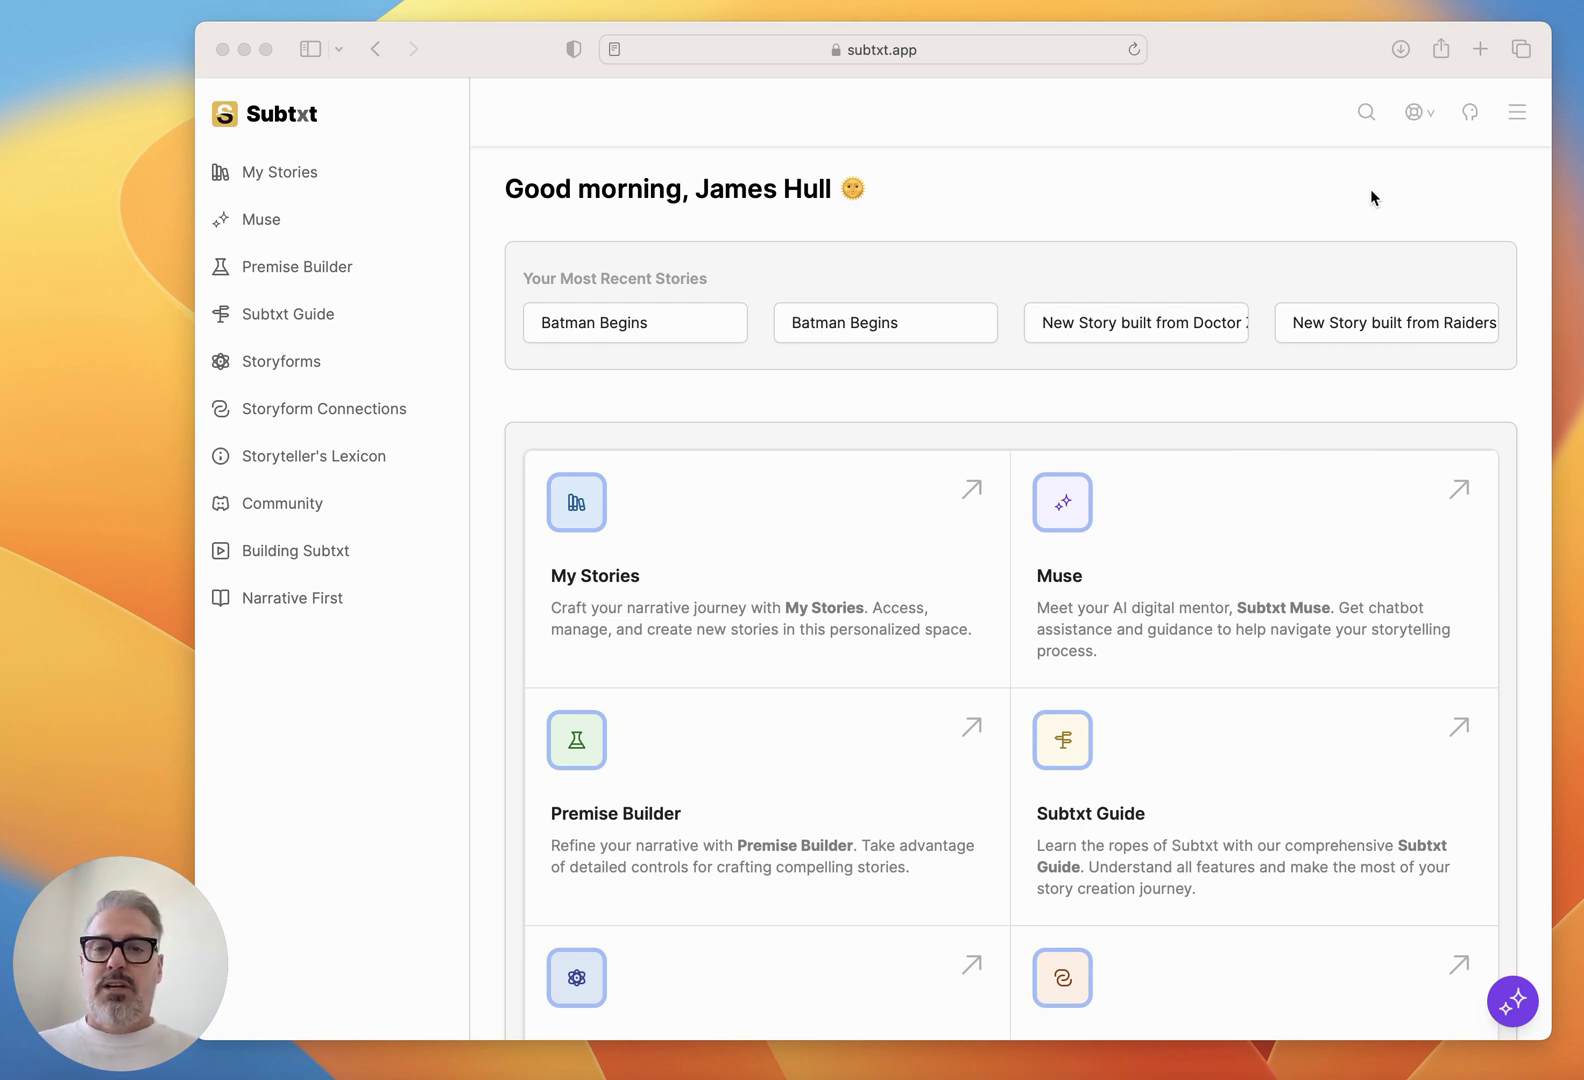
Search the site for "fight" and open the Fight Club storyform.
{"action": "left_click", "coordinate": [1273, 53]}
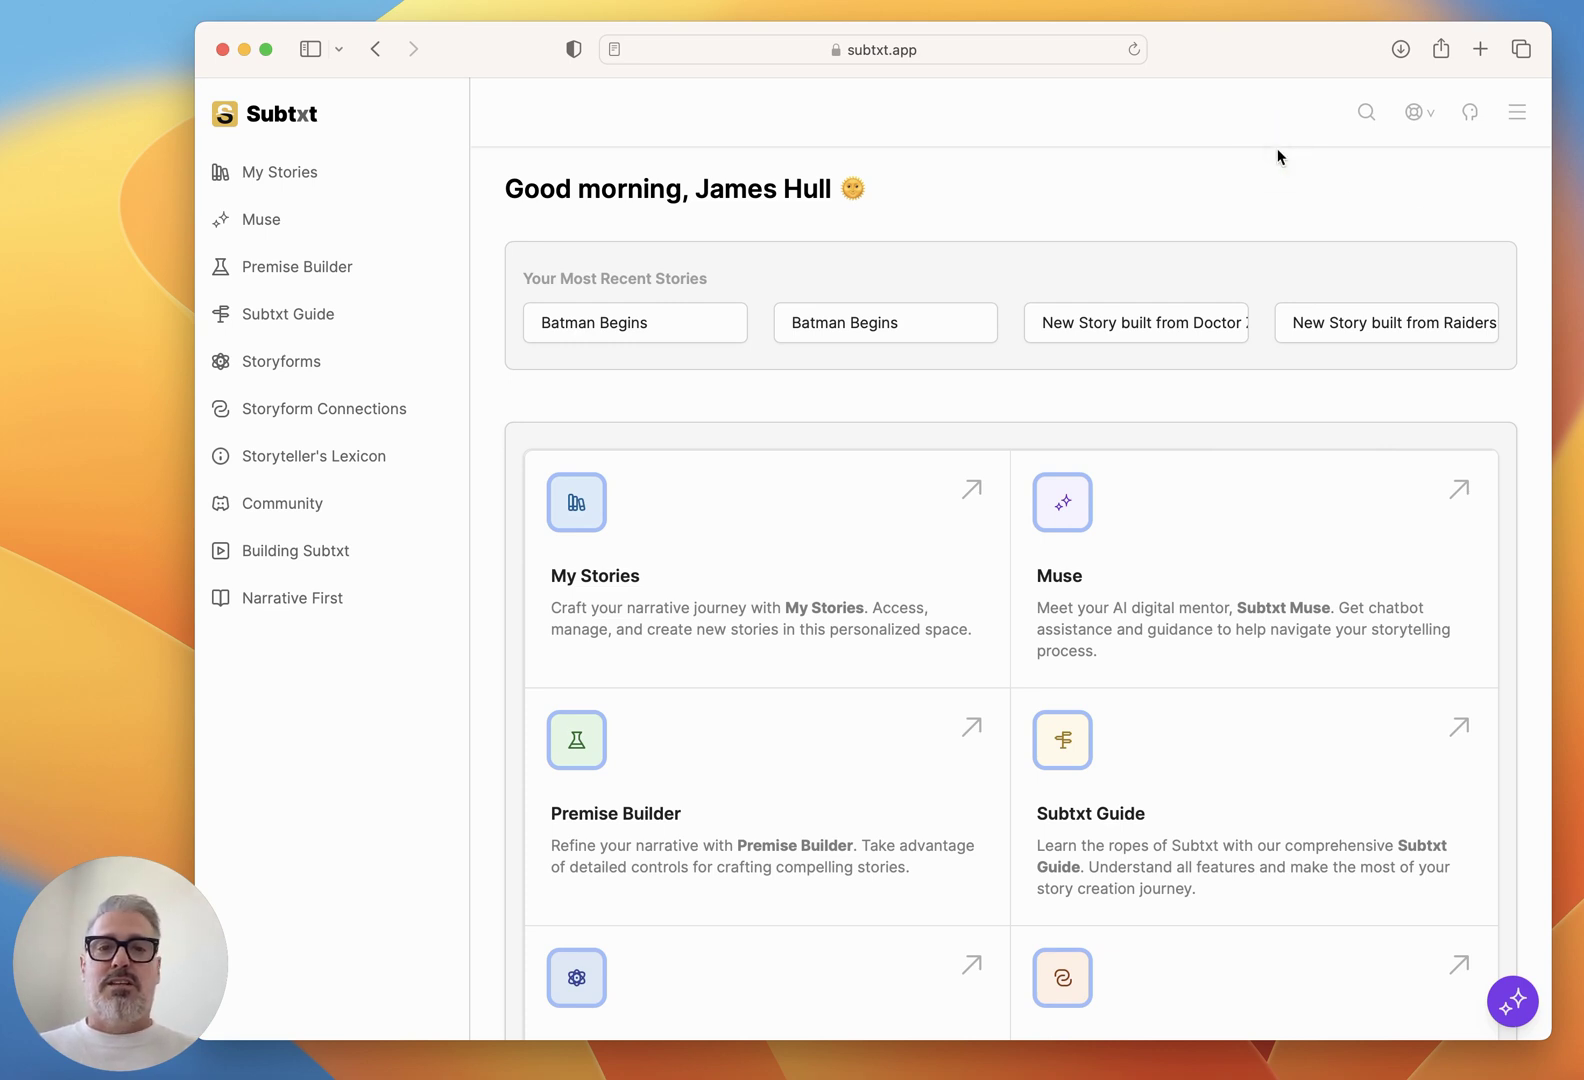
{"action": "left_click", "coordinate": [1367, 113]}
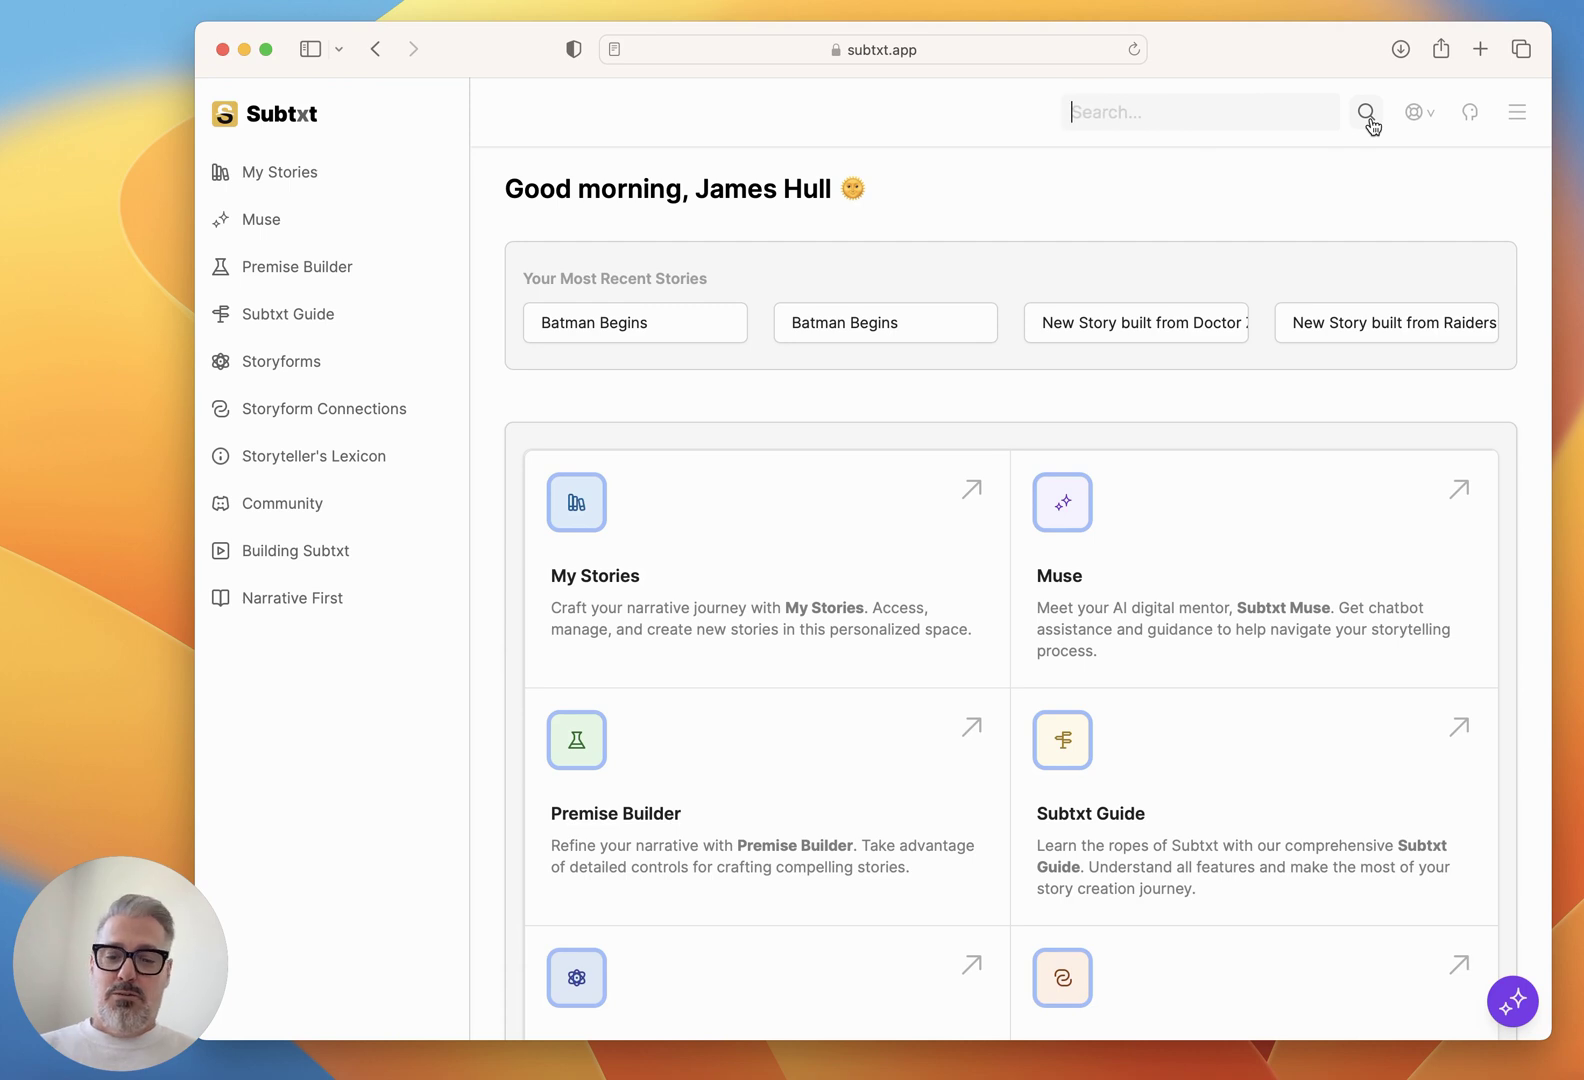
{"action": "type", "text": "fight"}
{"action": "left_click", "coordinate": [1225, 378]}
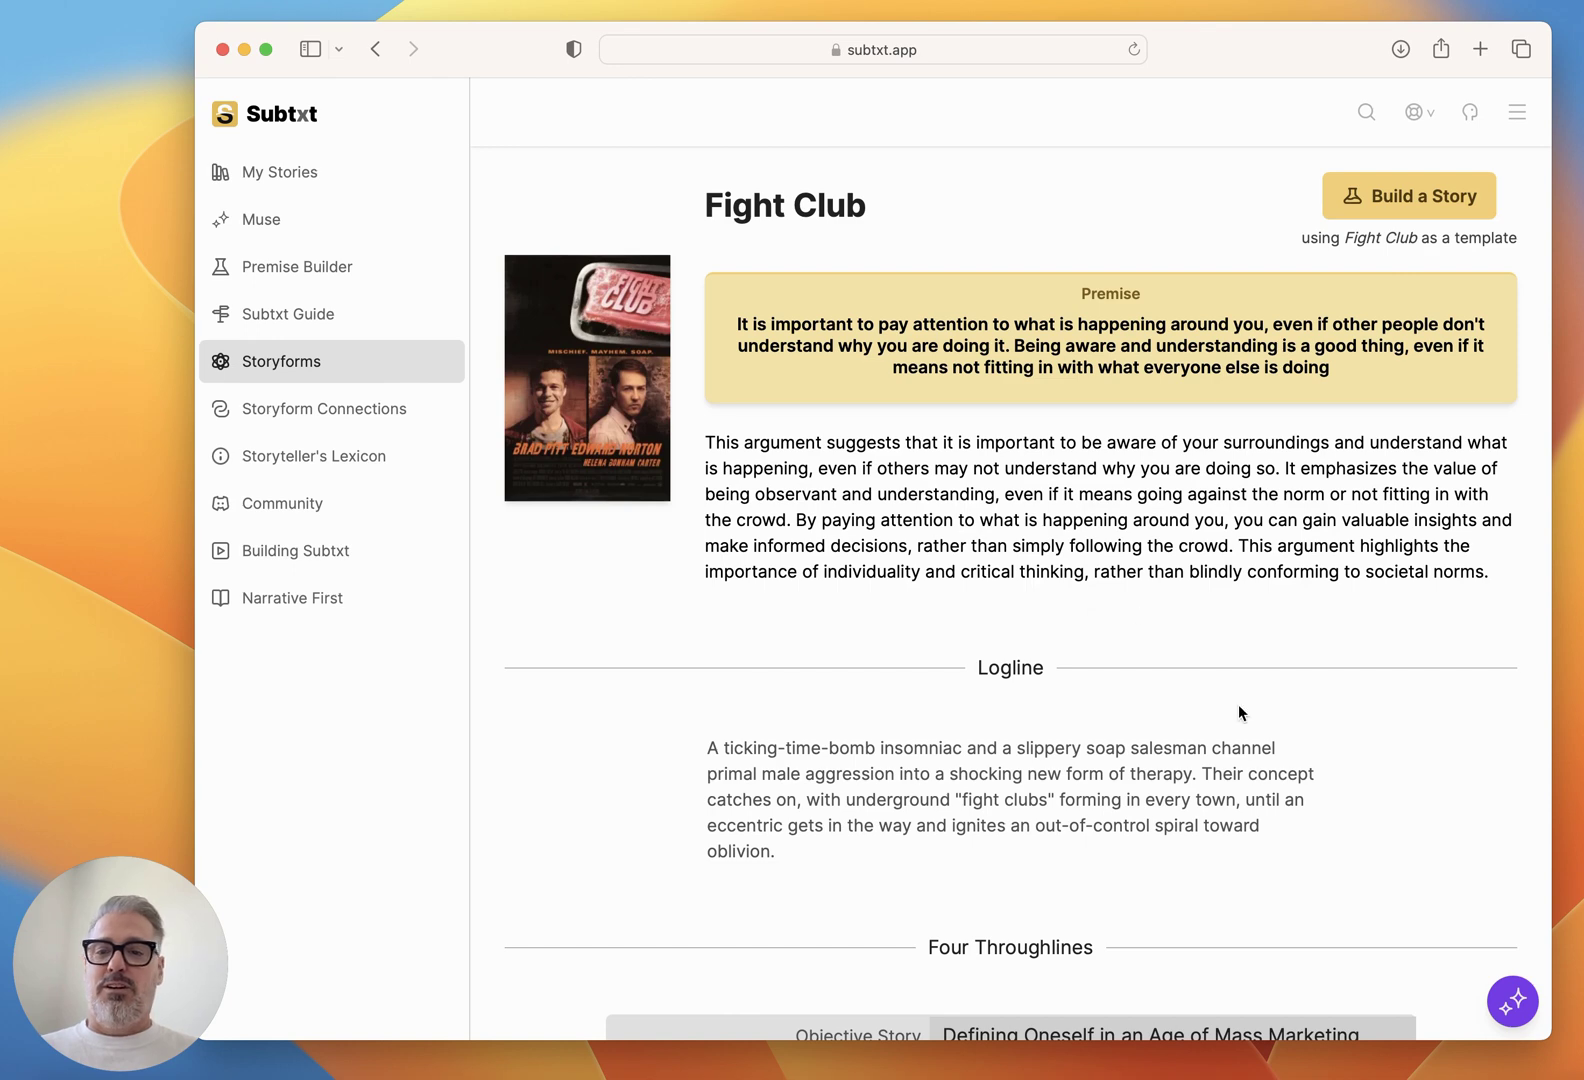
Look through the Fight Club storyform and read its premise and the explanation of that premise.
{"action": "scroll", "coordinate": [1238, 711], "scroll_direction": "down", "scroll_amount": 15}
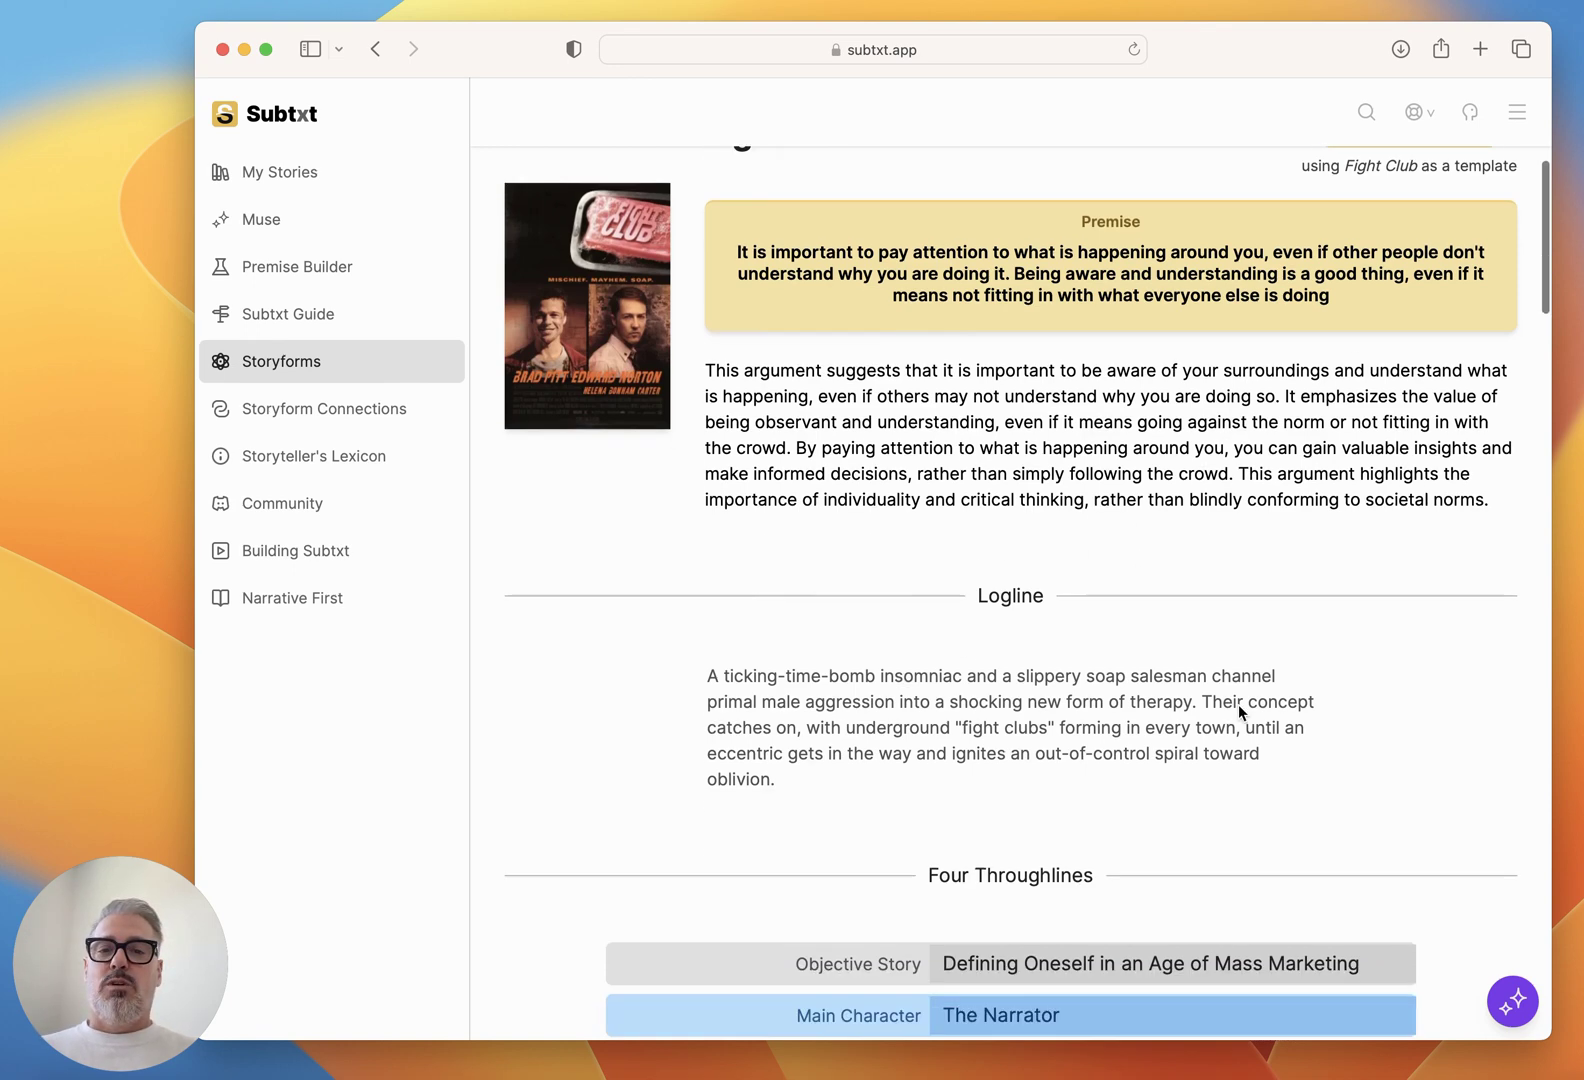
{"action": "scroll", "coordinate": [1238, 712], "scroll_direction": "down", "scroll_amount": 20}
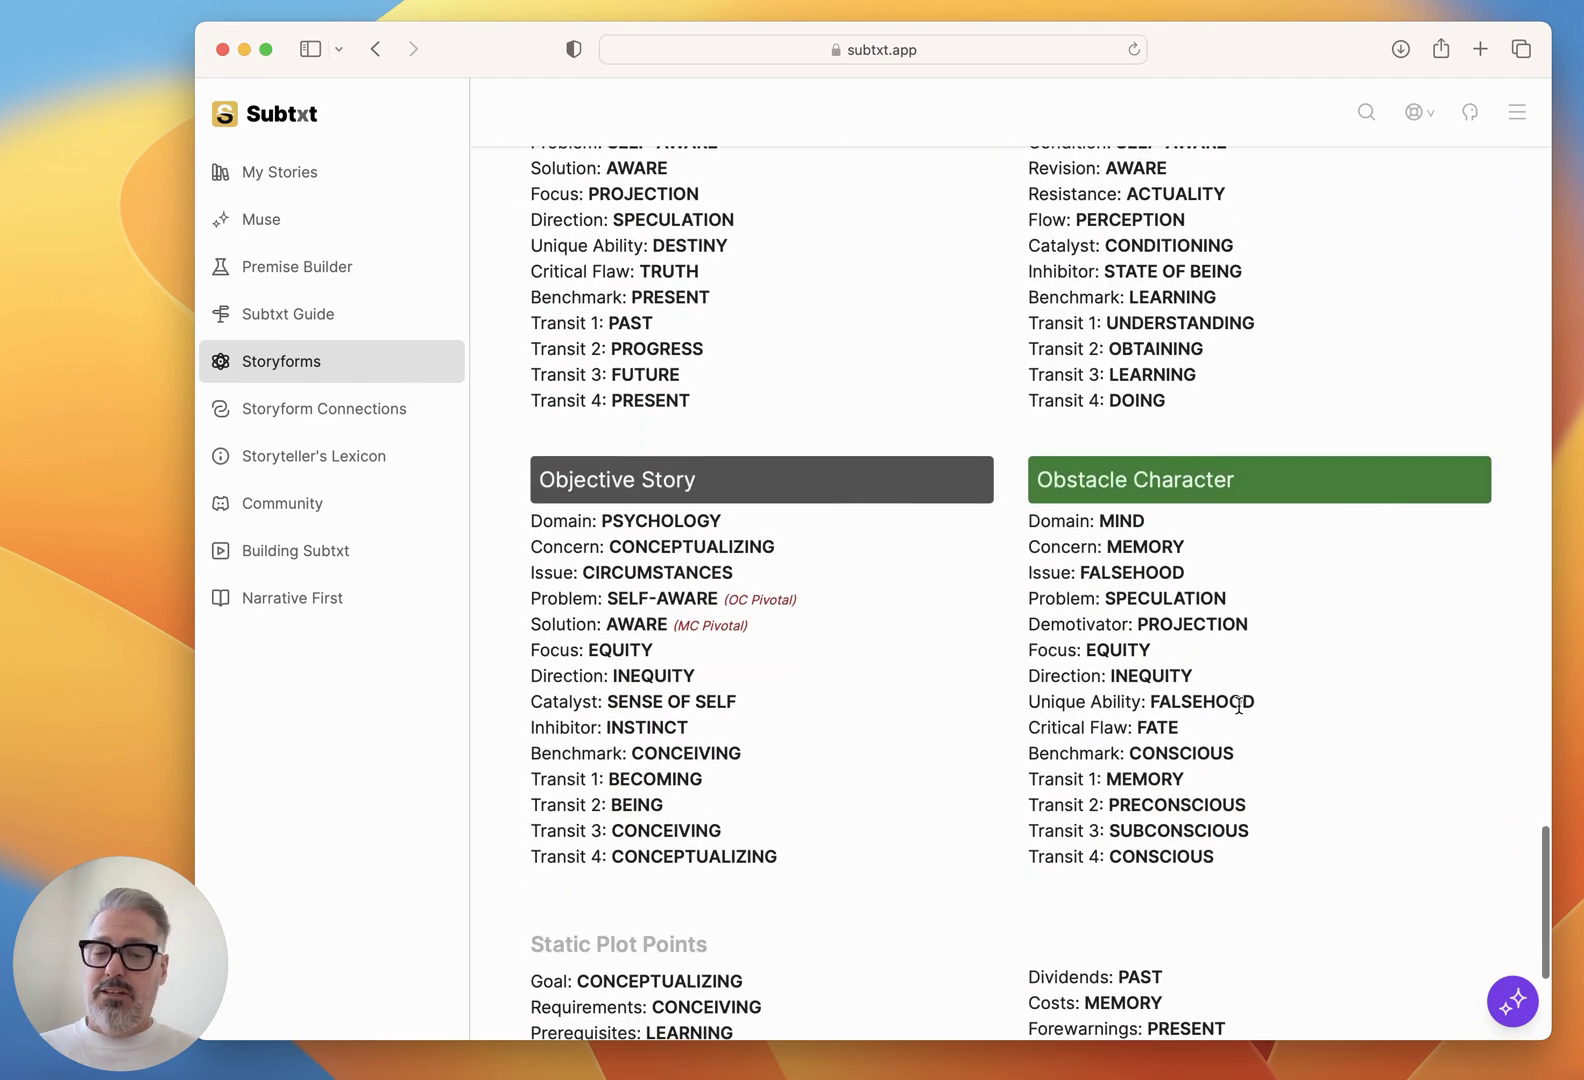
{"action": "scroll", "coordinate": [1238, 705], "scroll_direction": "up", "scroll_amount": 20}
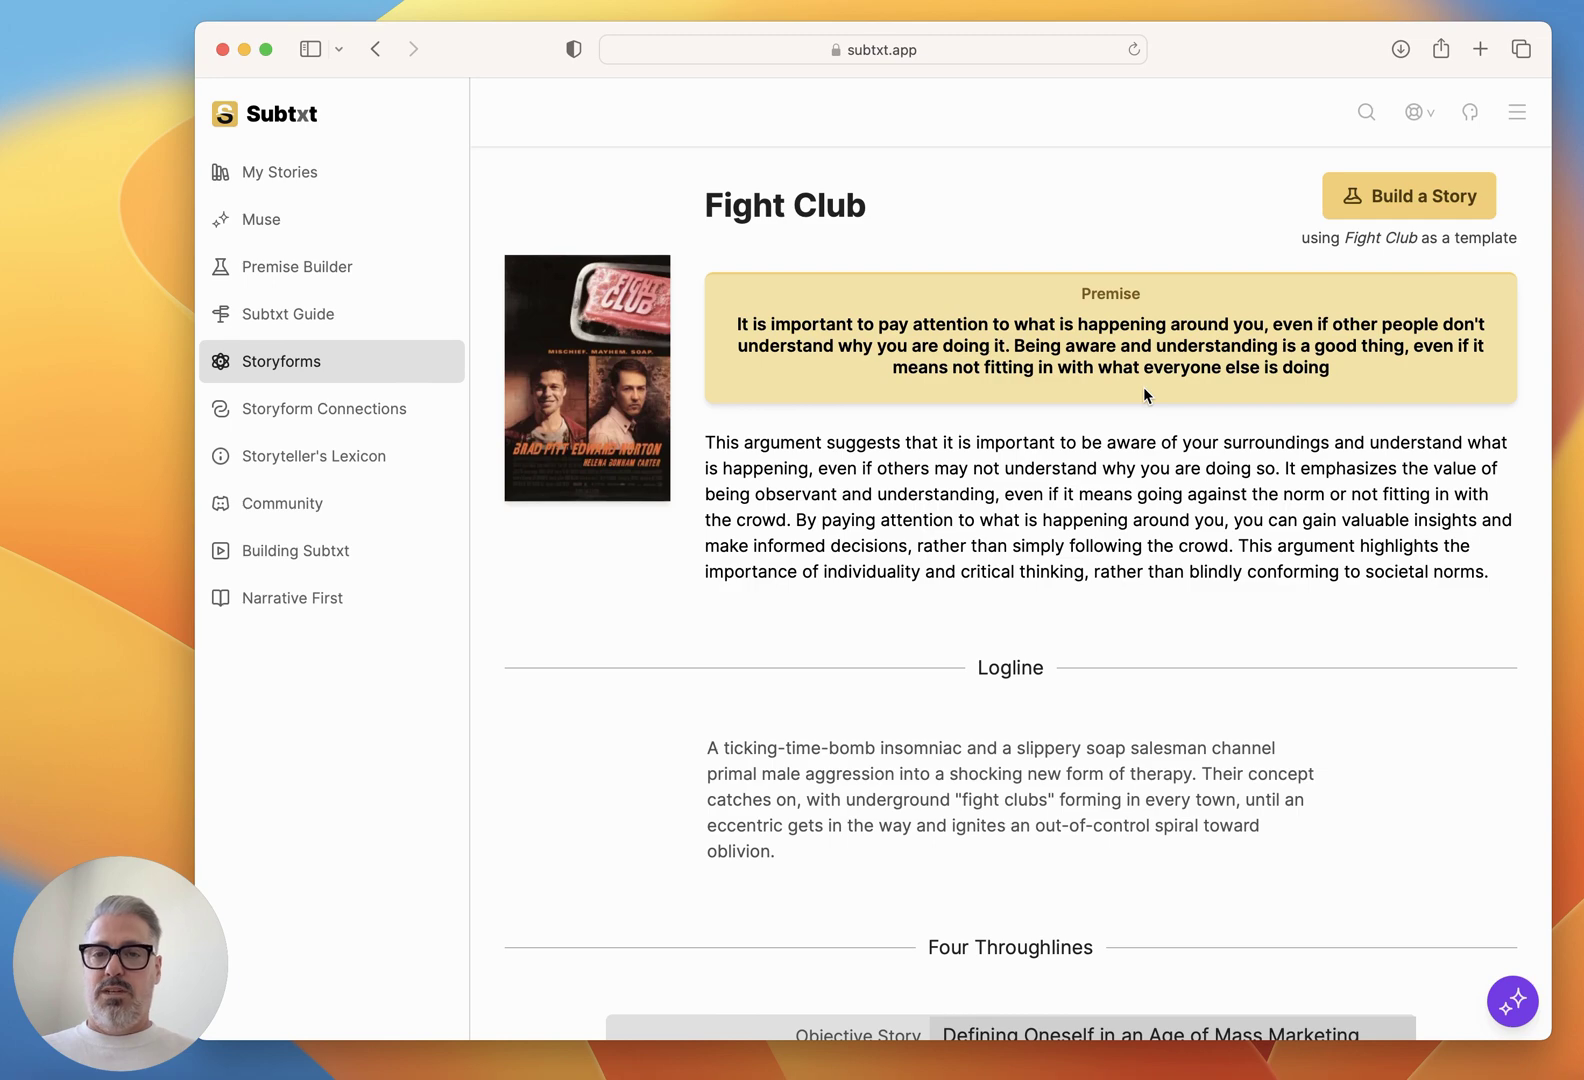
{"action": "scroll", "coordinate": [1190, 552], "scroll_direction": "down", "scroll_amount": 15}
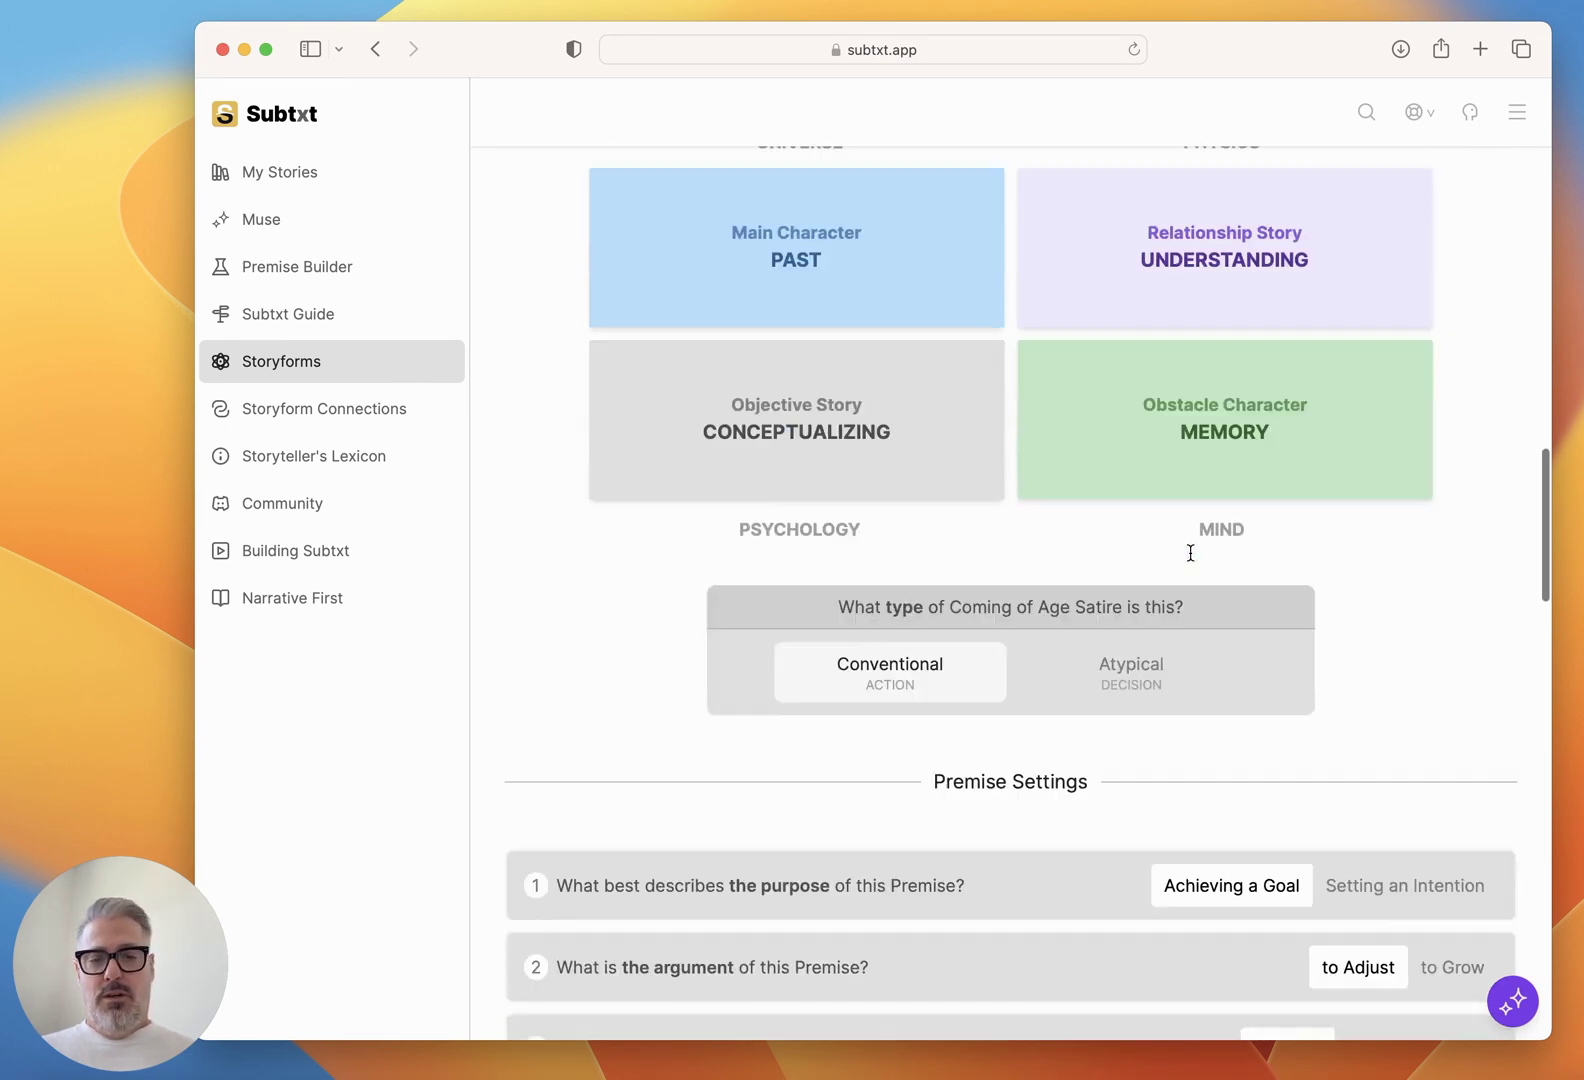
{"action": "scroll", "coordinate": [1190, 552], "scroll_direction": "up", "scroll_amount": 10}
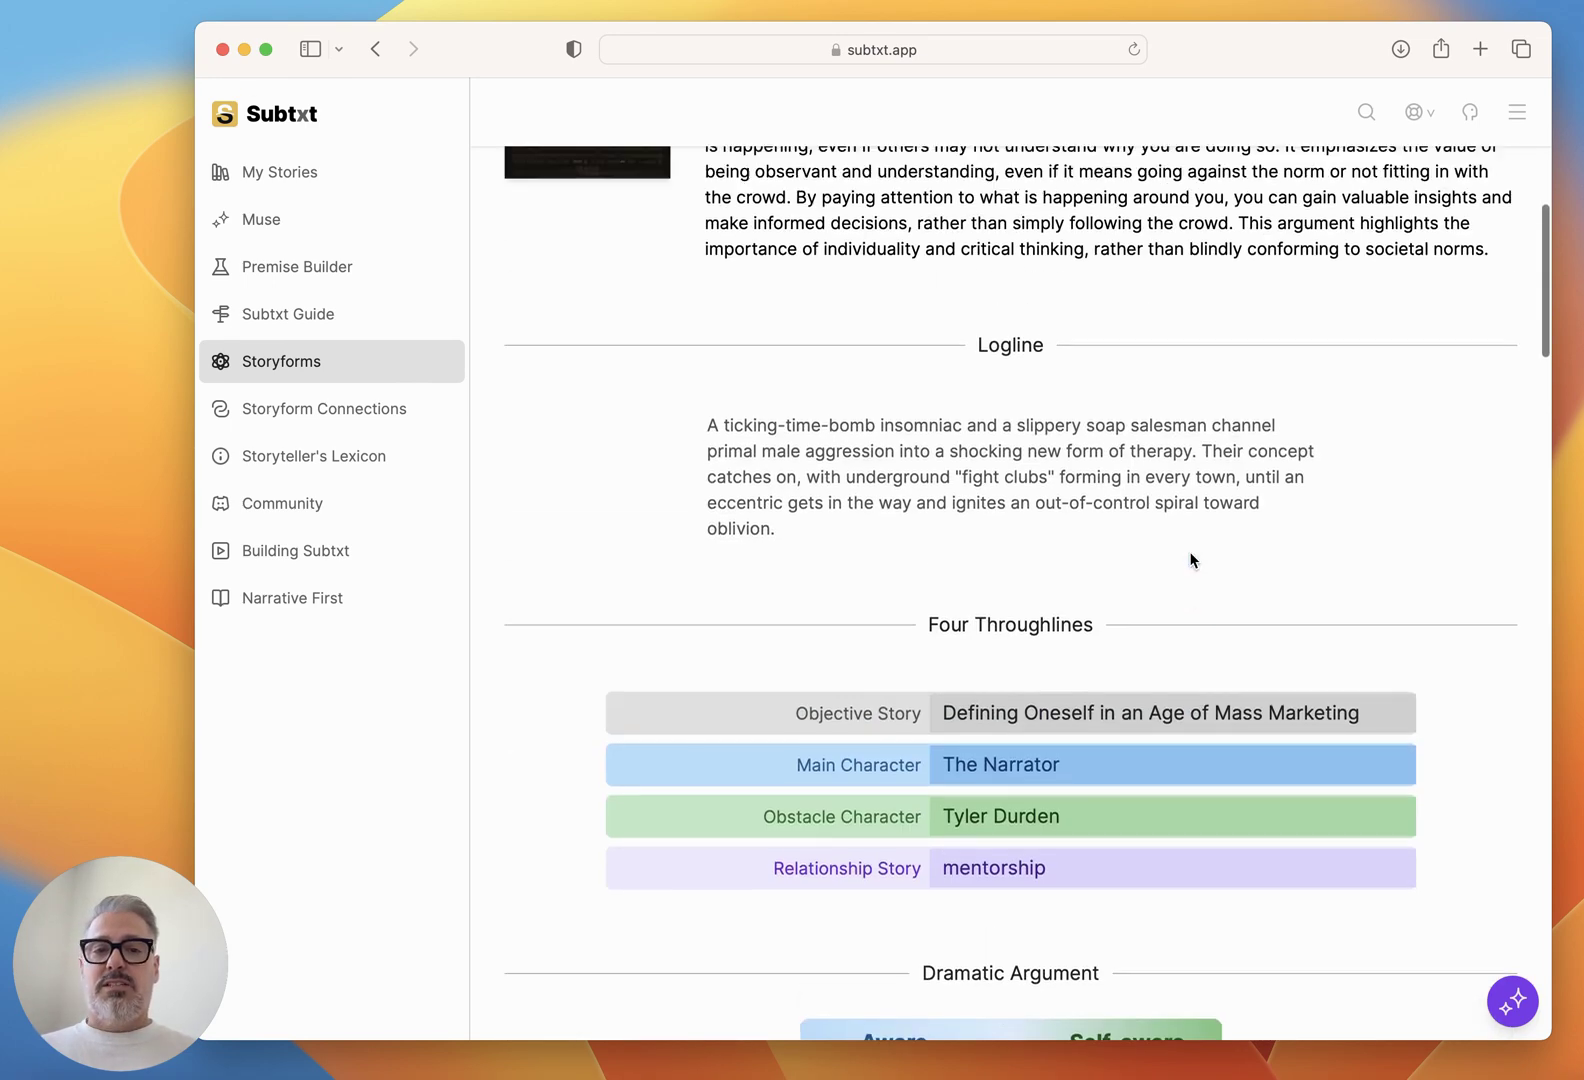
{"action": "scroll", "coordinate": [1190, 560], "scroll_direction": "up", "scroll_amount": 5}
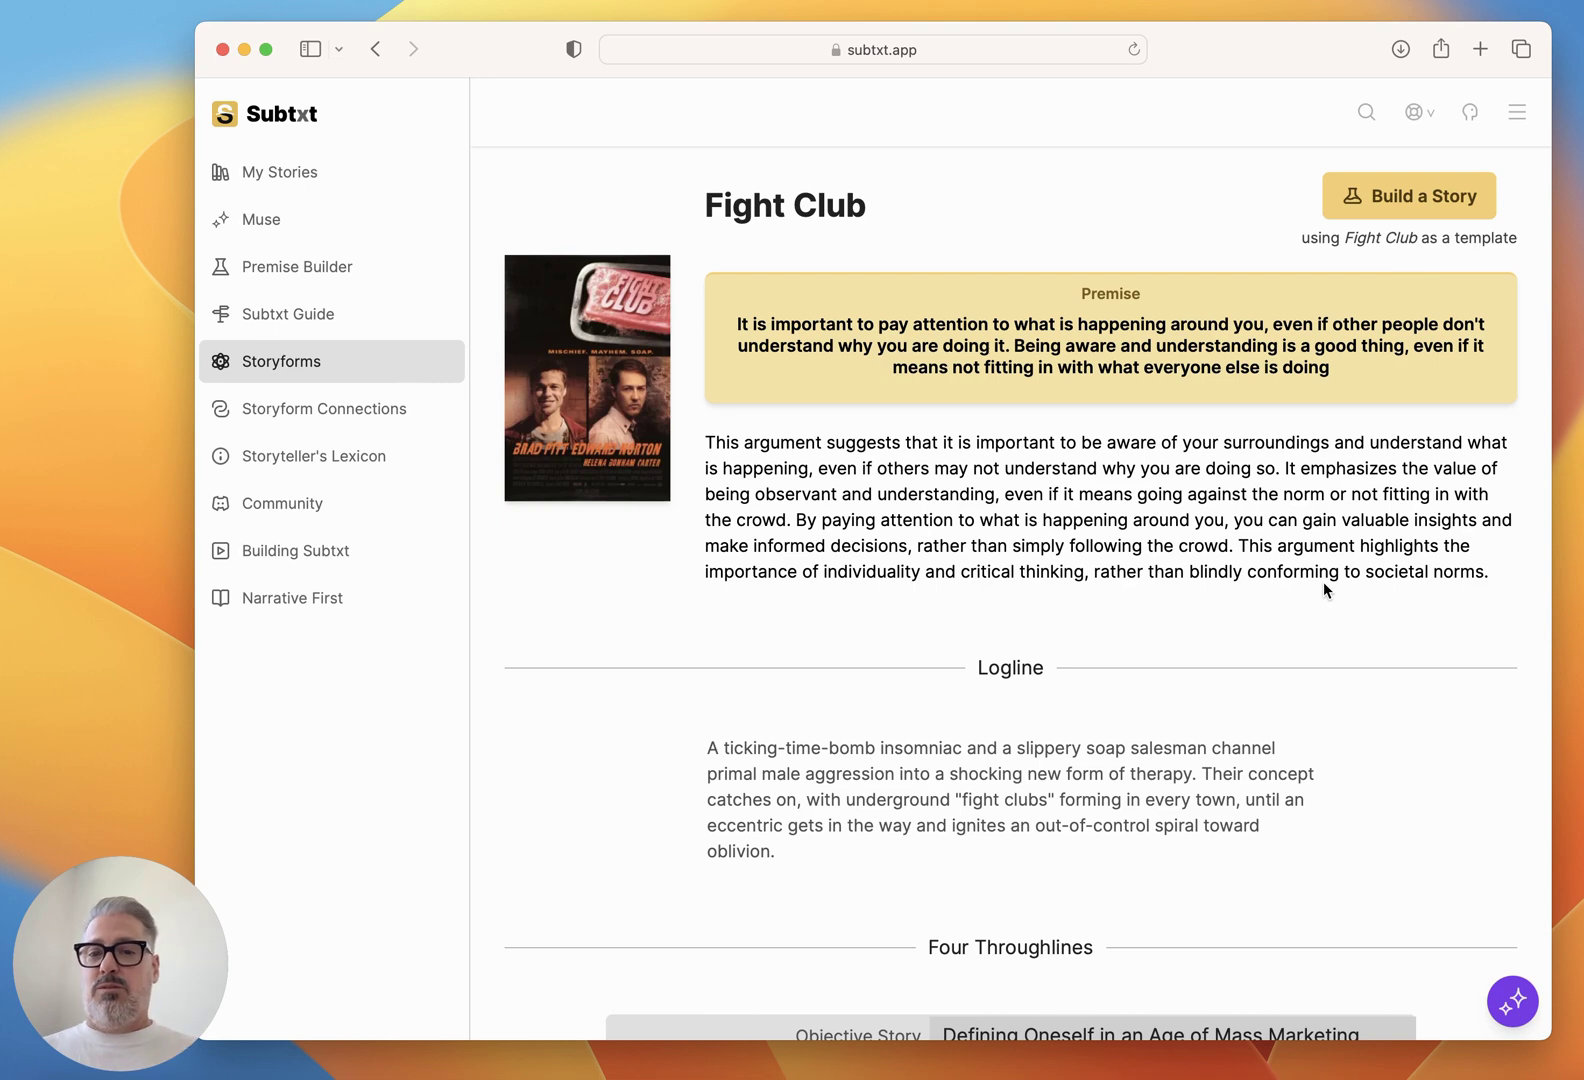
{"action": "scroll", "coordinate": [1323, 590], "scroll_direction": "down", "scroll_amount": 3}
{"action": "scroll", "coordinate": [1323, 590], "scroll_direction": "up", "scroll_amount": 3}
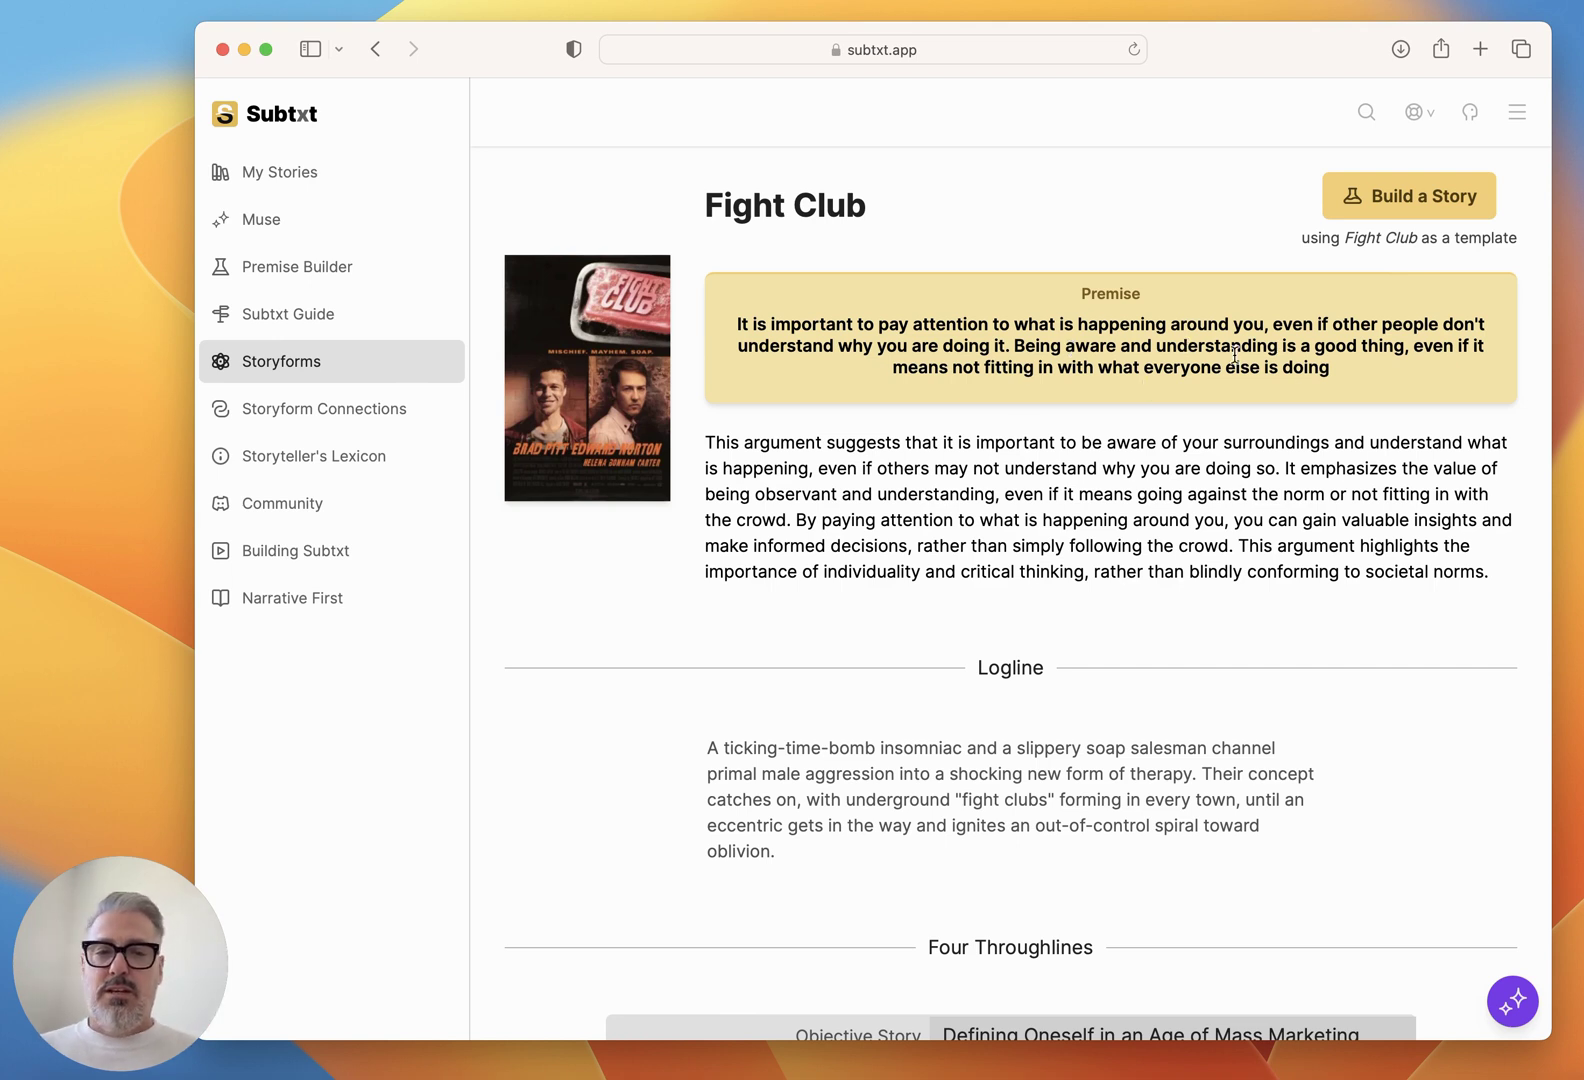
{"action": "left_click_drag", "start_coordinate": [1335, 368], "coordinate": [778, 324]}
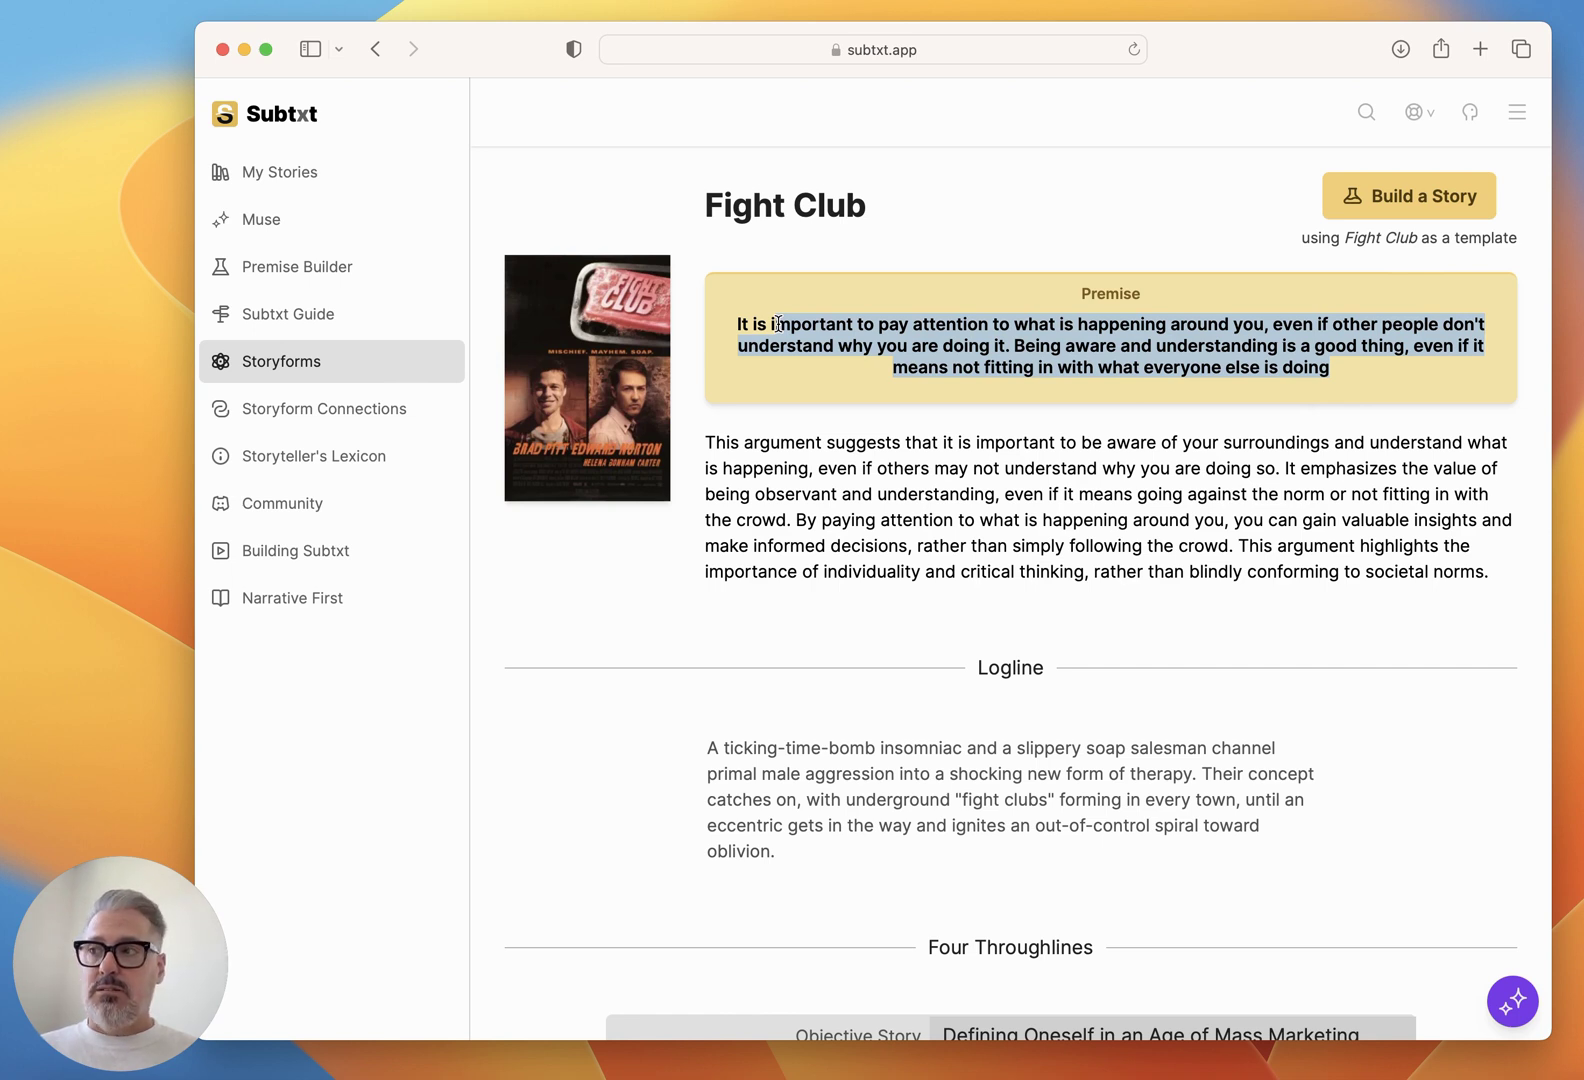
{"action": "left_click", "coordinate": [807, 385]}
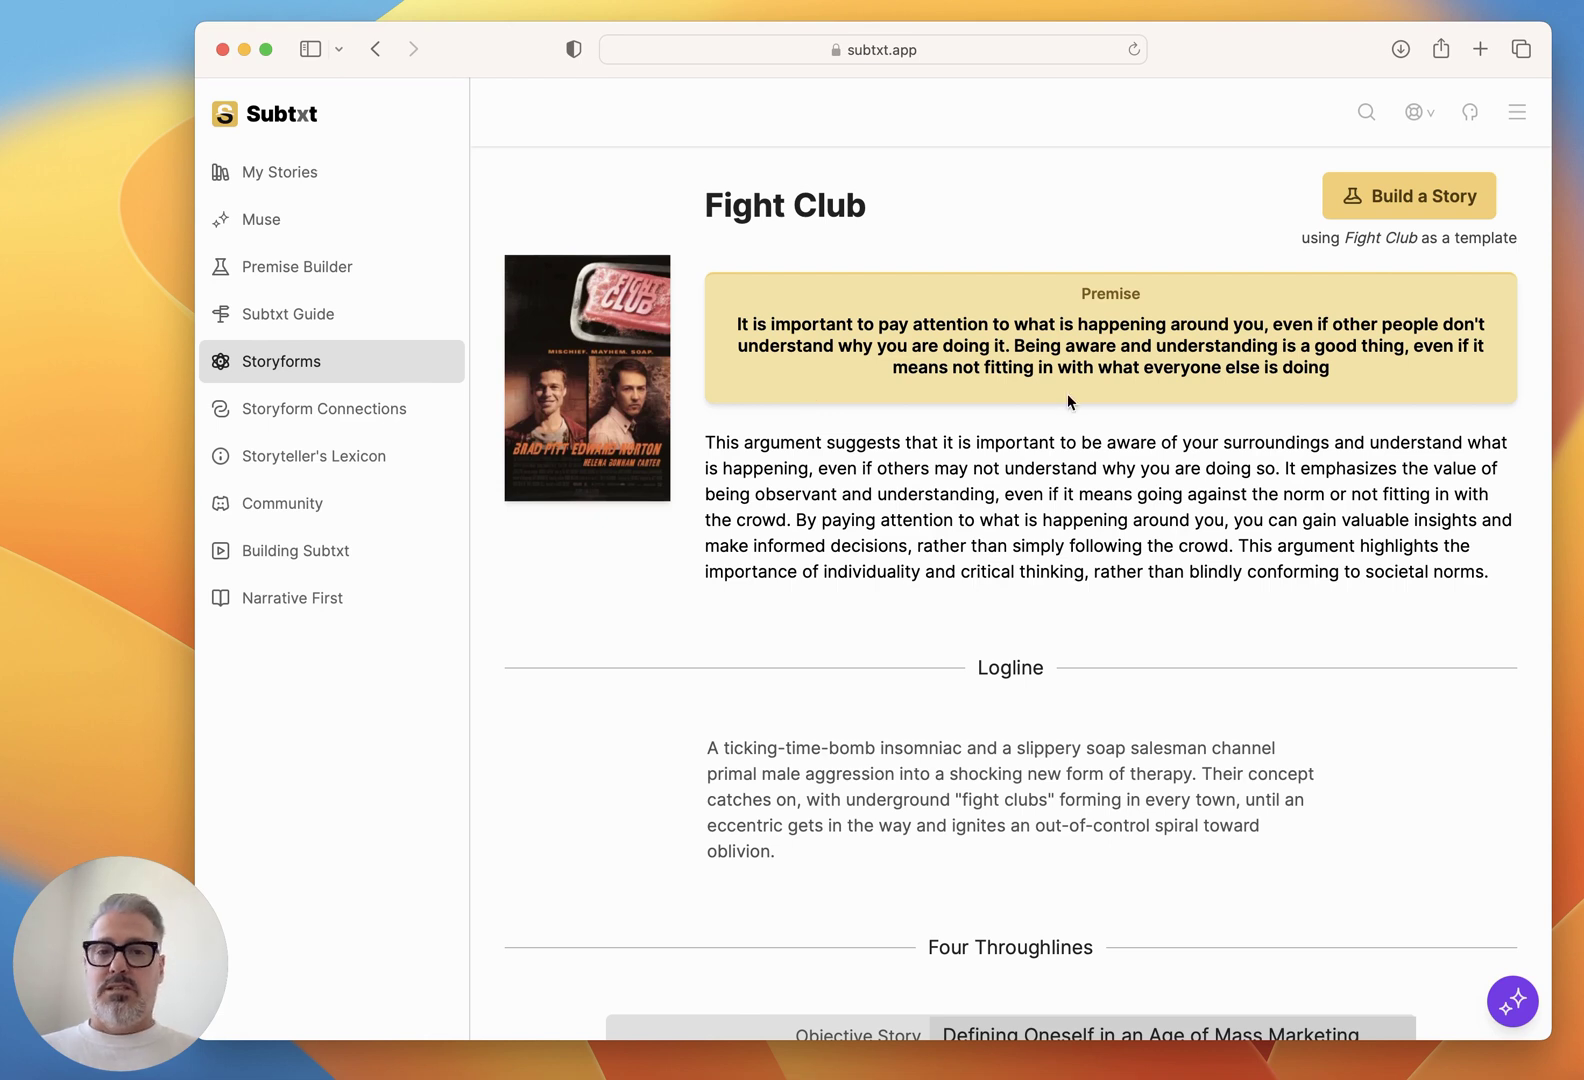
{"action": "triple_click", "coordinate": [1065, 522]}
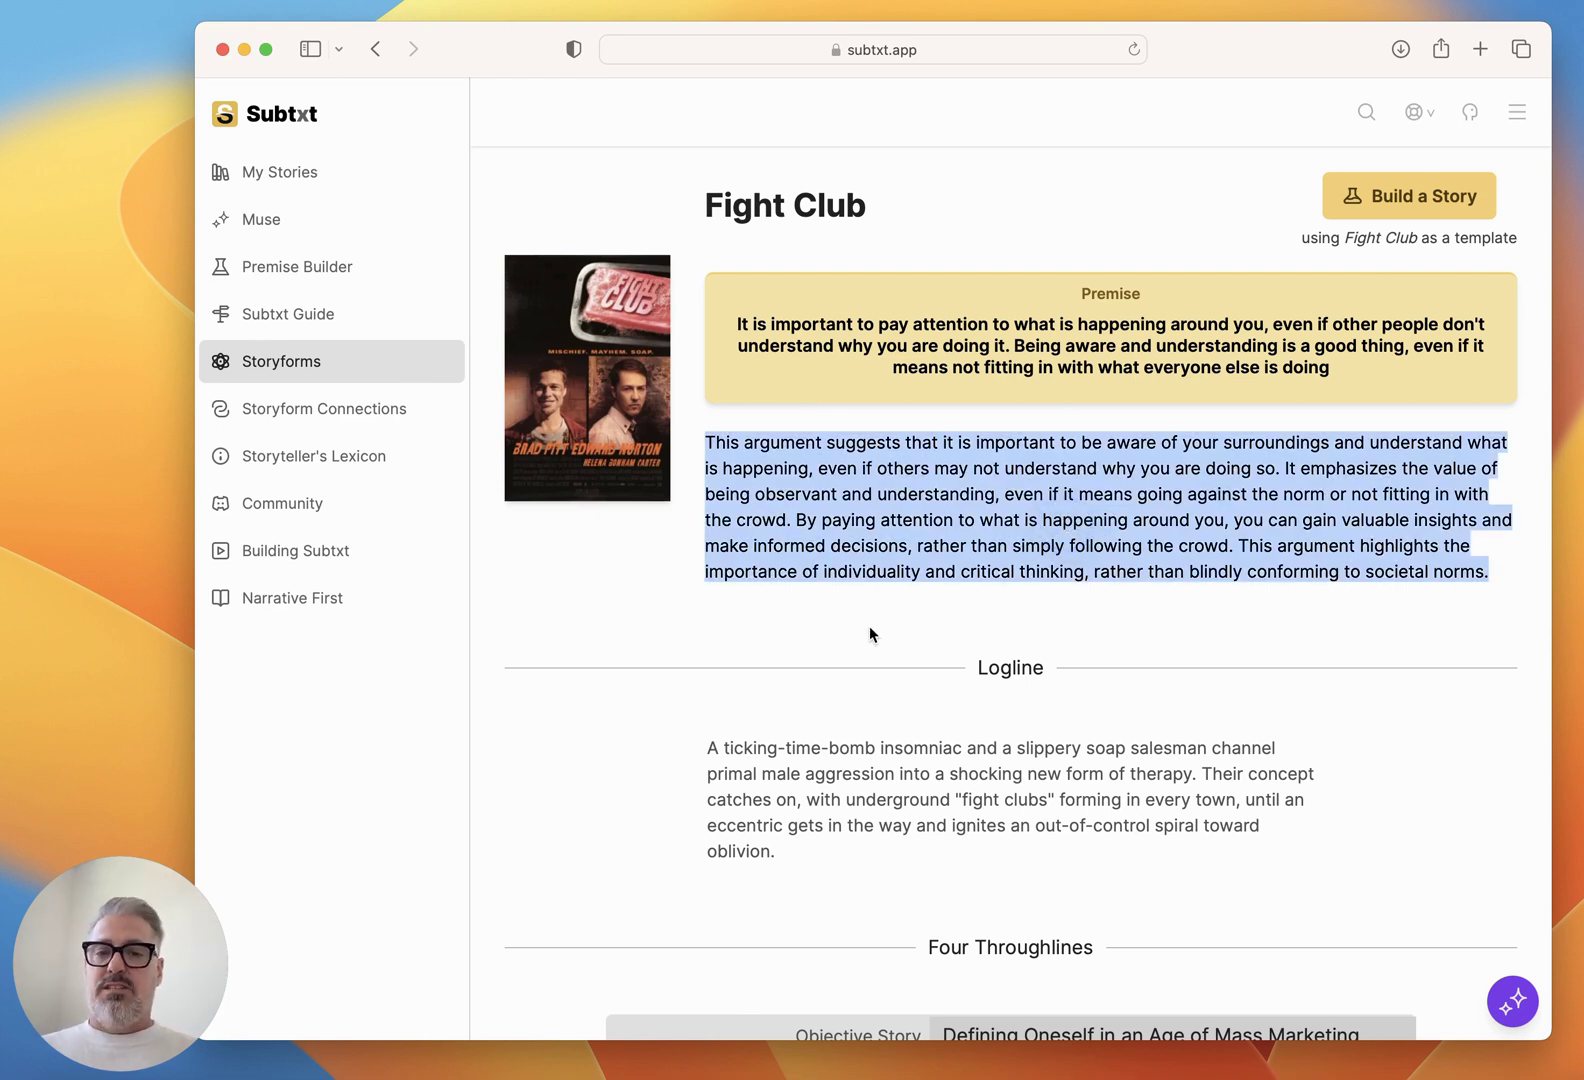
{"action": "left_click", "coordinate": [1141, 598]}
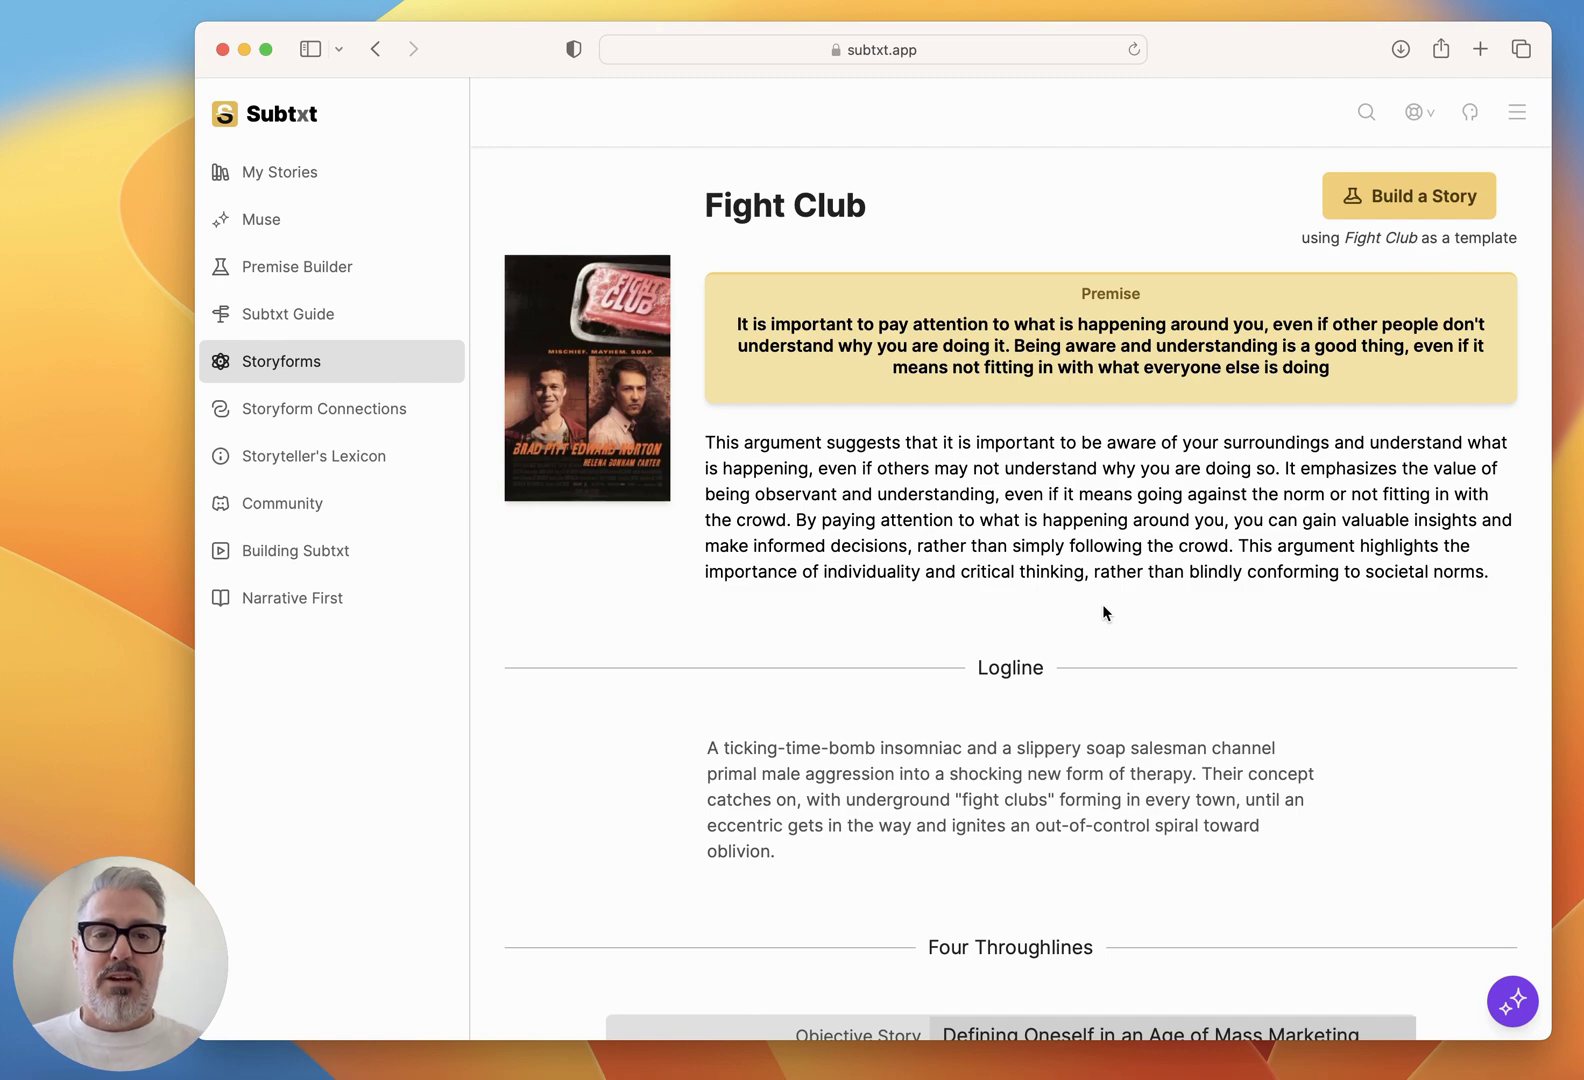
Examine the Fight Club storyform's dramatic argument, narrative personality, transits and static plot points.
{"action": "scroll", "coordinate": [1324, 653], "scroll_direction": "down", "scroll_amount": 10}
{"action": "scroll", "coordinate": [1324, 653], "scroll_direction": "up", "scroll_amount": 10}
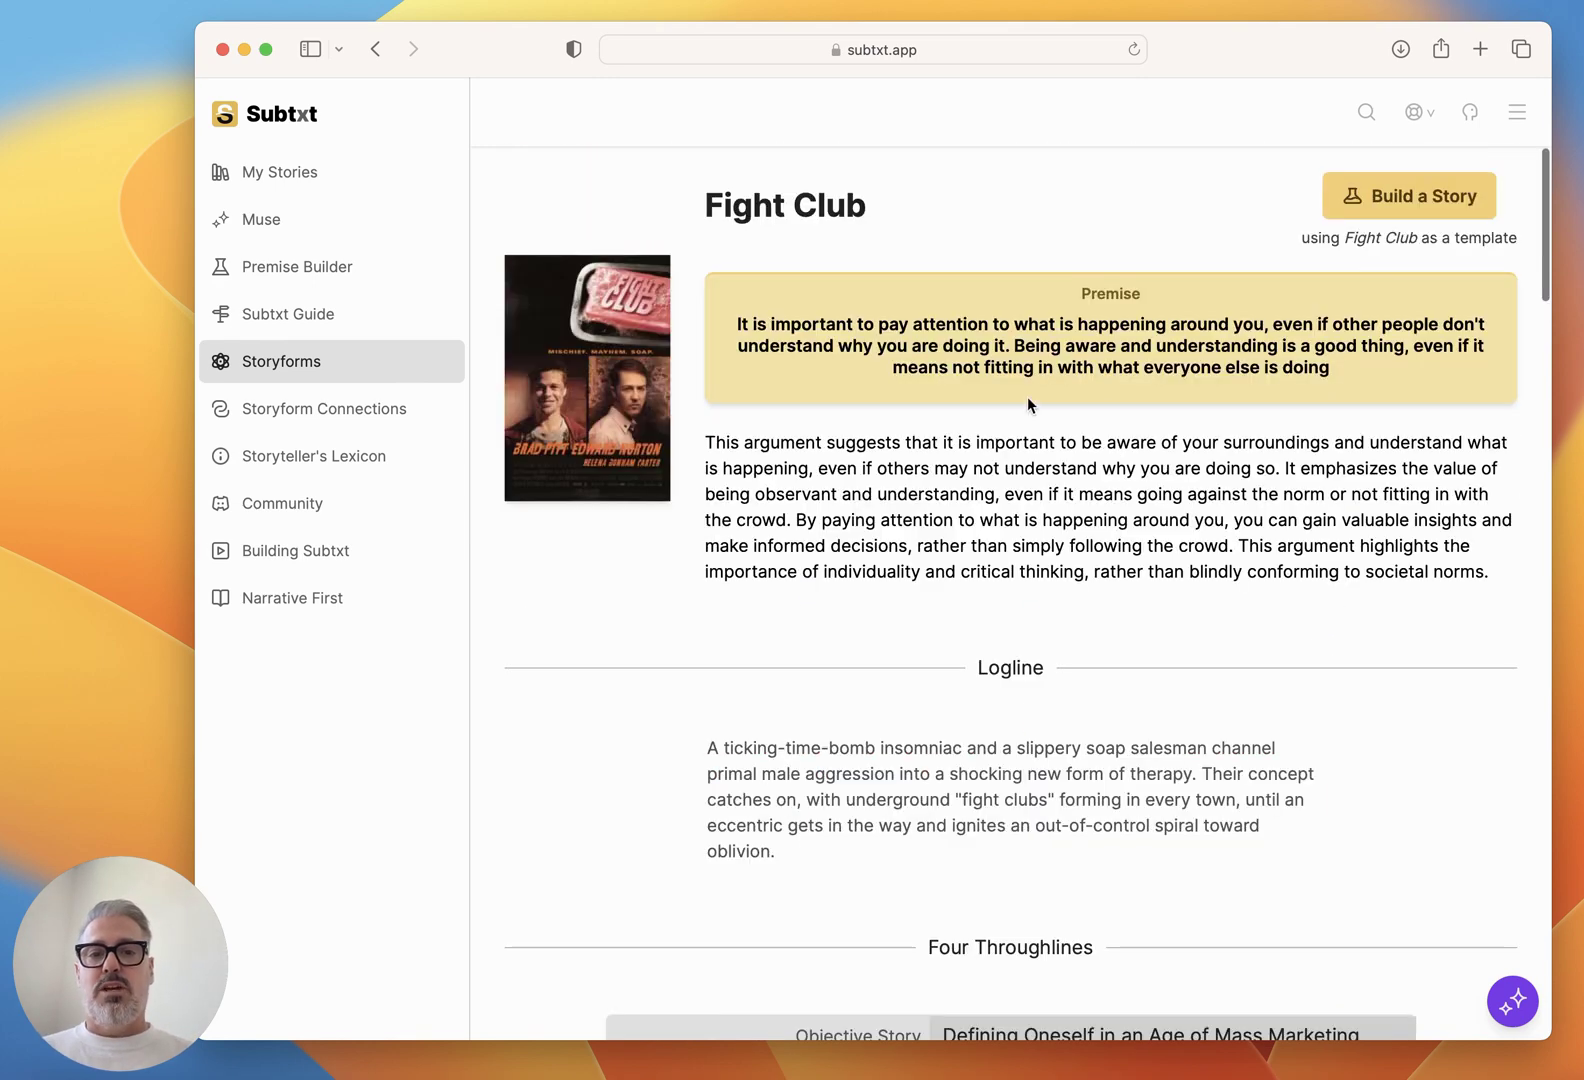
{"action": "scroll", "coordinate": [1094, 441], "scroll_direction": "down", "scroll_amount": 15}
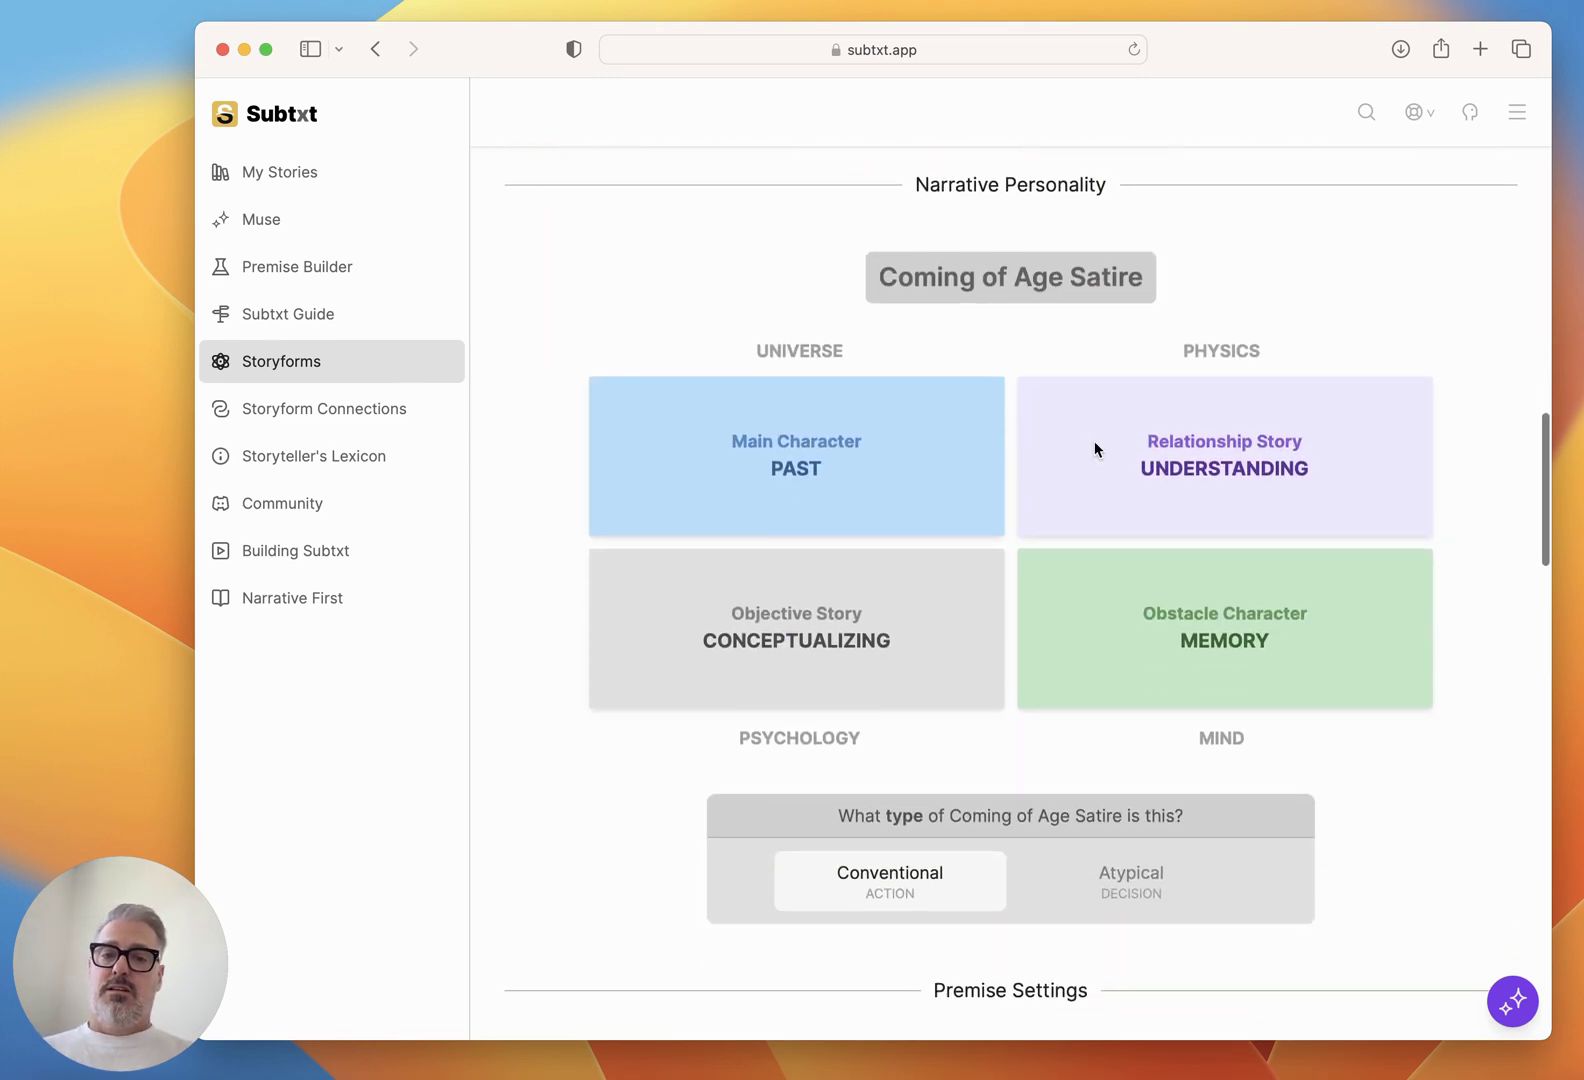
{"action": "scroll", "coordinate": [1094, 441], "scroll_direction": "up", "scroll_amount": 5}
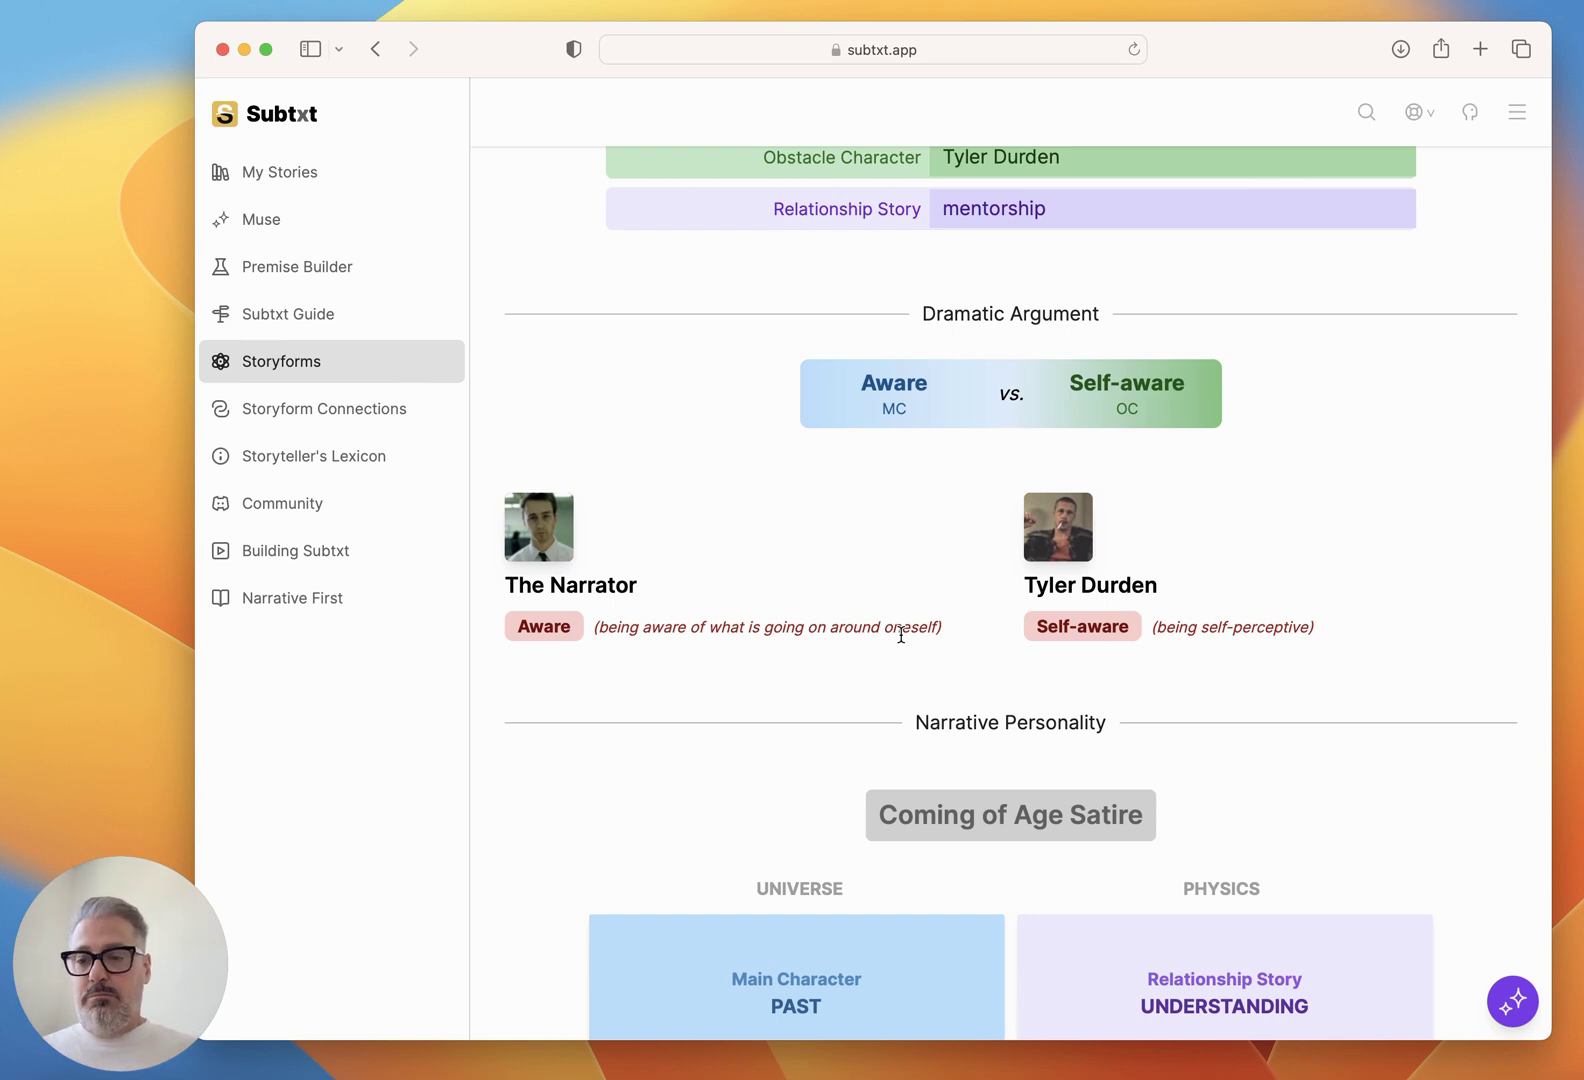
{"action": "scroll", "coordinate": [900, 635], "scroll_direction": "down", "scroll_amount": 15}
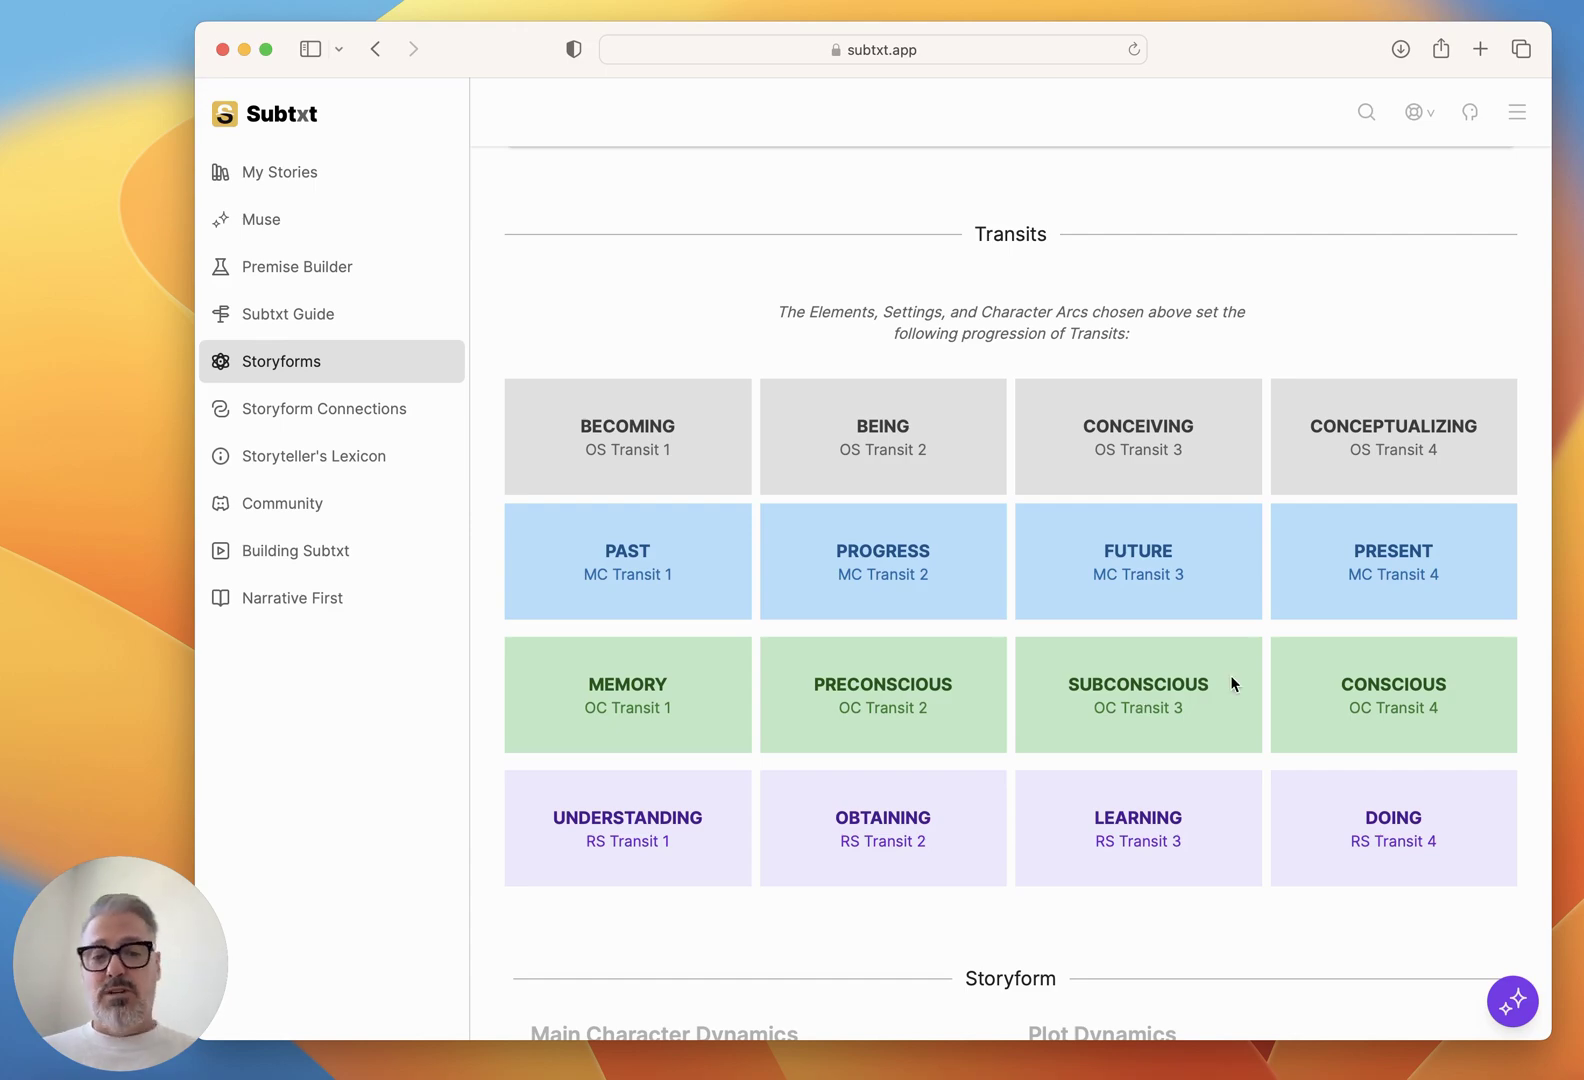
{"action": "scroll", "coordinate": [1230, 674], "scroll_direction": "down", "scroll_amount": 13}
{"action": "scroll", "coordinate": [1037, 697], "scroll_direction": "down", "scroll_amount": 5}
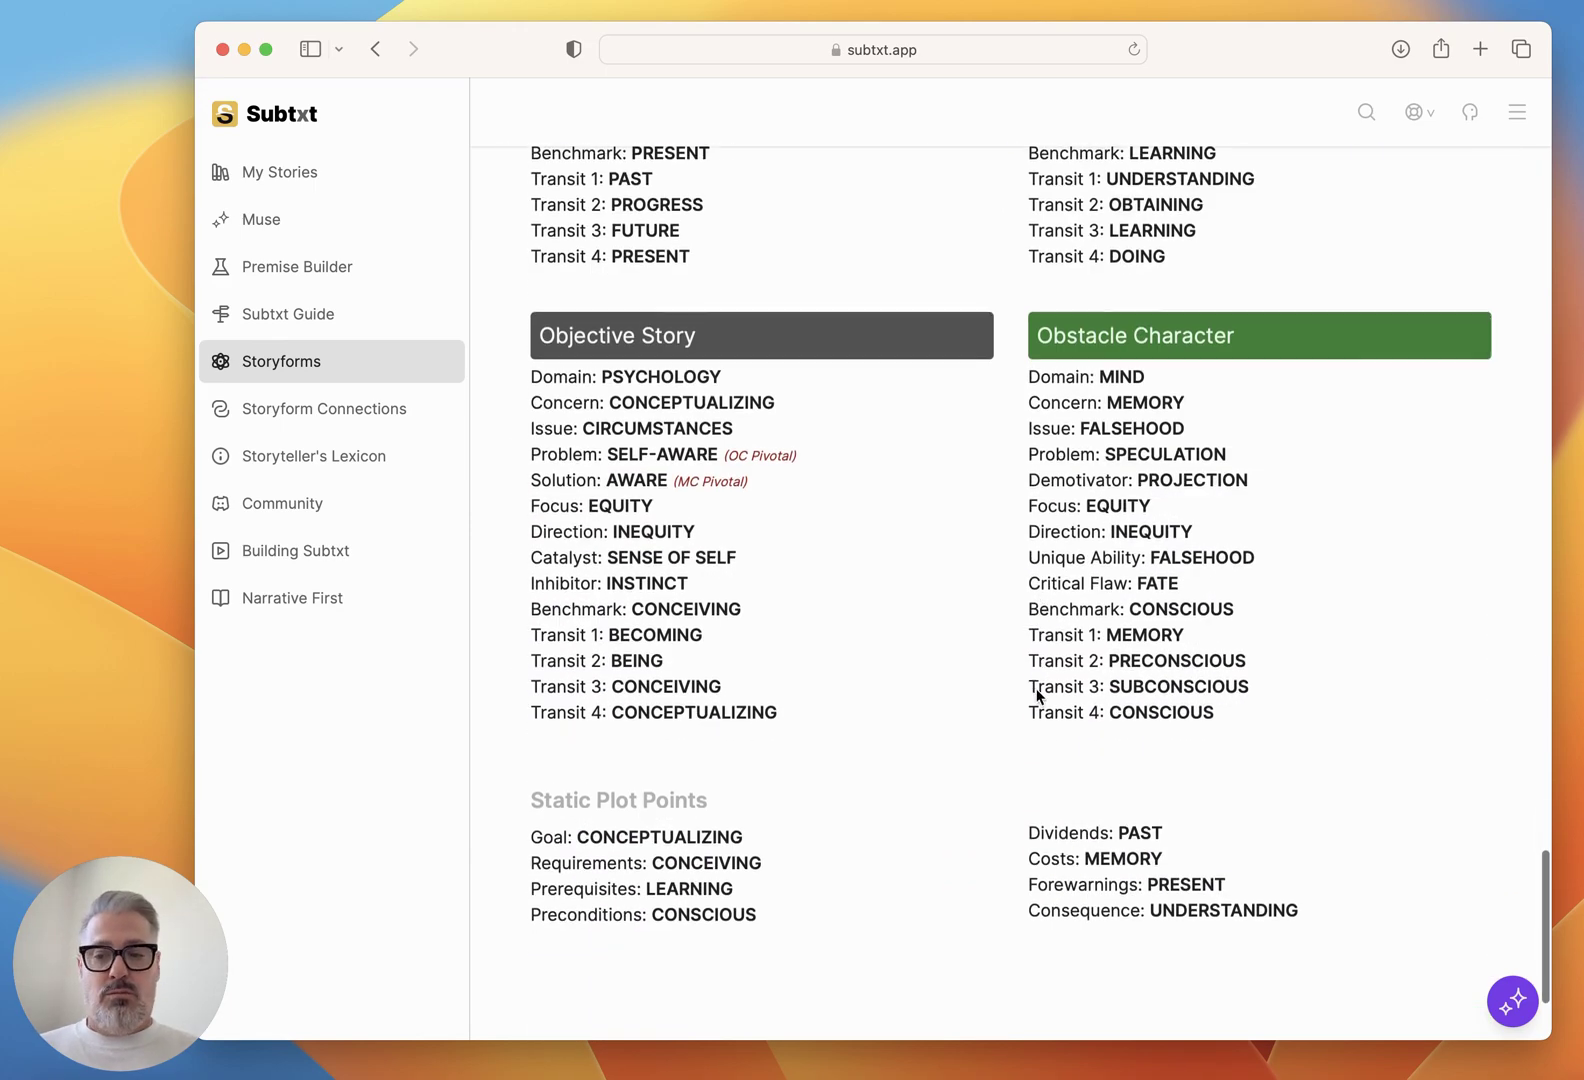
{"action": "scroll", "coordinate": [1037, 690], "scroll_direction": "up", "scroll_amount": 15}
{"action": "scroll", "coordinate": [1037, 690], "scroll_direction": "up", "scroll_amount": 10}
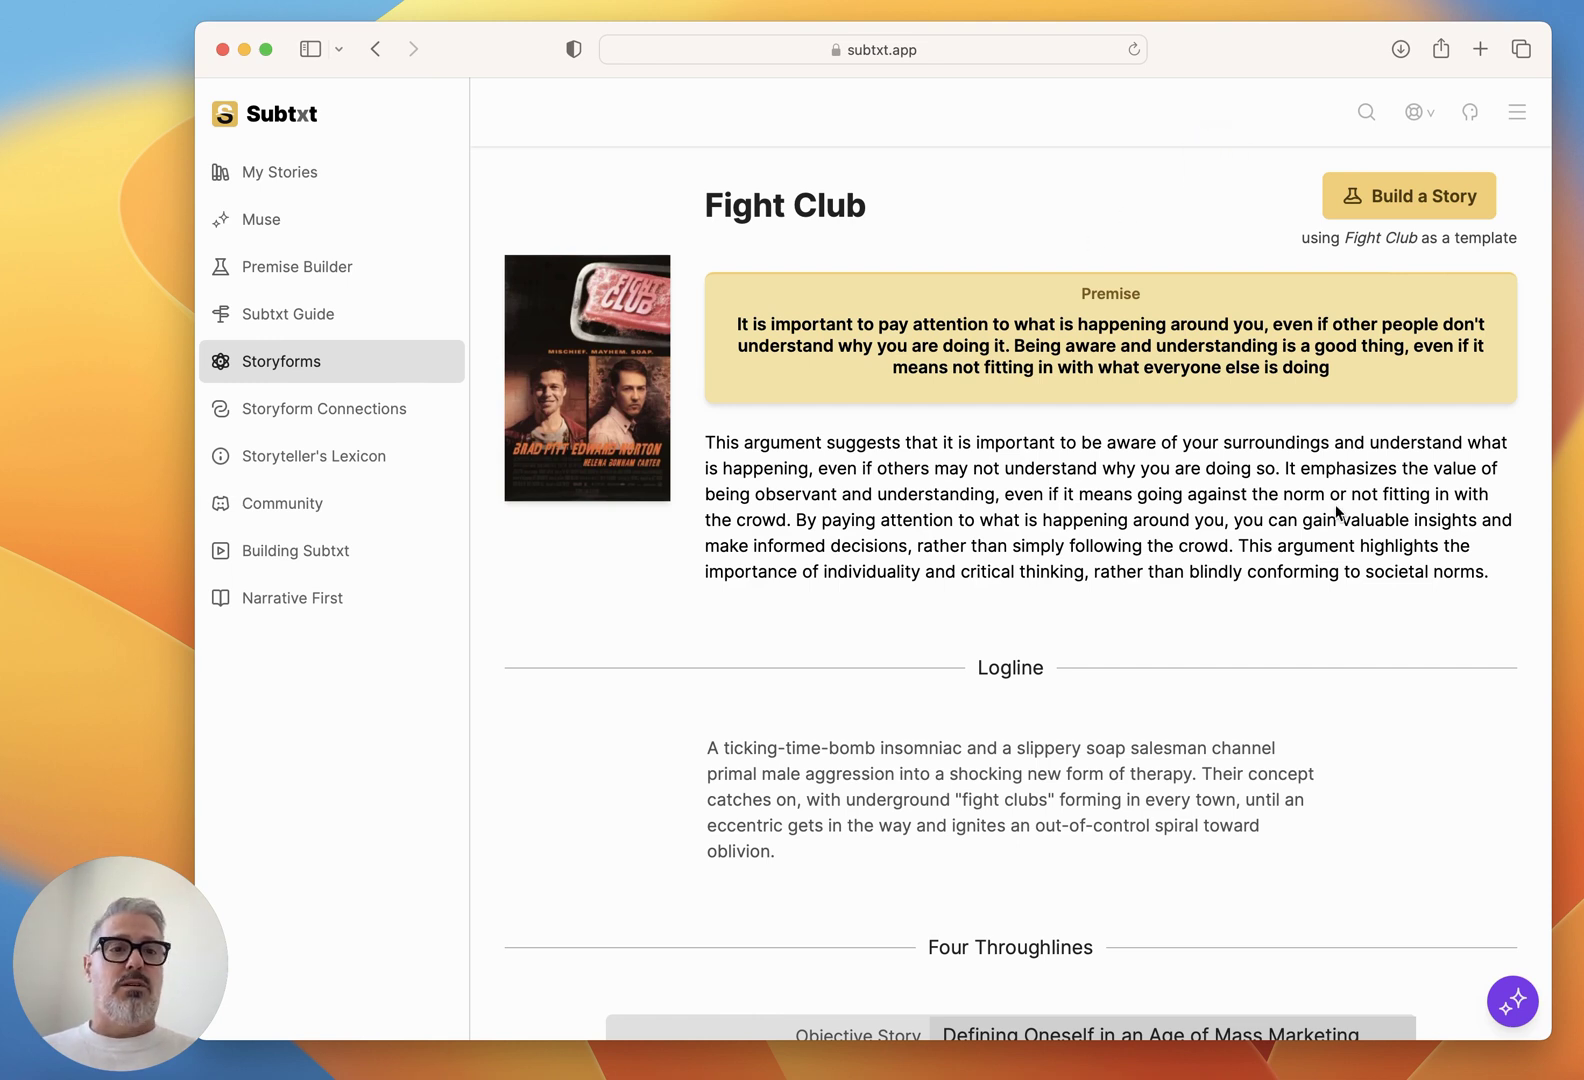
Build a new story using the Fight Club storyform as a template.
{"action": "left_click", "coordinate": [1433, 198]}
{"action": "scroll", "coordinate": [955, 697], "scroll_direction": "down", "scroll_amount": 5}
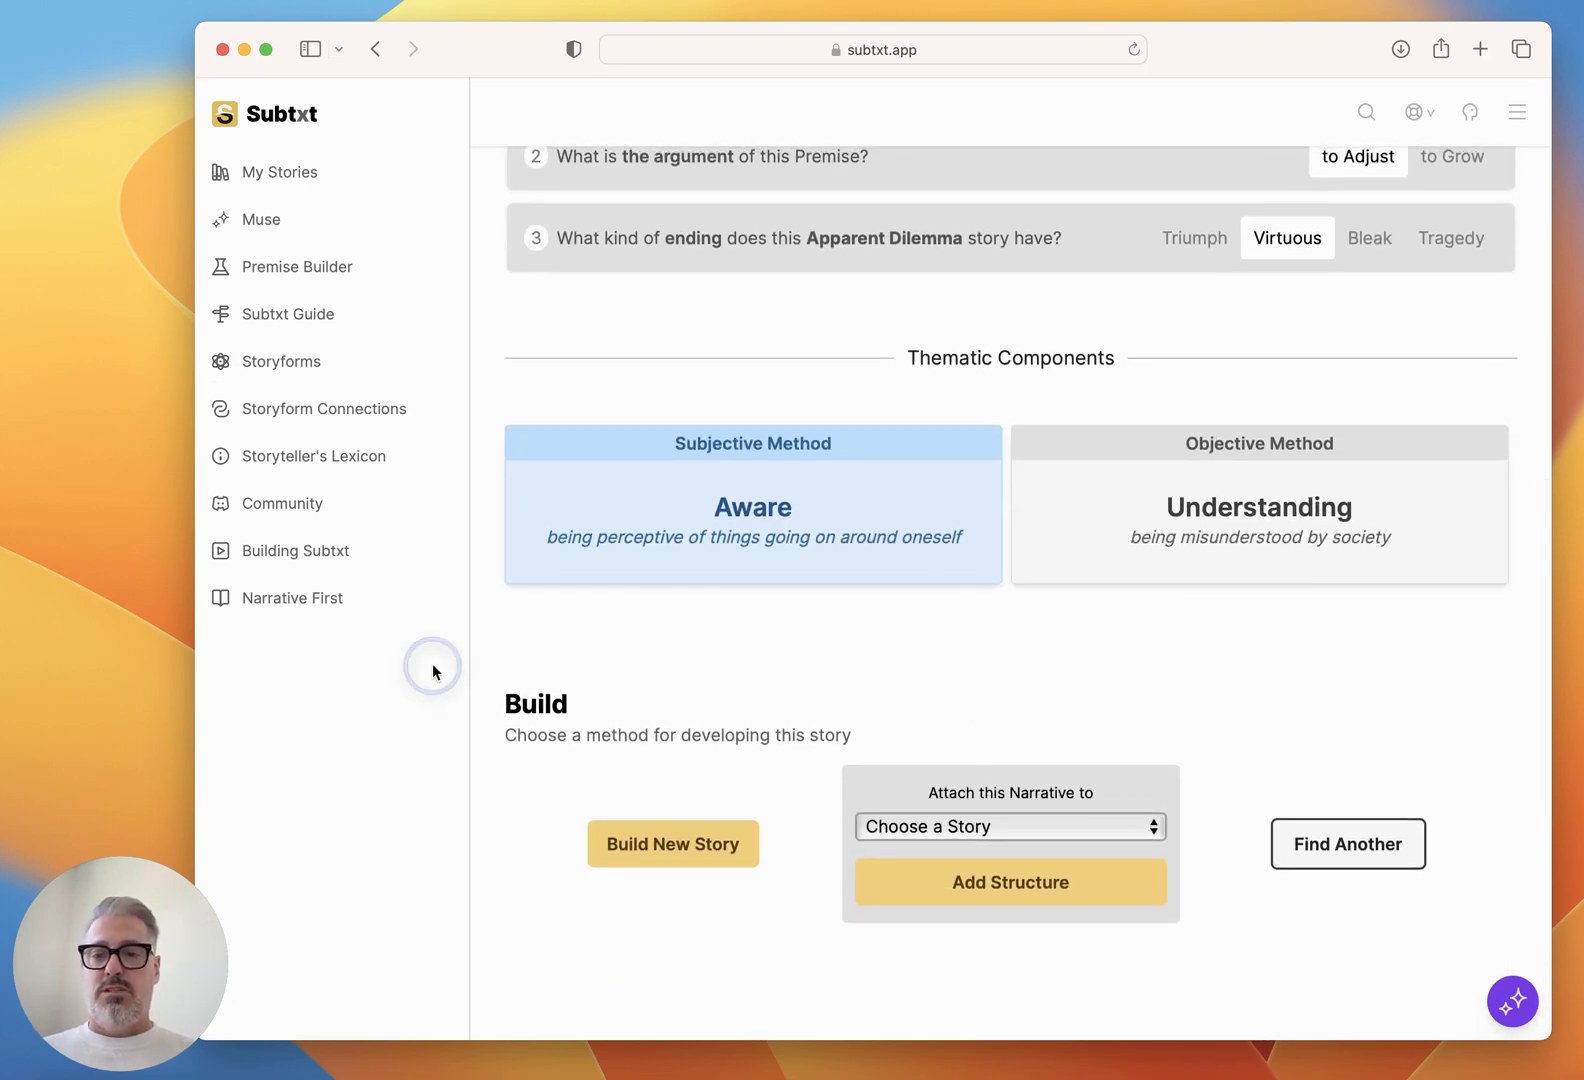
{"action": "left_click", "coordinate": [683, 843]}
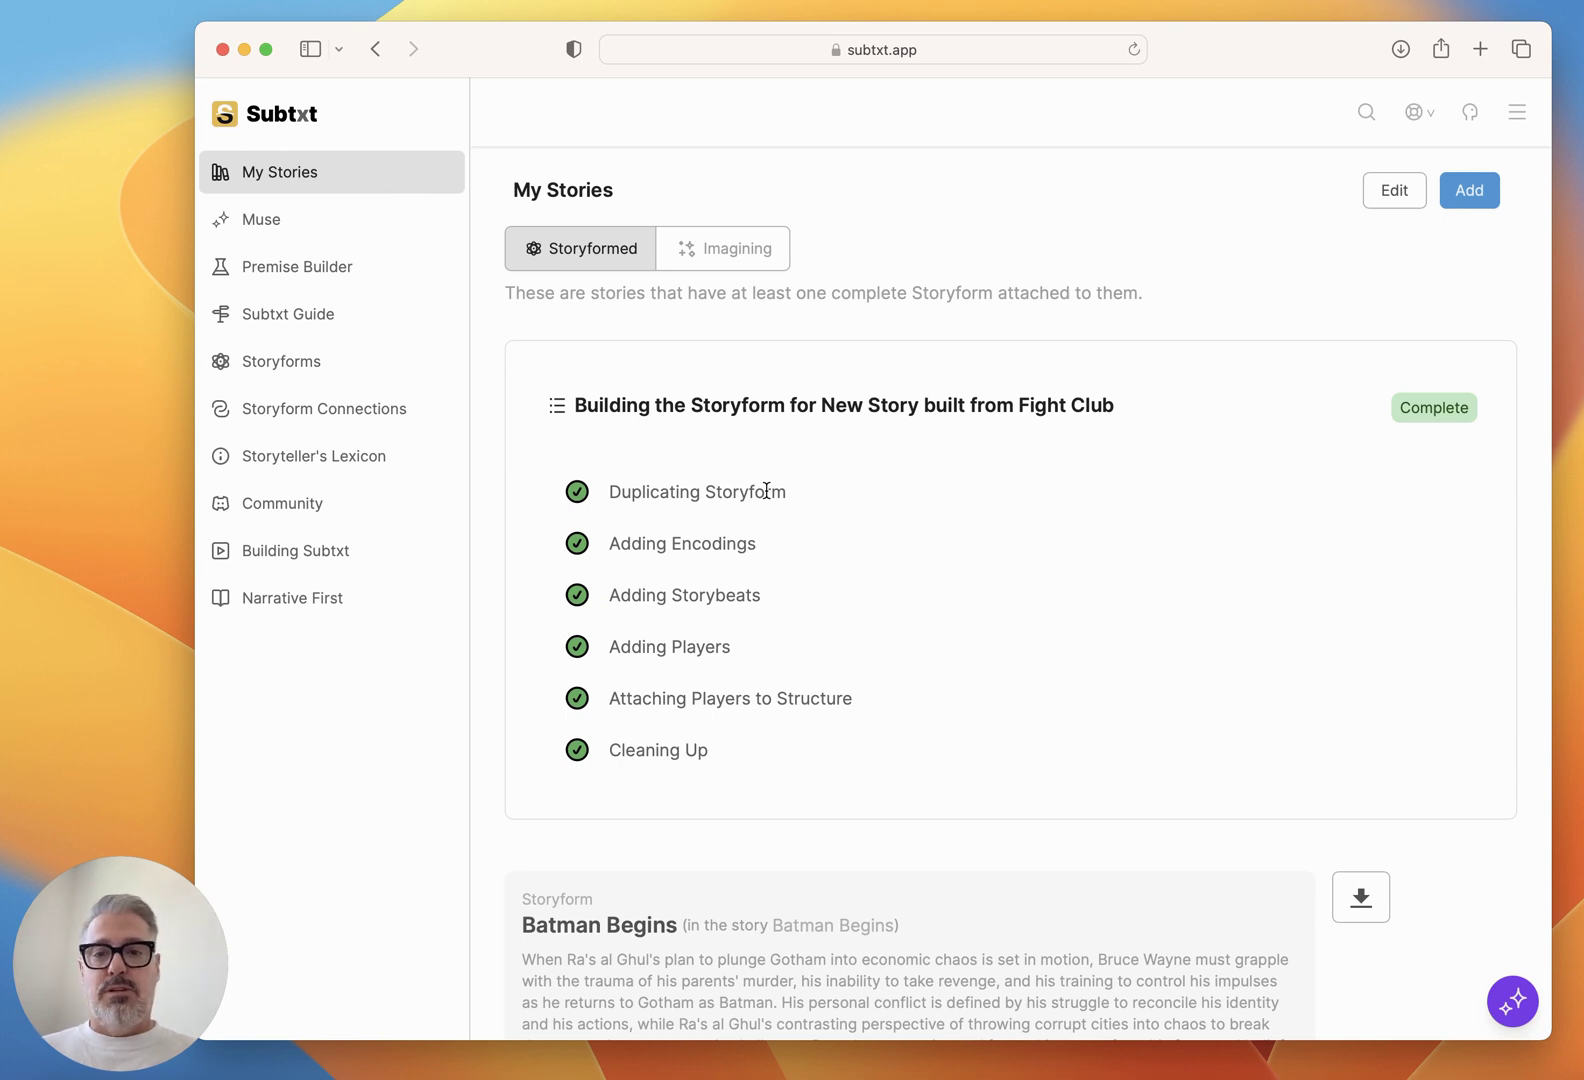
Open the Storyform of the new story built from Fight Club and inspect the Objective Story's Problem and Solution.
{"action": "left_click", "coordinate": [1180, 418]}
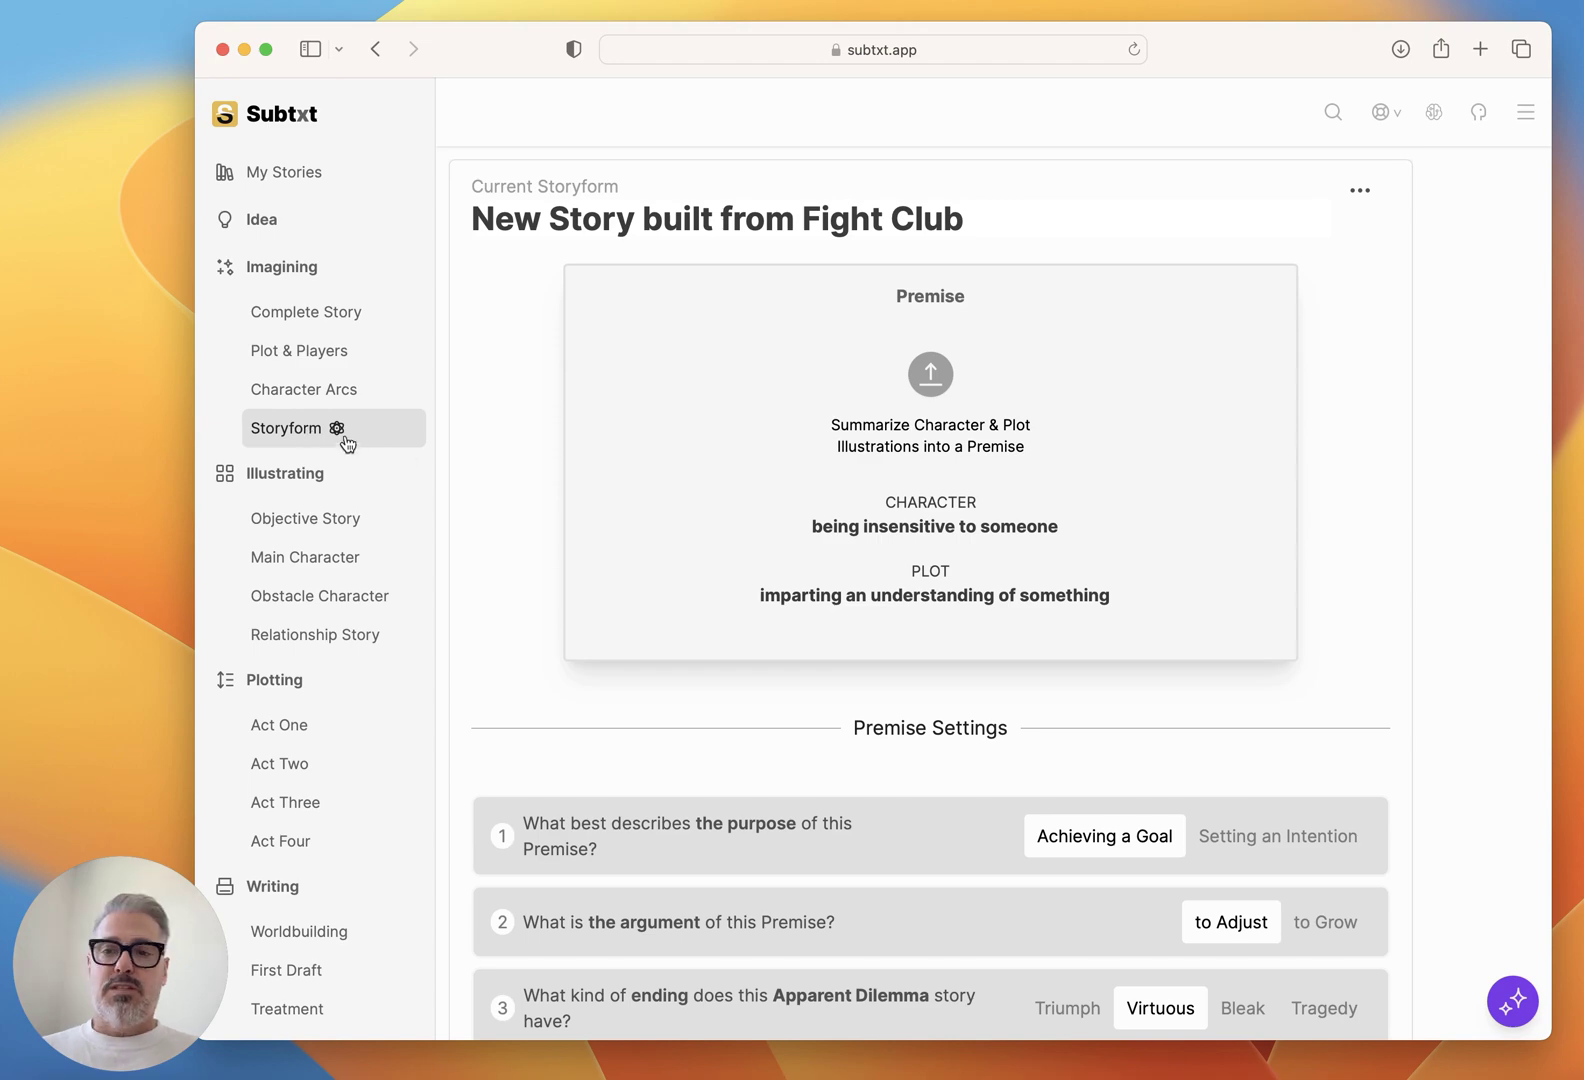
{"action": "scroll", "coordinate": [1153, 790], "scroll_direction": "down", "scroll_amount": 20}
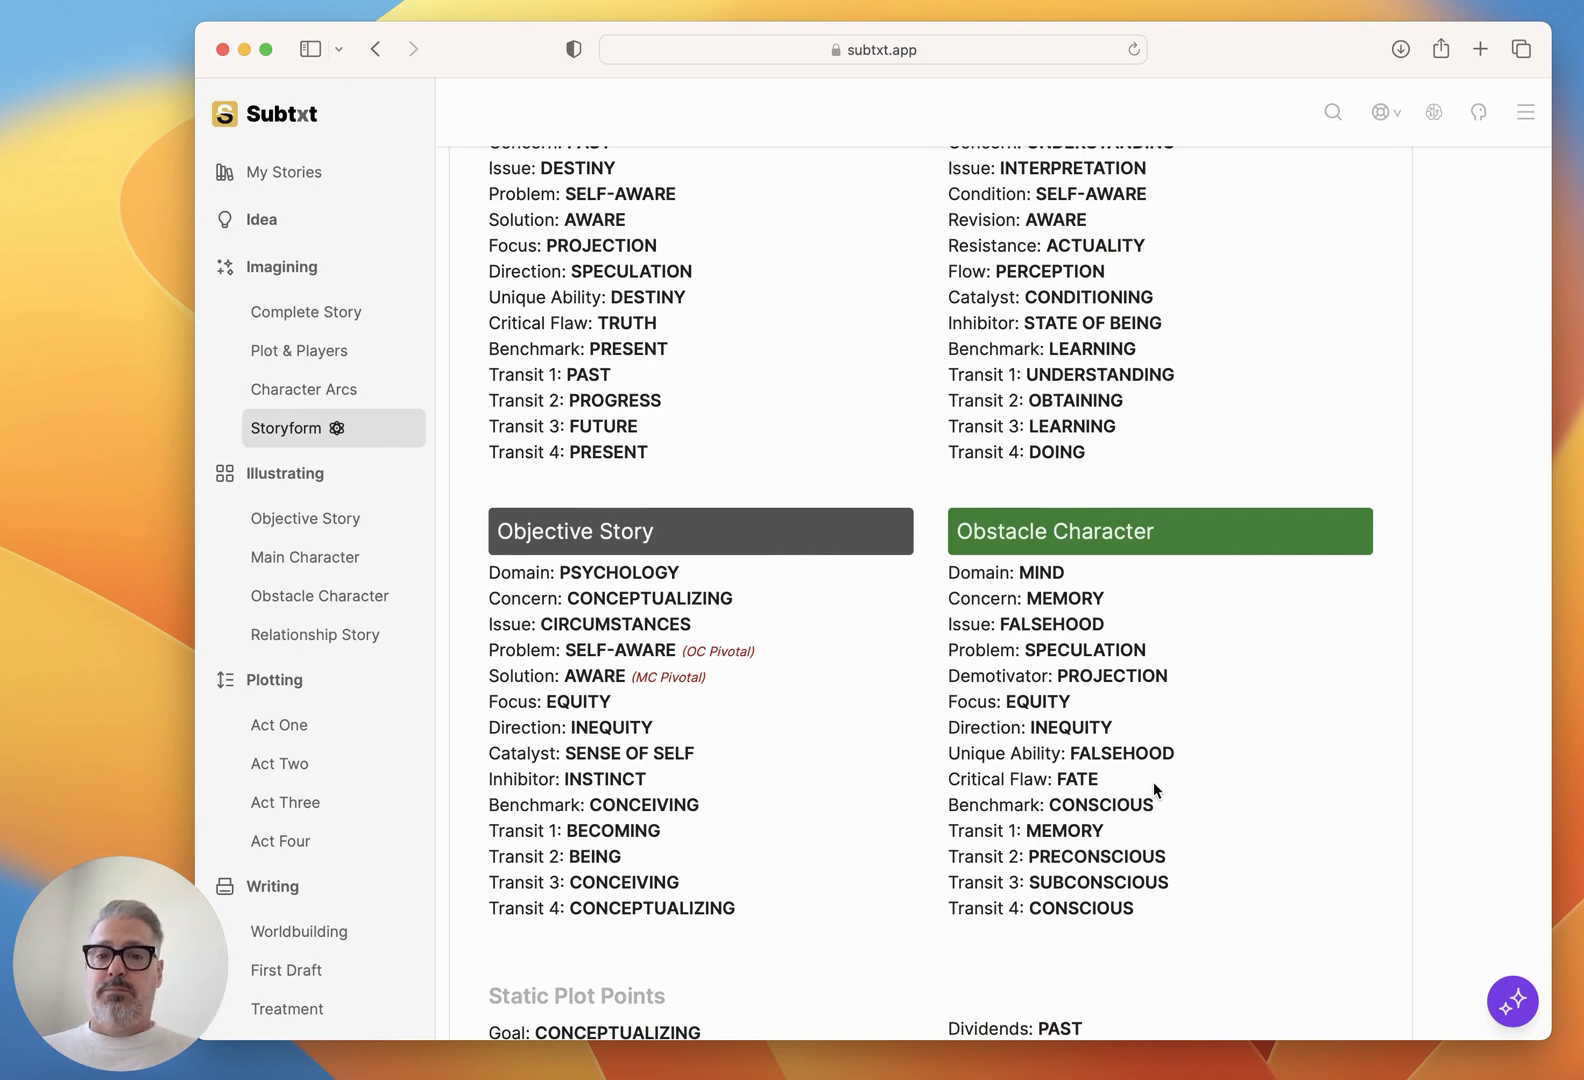
{"action": "left_click_drag", "start_coordinate": [704, 675], "coordinate": [410, 647]}
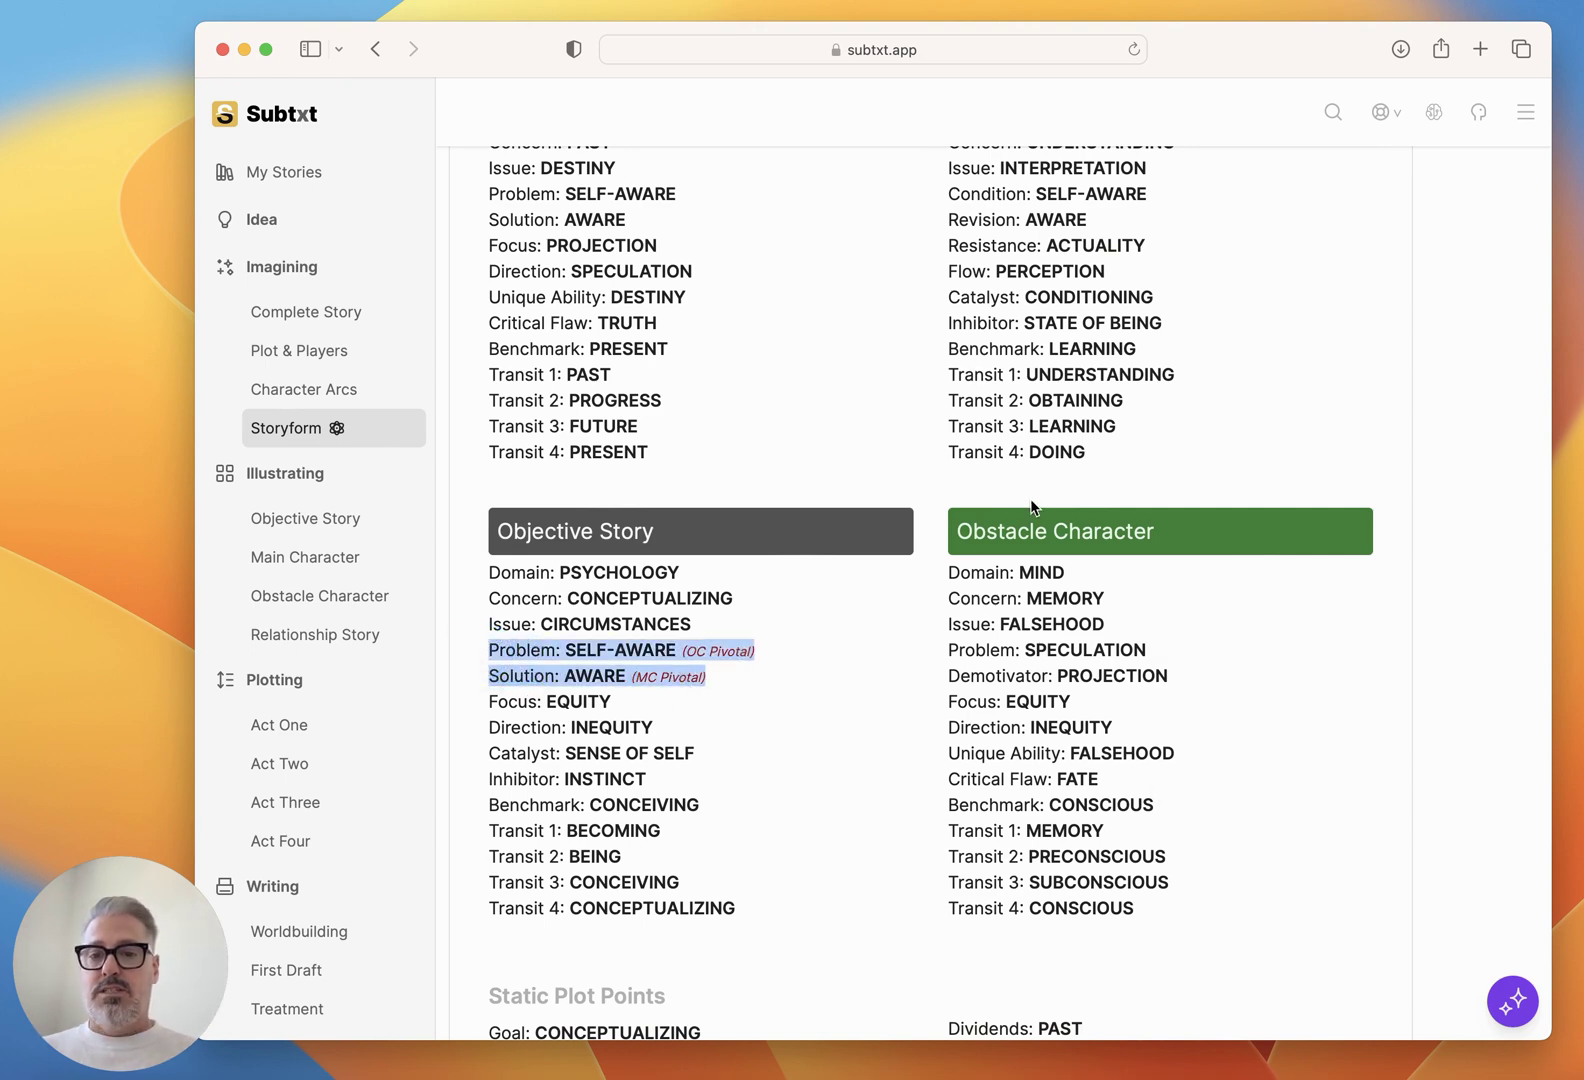
{"action": "scroll", "coordinate": [1030, 507], "scroll_direction": "up", "scroll_amount": 20}
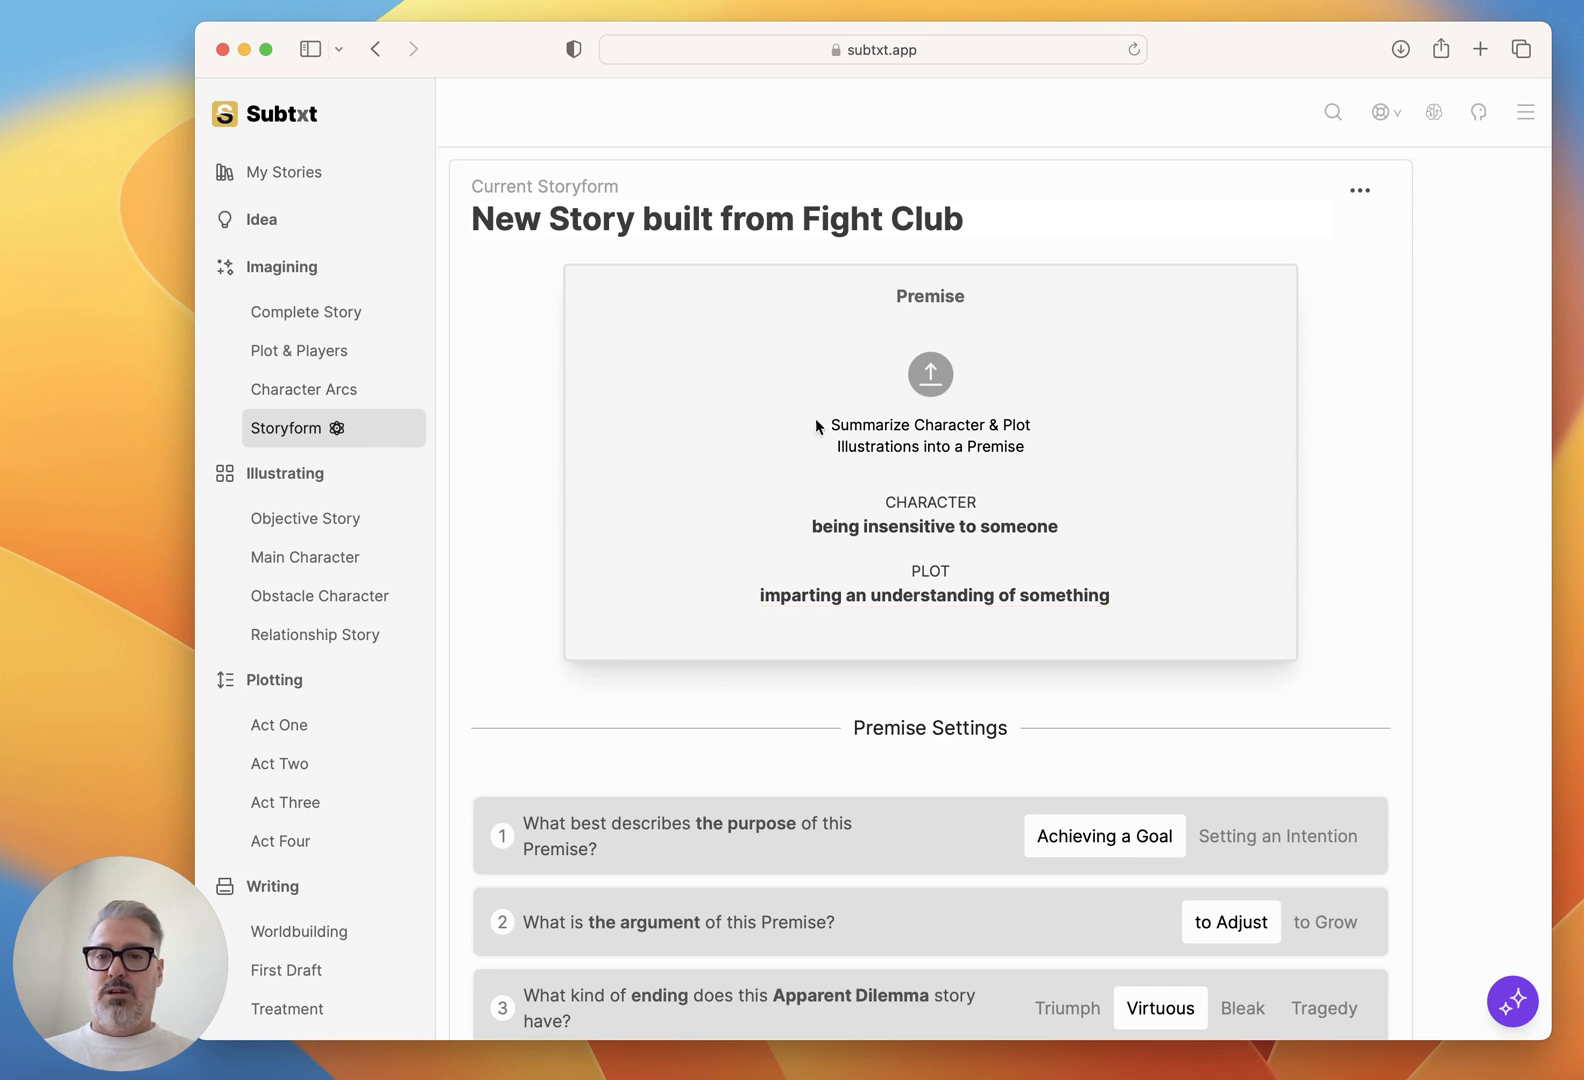
Rename the current storyform as "Goodnight Larry".
{"action": "triple_click", "coordinate": [834, 212]}
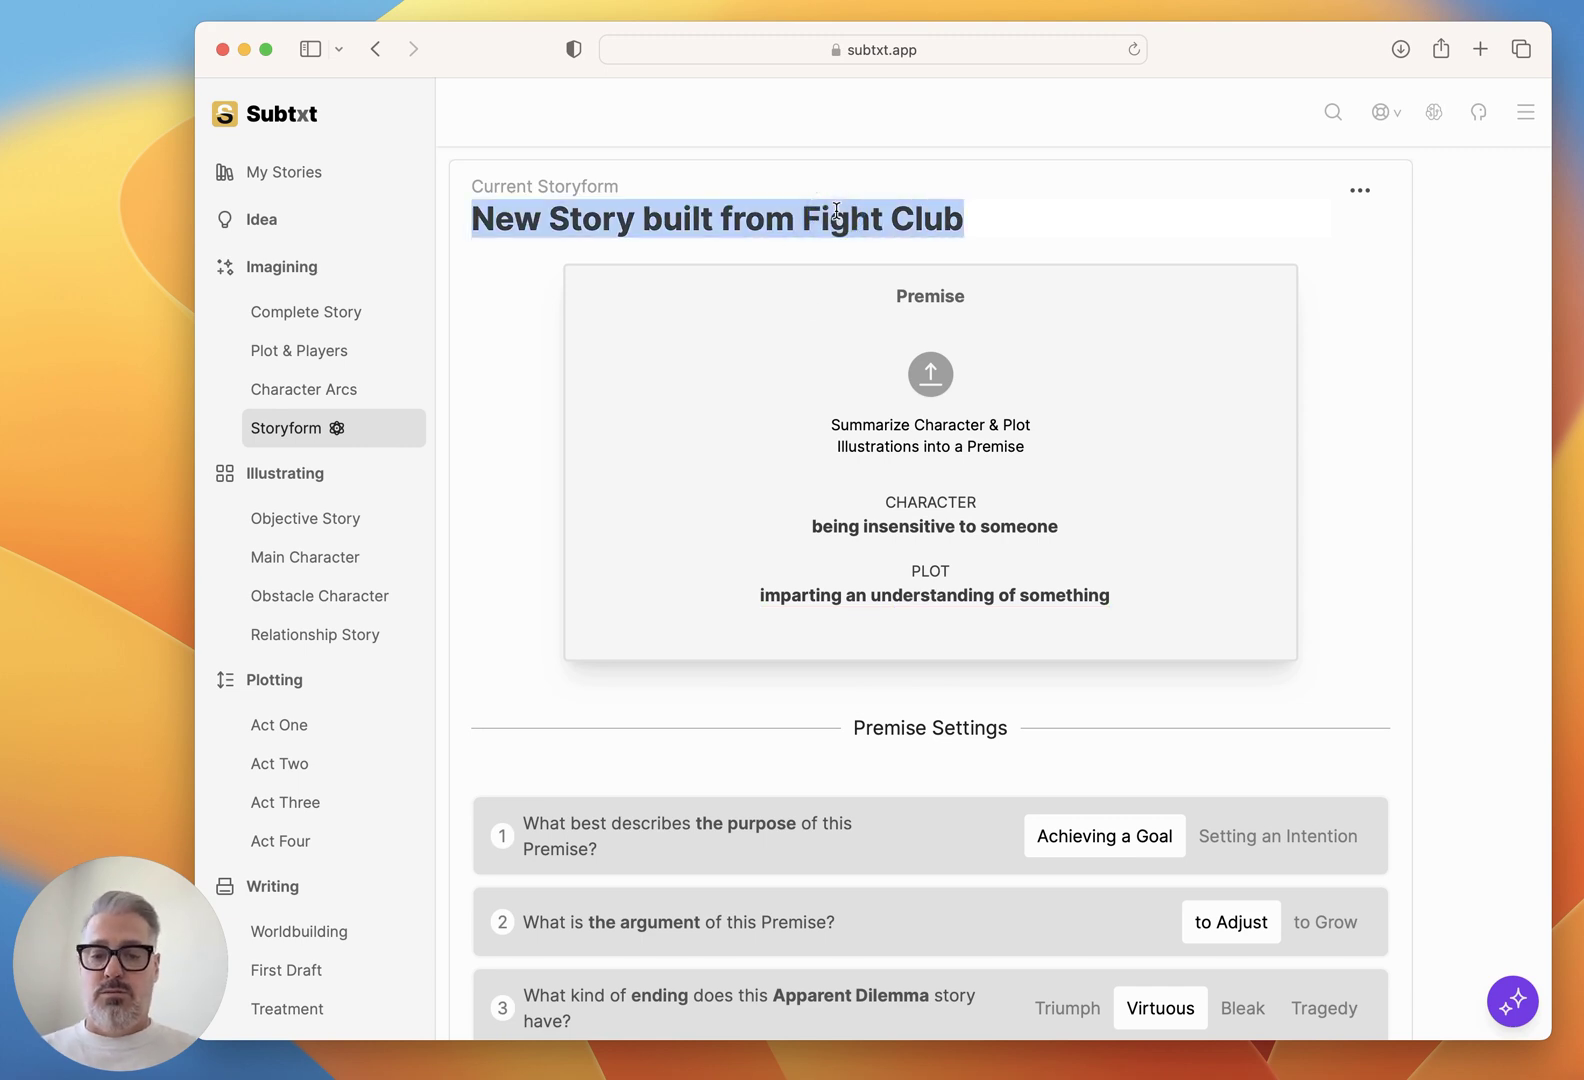
{"action": "type", "text": "Goodnight Larry"}
{"action": "key", "text": "Return"}
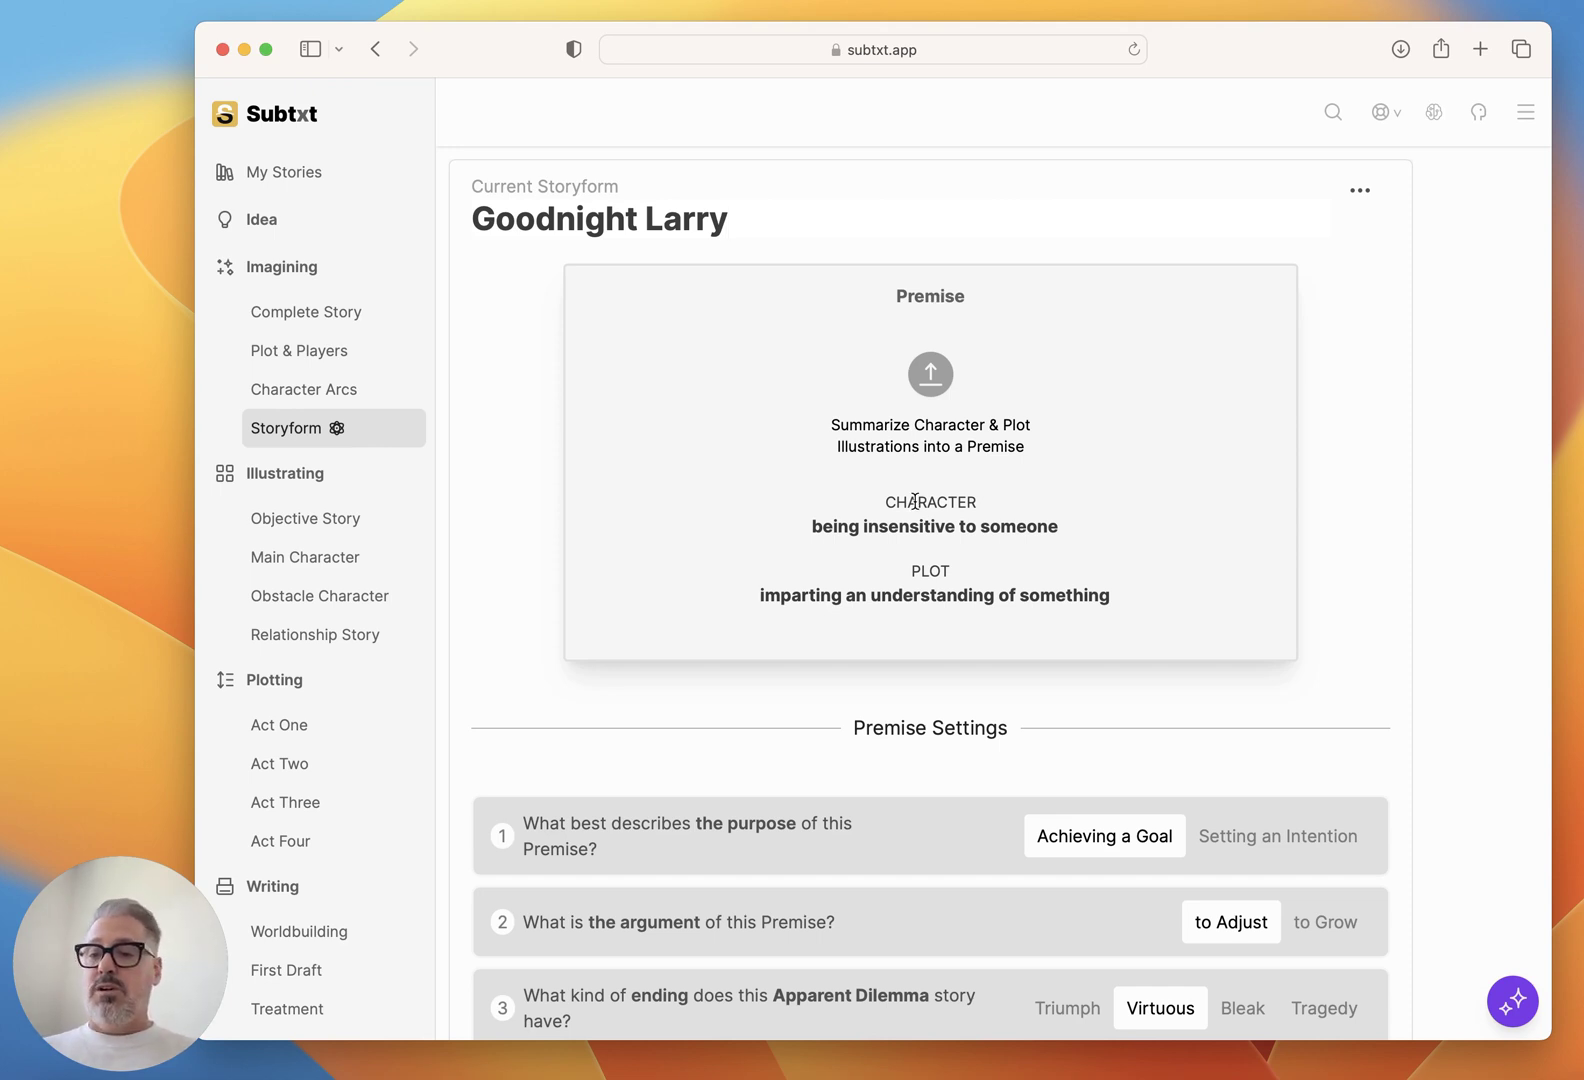
Set the premise's Character illustration to "being sensitive of others" and its Plot illustration to "understanding someone's intentions".
{"action": "left_click", "coordinate": [976, 528]}
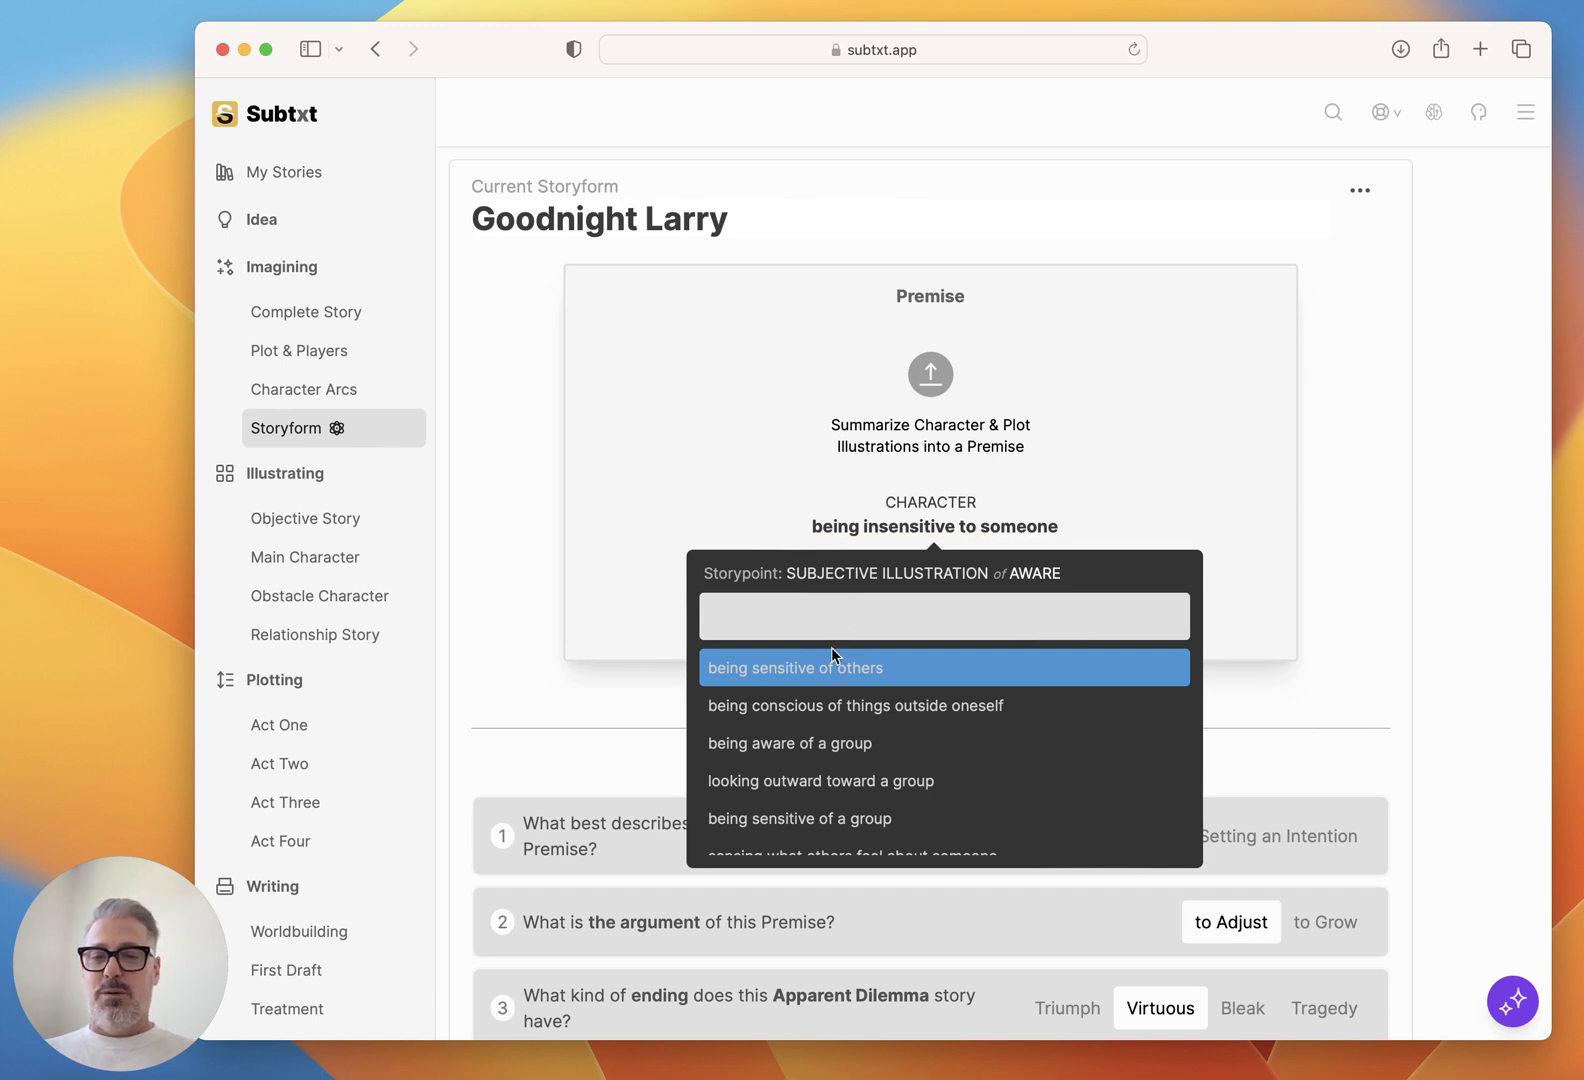
{"action": "left_click", "coordinate": [790, 675]}
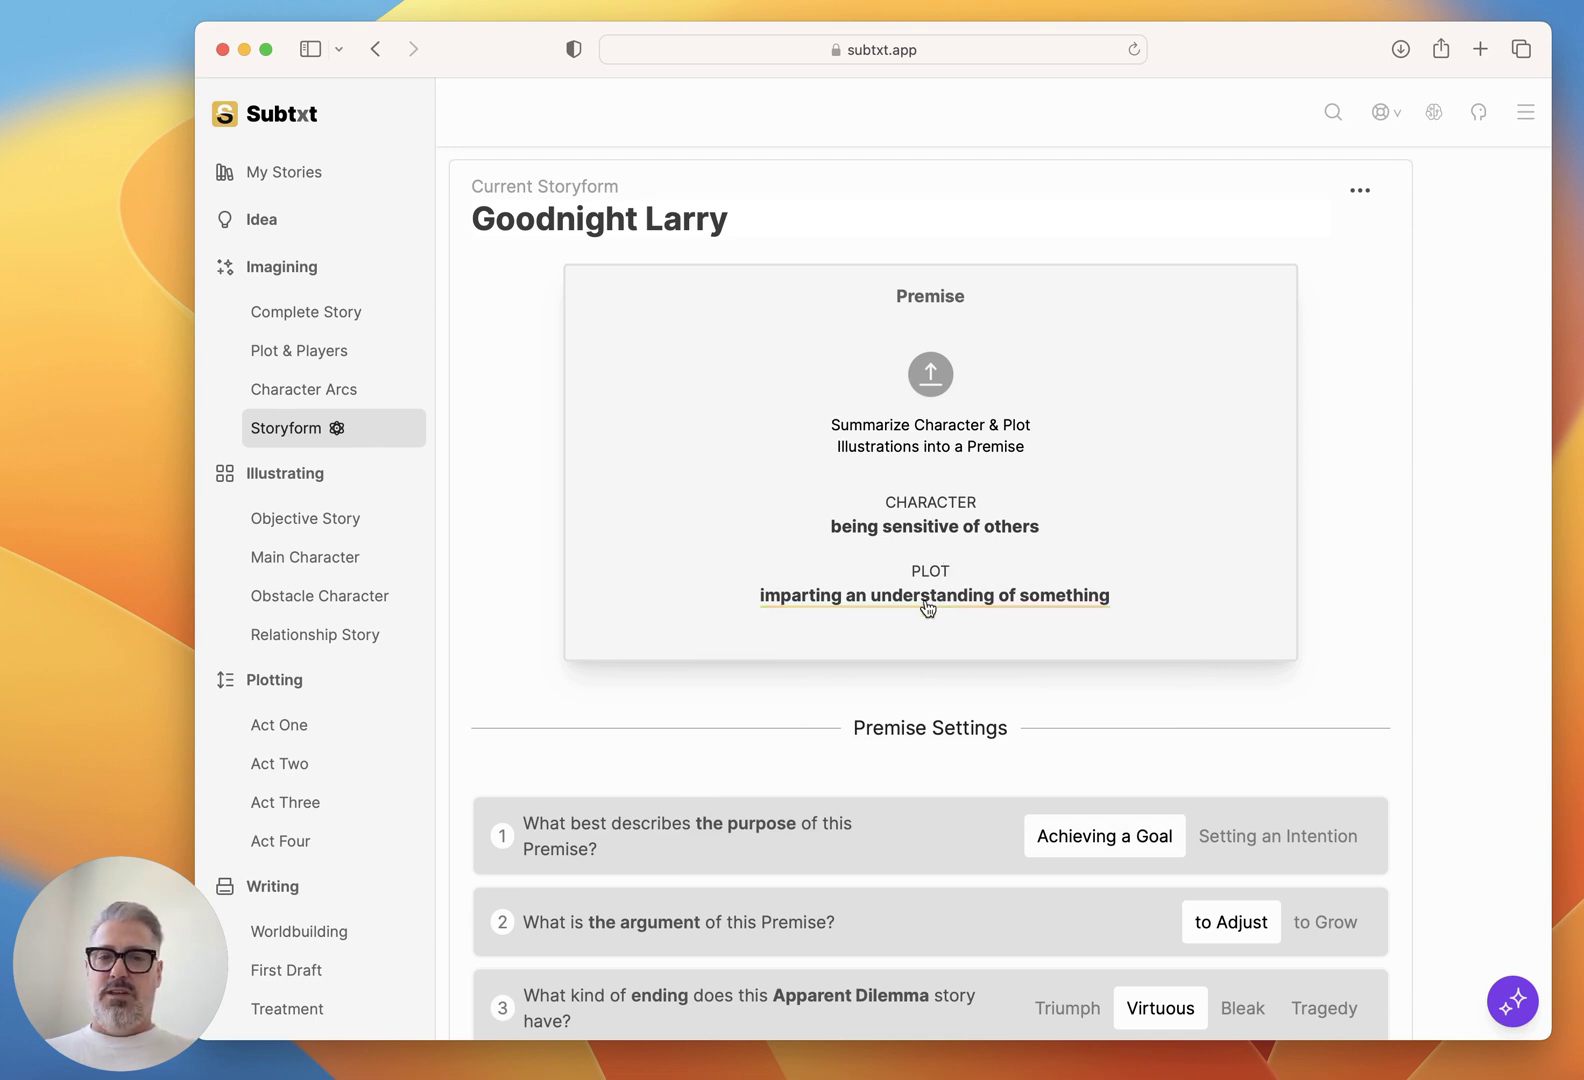
{"action": "left_click", "coordinate": [928, 608]}
{"action": "scroll", "coordinate": [832, 808], "scroll_direction": "down", "scroll_amount": 1}
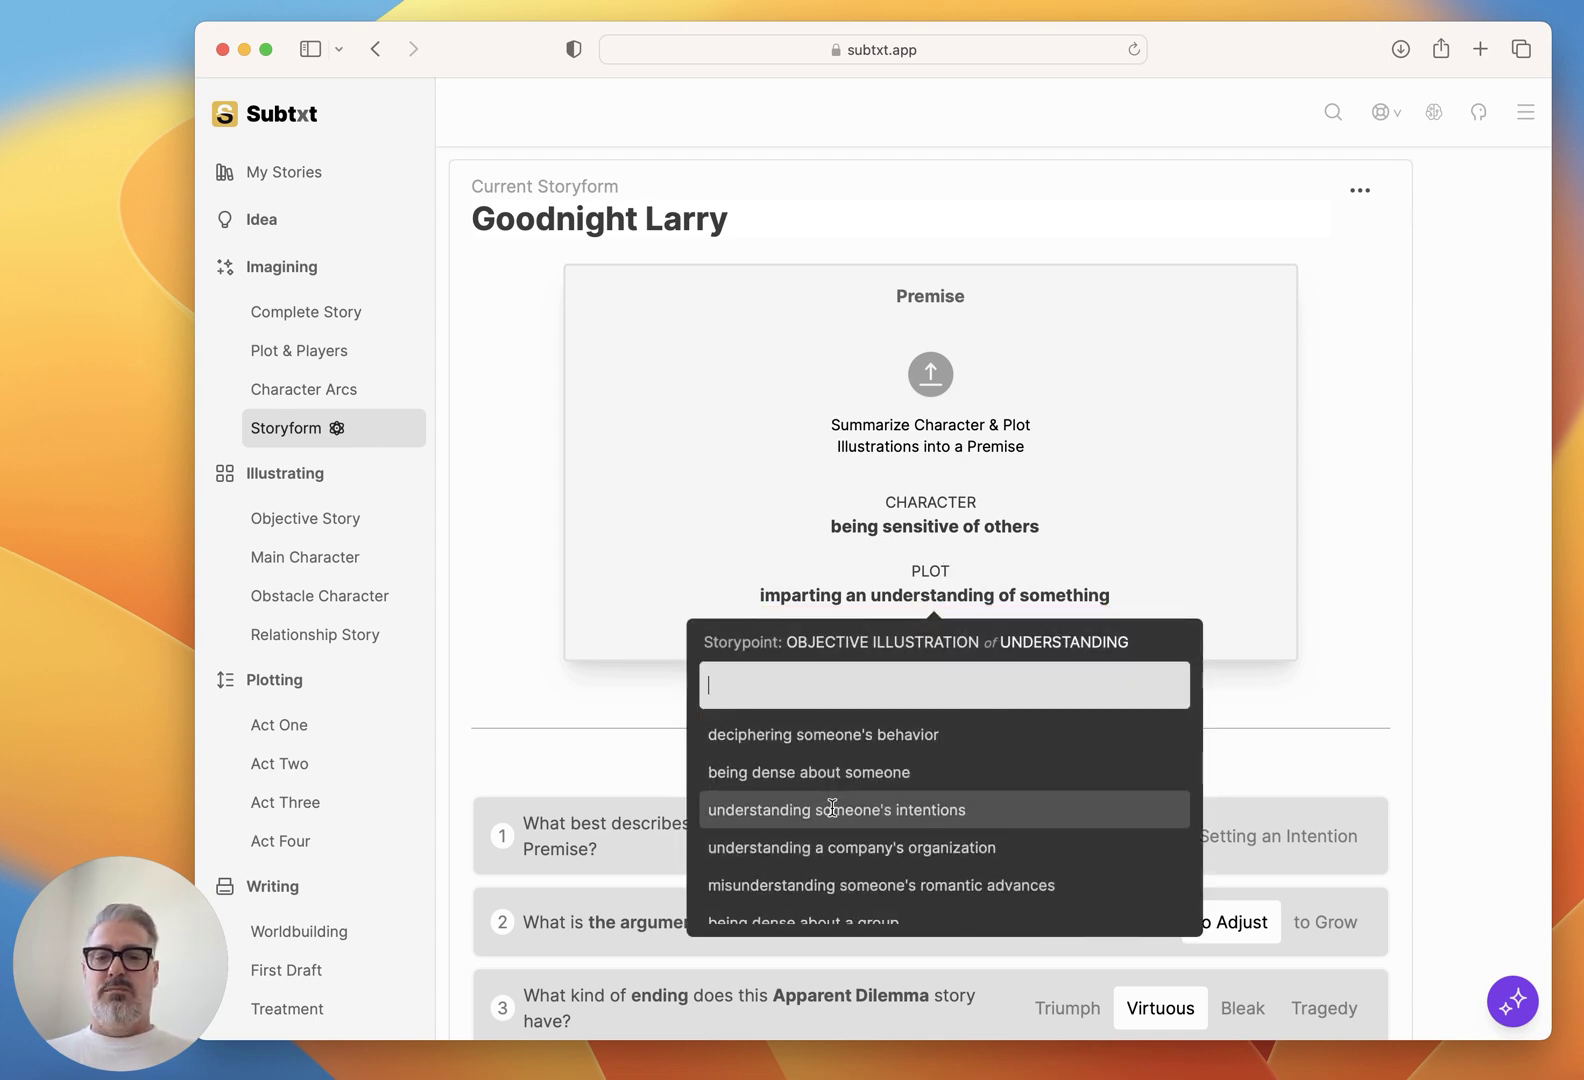
{"action": "left_click", "coordinate": [832, 809]}
Summarize the Character and Plot illustrations into a premise and read through its explanation and the premise settings.
{"action": "left_click", "coordinate": [934, 370]}
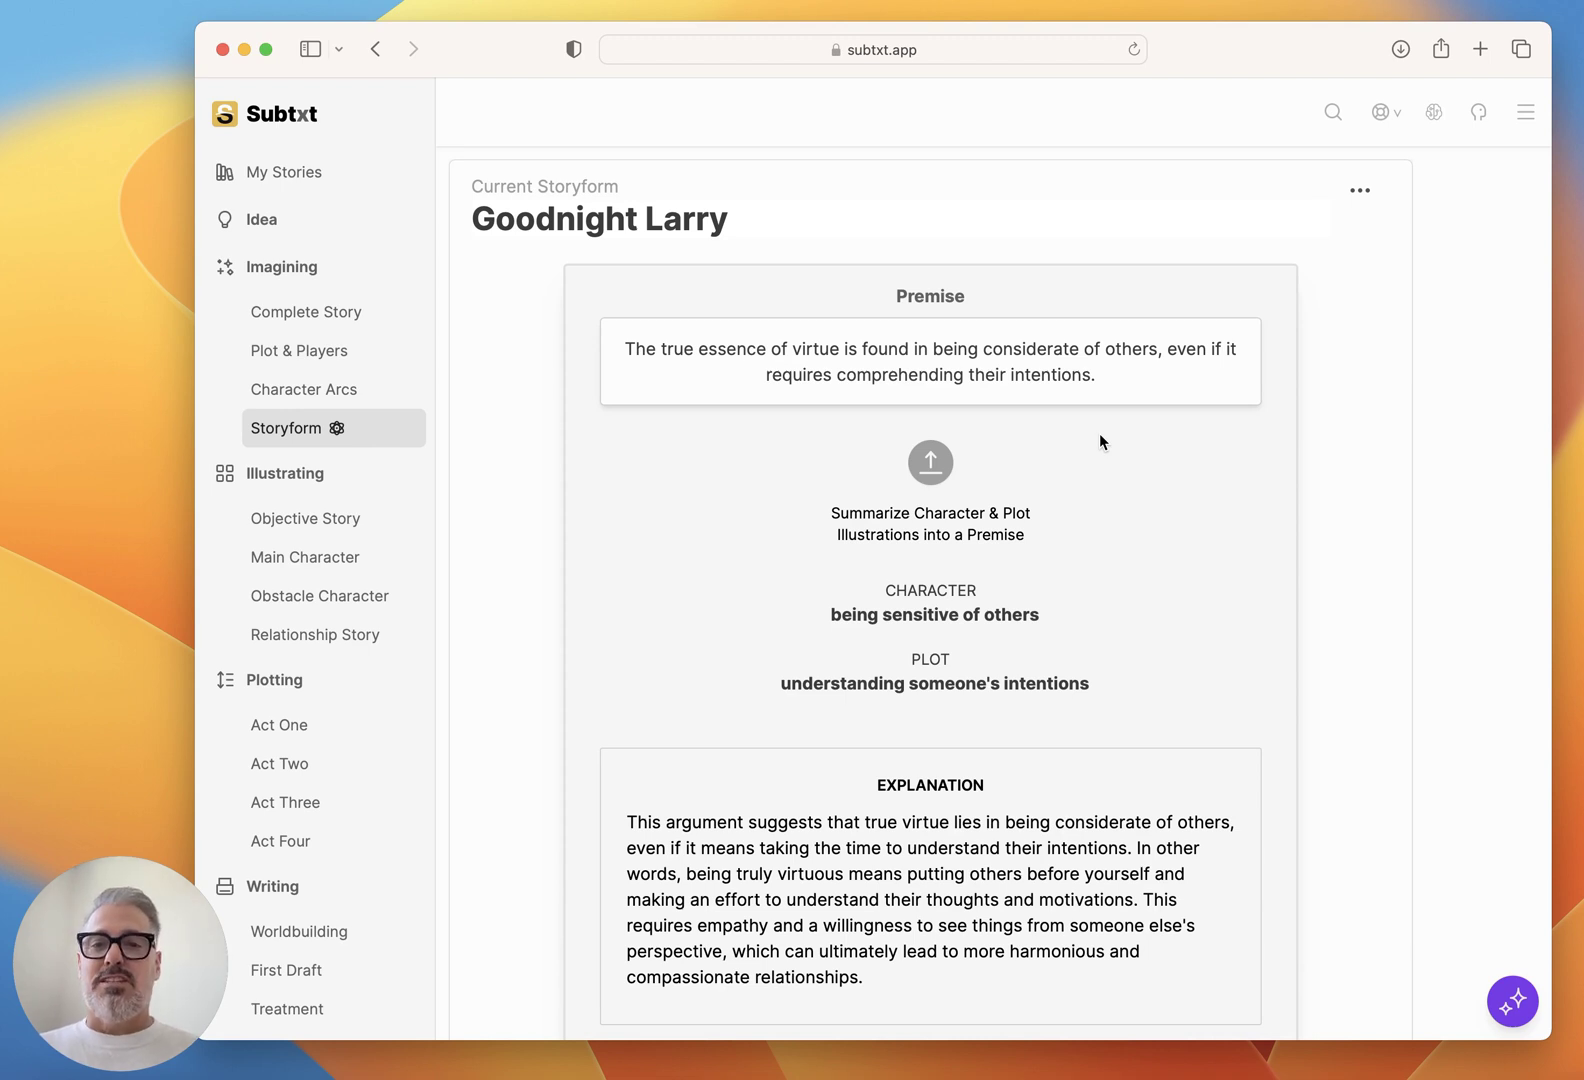
{"action": "scroll", "coordinate": [1099, 441], "scroll_direction": "down", "scroll_amount": 5}
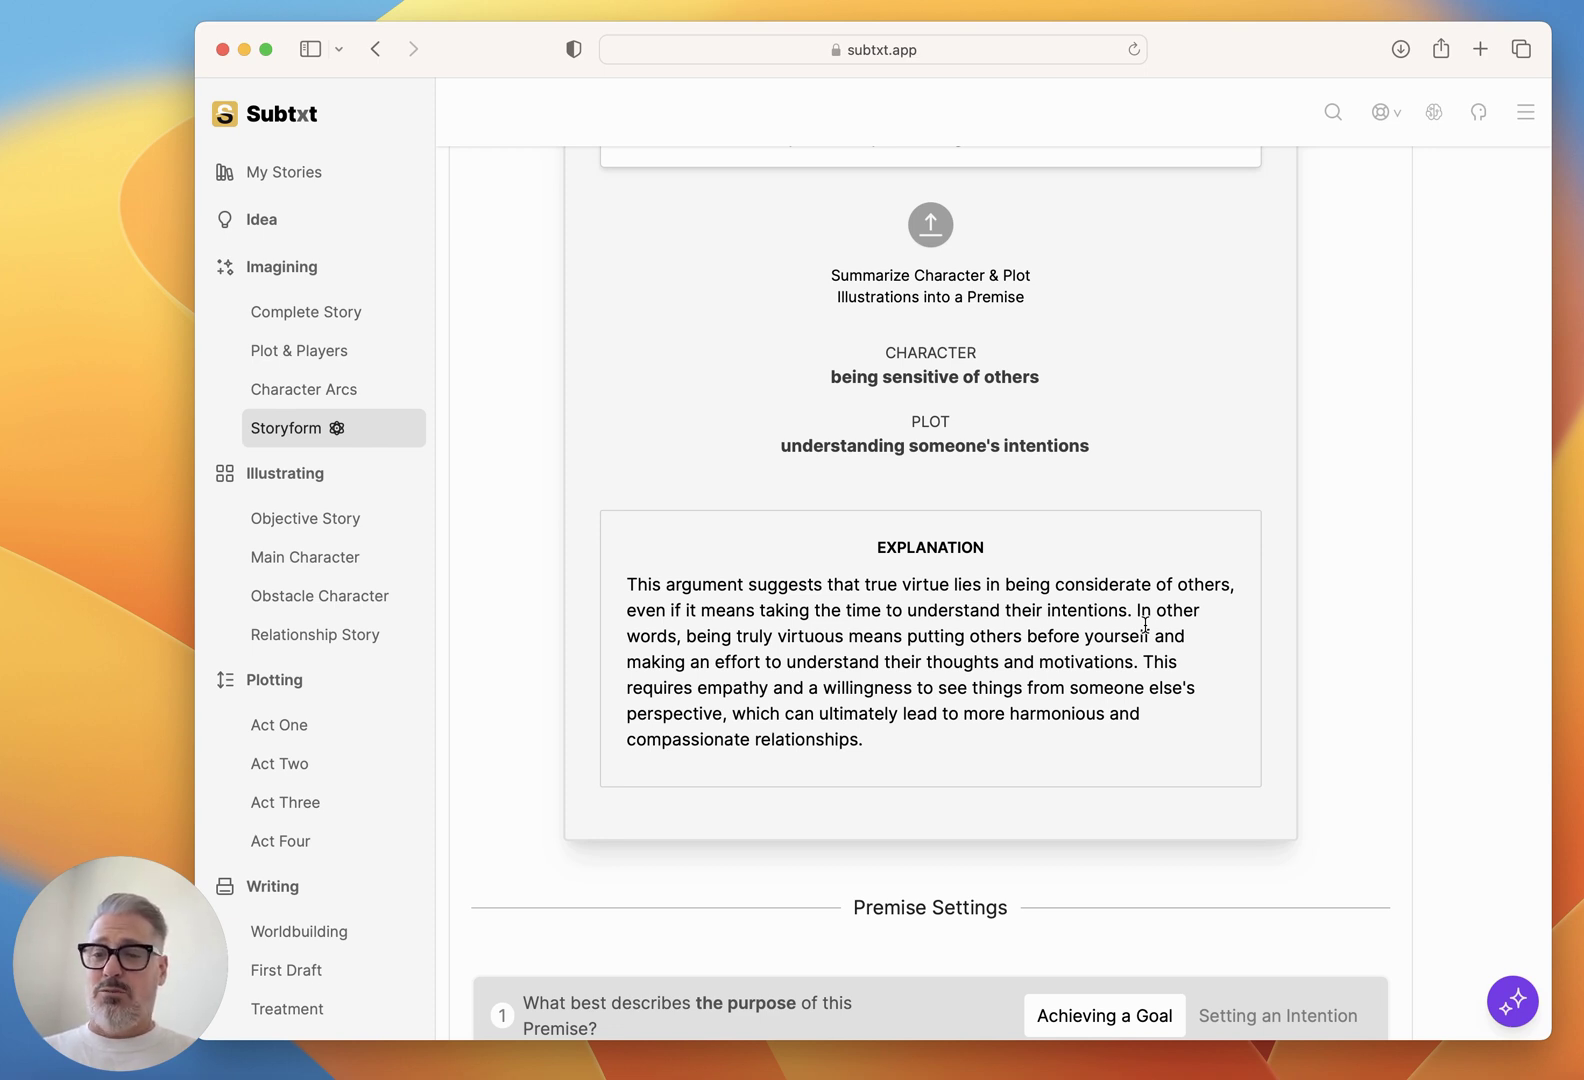
{"action": "scroll", "coordinate": [1142, 436], "scroll_direction": "up", "scroll_amount": 3}
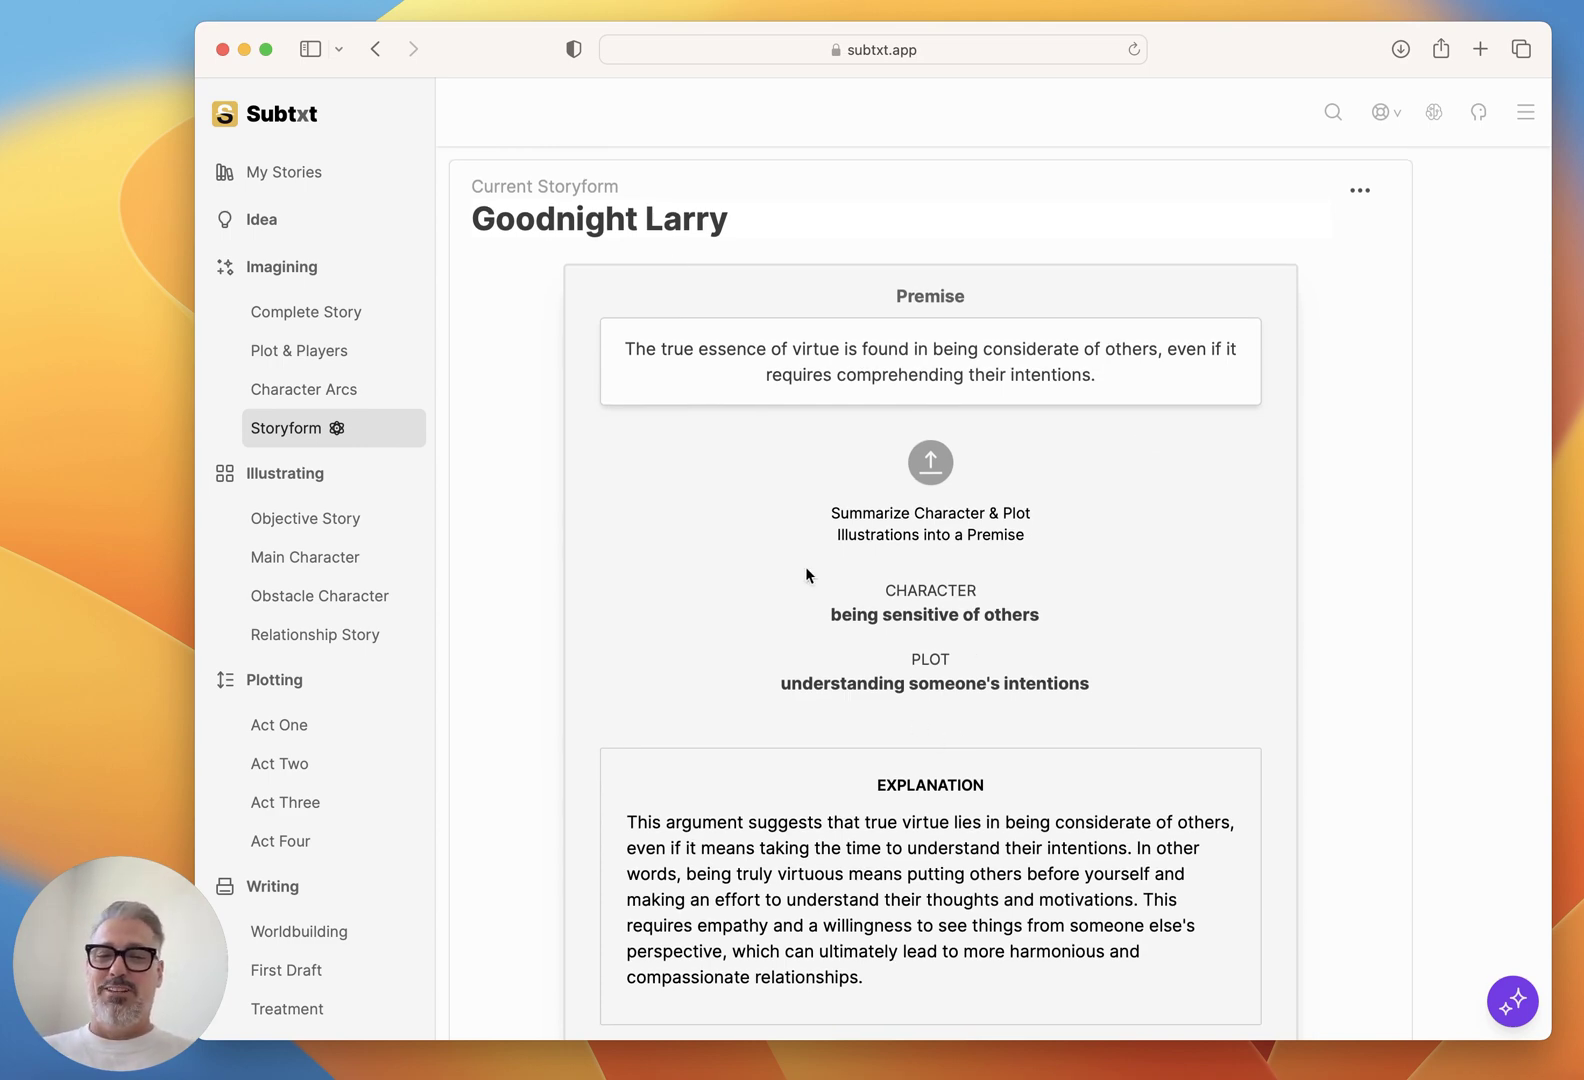
{"action": "scroll", "coordinate": [961, 736], "scroll_direction": "down", "scroll_amount": 10}
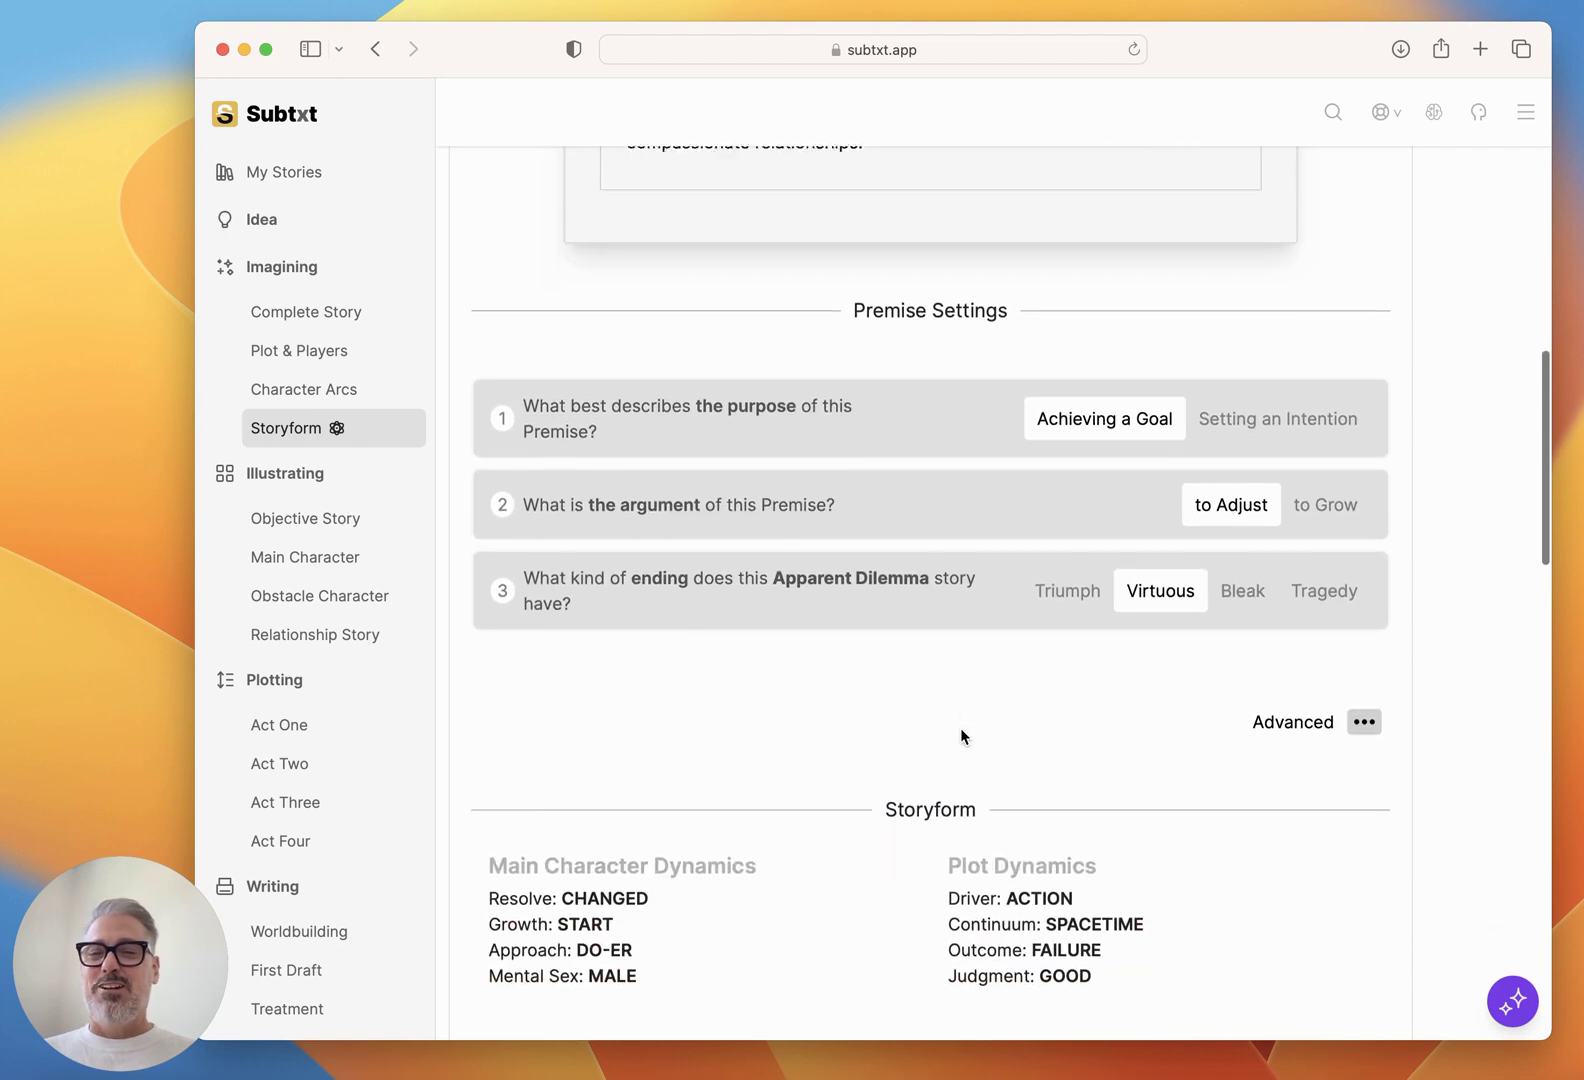
Review the Storyform's Plot Dynamics, focusing on the Outcome and Judgment settings.
{"action": "scroll", "coordinate": [960, 737], "scroll_direction": "down", "scroll_amount": 7}
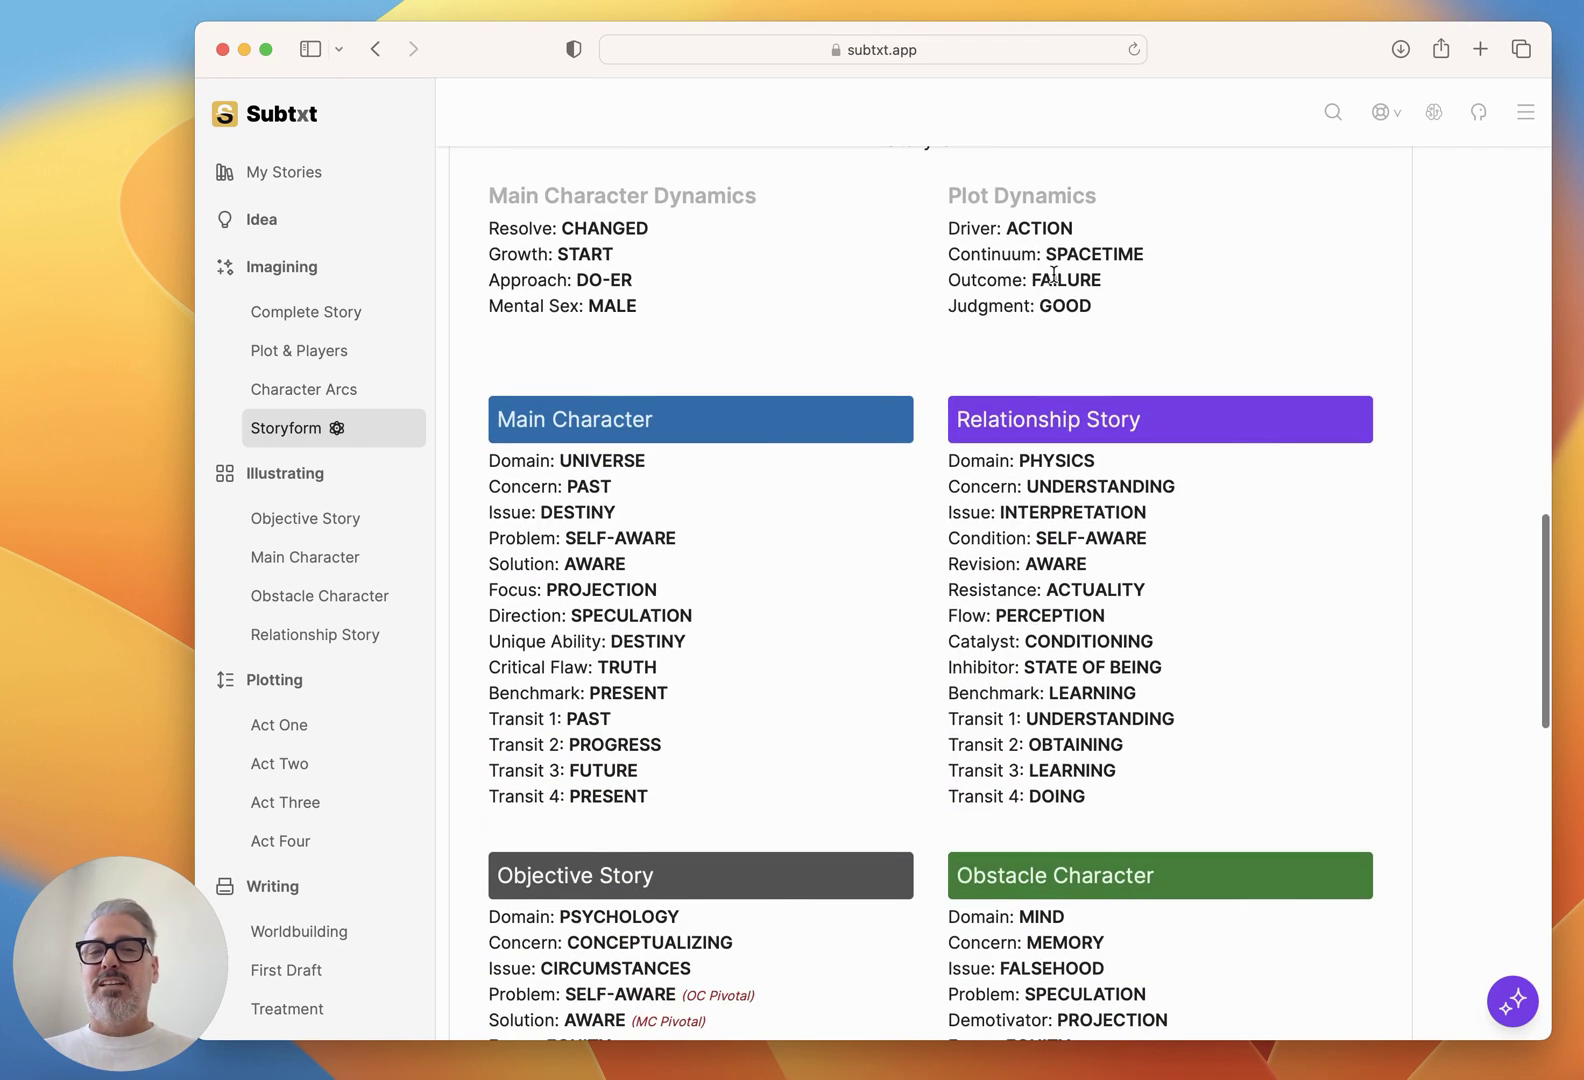
{"action": "triple_click", "coordinate": [1047, 307]}
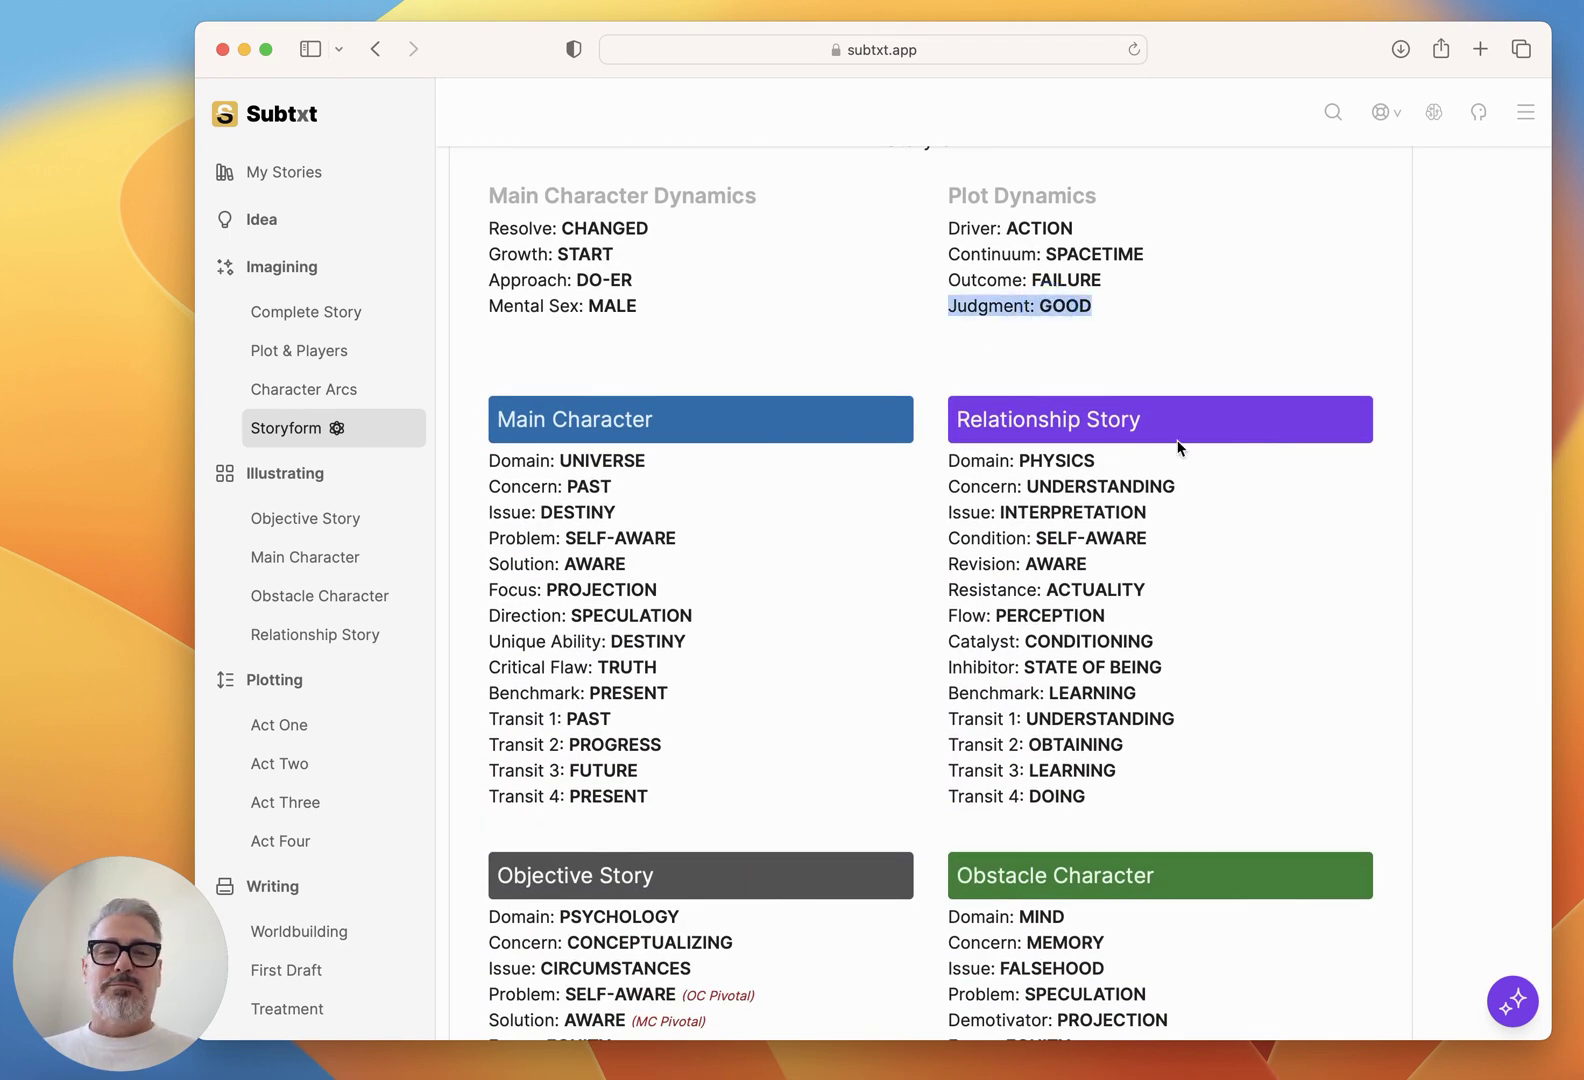
{"action": "left_click", "coordinate": [1224, 358]}
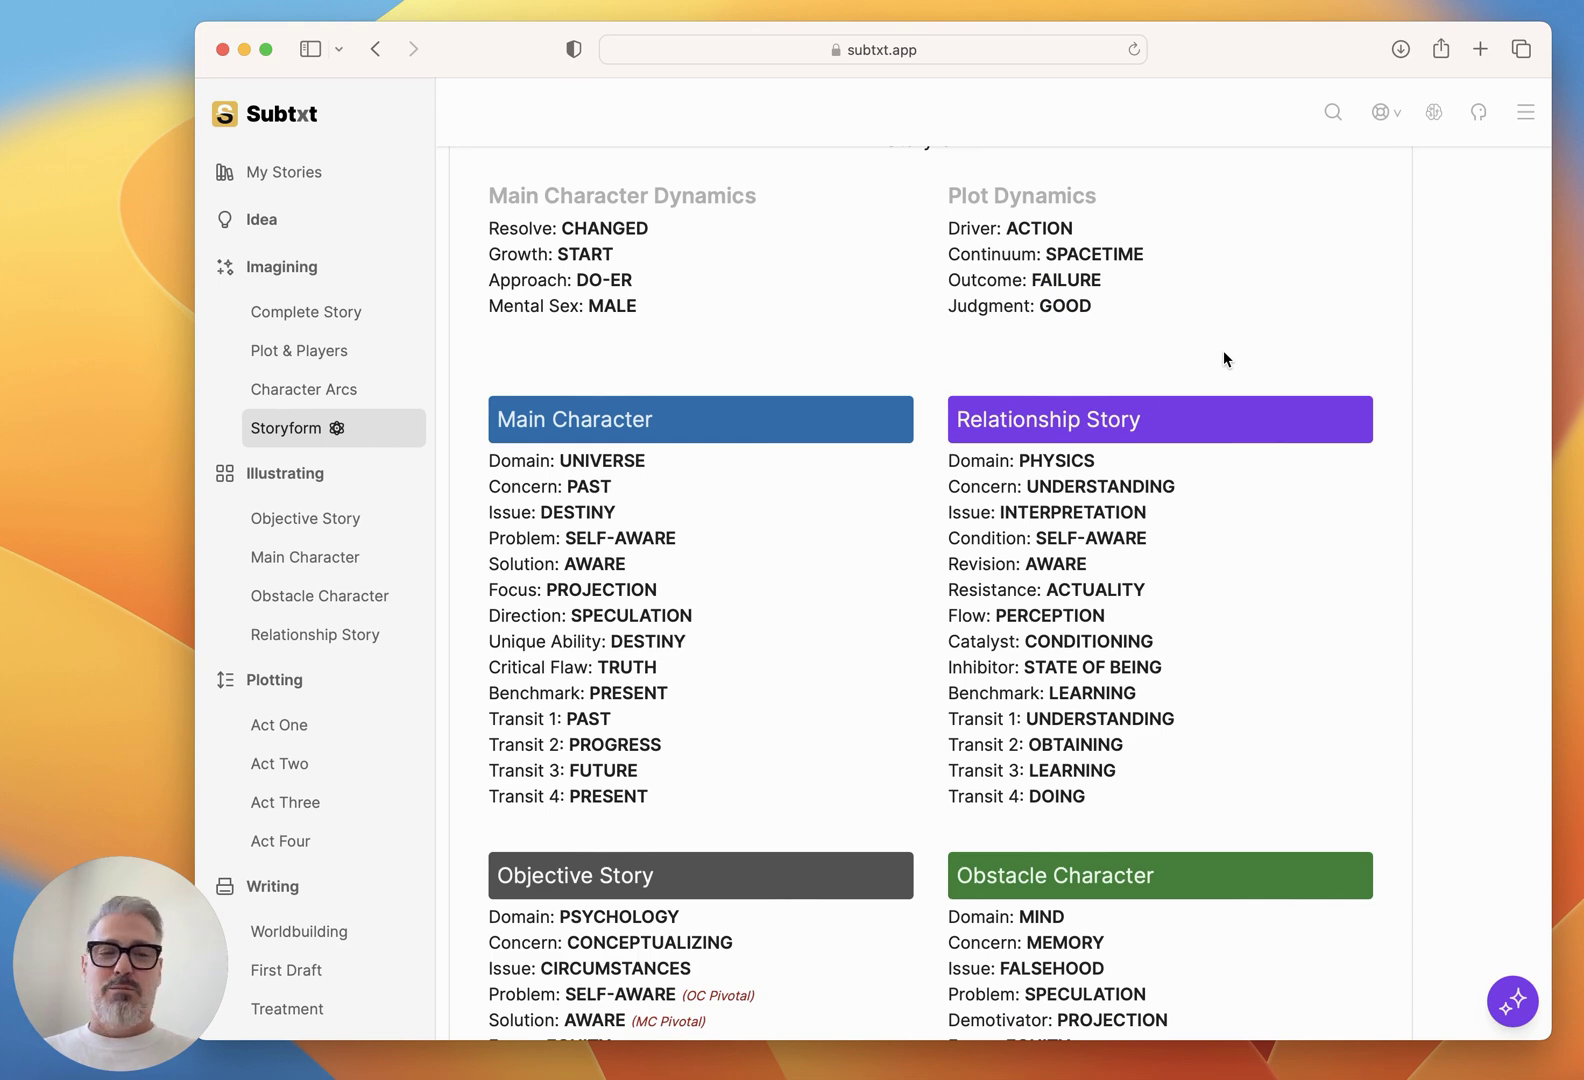
{"action": "scroll", "coordinate": [1223, 358], "scroll_direction": "up", "scroll_amount": 15}
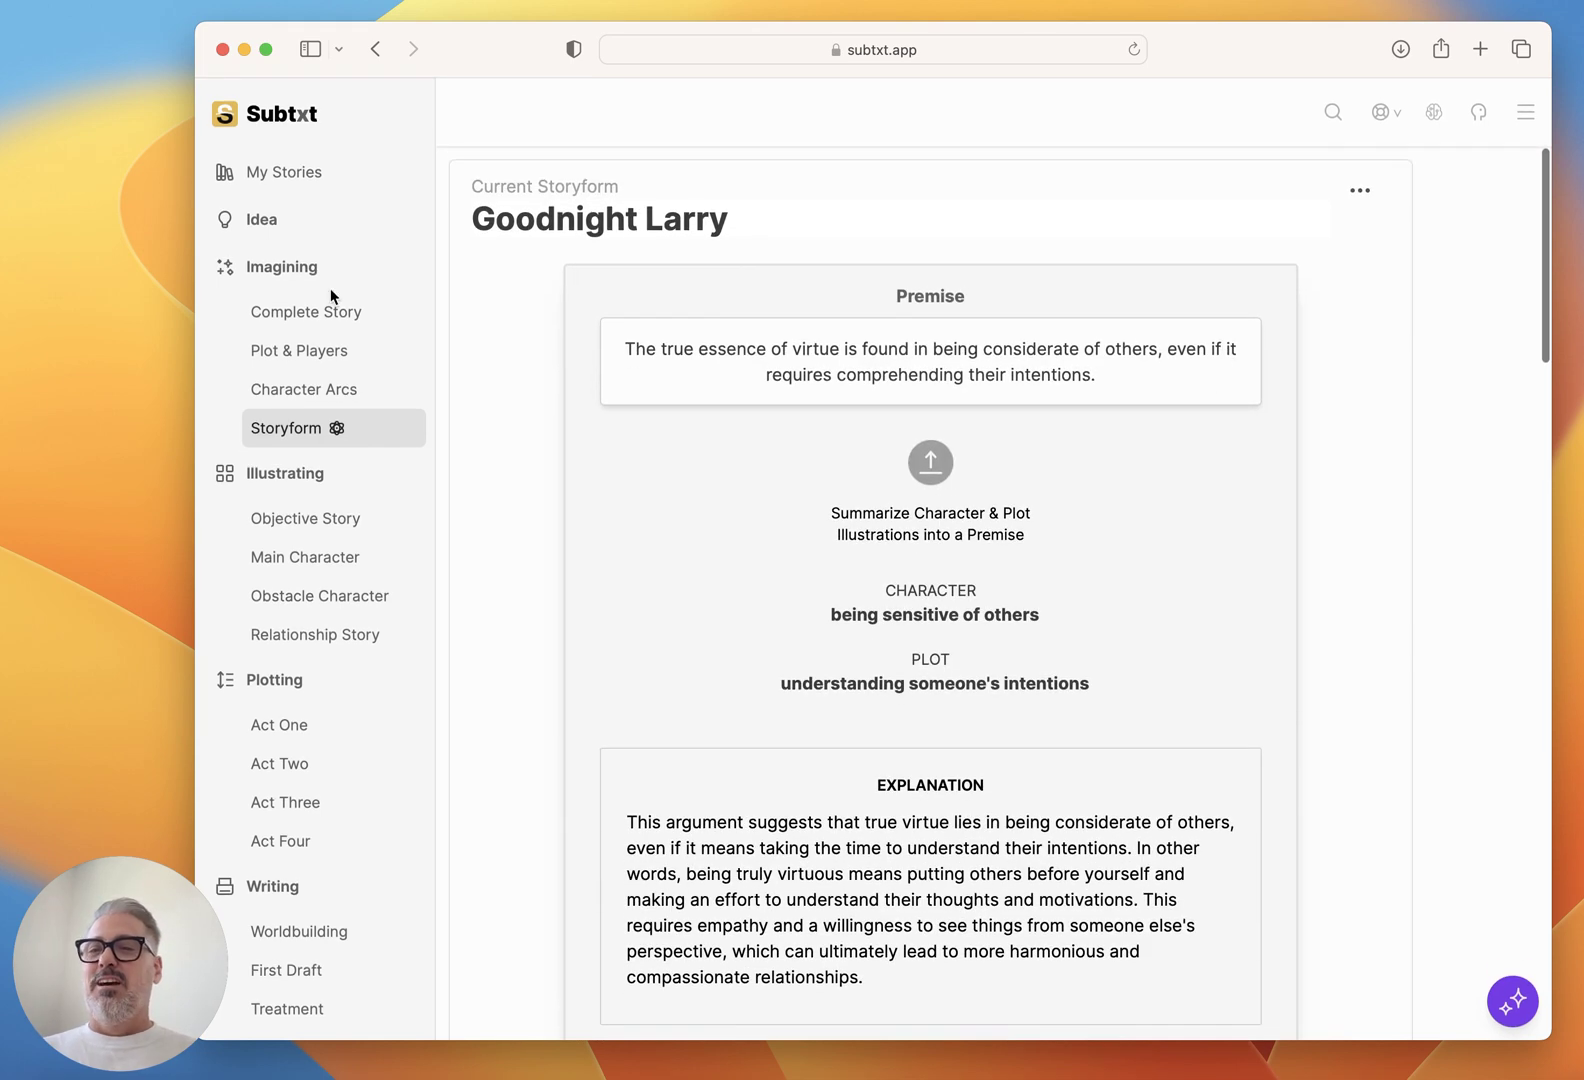
Open the story's Idea section and replace its genres with Fantasy and Coming of Age.
{"action": "left_click", "coordinate": [268, 222]}
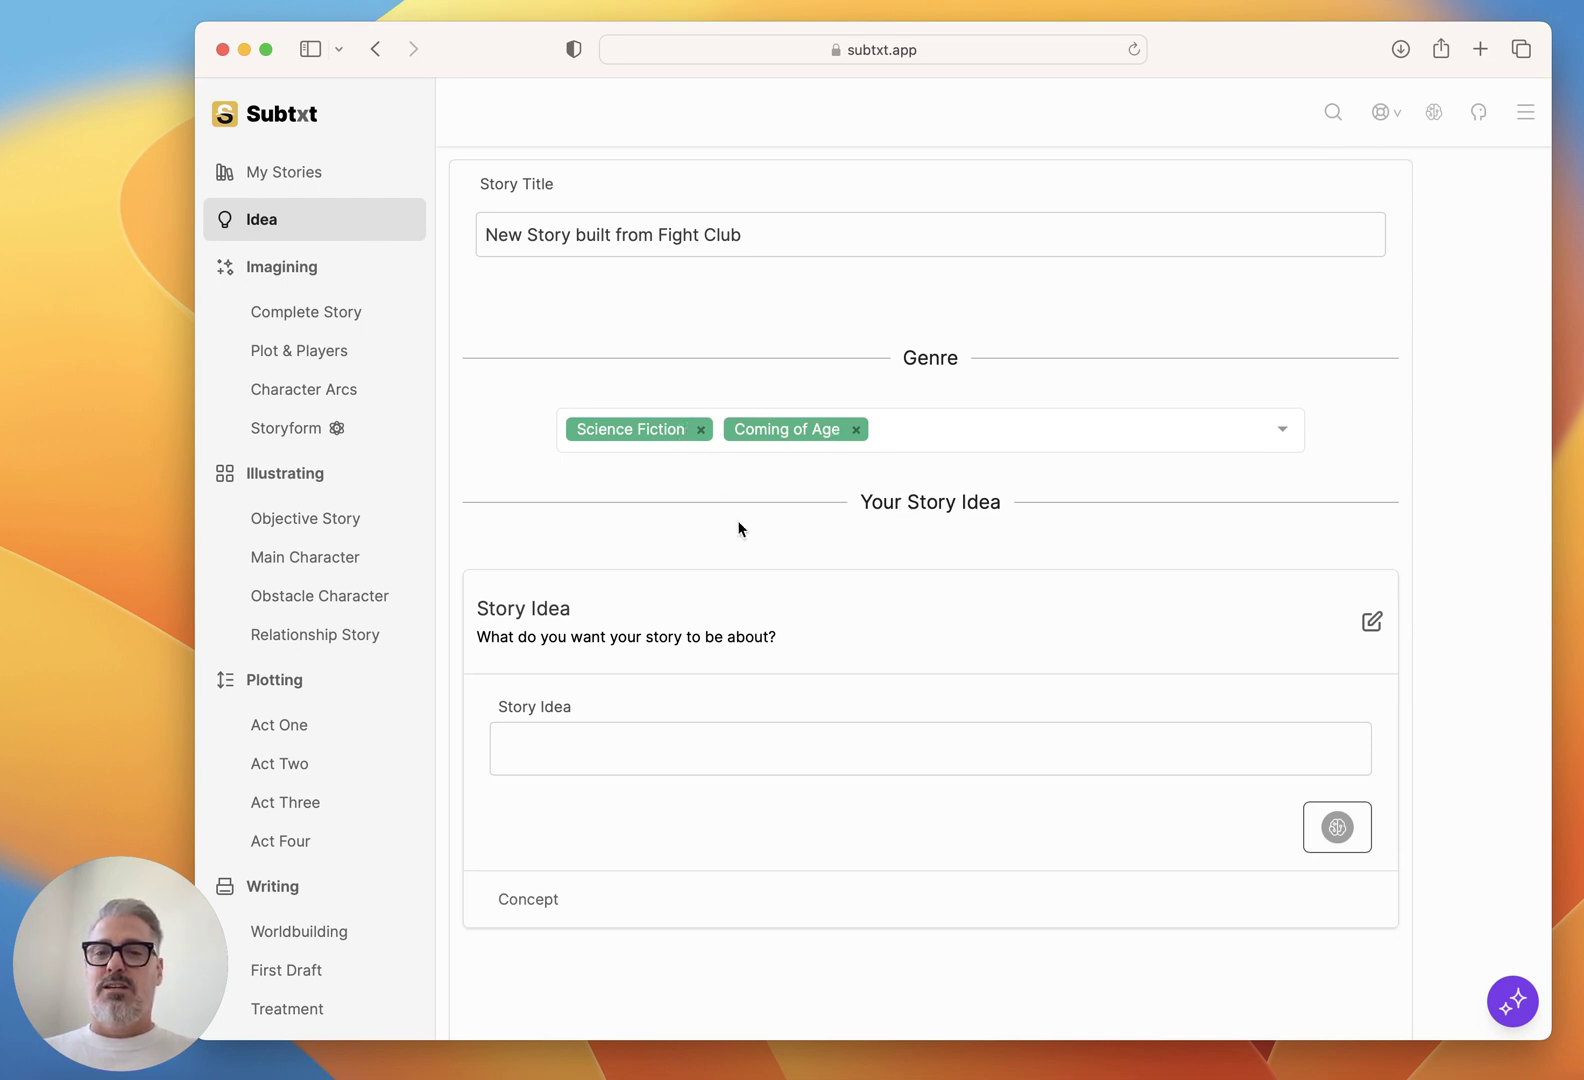
{"action": "left_click", "coordinate": [700, 430]}
{"action": "left_click", "coordinate": [700, 430]}
{"action": "type", "text": "fan"}
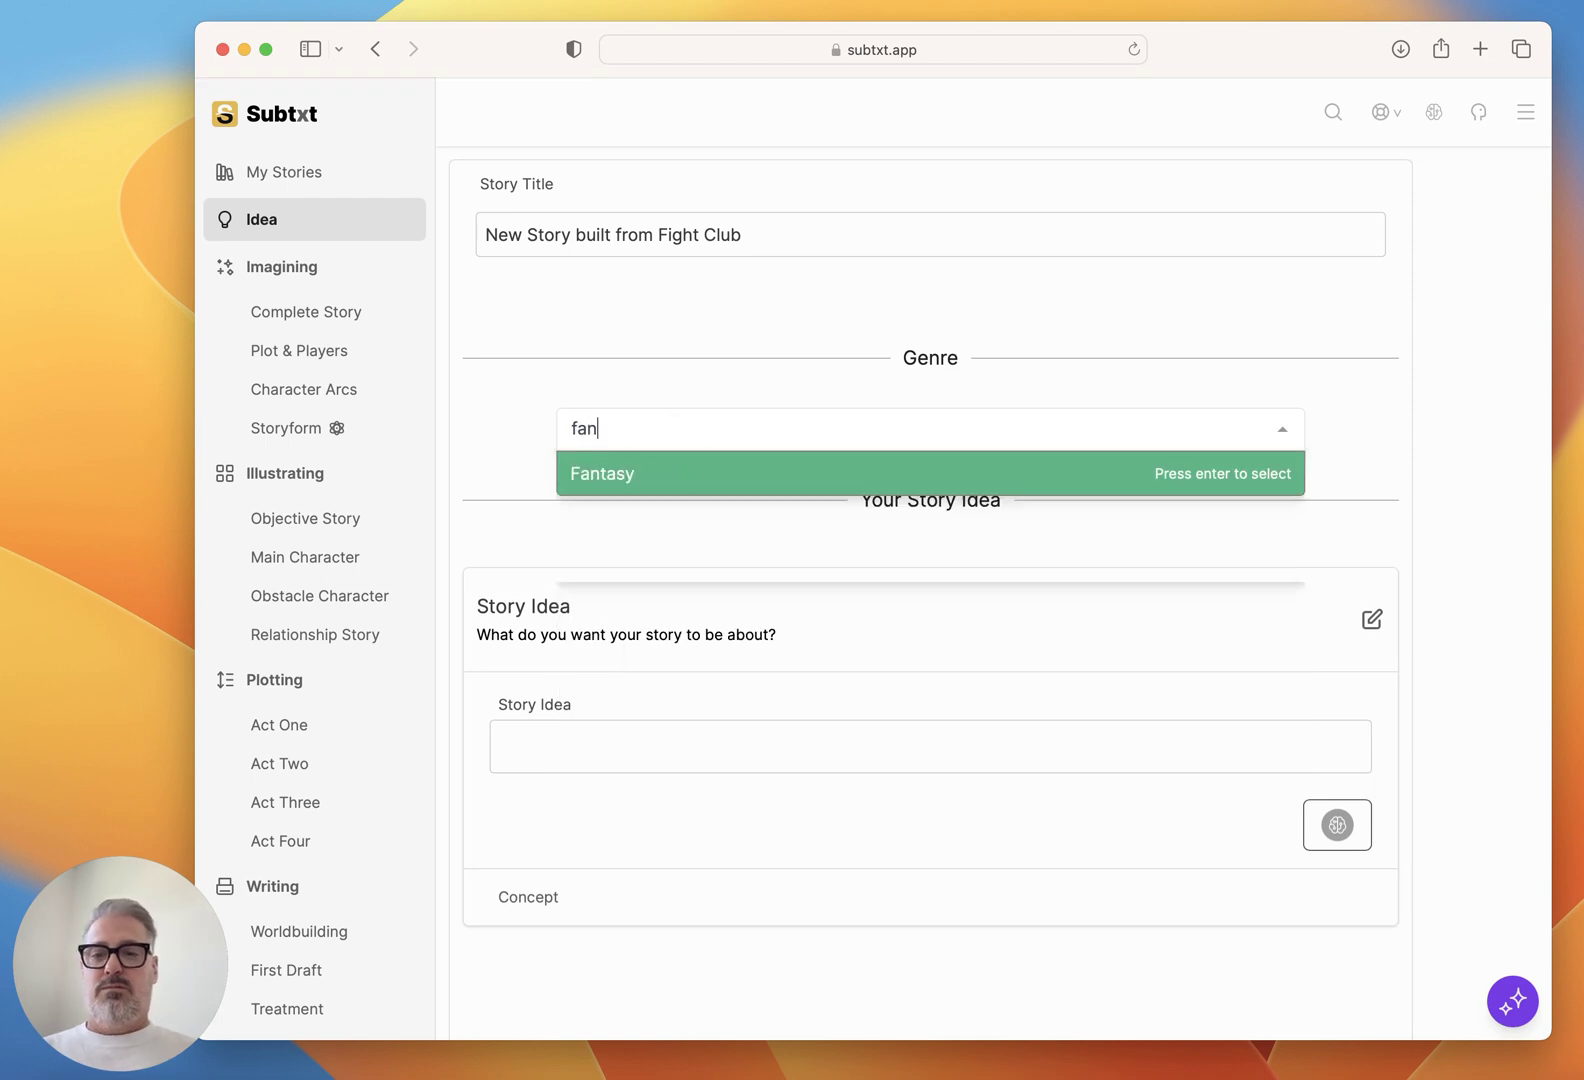
{"action": "key", "text": "Return"}
{"action": "left_click", "coordinate": [707, 435]}
{"action": "type", "text": "coming"}
{"action": "key", "text": "Return"}
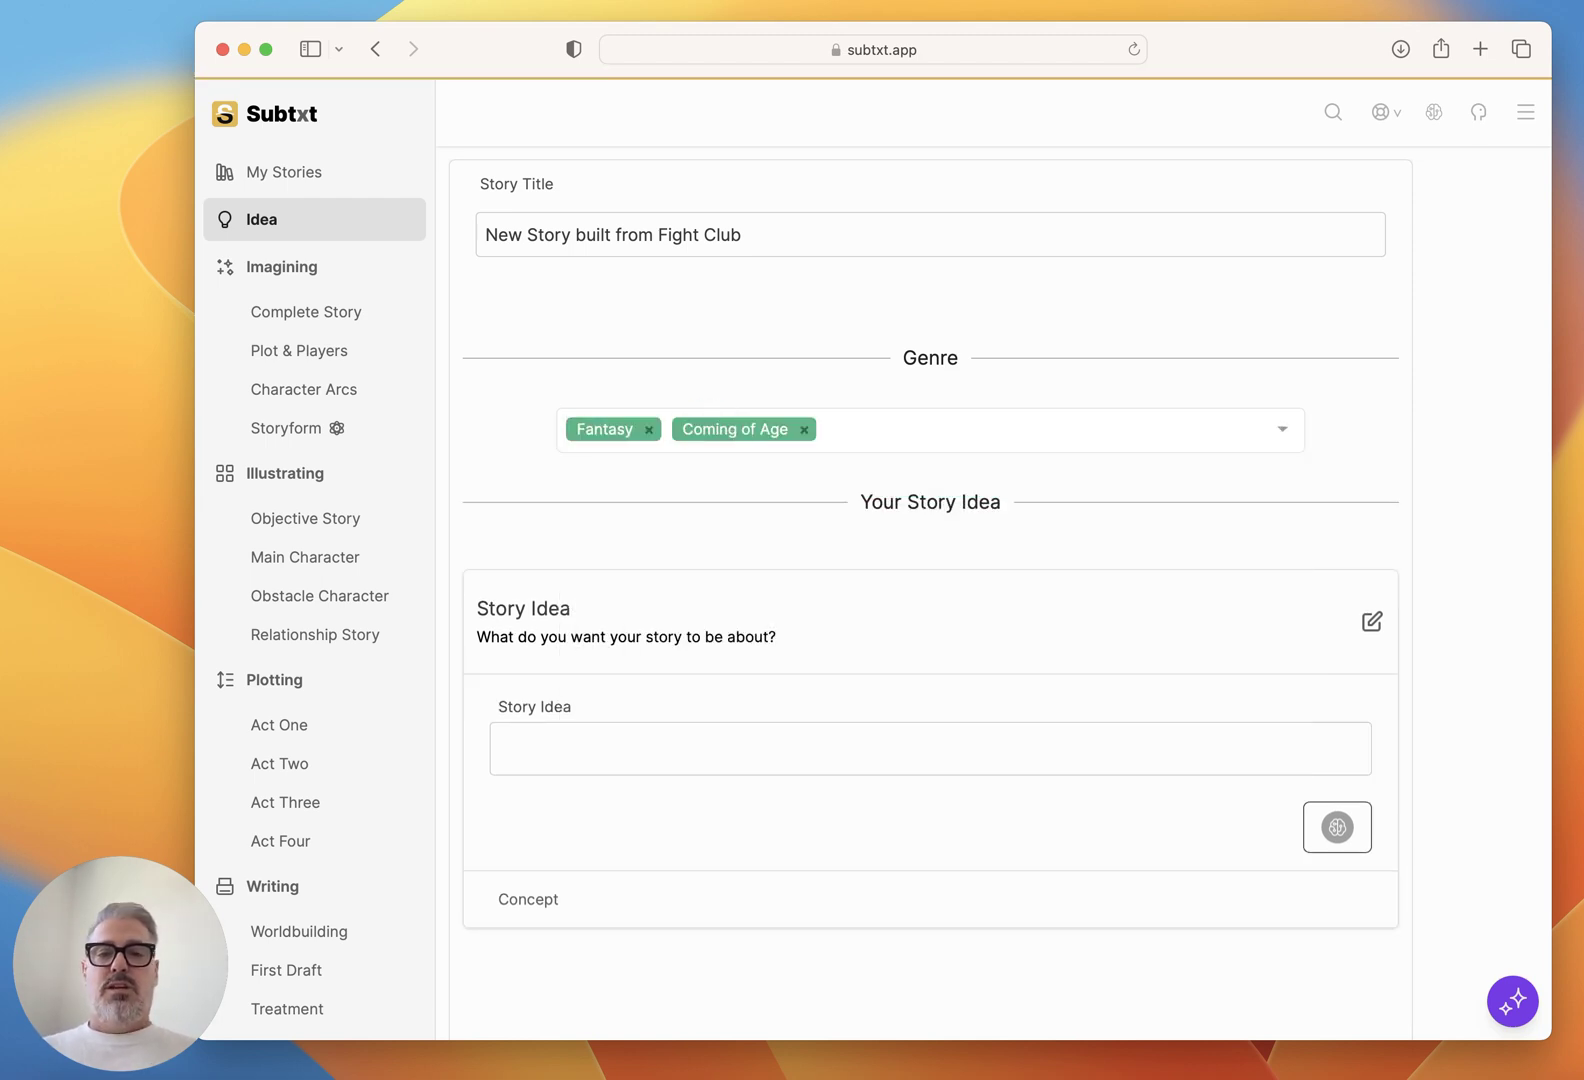
Enter the story idea "Larry the super duper sunflower hedgehog brings sunshine into Meadowville by day, his firefly friend Luna brings starlight by night.".
{"action": "left_click", "coordinate": [760, 751]}
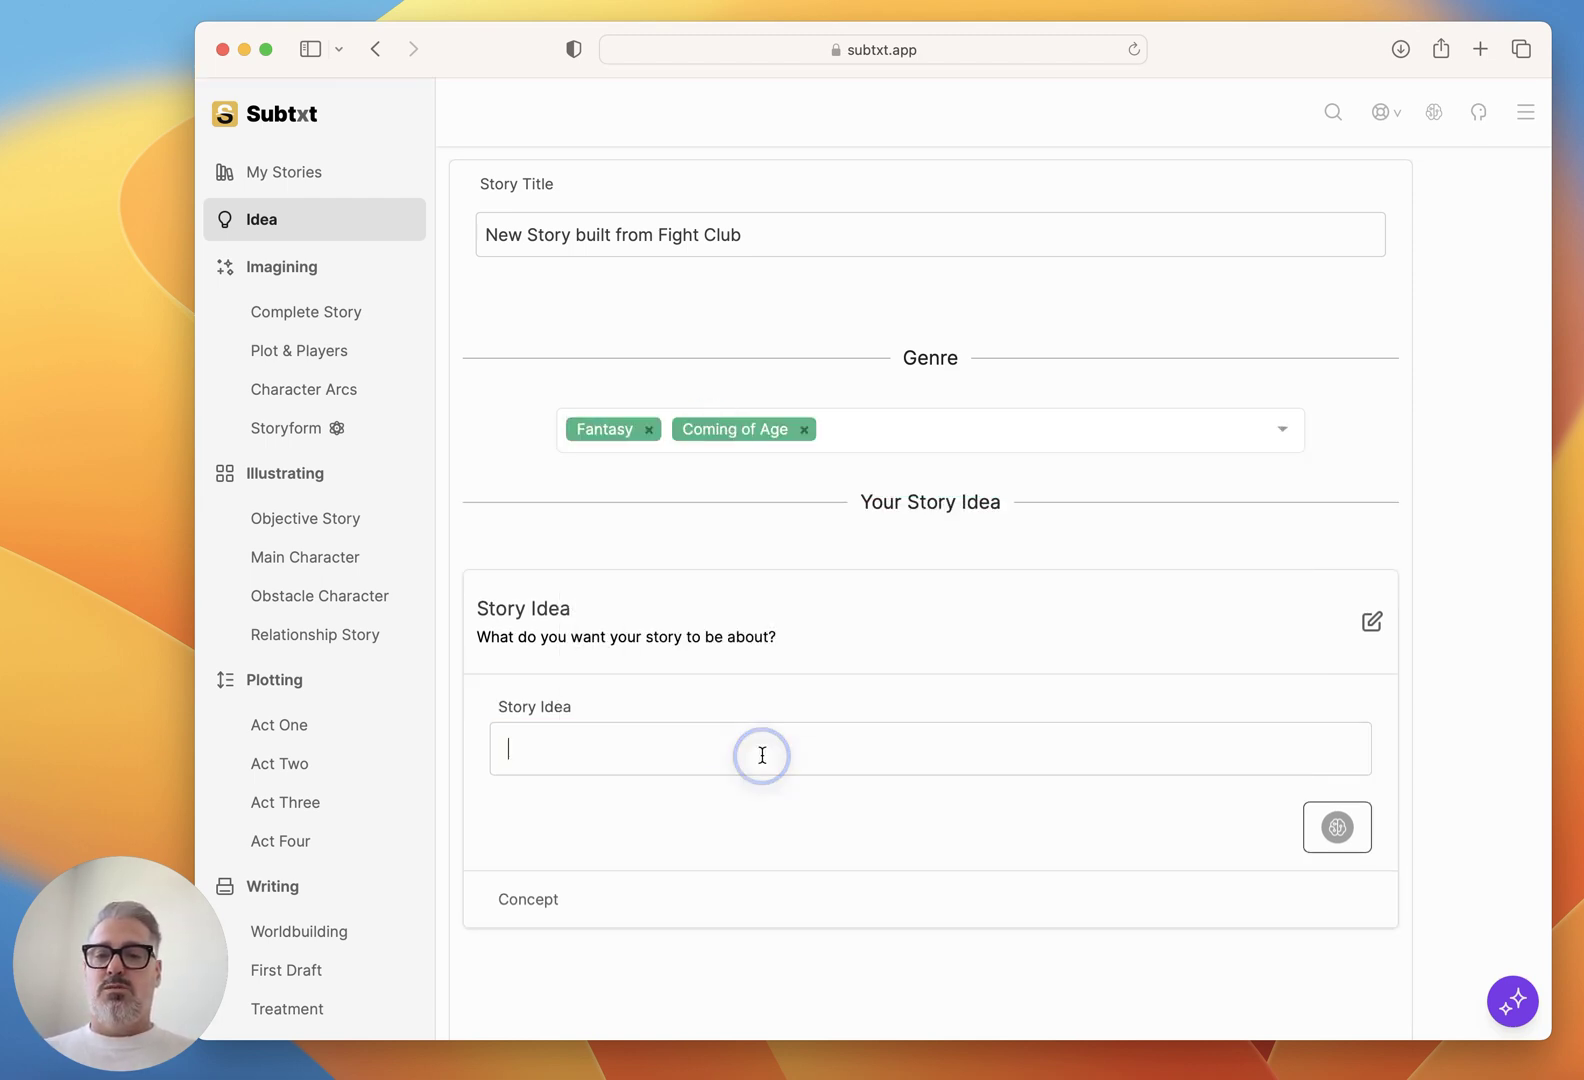
{"action": "type", "text": "Larry "}
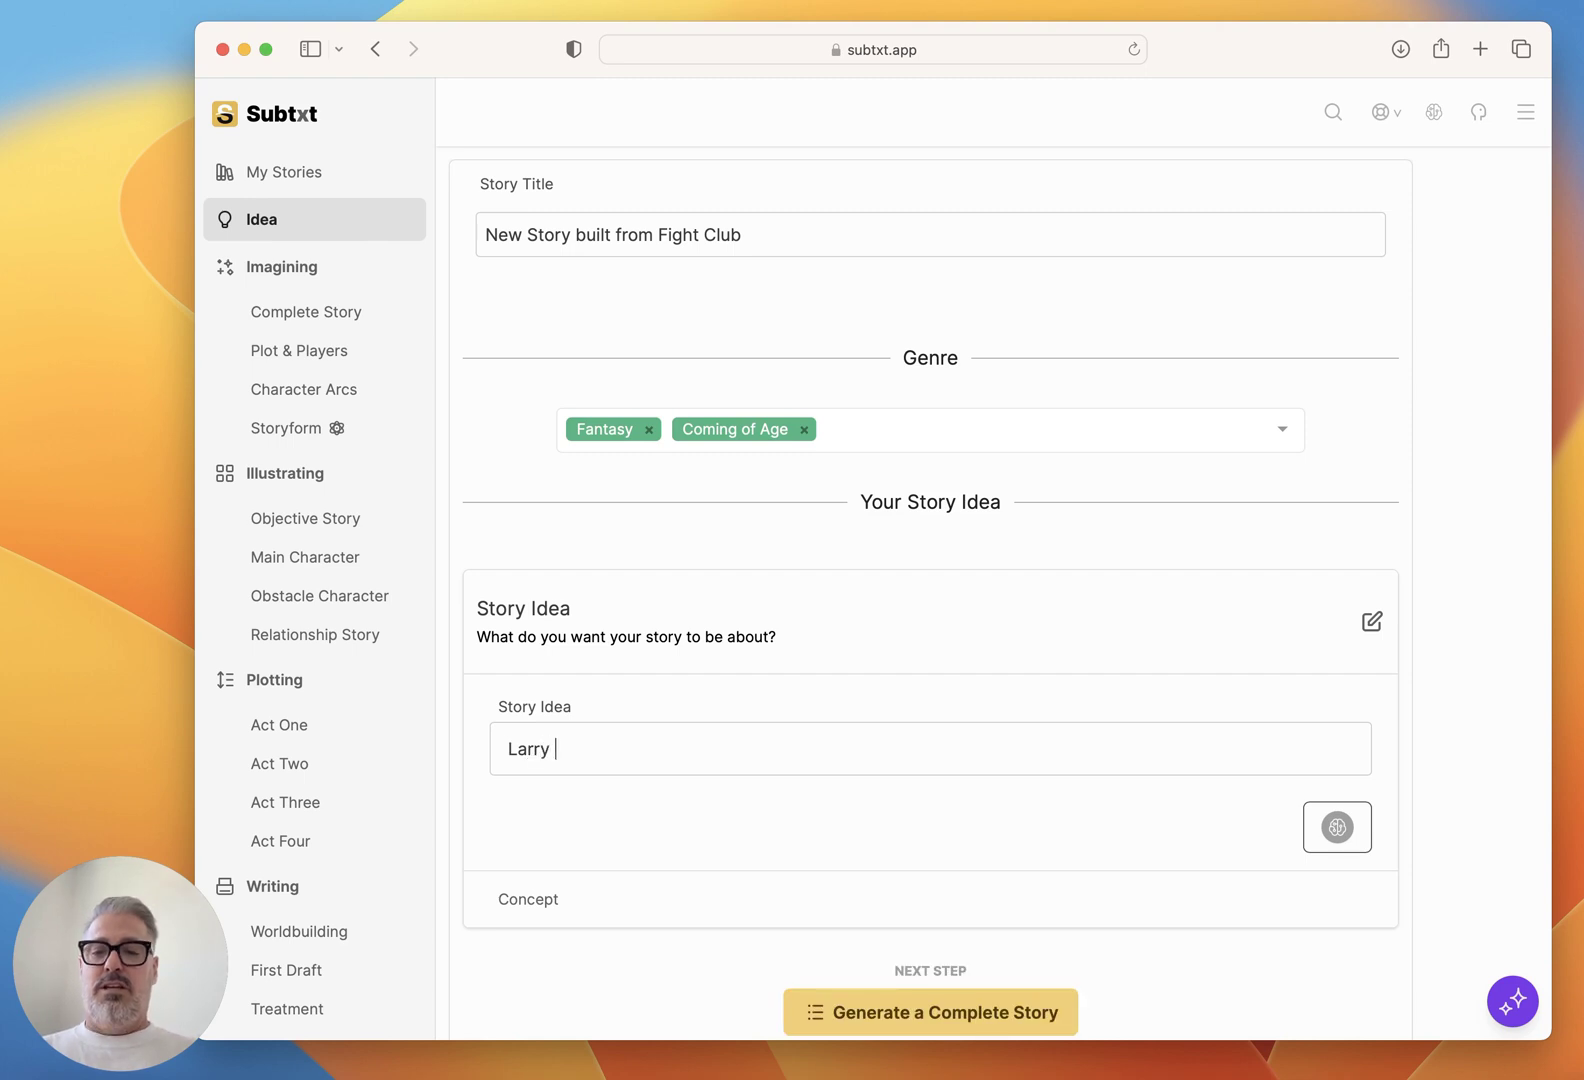
{"action": "type", "text": "the super dup"}
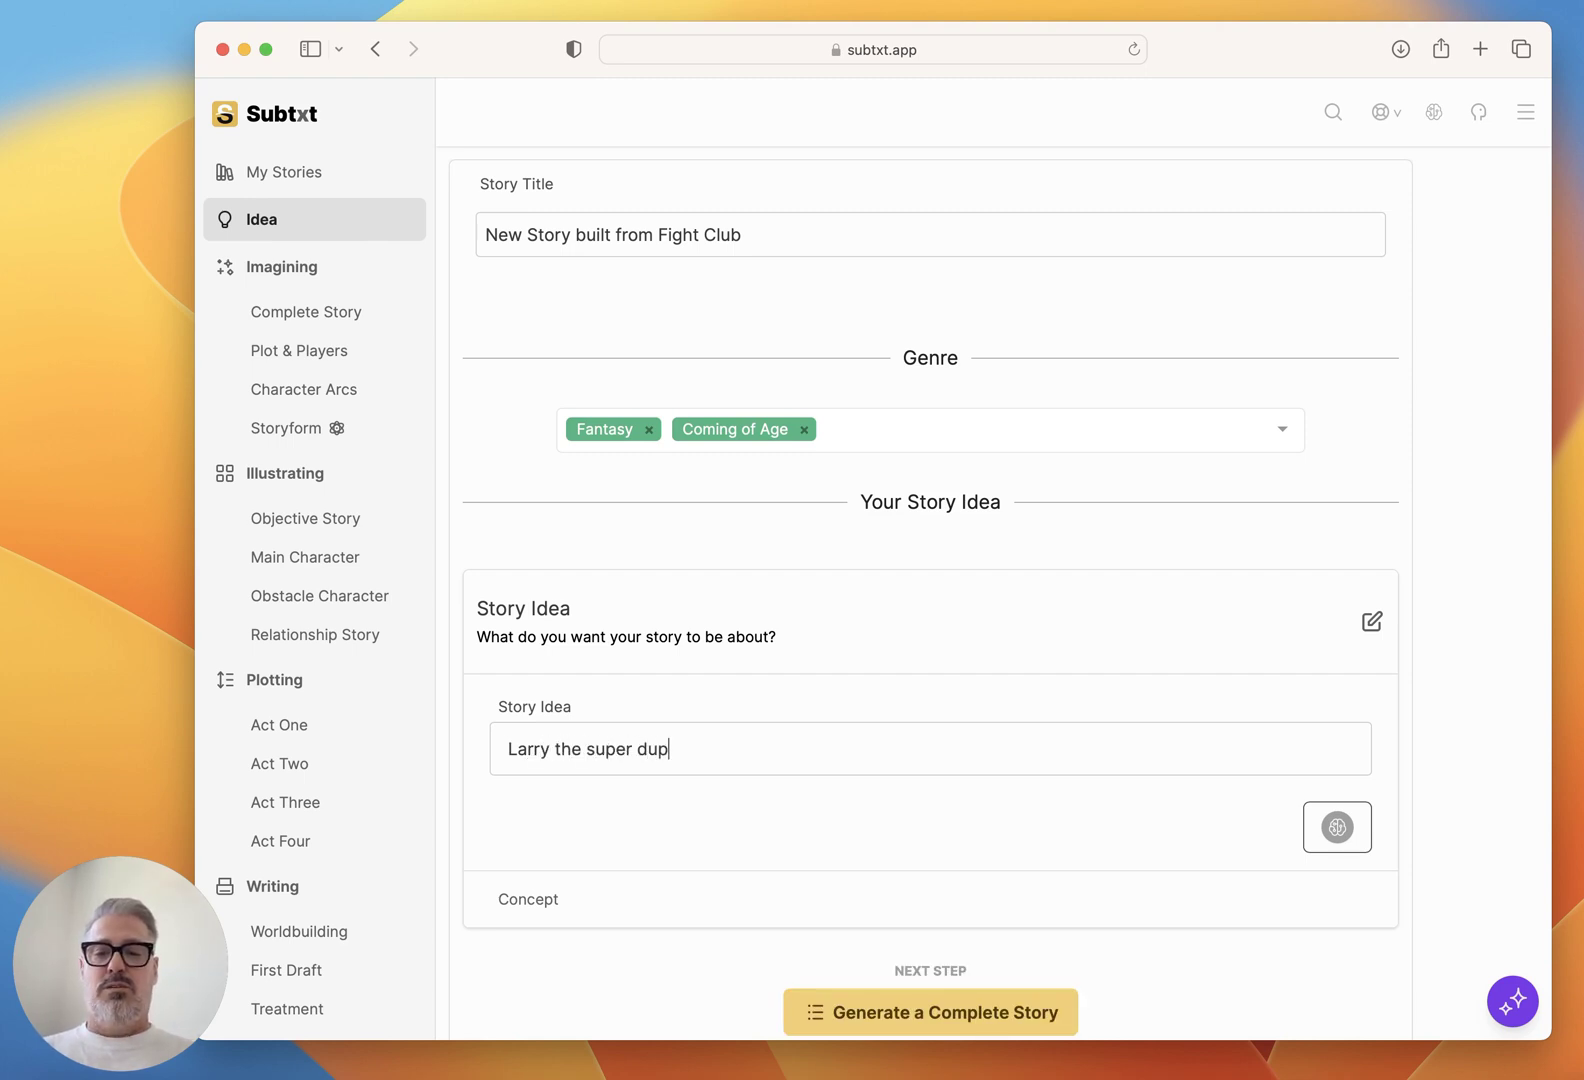
{"action": "type", "text": "er sunflower he"}
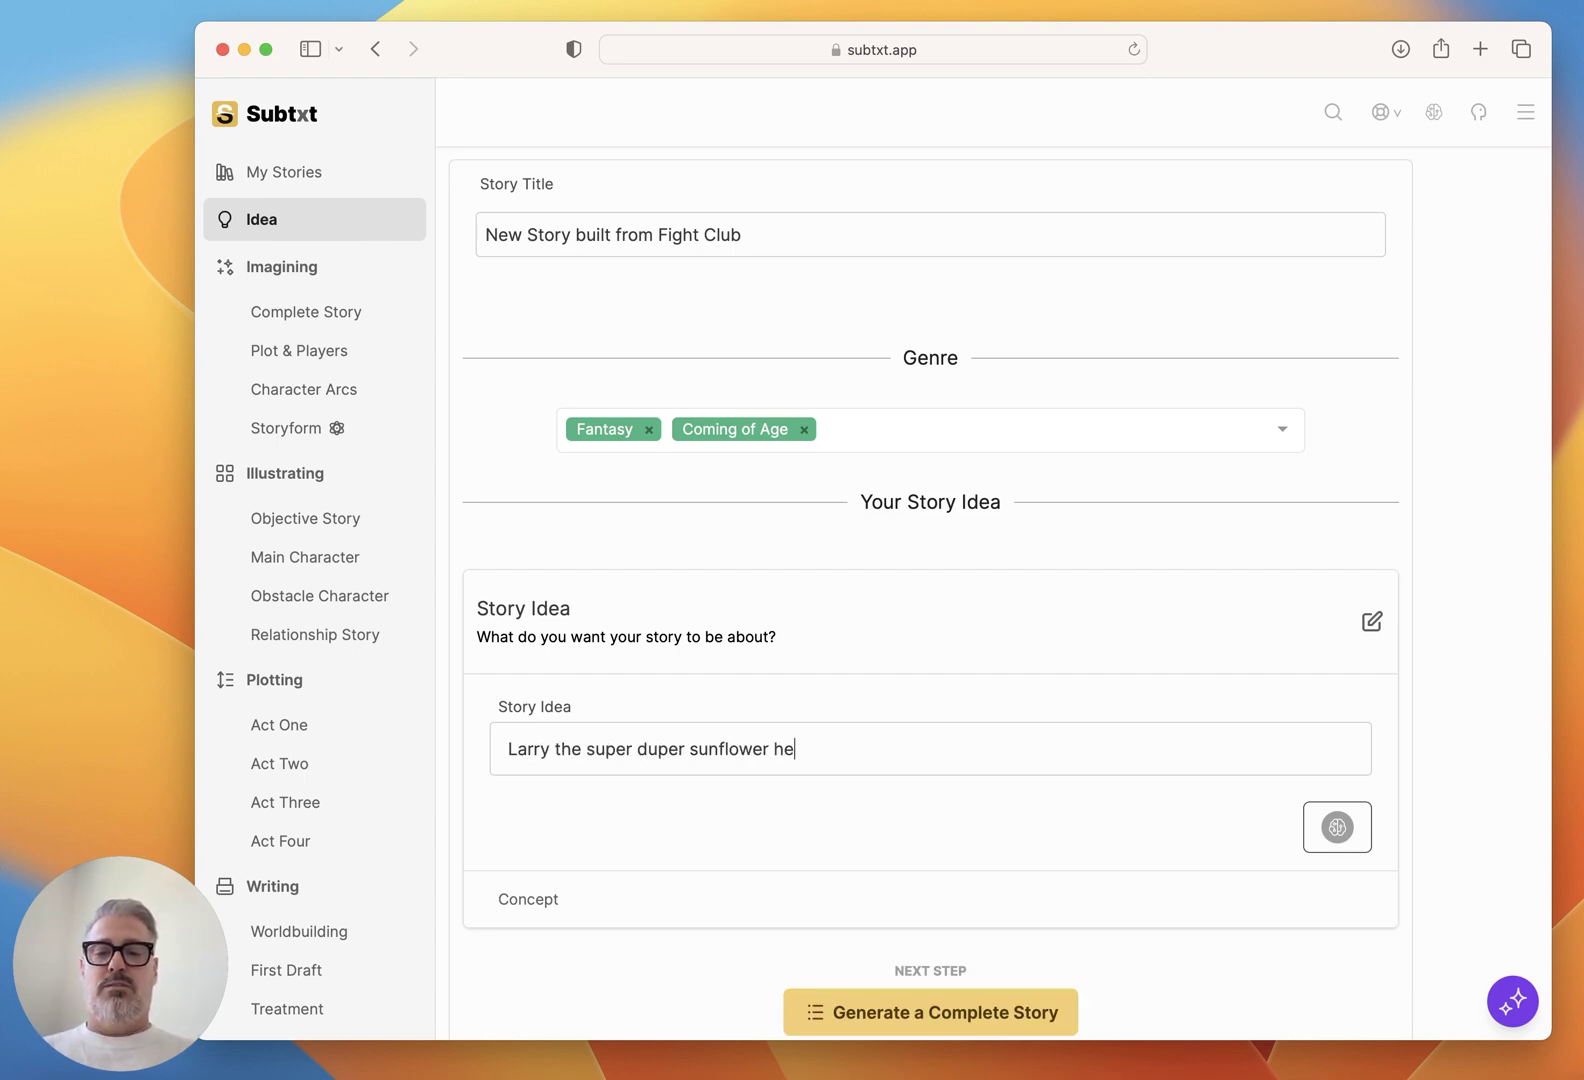
{"action": "type", "text": "dgehog brings sunshine into m"}
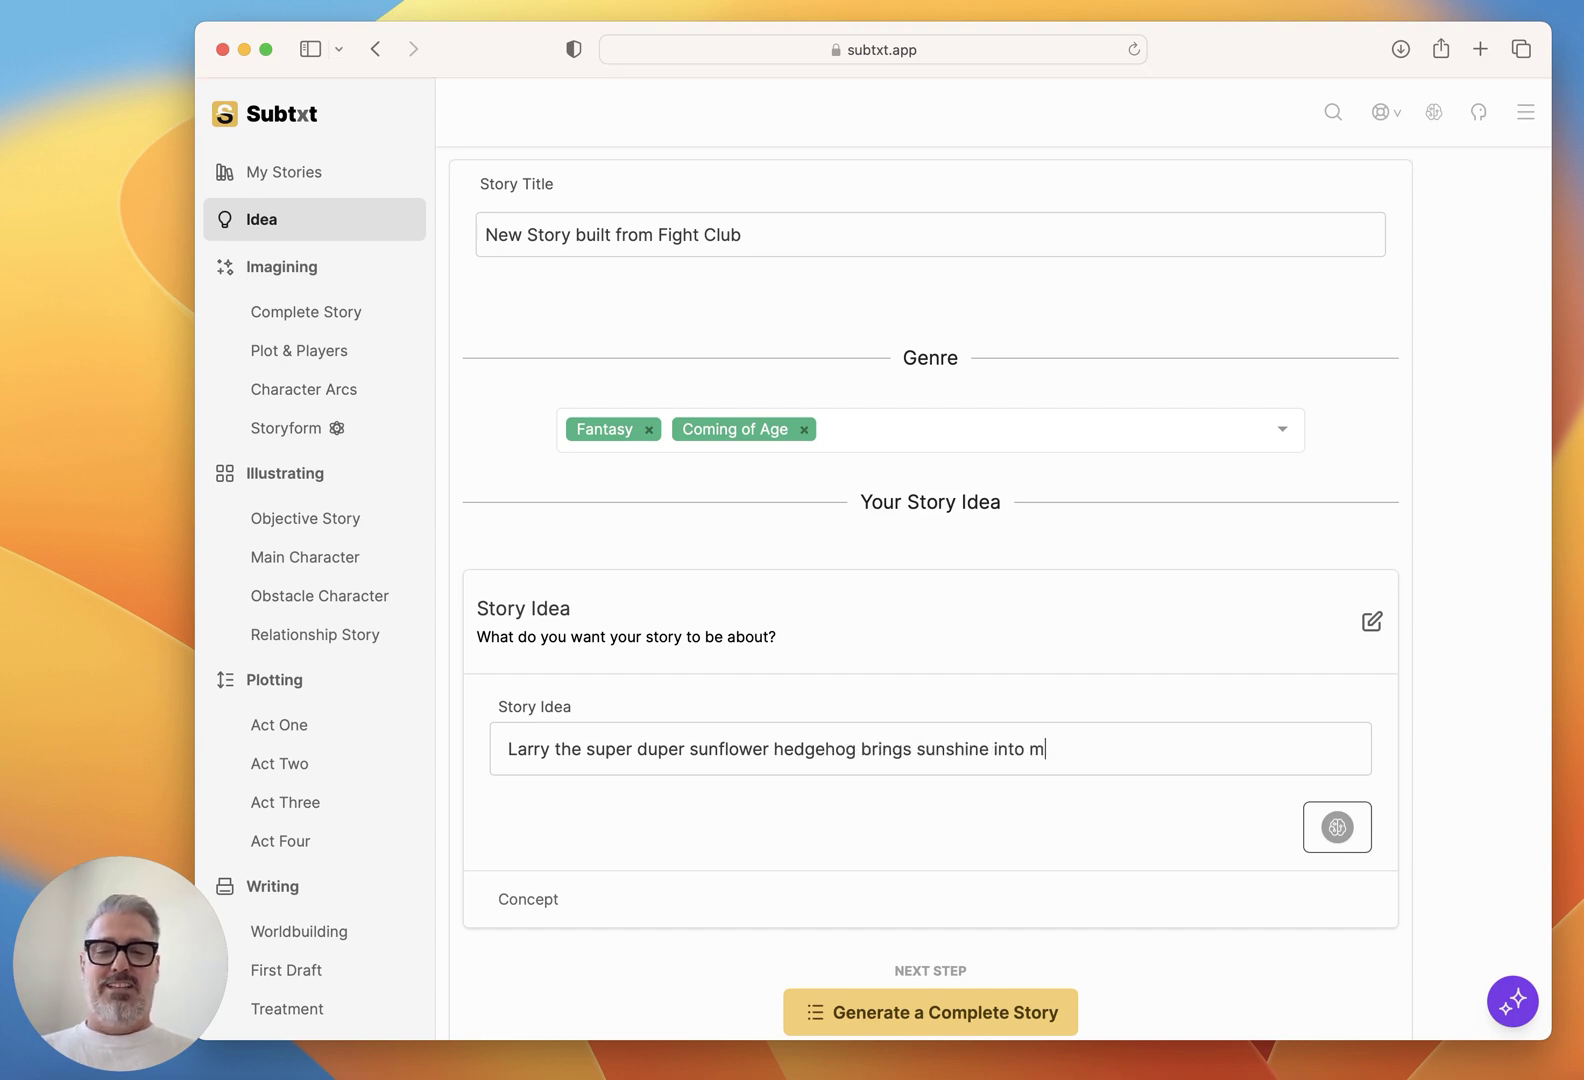
{"action": "key", "text": "BackSpace"}
{"action": "type", "text": "Meadow"}
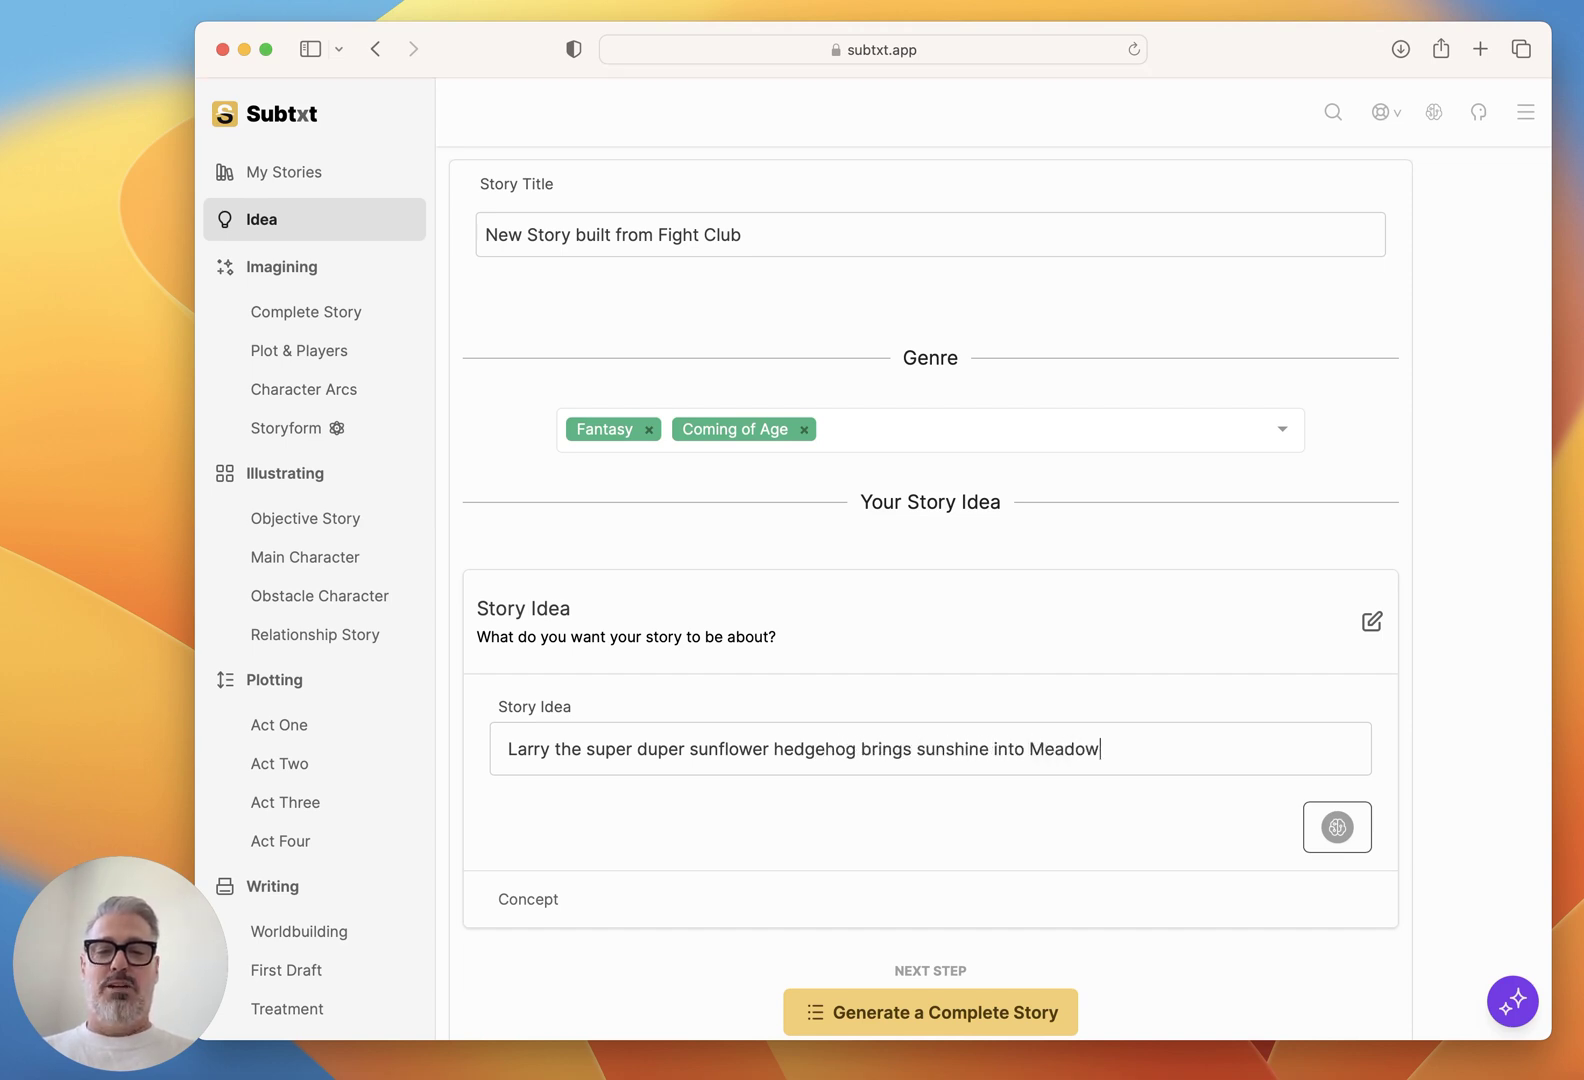
{"action": "type", "text": "ville by day"}
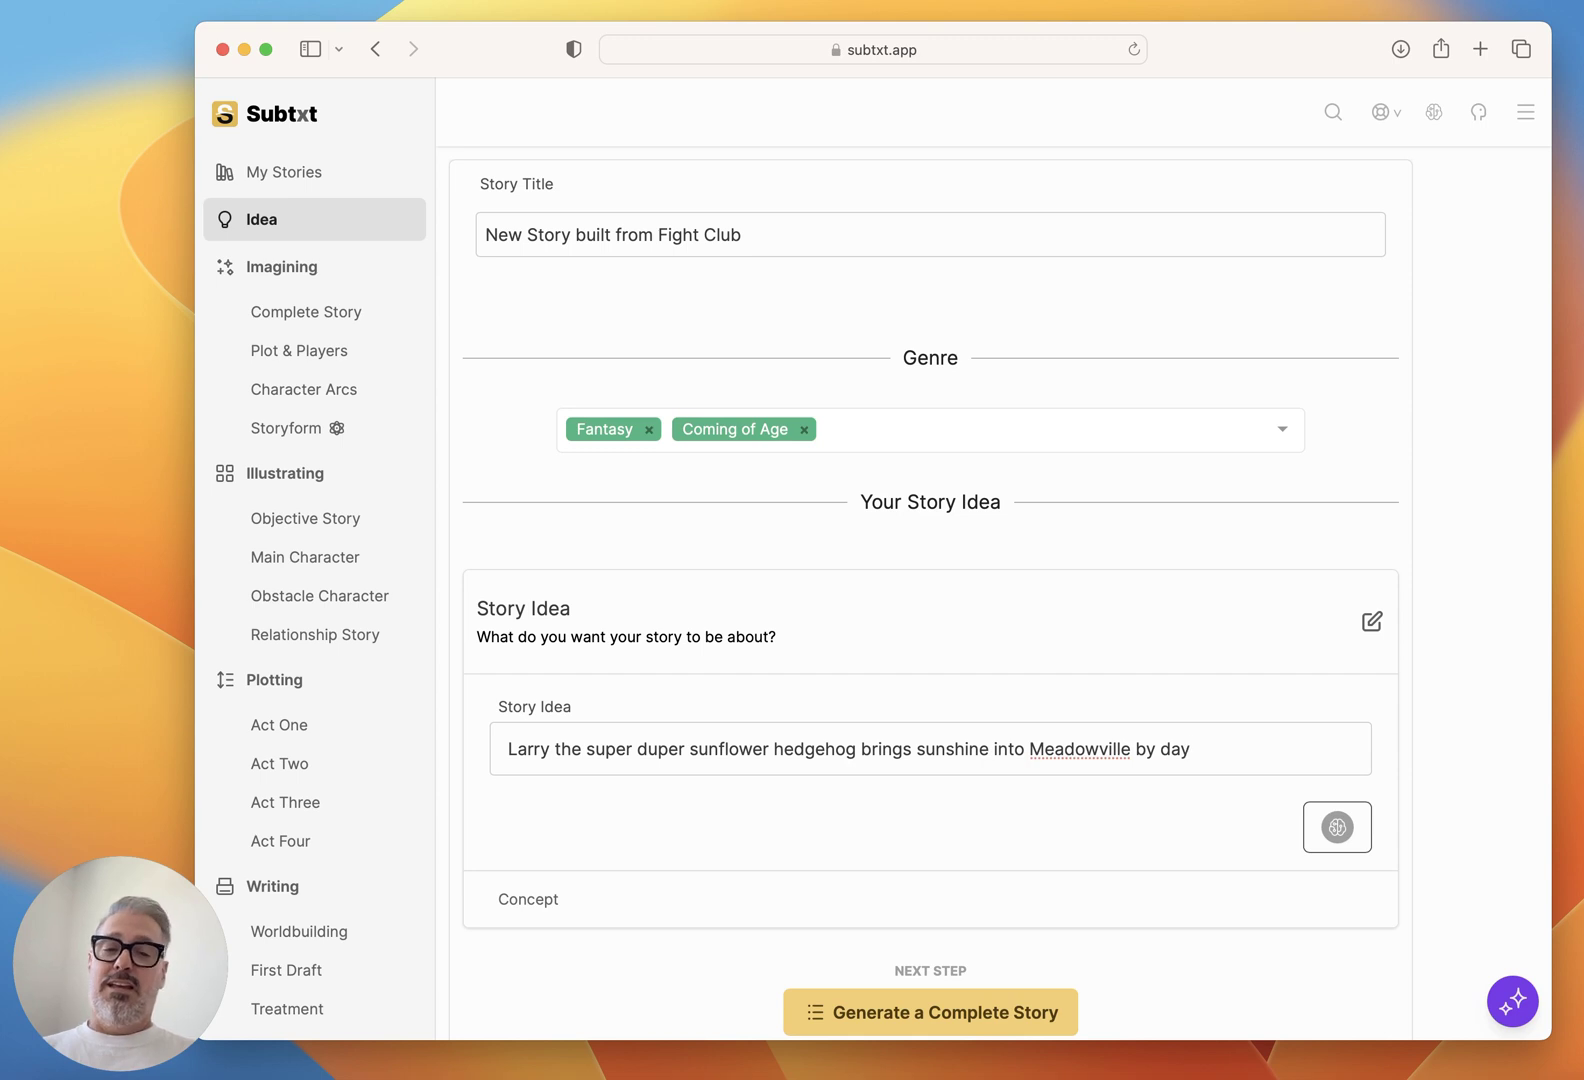
{"action": "type", "text": ", his firefly fri"}
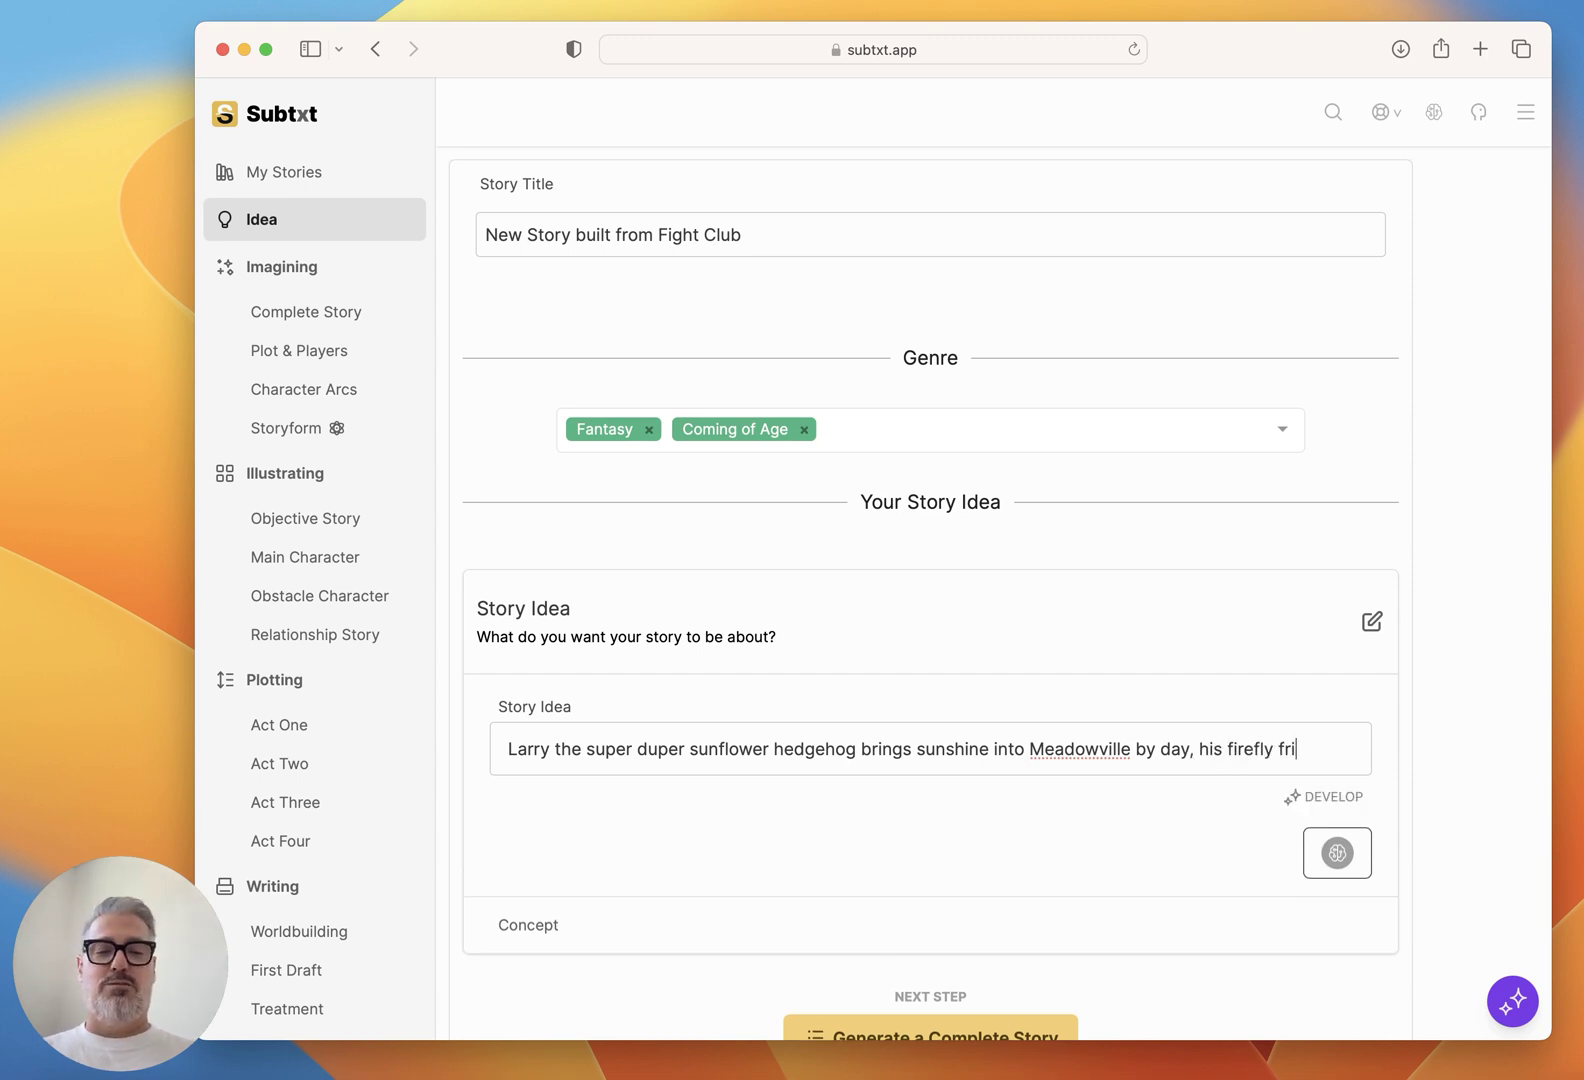
{"action": "type", "text": "end Luna brings "}
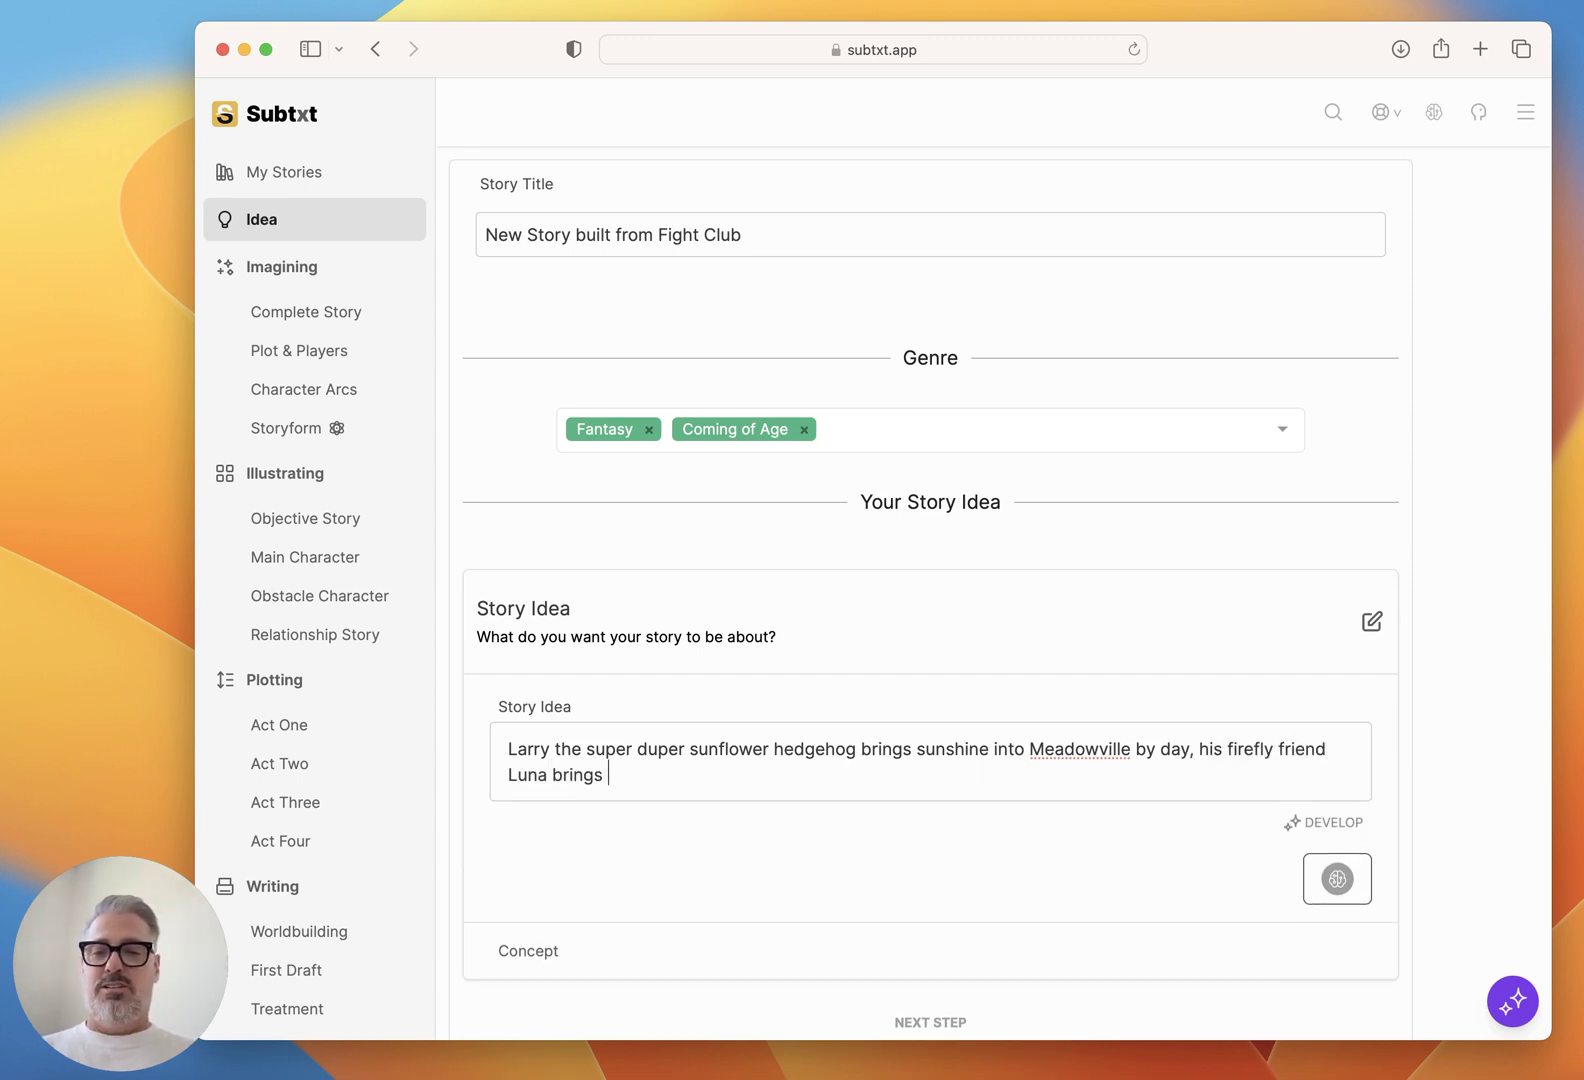
{"action": "type", "text": "starlight by night."}
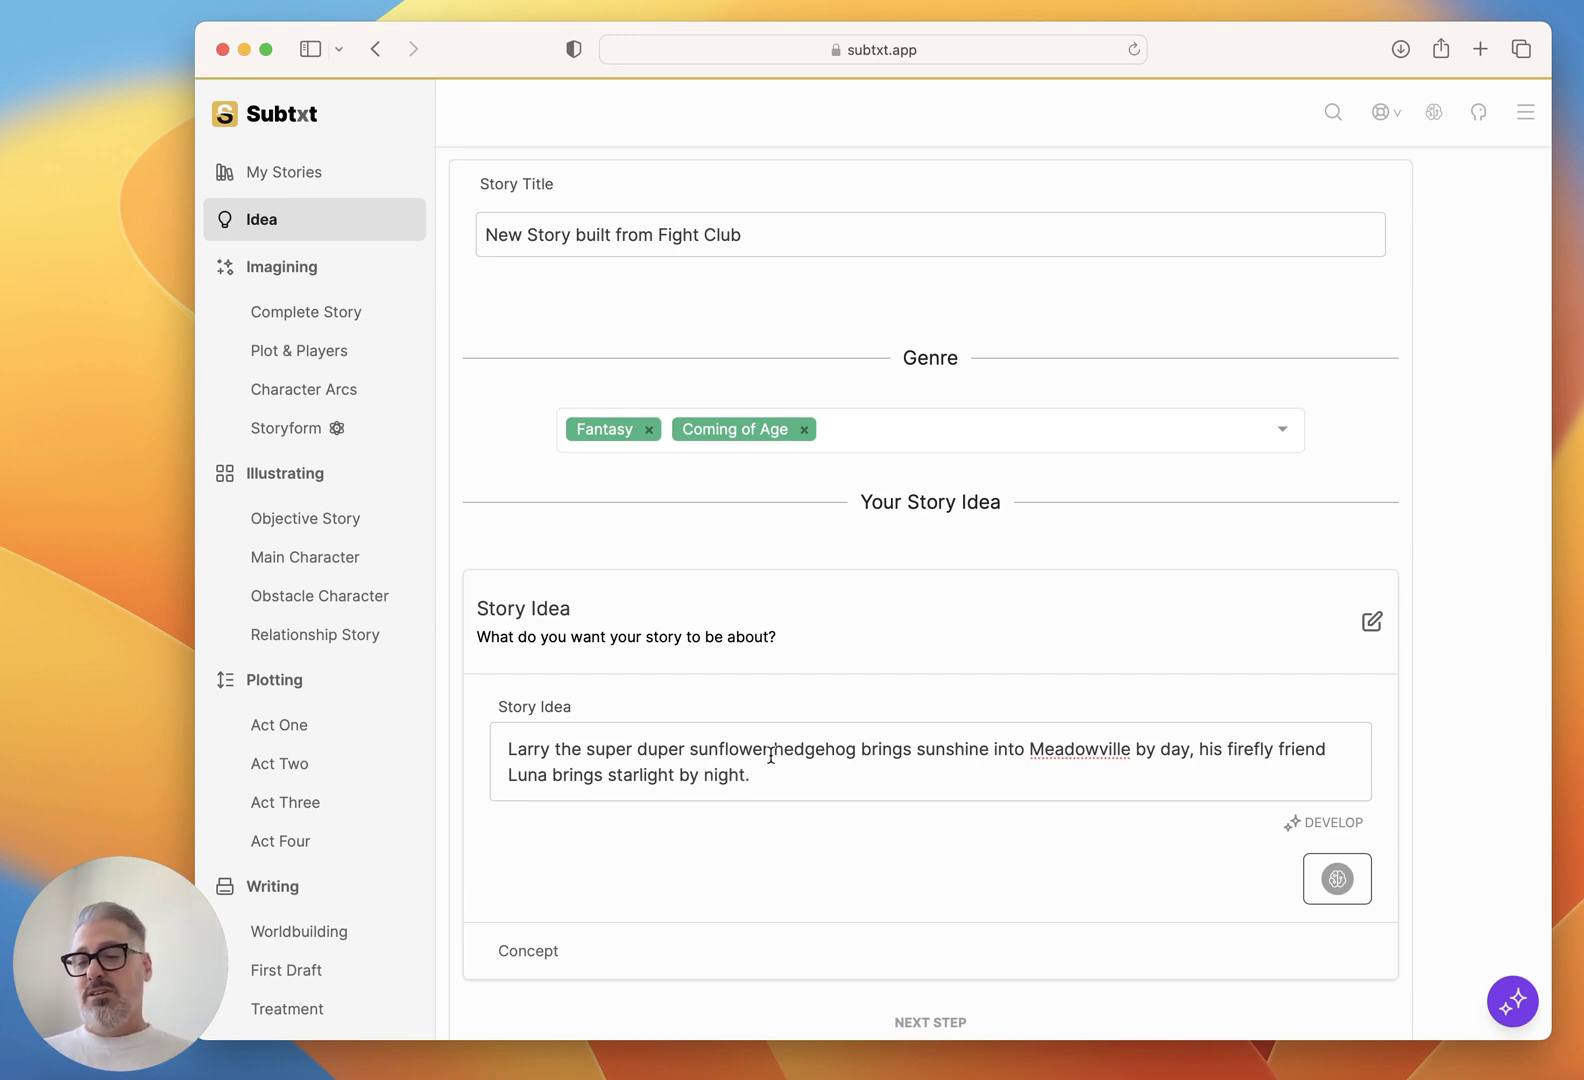
Generate a complete story from the story idea and open the Goodnight Larry result.
{"action": "scroll", "coordinate": [933, 668], "scroll_direction": "down", "scroll_amount": 3}
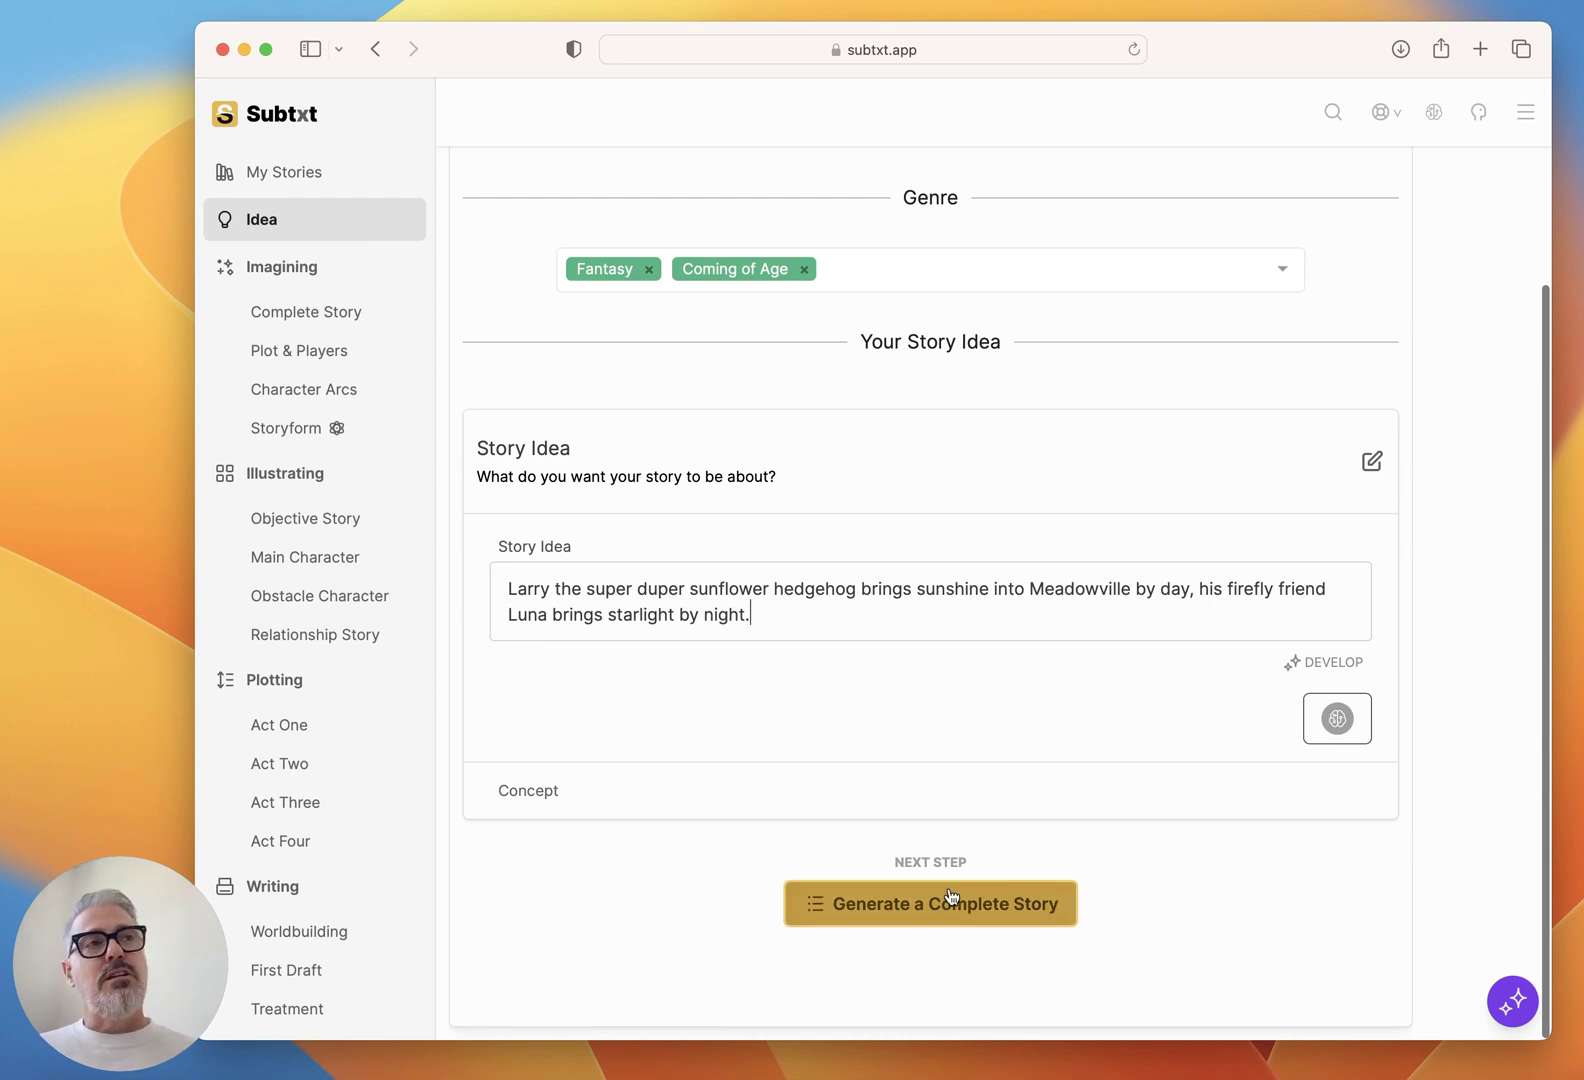
{"action": "left_click", "coordinate": [975, 908]}
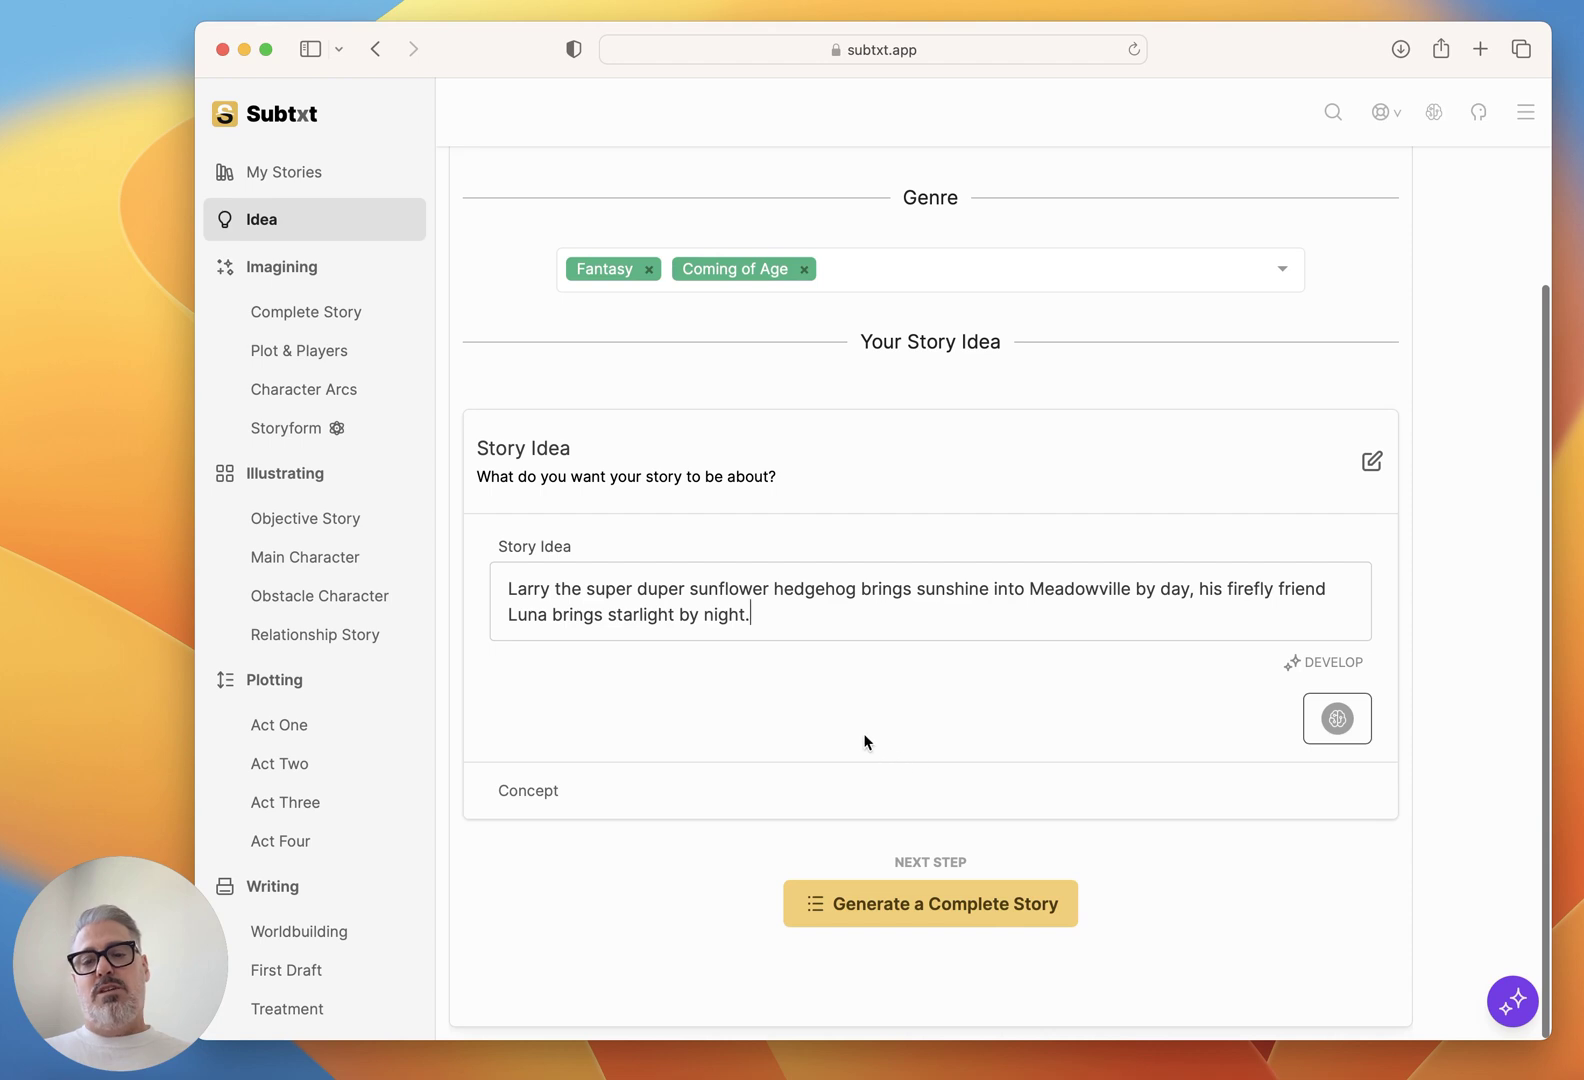
{"action": "left_click", "coordinate": [969, 907]}
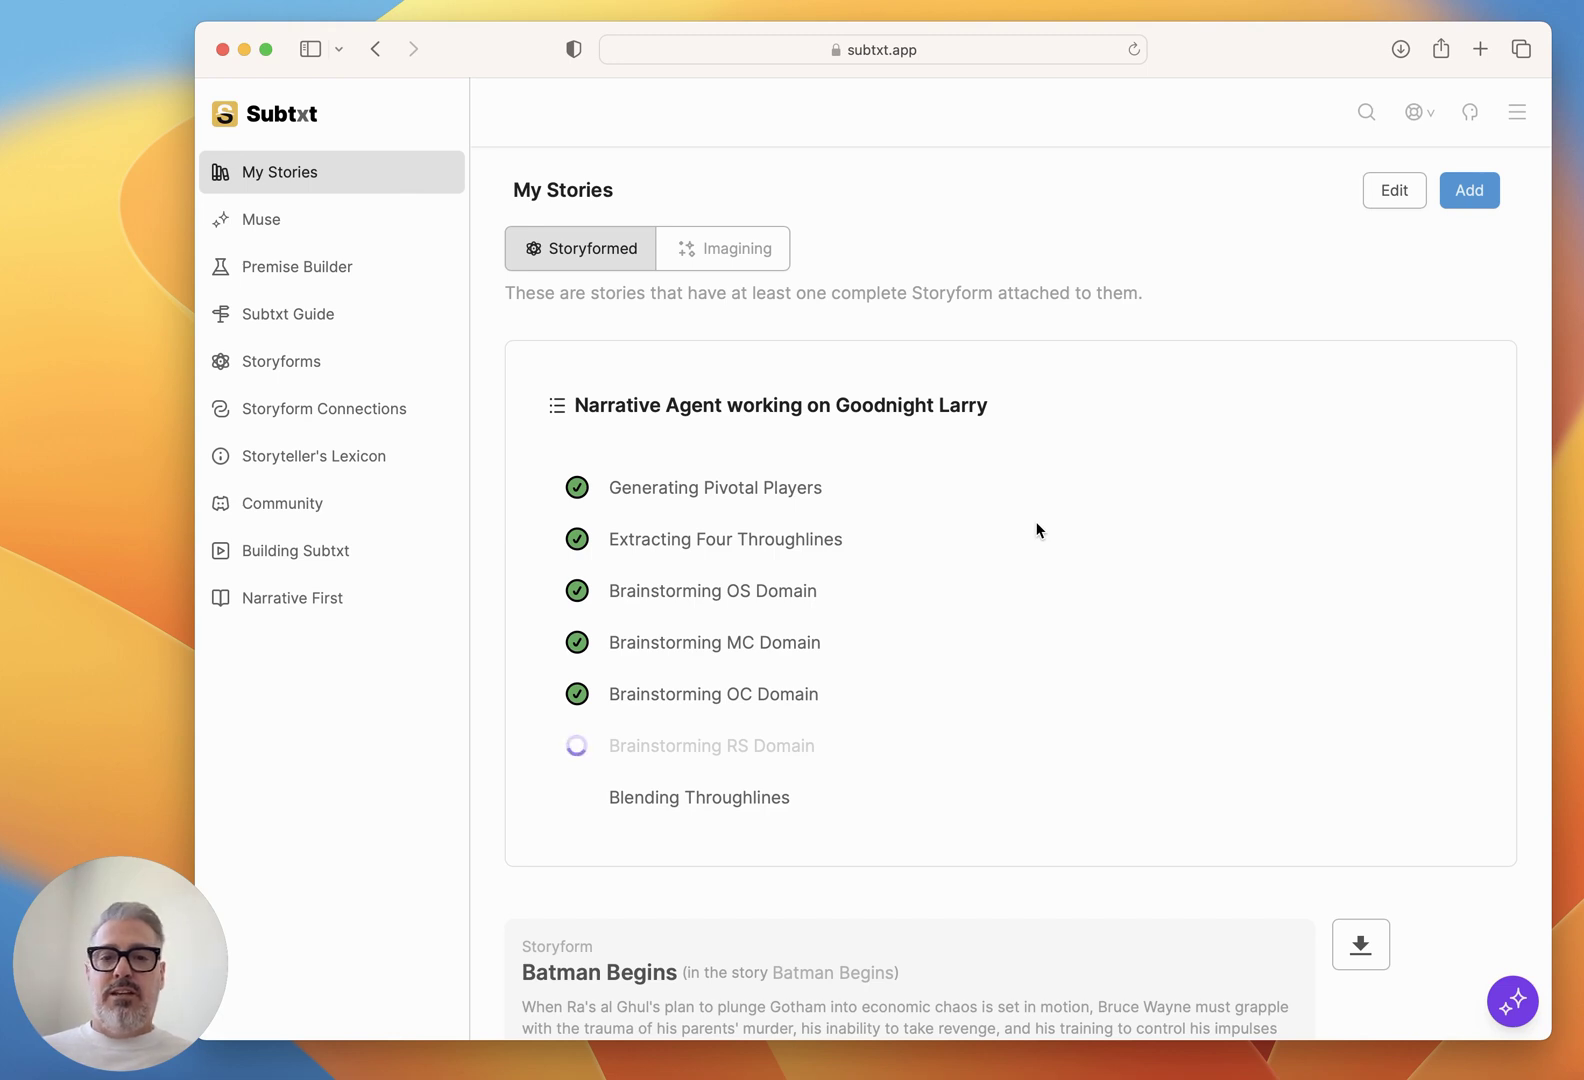
{"action": "left_click", "coordinate": [1141, 403]}
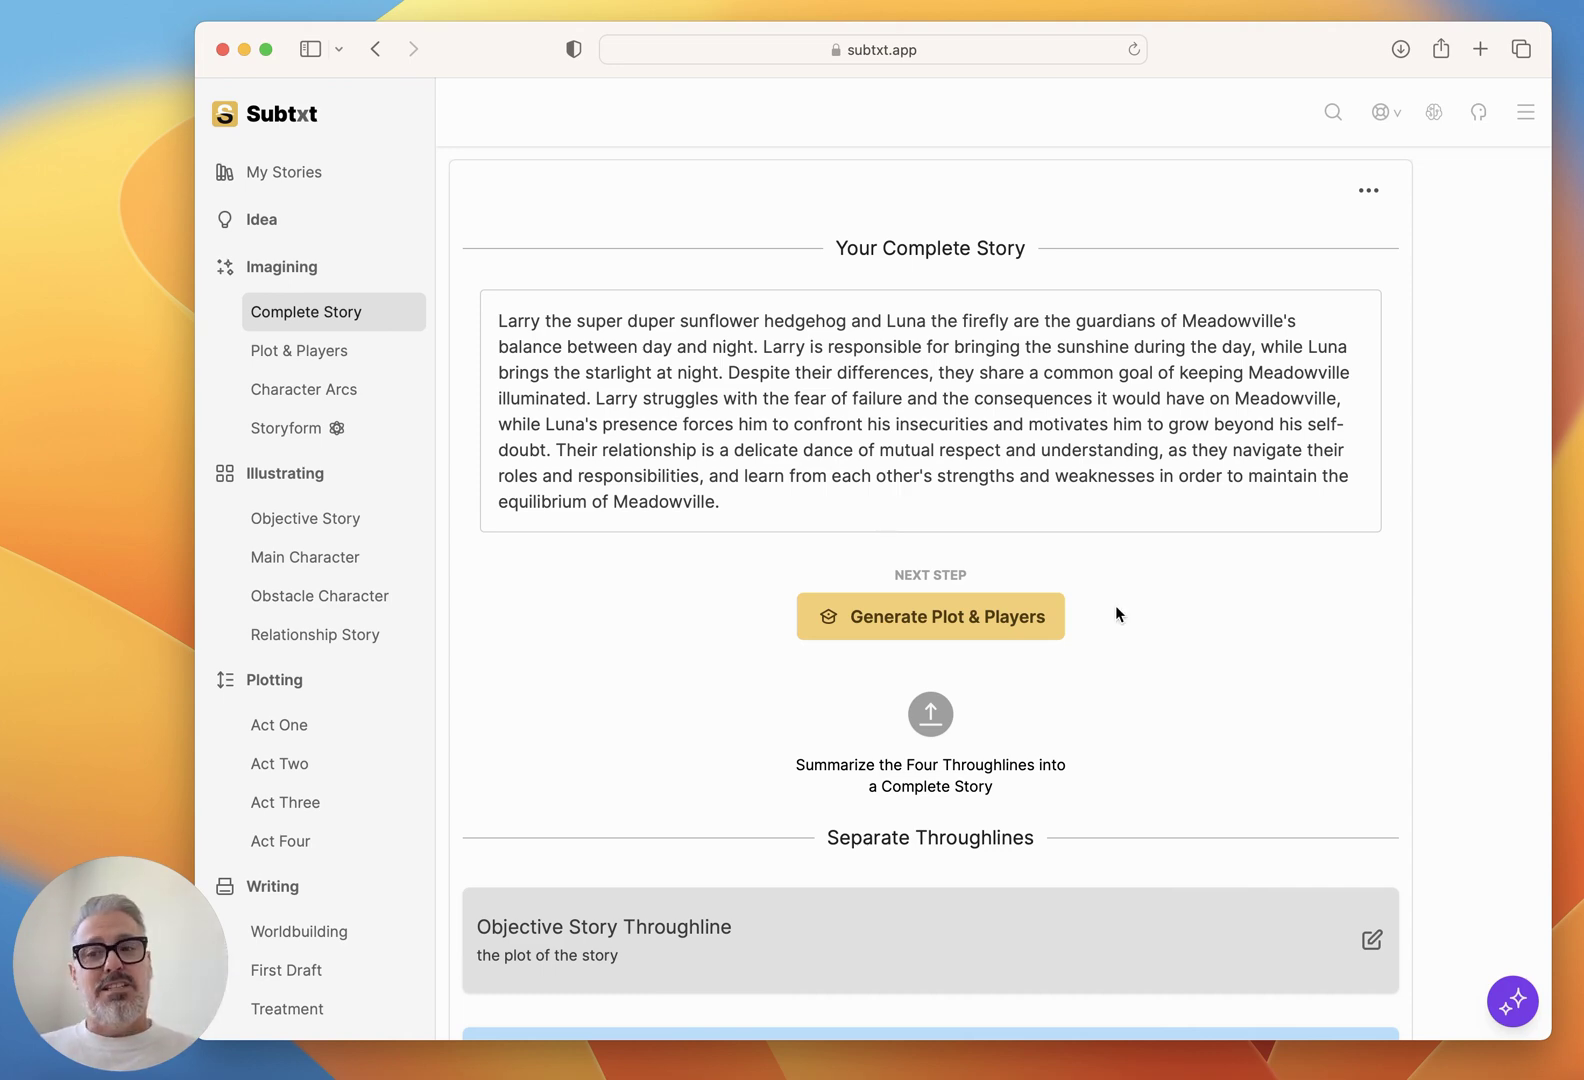
Look over the complete story and its separate throughlines, and expand the Objective Story Throughline to read its storytelling.
{"action": "scroll", "coordinate": [1115, 605], "scroll_direction": "down", "scroll_amount": 10}
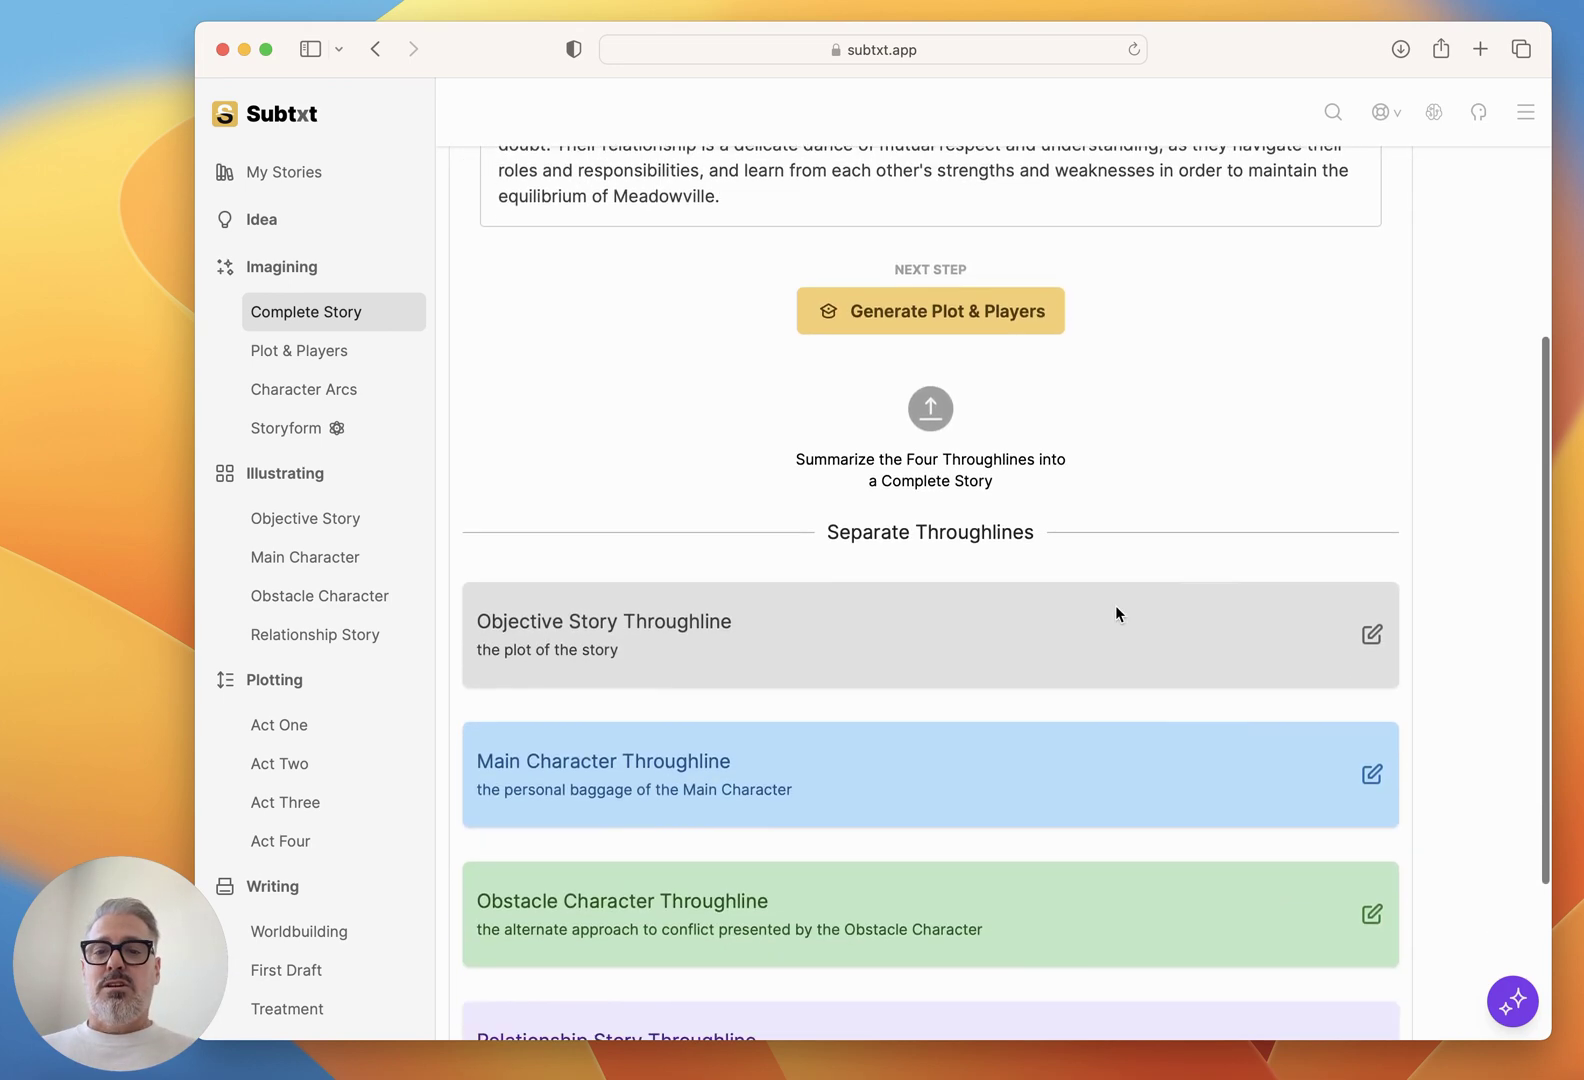
{"action": "scroll", "coordinate": [1216, 492], "scroll_direction": "up", "scroll_amount": 10}
{"action": "scroll", "coordinate": [1018, 466], "scroll_direction": "down", "scroll_amount": 5}
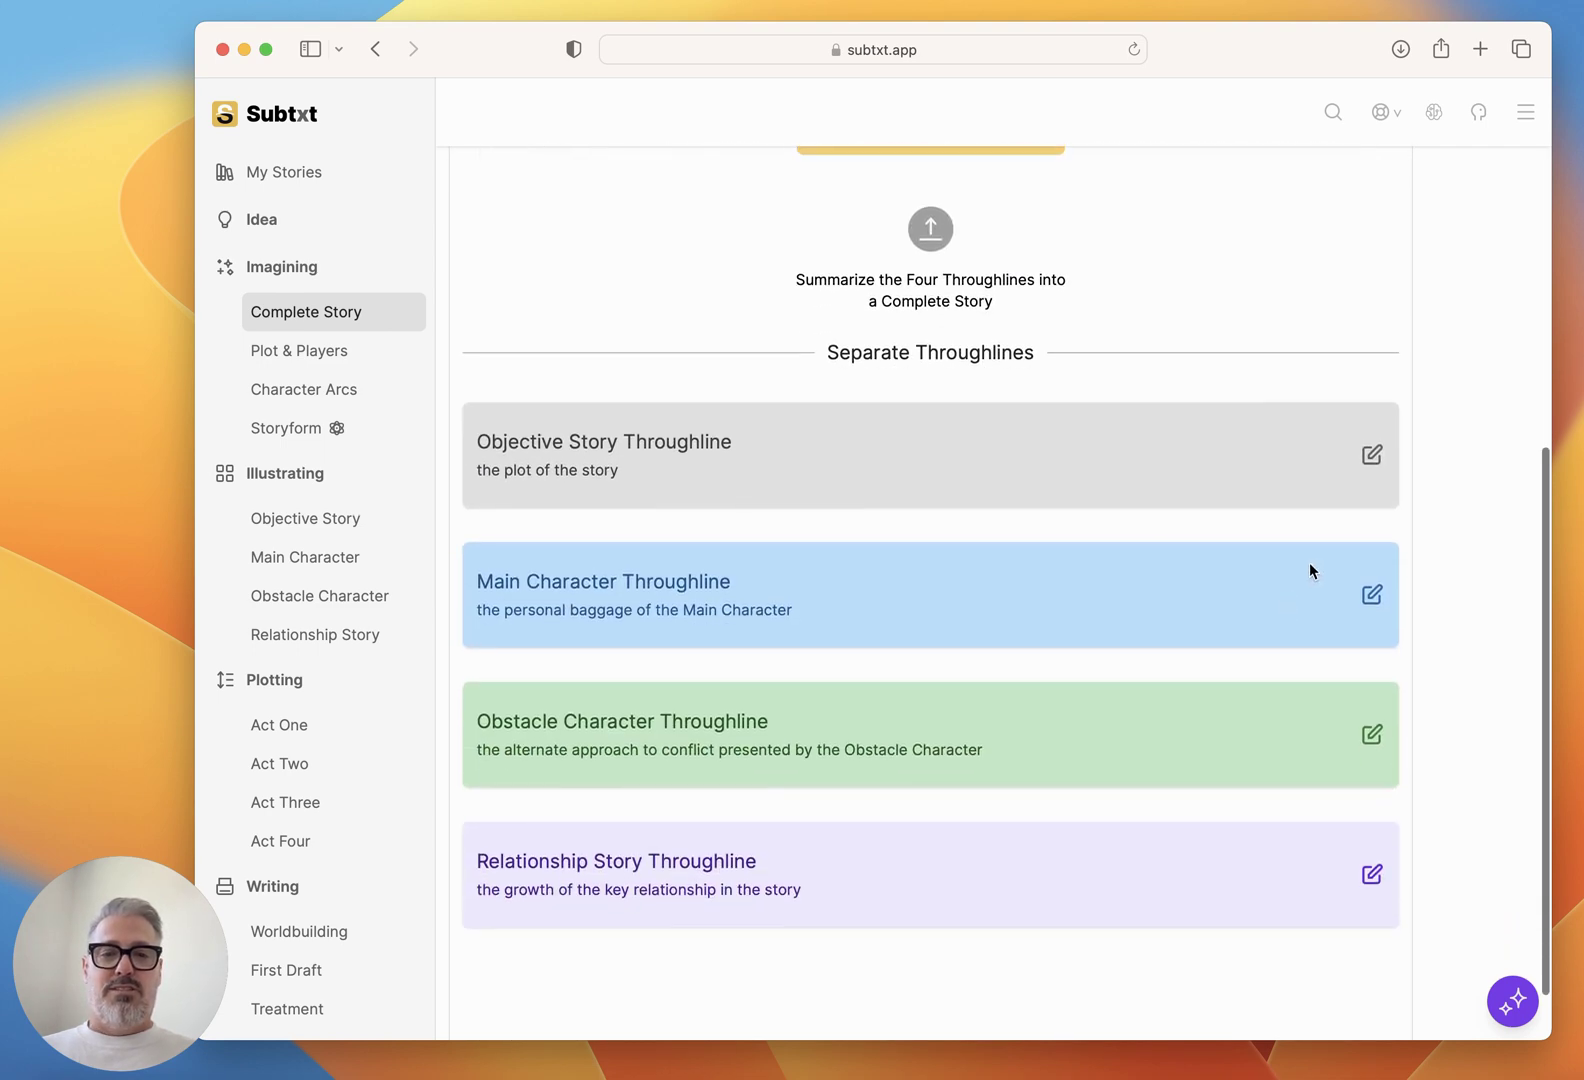
{"action": "left_click", "coordinate": [1370, 456]}
{"action": "scroll", "coordinate": [1121, 661], "scroll_direction": "down", "scroll_amount": 3}
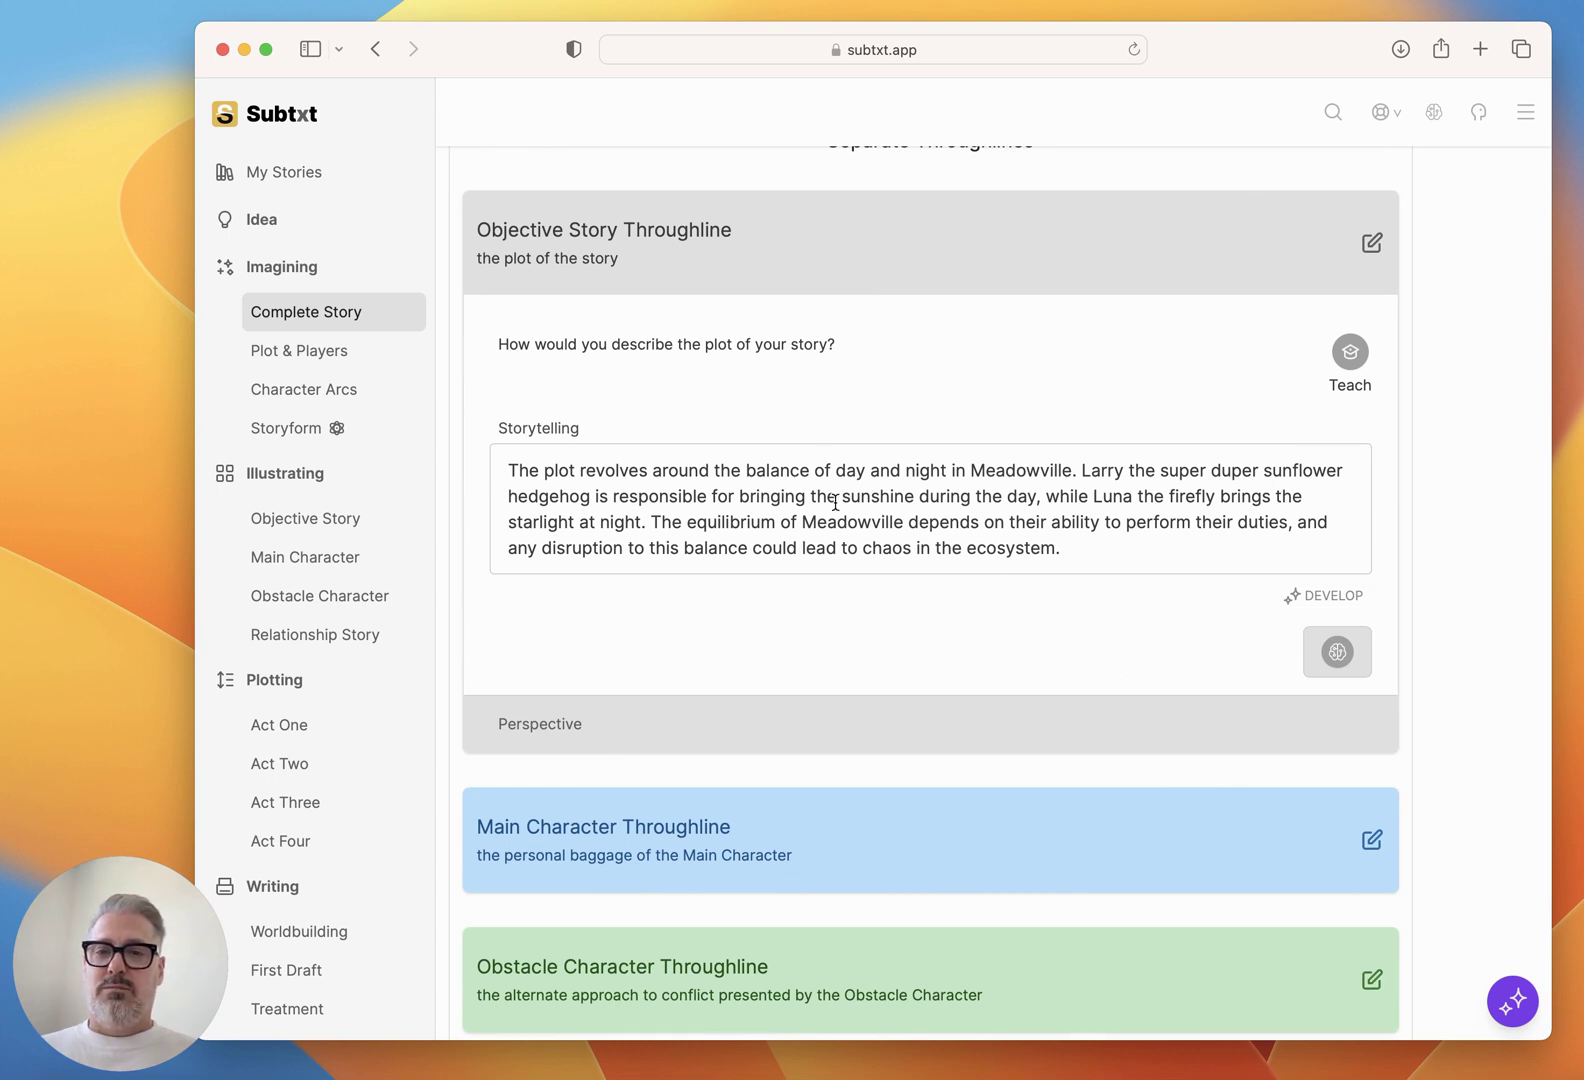
Expand the Main Character Throughline and read the storytelling about Larry's personal baggage.
{"action": "scroll", "coordinate": [1126, 609], "scroll_direction": "down", "scroll_amount": 5}
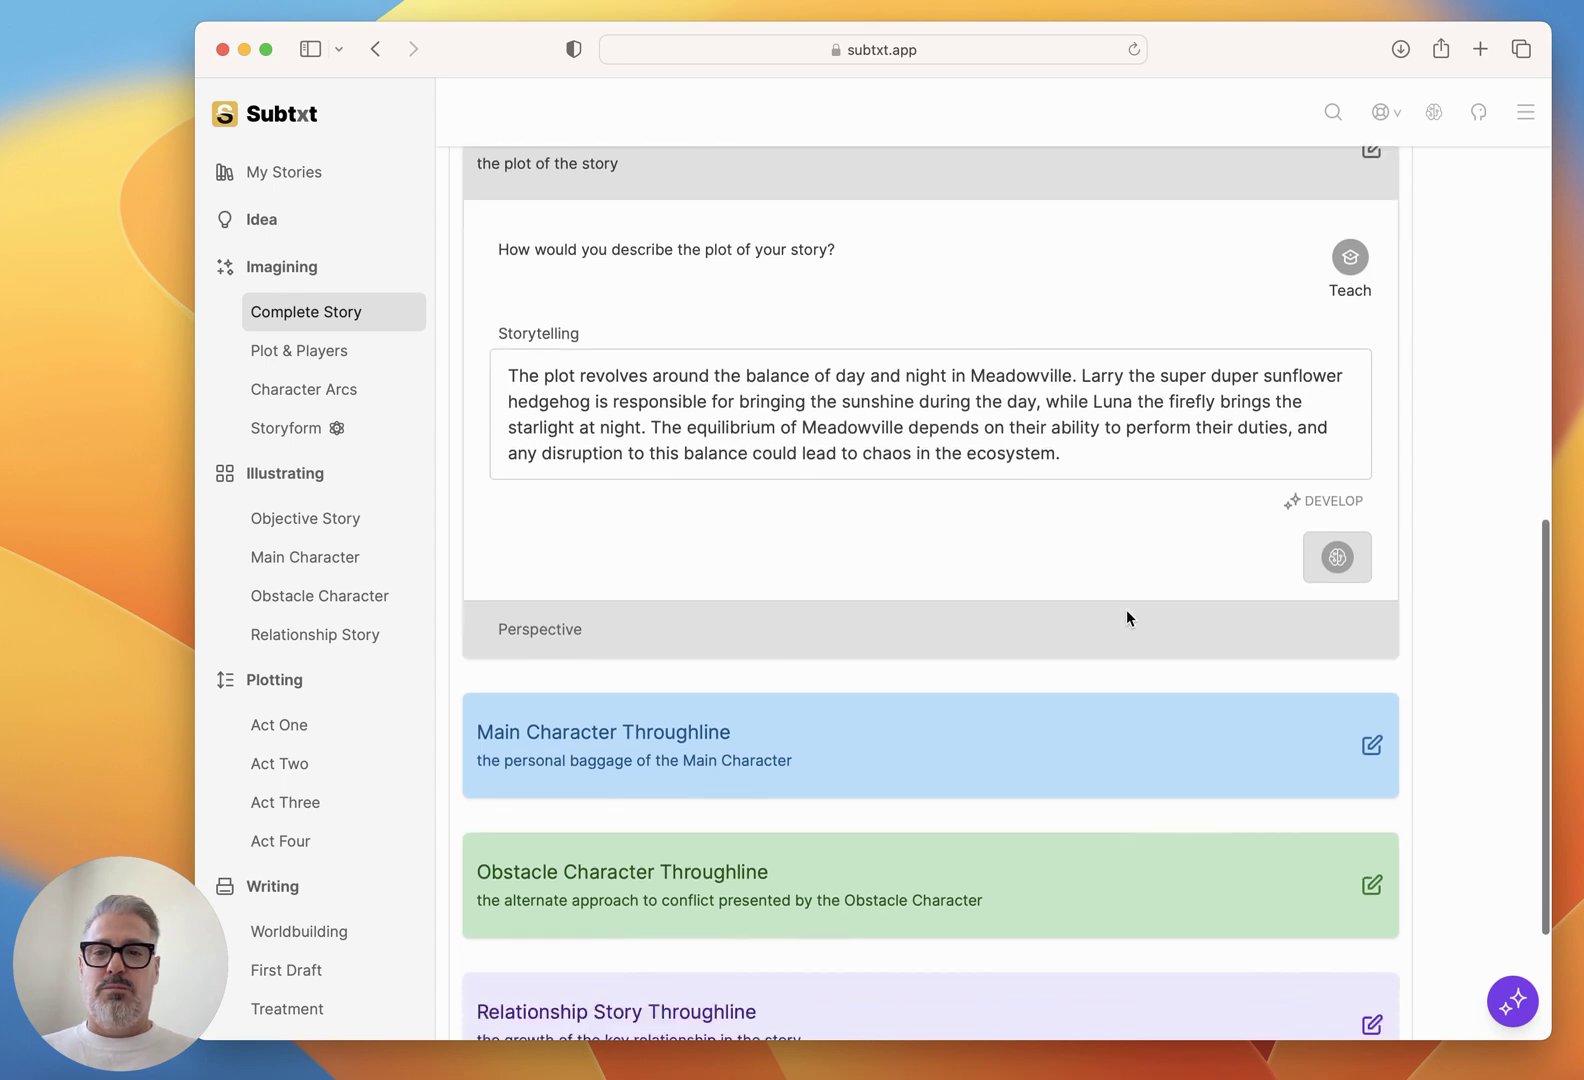
{"action": "left_click", "coordinate": [1375, 525]}
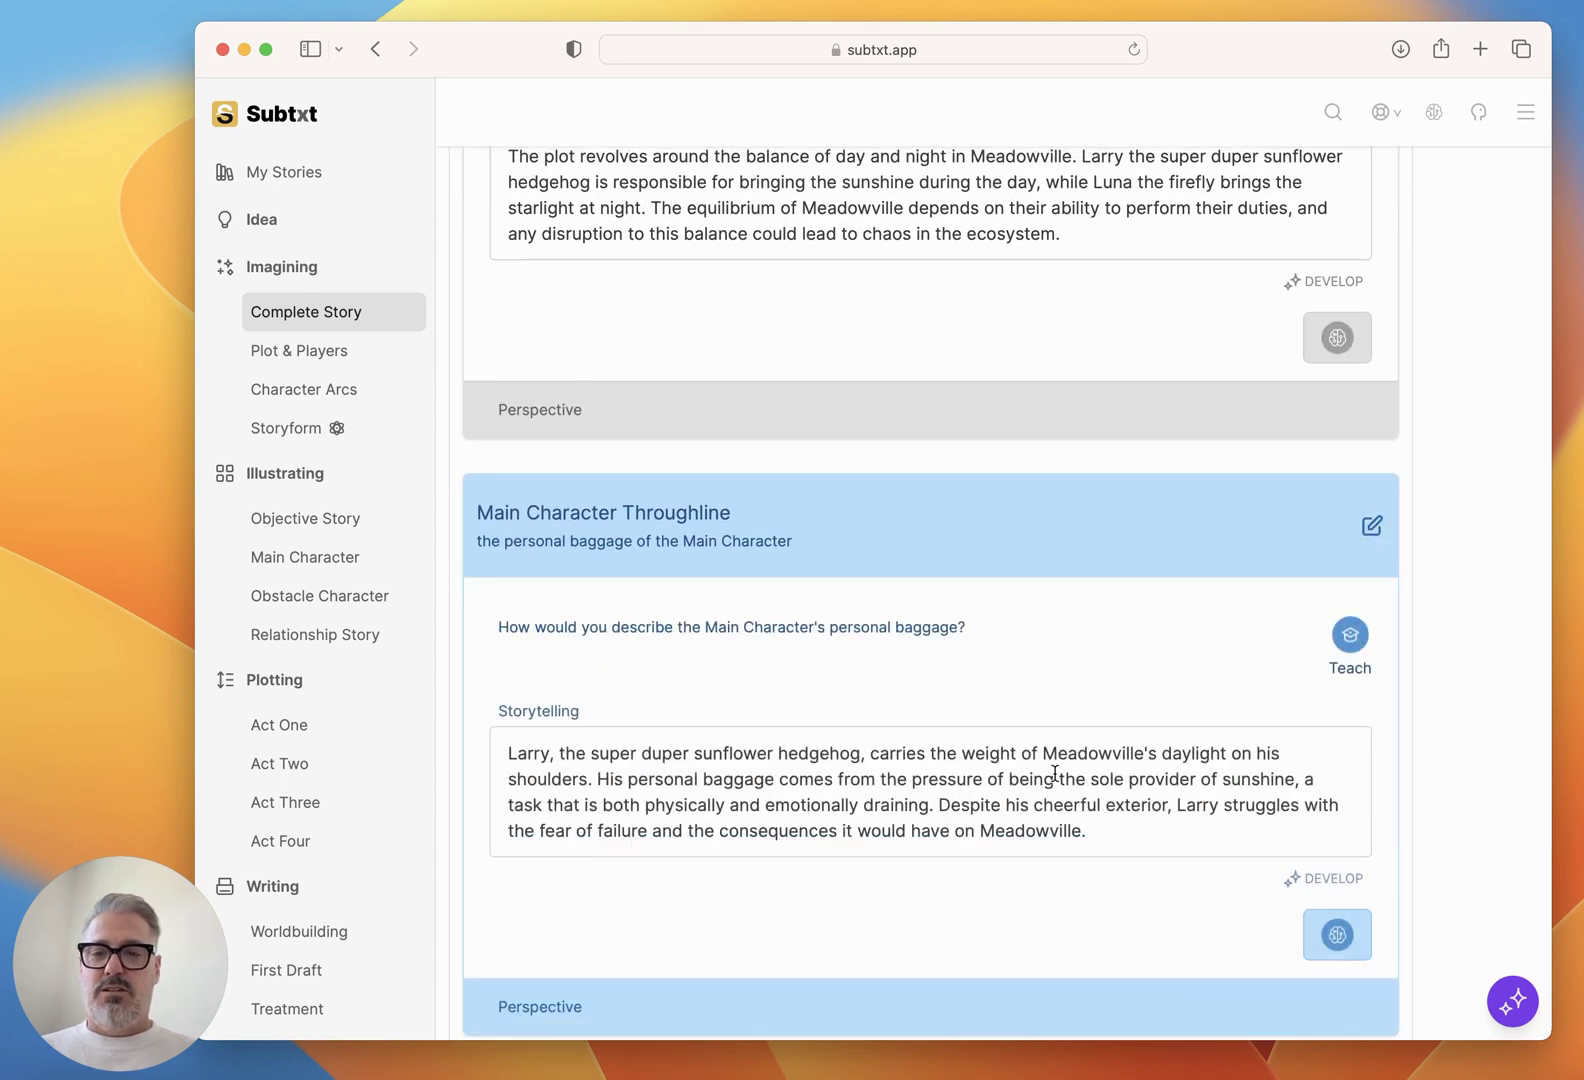
{"action": "scroll", "coordinate": [1055, 773], "scroll_direction": "down", "scroll_amount": 4}
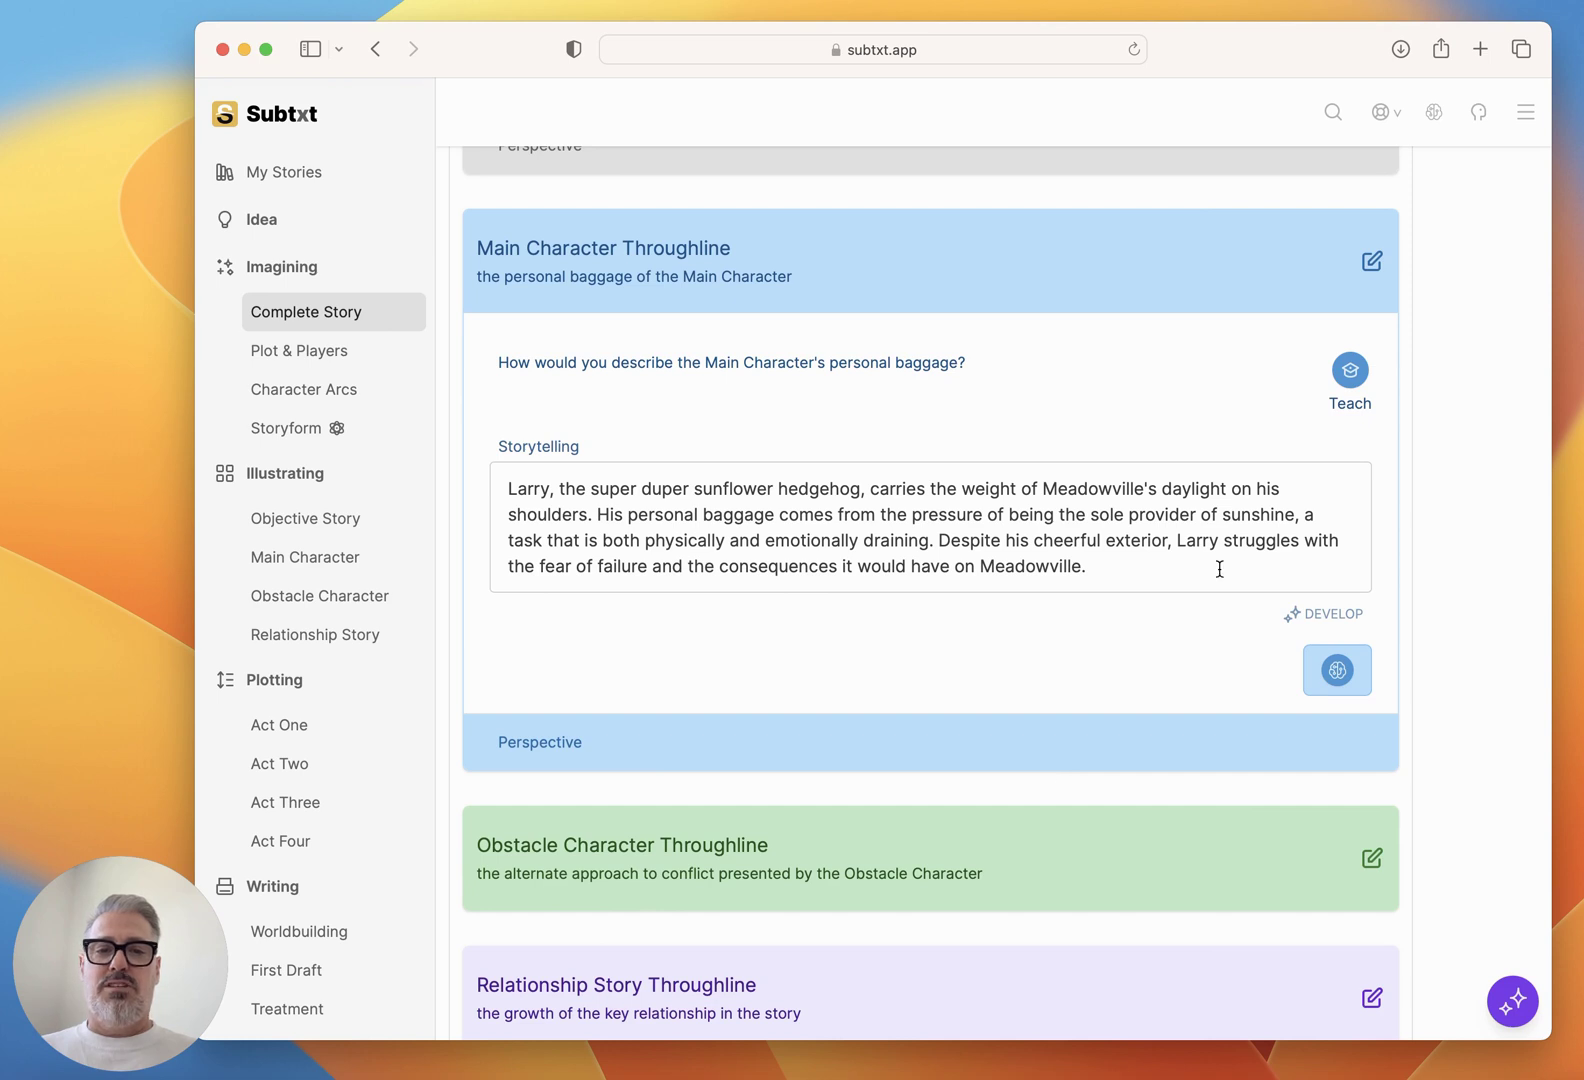
{"action": "scroll", "coordinate": [1219, 569], "scroll_direction": "down", "scroll_amount": 2}
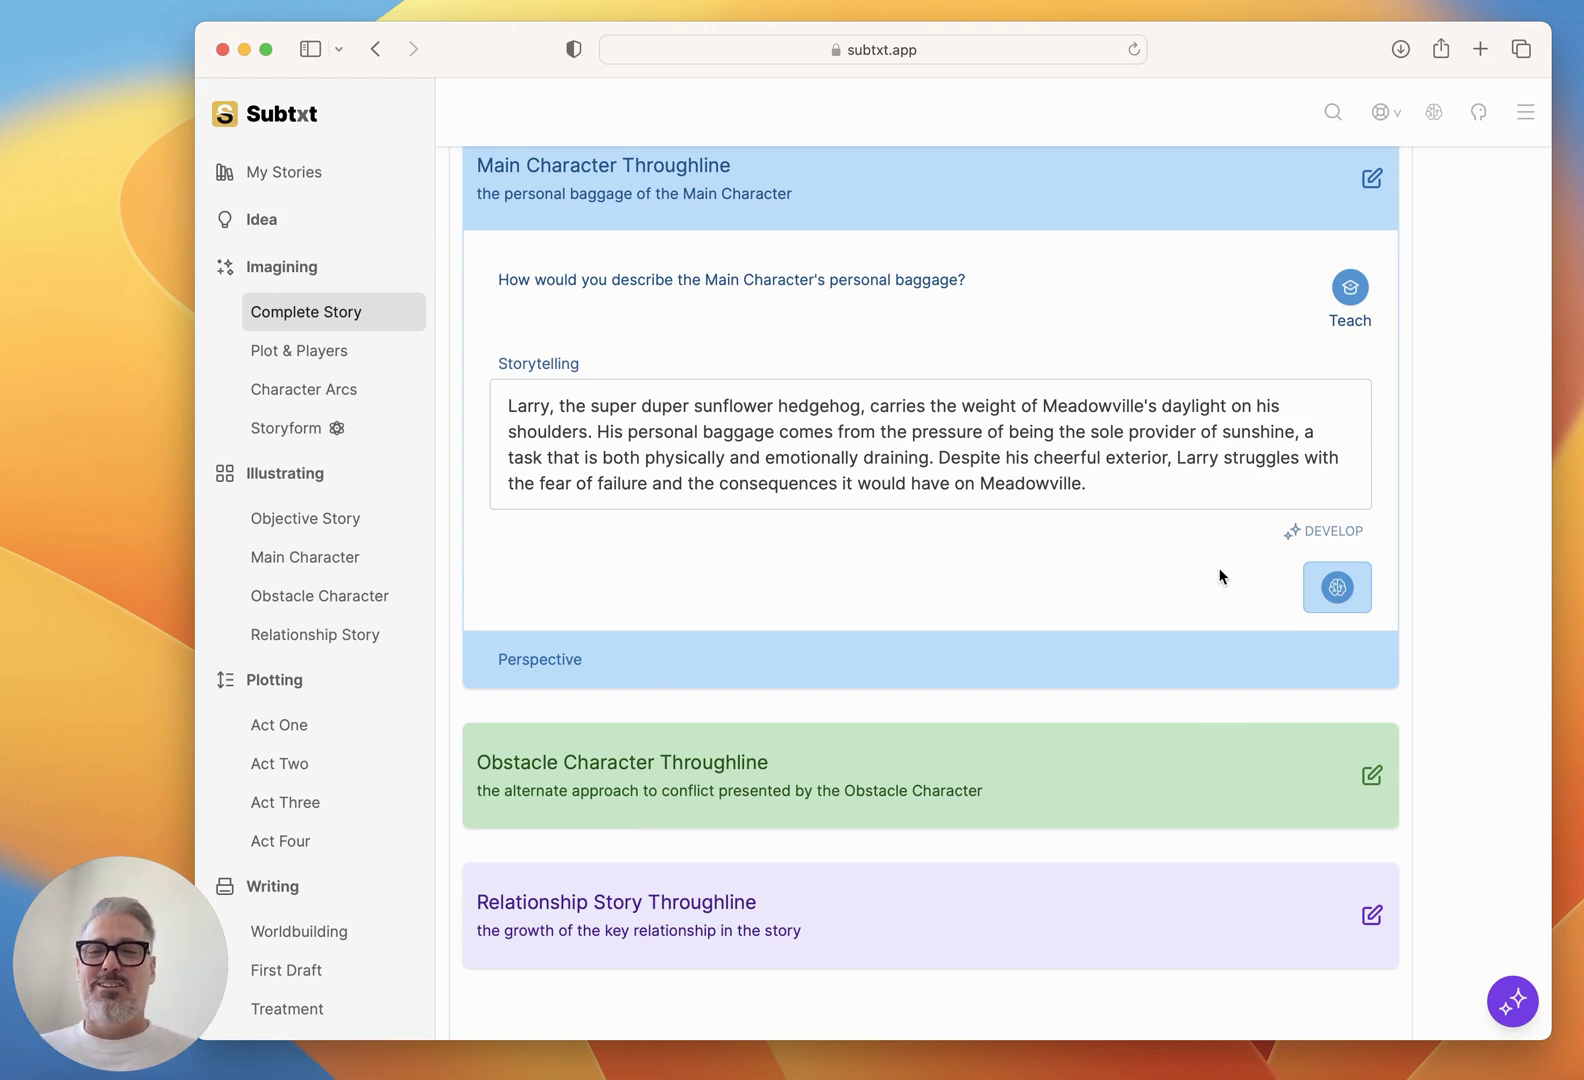
Before the Obstacle Character's last sentence, insert "What makes matters worse is that everybody loves Luna and holds her up on a pedestal. Everybody looks up to her.".
{"action": "scroll", "coordinate": [1393, 713], "scroll_direction": "down", "scroll_amount": 2}
{"action": "left_click", "coordinate": [1371, 670]}
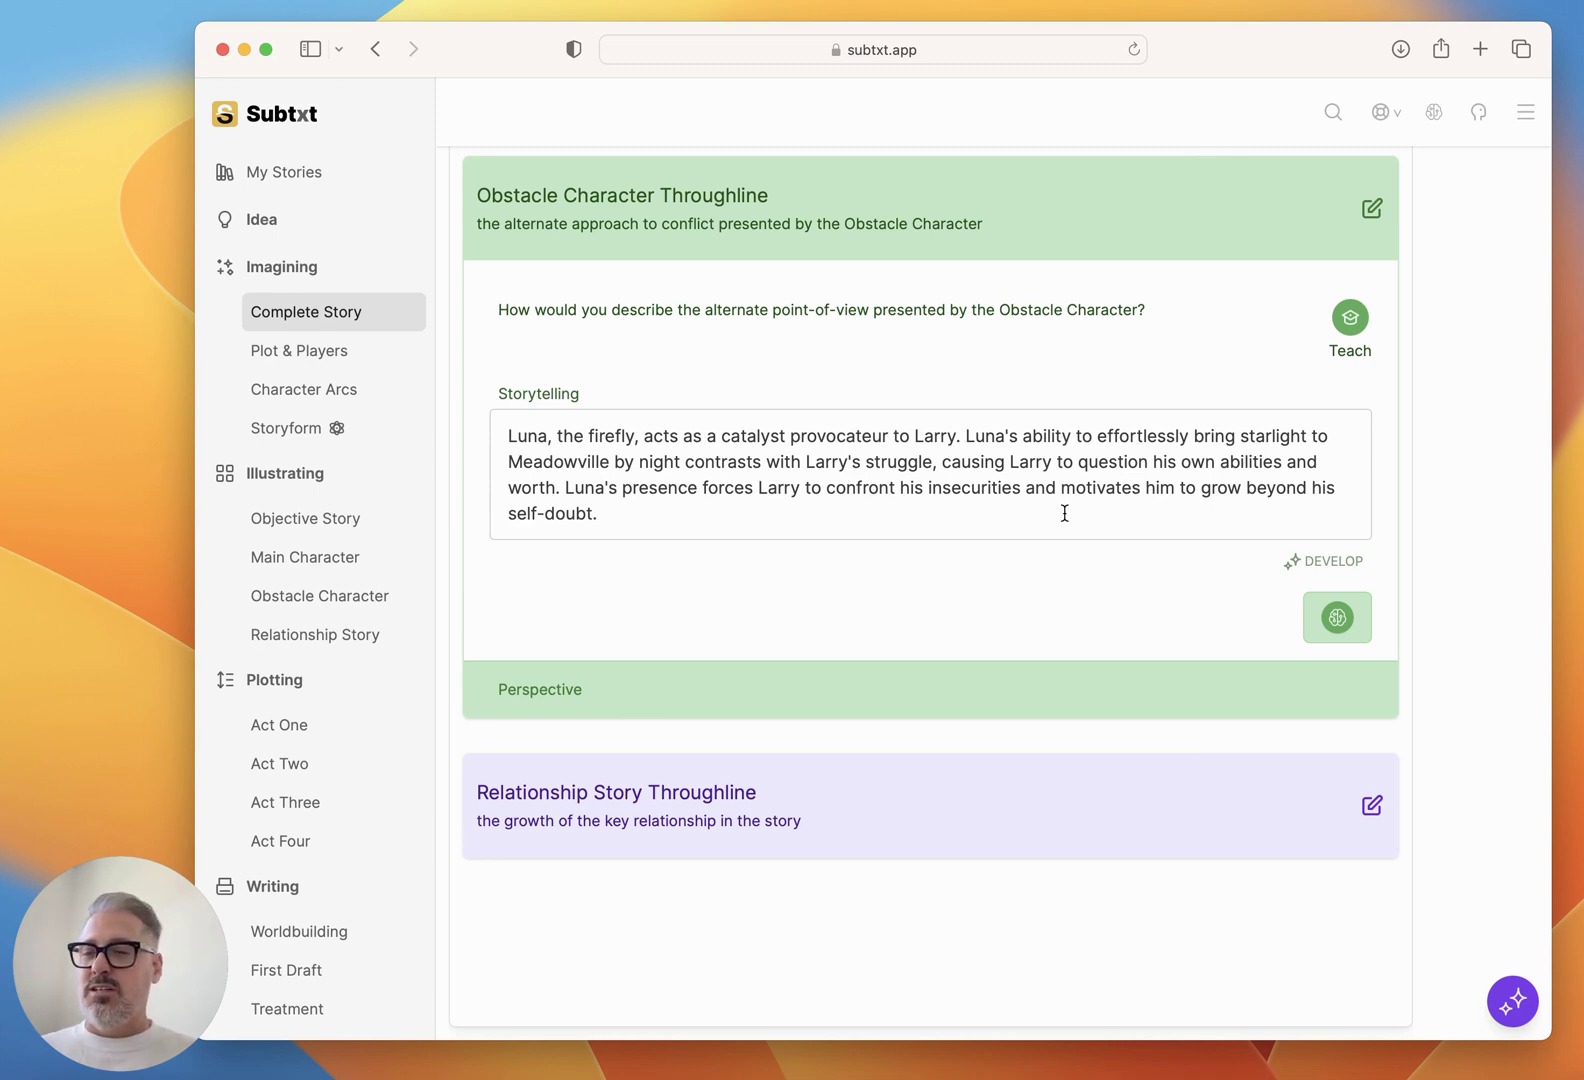
{"action": "type", "text": "What ma"}
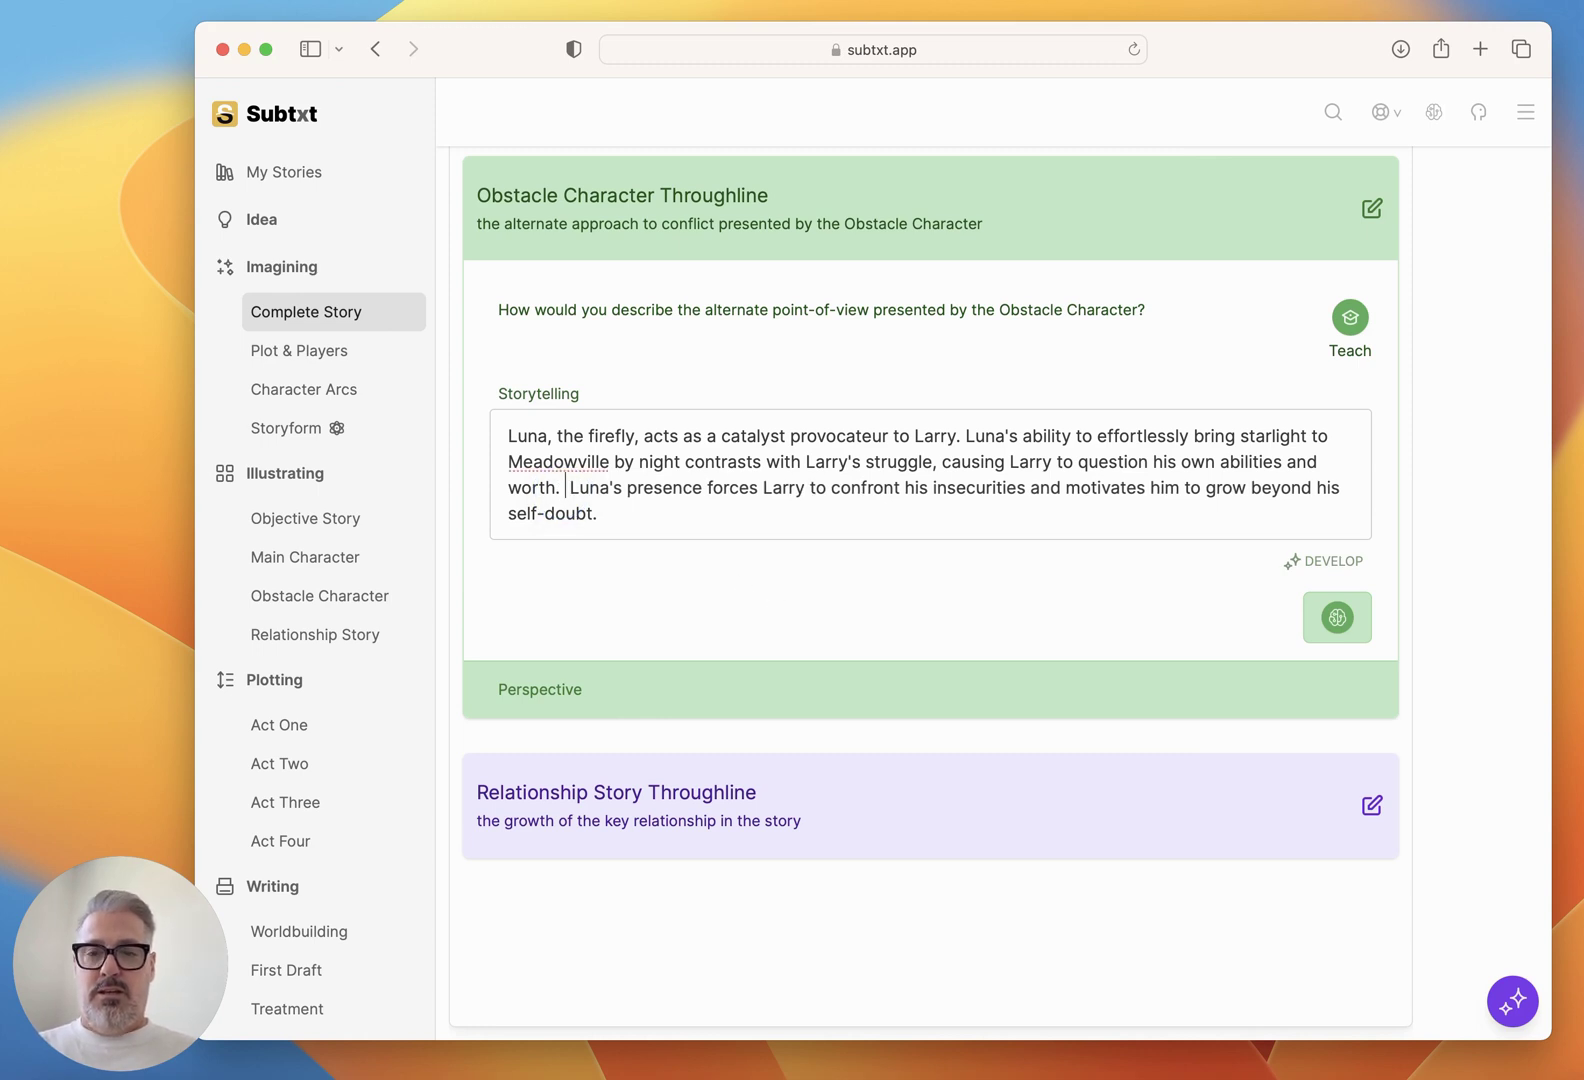
{"action": "type", "text": "kes matters worse is that ever"}
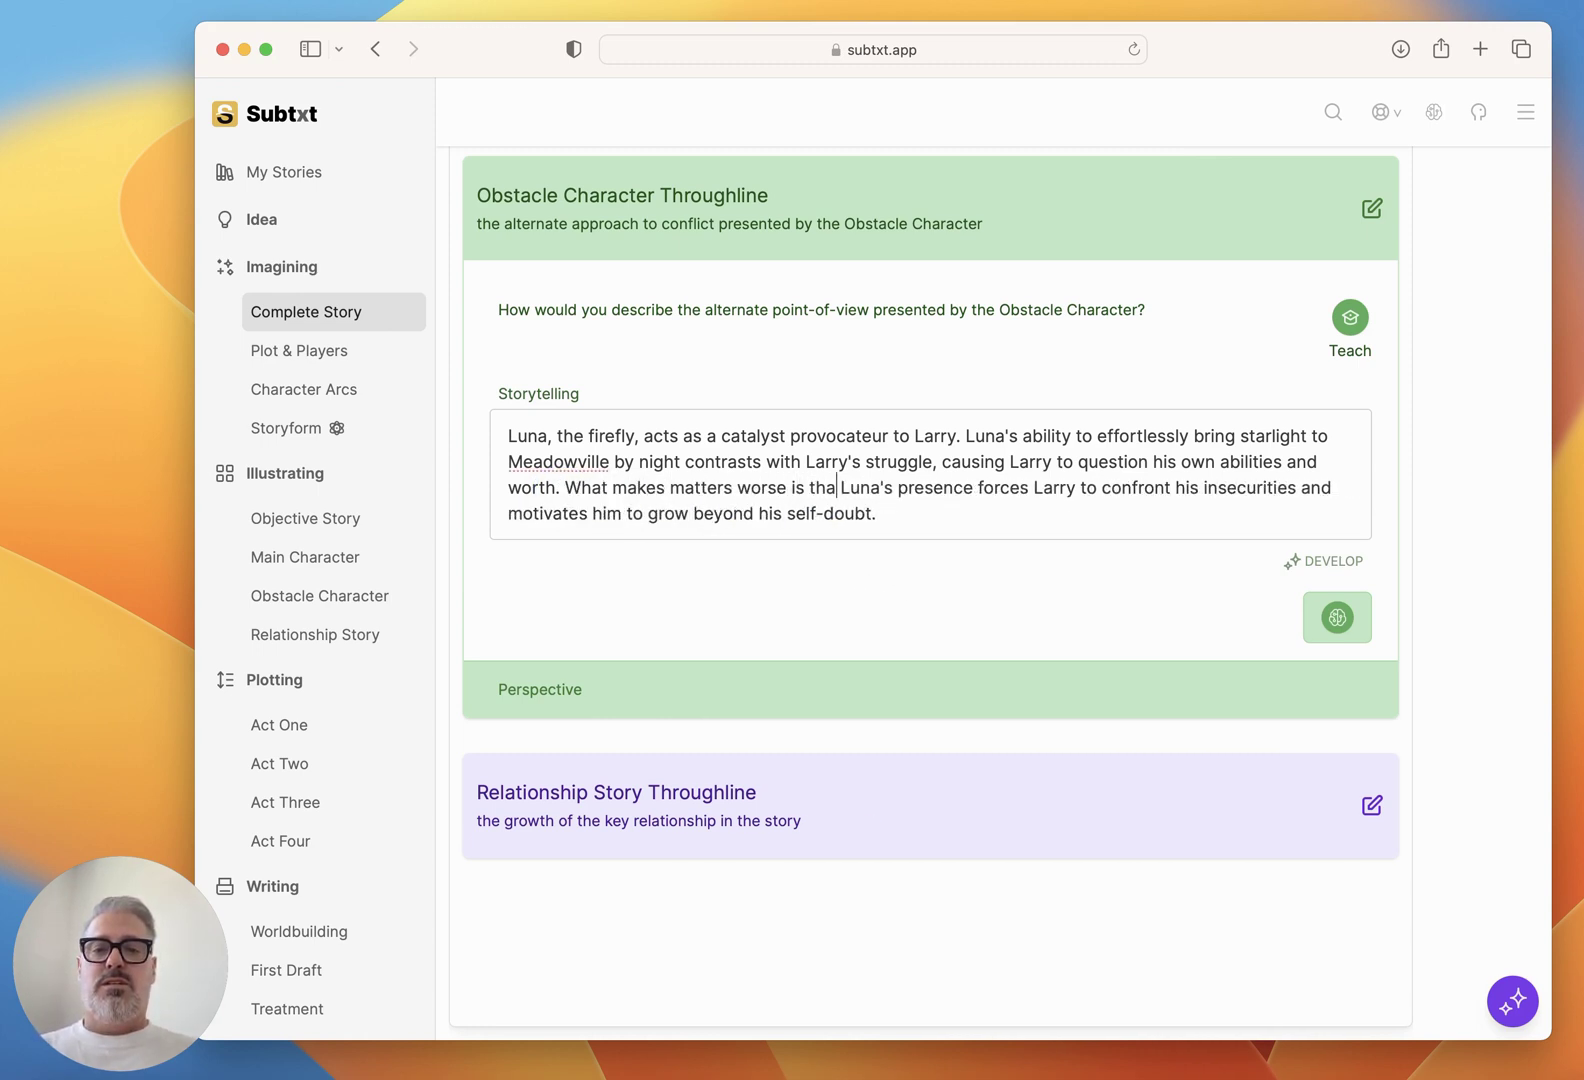
{"action": "type", "text": "ybody loves Luna"}
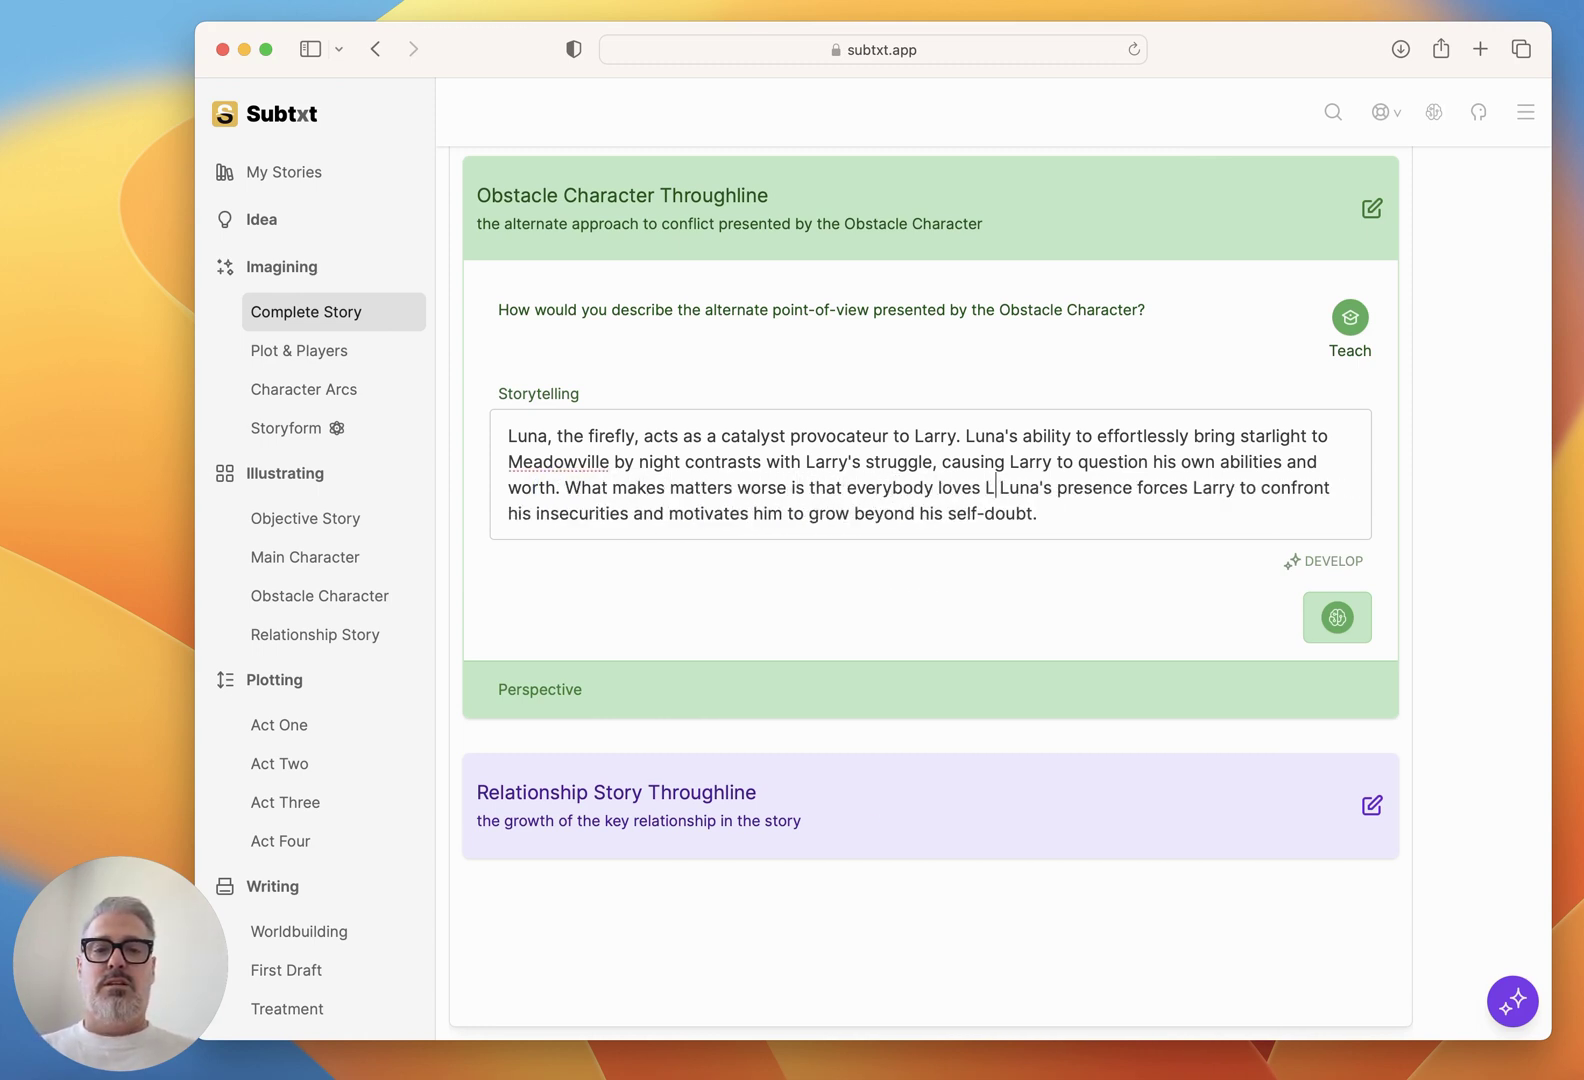
{"action": "type", "text": " and holds her up "}
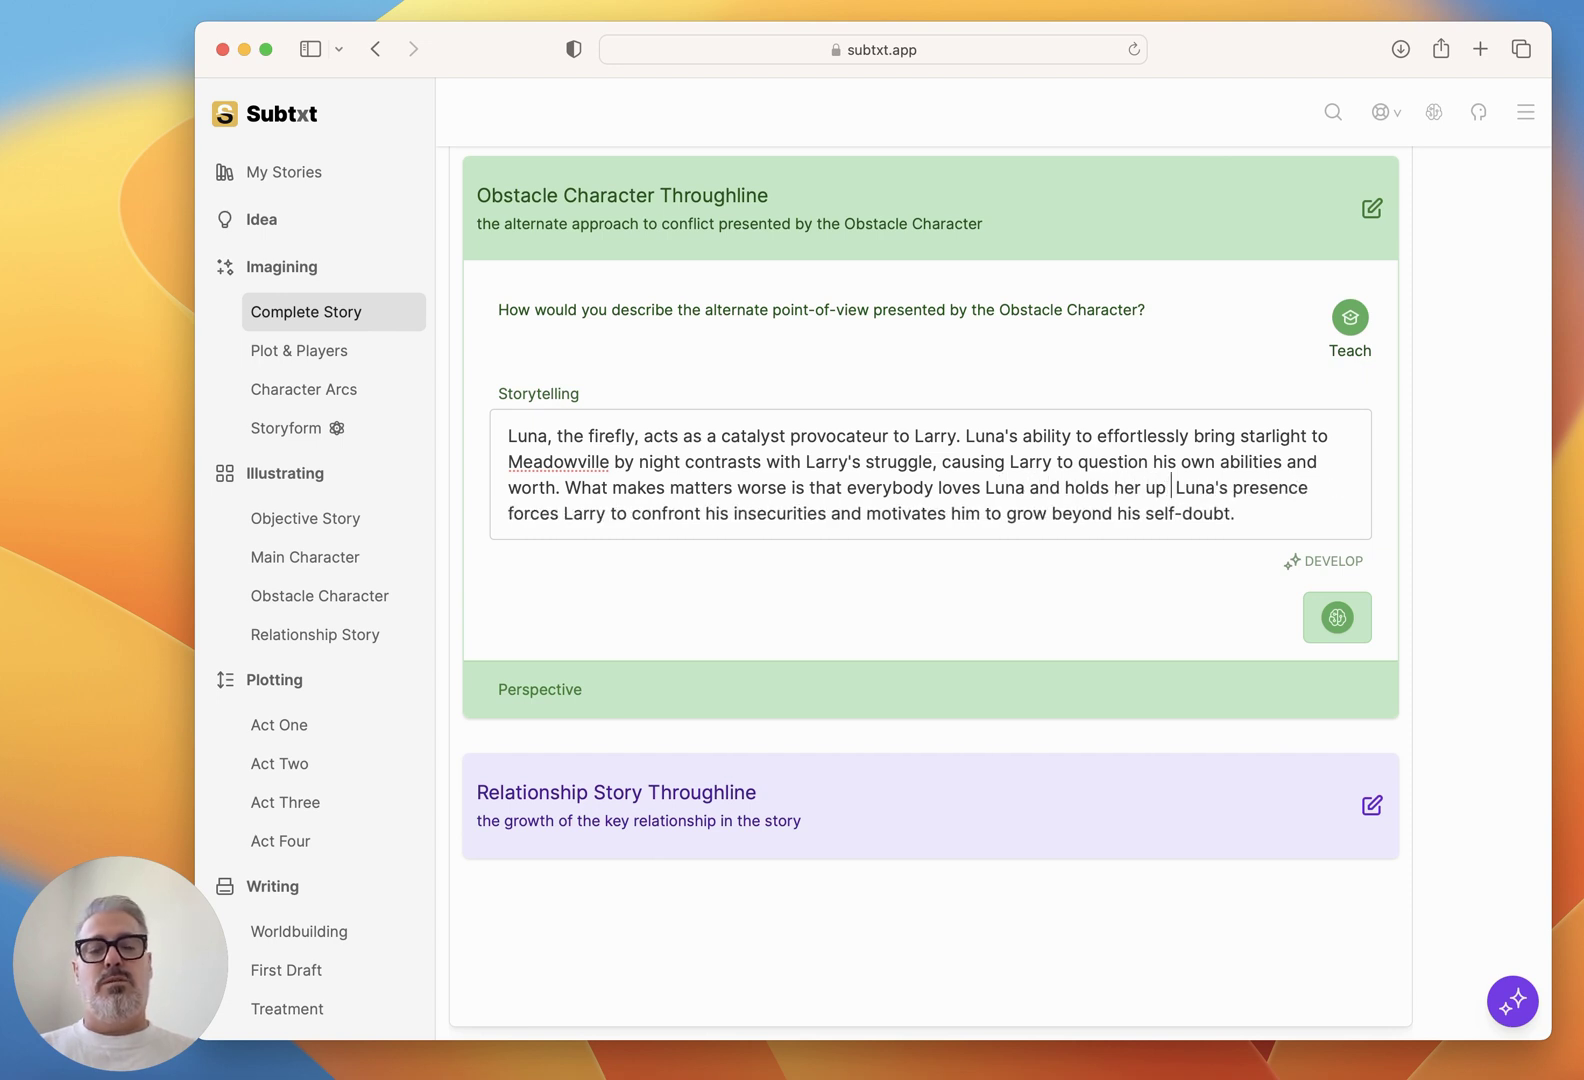
{"action": "type", "text": "on a pedestal."}
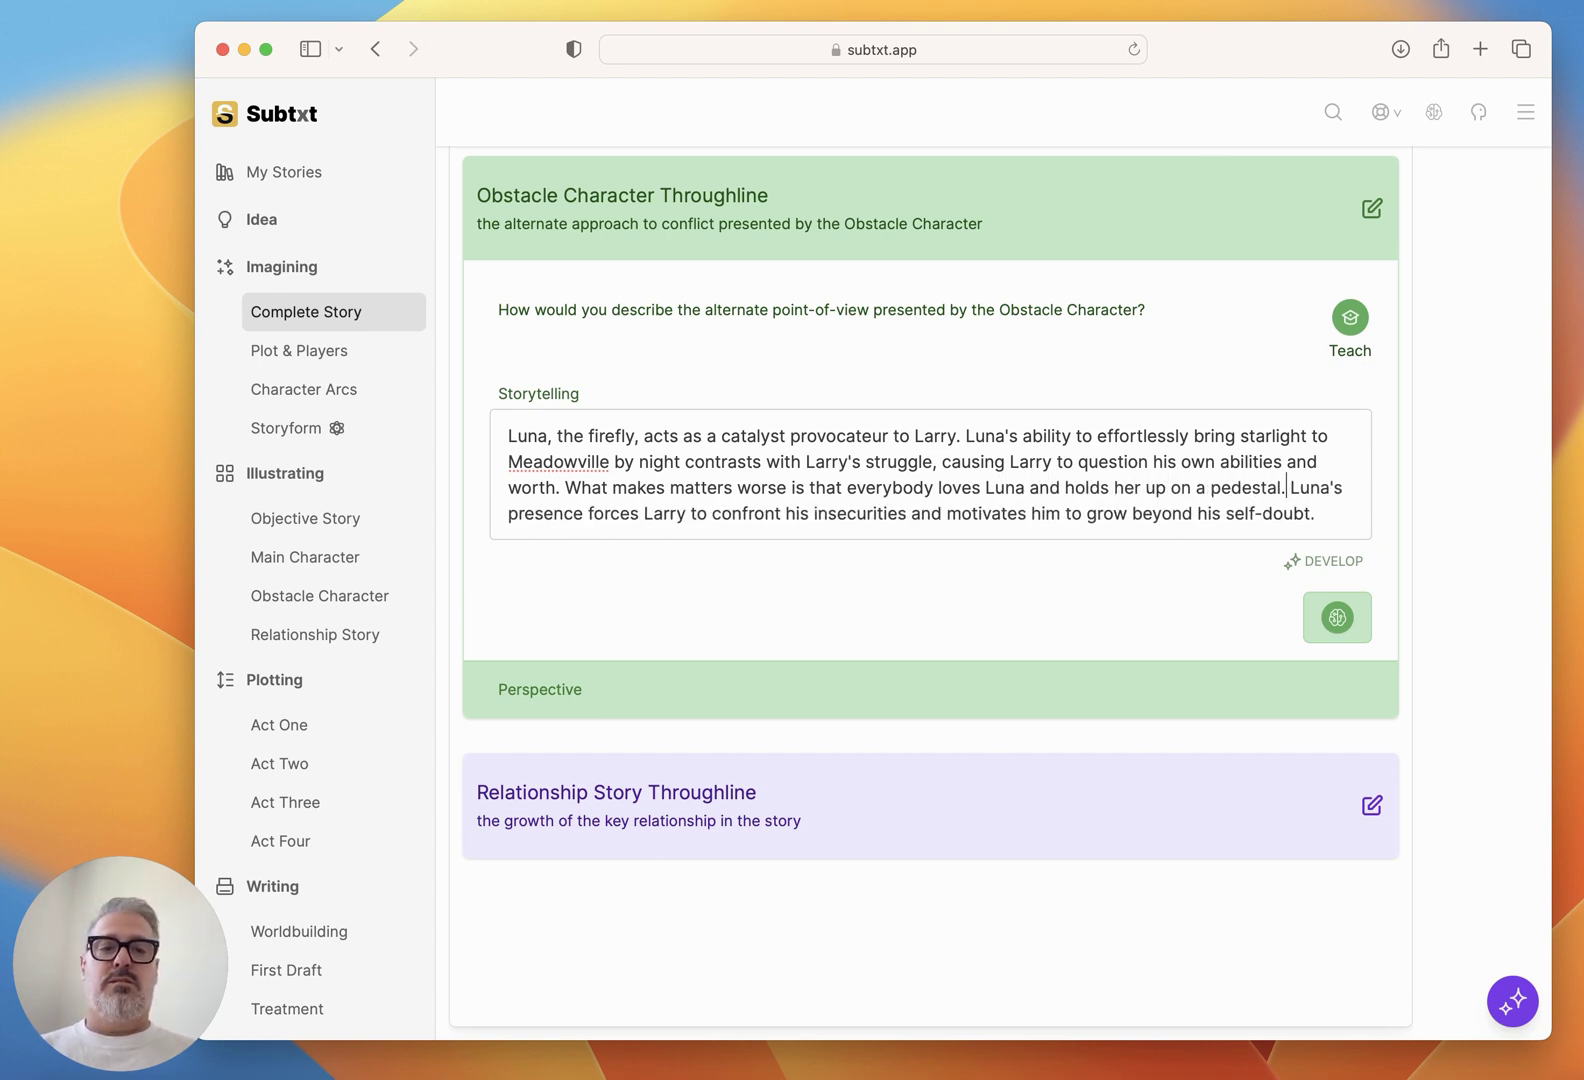
{"action": "type", "text": " Everybody looks up to her."}
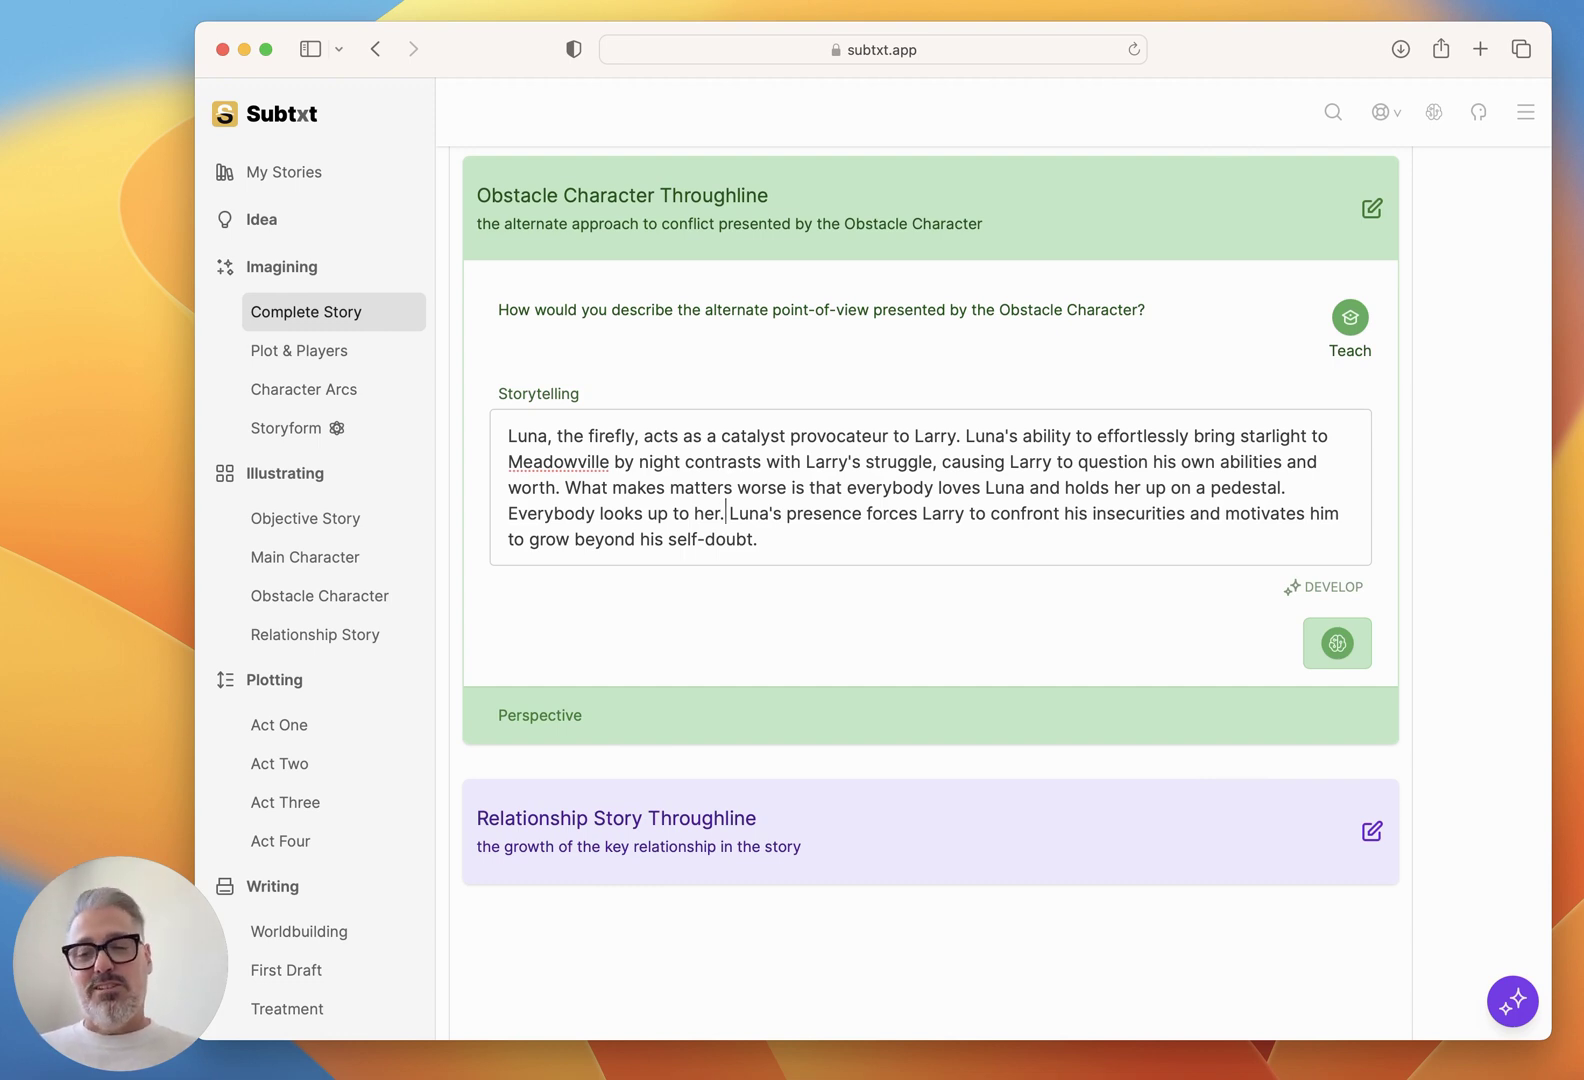
Expand the Relationship Story Throughline and read its storytelling about how Larry and Luna's relationship grows.
{"action": "scroll", "coordinate": [1199, 626], "scroll_direction": "down", "scroll_amount": 5}
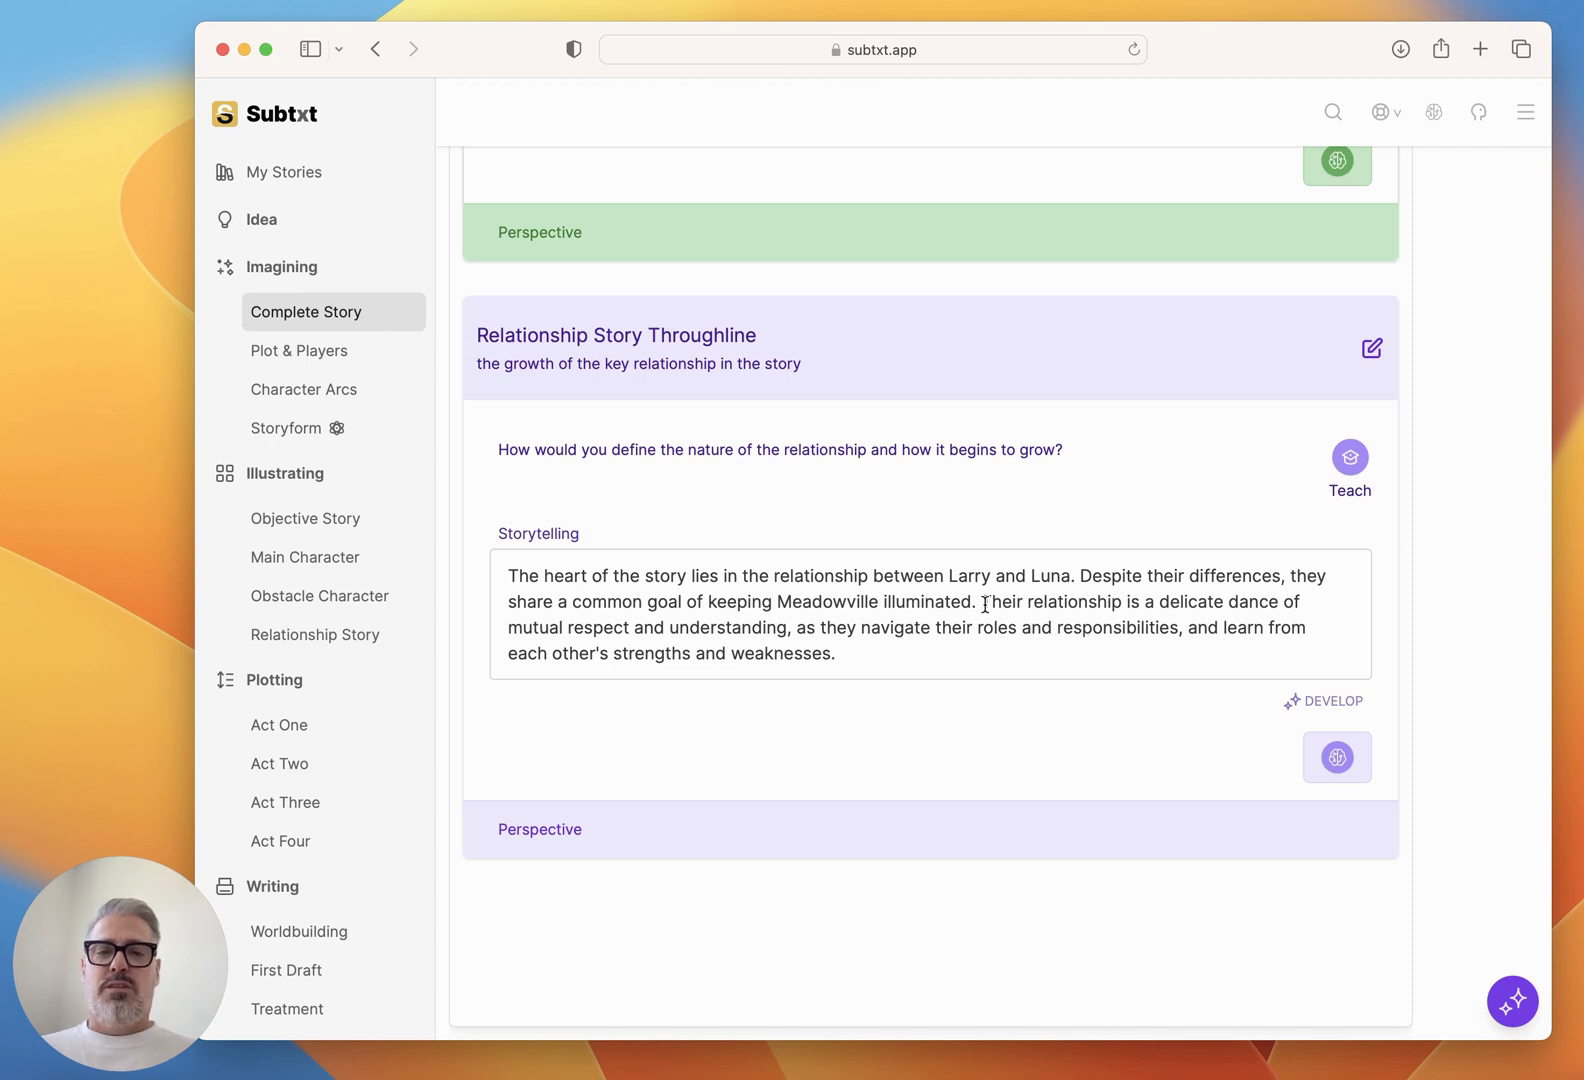
{"action": "left_click_drag", "start_coordinate": [981, 602], "coordinate": [1082, 572]}
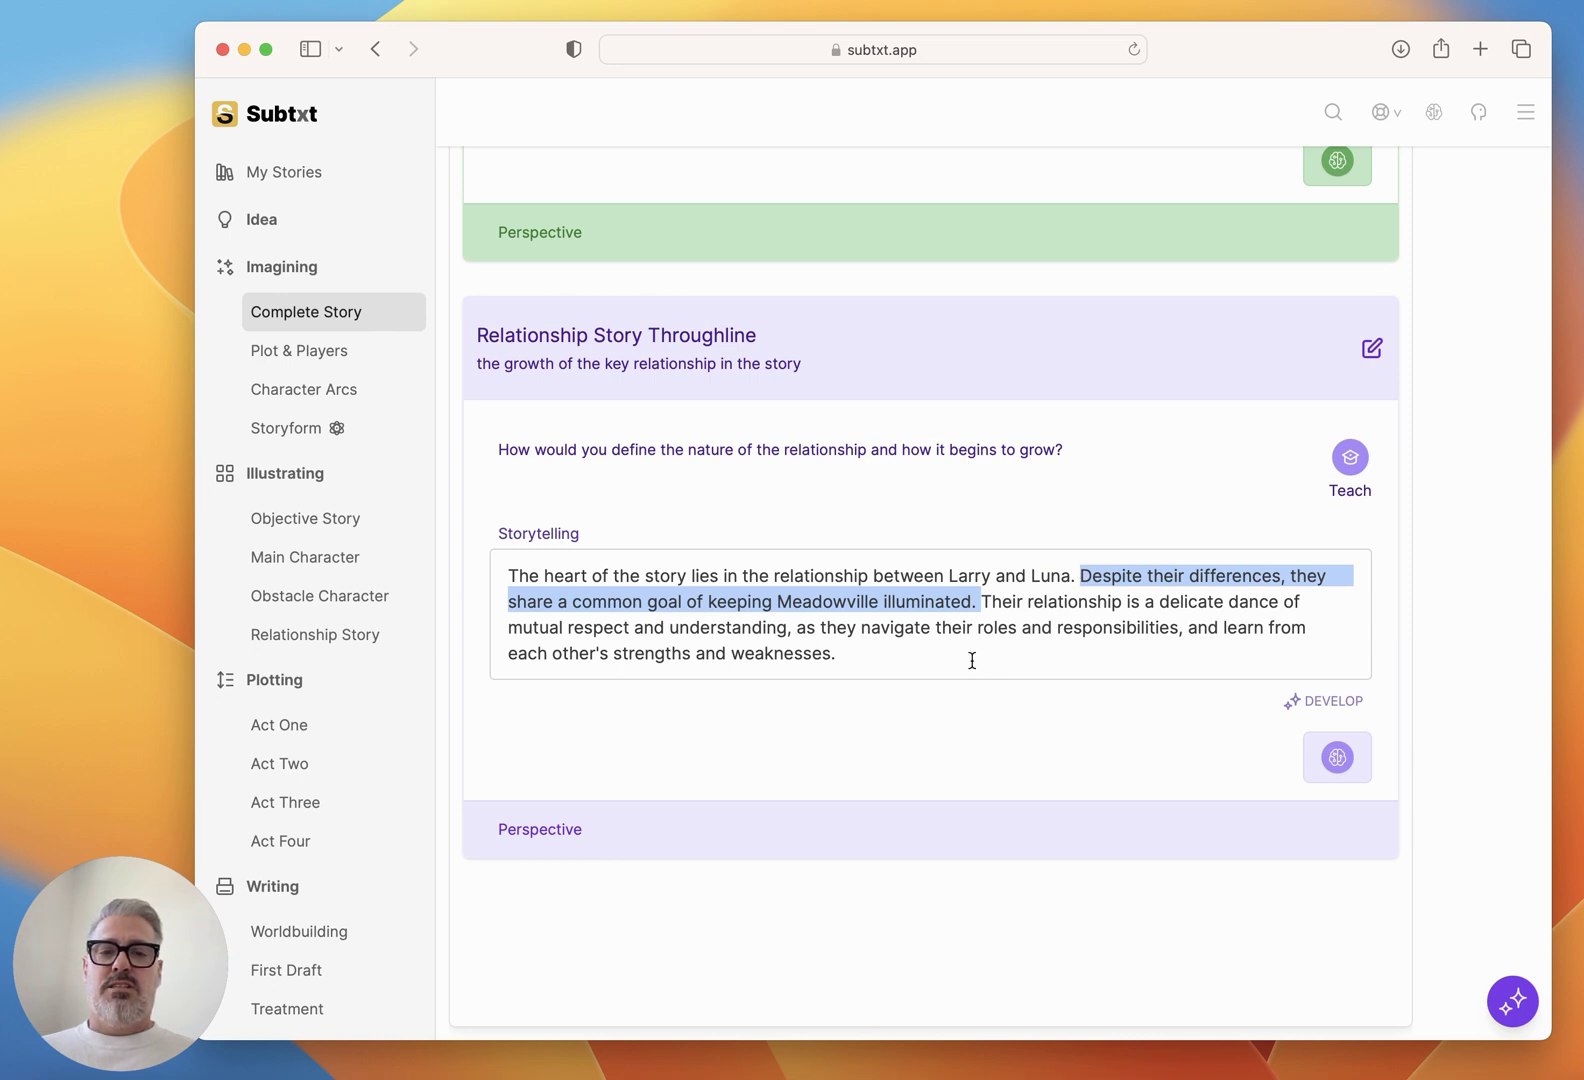
{"action": "left_click", "coordinate": [1077, 597]}
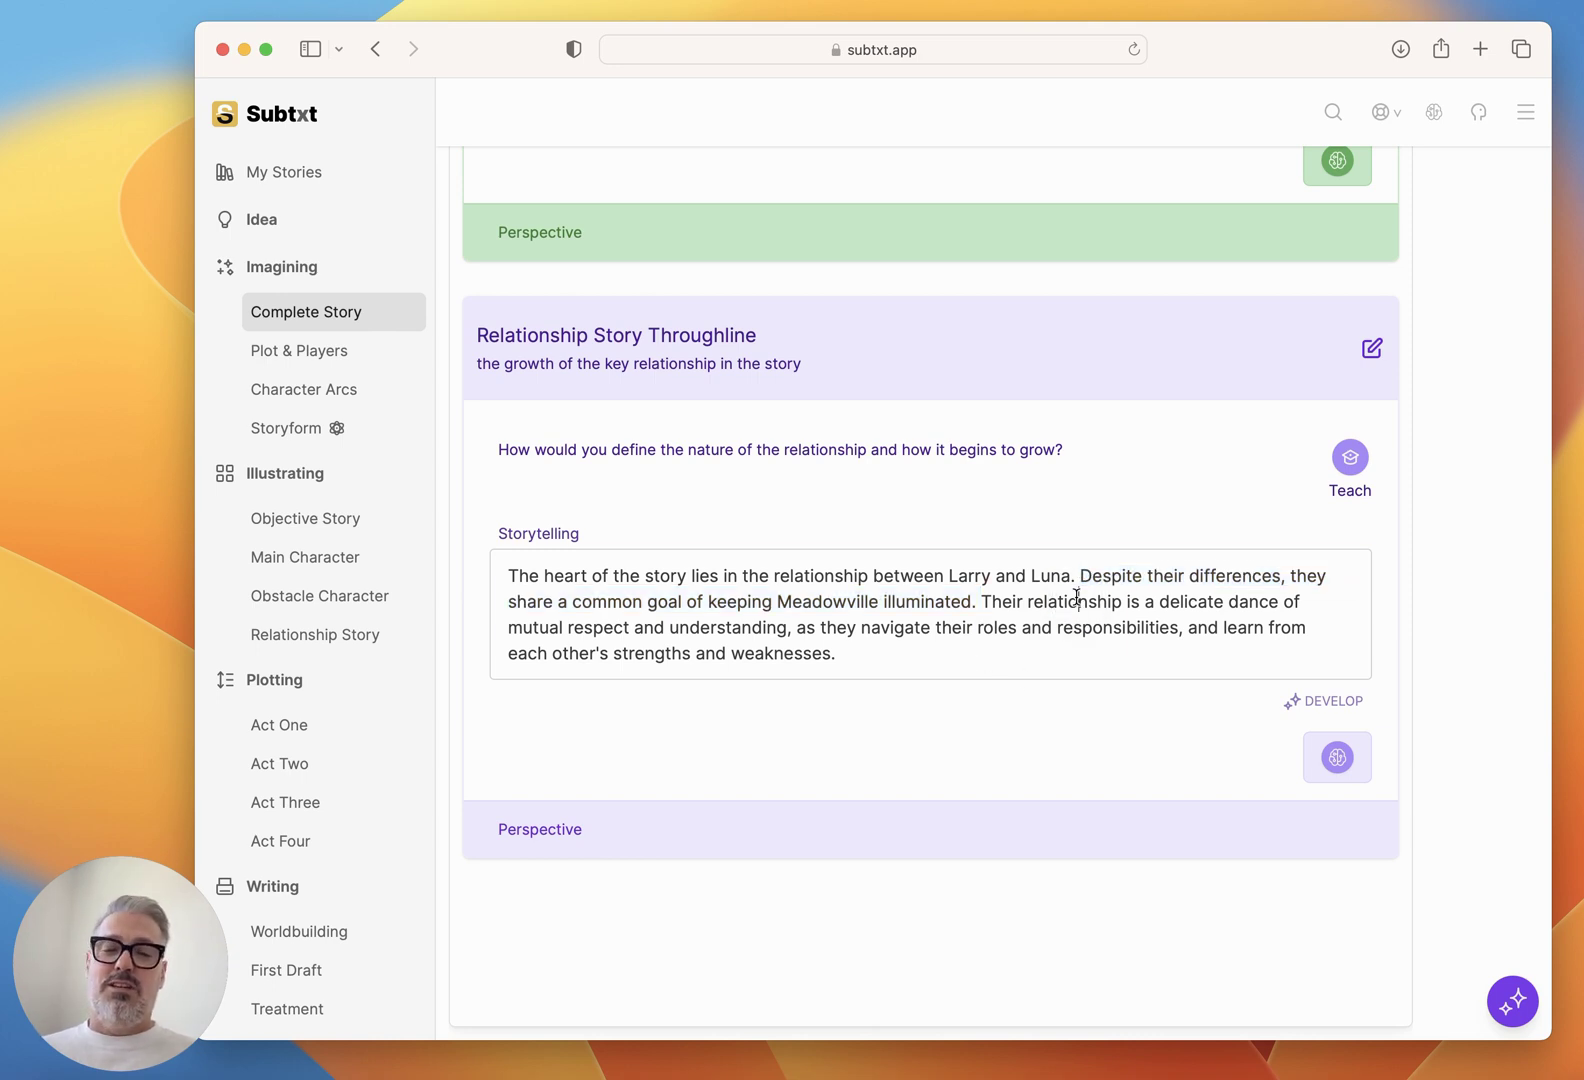
{"action": "left_click", "coordinate": [1076, 575]}
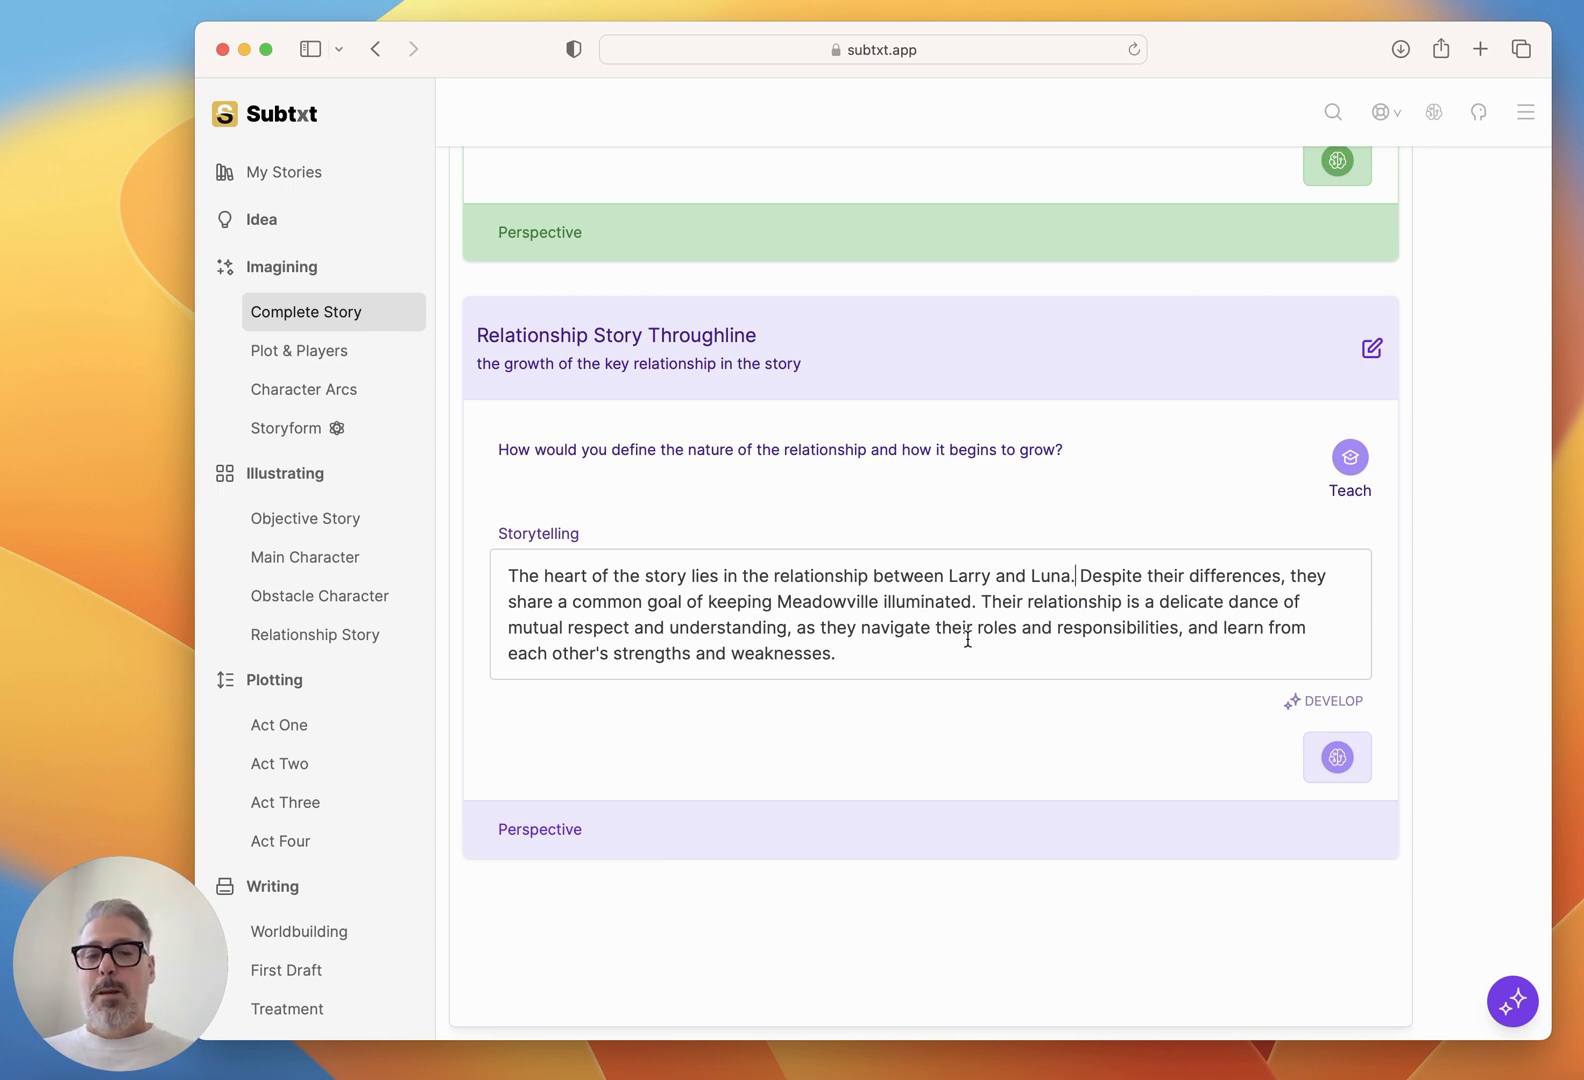
Brainstorm the relationship twice with "lets have them start as best friends which eventually strains under the pressure of trying to match up with one another".
{"action": "left_click", "coordinate": [1329, 760]}
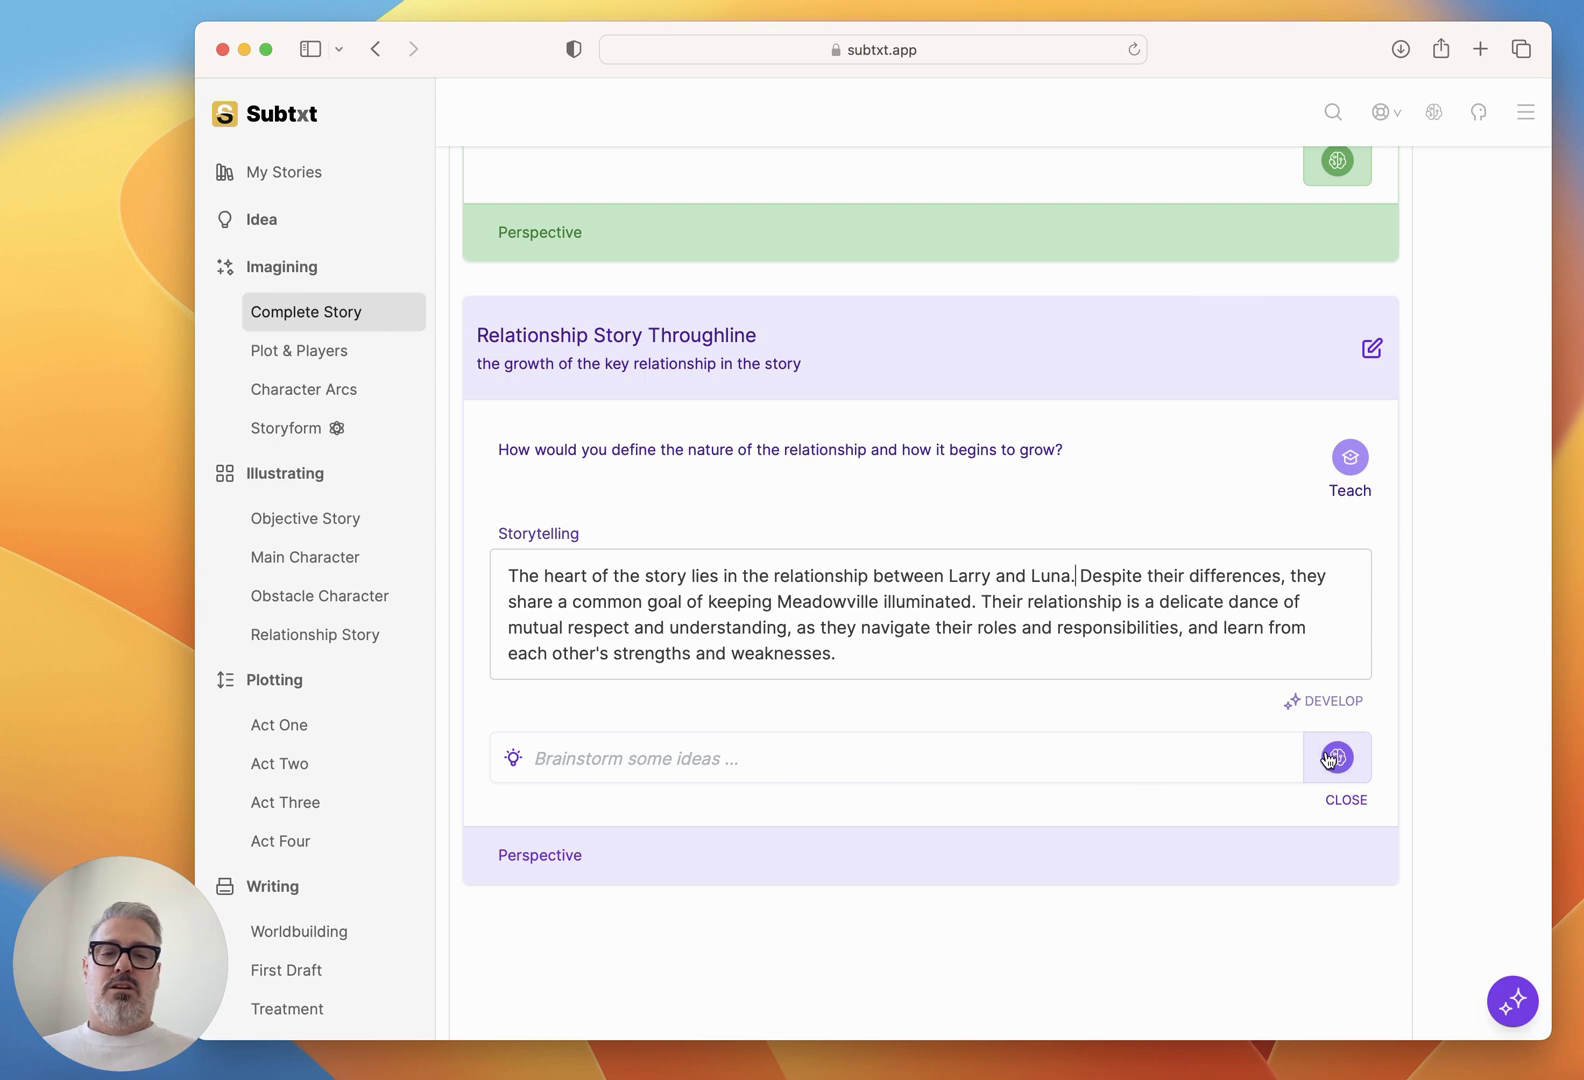
{"action": "left_click", "coordinate": [978, 762]}
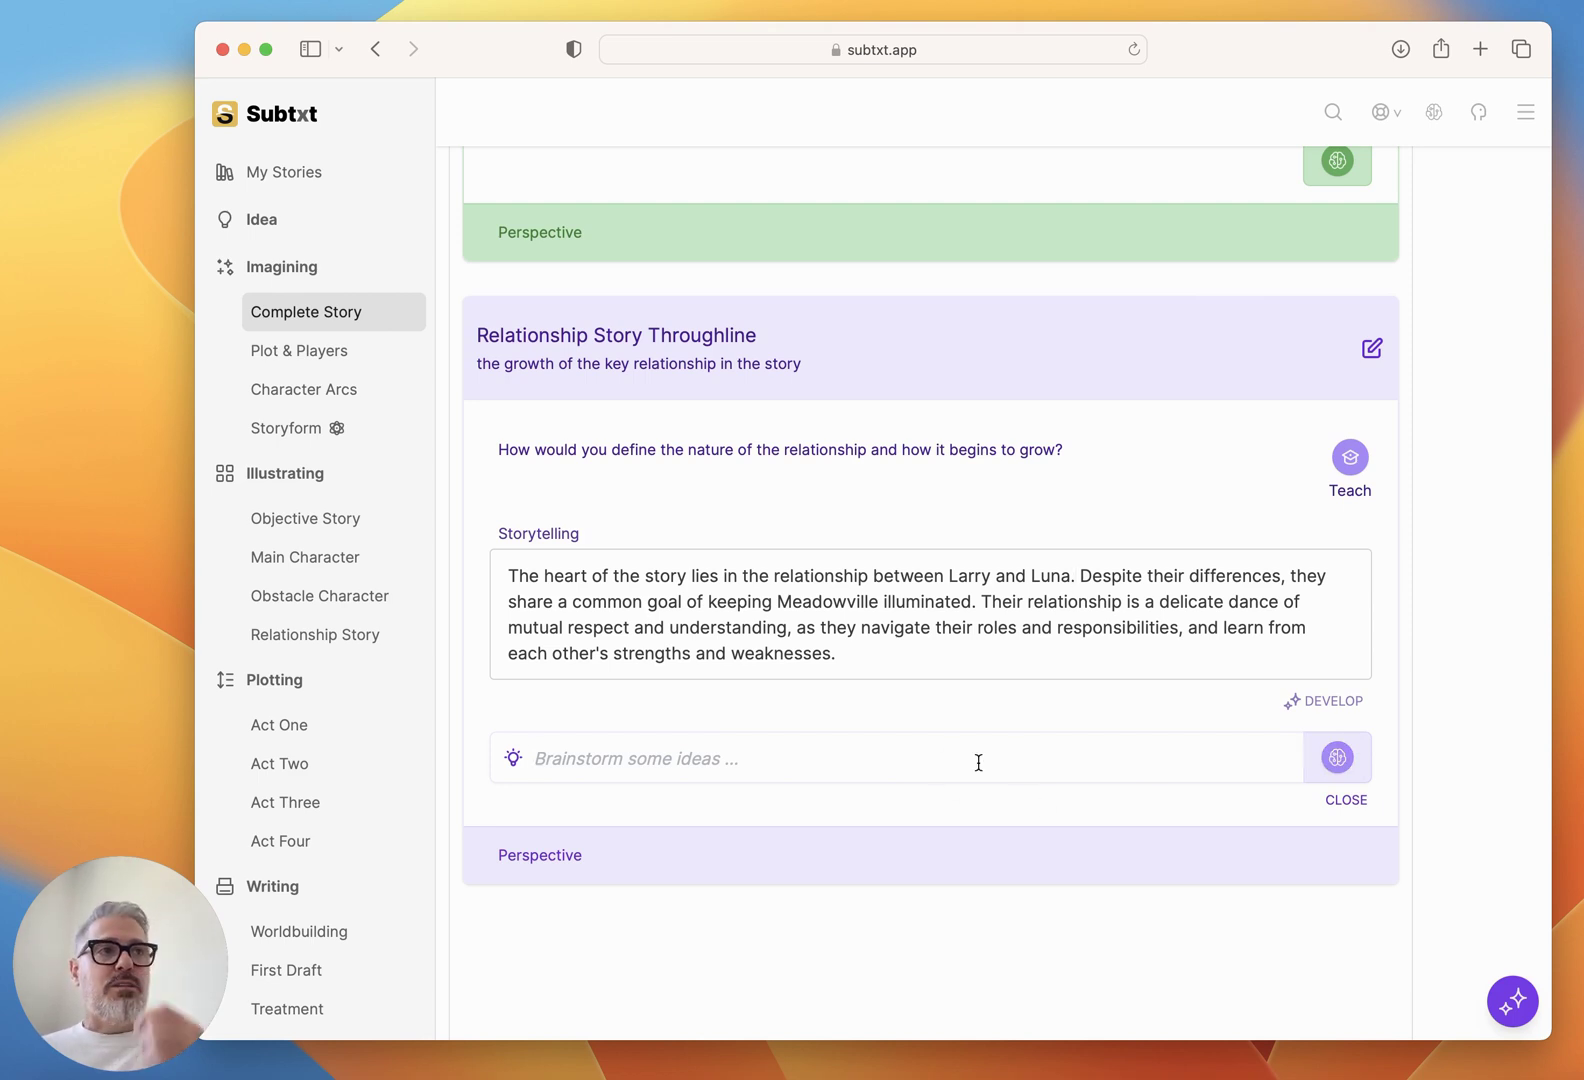
{"action": "type", "text": "lets have "}
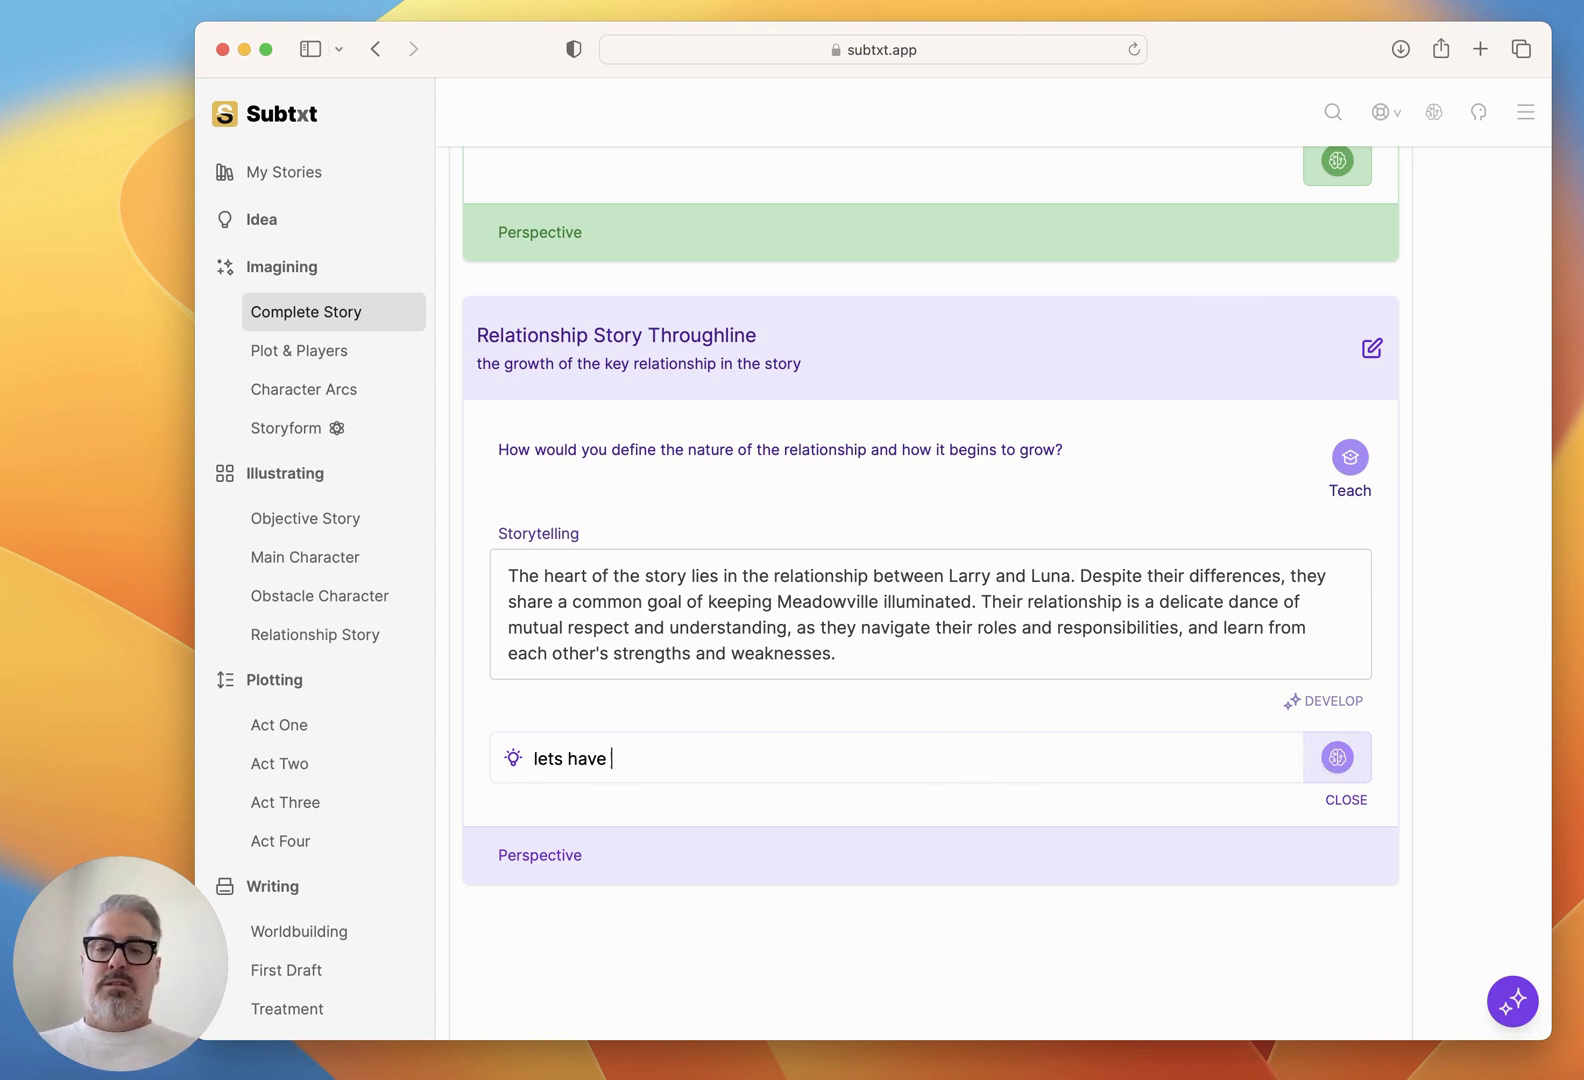
{"action": "type", "text": "them start as best friendswhi"}
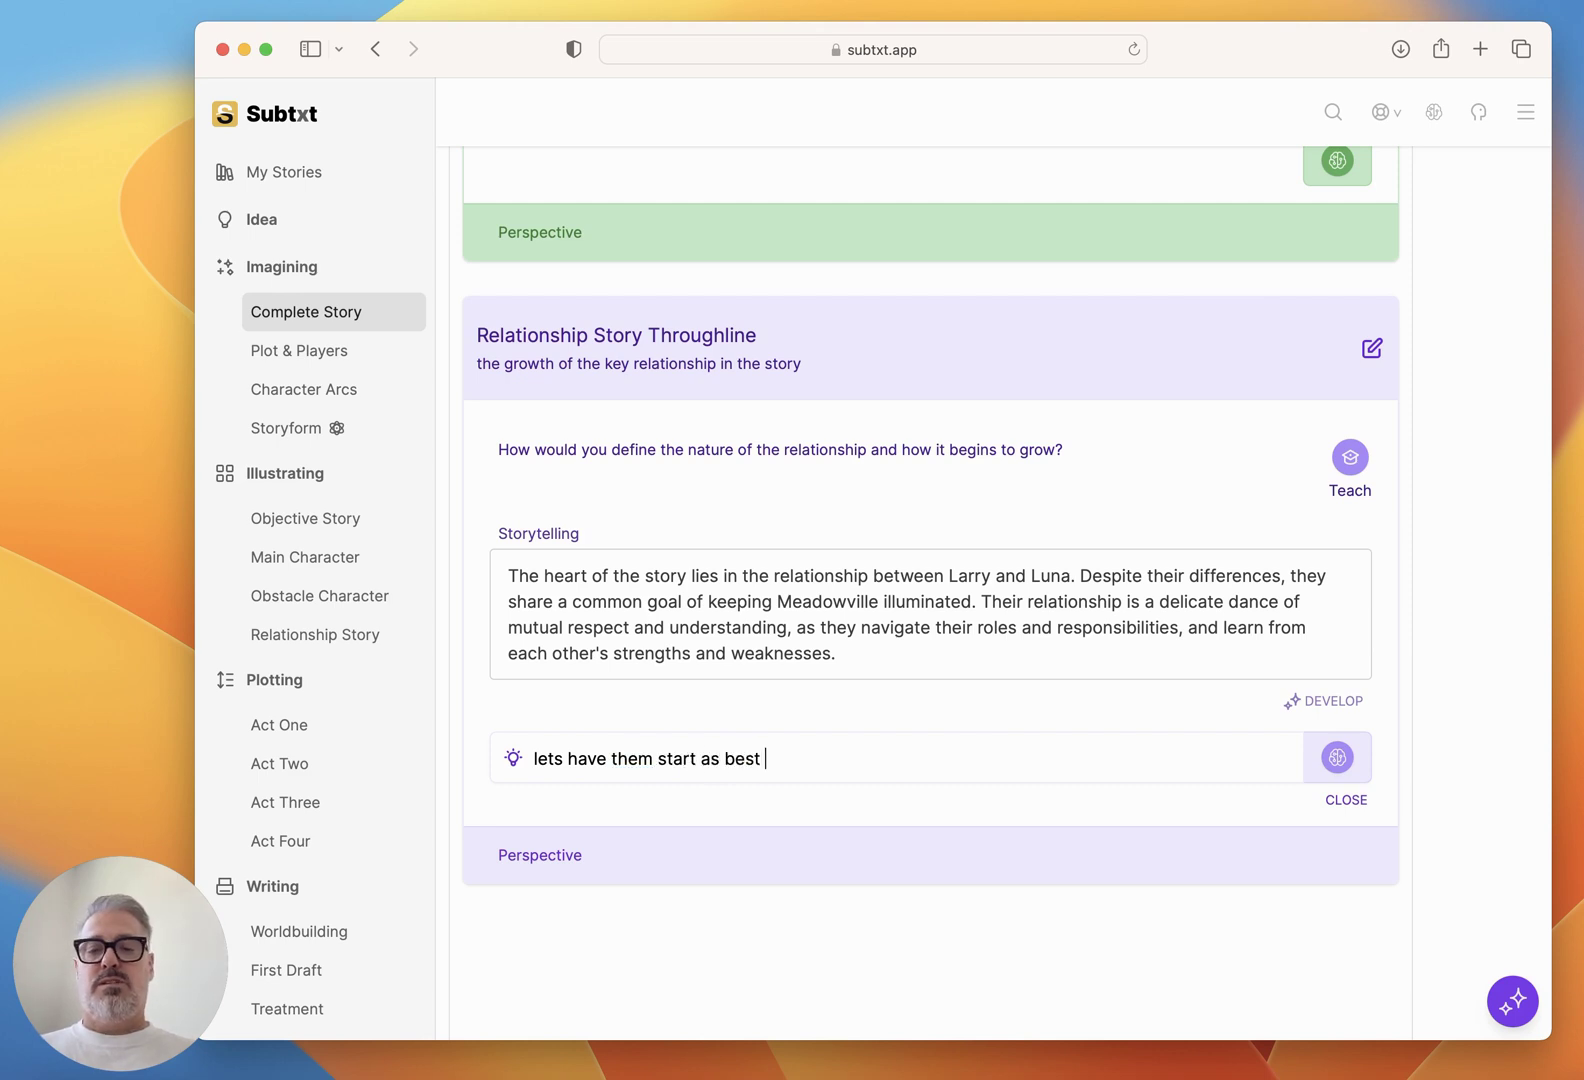
{"action": "key", "text": "BackSpace"}
{"action": "key", "text": "BackSpace"}
{"action": "key", "text": "BackSpace"}
{"action": "type", "text": "which eventa"}
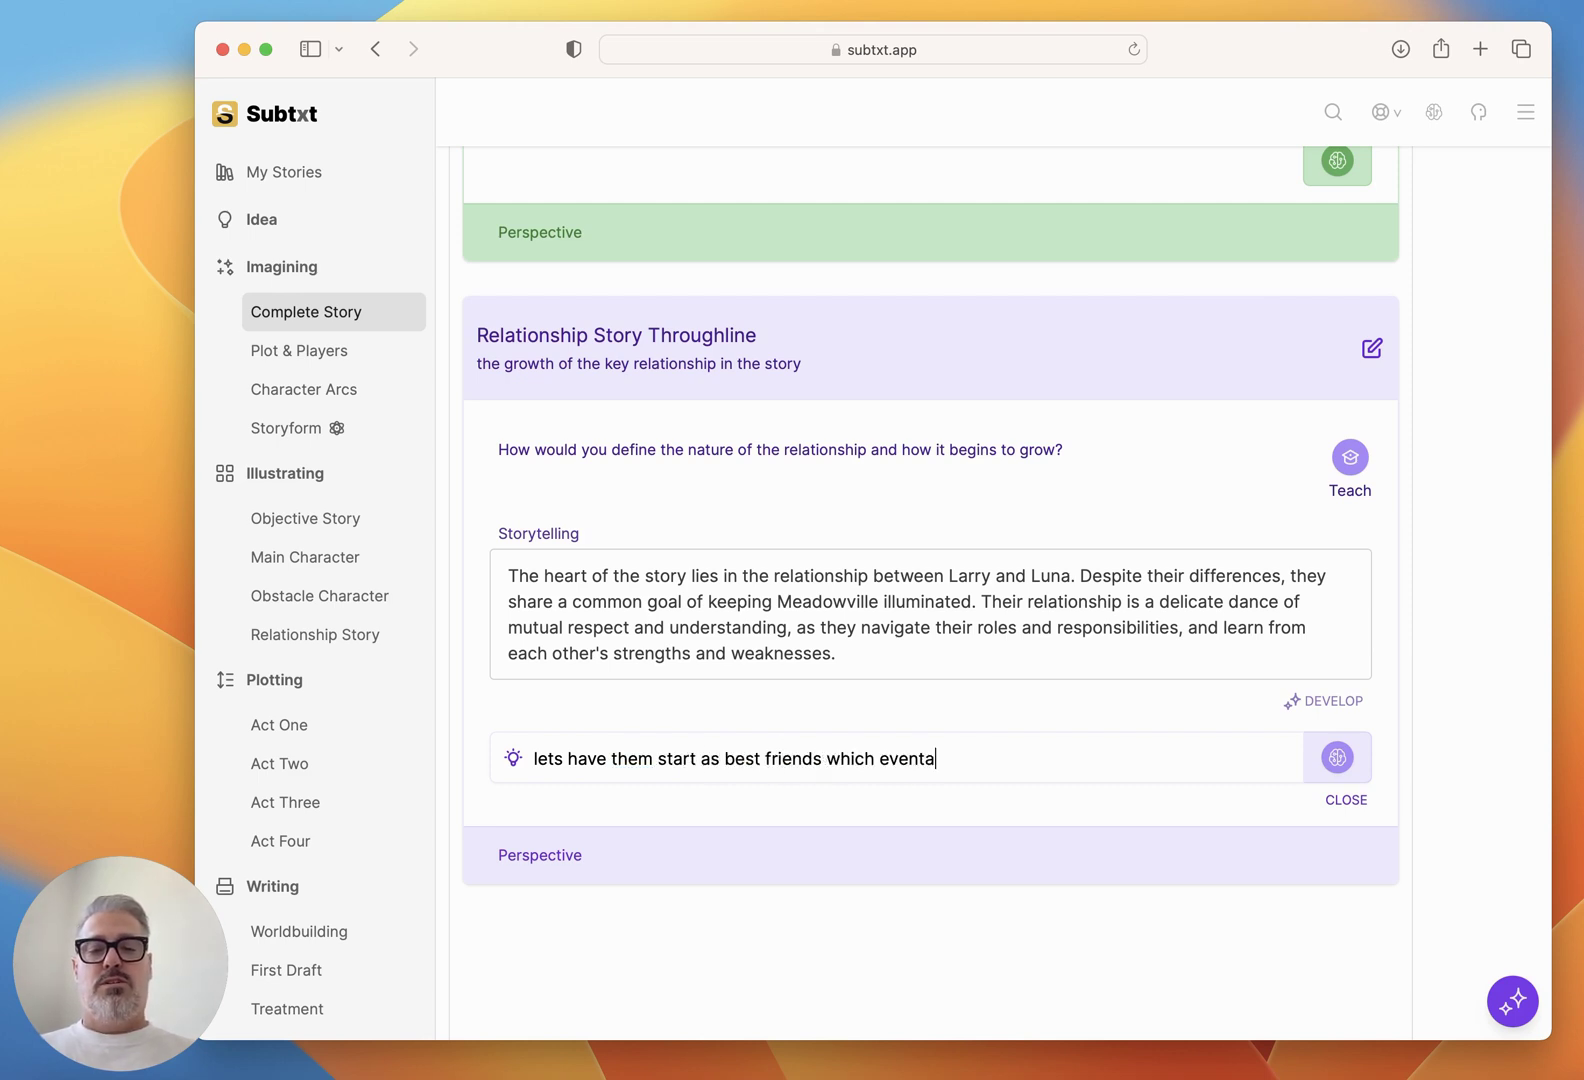
{"action": "key", "text": "BackSpace"}
{"action": "type", "text": "ually strains under the"}
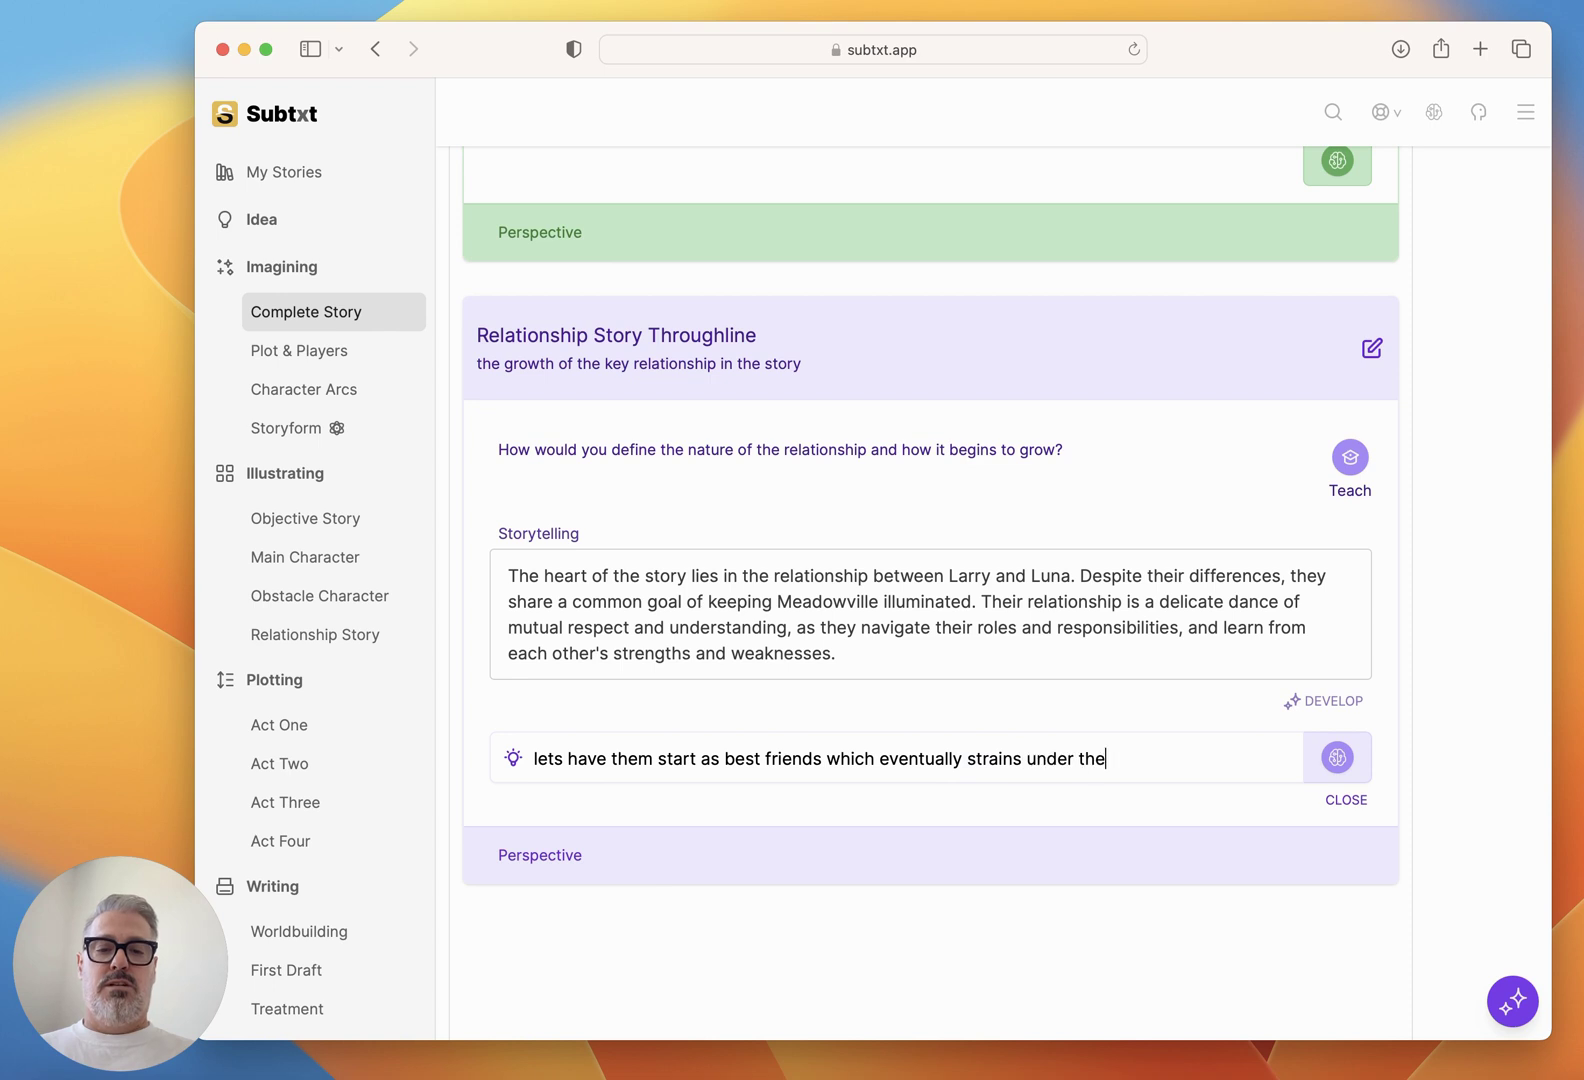
{"action": "type", "text": " pressure of tryi"}
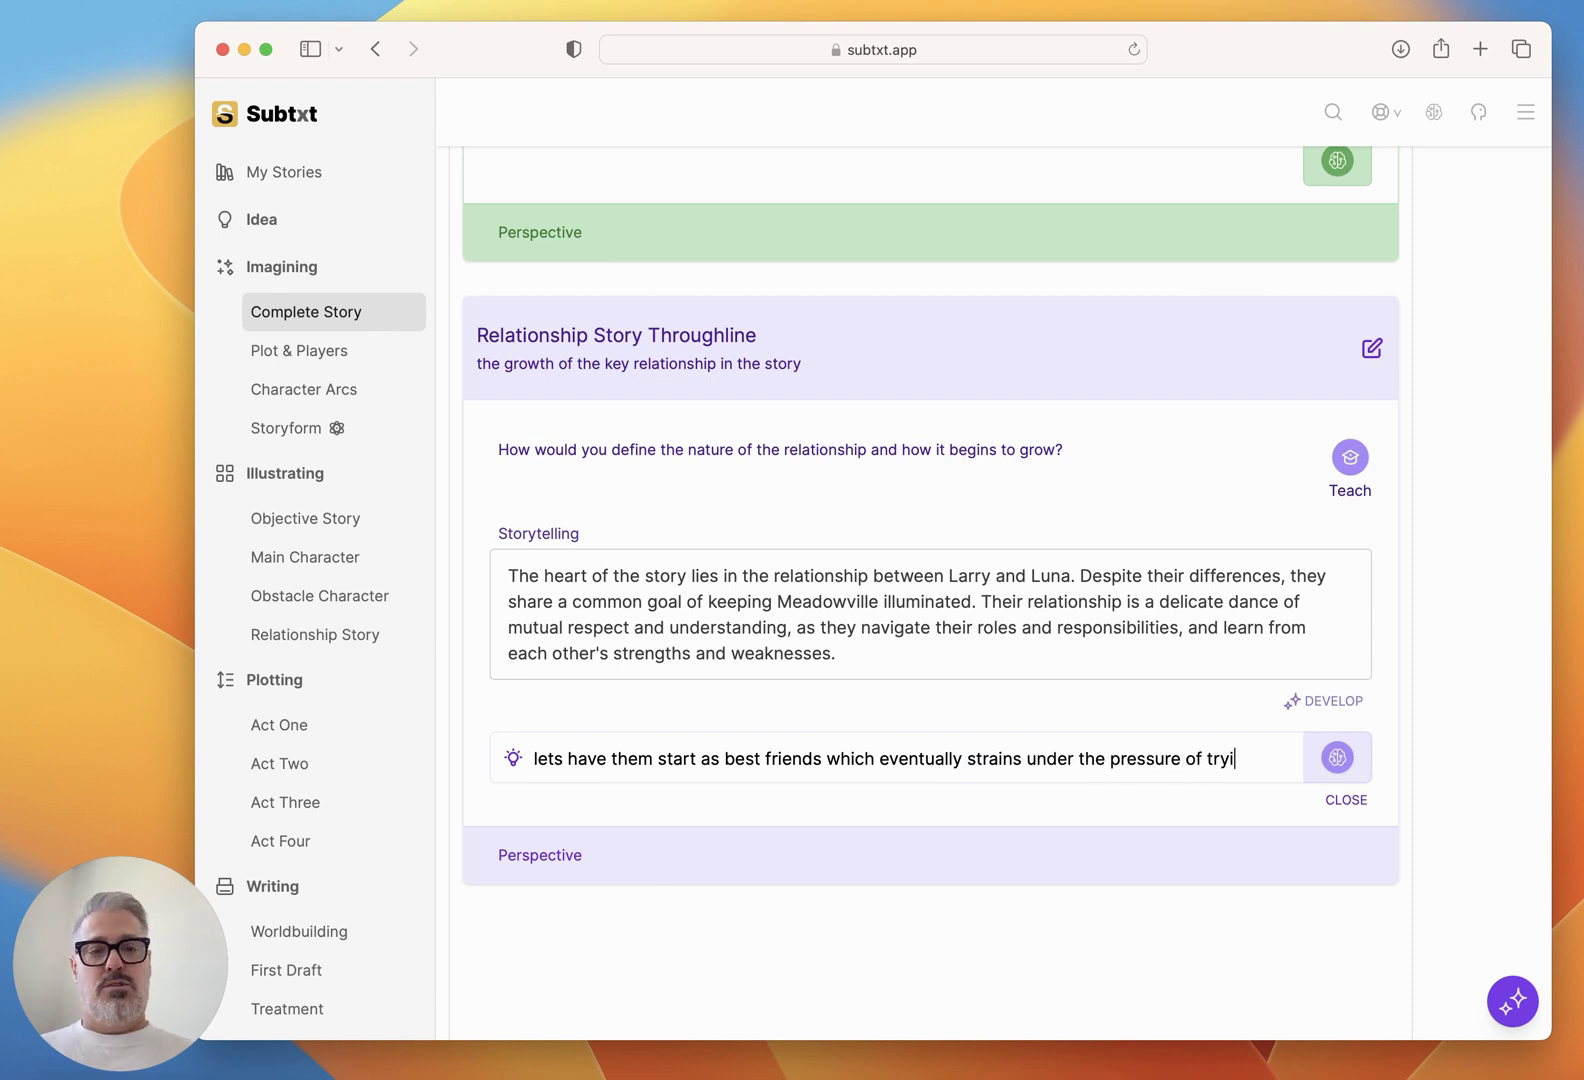
{"action": "type", "text": "ng to match up with one another"}
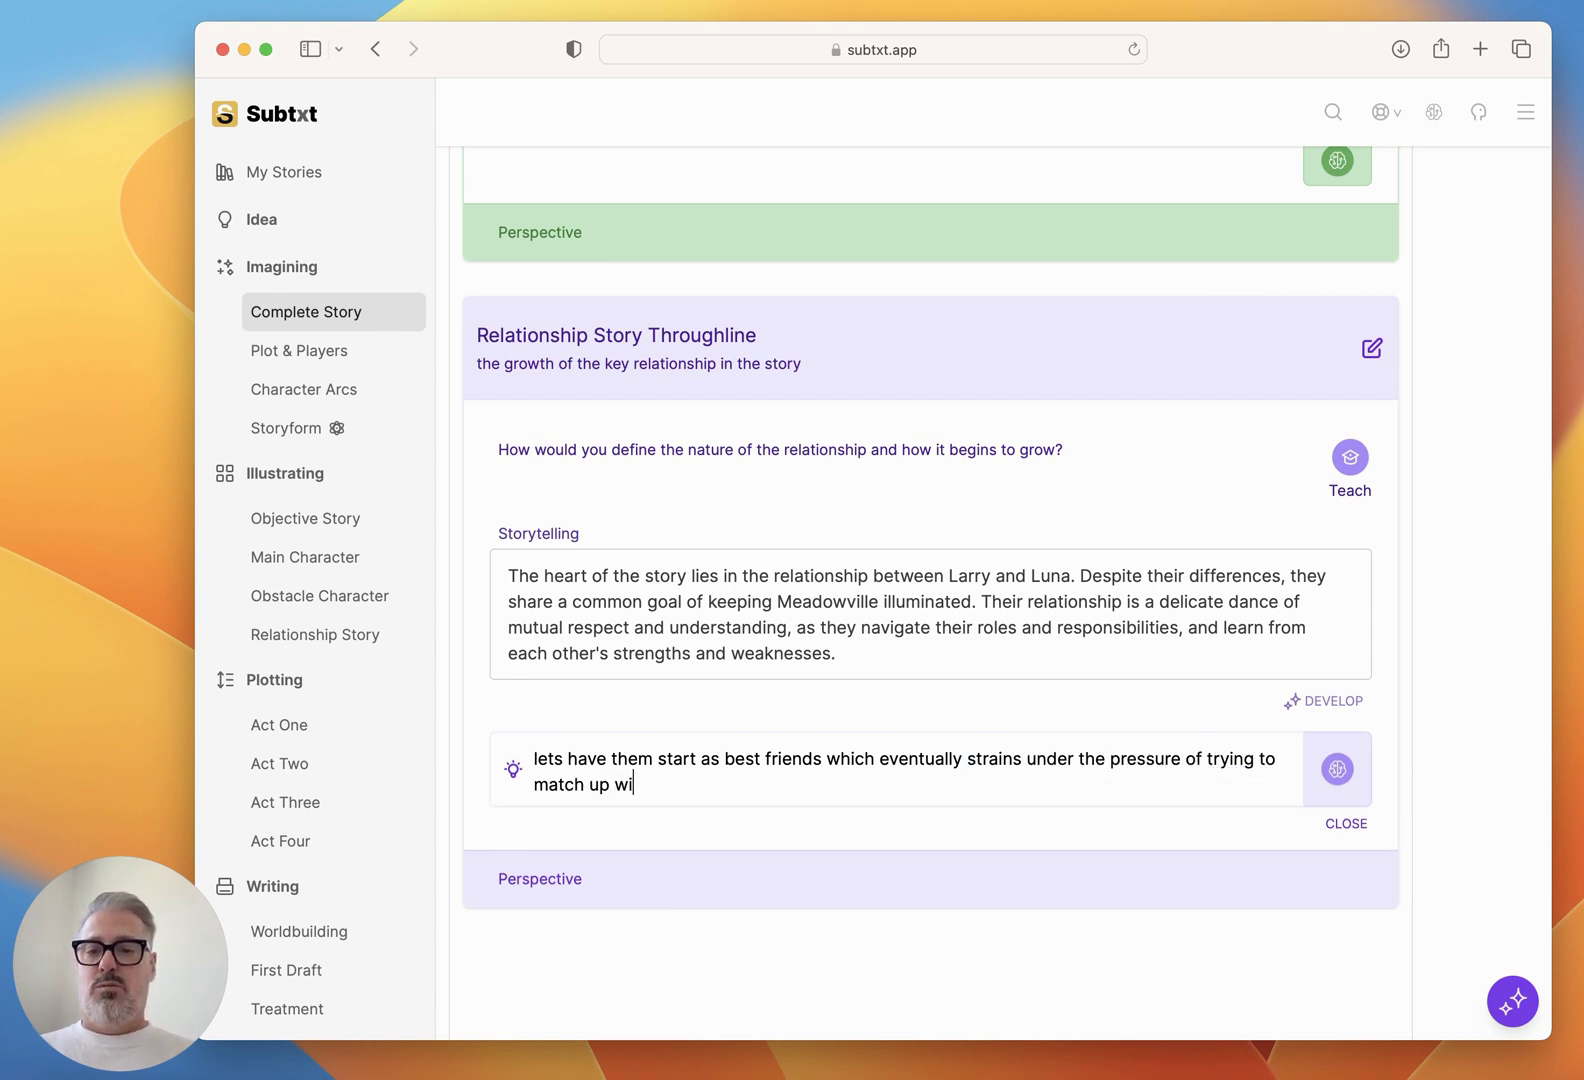
{"action": "key", "text": "Return"}
{"action": "scroll", "coordinate": [1122, 665], "scroll_direction": "down", "scroll_amount": 2}
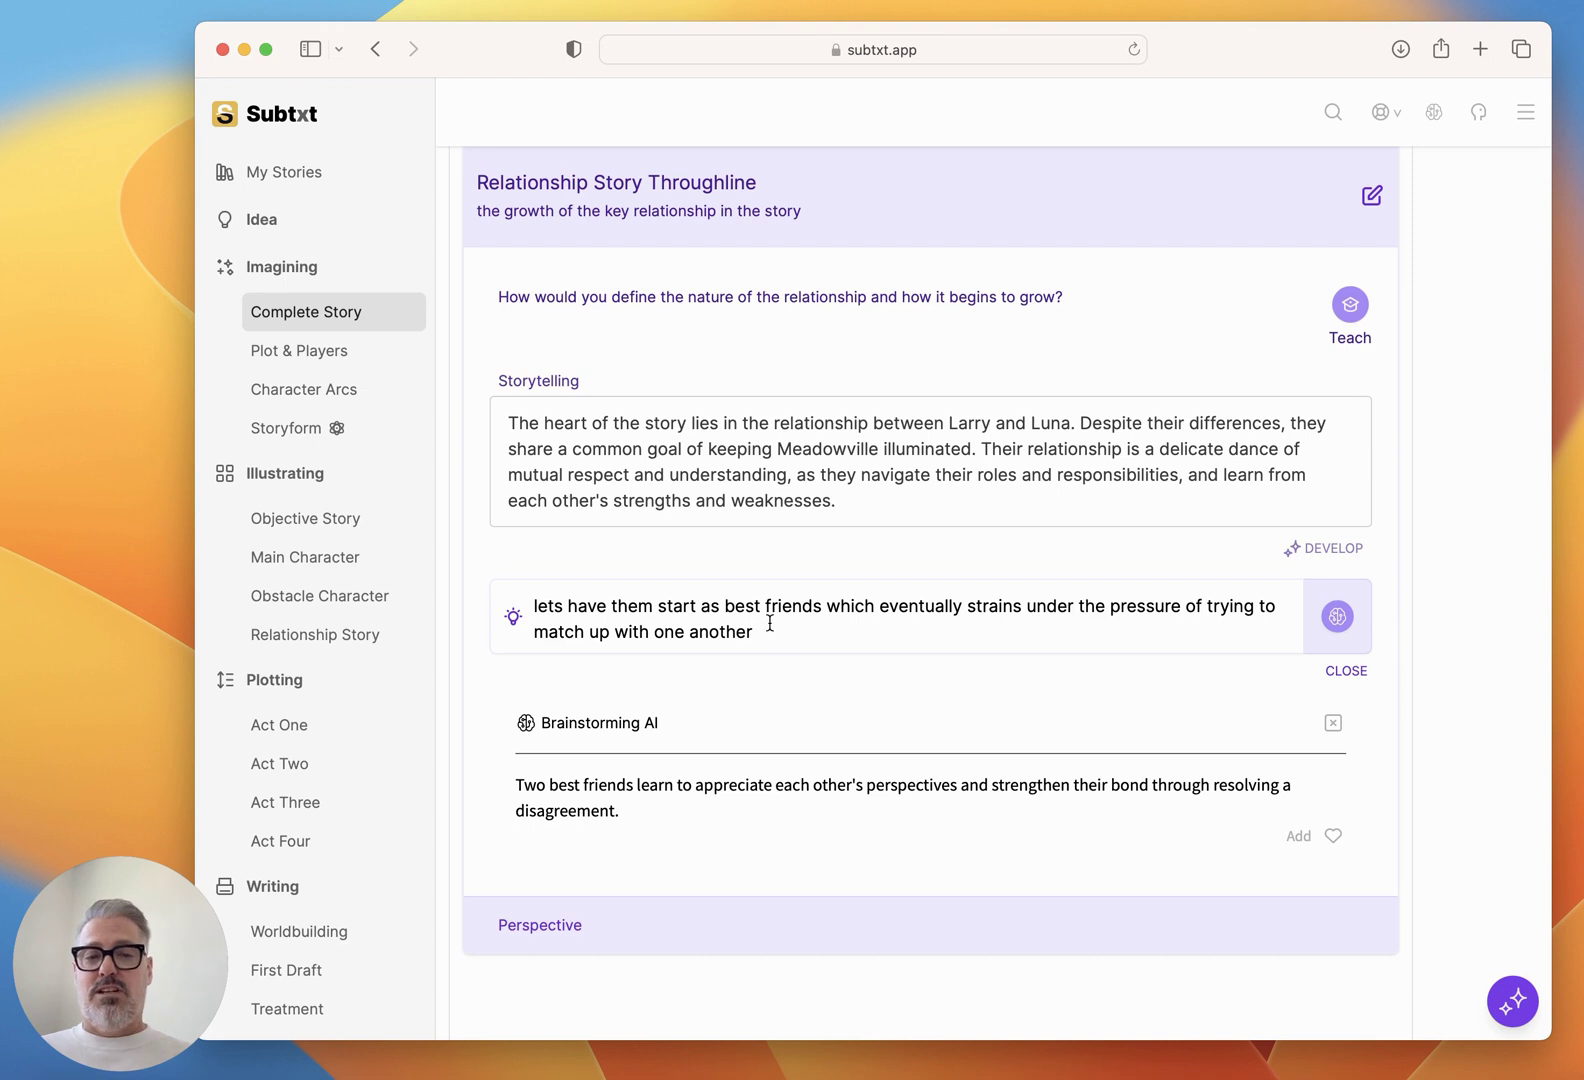
{"action": "left_click", "coordinate": [1353, 638]}
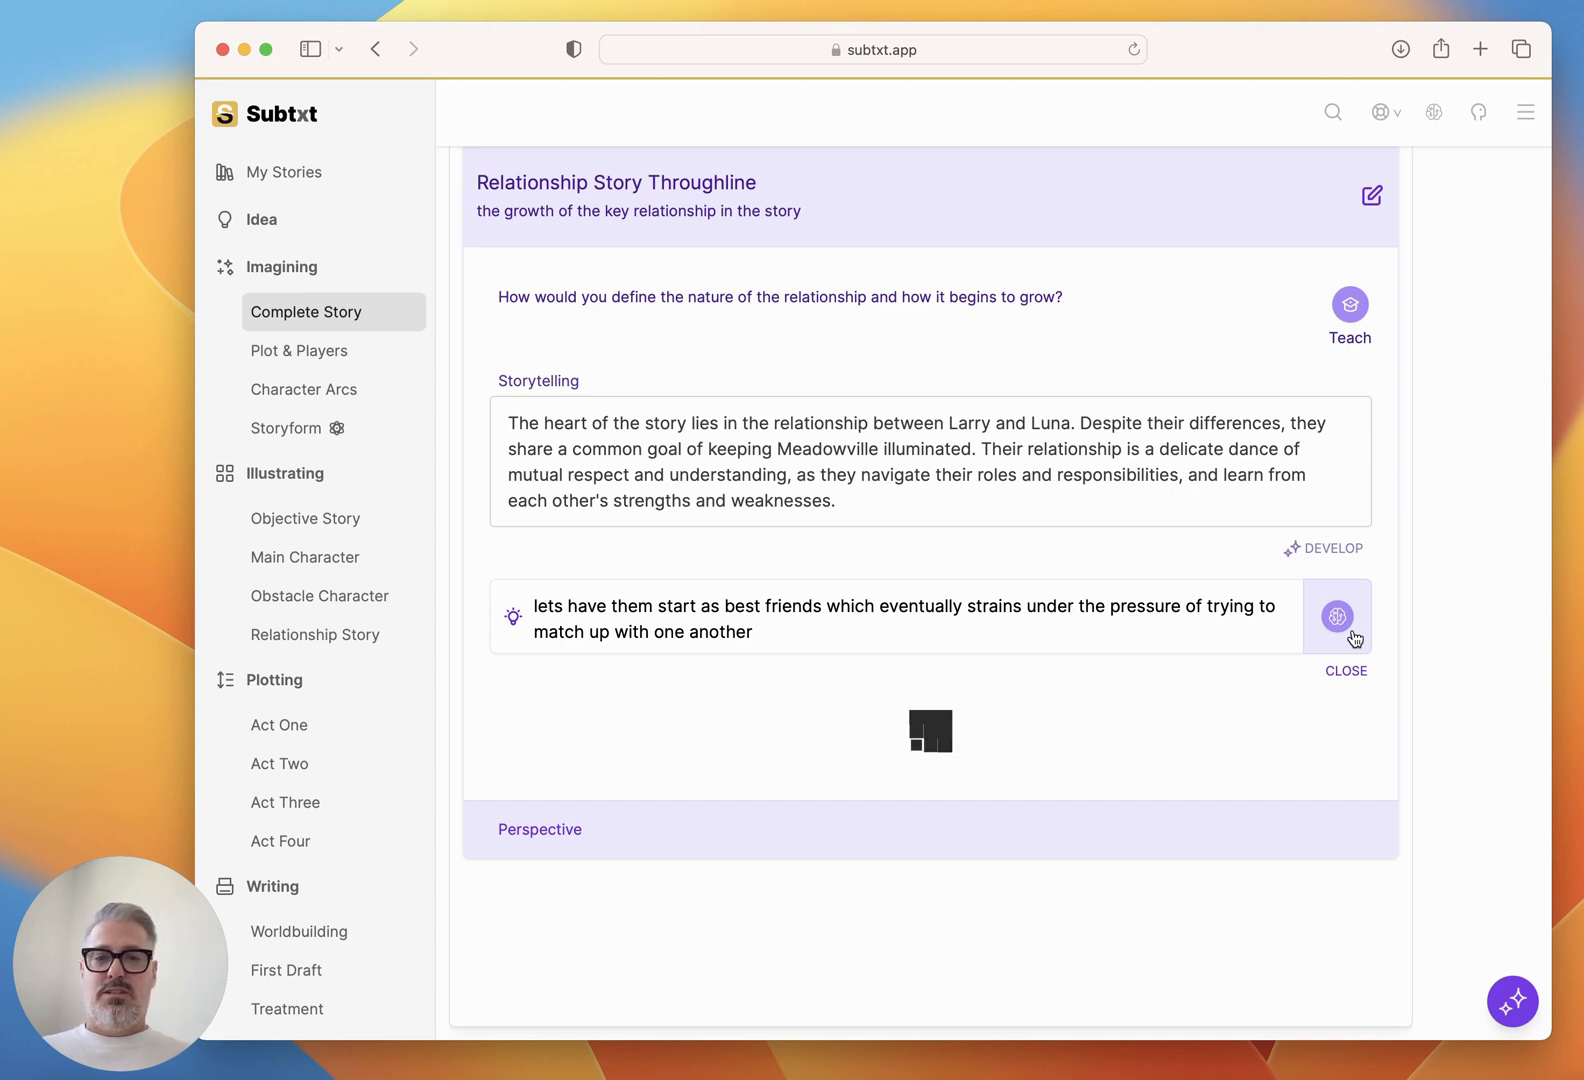
{"action": "scroll", "coordinate": [650, 644], "scroll_direction": "down", "scroll_amount": 3}
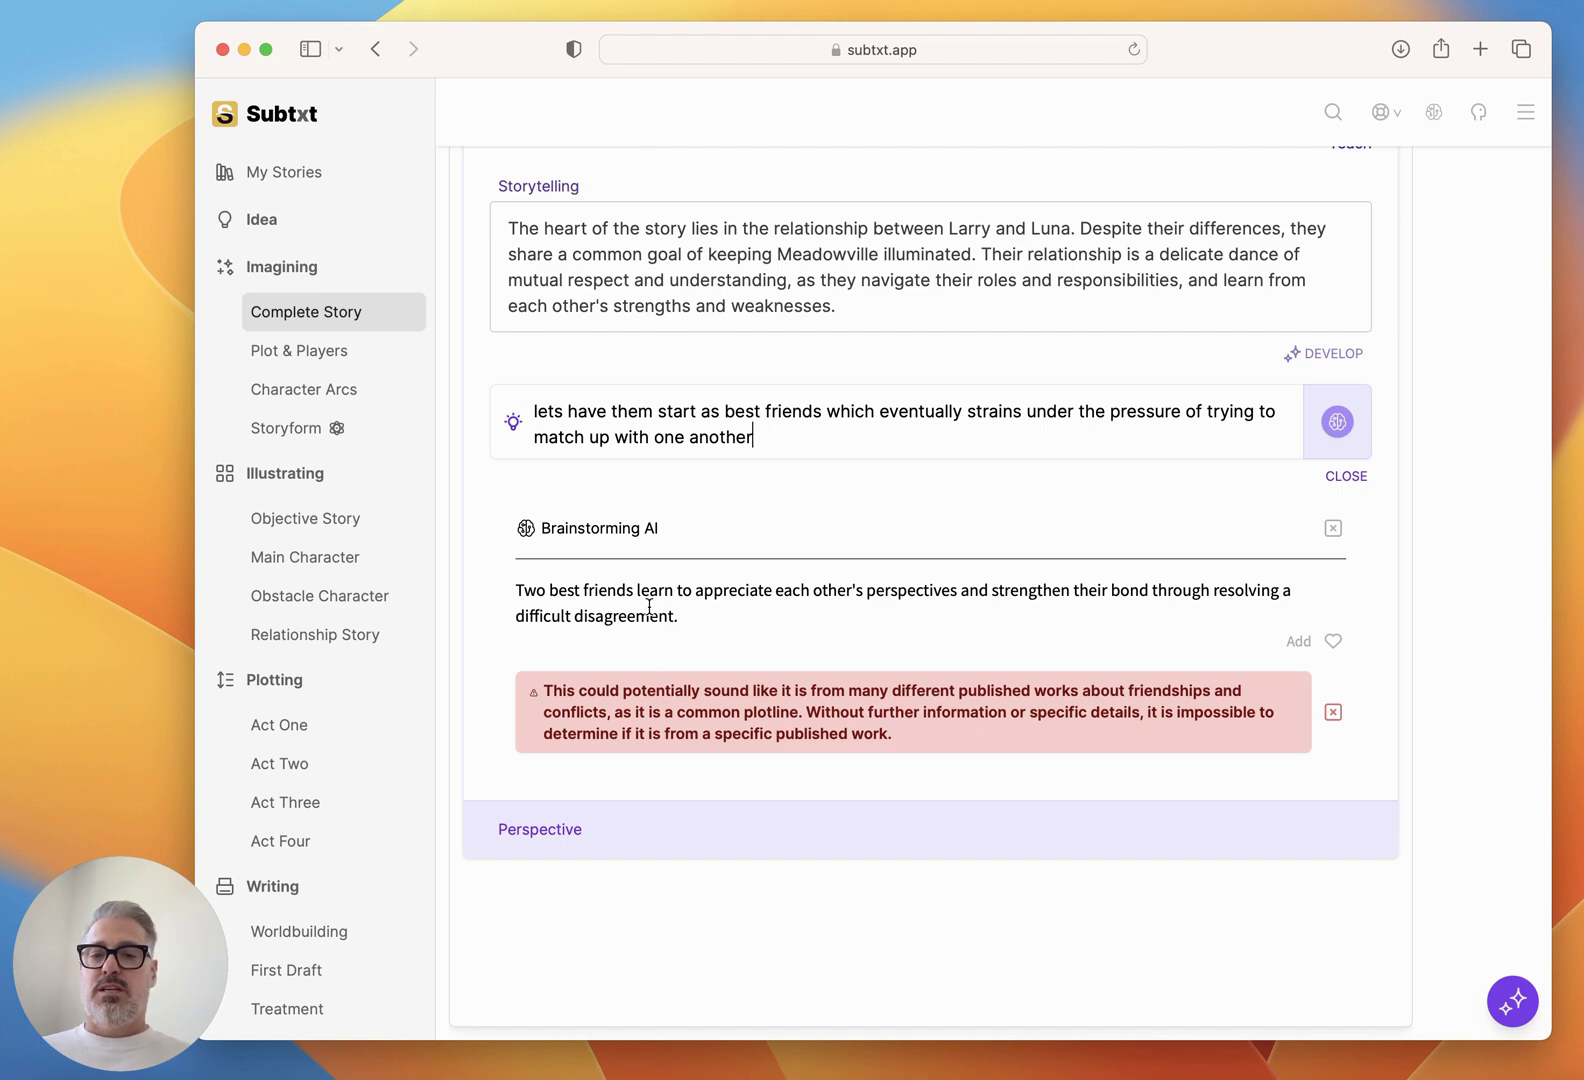
Replace everything after the first storytelling sentence with "They both start out as really close friends who love spending time together and bringing light to everyone, but as".
{"action": "scroll", "coordinate": [749, 541], "scroll_direction": "up", "scroll_amount": 5}
{"action": "left_click_drag", "start_coordinate": [843, 576], "coordinate": [1081, 497]}
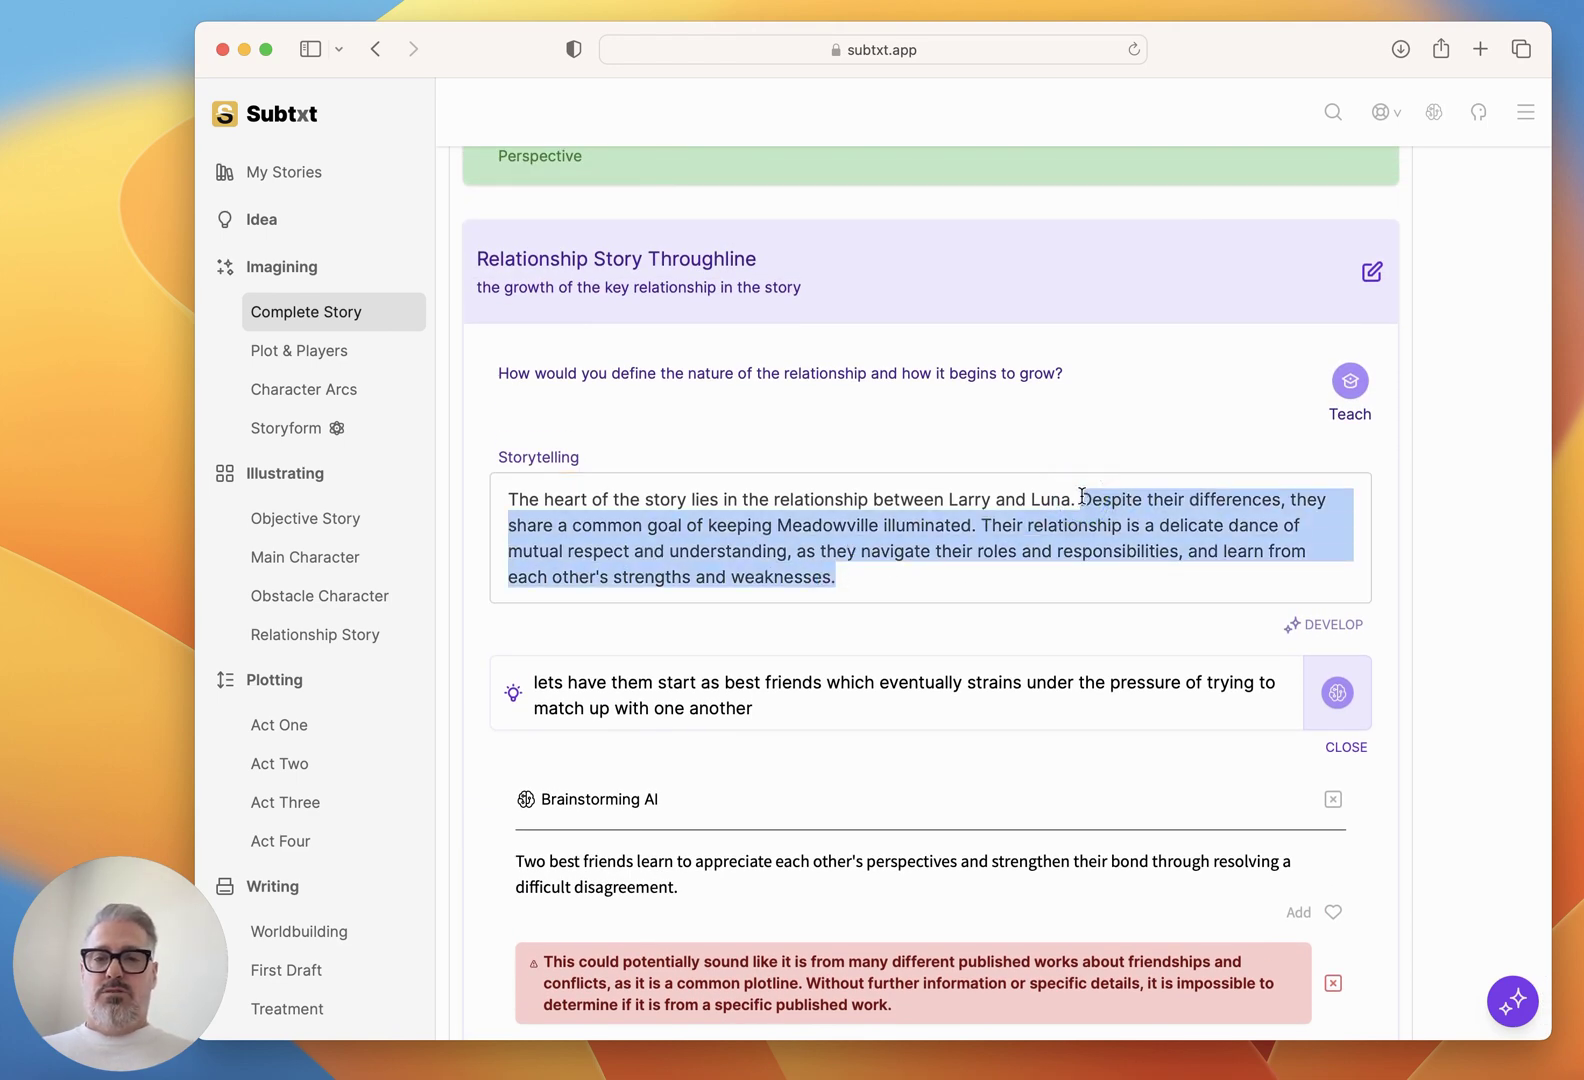
{"action": "type", "text": "They both start out as re"}
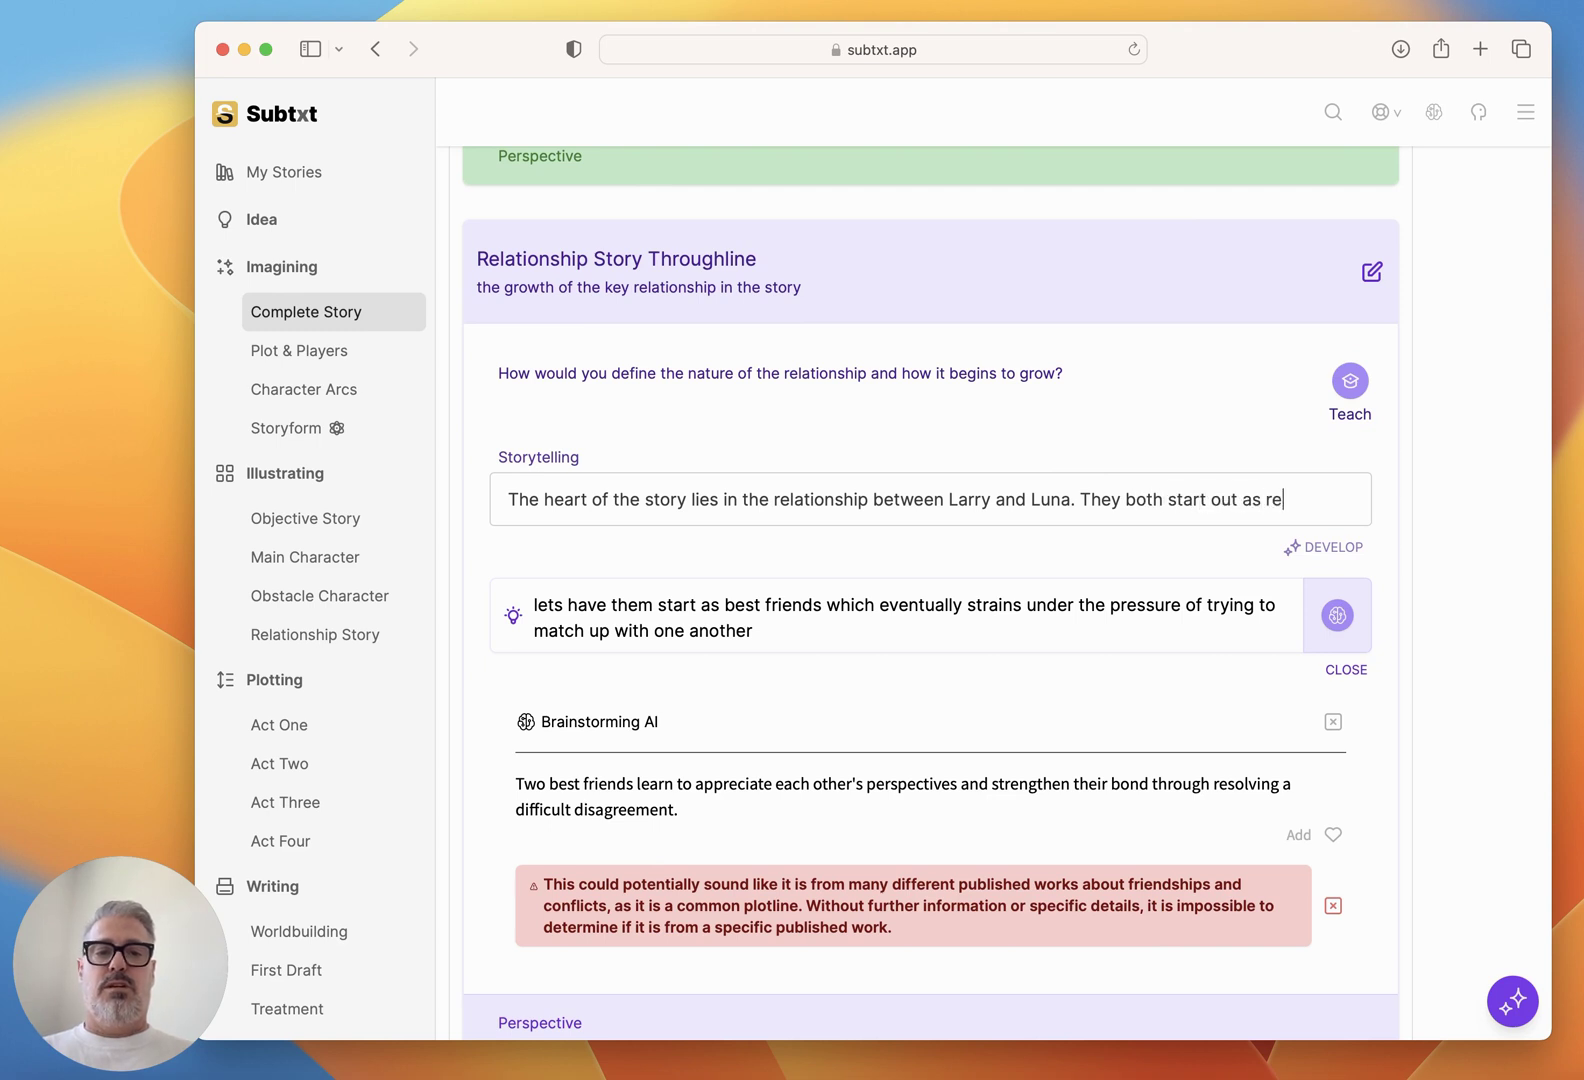
{"action": "type", "text": "ally close friends who "}
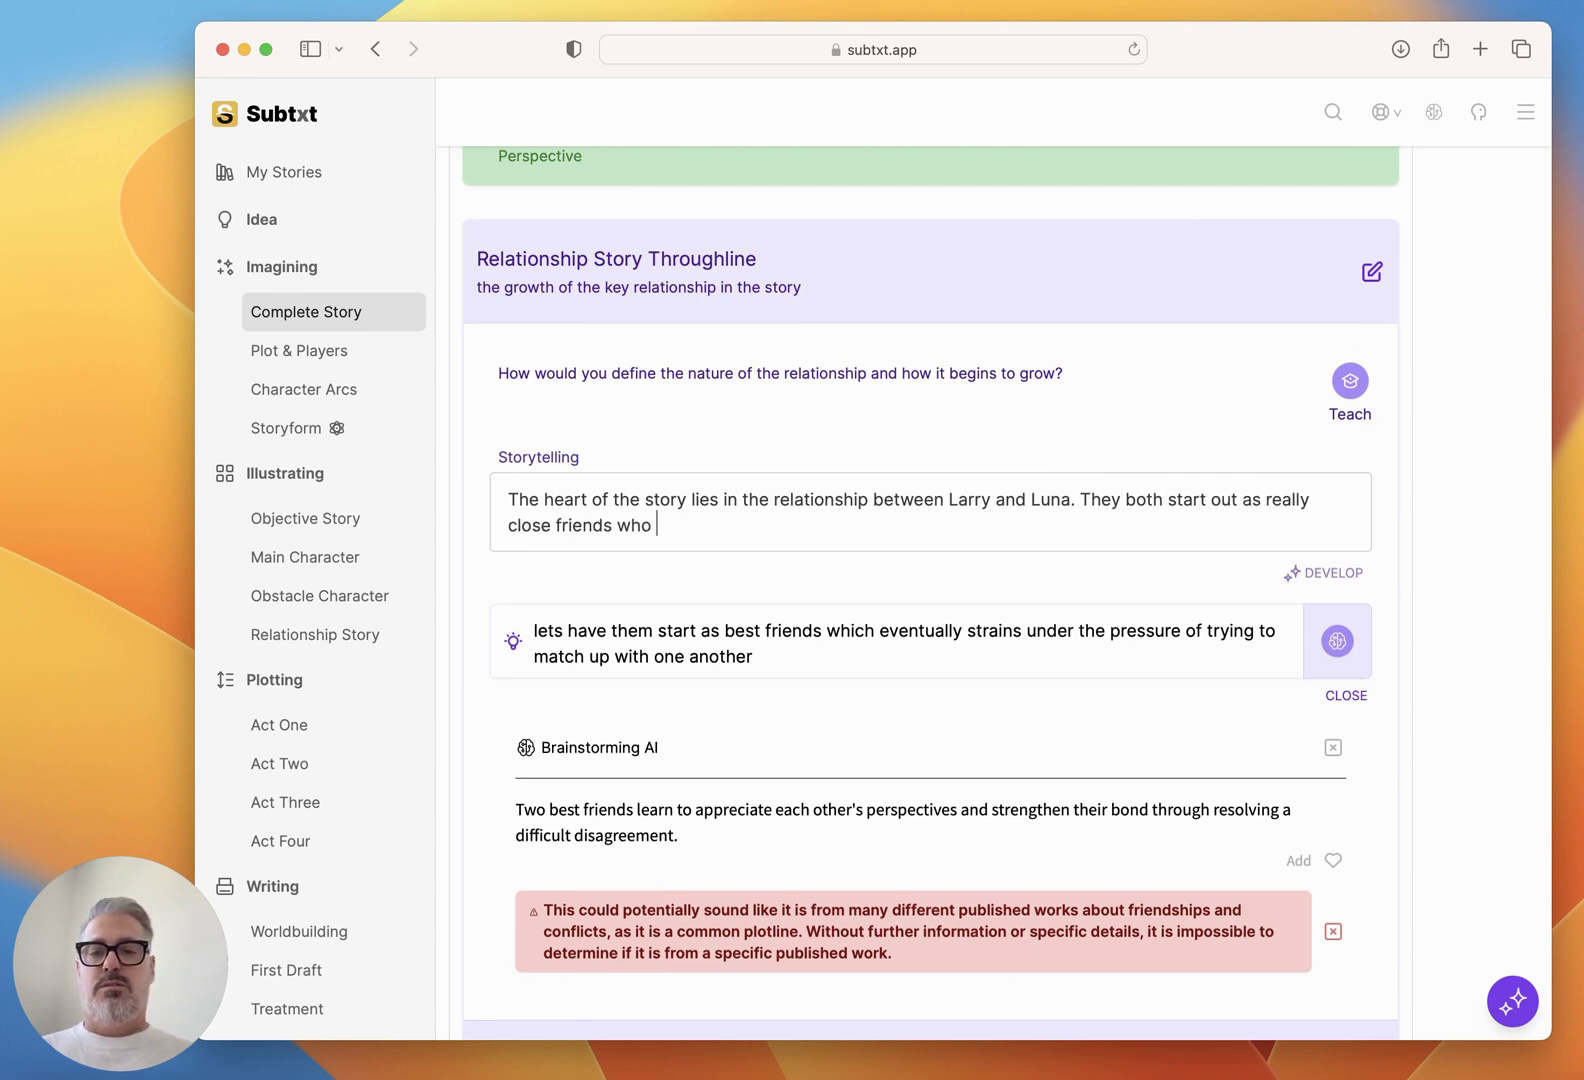
{"action": "type", "text": "love spending time toge"}
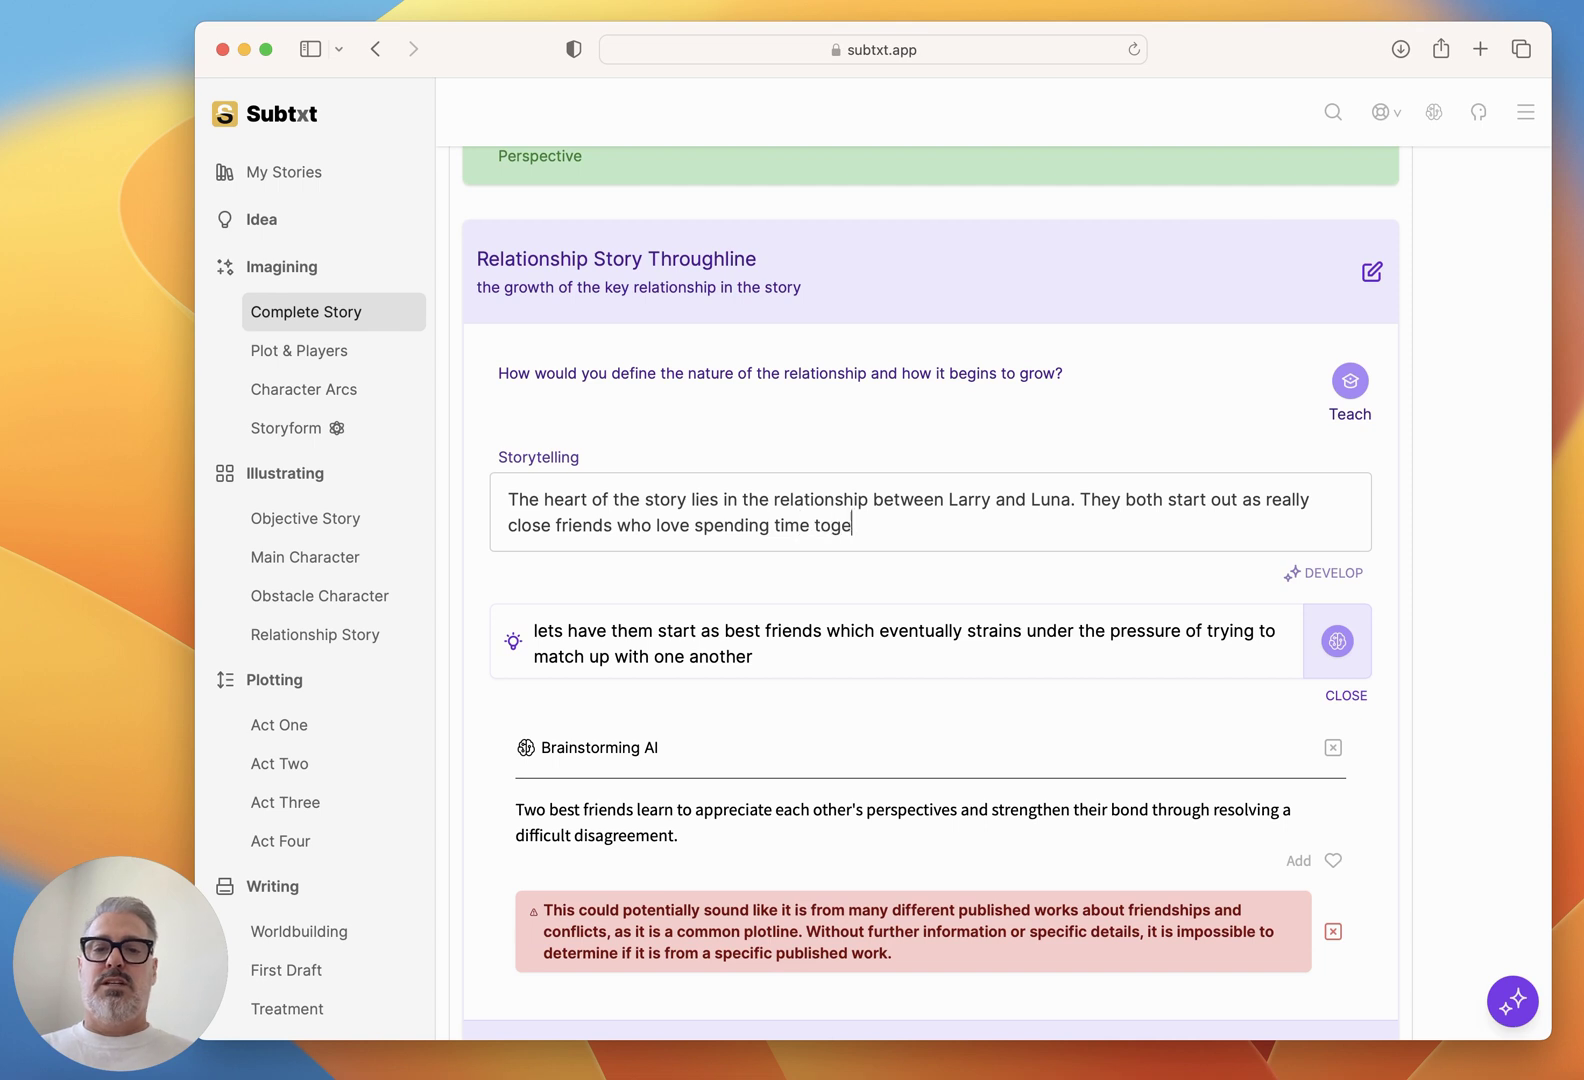
{"action": "type", "text": "ther and bring "}
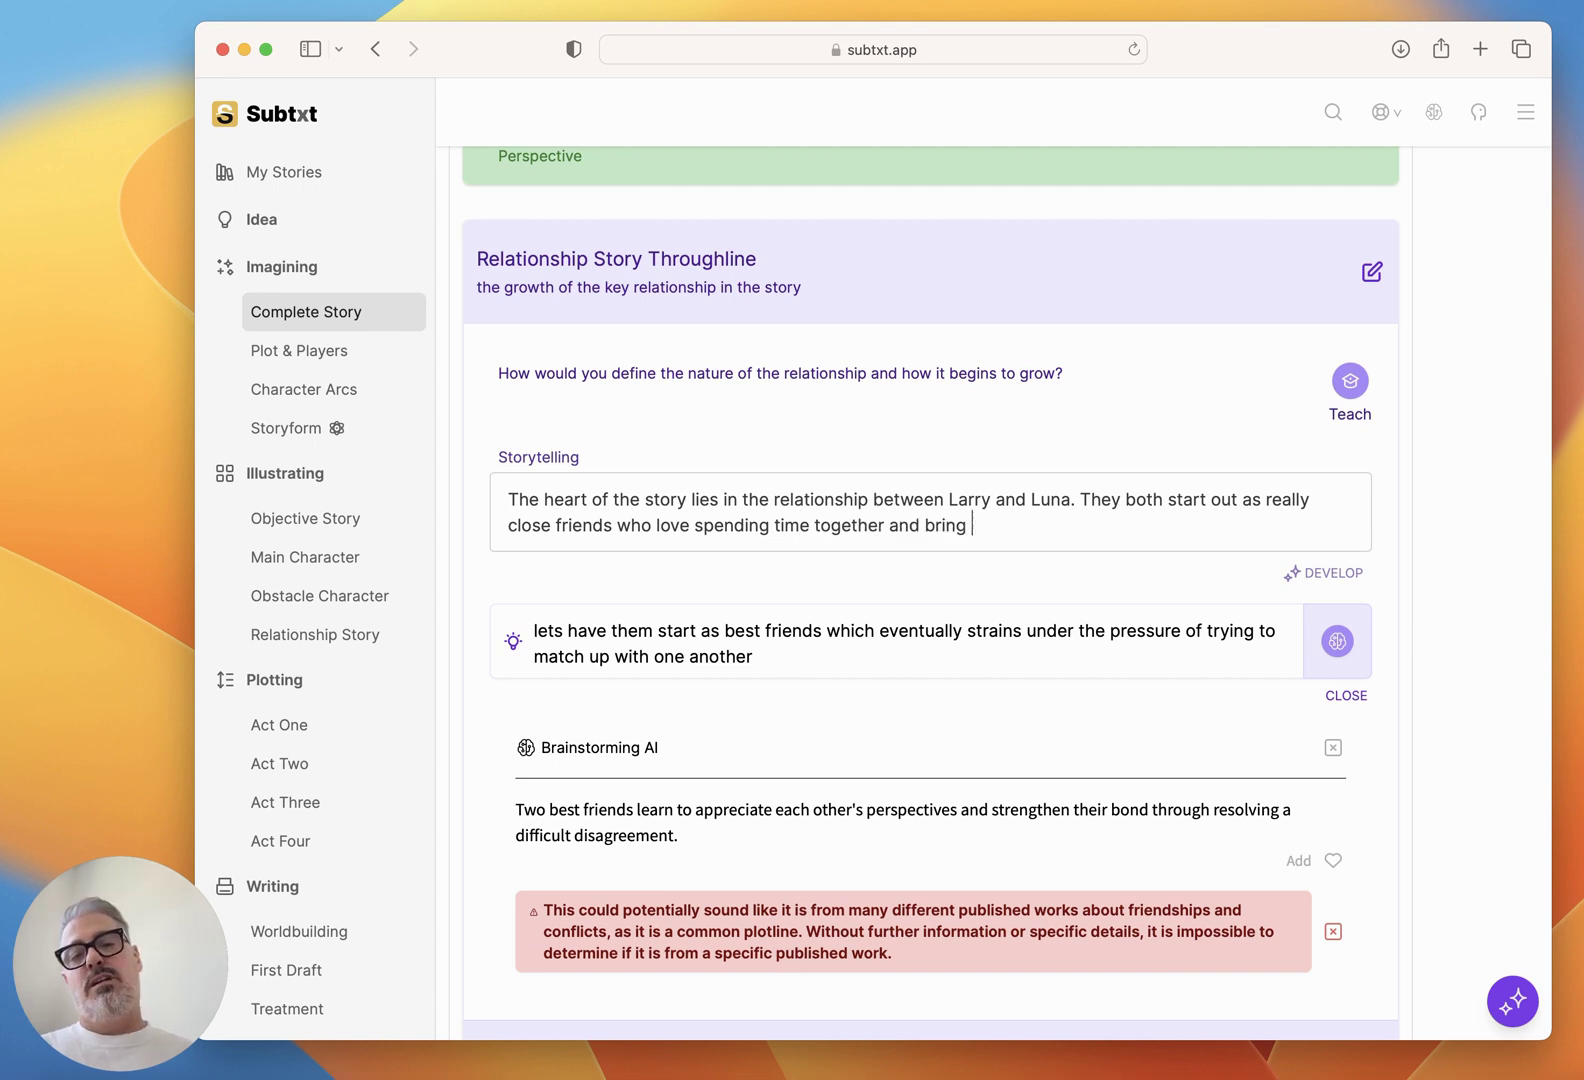
{"action": "type", "text": "ing light to everyone, but as t"}
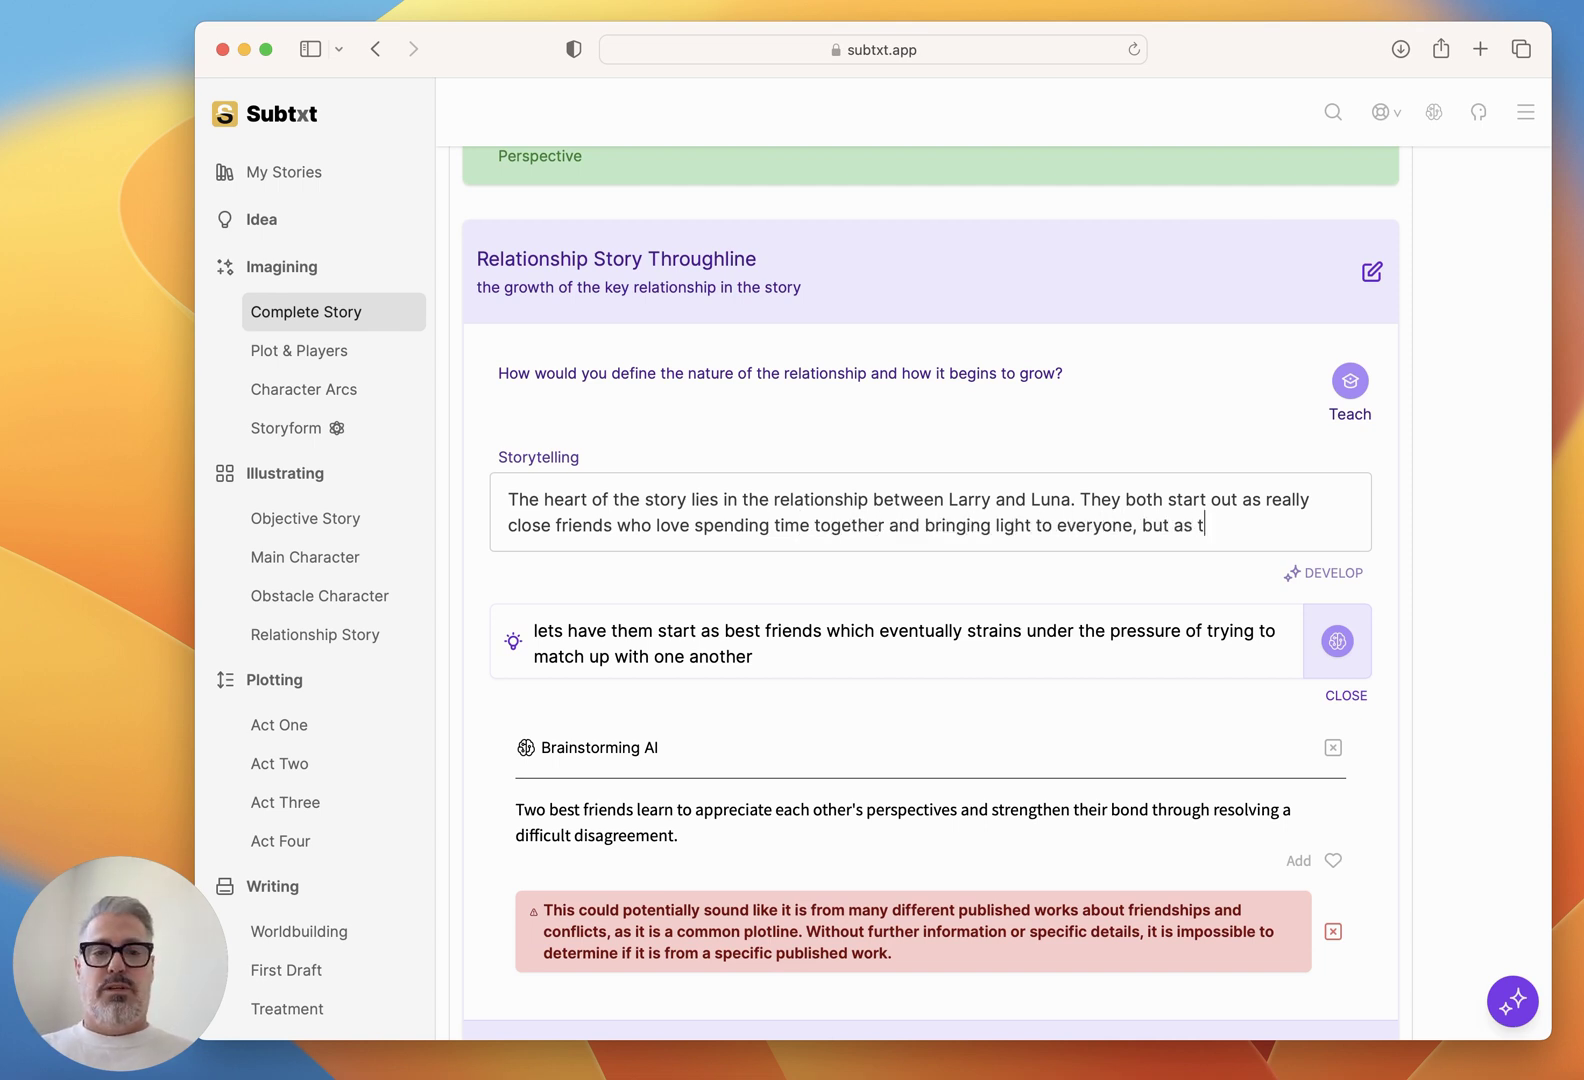
Continue the relationship storytelling with "they grow and mature they find themselves not really relating as much, and begin".
{"action": "type", "text": "hey grow and mature "}
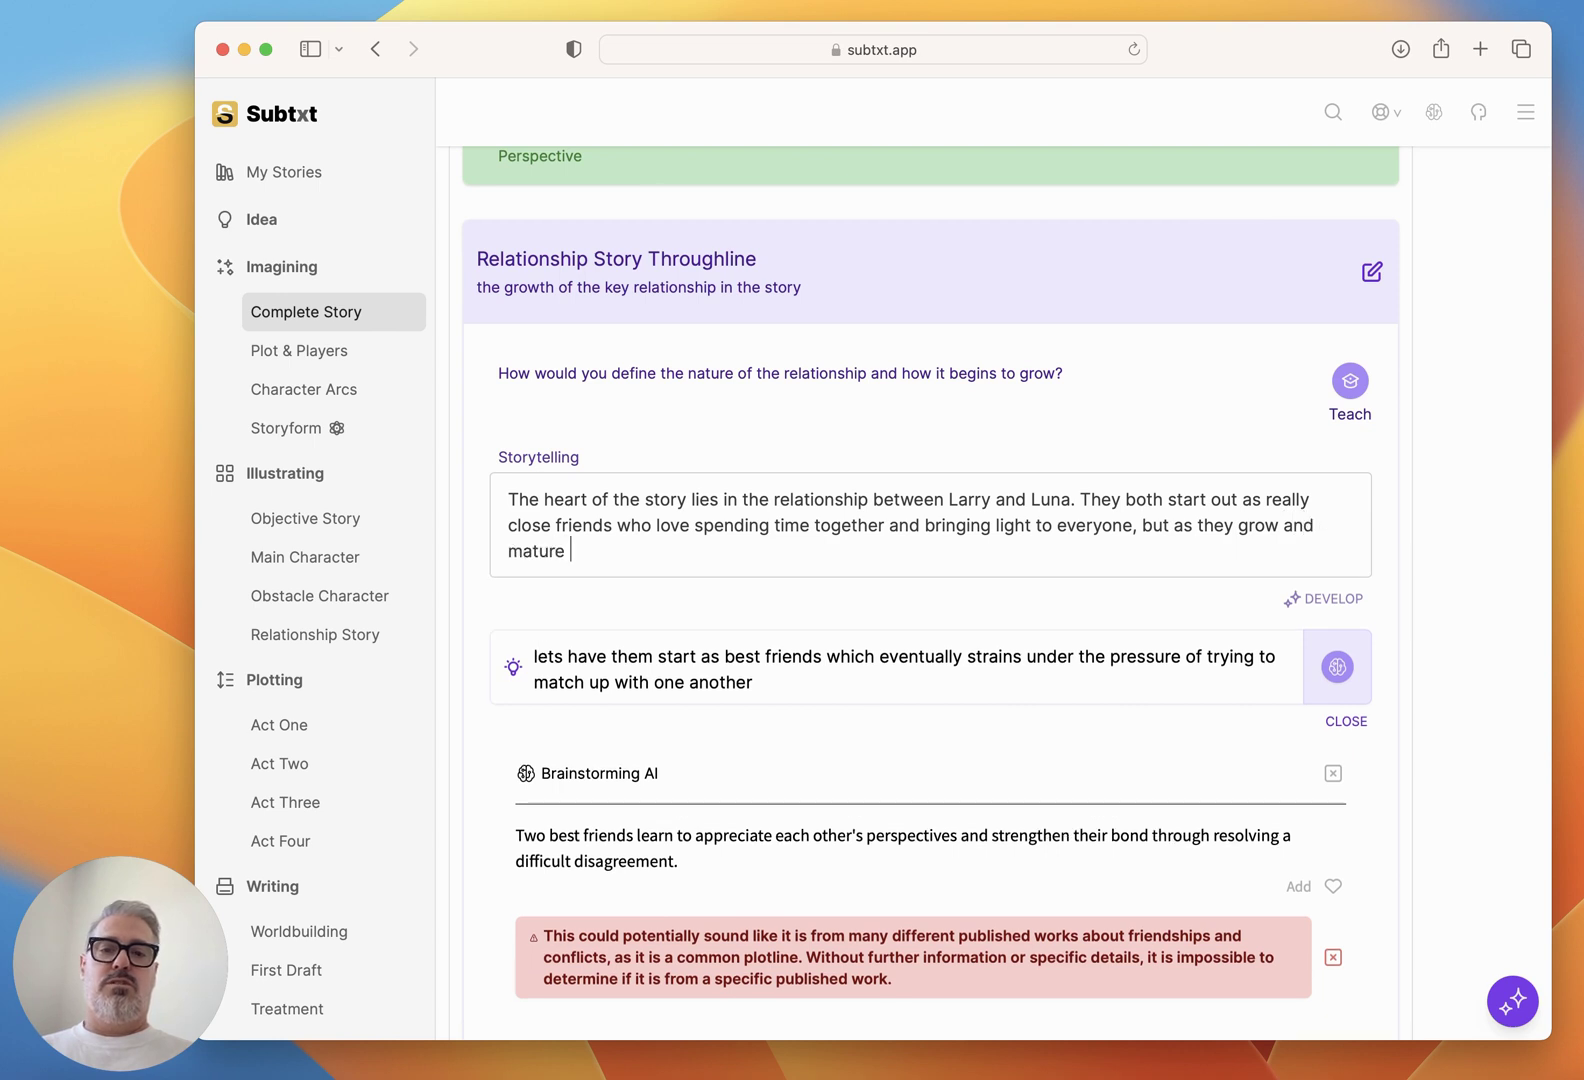
{"action": "type", "text": "they find themselves not re"}
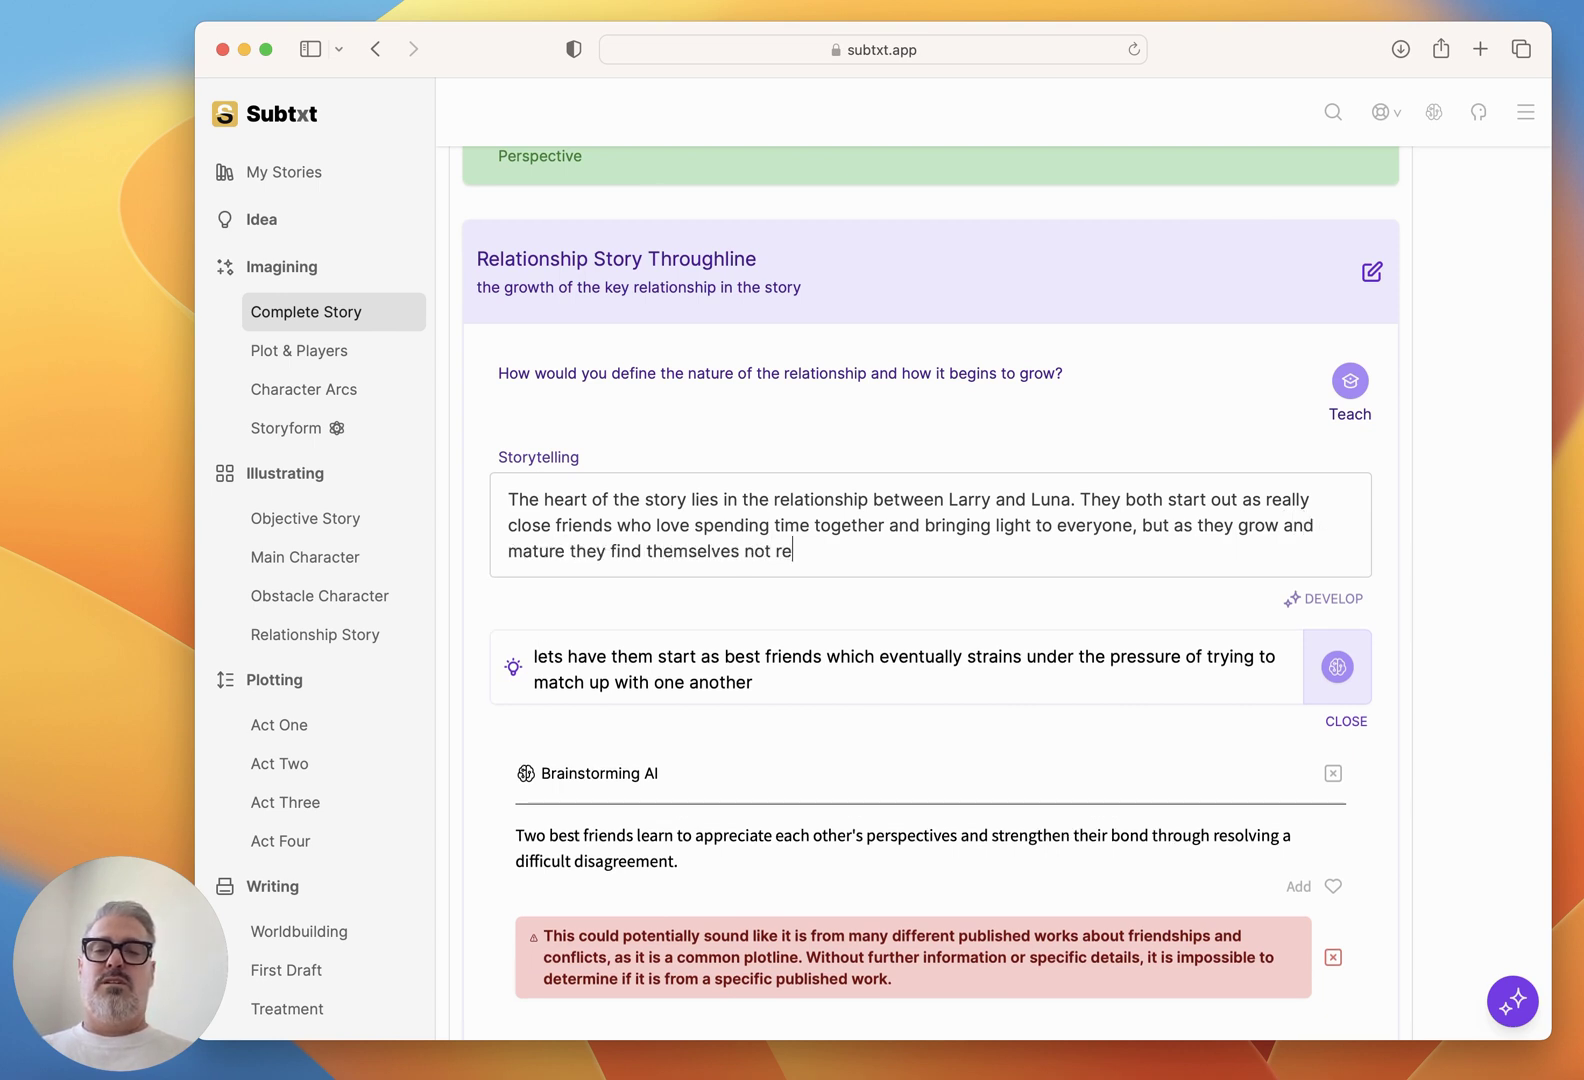
{"action": "type", "text": "ally relating "}
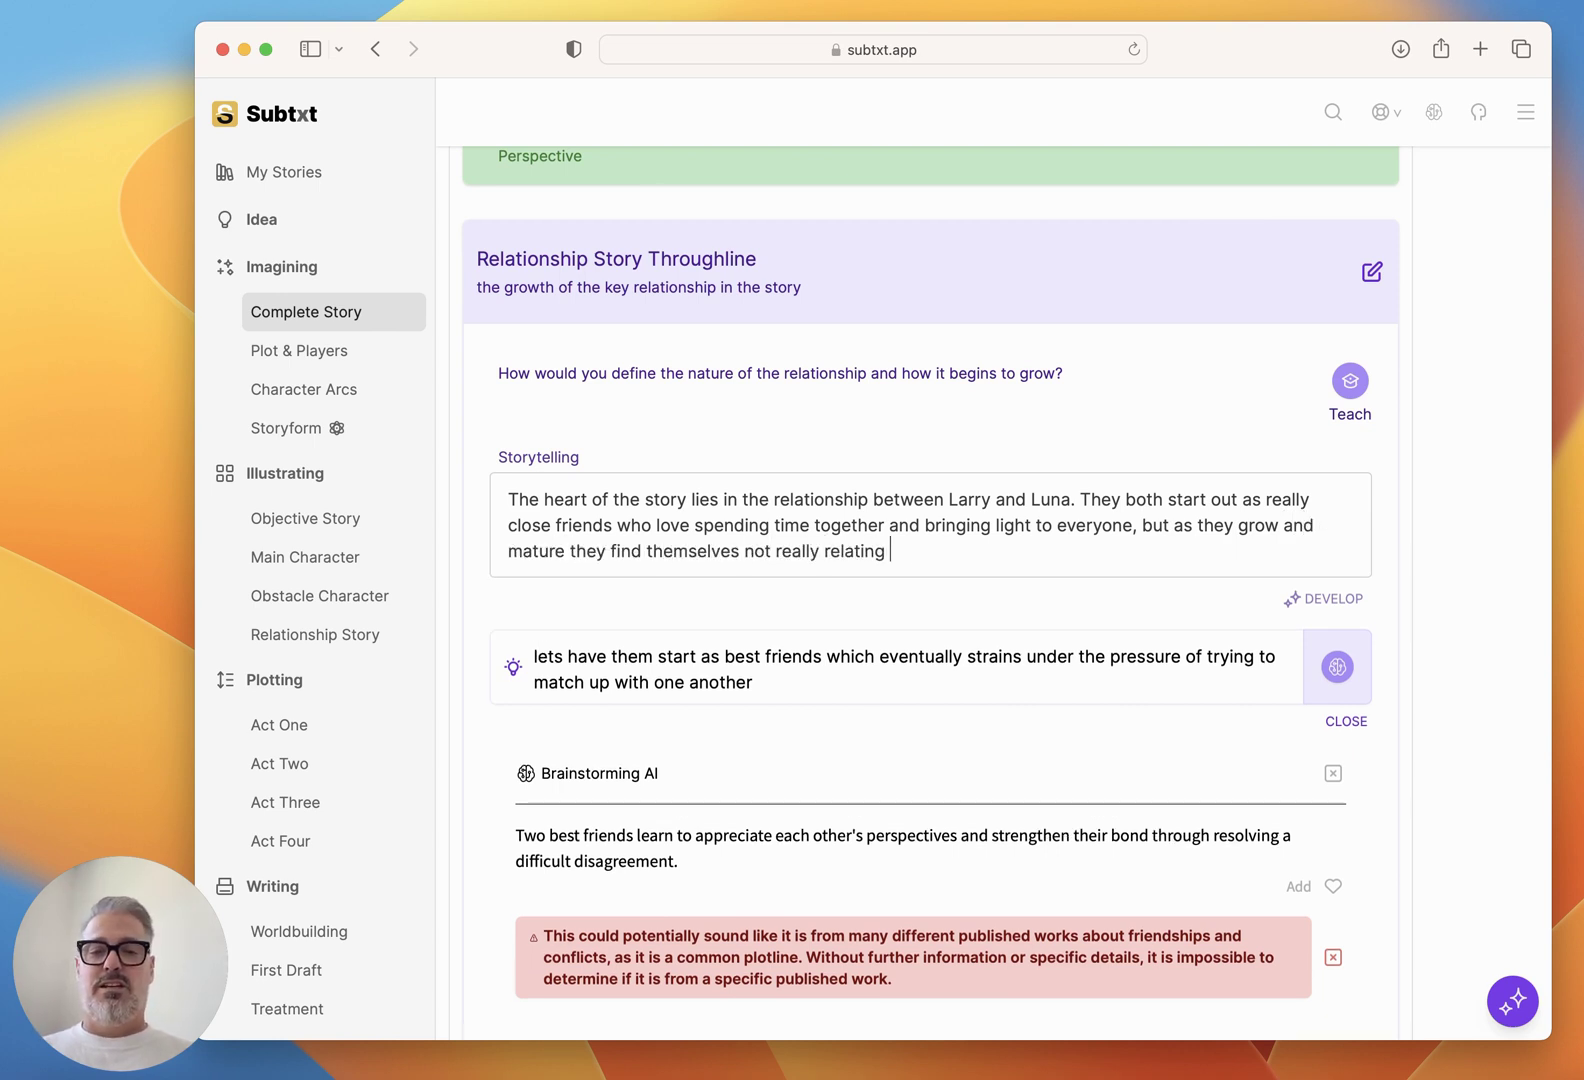
{"action": "type", "text": "as much, and begin t"}
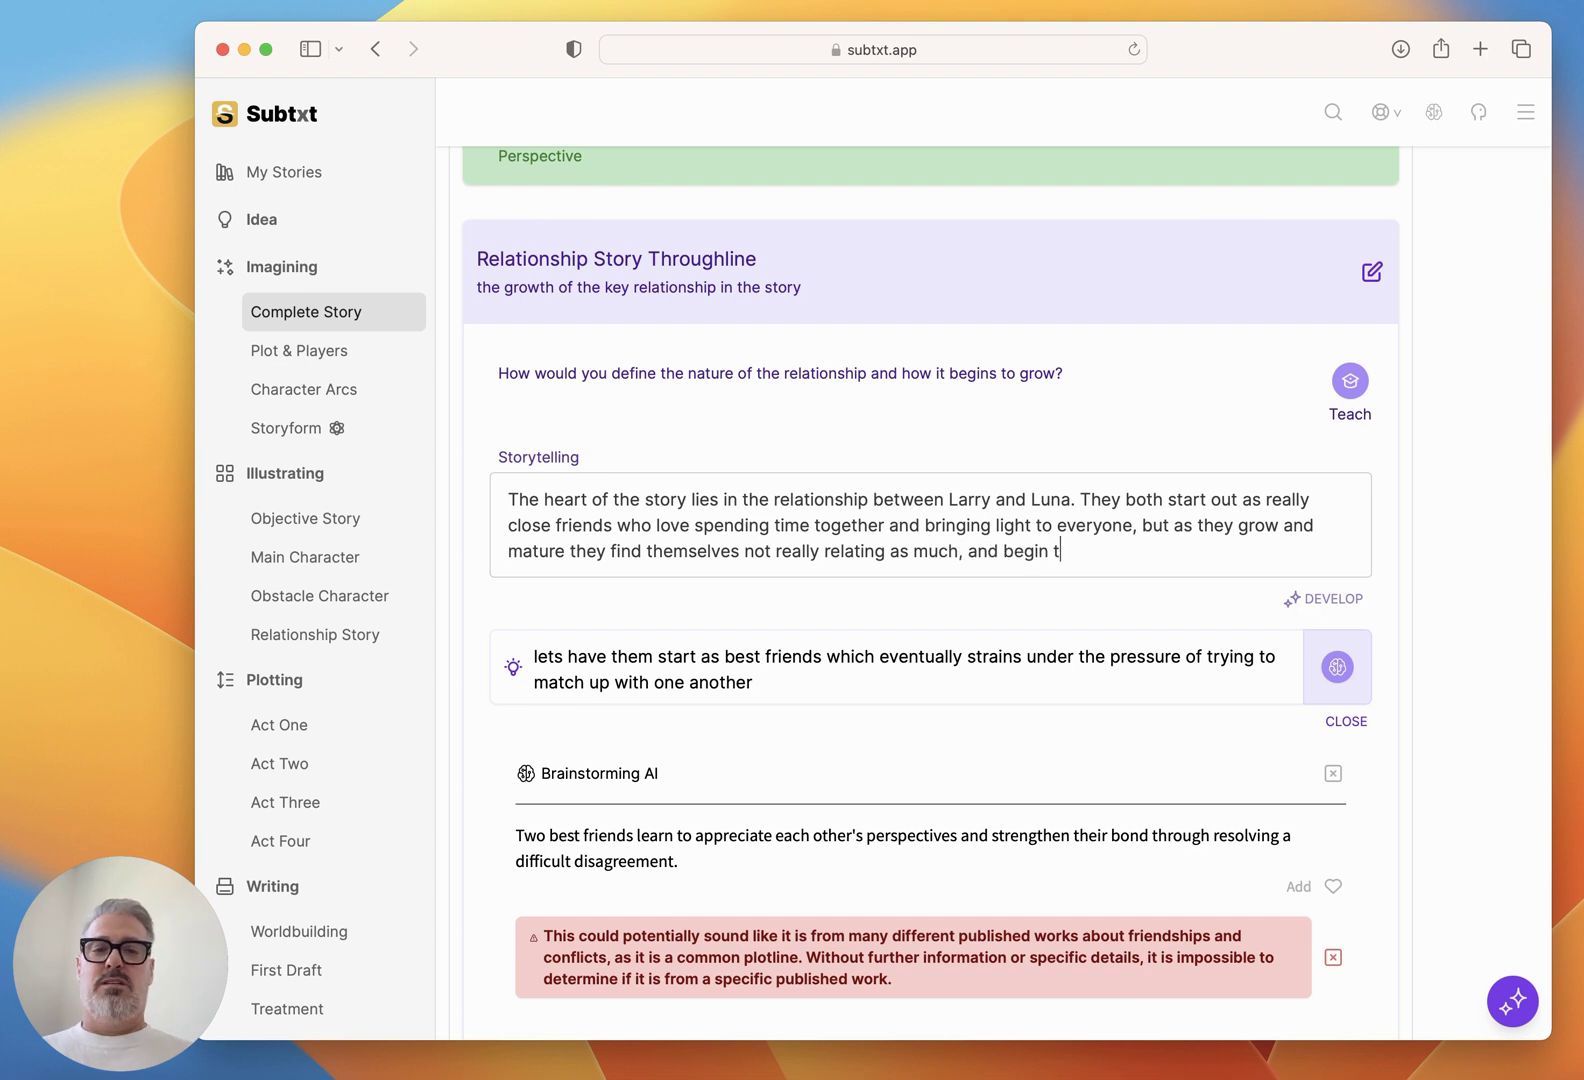
Finish the sentence with "to split to the point where they aren't friends at all at the end." and dismiss the brainstormed idea.
{"action": "type", "text": "o split to the point "}
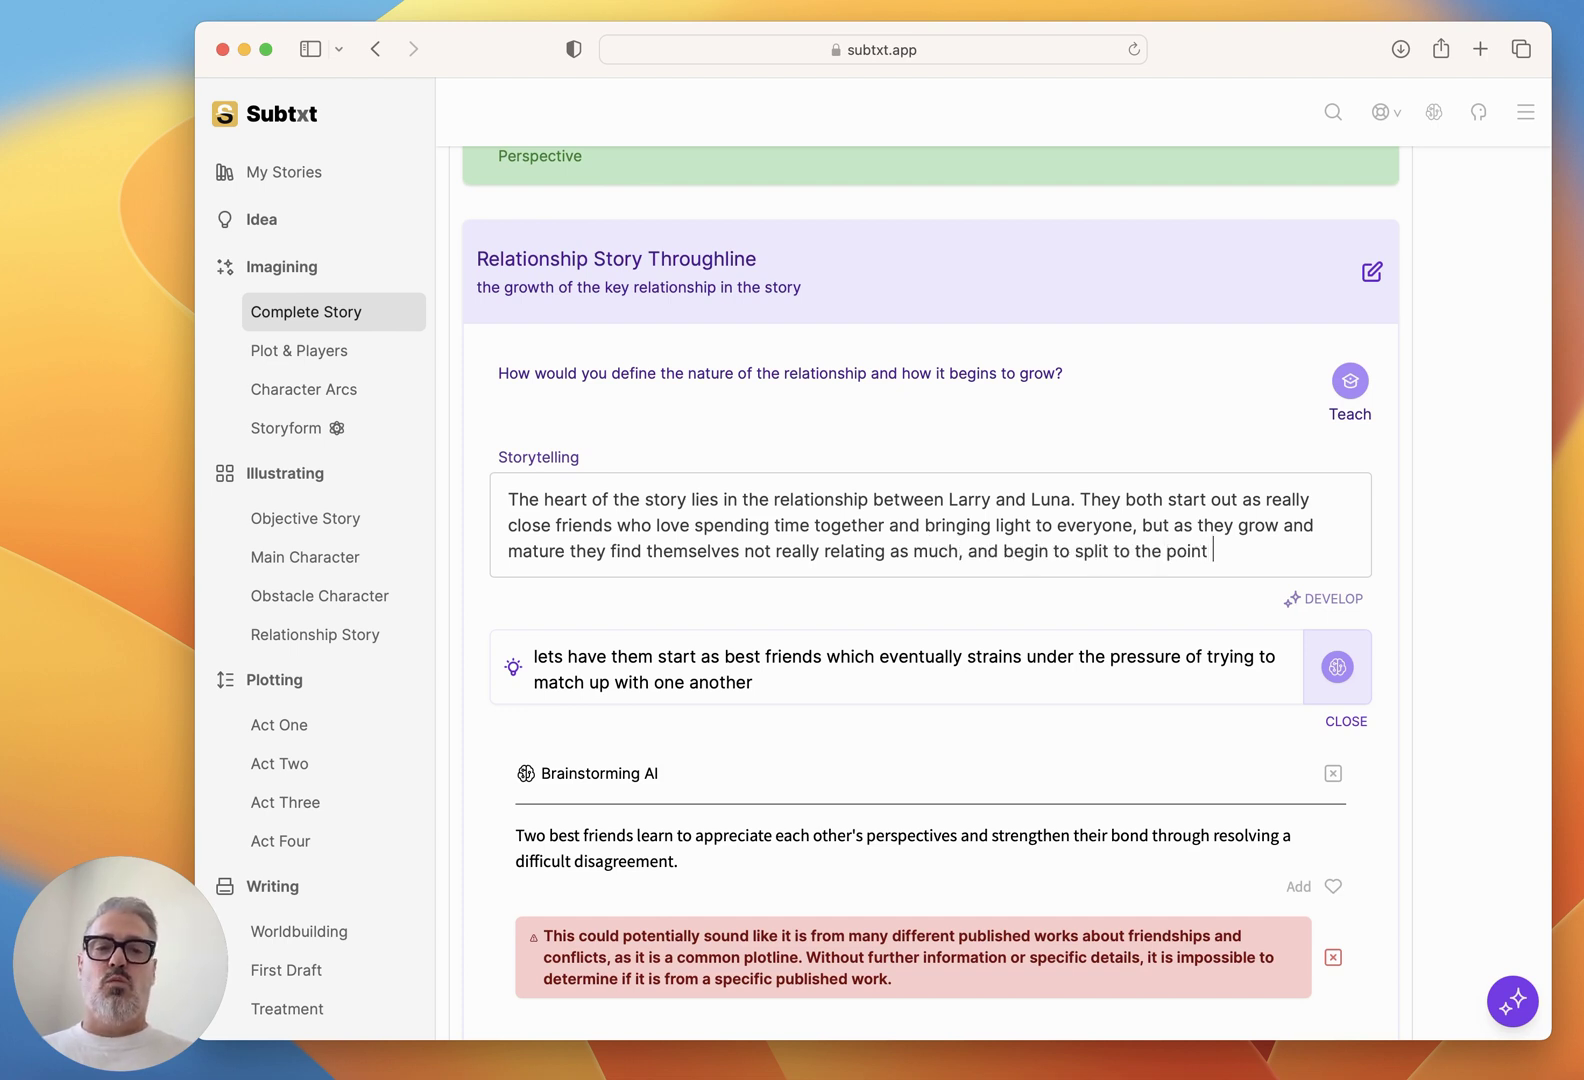
{"action": "type", "text": "where they aren't friends at all at the end."}
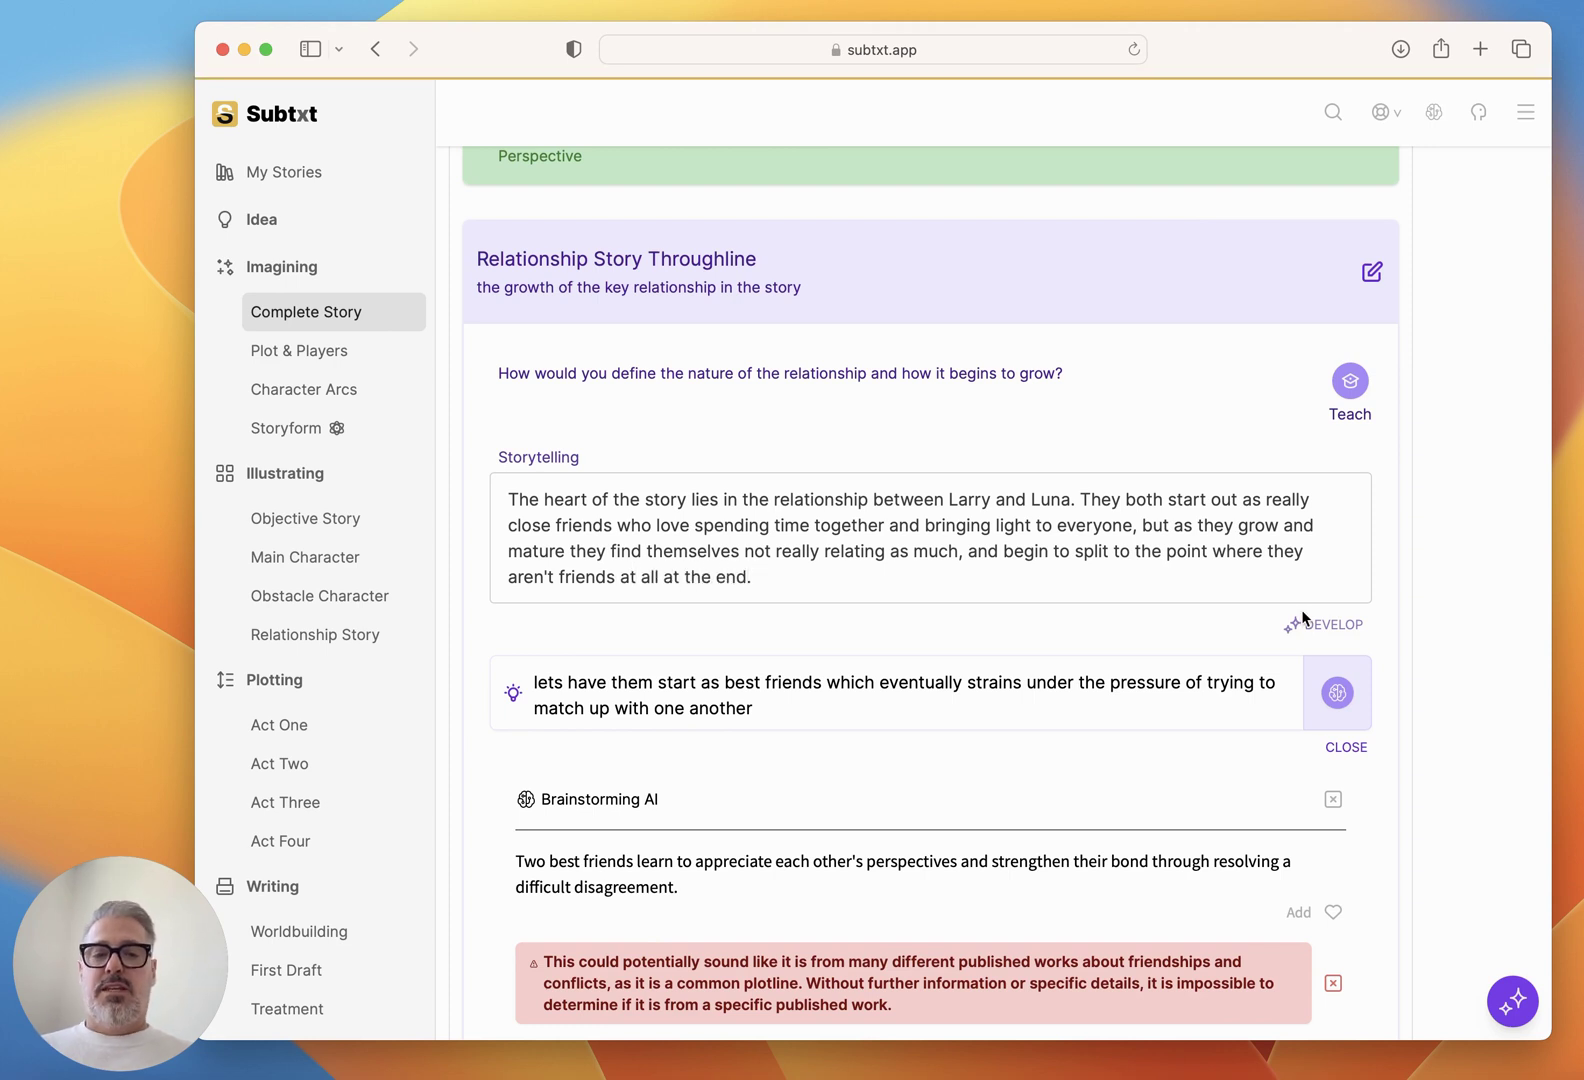
{"action": "left_click", "coordinate": [1333, 799]}
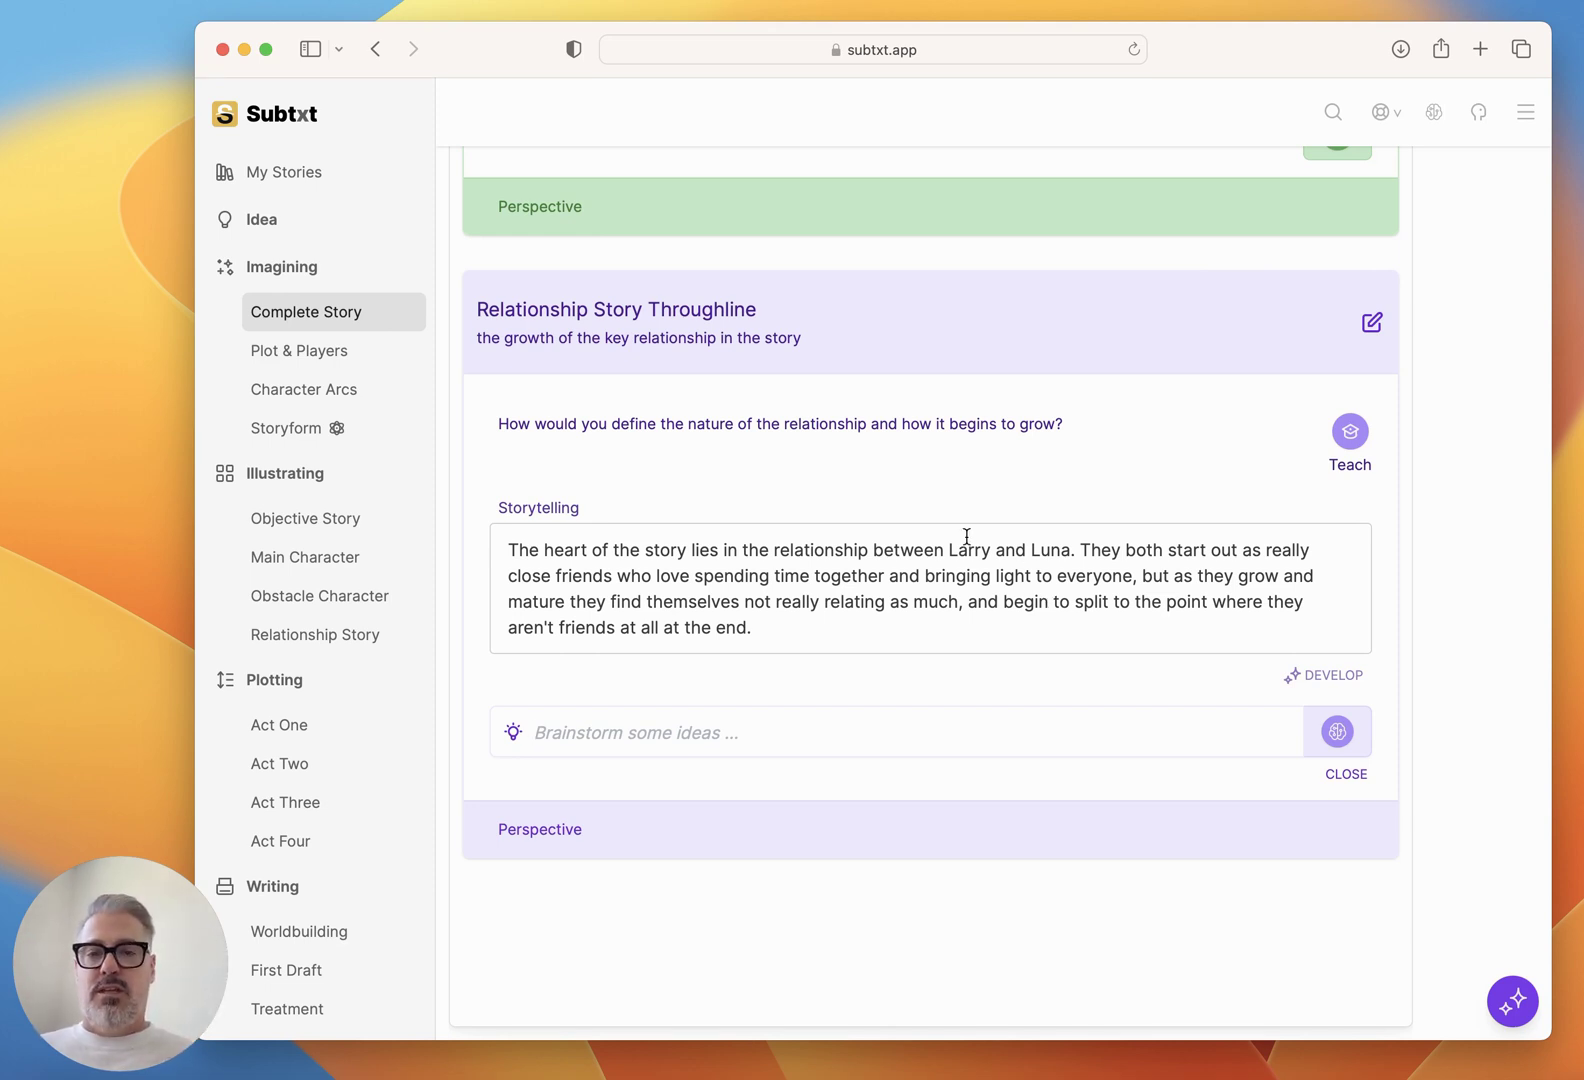
Summarize the four throughlines into a complete story and replace the existing complete story text with the generated summary.
{"action": "scroll", "coordinate": [1068, 433], "scroll_direction": "up", "scroll_amount": 20}
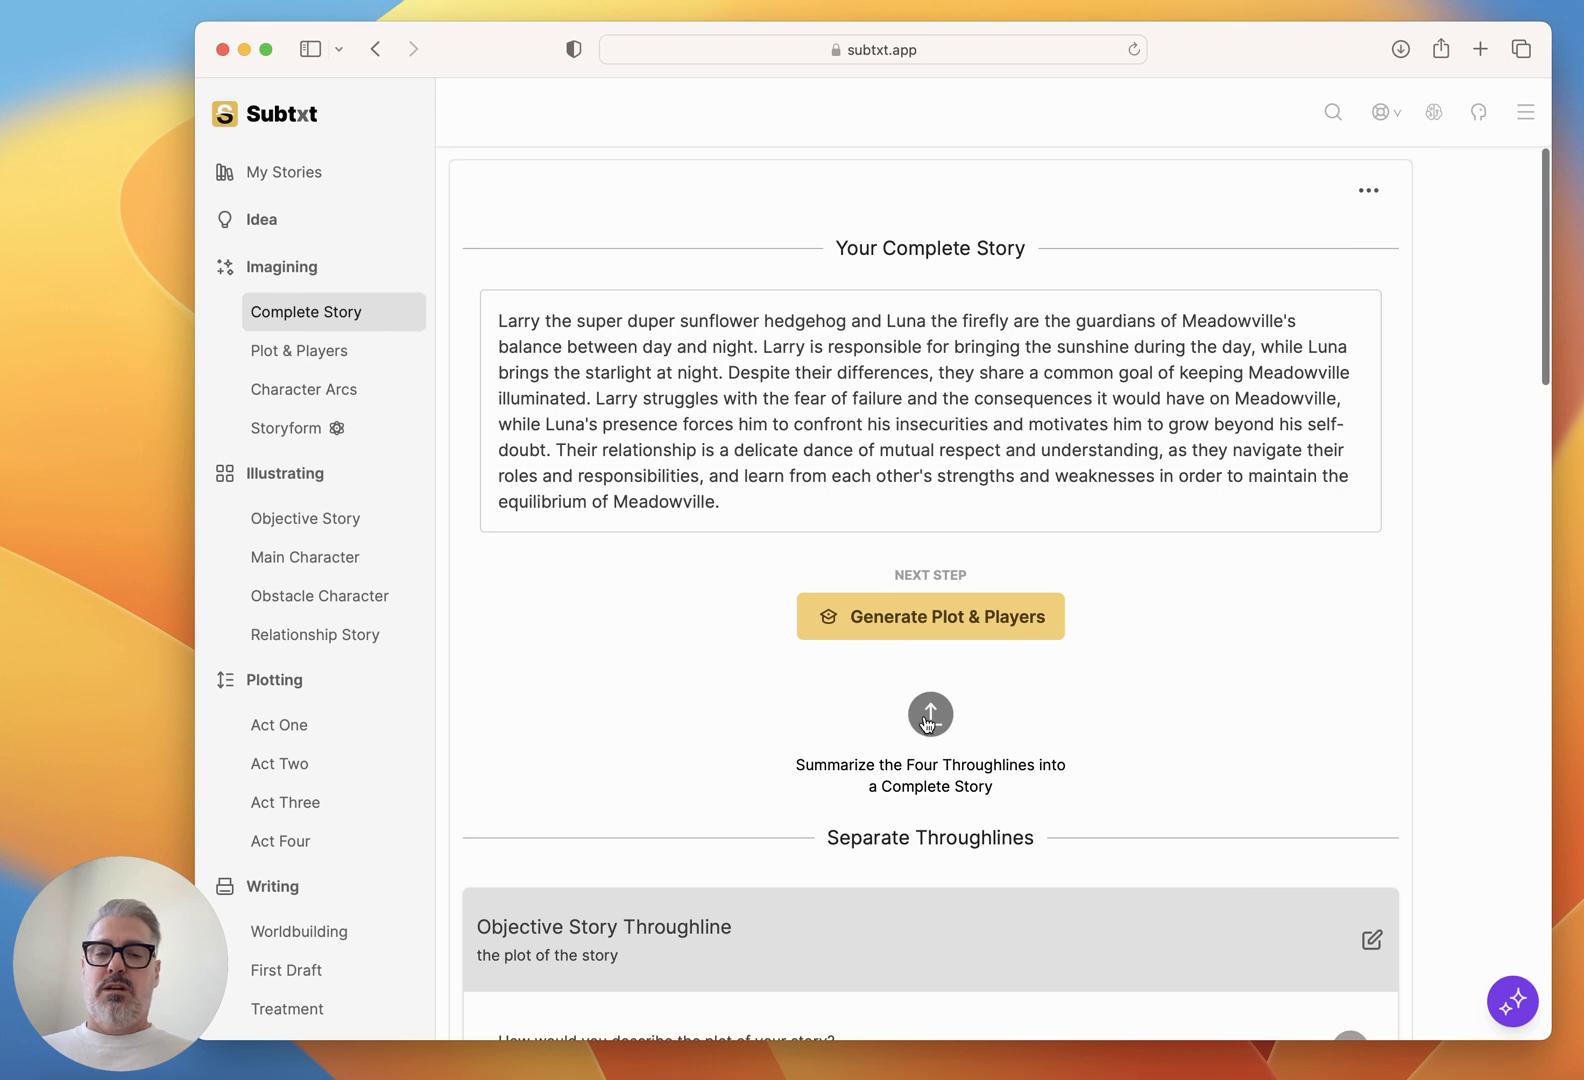
{"action": "scroll", "coordinate": [1004, 737], "scroll_direction": "down", "scroll_amount": 5}
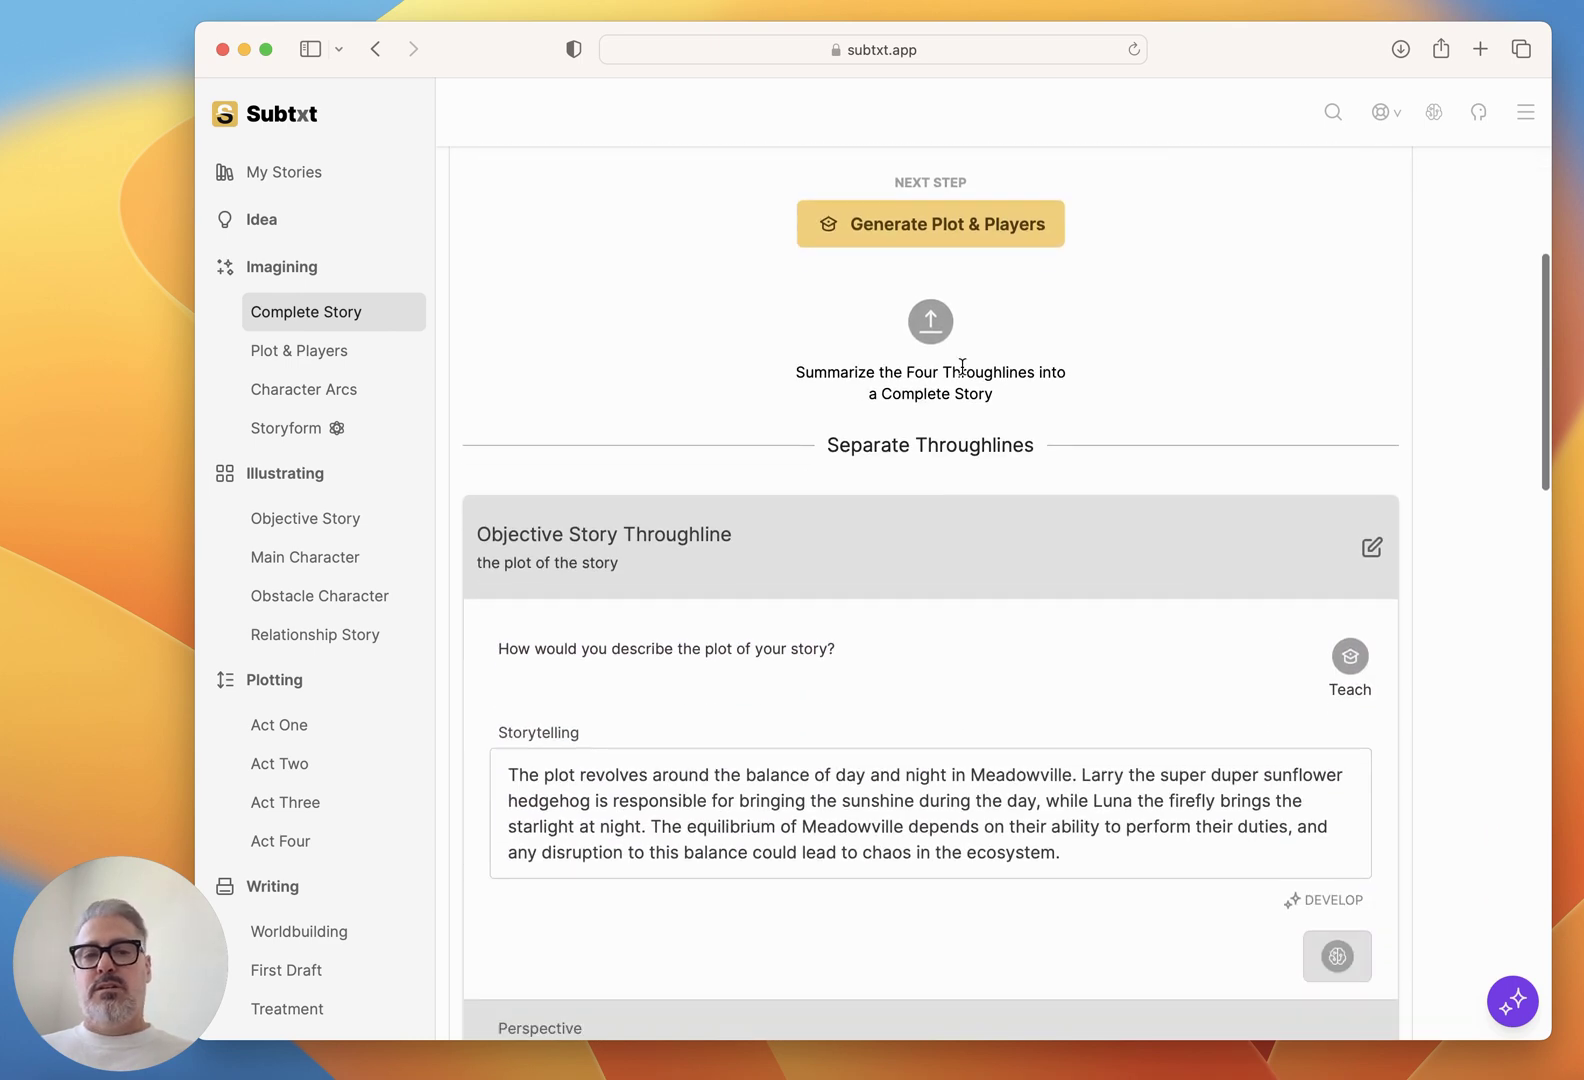
{"action": "left_click", "coordinate": [930, 322]}
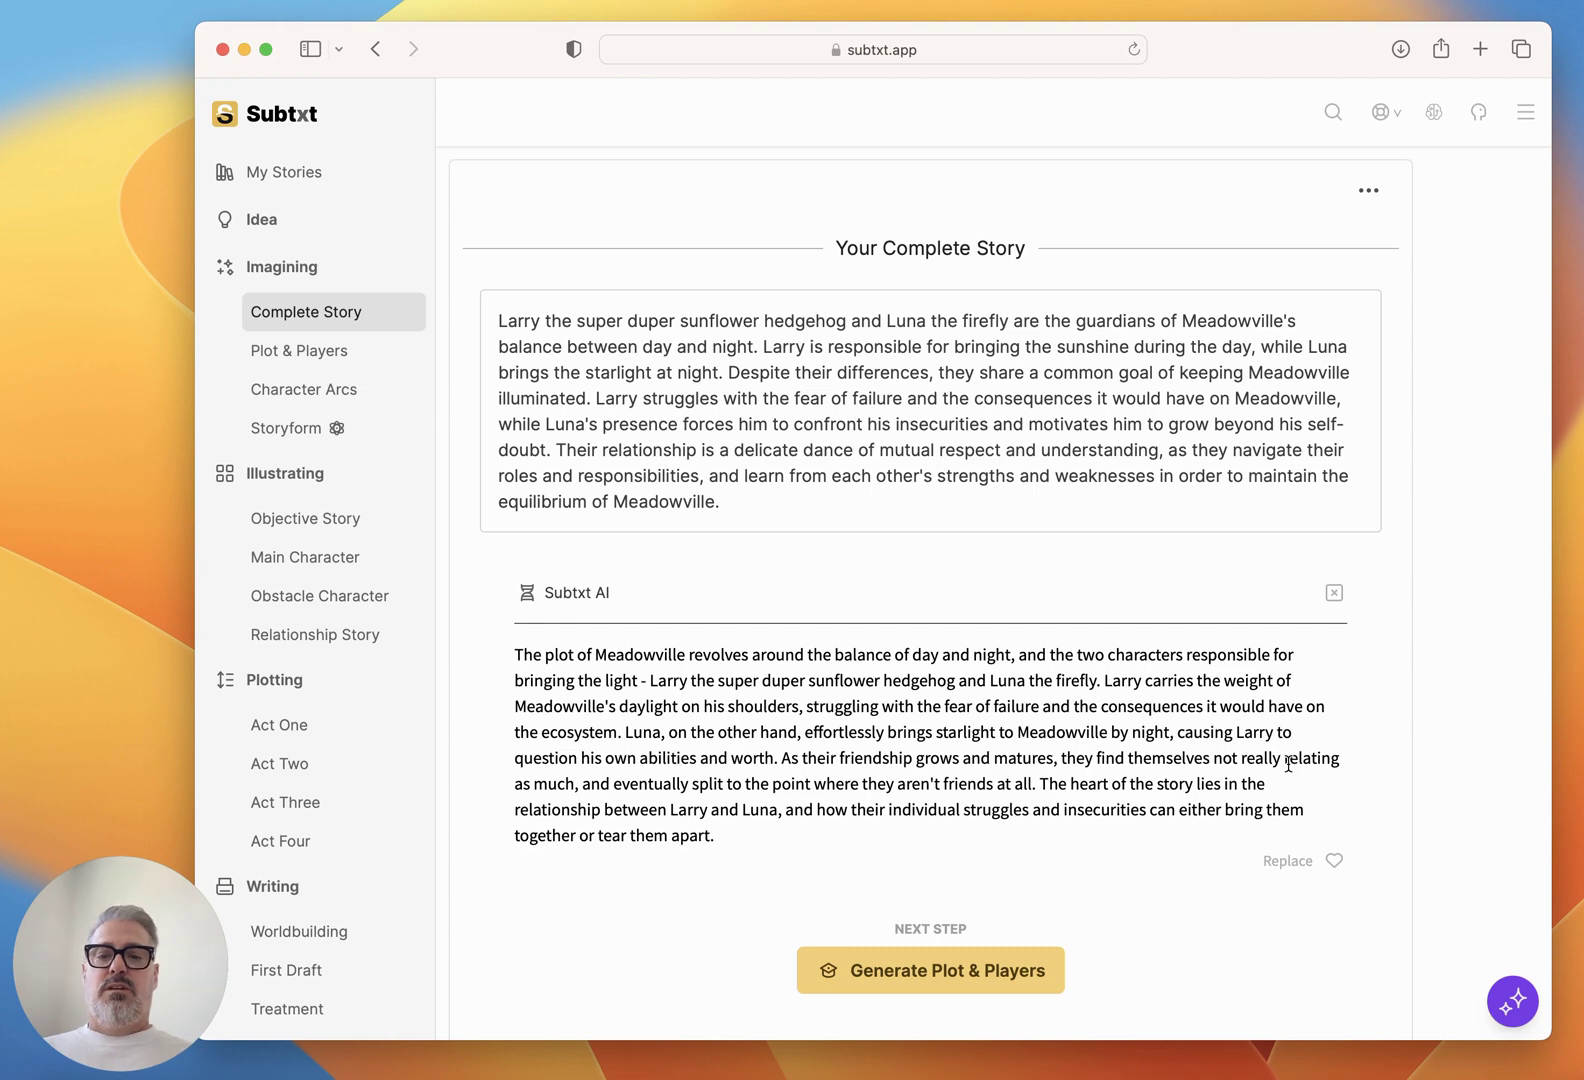
{"action": "left_click", "coordinate": [1335, 860]}
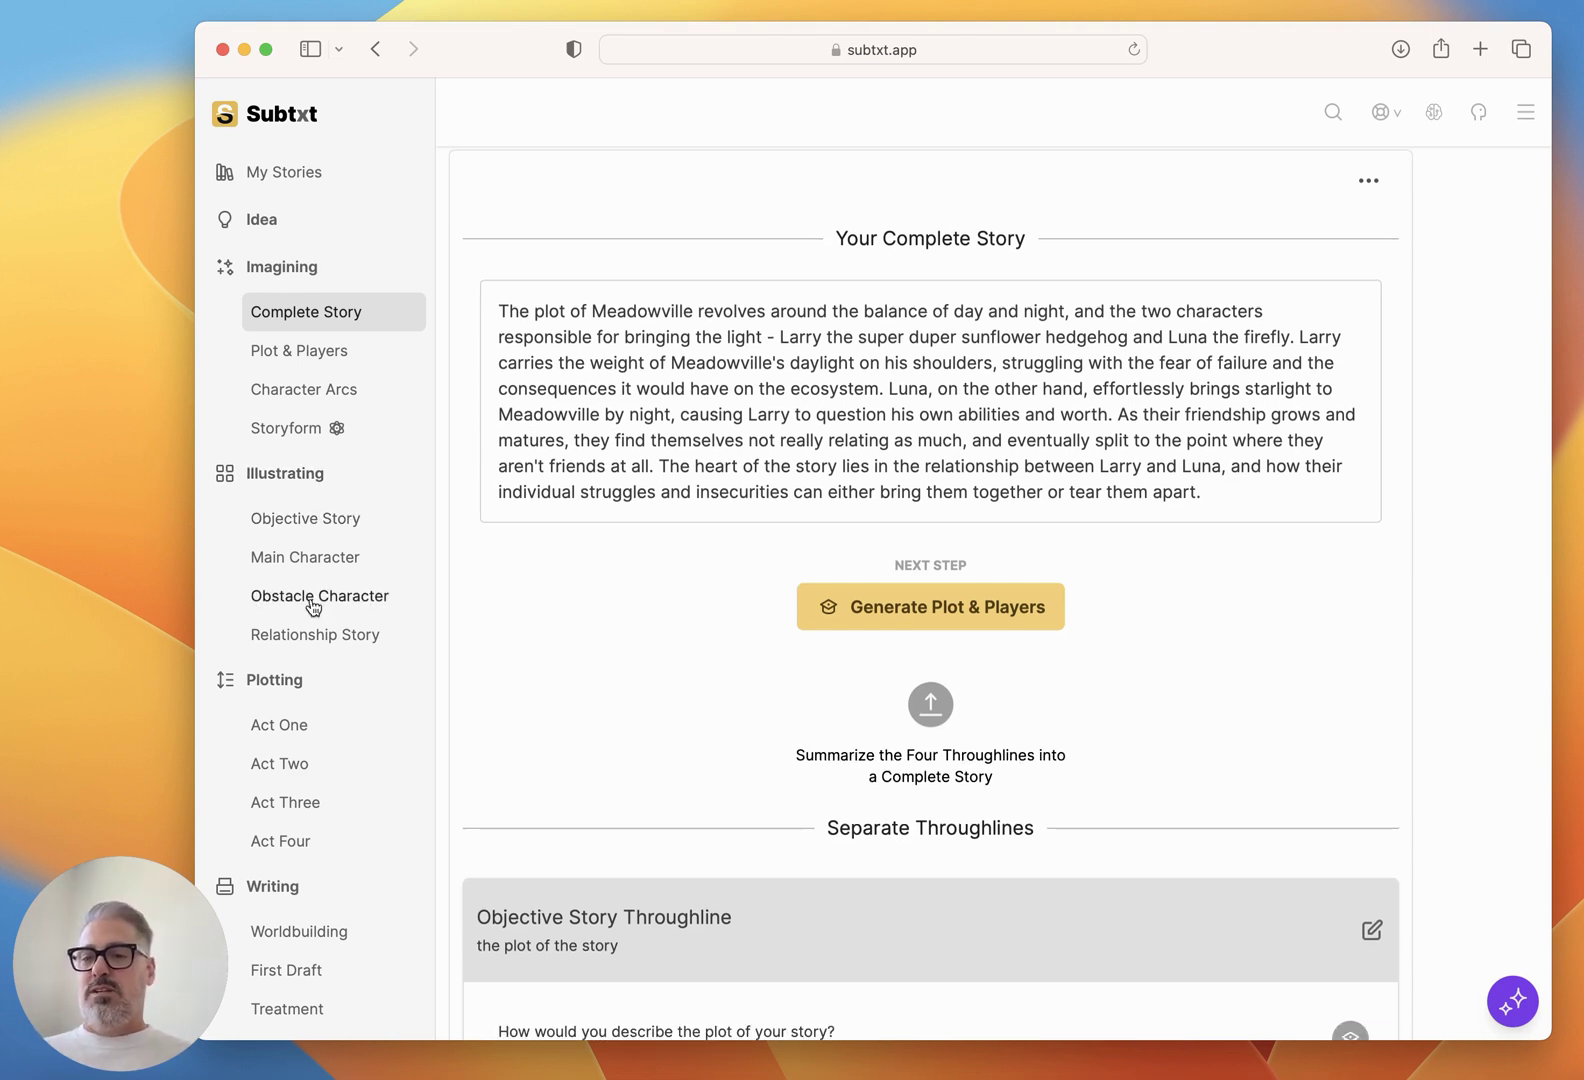
Open the Objective Story illustrations and expand the Objective Story Domain to read its Psychology storytelling.
{"action": "left_click", "coordinate": [306, 520]}
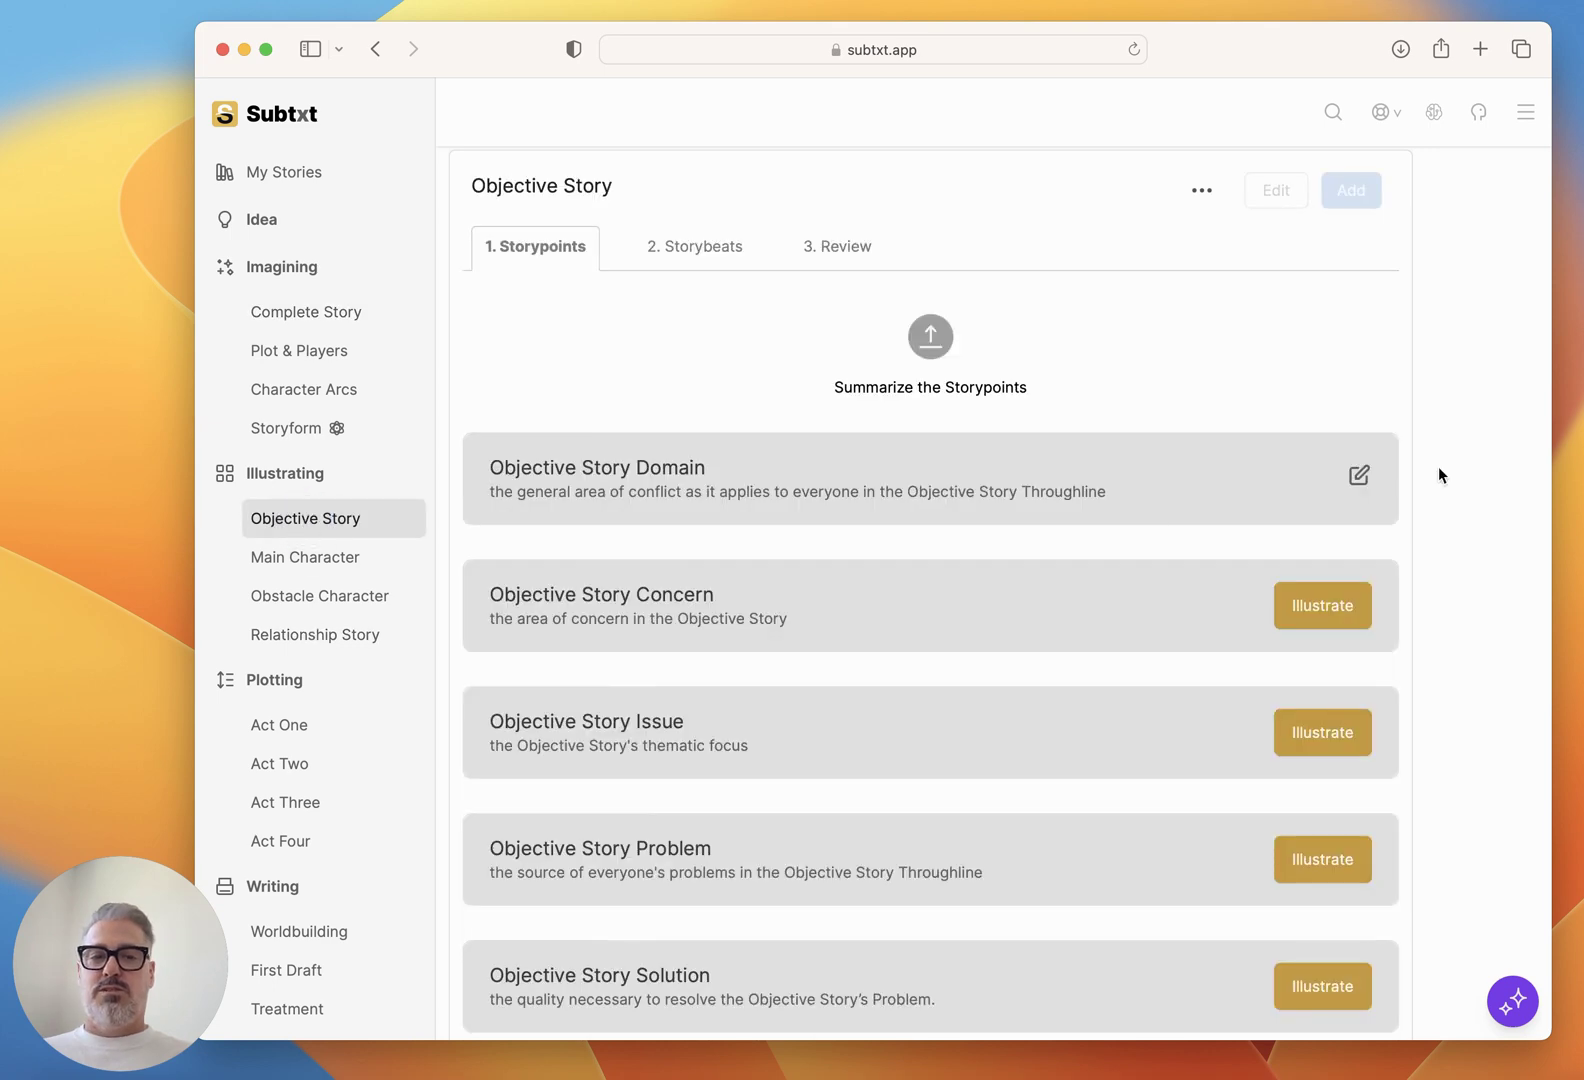
{"action": "left_click", "coordinate": [1359, 475]}
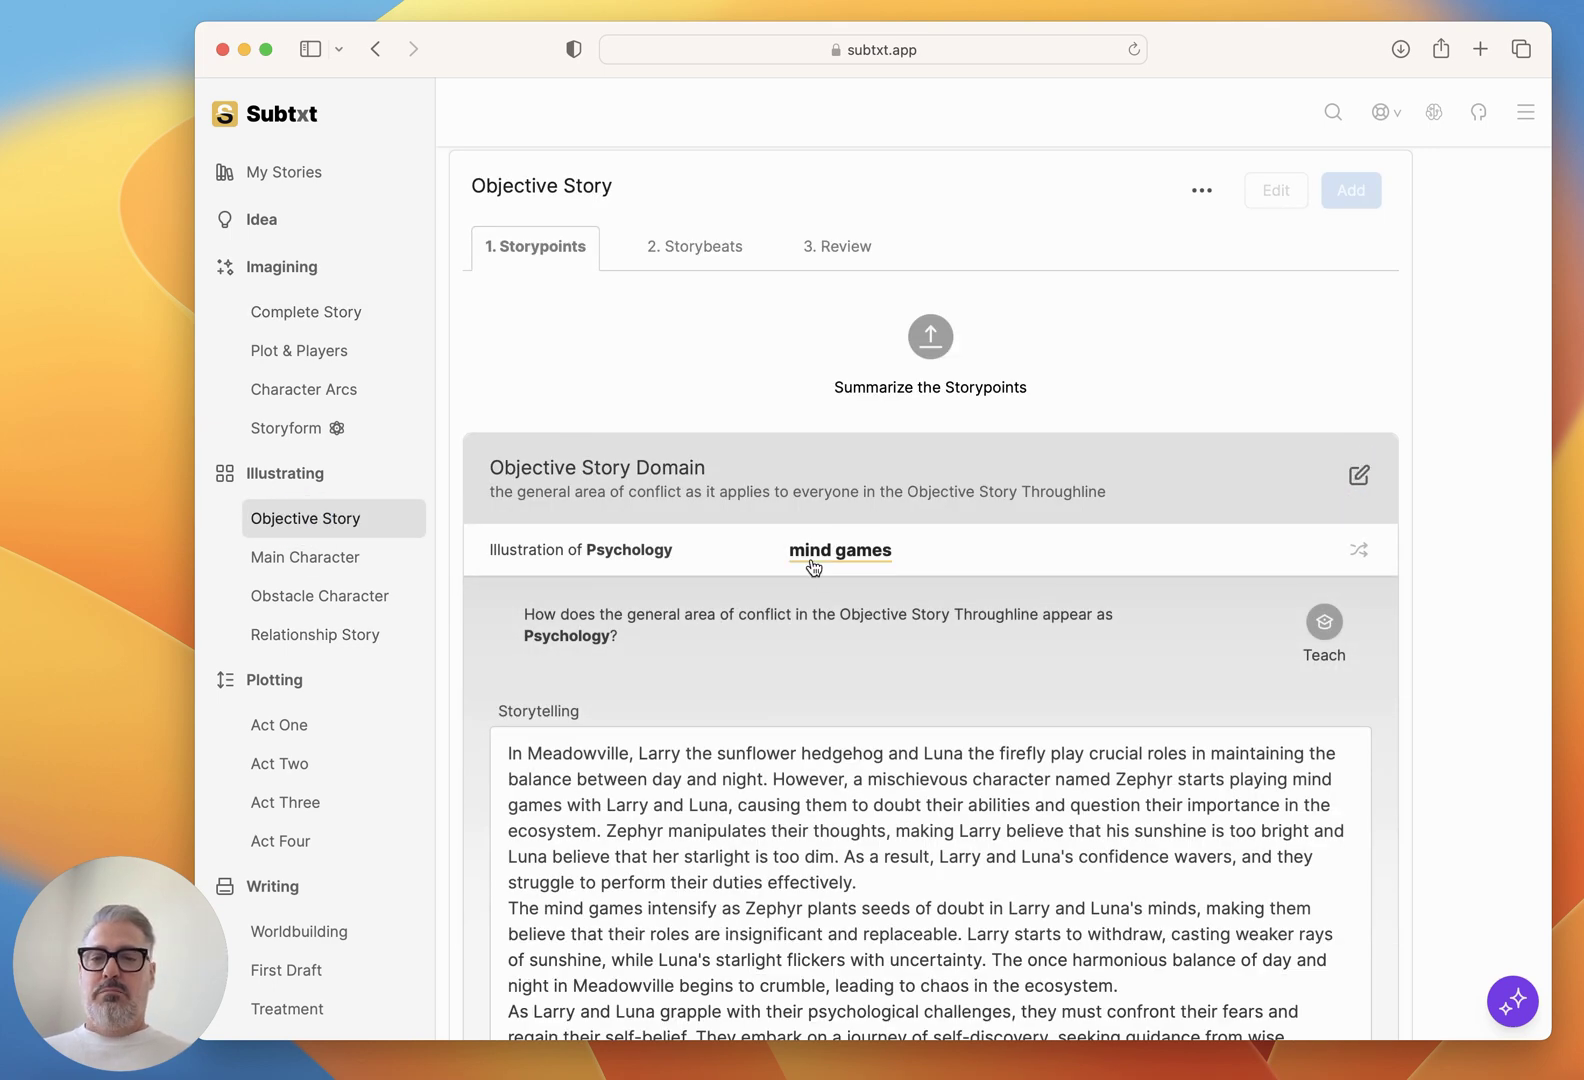
{"action": "scroll", "coordinate": [1173, 606], "scroll_direction": "down", "scroll_amount": 4}
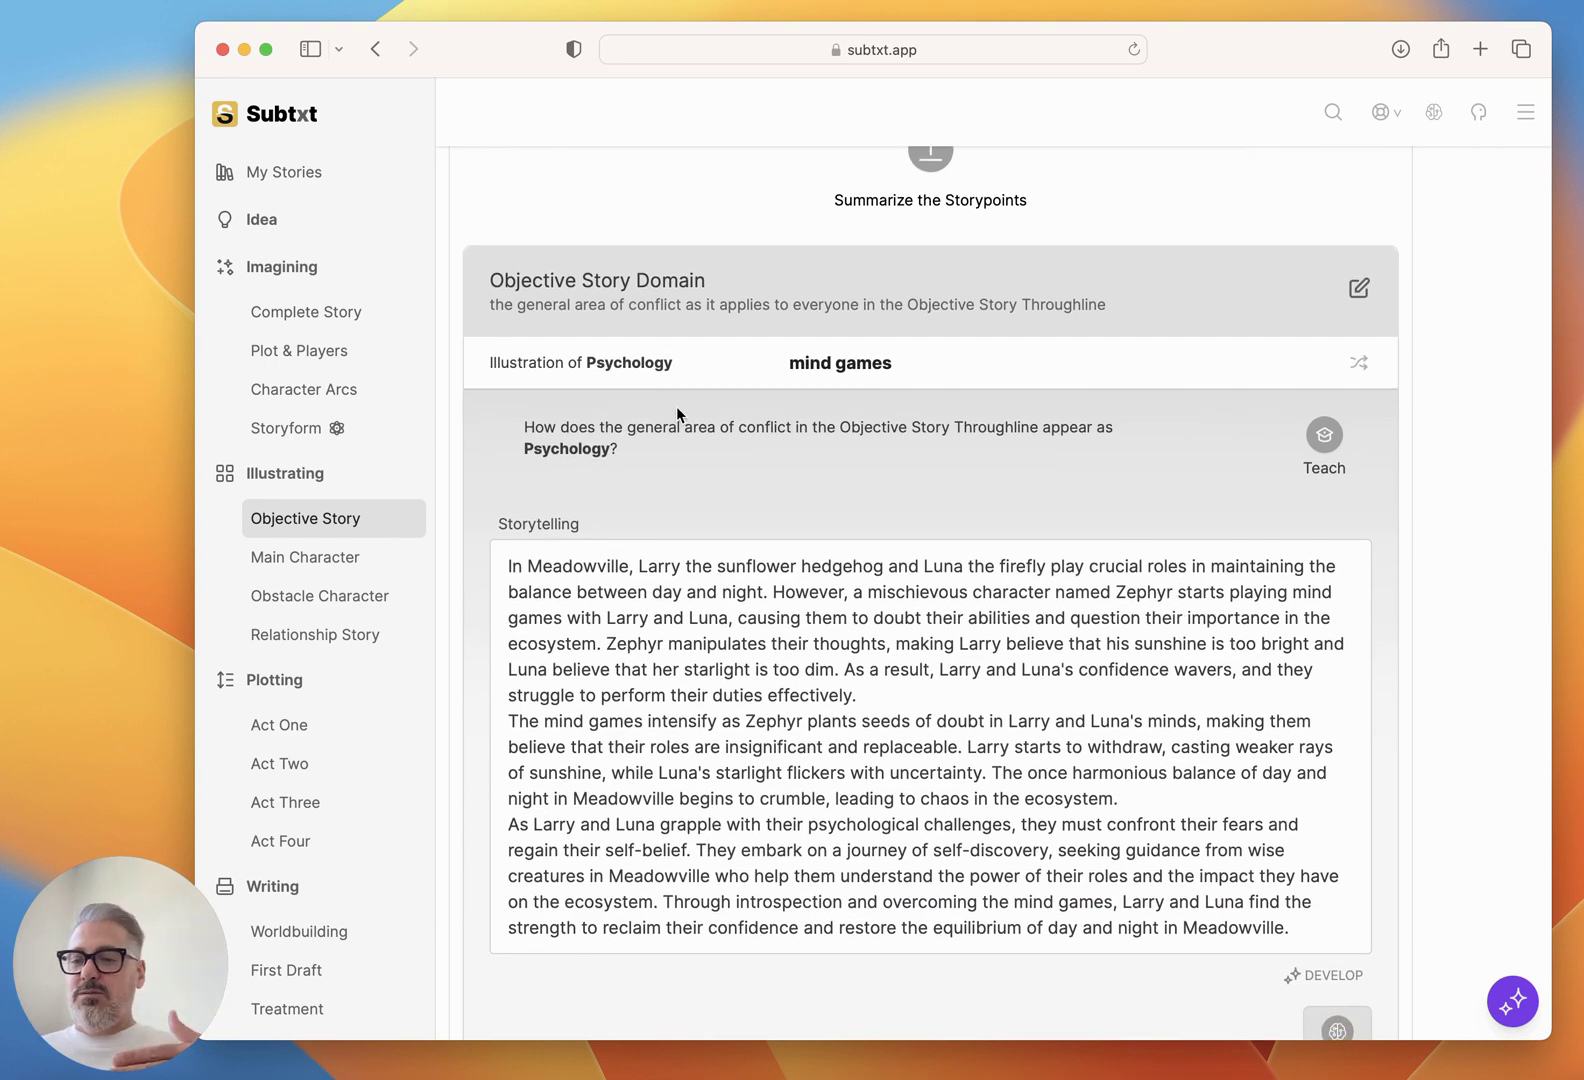
Open the storyform settings and review the Domains of the Objective Story, Relationship Story and Main Character throughlines.
{"action": "left_click", "coordinate": [290, 430]}
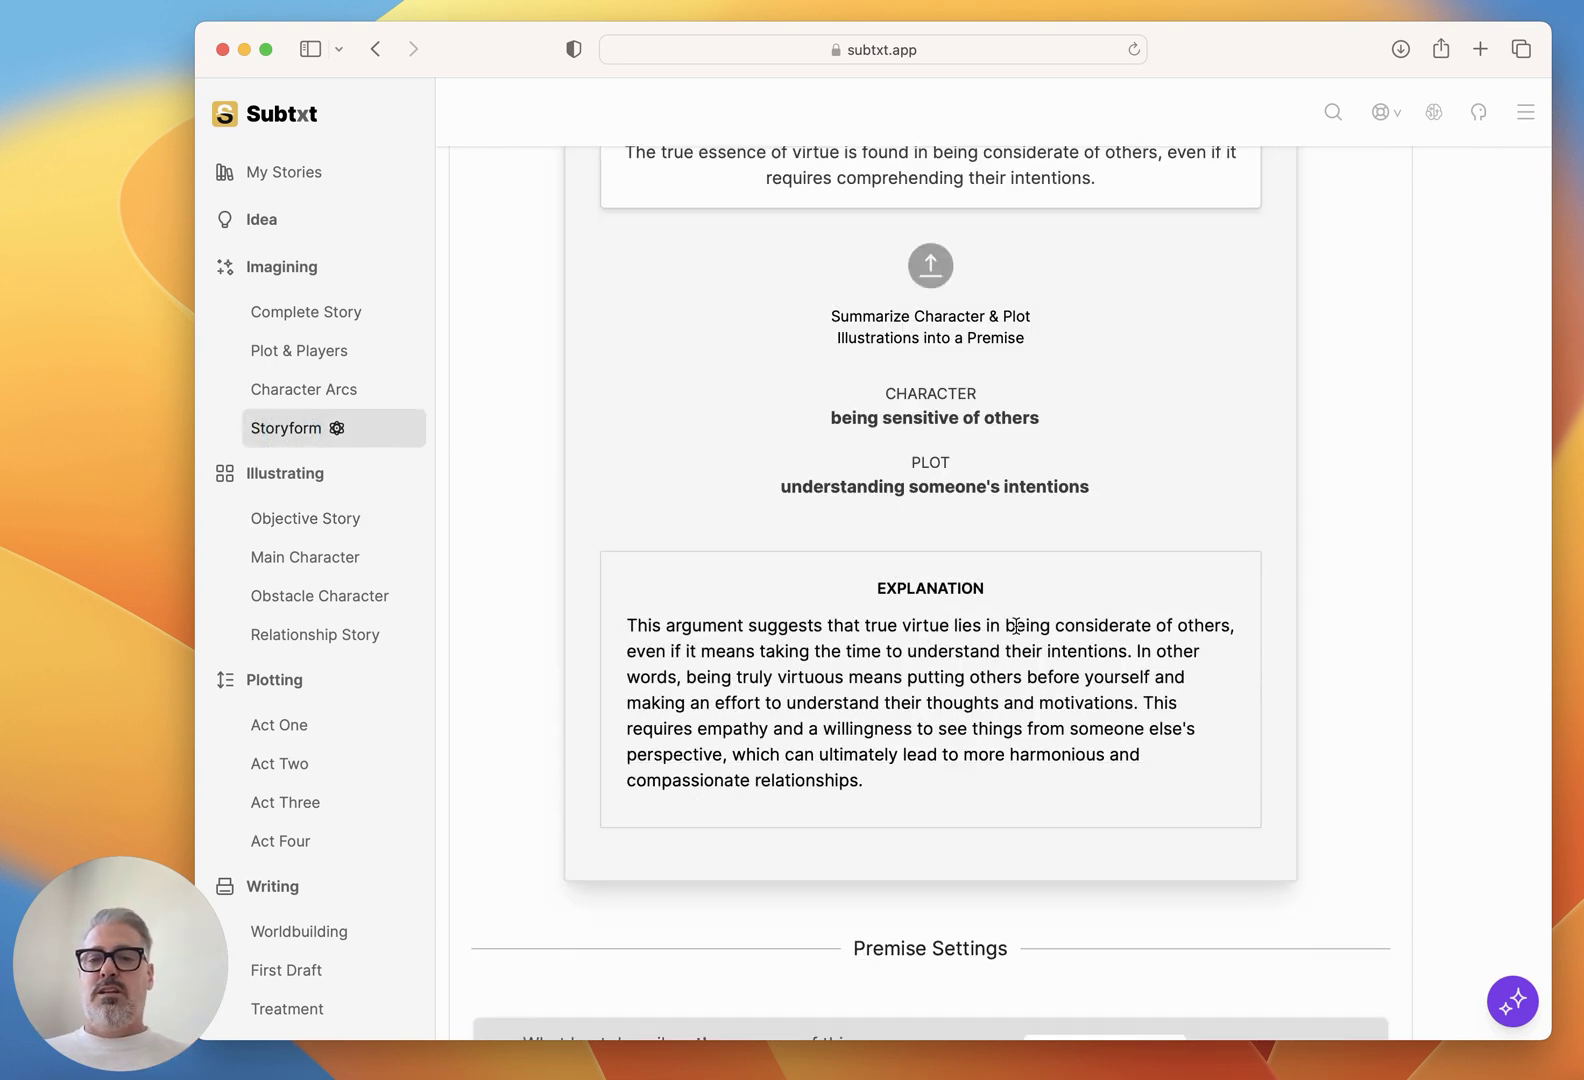
{"action": "scroll", "coordinate": [1016, 626], "scroll_direction": "down", "scroll_amount": 5}
{"action": "scroll", "coordinate": [1016, 626], "scroll_direction": "down", "scroll_amount": 10}
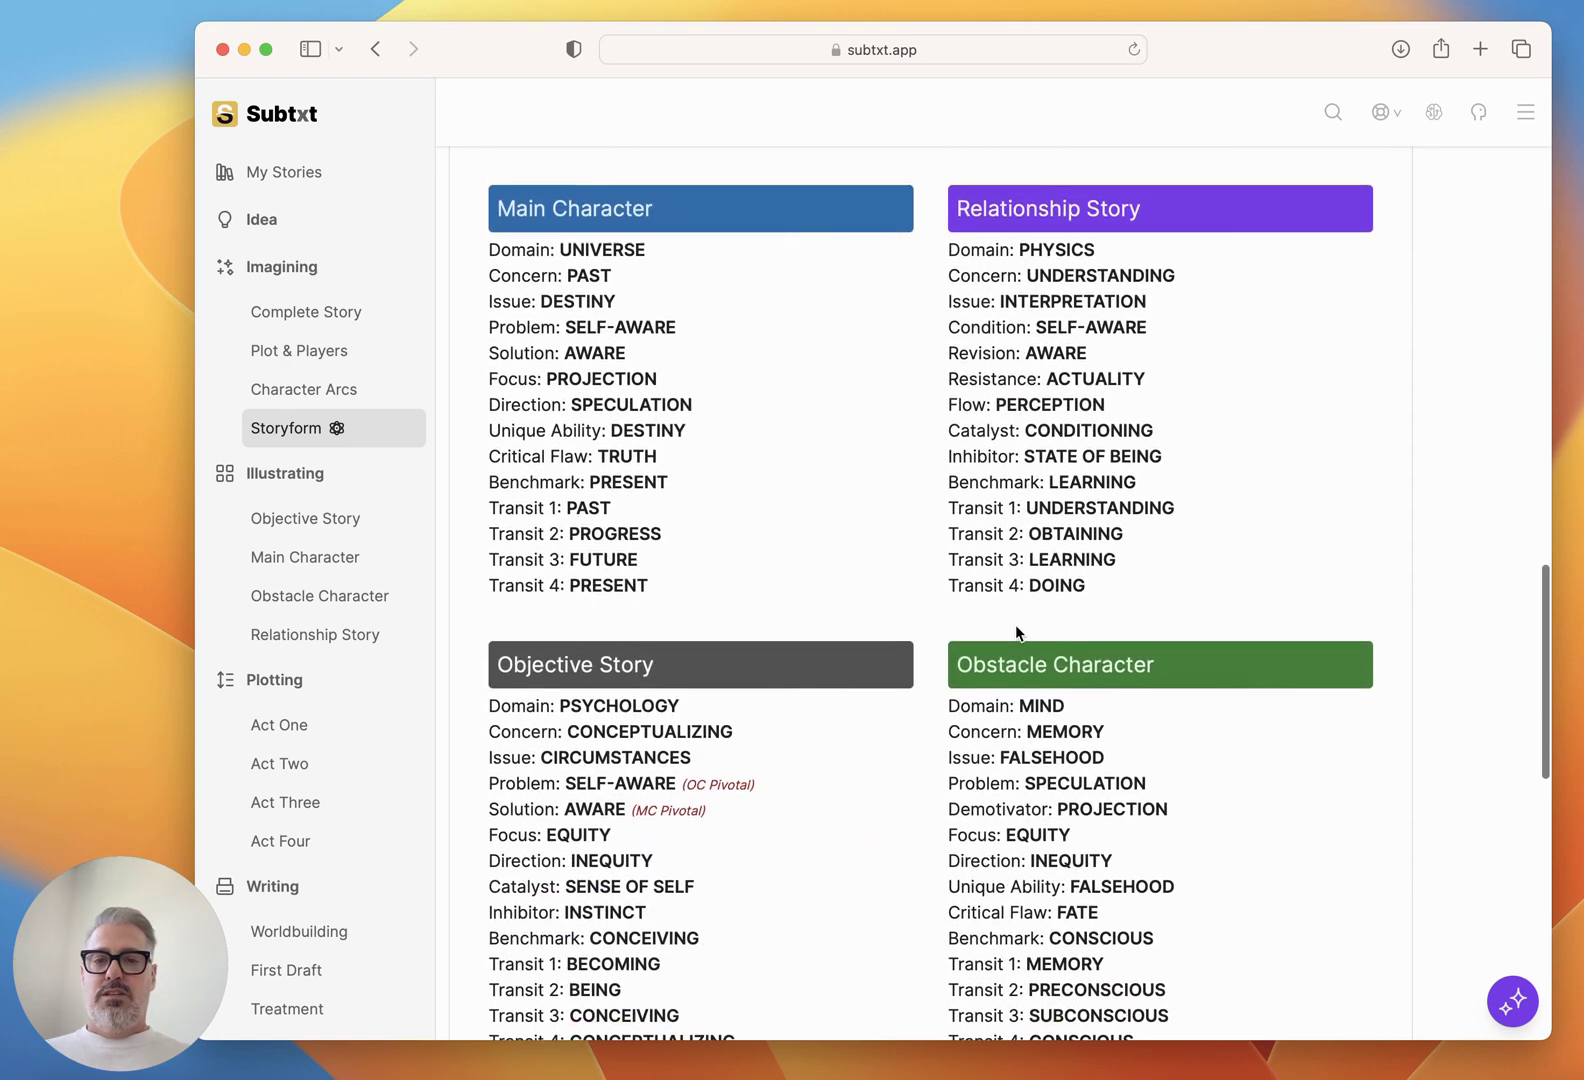
{"action": "triple_click", "coordinate": [637, 705]}
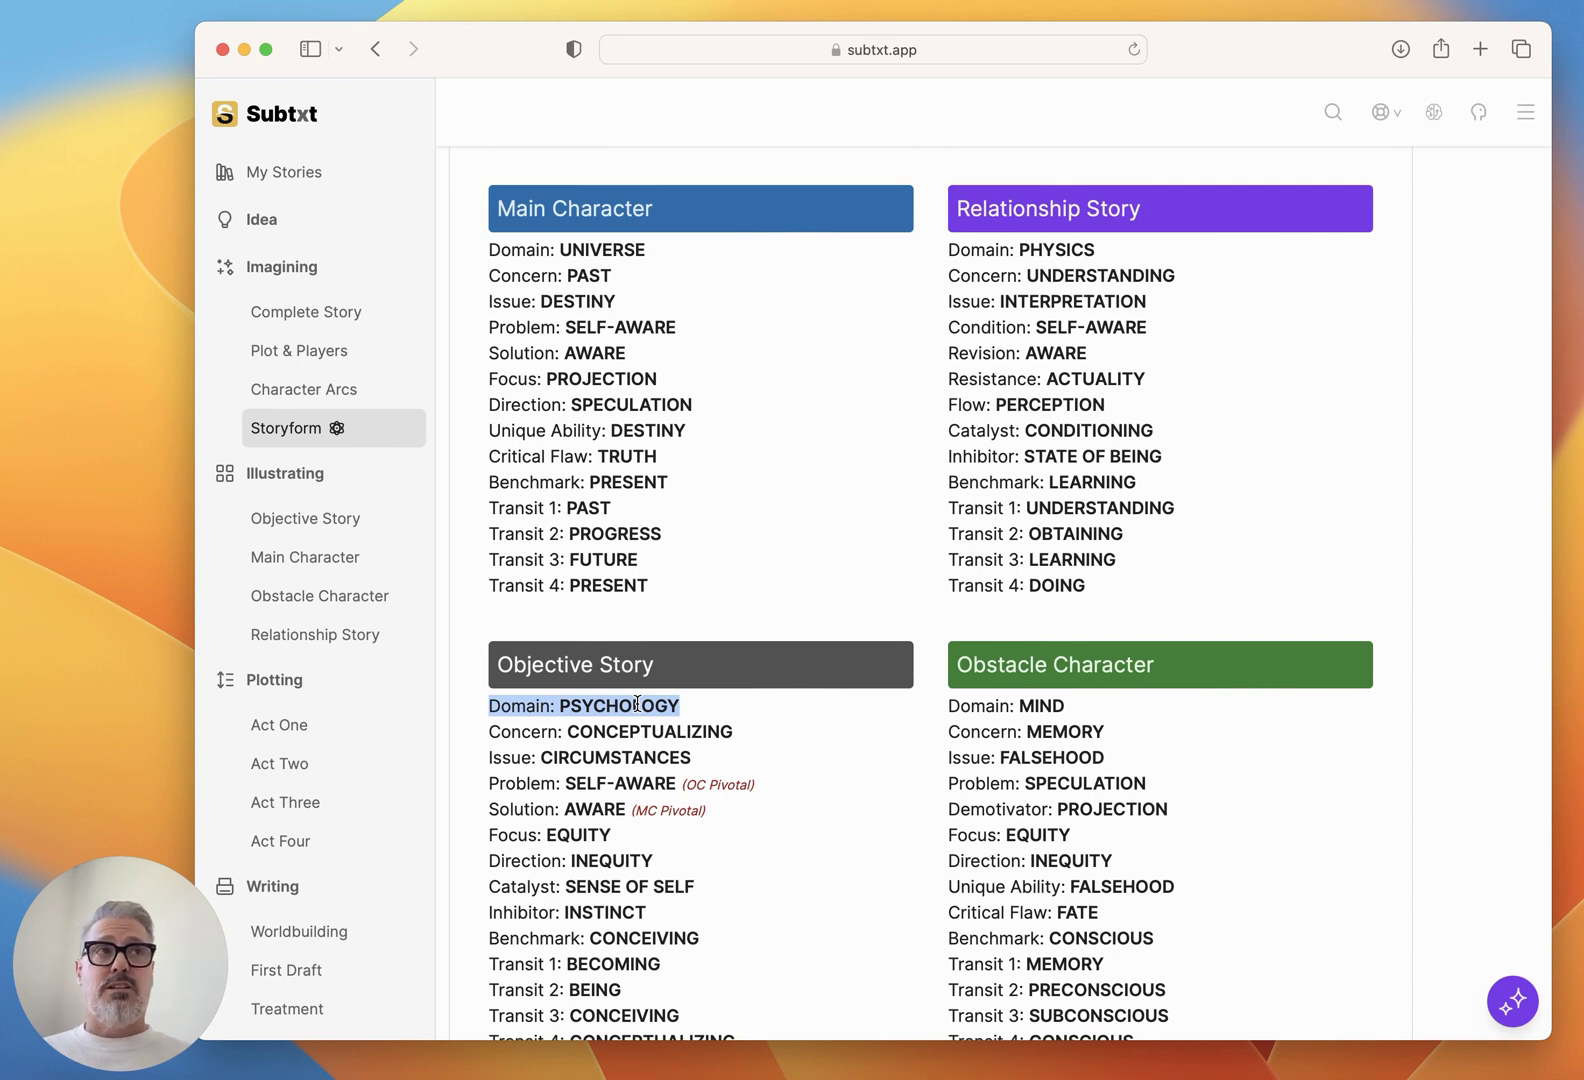
{"action": "triple_click", "coordinate": [1049, 247]}
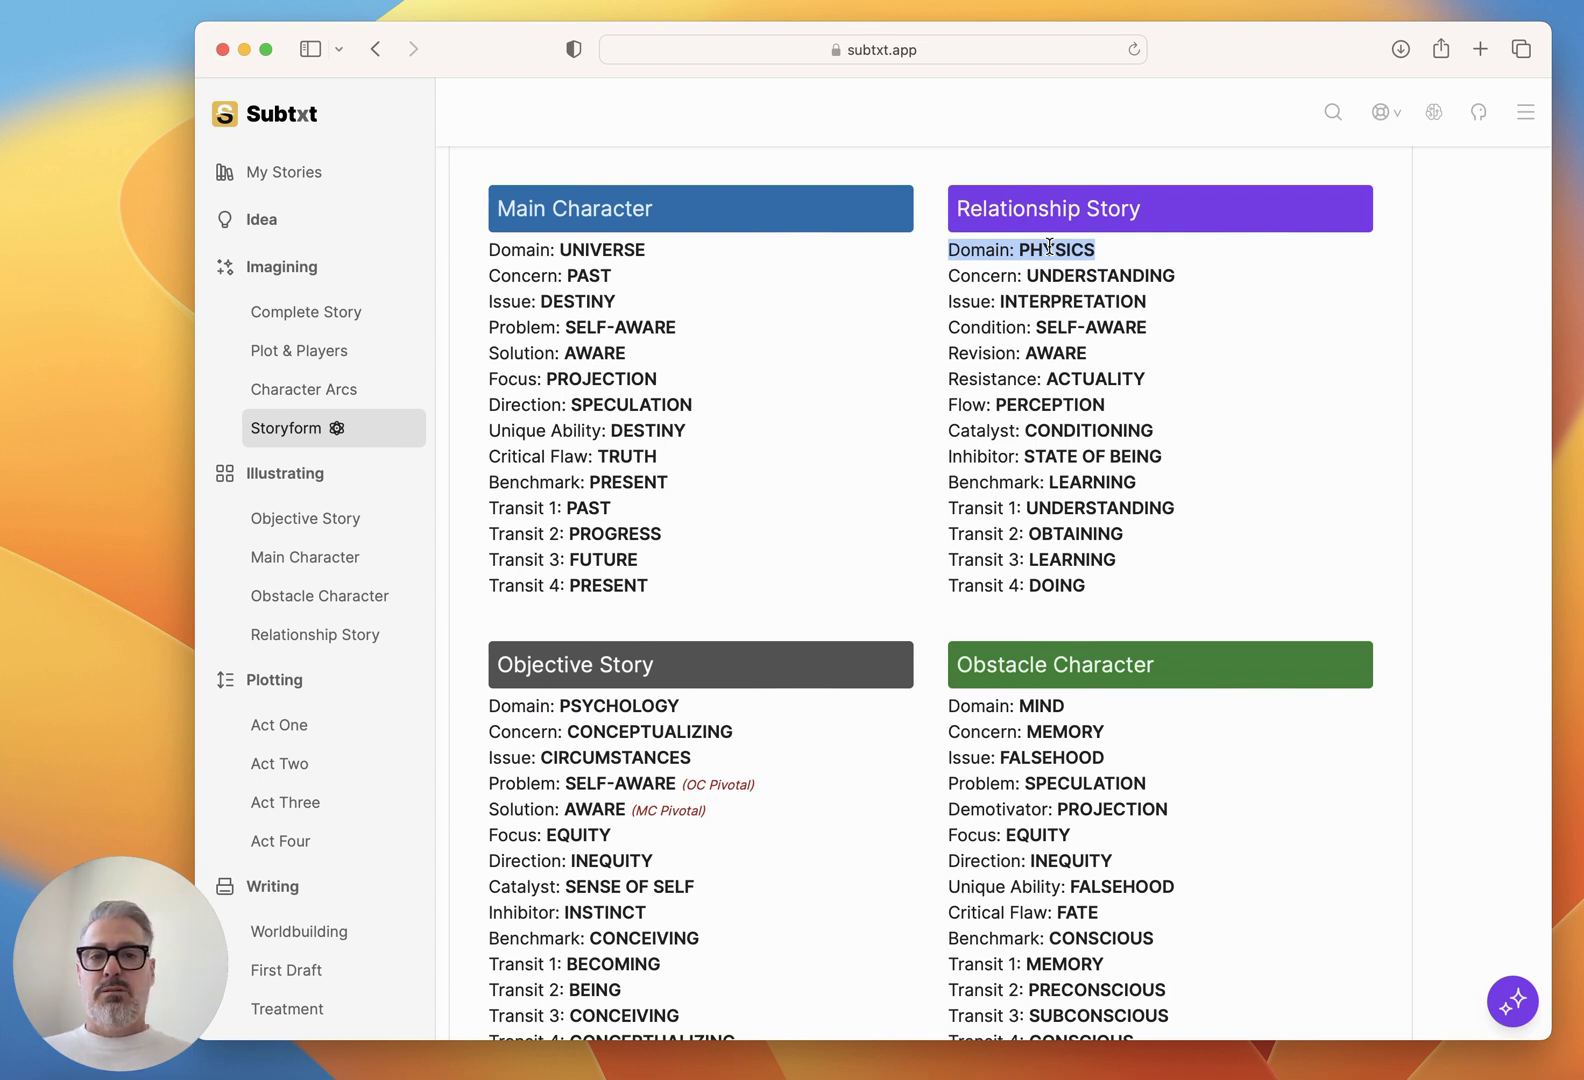
{"action": "triple_click", "coordinate": [559, 246]}
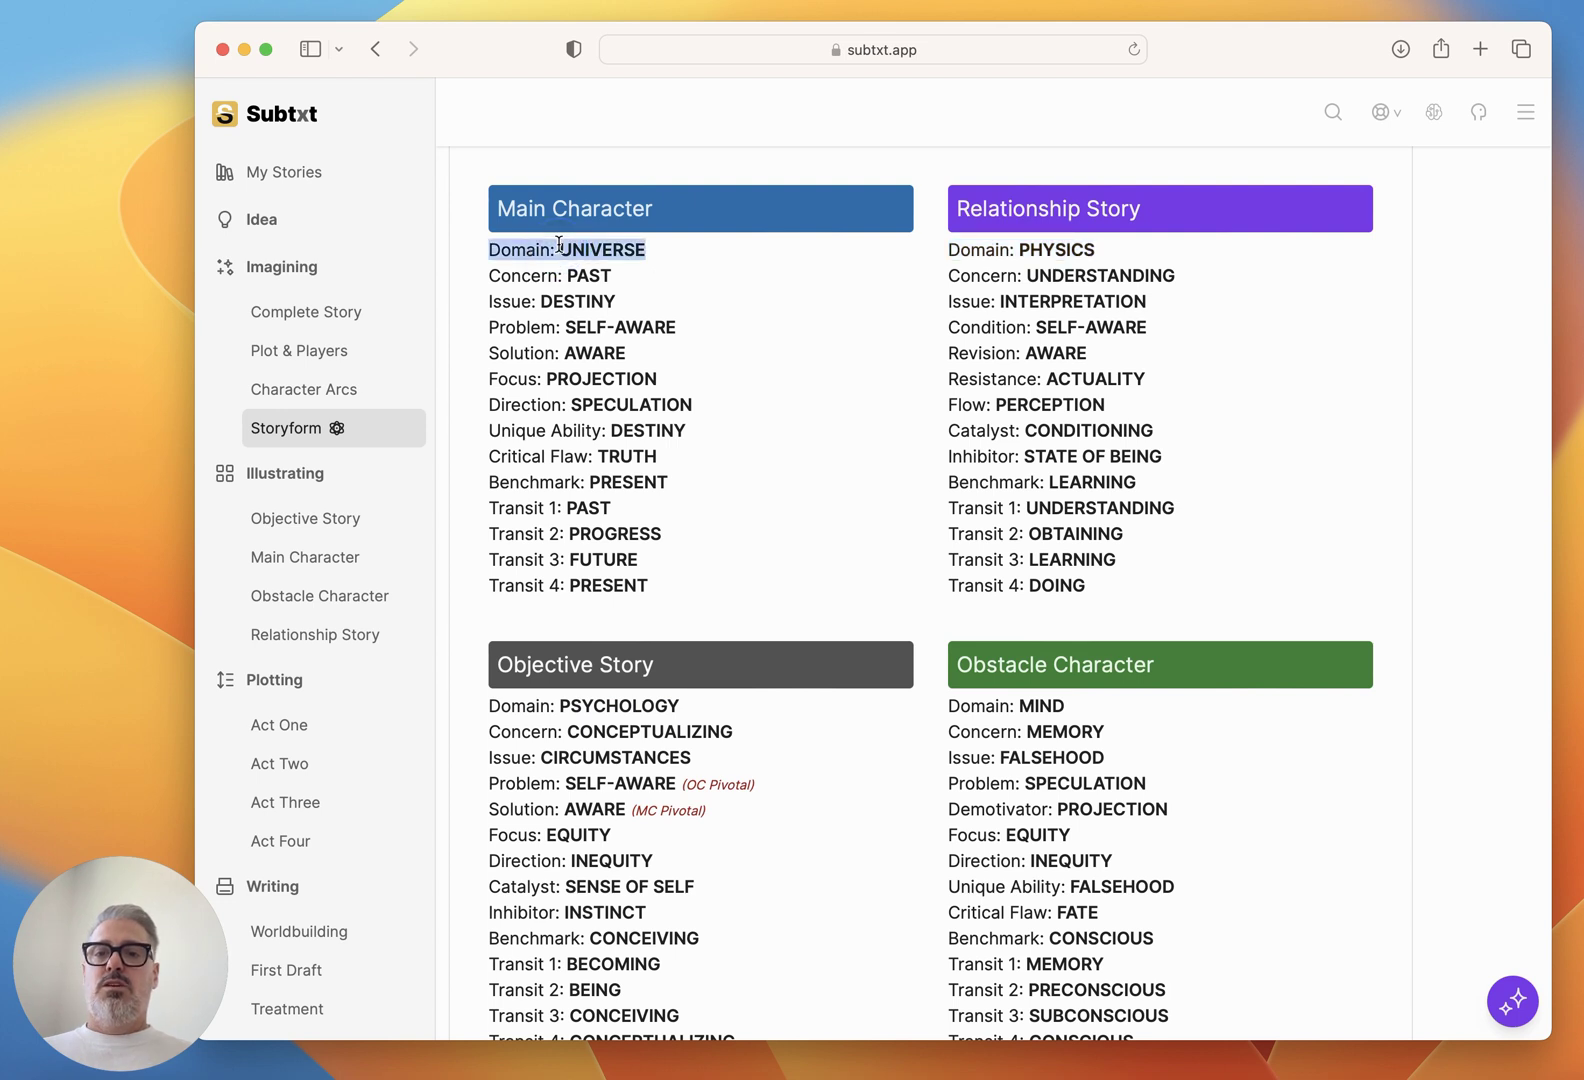
{"action": "scroll", "coordinate": [757, 389], "scroll_direction": "up", "scroll_amount": 1}
{"action": "scroll", "coordinate": [757, 389], "scroll_direction": "down", "scroll_amount": 2}
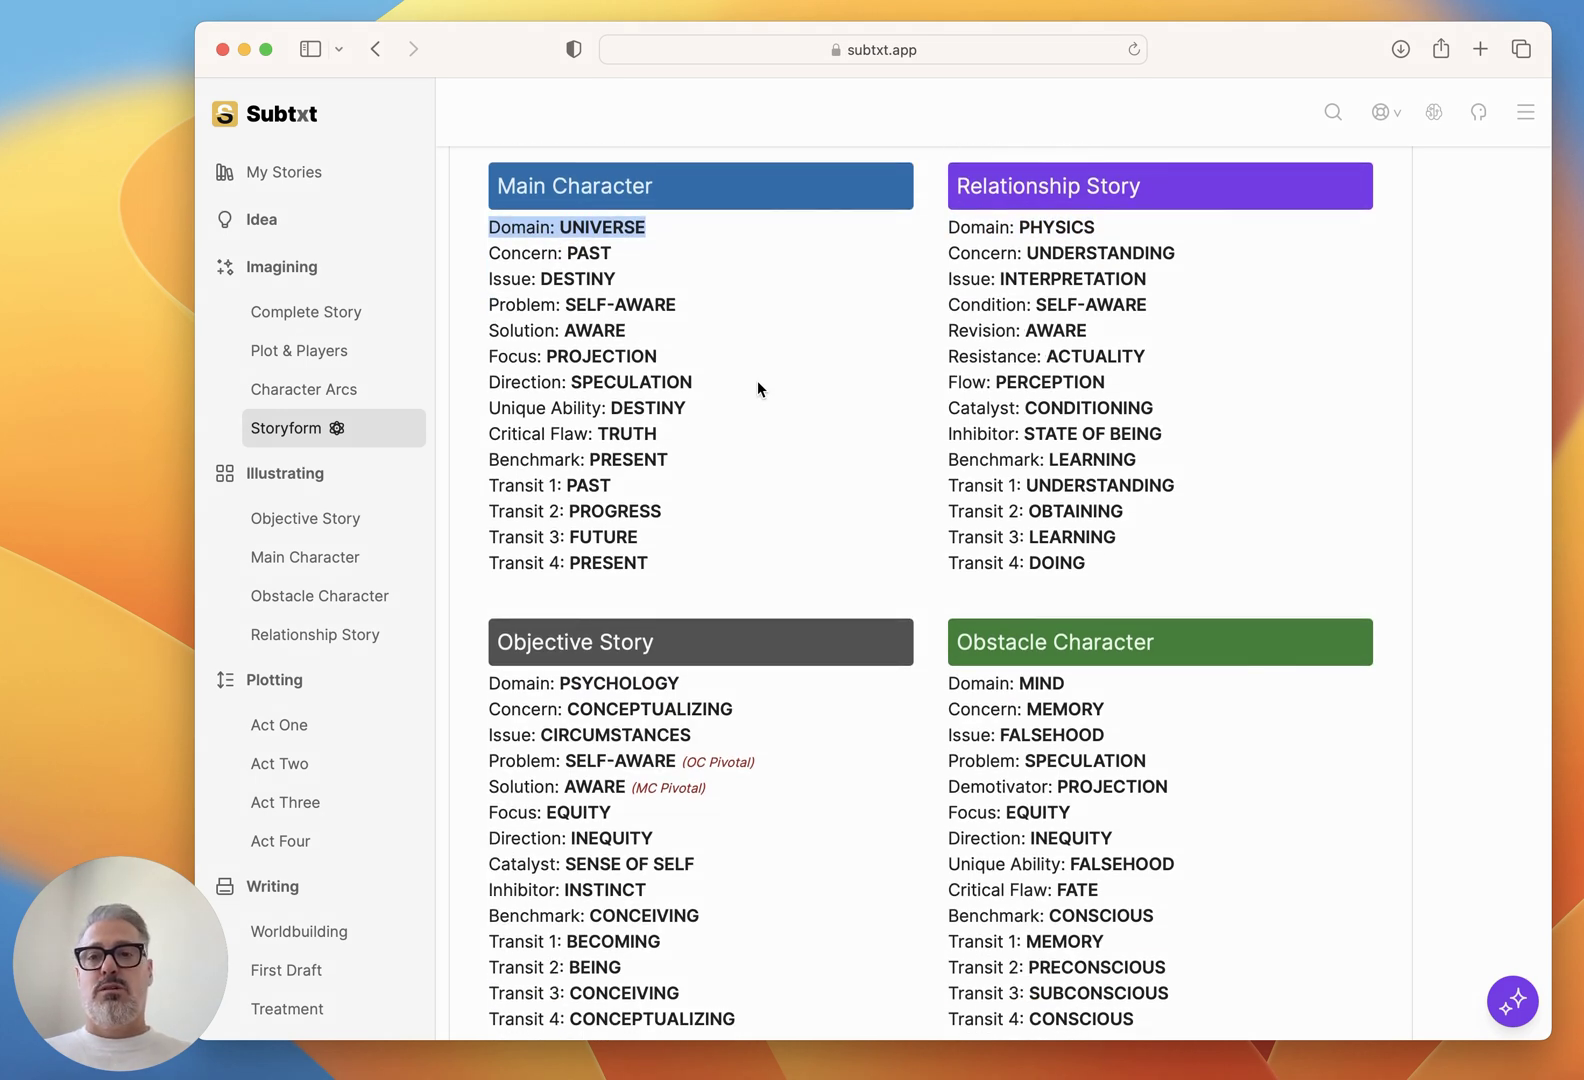
Examine the Obstacle Character's Domain and Issue in the storyform and compare them with the Objective Story Domain.
{"action": "scroll", "coordinate": [757, 389], "scroll_direction": "up", "scroll_amount": 15}
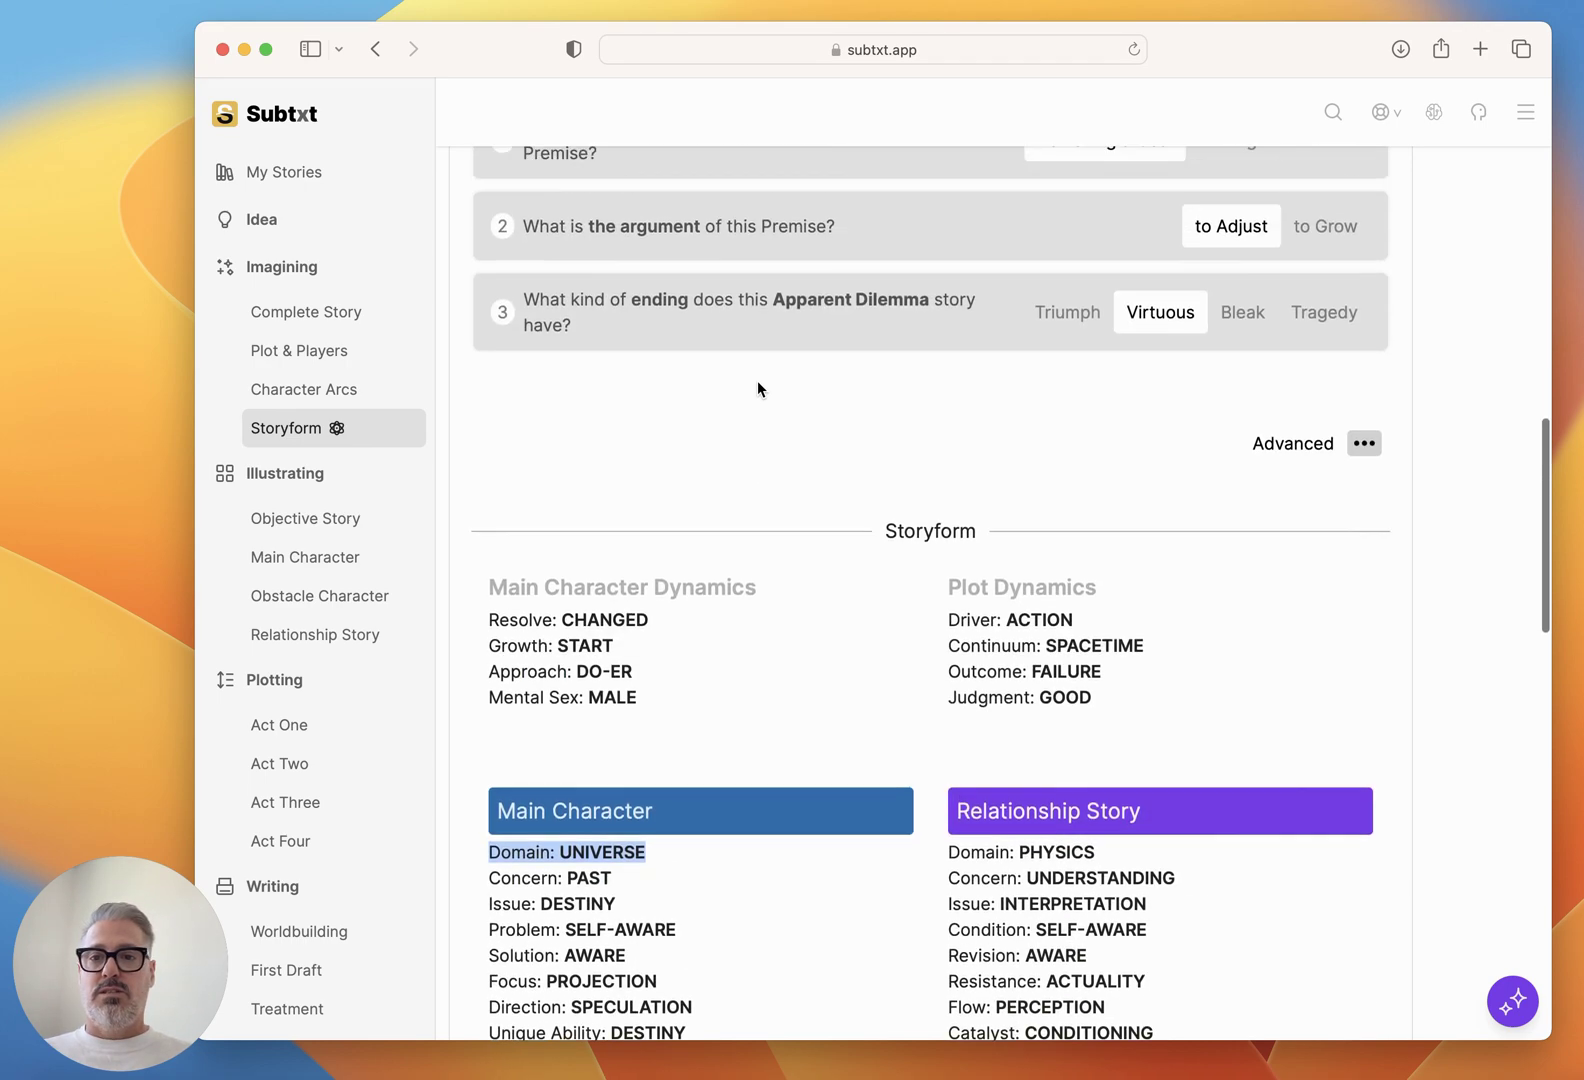
{"action": "scroll", "coordinate": [757, 389], "scroll_direction": "down", "scroll_amount": 5}
{"action": "scroll", "coordinate": [757, 385], "scroll_direction": "down", "scroll_amount": 15}
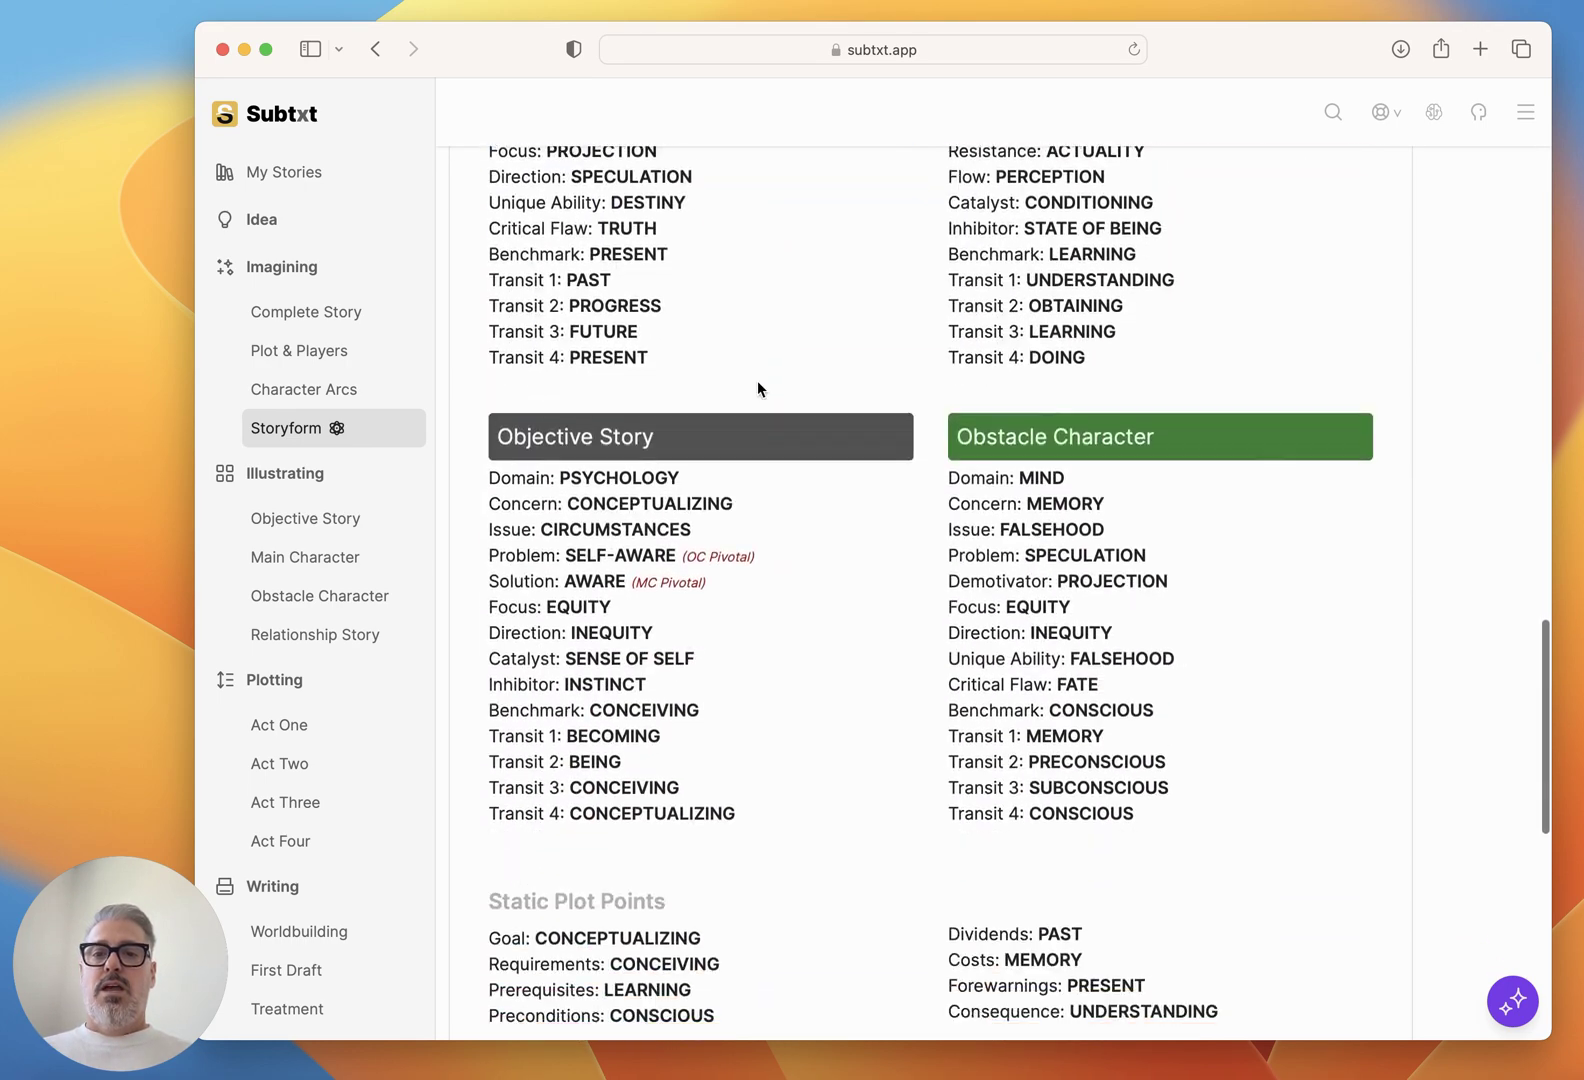
{"action": "triple_click", "coordinate": [1039, 396]}
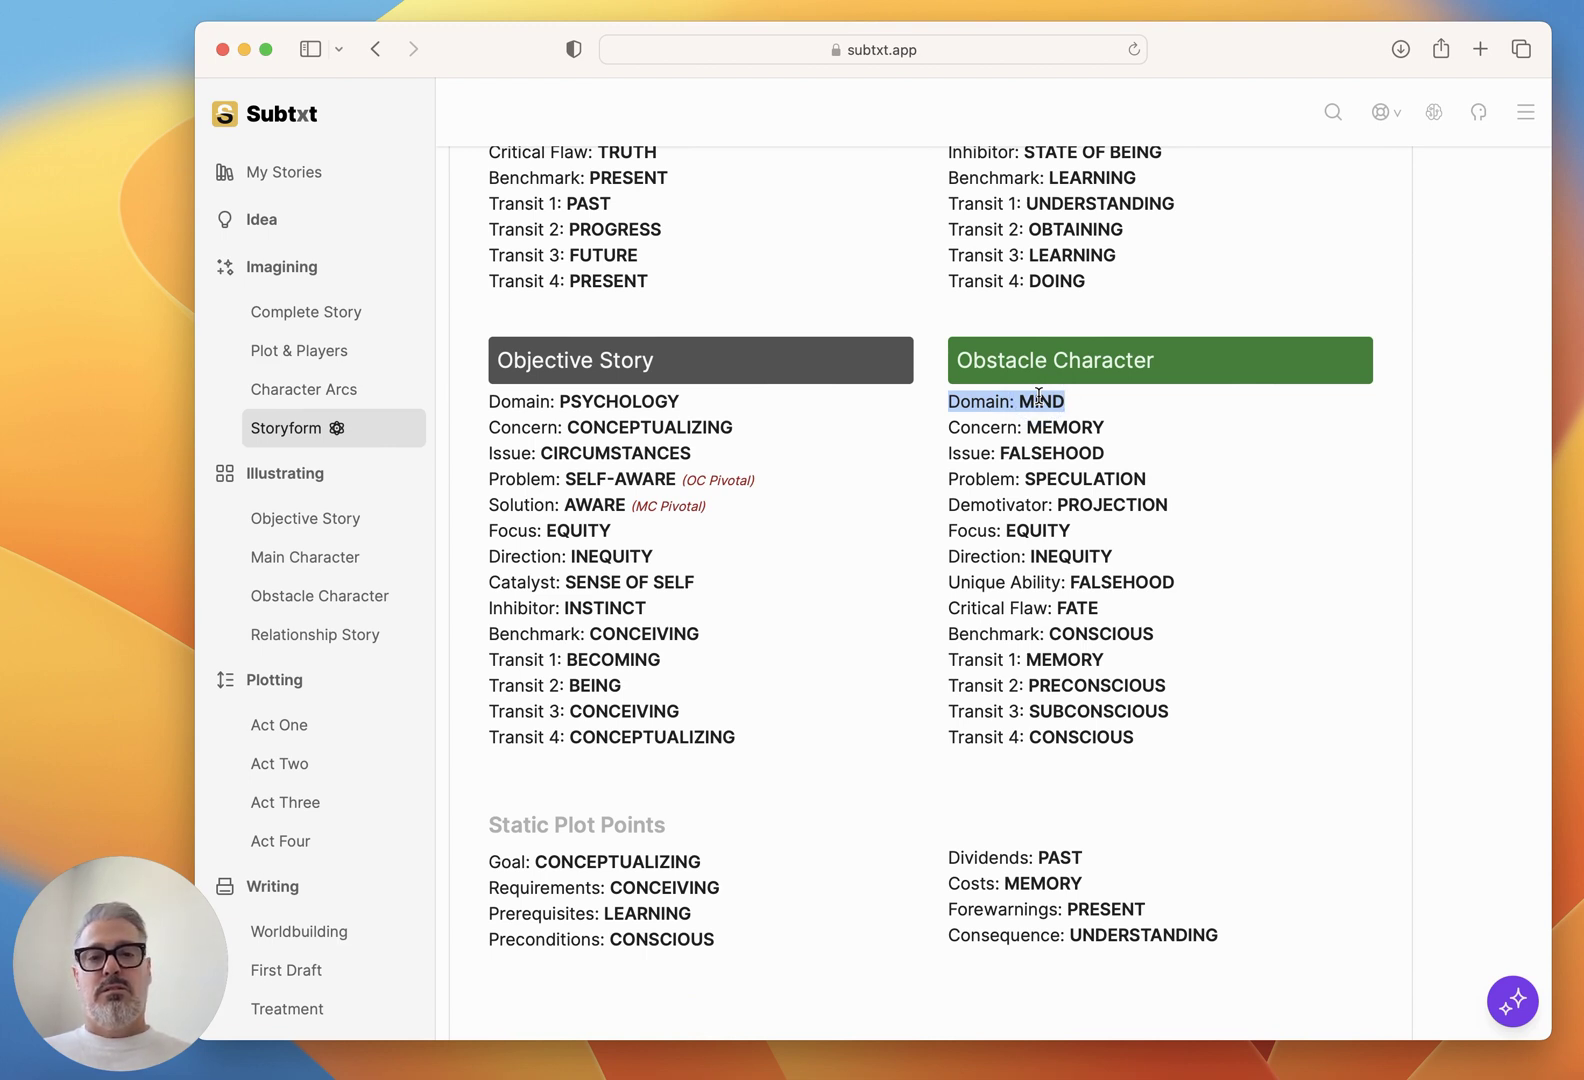
{"action": "triple_click", "coordinate": [1076, 456]}
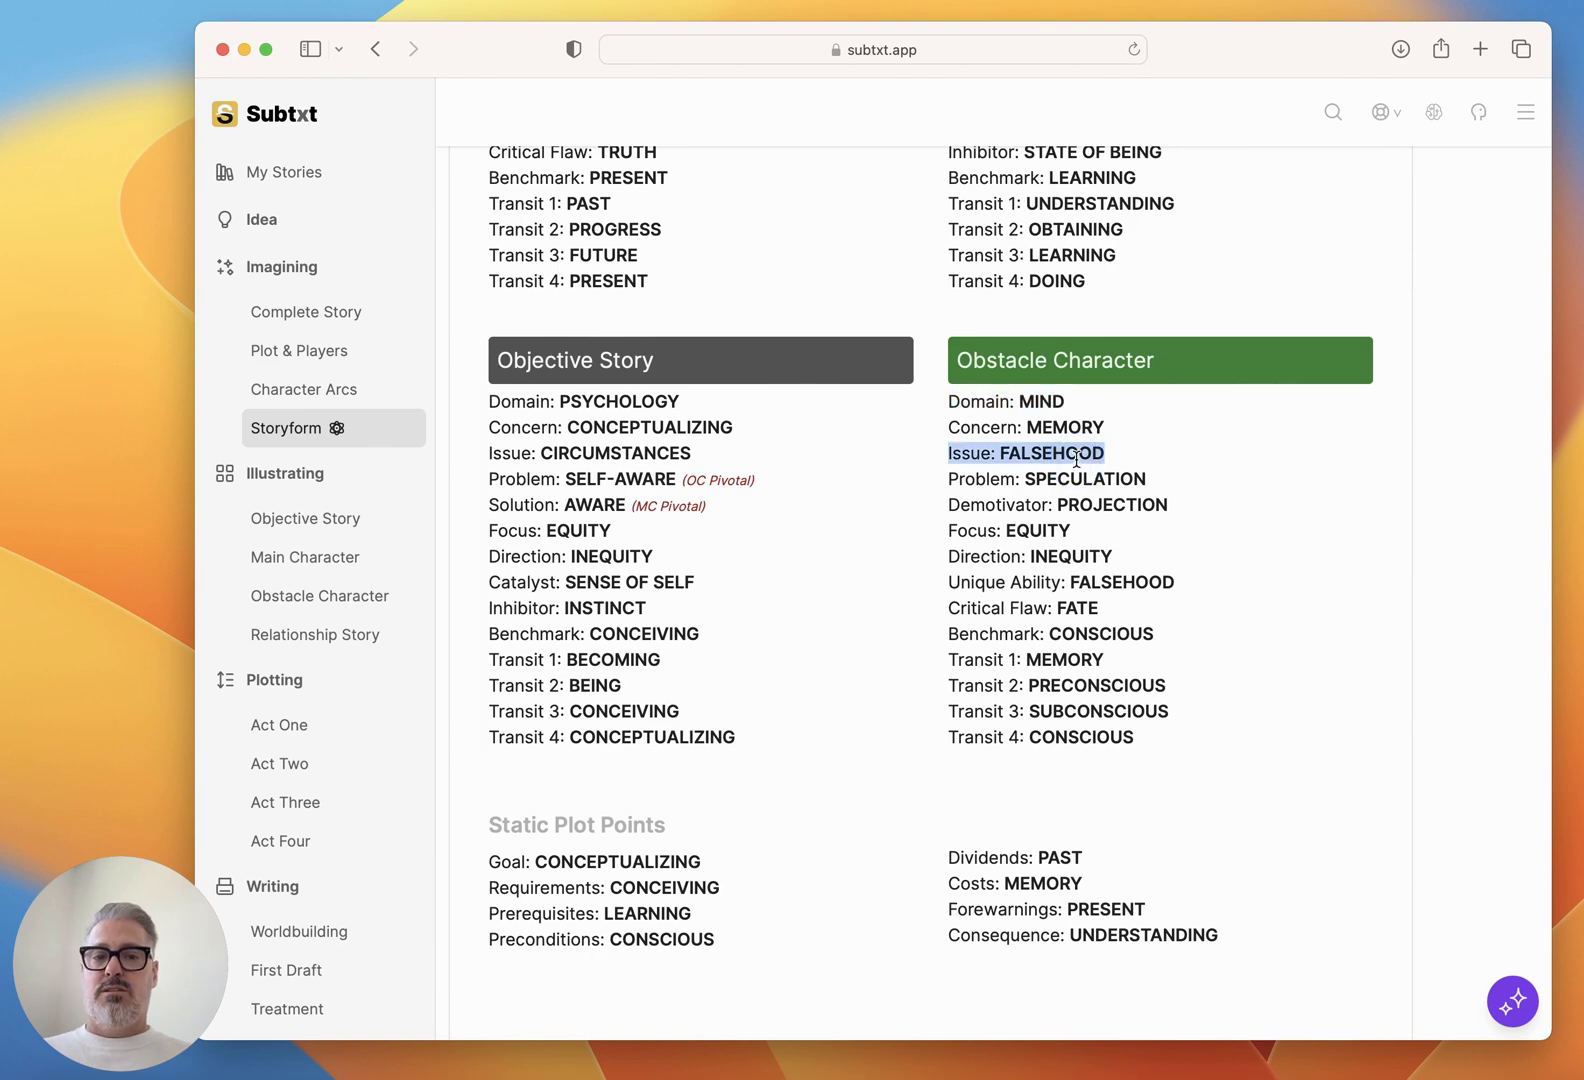
{"action": "scroll", "coordinate": [1076, 458], "scroll_direction": "up", "scroll_amount": 3}
{"action": "triple_click", "coordinate": [600, 746]}
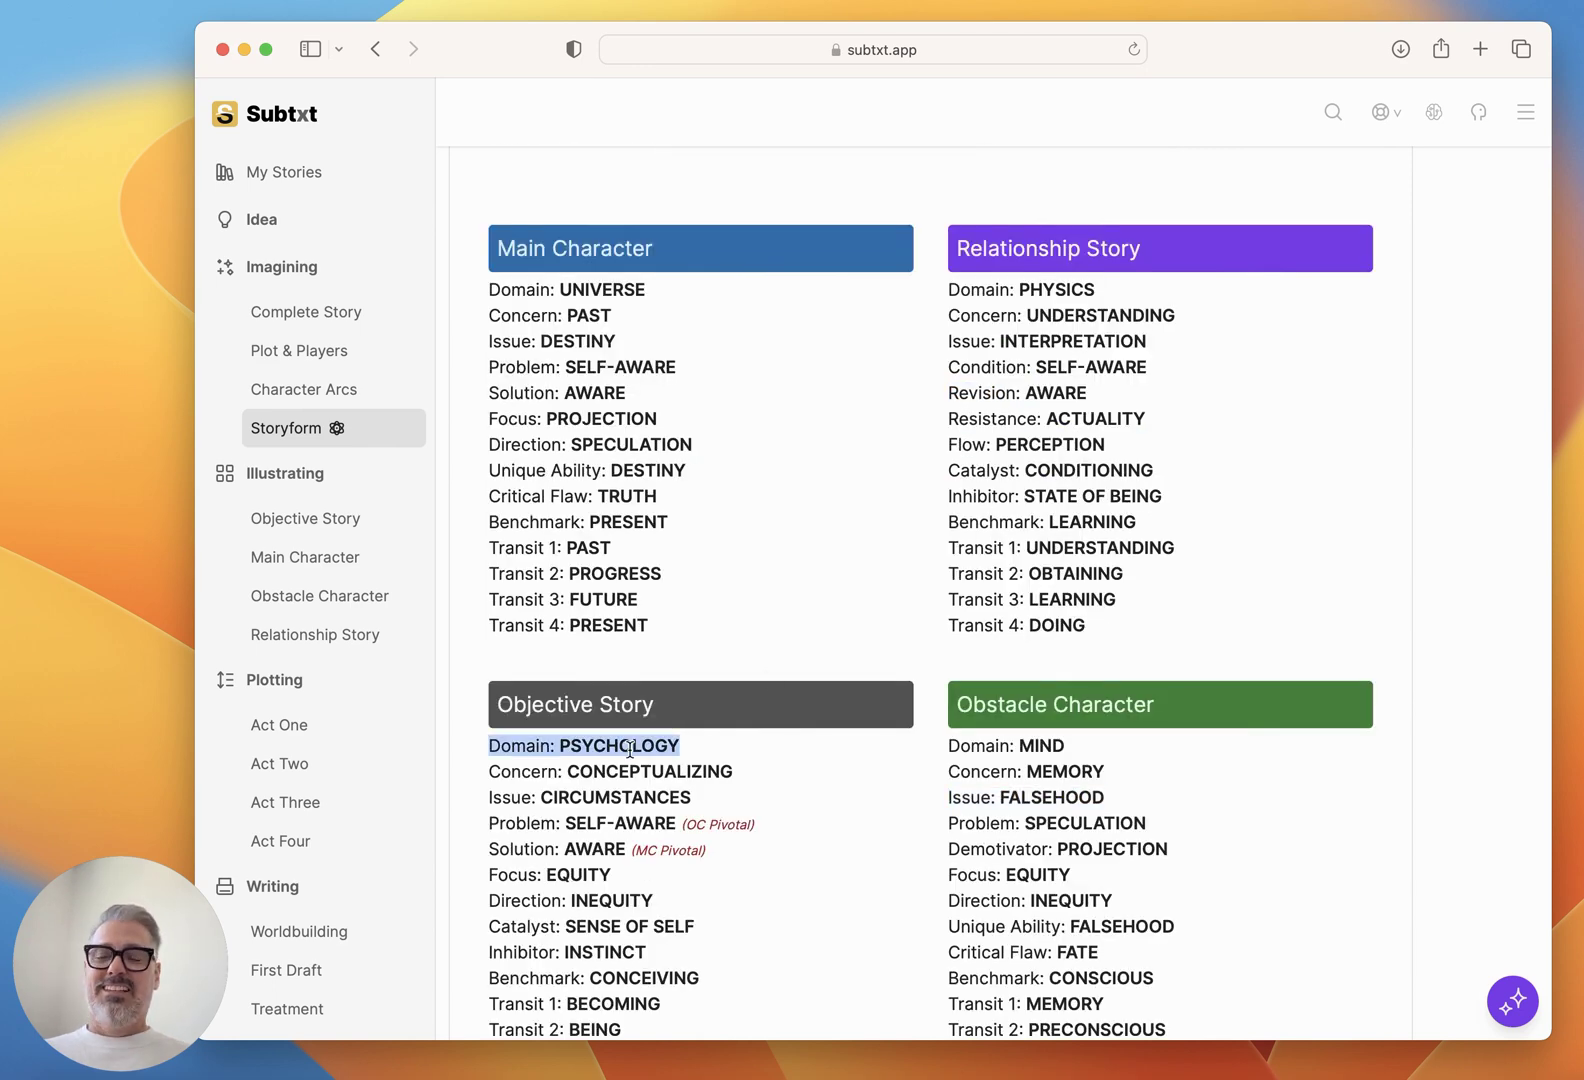
Return to the Objective Story illustrations and separate the three paragraphs of the Psychology storytelling with blank lines.
{"action": "left_click", "coordinate": [305, 518]}
{"action": "scroll", "coordinate": [881, 435], "scroll_direction": "up", "scroll_amount": 10}
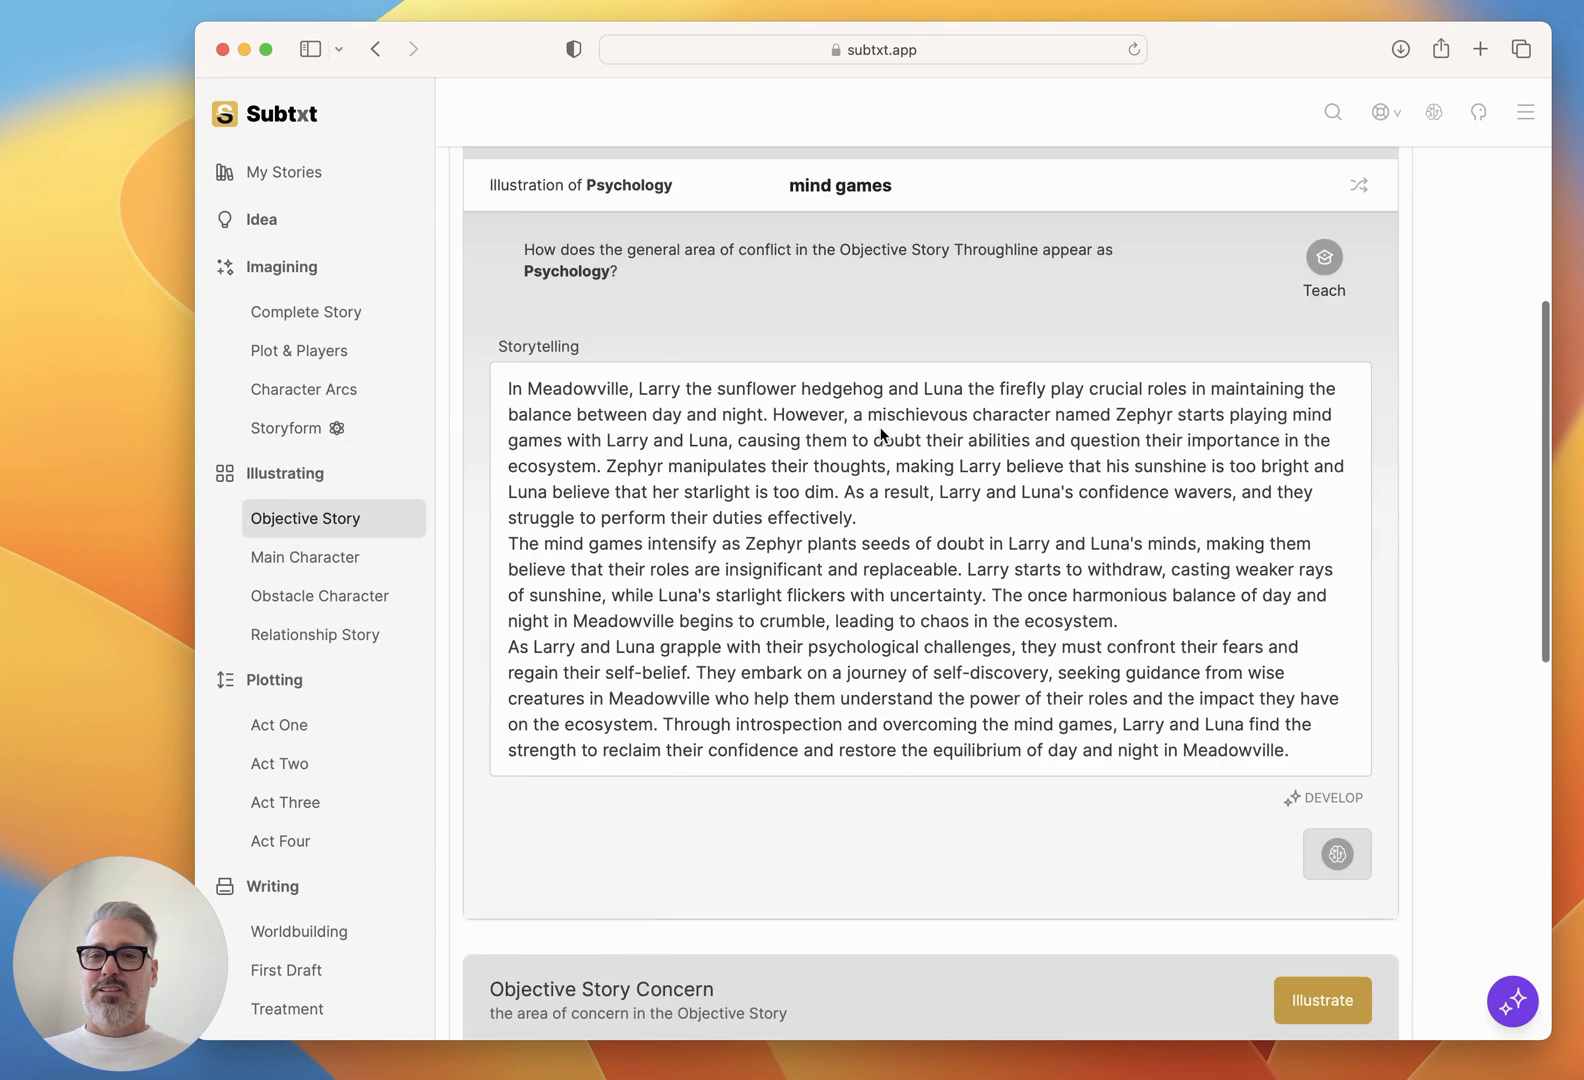
{"action": "scroll", "coordinate": [1001, 530], "scroll_direction": "down", "scroll_amount": 2}
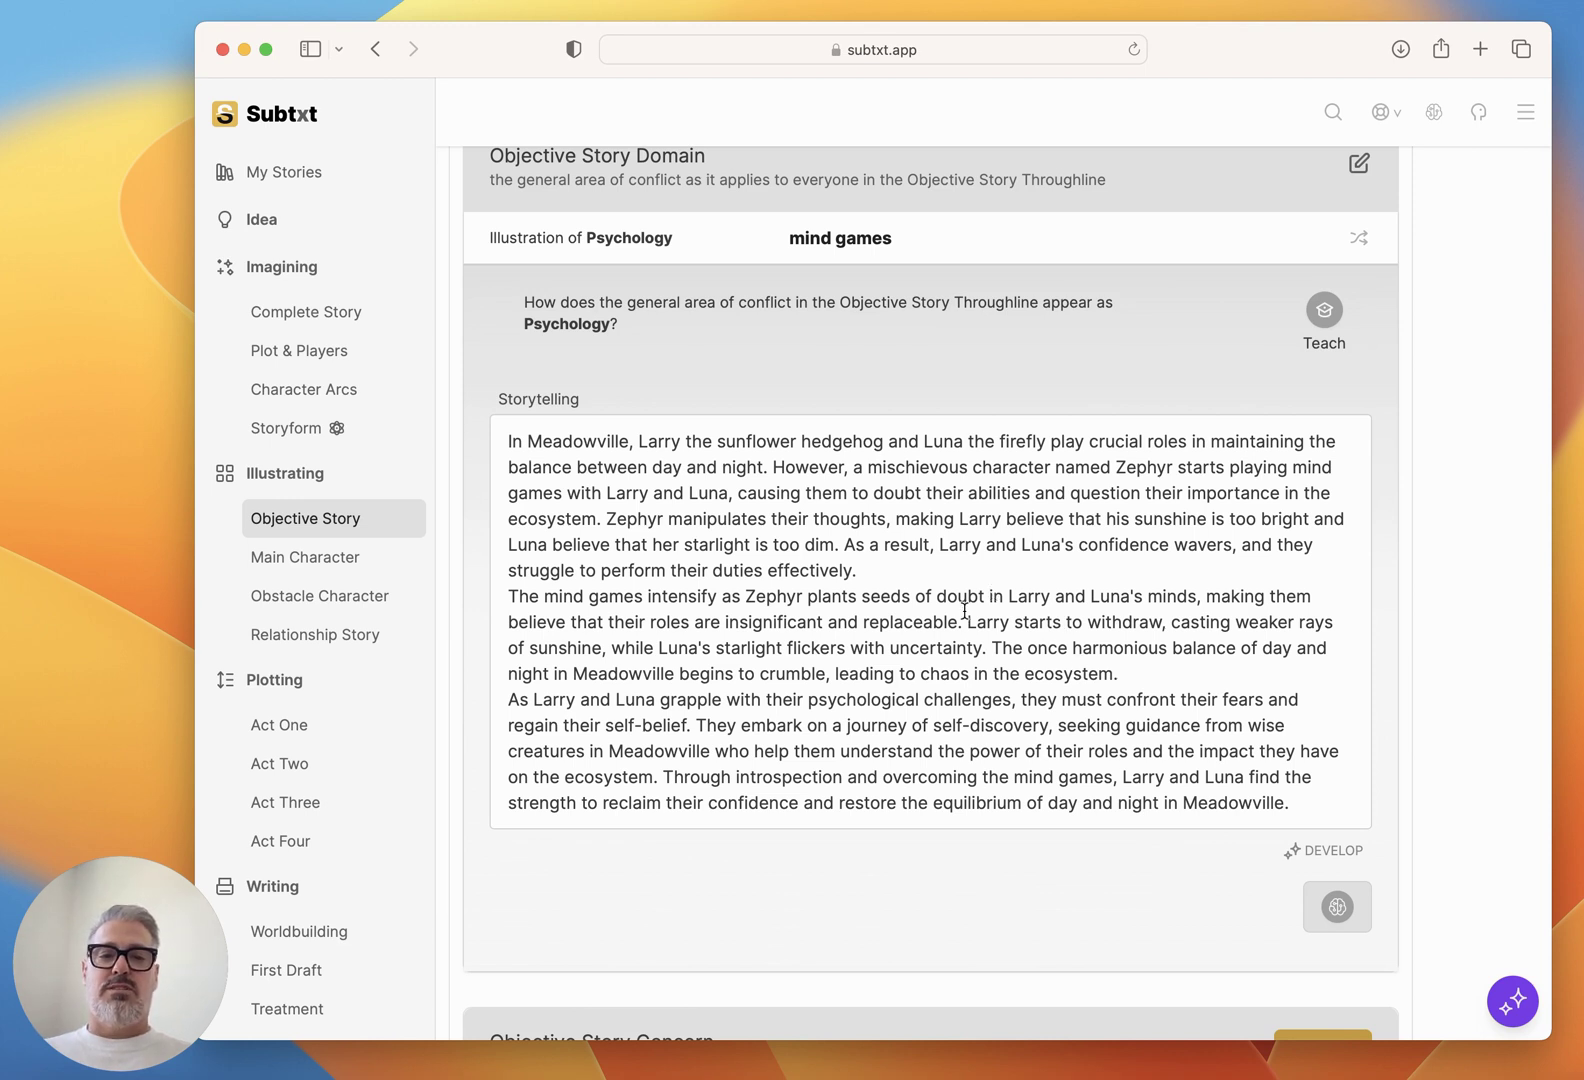
{"action": "left_click", "coordinate": [901, 566]}
{"action": "key", "text": "Return"}
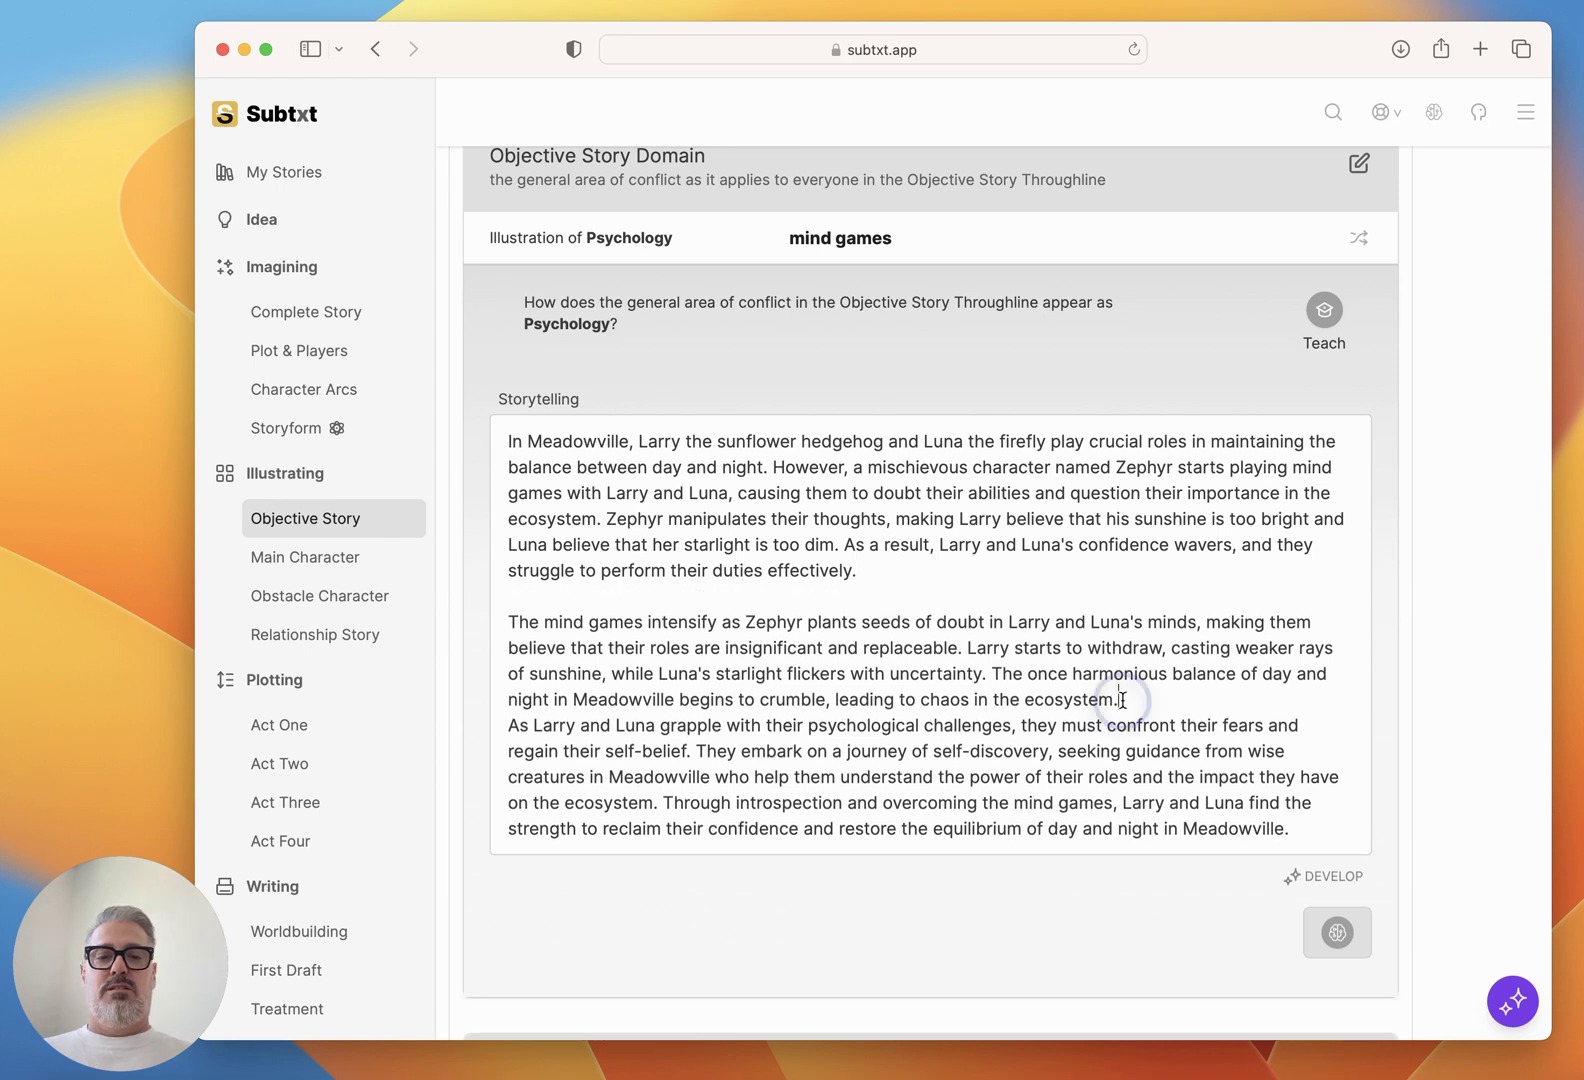
{"action": "left_click", "coordinate": [1120, 699]}
{"action": "key", "text": "Return"}
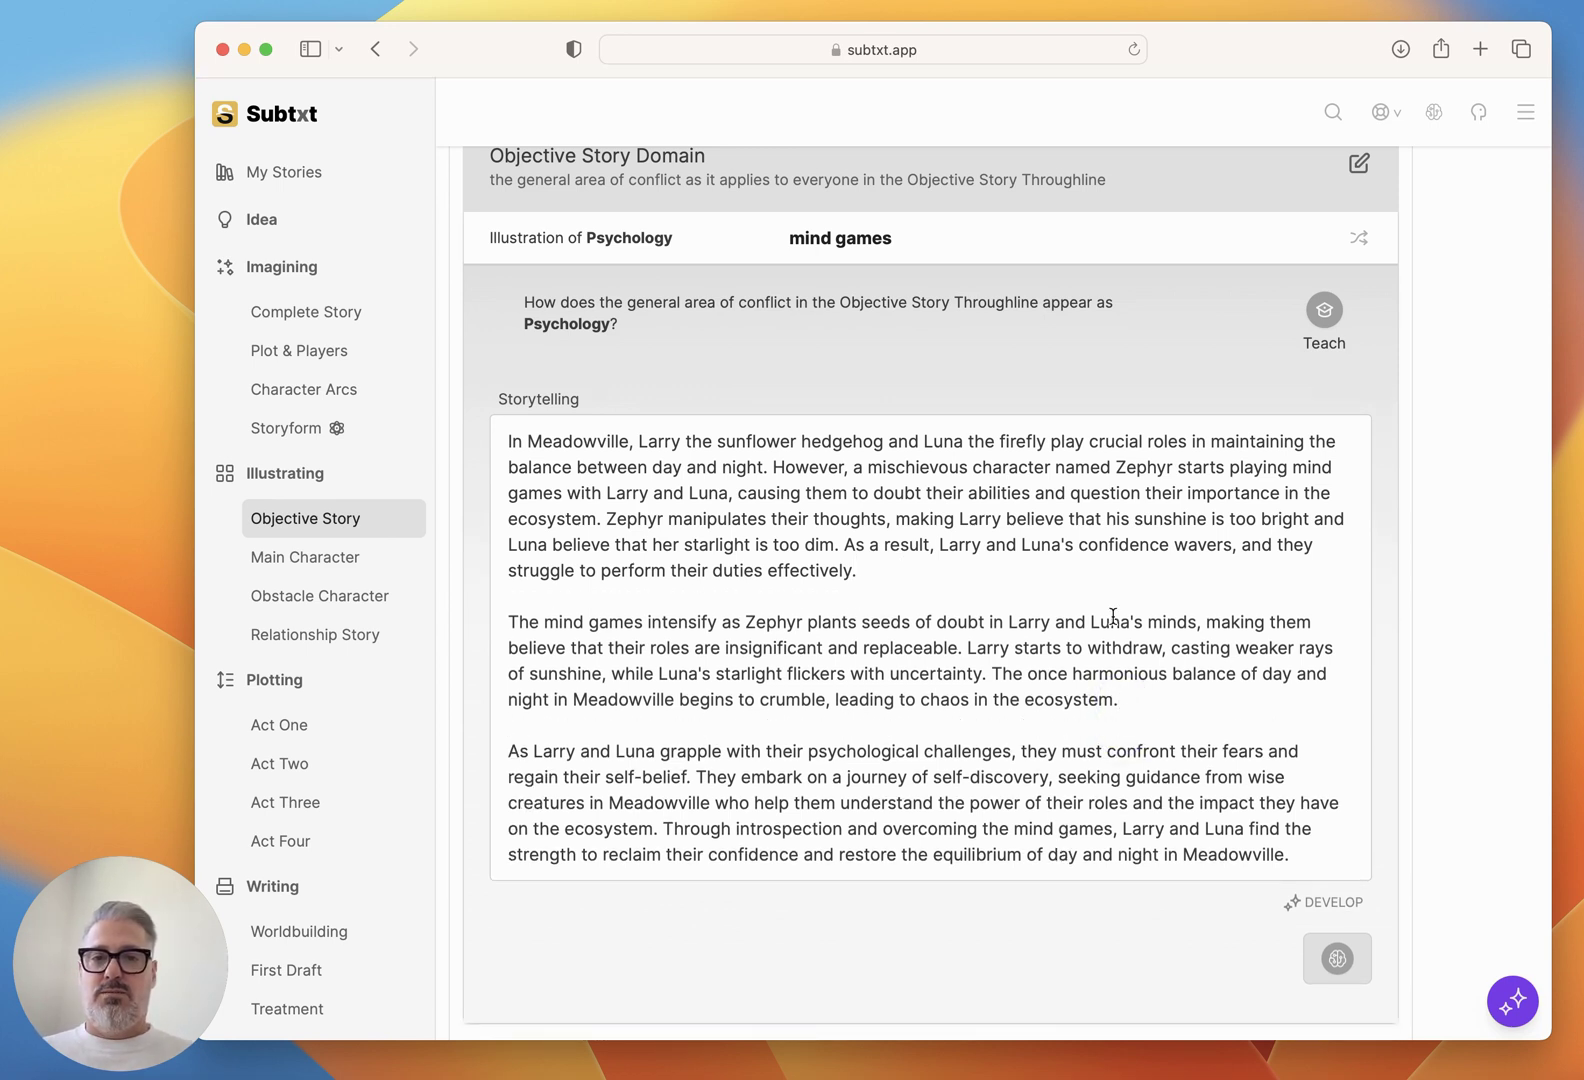
{"action": "scroll", "coordinate": [1112, 616], "scroll_direction": "down", "scroll_amount": 3}
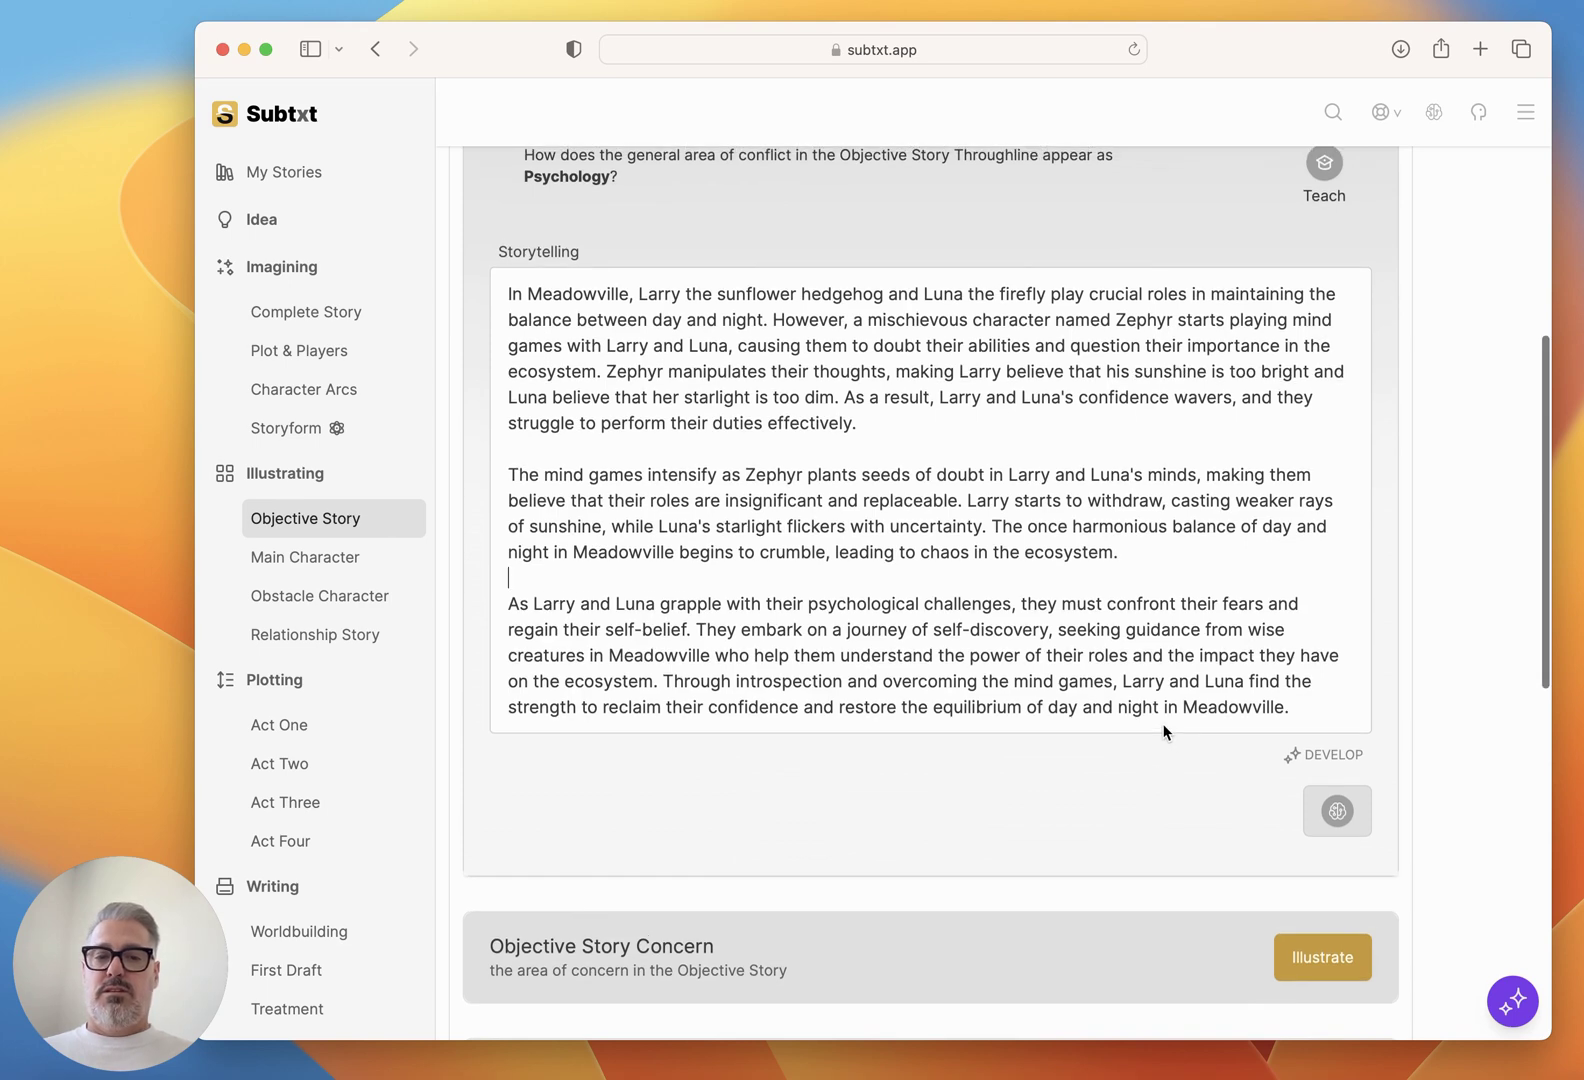
{"action": "scroll", "coordinate": [1163, 728], "scroll_direction": "up", "scroll_amount": 3}
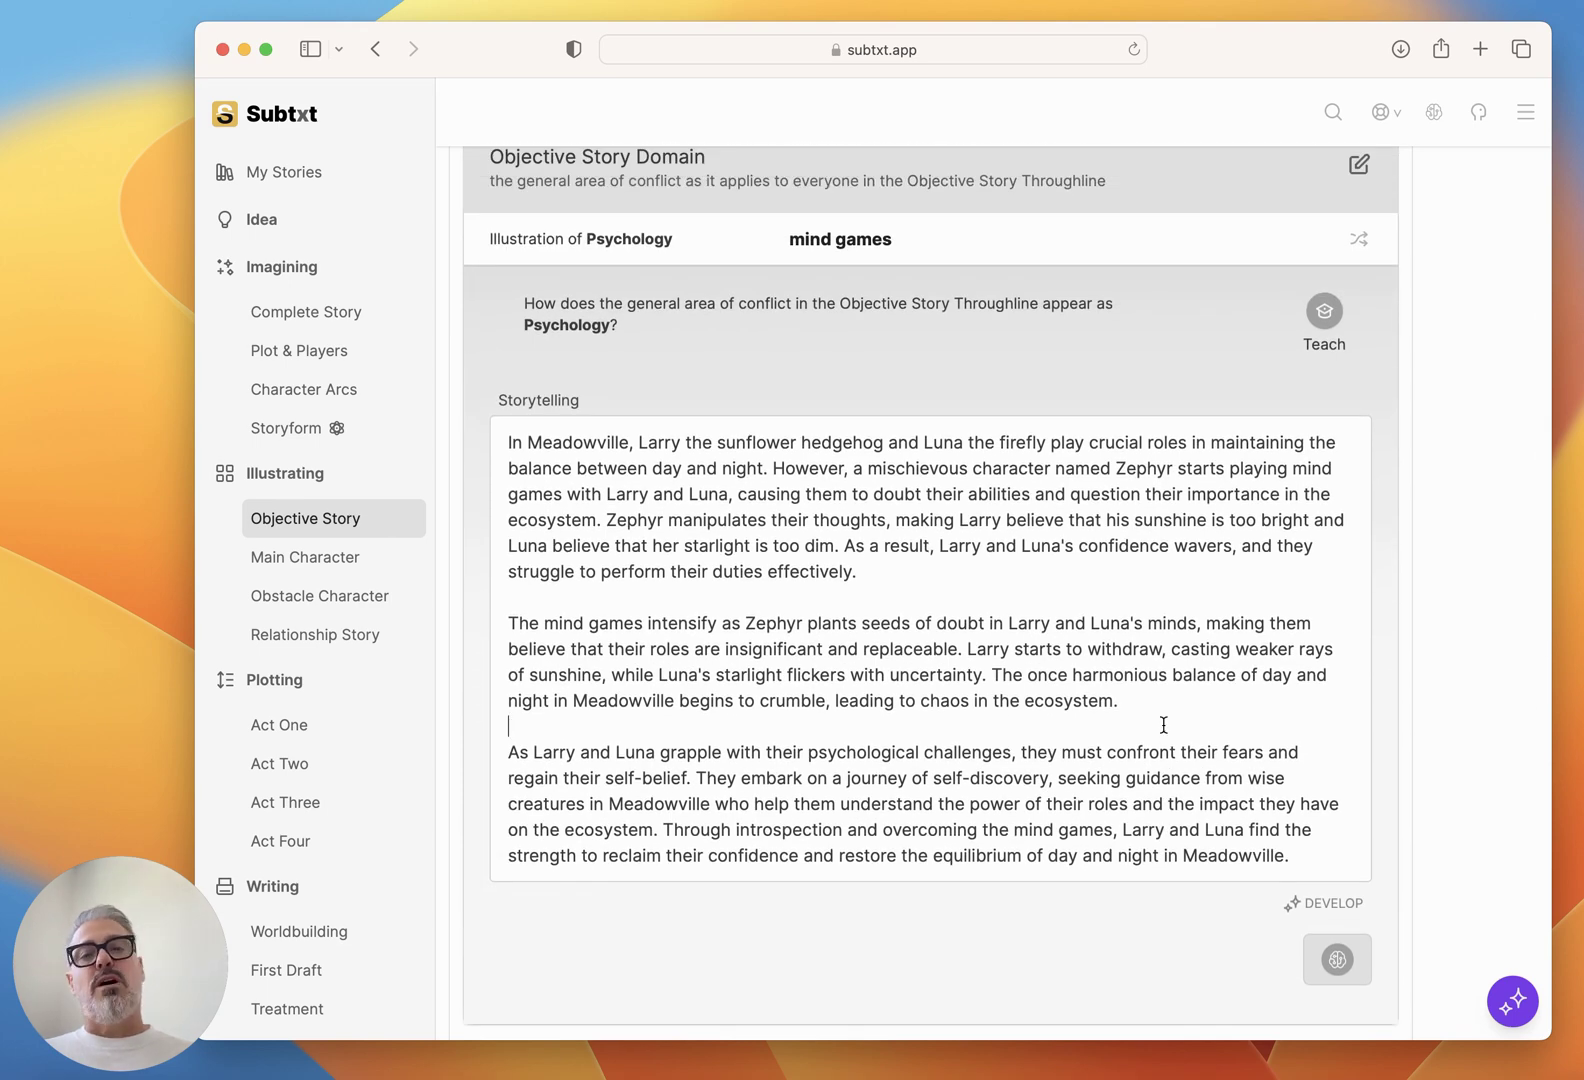
{"action": "scroll", "coordinate": [1163, 725], "scroll_direction": "up", "scroll_amount": 1}
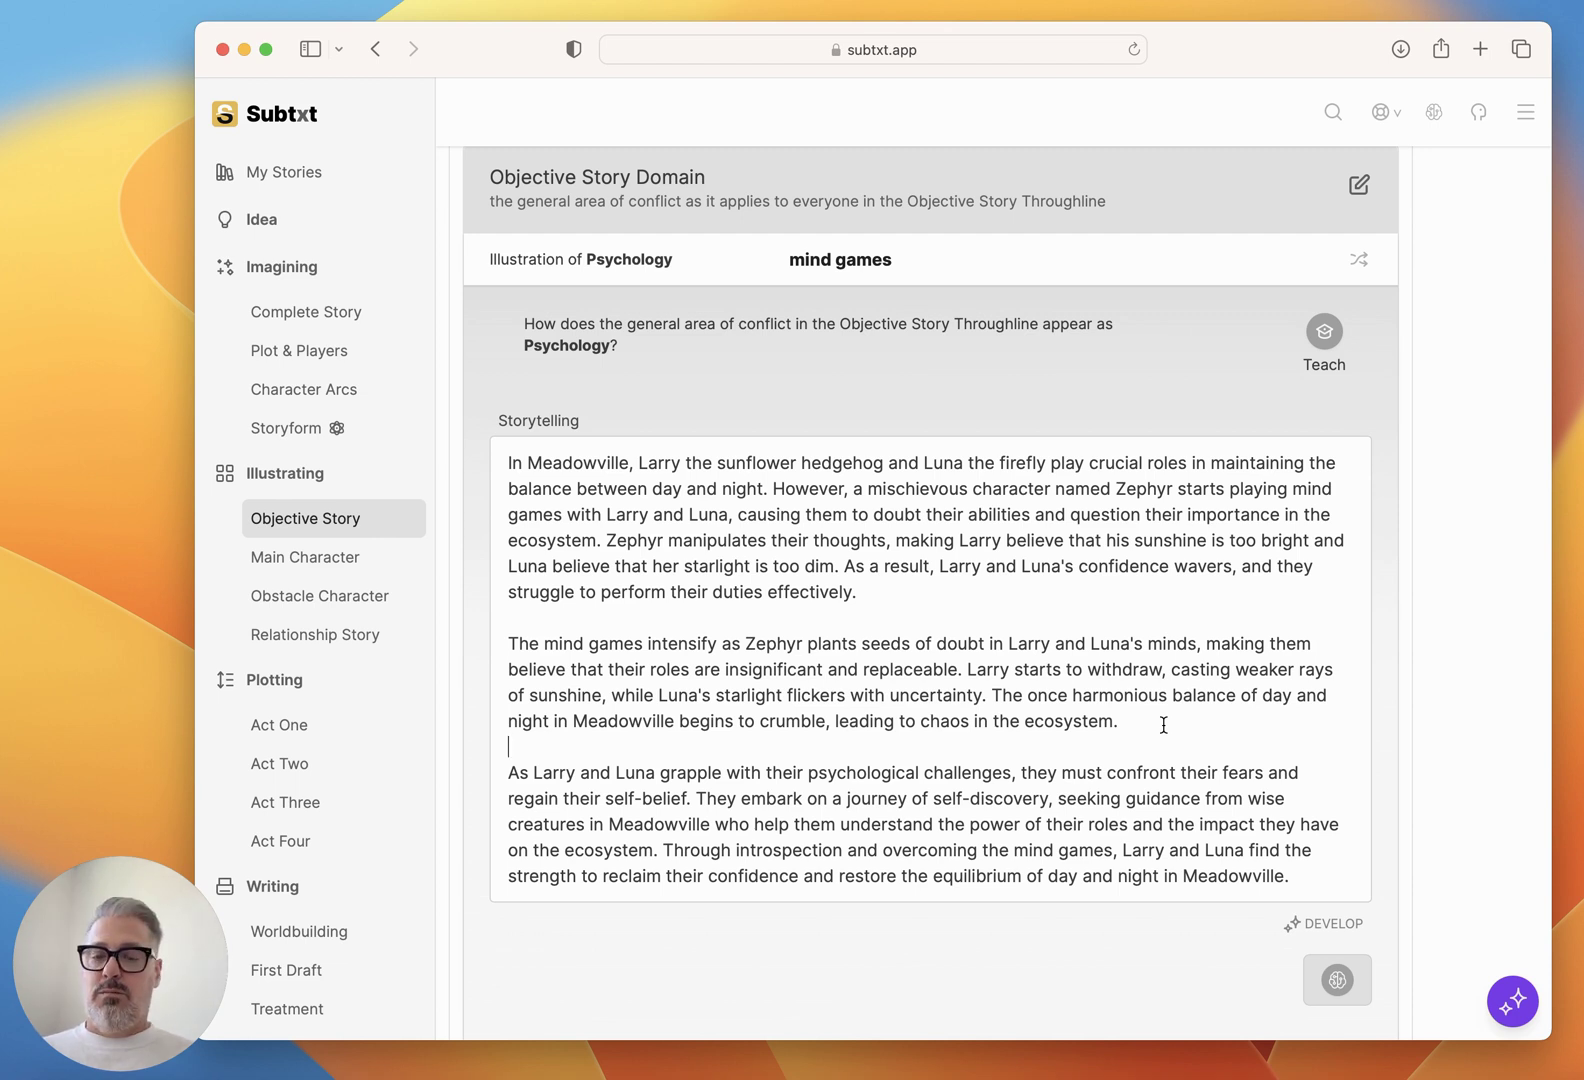
{"action": "left_click", "coordinate": [910, 596]}
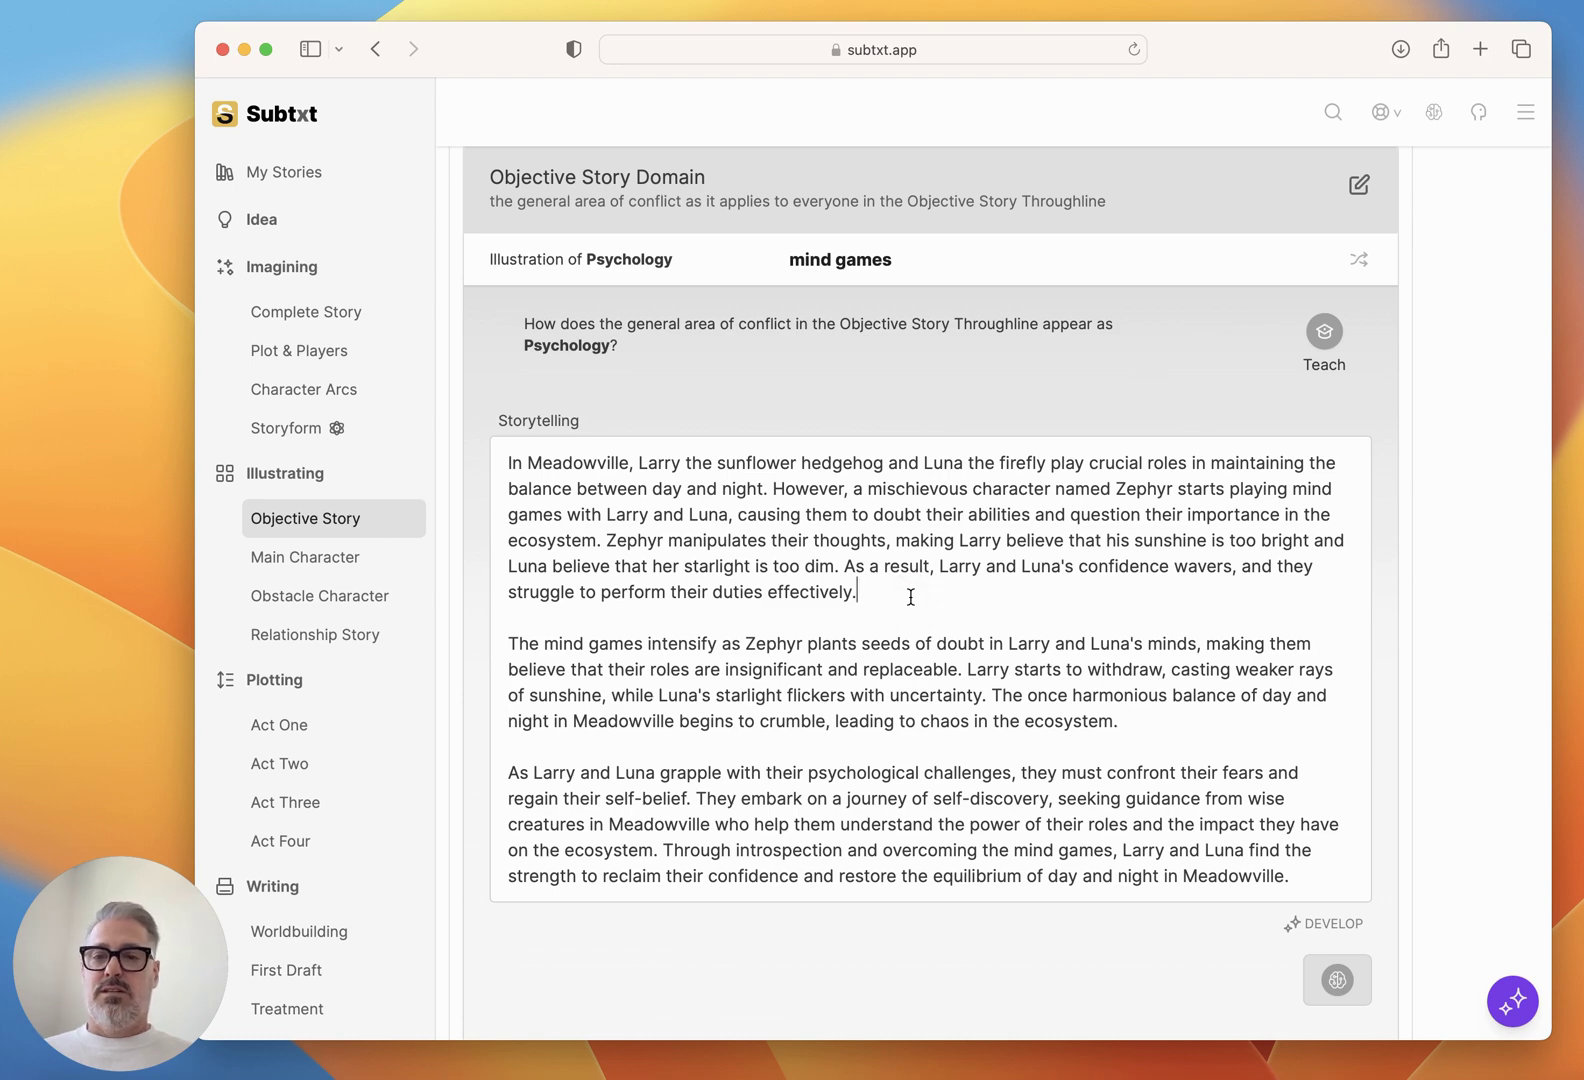
Check the story's Outcome and the Objective Story Concern in the storyform settings.
{"action": "left_click", "coordinate": [290, 428]}
{"action": "scroll", "coordinate": [1124, 441], "scroll_direction": "down", "scroll_amount": 6}
{"action": "scroll", "coordinate": [1124, 450], "scroll_direction": "down", "scroll_amount": 5}
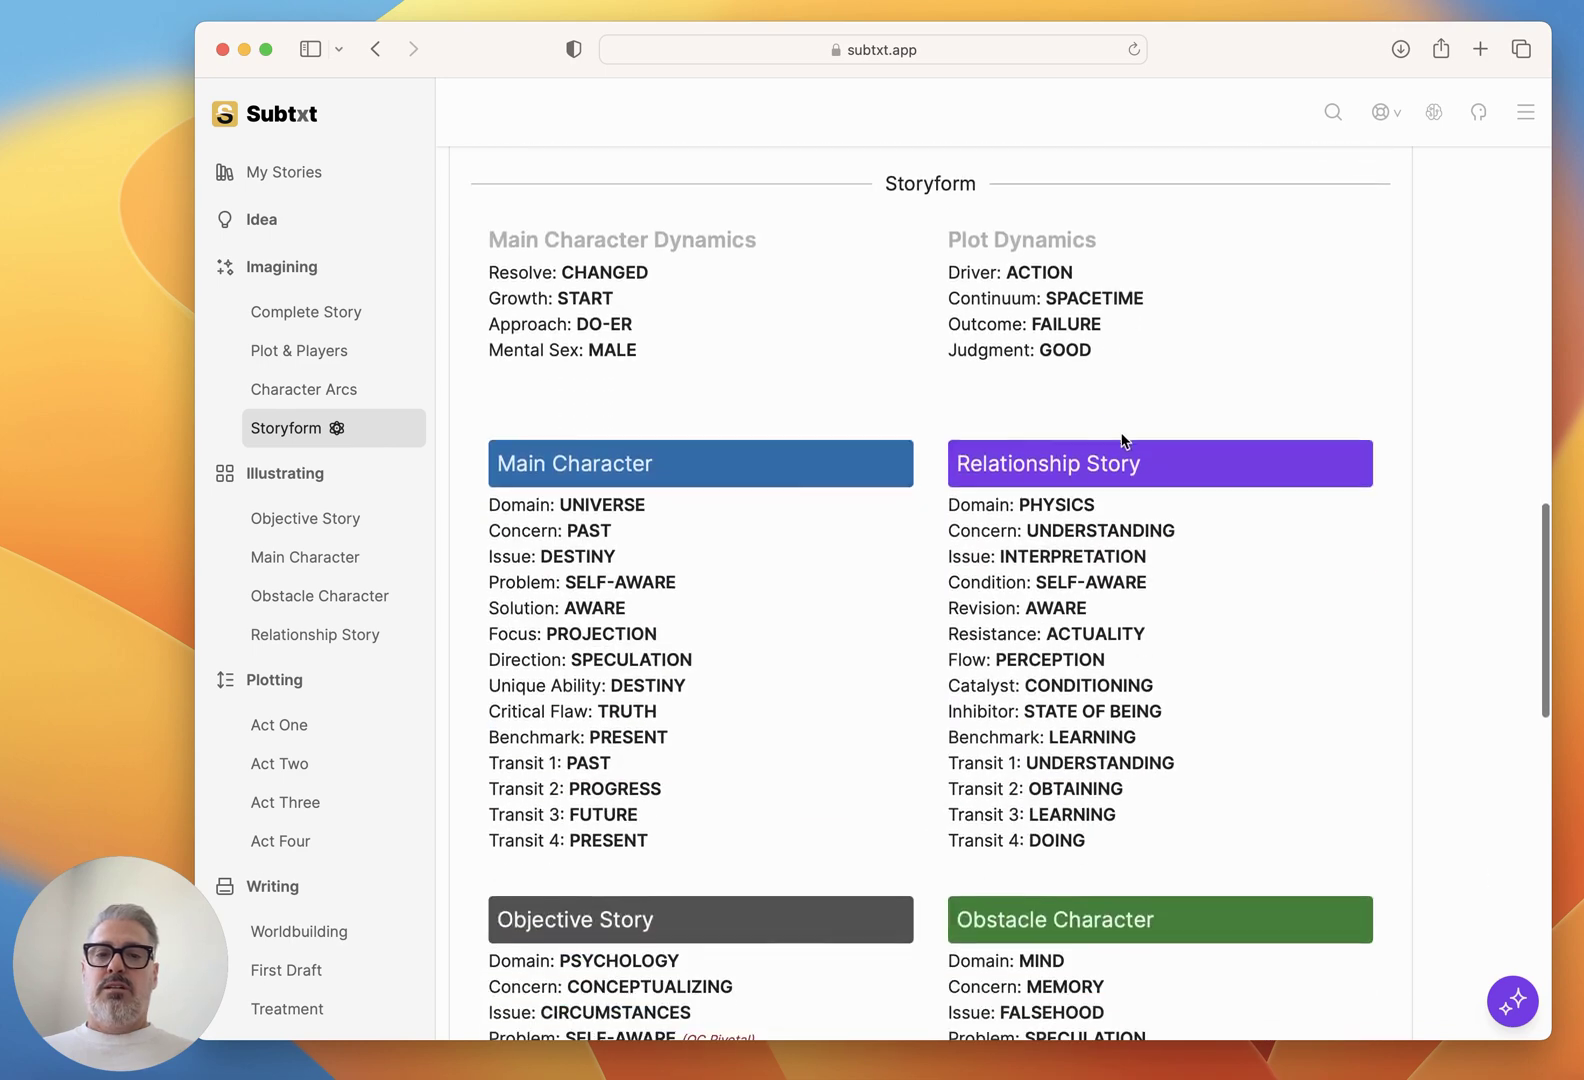
{"action": "triple_click", "coordinate": [1068, 323]}
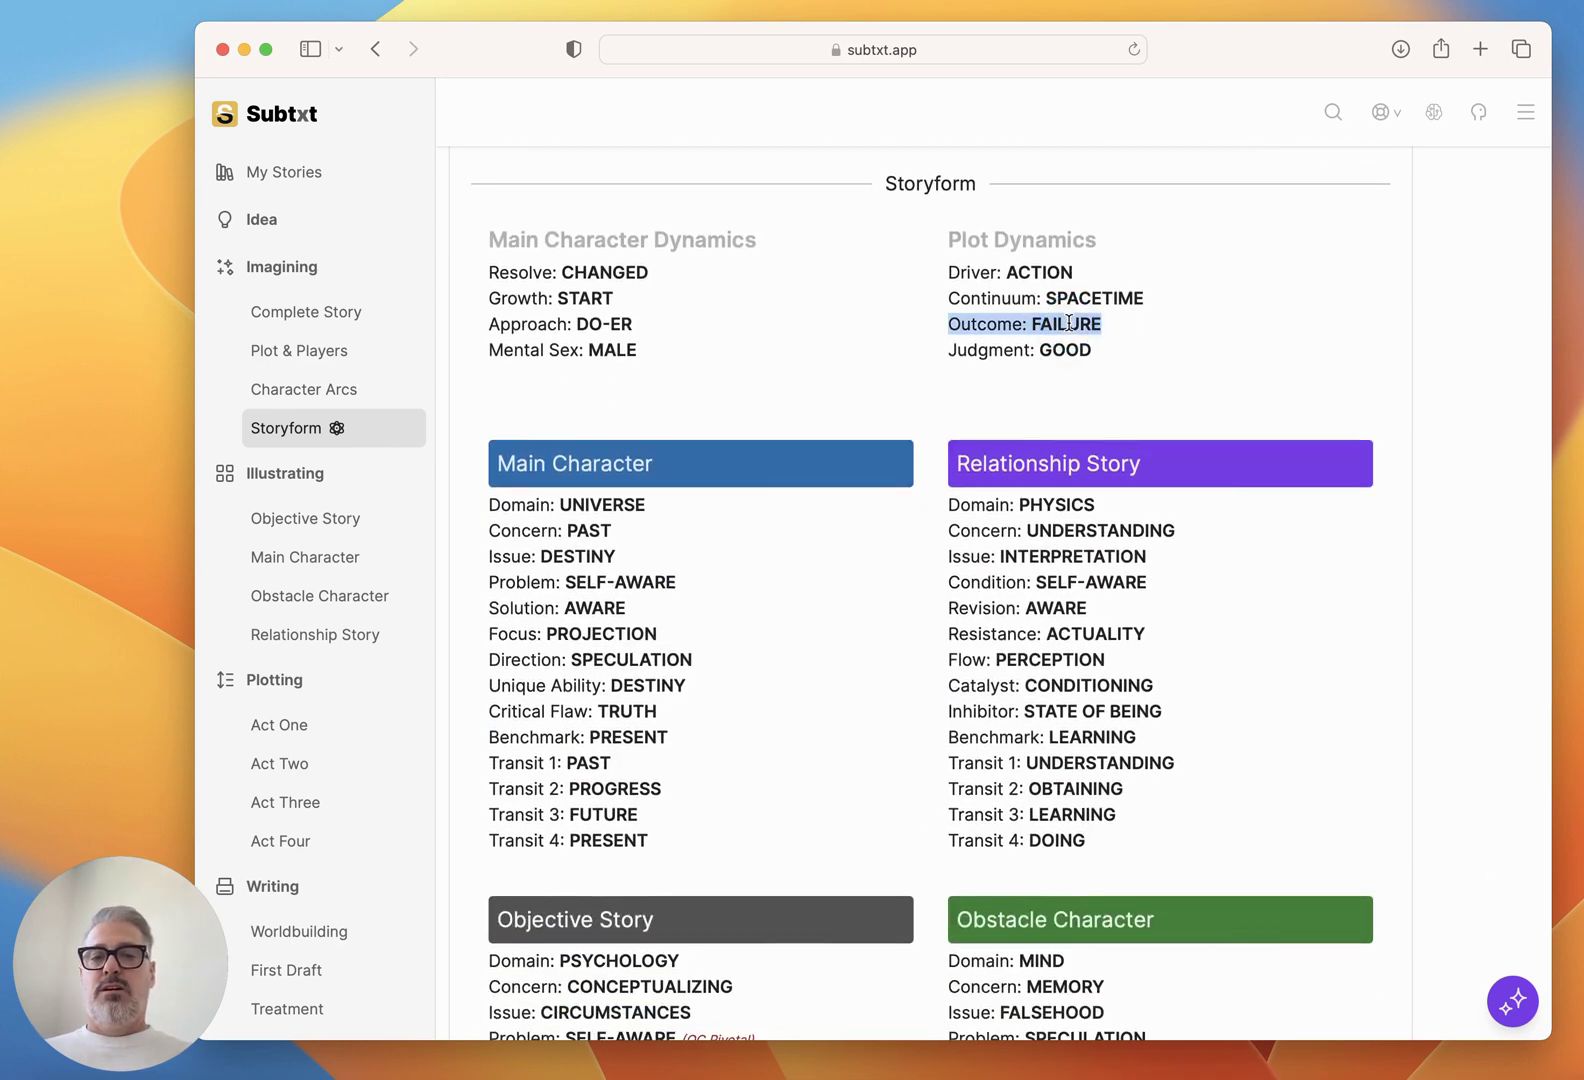
{"action": "scroll", "coordinate": [1068, 323], "scroll_direction": "down", "scroll_amount": 6}
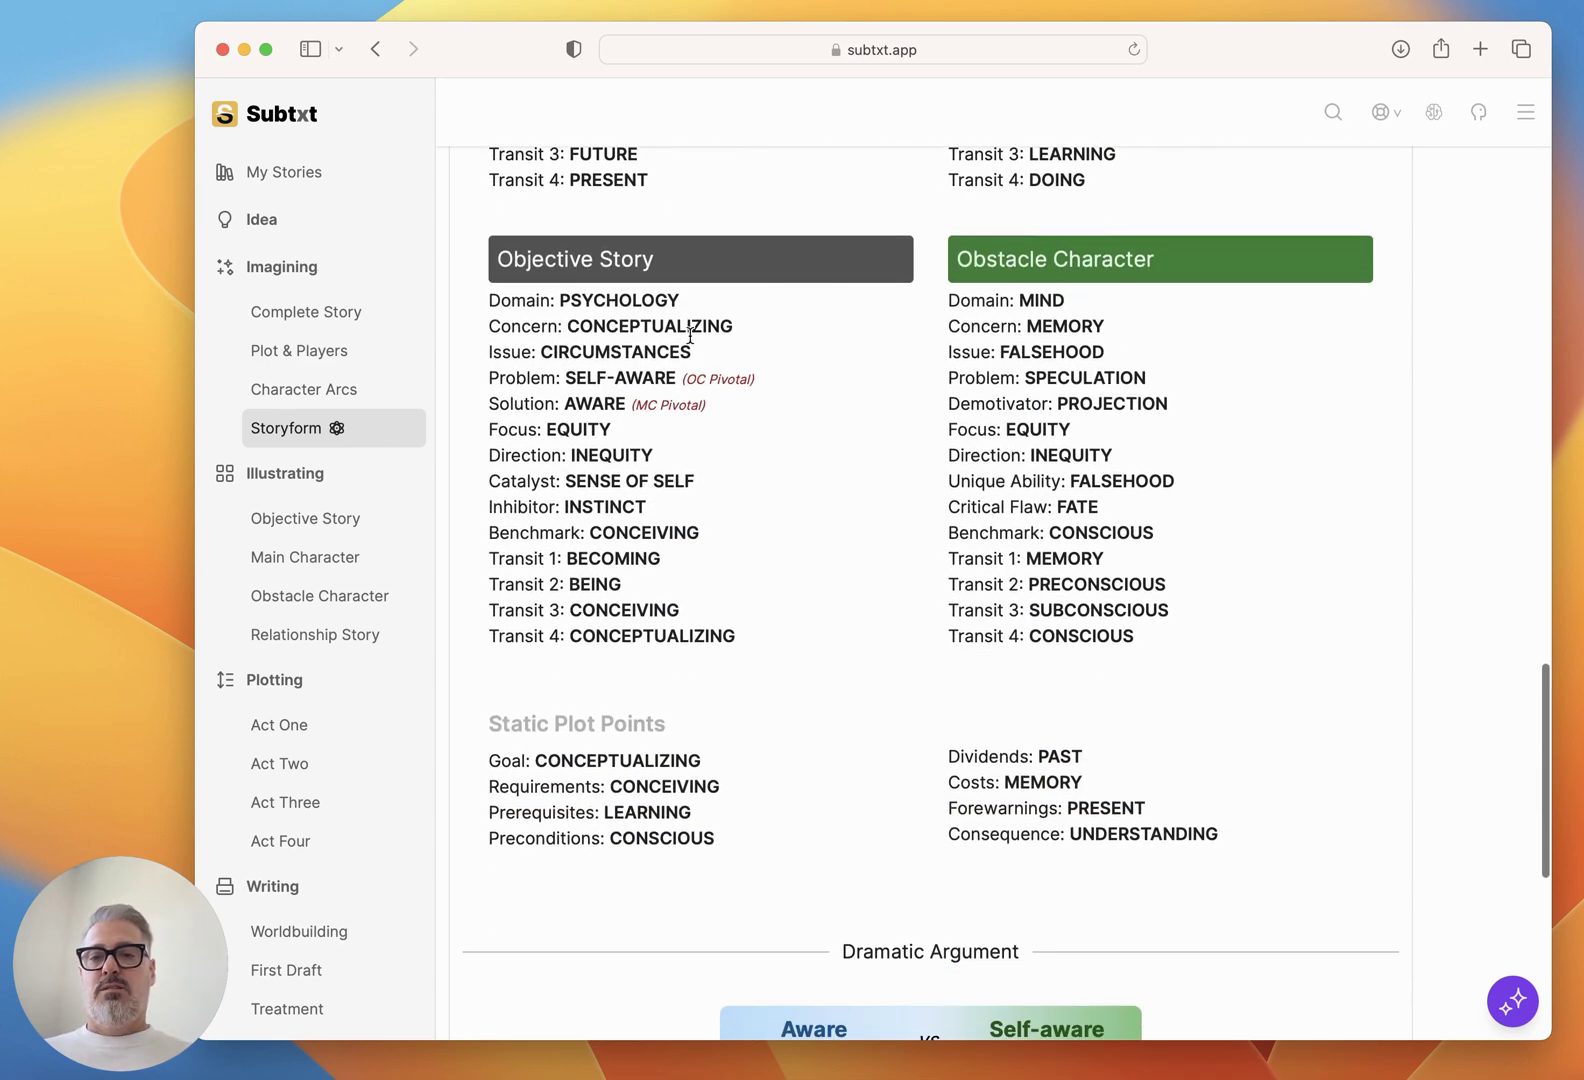
{"action": "left_click", "coordinate": [654, 330]}
{"action": "double_click", "coordinate": [654, 330]}
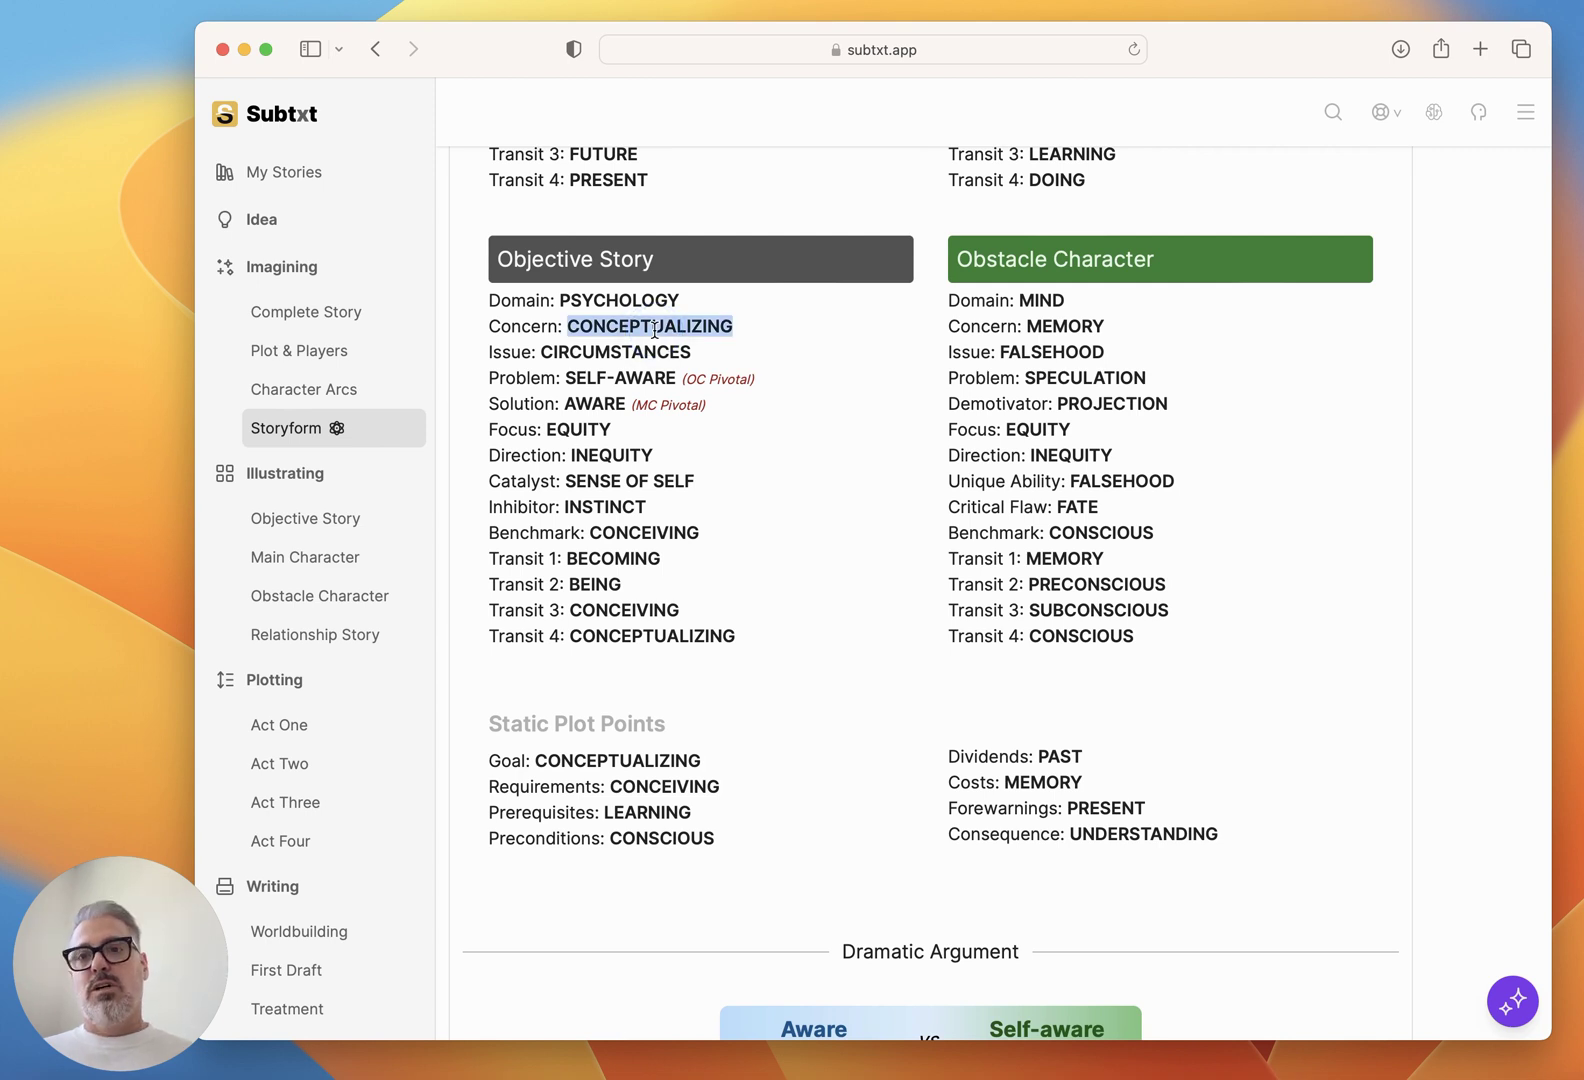
Expand the Story Goal in Plot & Players and open its brainstorming prompt.
{"action": "left_click", "coordinate": [325, 365]}
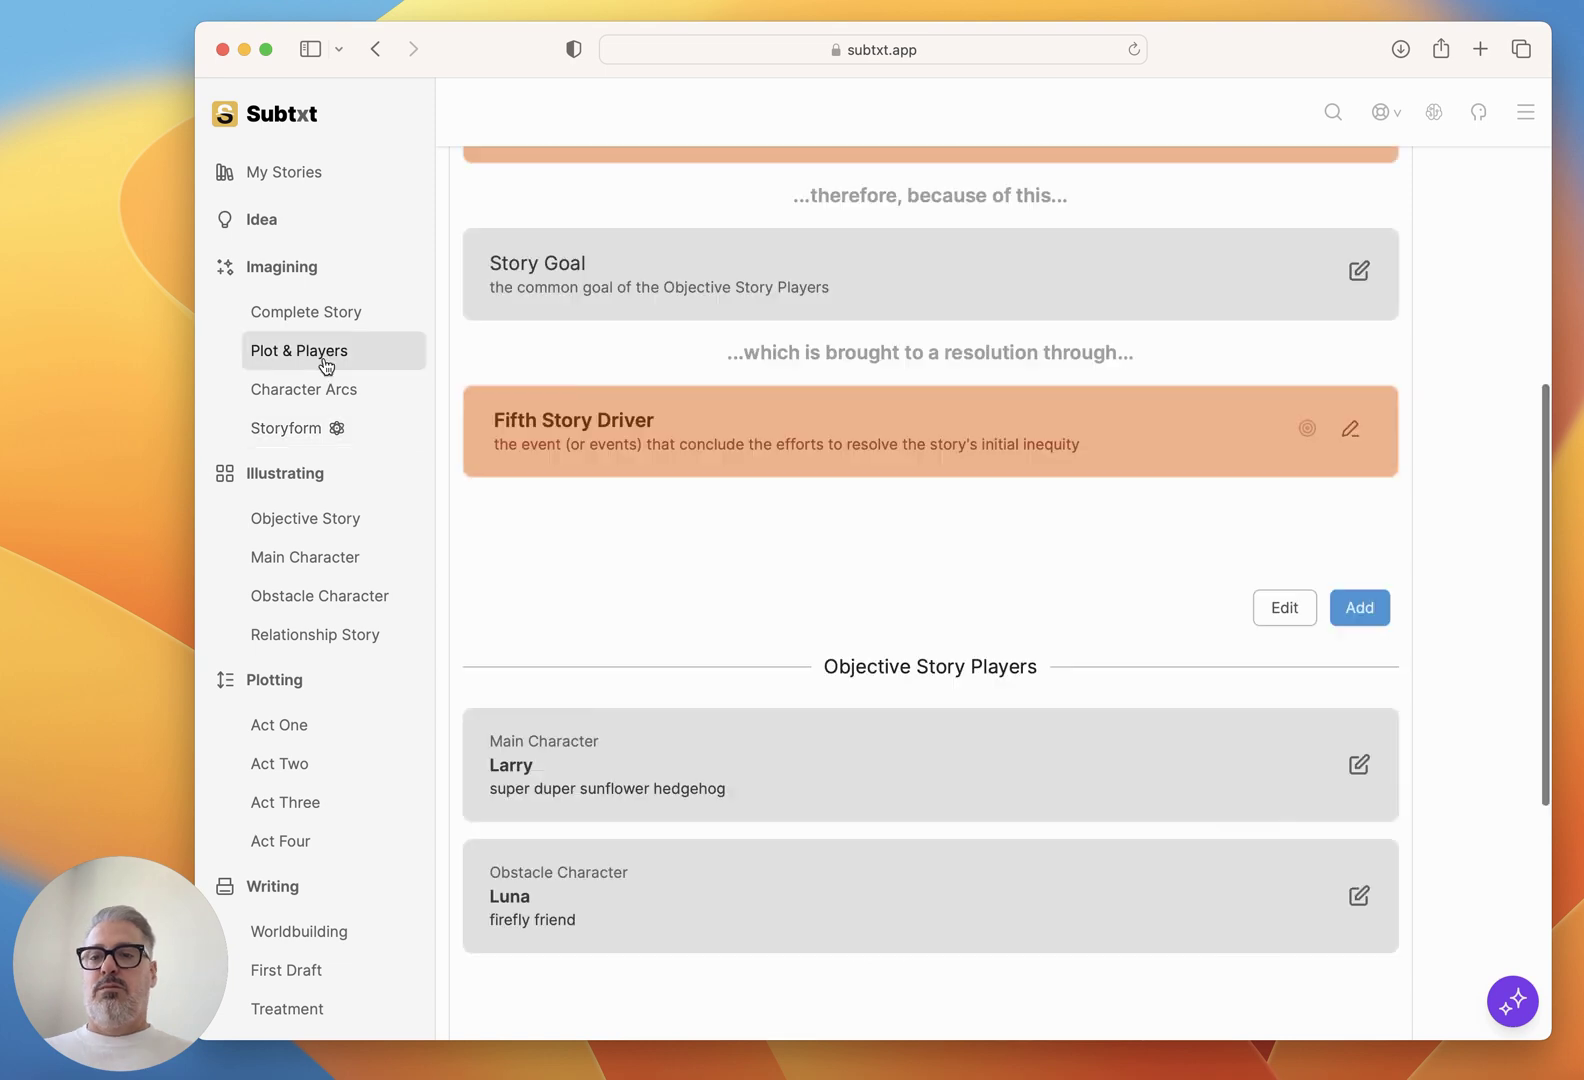
{"action": "scroll", "coordinate": [759, 479], "scroll_direction": "up", "scroll_amount": 3}
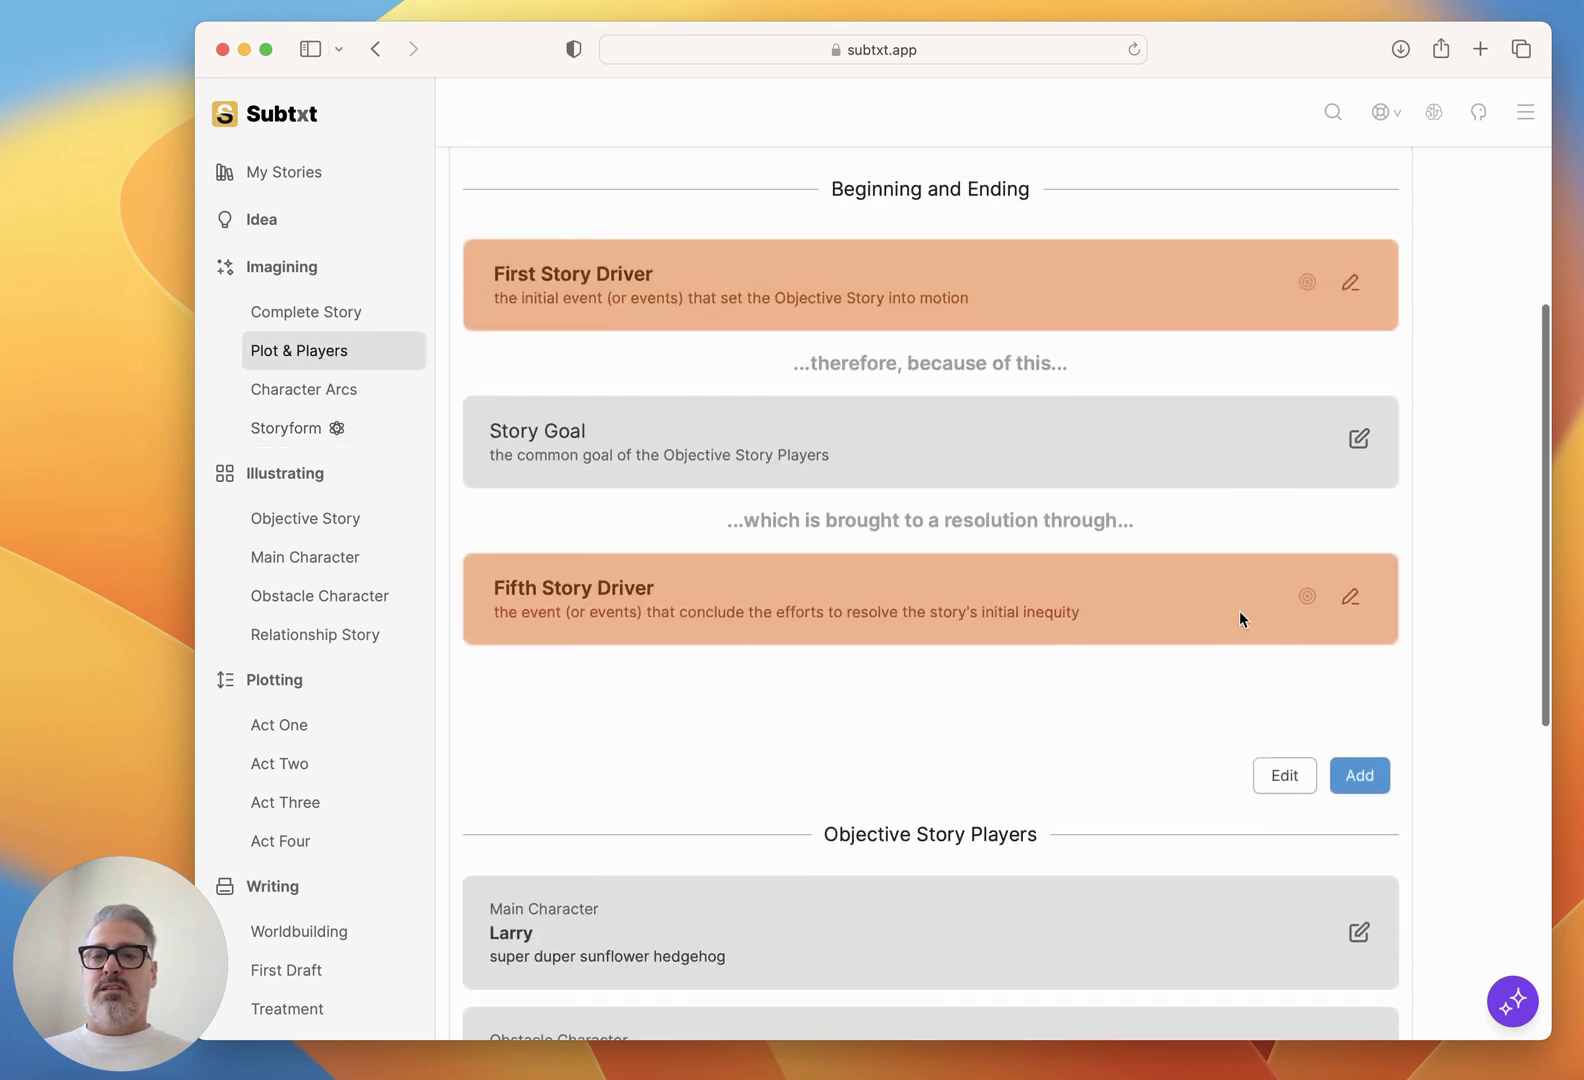
{"action": "left_click", "coordinate": [1357, 442]}
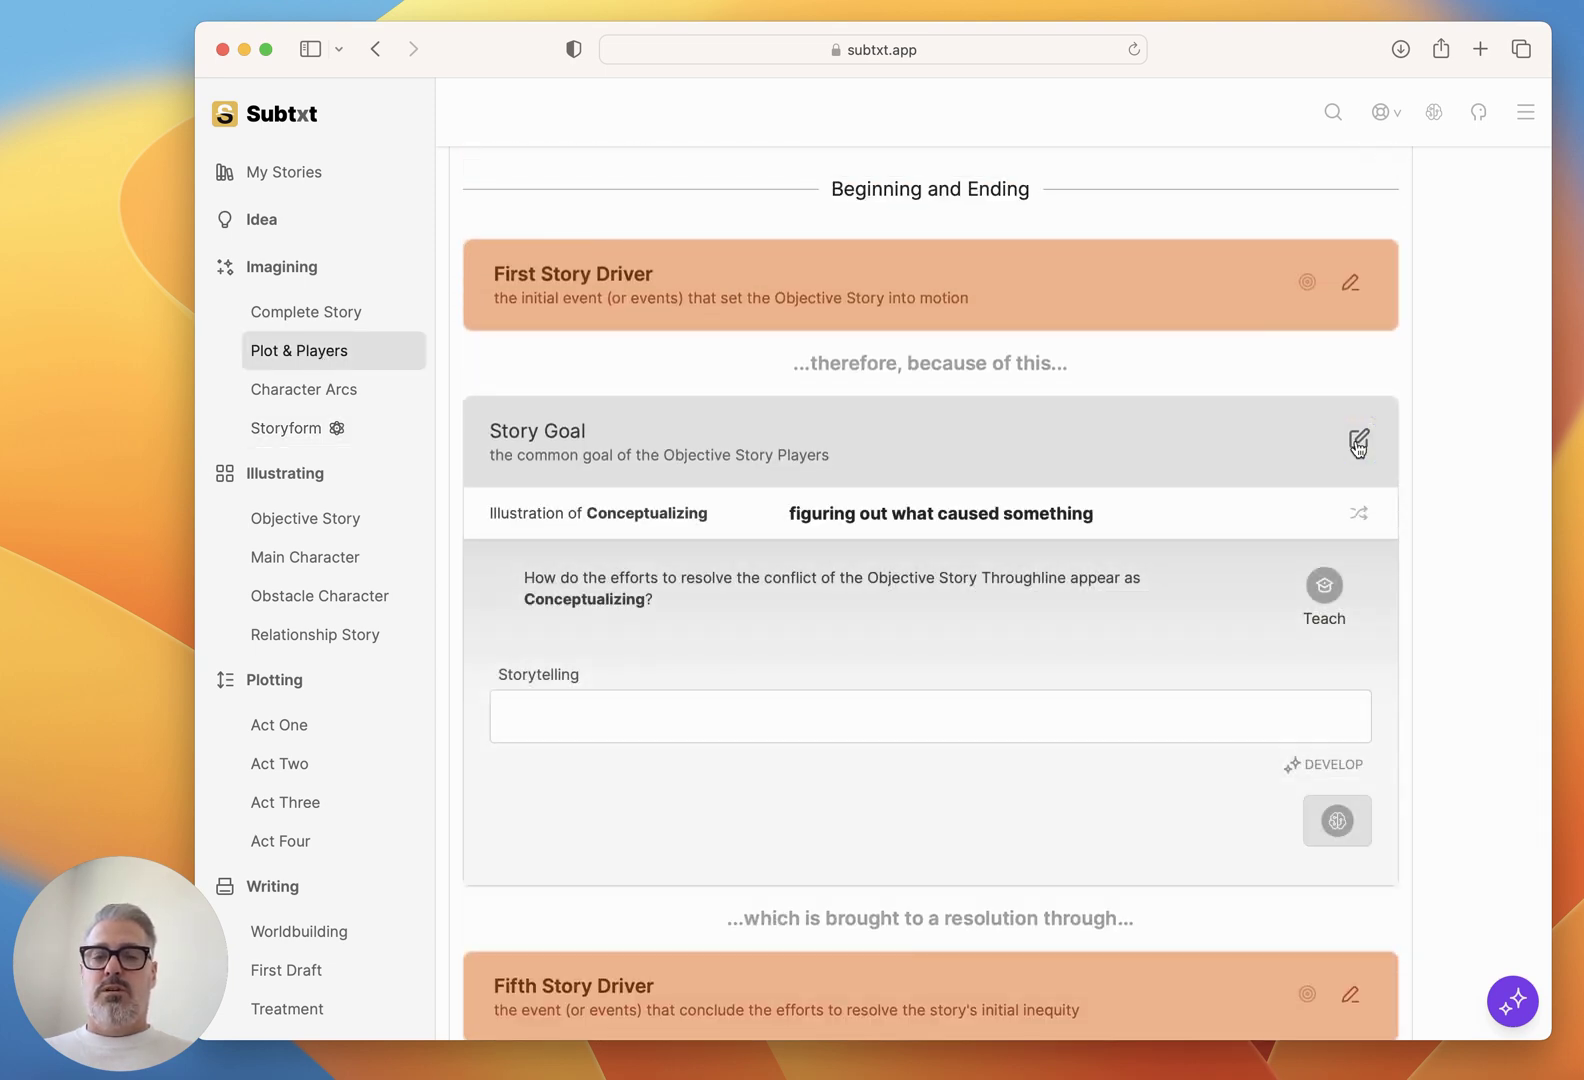
{"action": "left_click", "coordinate": [1337, 820]}
{"action": "left_click", "coordinate": [1043, 830]}
Brainstorm the Story Goal from "Larry trying to figure out what is behind all the upset feelings in Meadowville, and where he fits into the scheme of things".
{"action": "type", "text": "Larry t"}
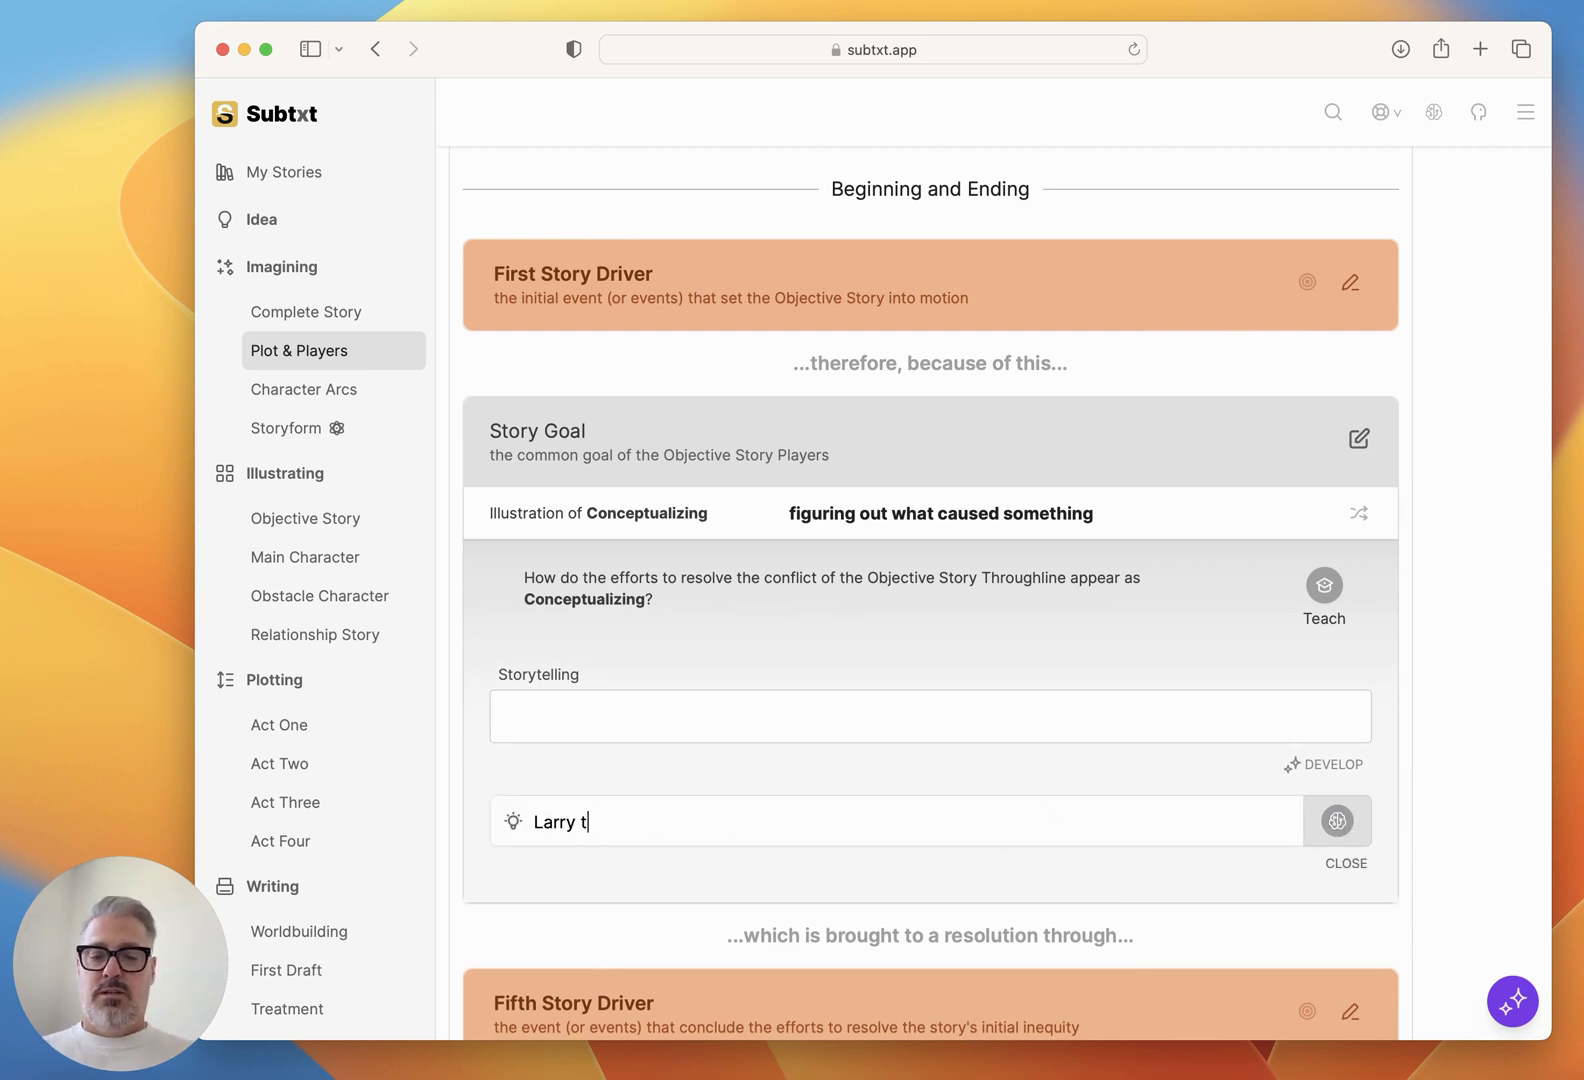
{"action": "type", "text": "rying to figure out what is behin"}
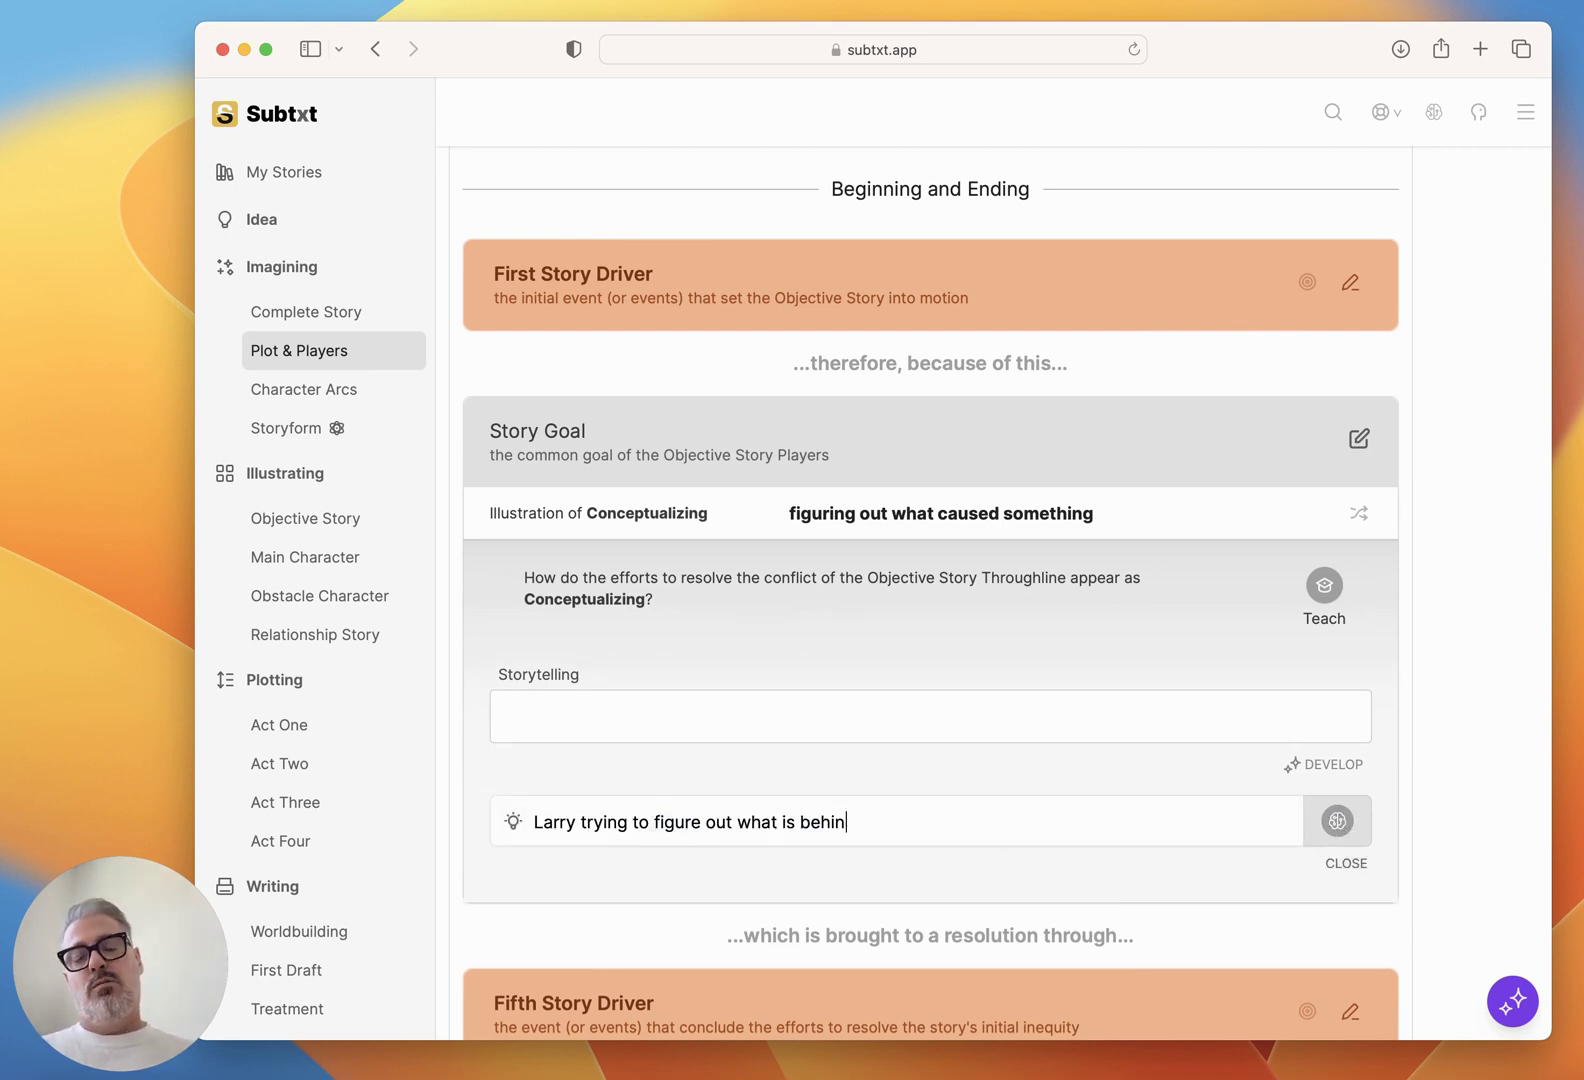
{"action": "type", "text": "d all the upset feeli"}
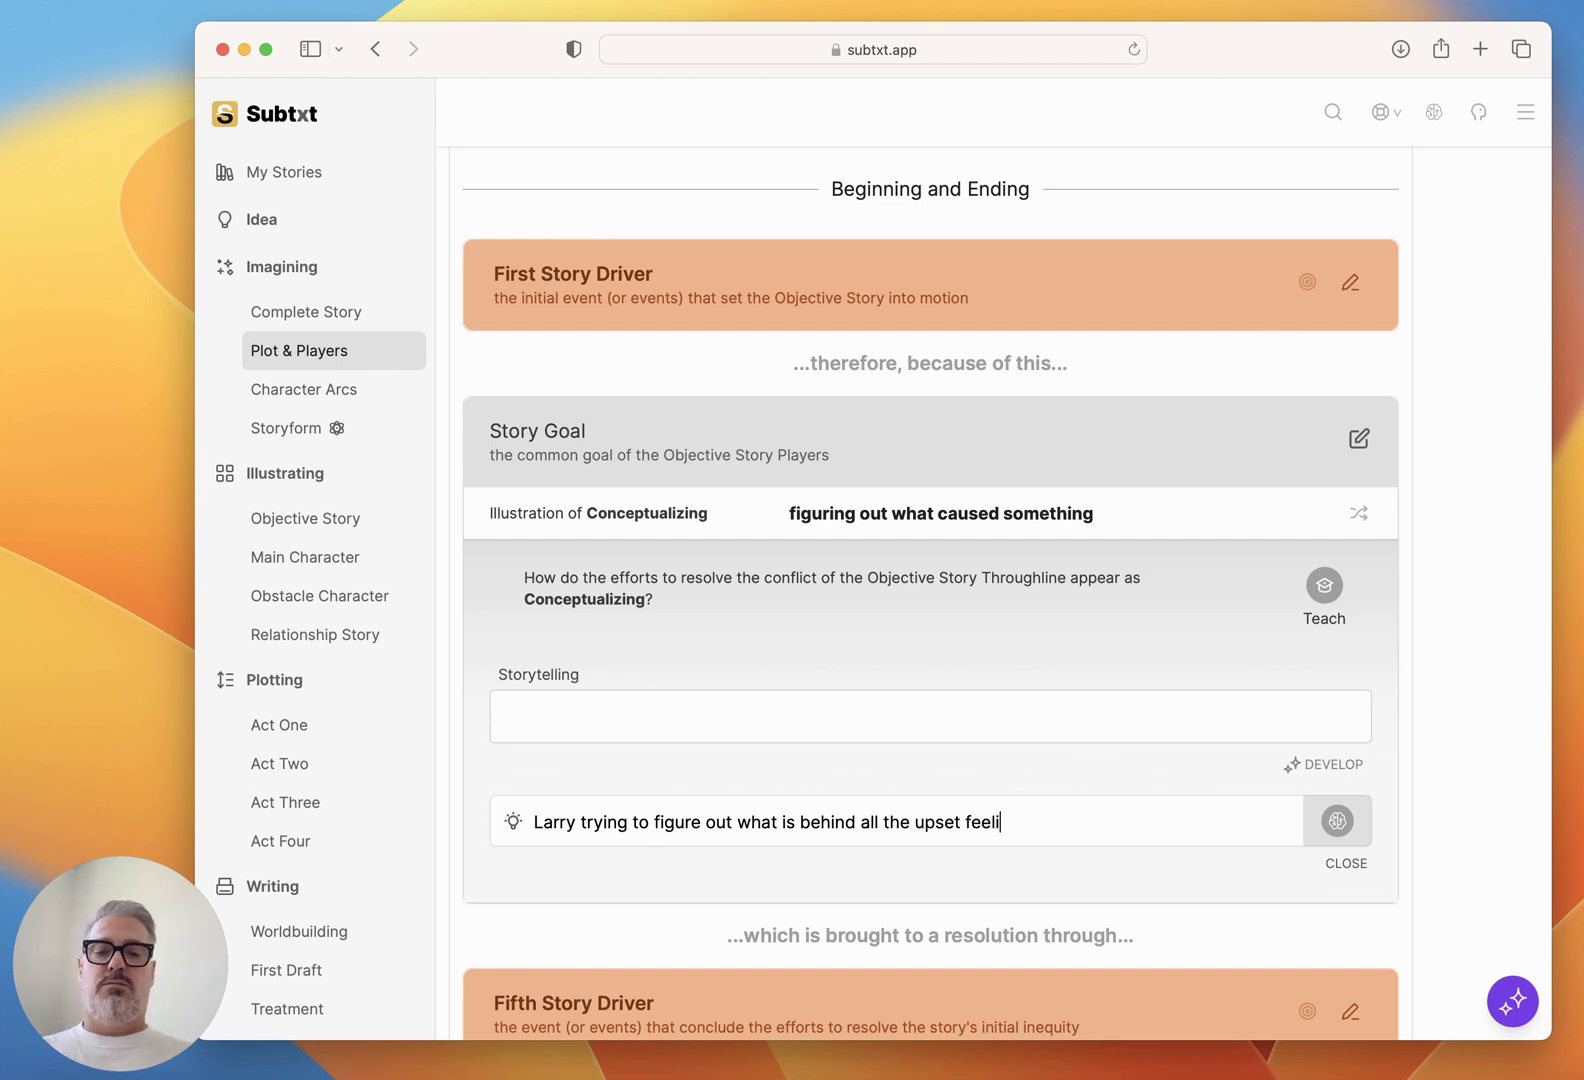
{"action": "type", "text": "ngs in Meadowvil"}
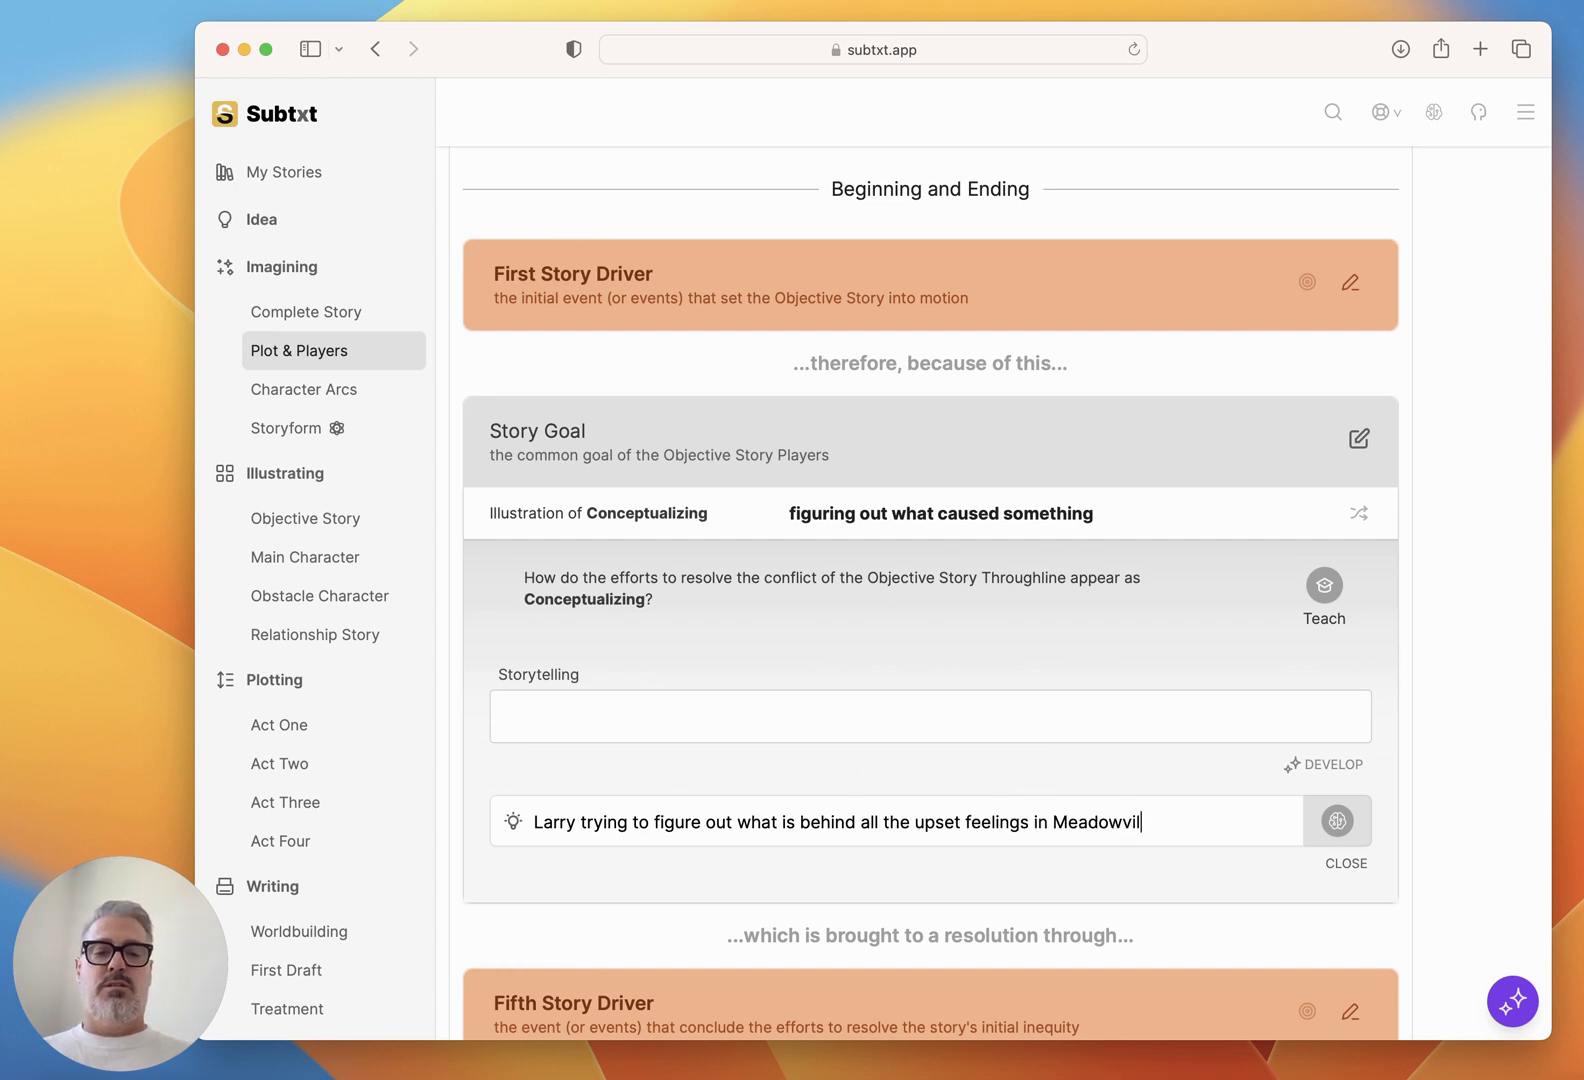
{"action": "type", "text": "le, and where he fi"}
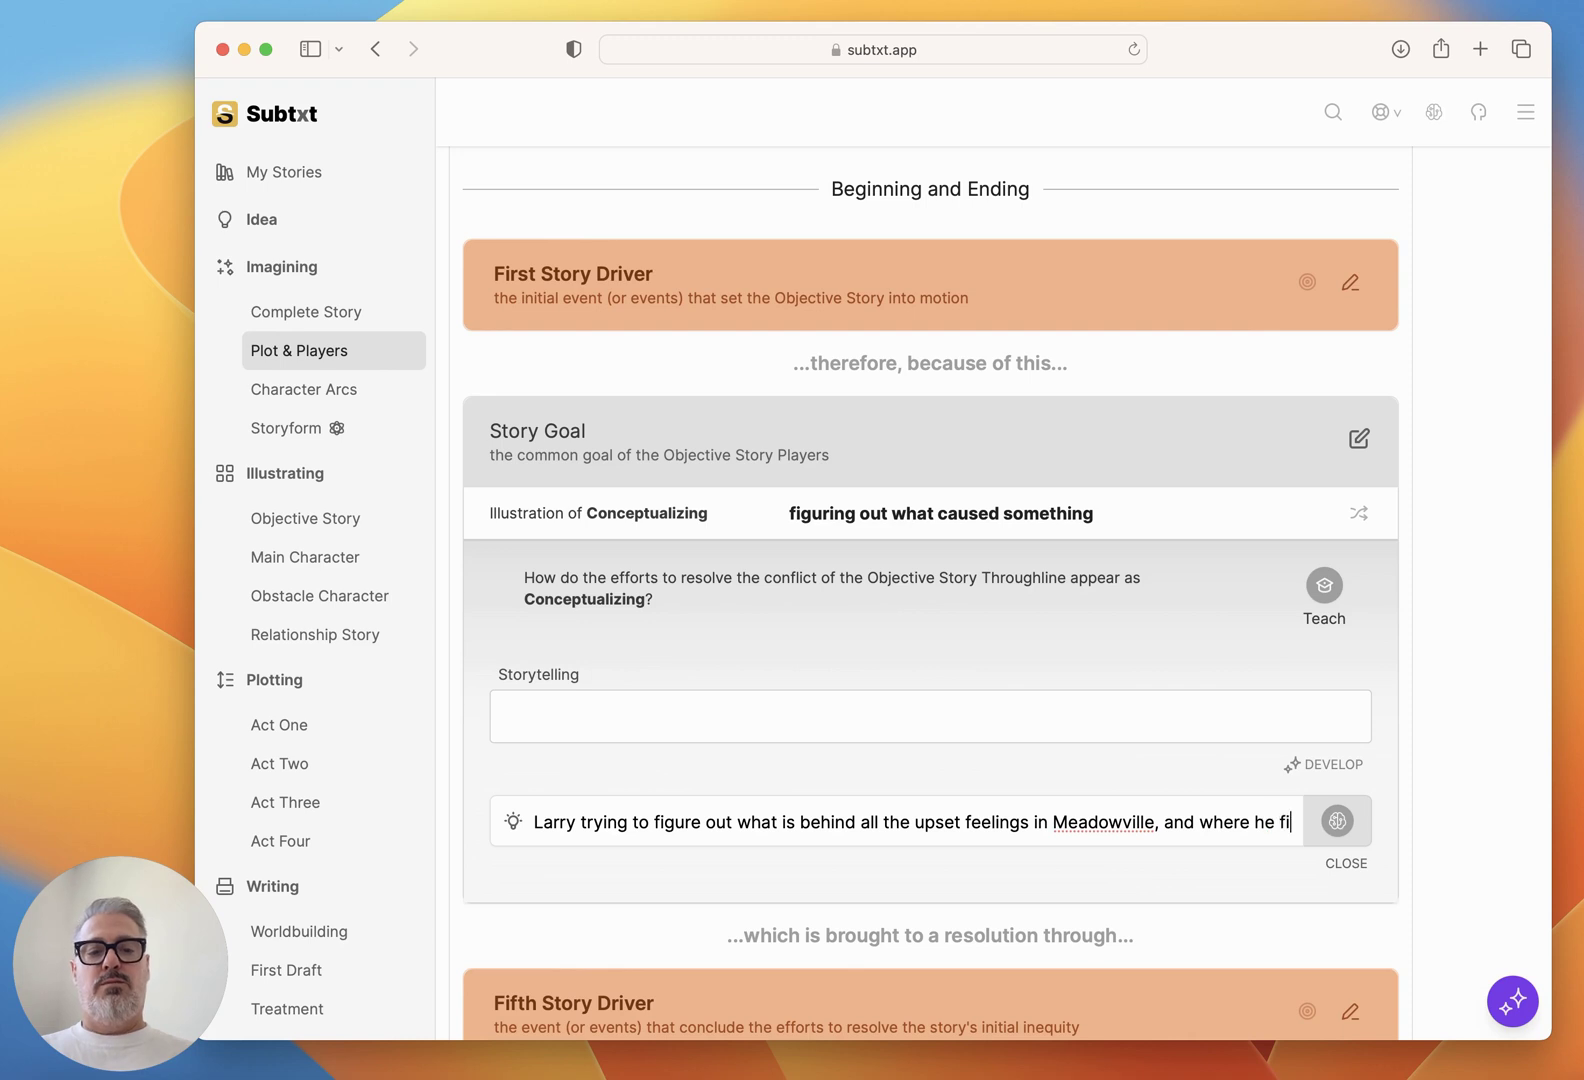
{"action": "type", "text": "ts into the sceh"}
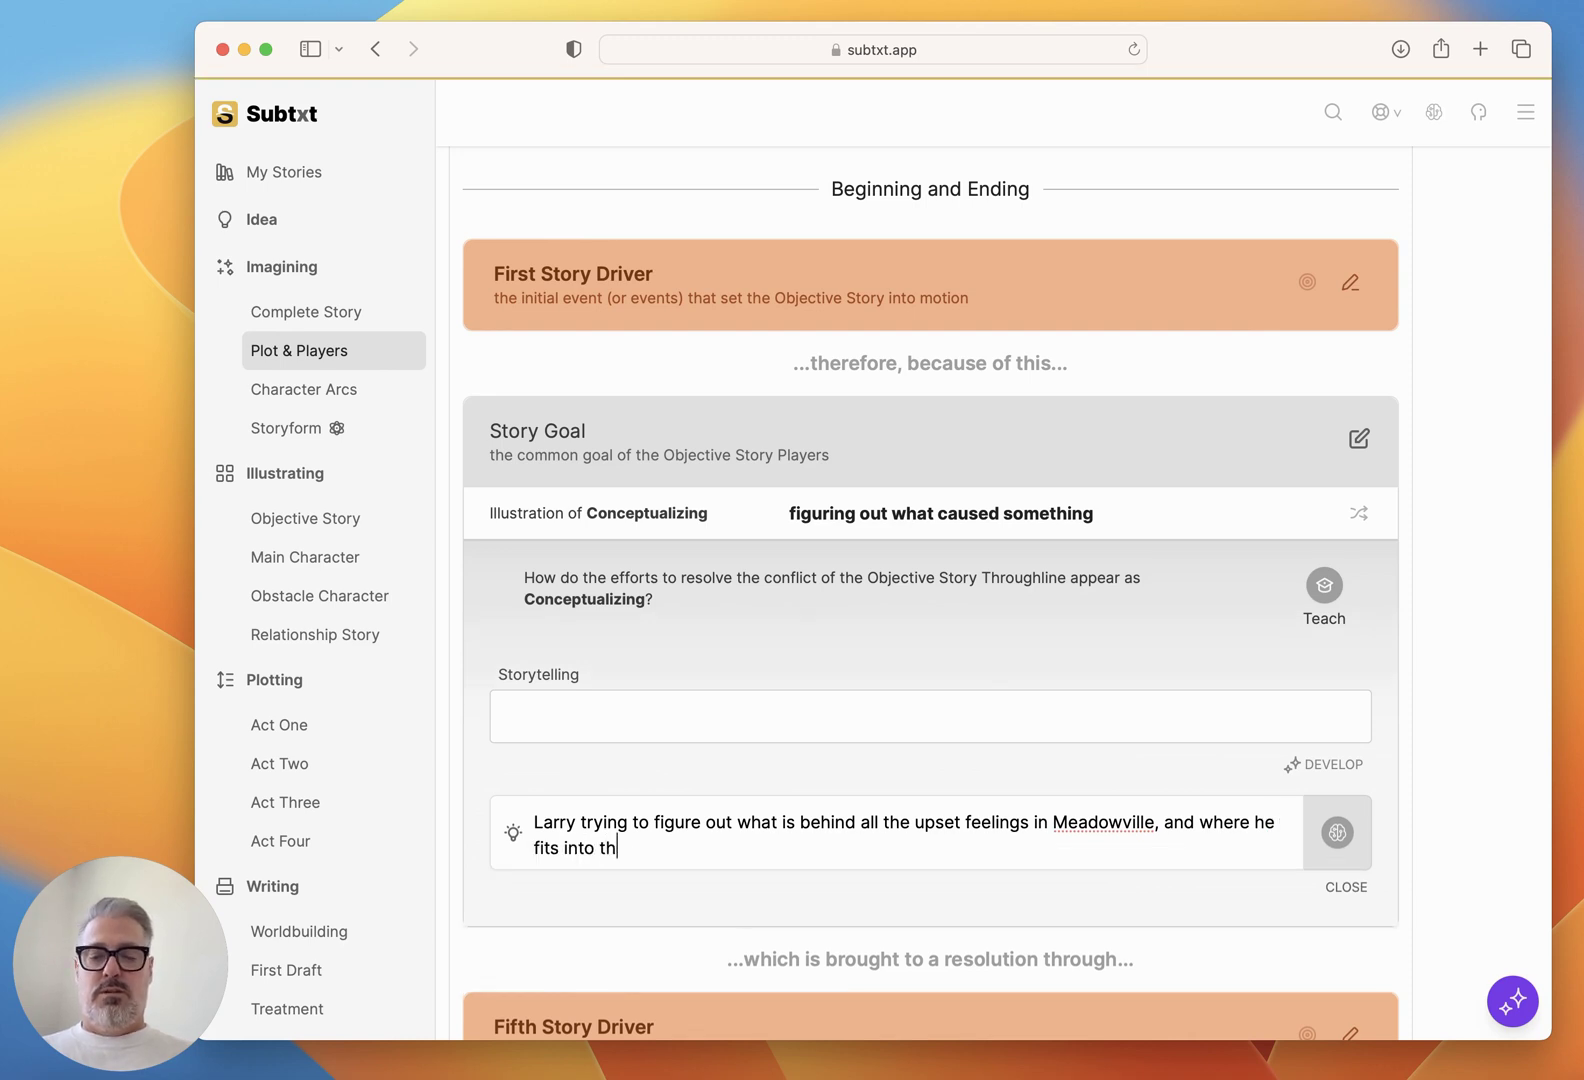
{"action": "key", "text": "BackSpace"}
{"action": "key", "text": "BackSpace"}
{"action": "type", "text": "heme of things"}
{"action": "key", "text": "Return"}
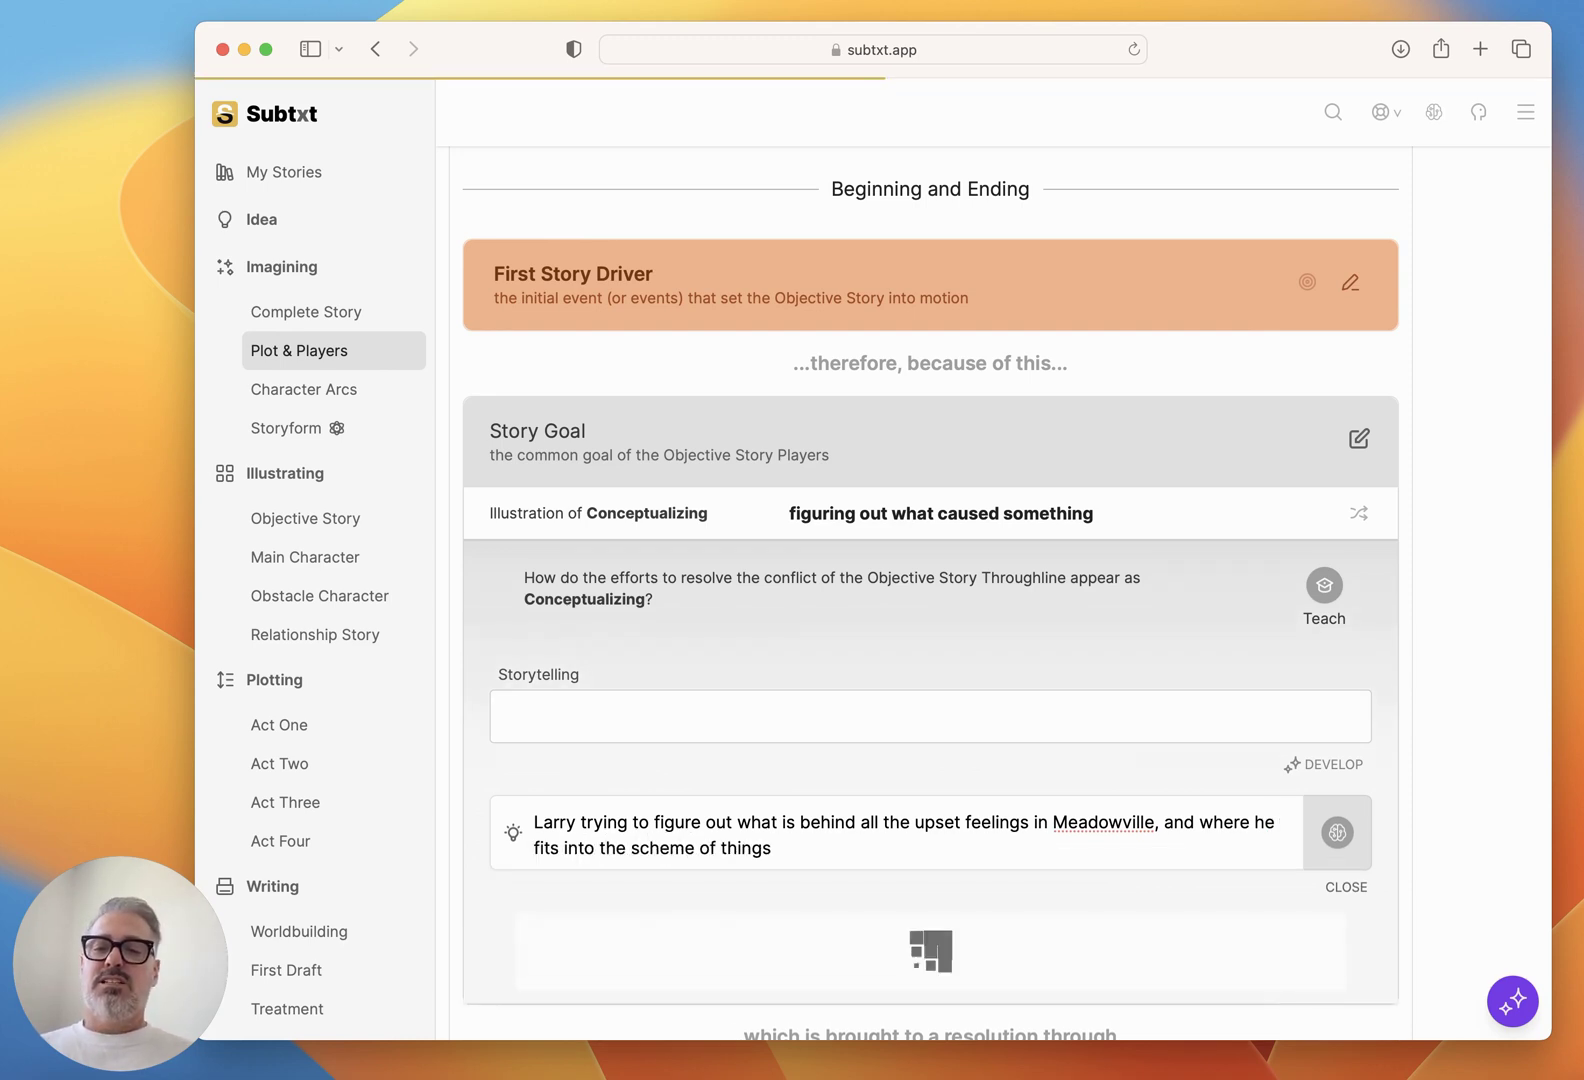
{"action": "scroll", "coordinate": [1145, 721], "scroll_direction": "down", "scroll_amount": 3}
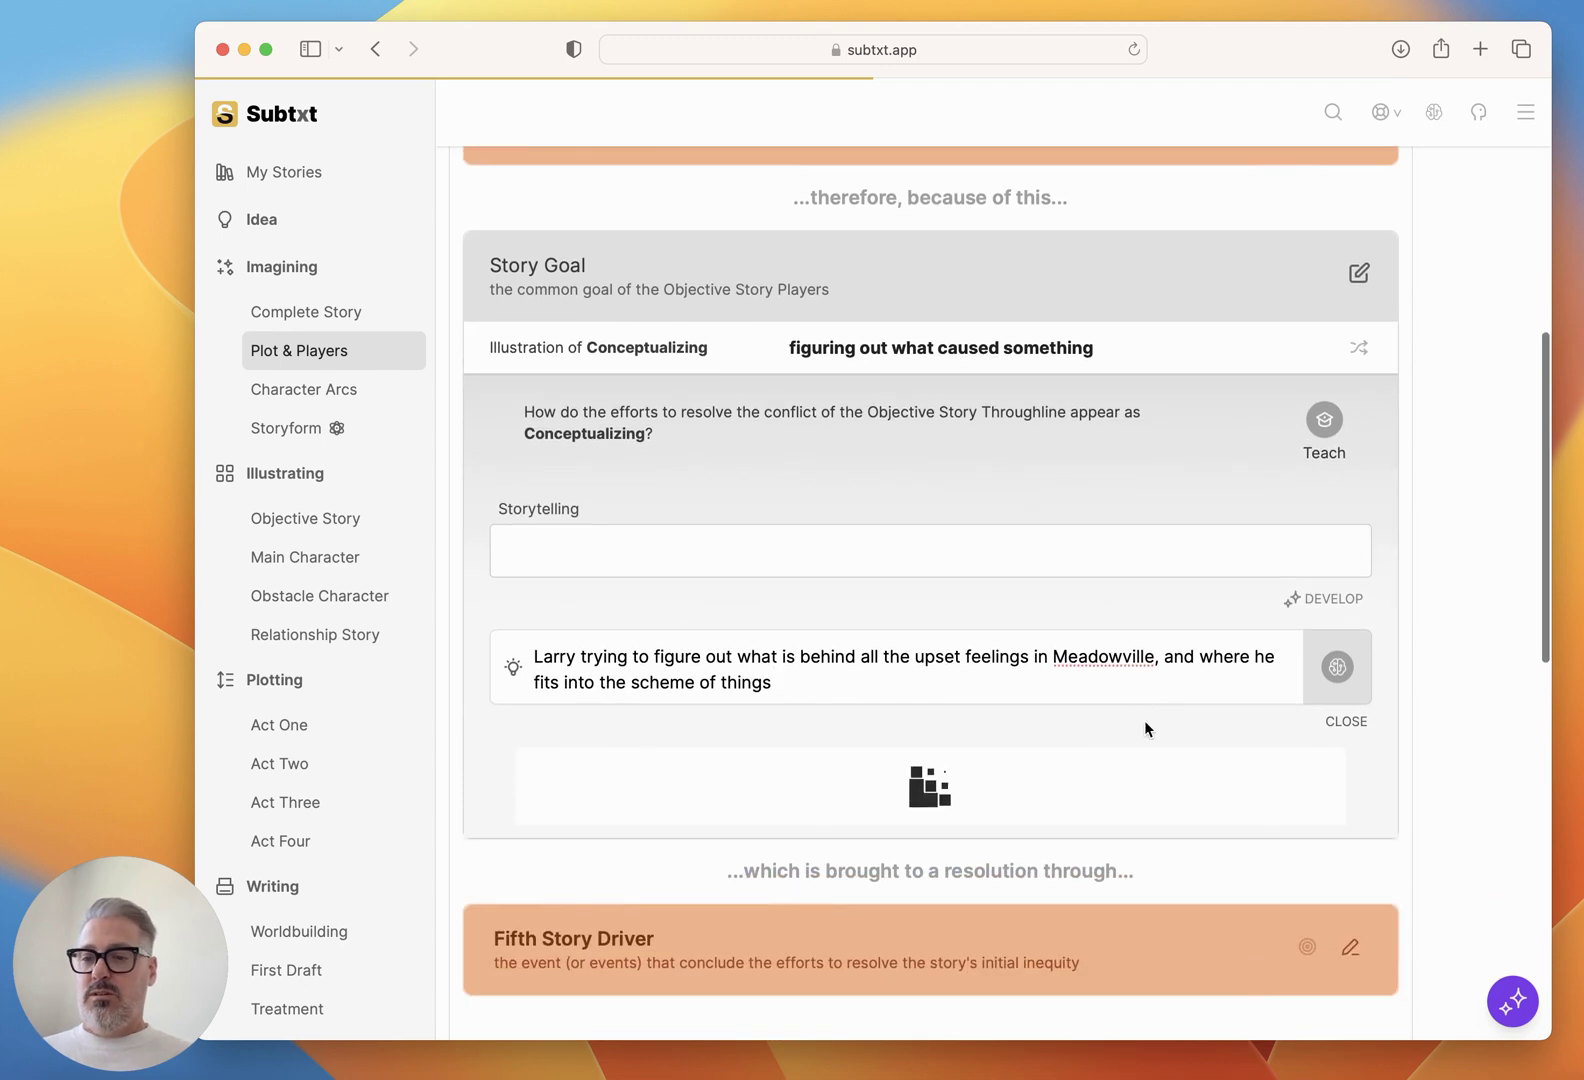
{"action": "scroll", "coordinate": [1143, 720], "scroll_direction": "down", "scroll_amount": 4}
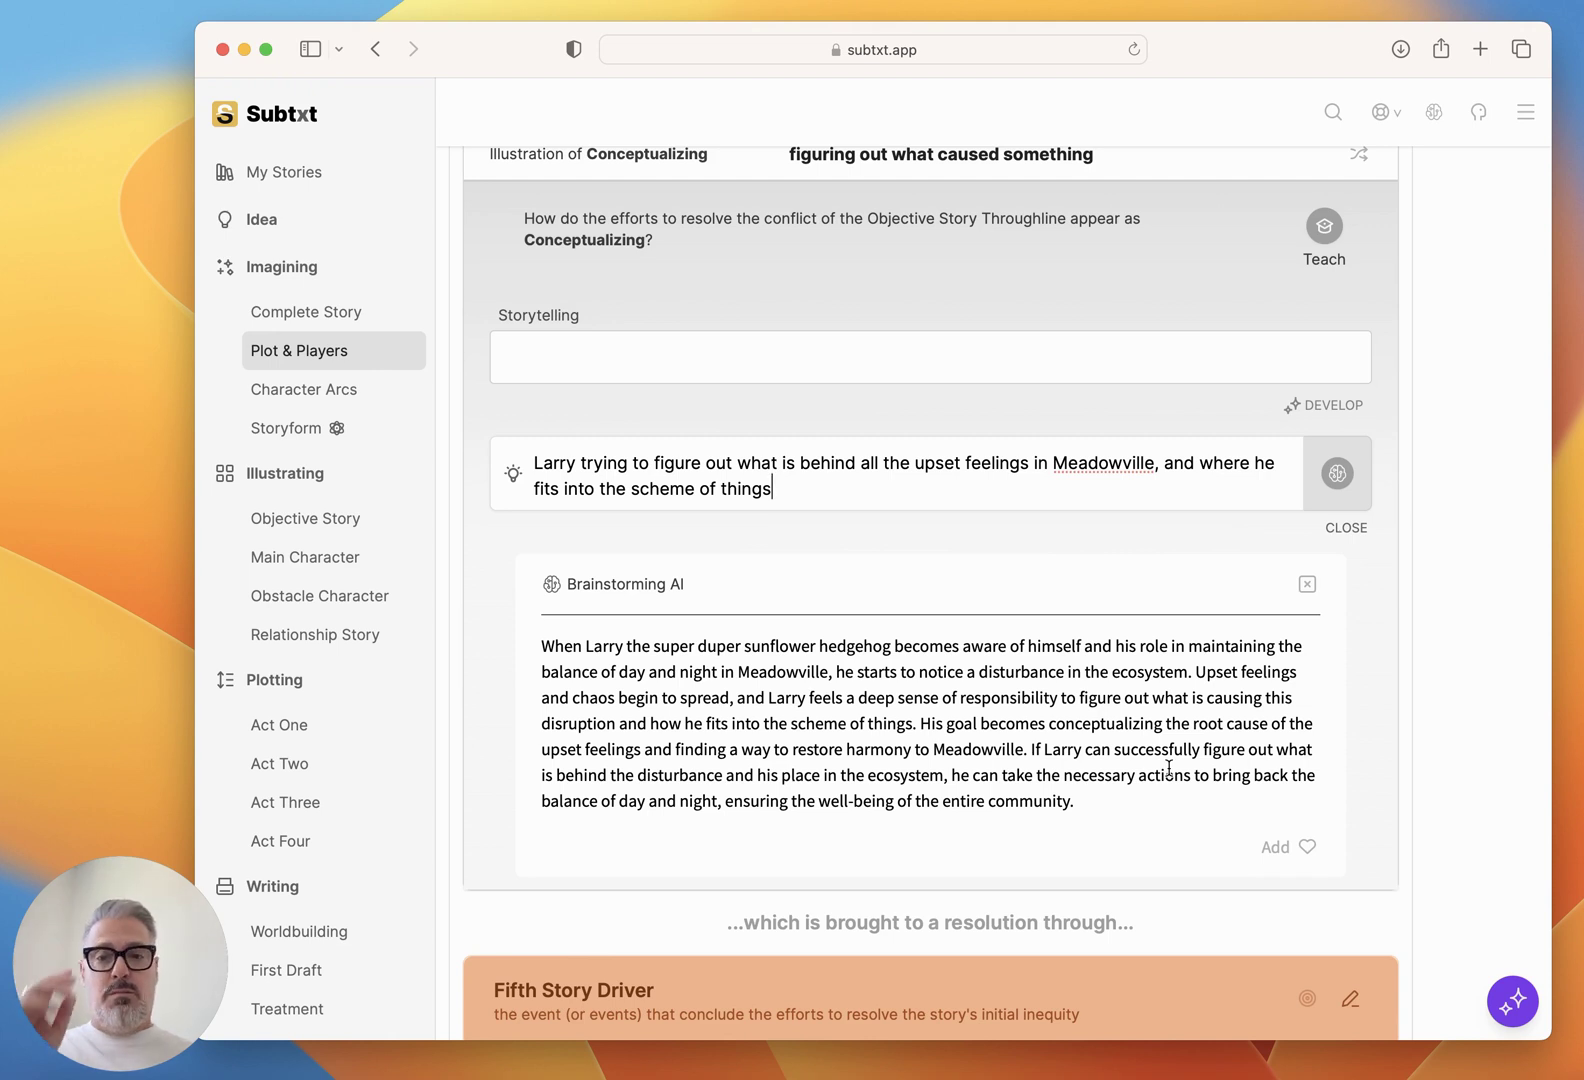
Add the brainstormed paragraph to the Story Goal's storytelling.
{"action": "left_click", "coordinate": [1305, 848]}
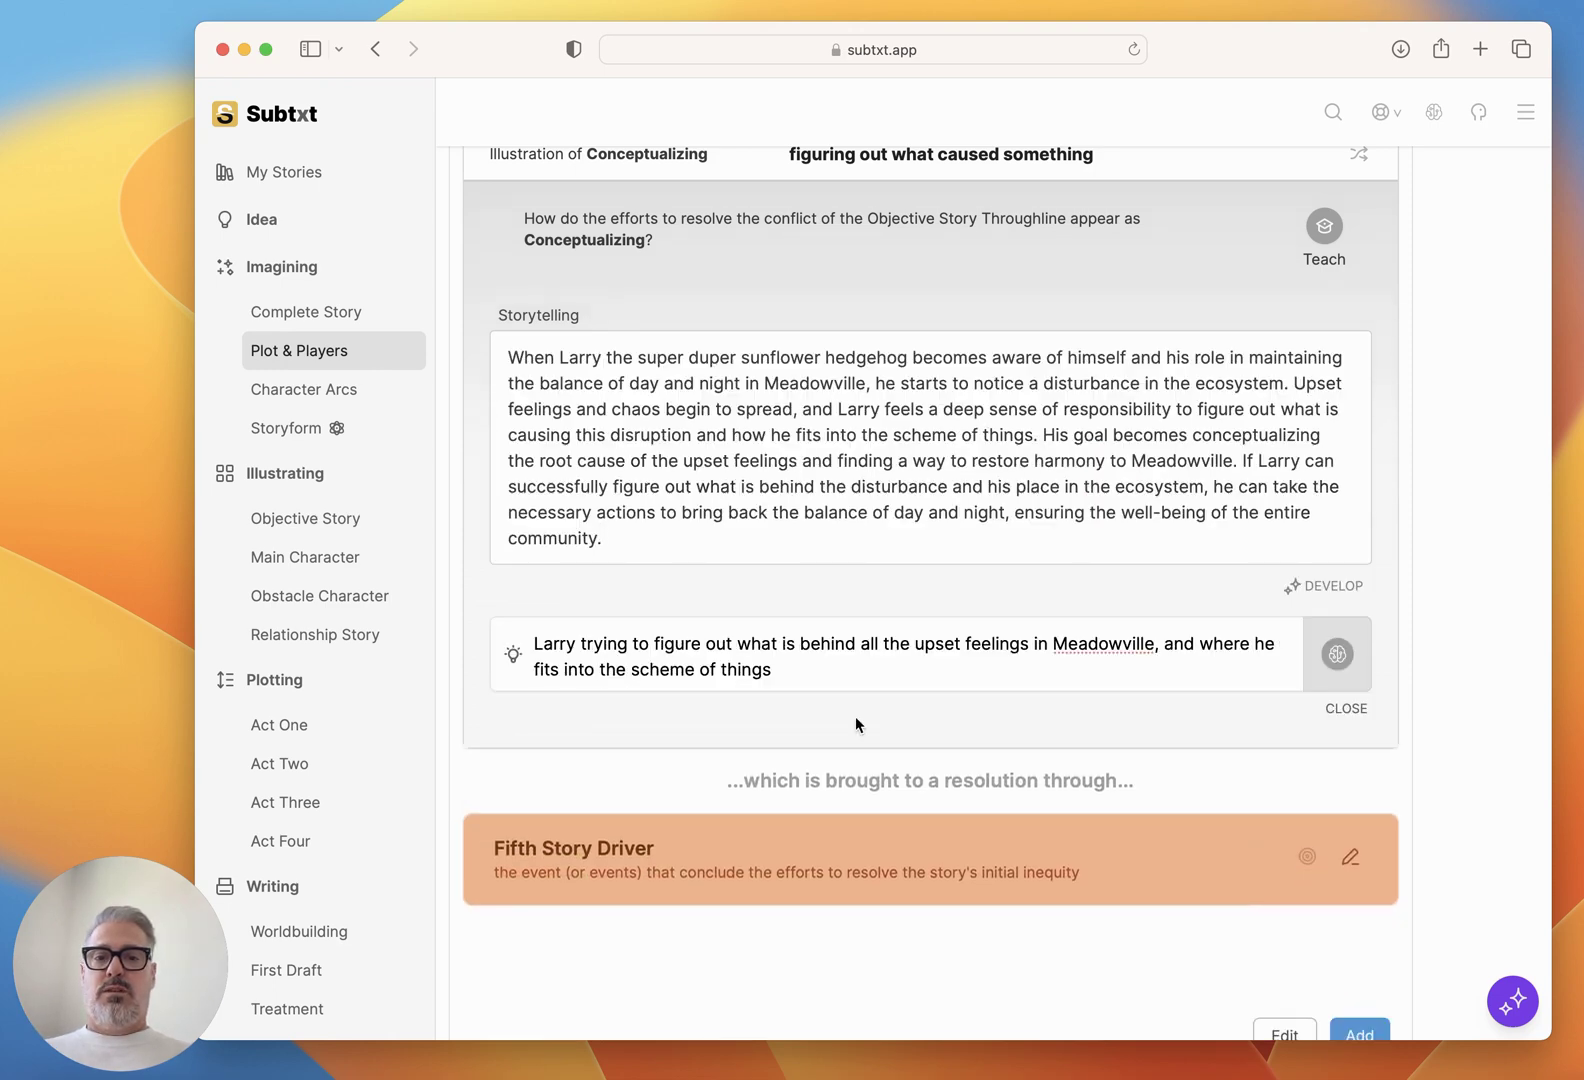
{"action": "scroll", "coordinate": [840, 740], "scroll_direction": "up", "scroll_amount": 2}
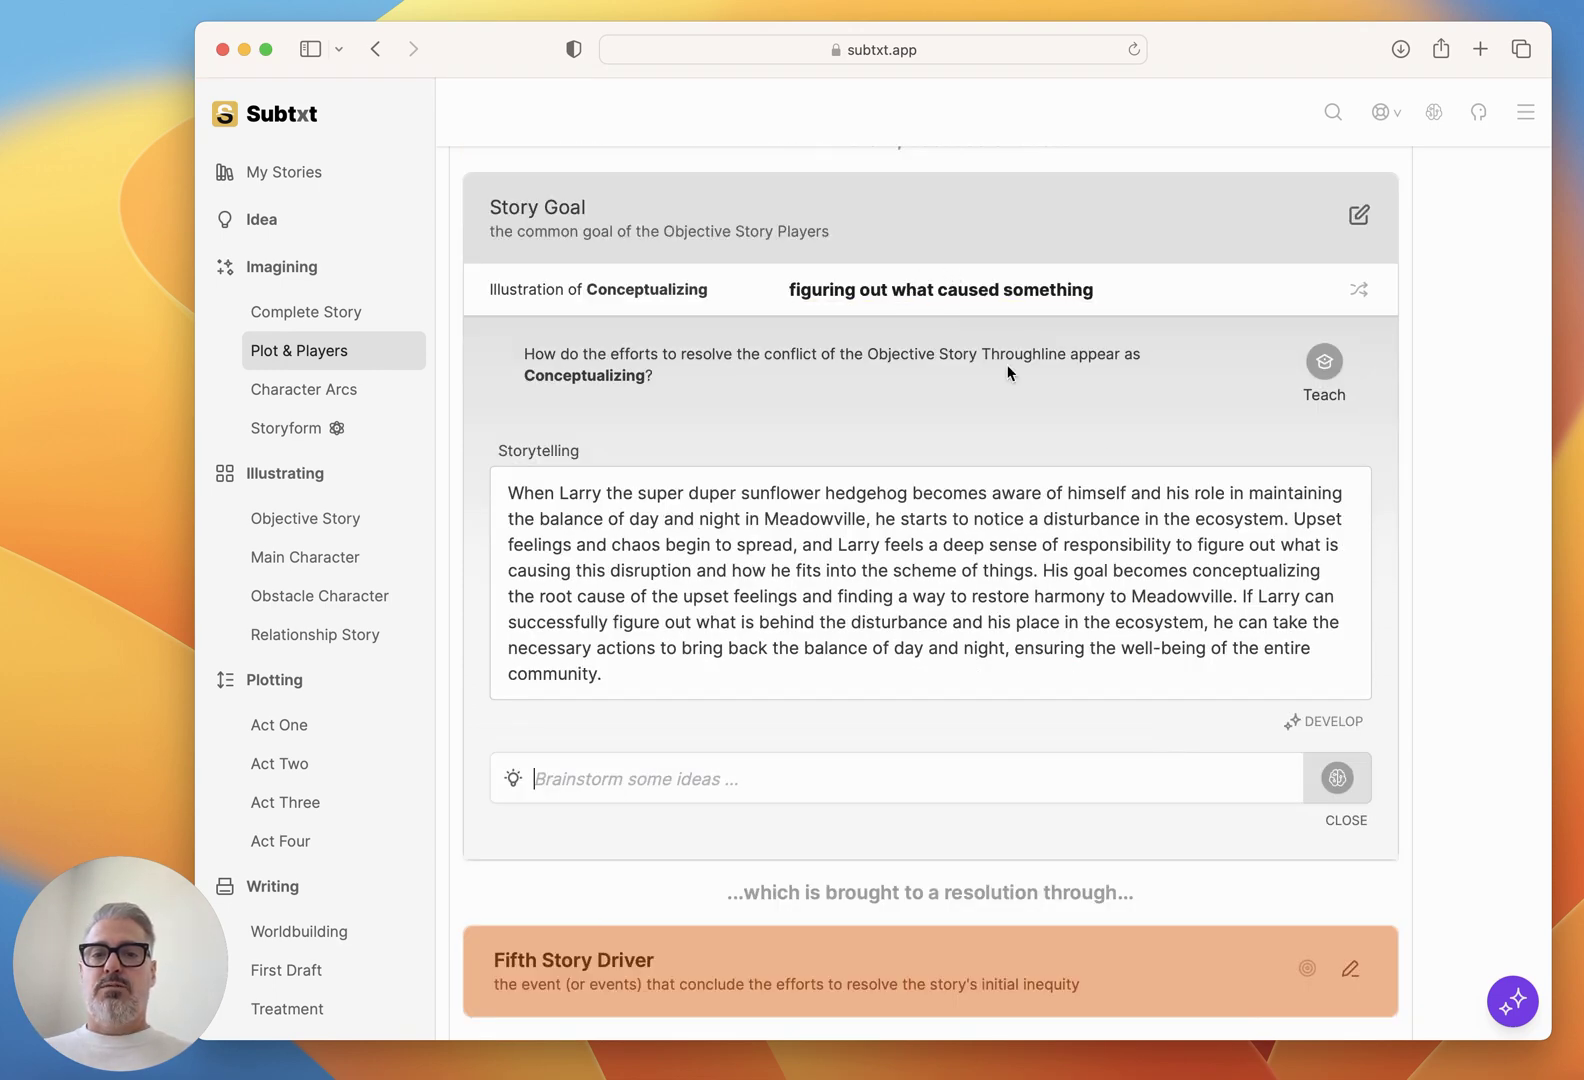
{"action": "scroll", "coordinate": [1112, 456], "scroll_direction": "down", "scroll_amount": 1}
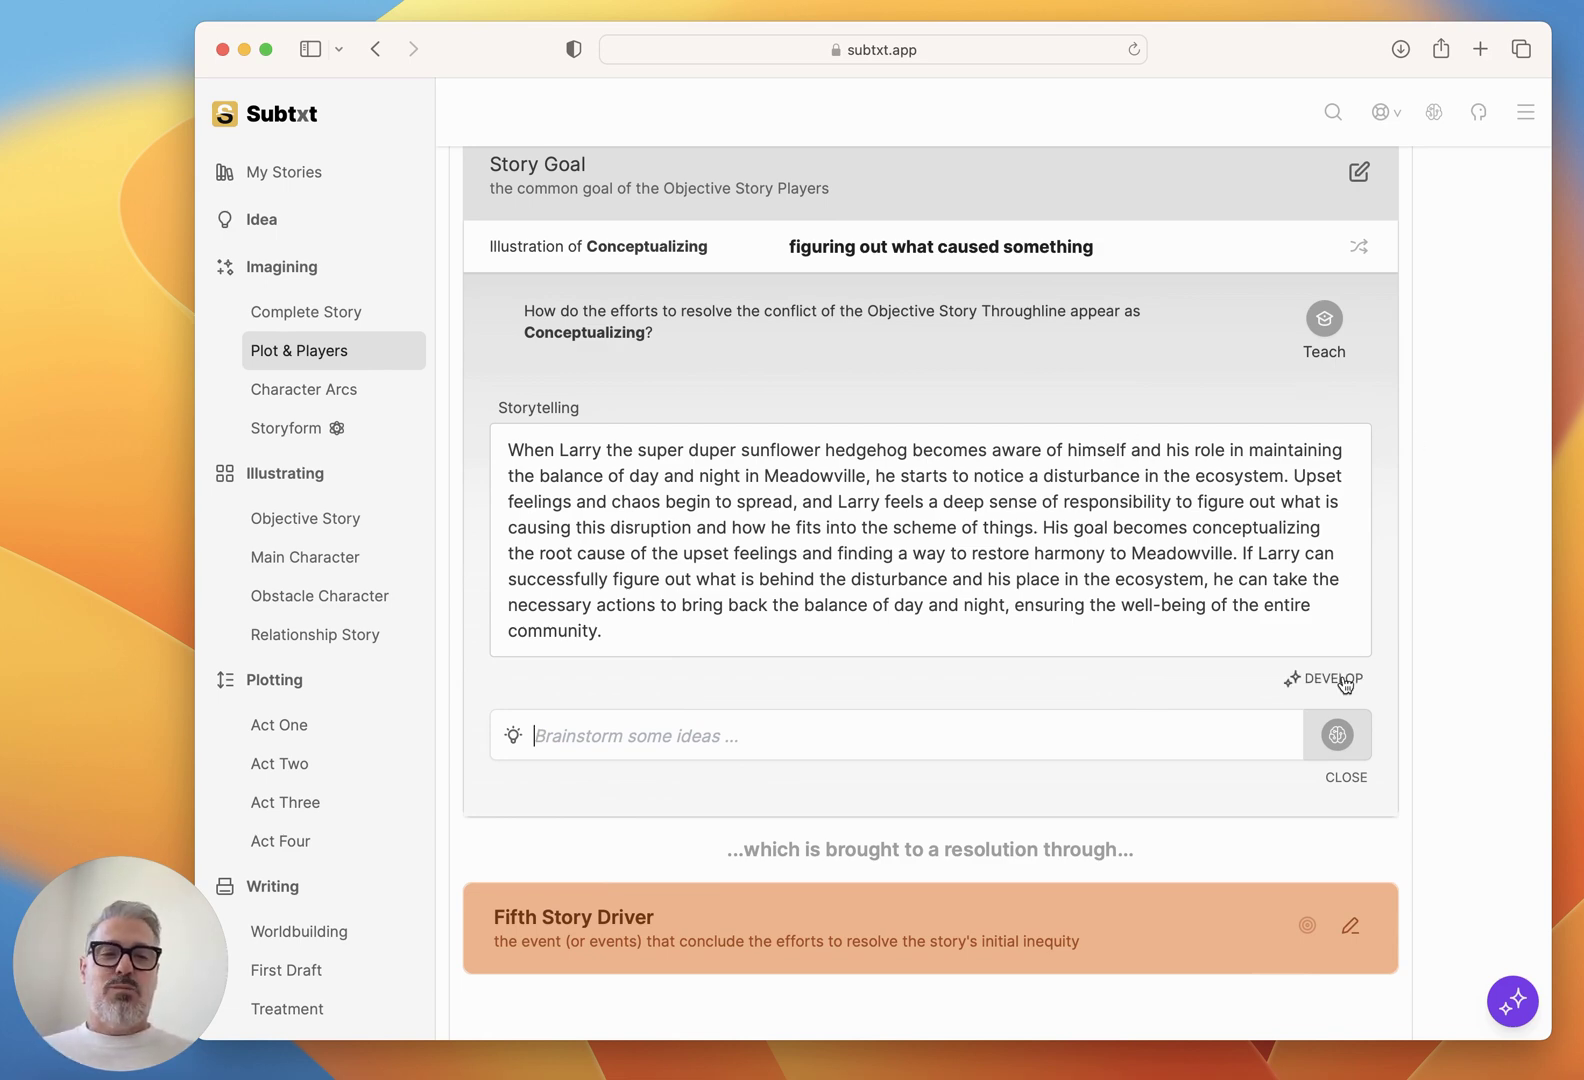
Develop the Story Goal with Subtxt Muse, asking it to add in that "Larry is really struggling to figure out where he fits into Meadowville".
{"action": "left_click", "coordinate": [1344, 682]}
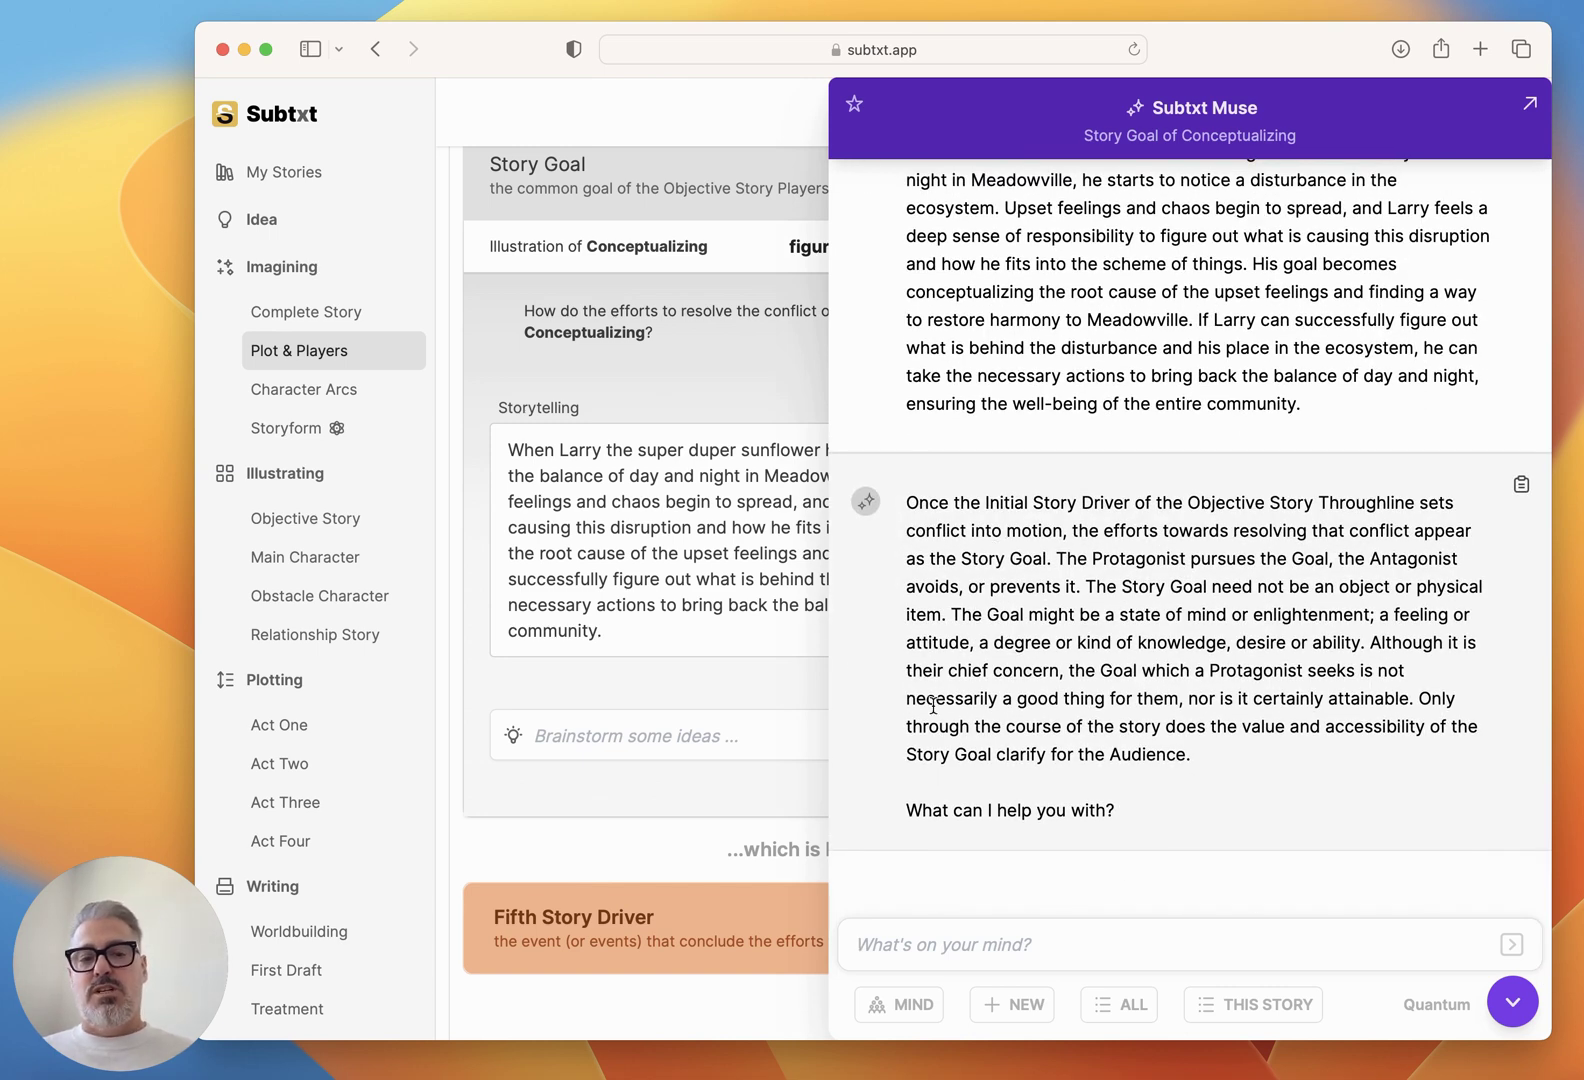
{"action": "left_click", "coordinate": [1080, 941]}
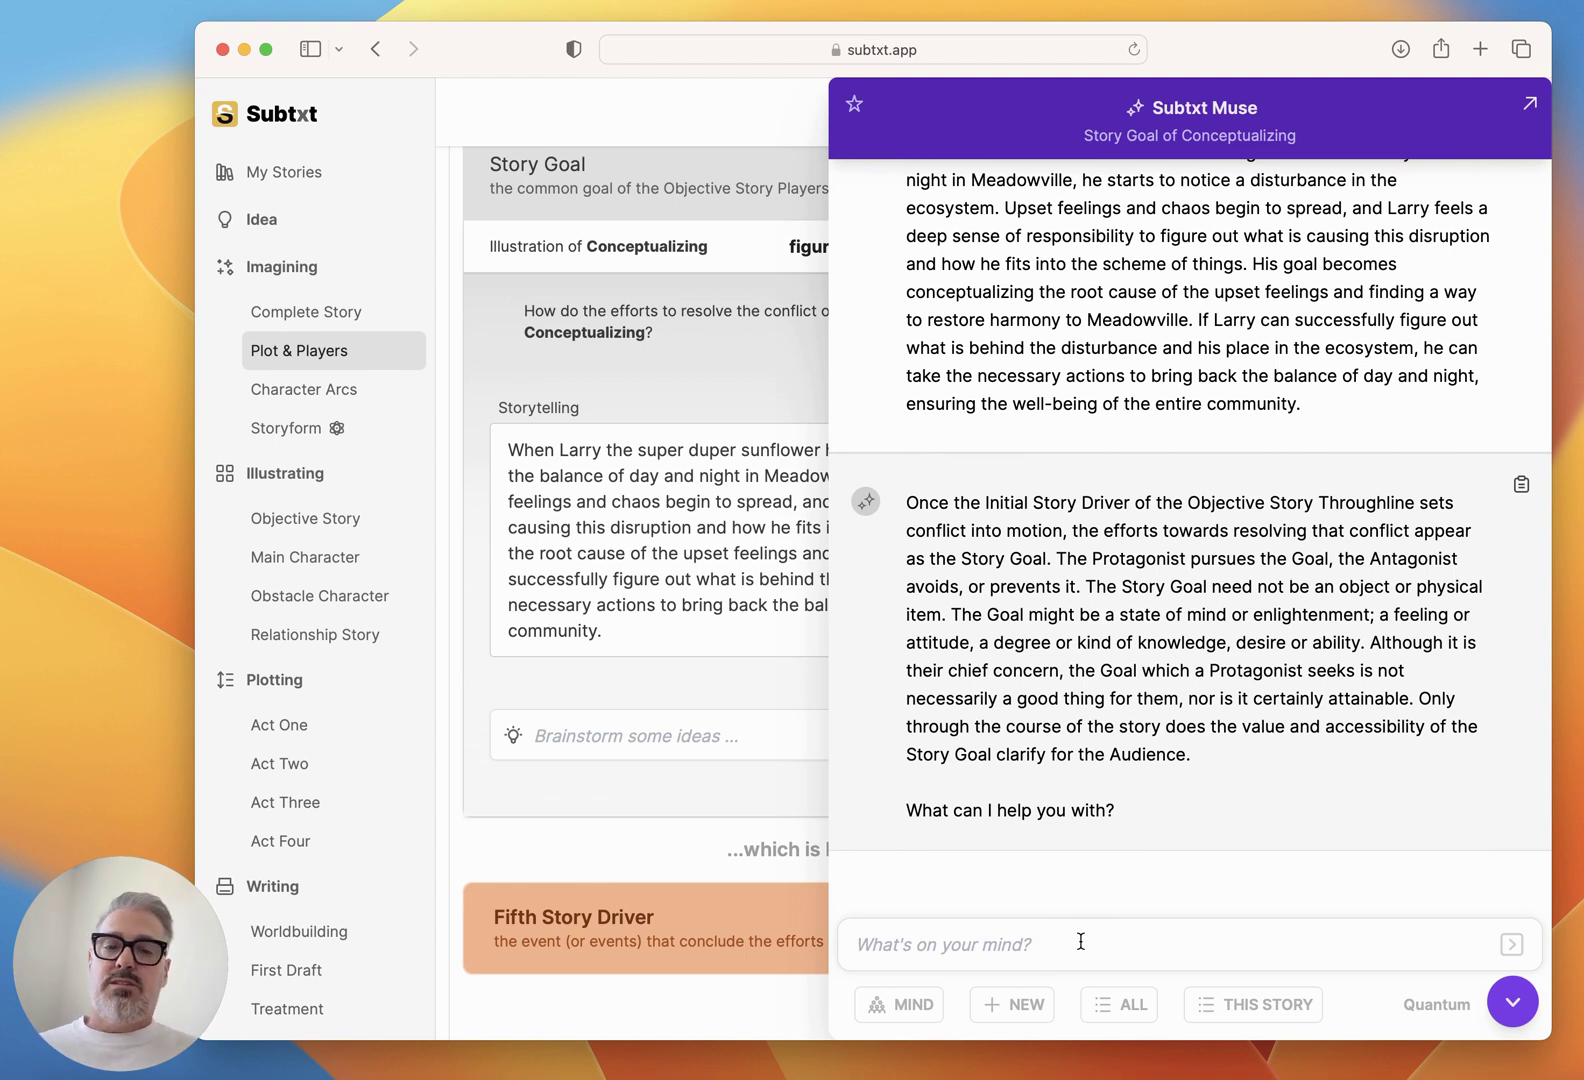
{"action": "type", "text": "can"}
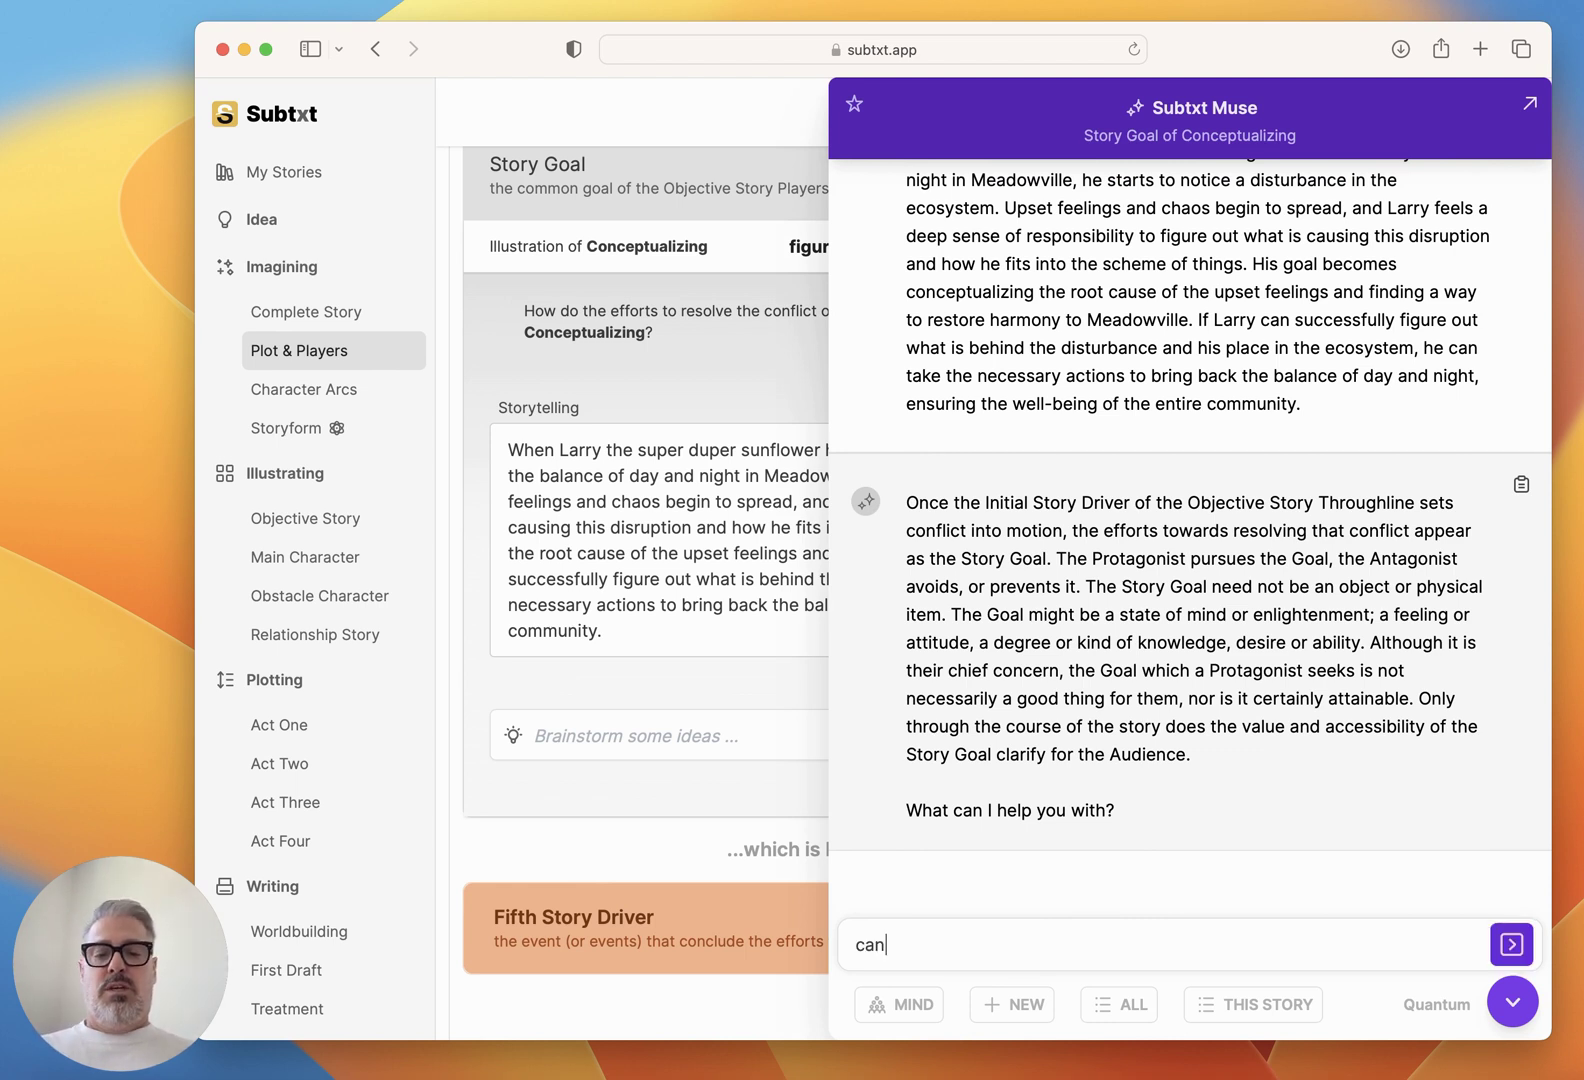
{"action": "type", "text": " you add in that La"}
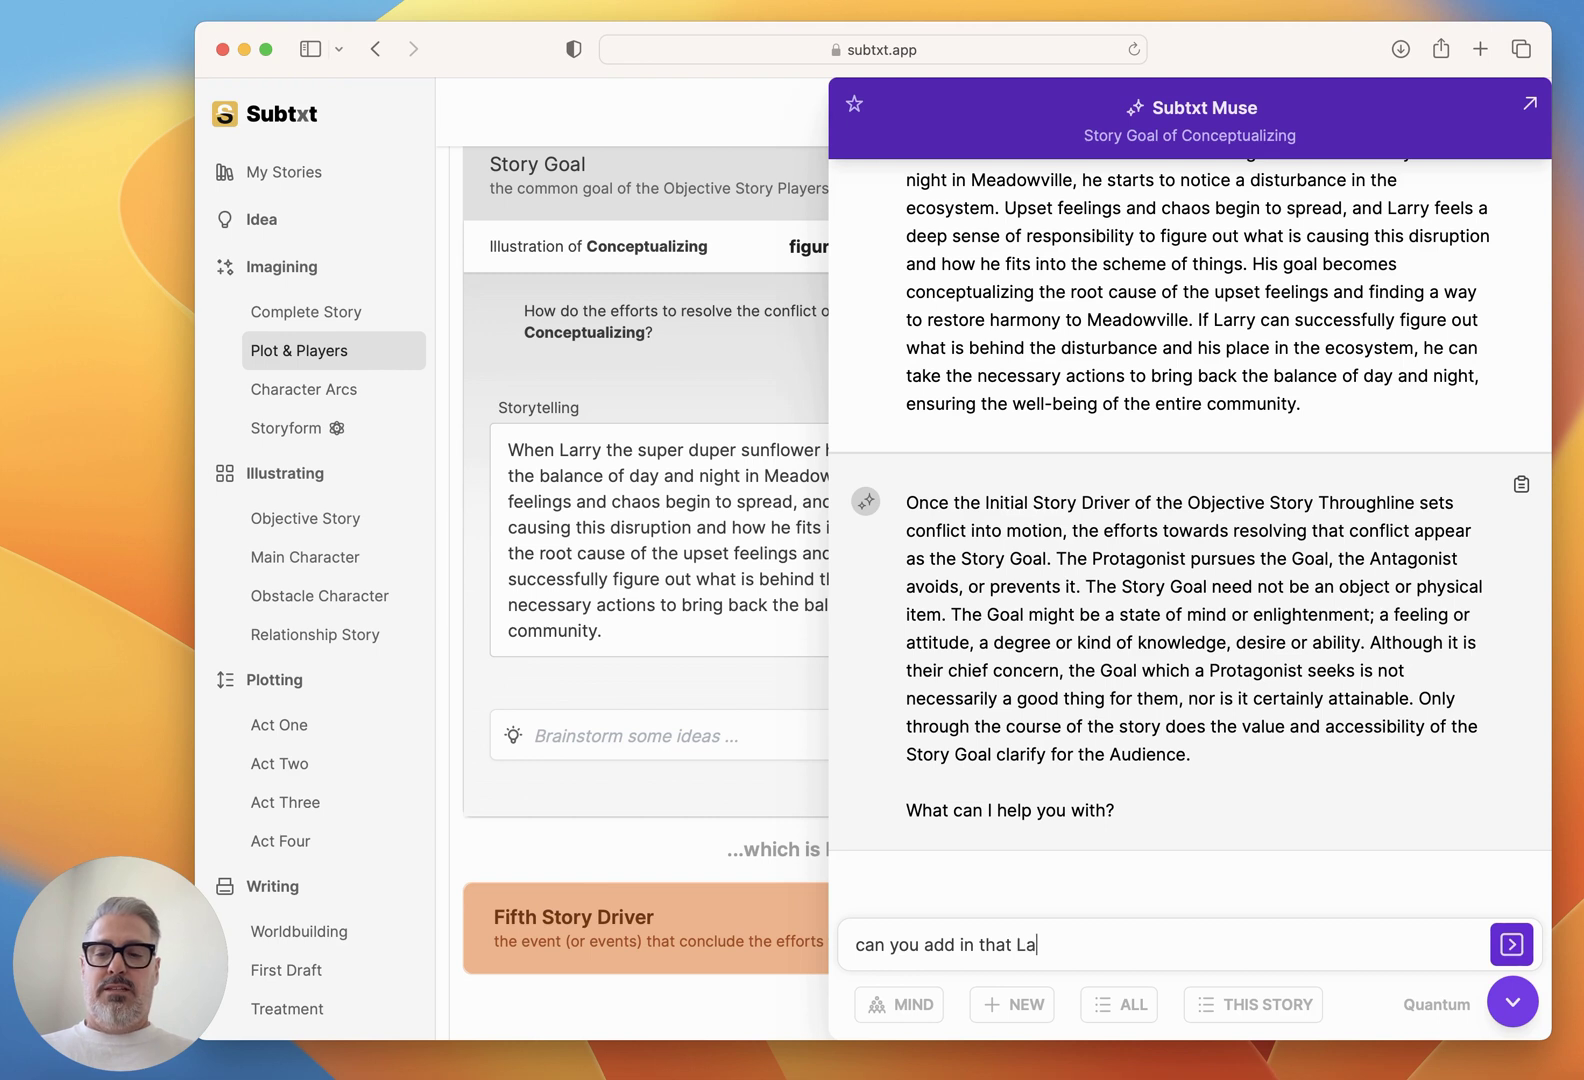
{"action": "type", "text": "rry is really strug"}
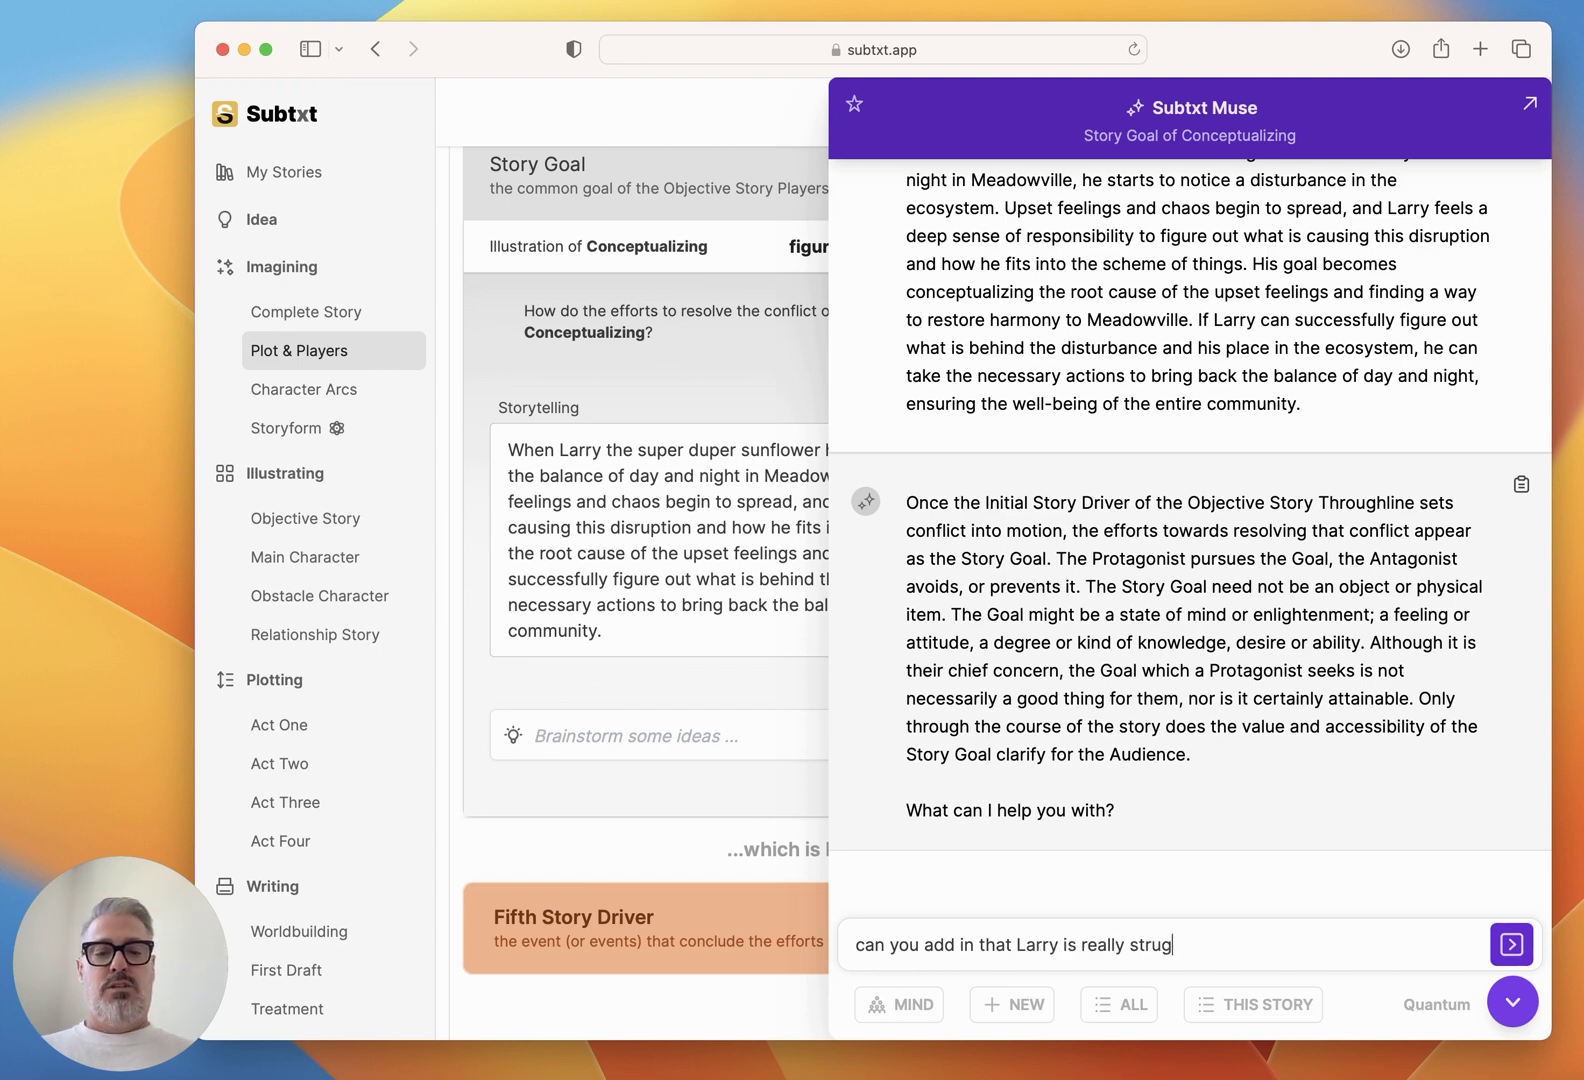
{"action": "type", "text": "gling to figure out wh"}
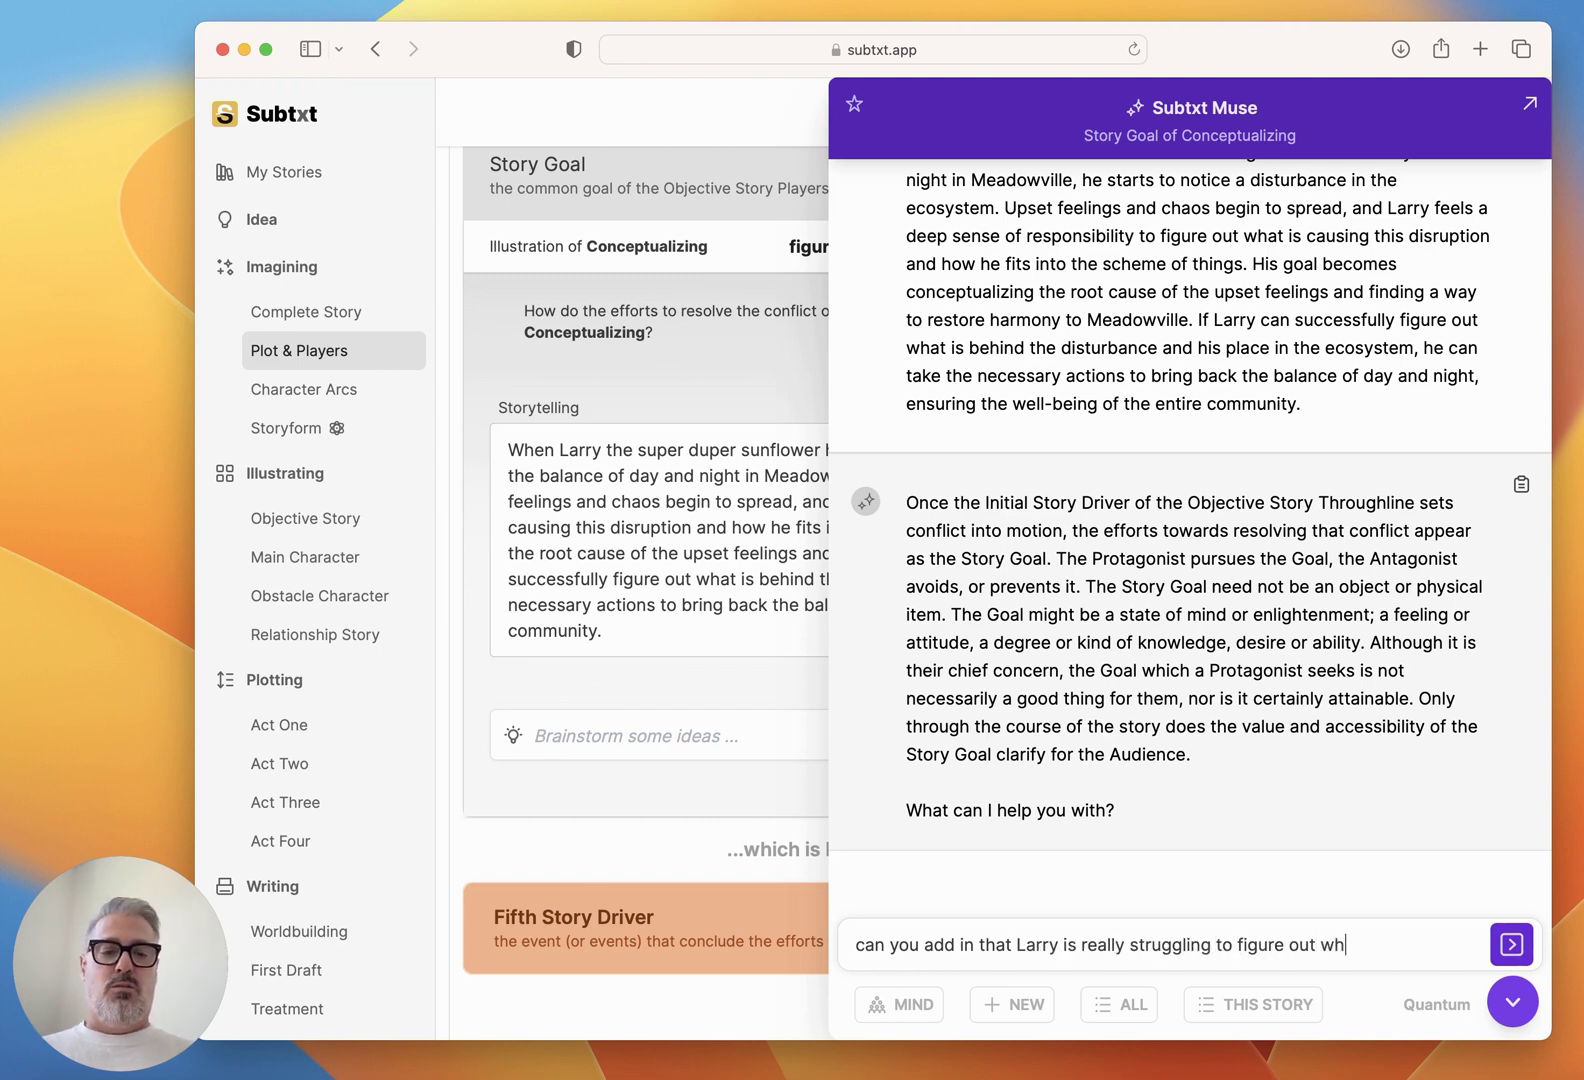
{"action": "type", "text": "ere he fits into Meadowville?"}
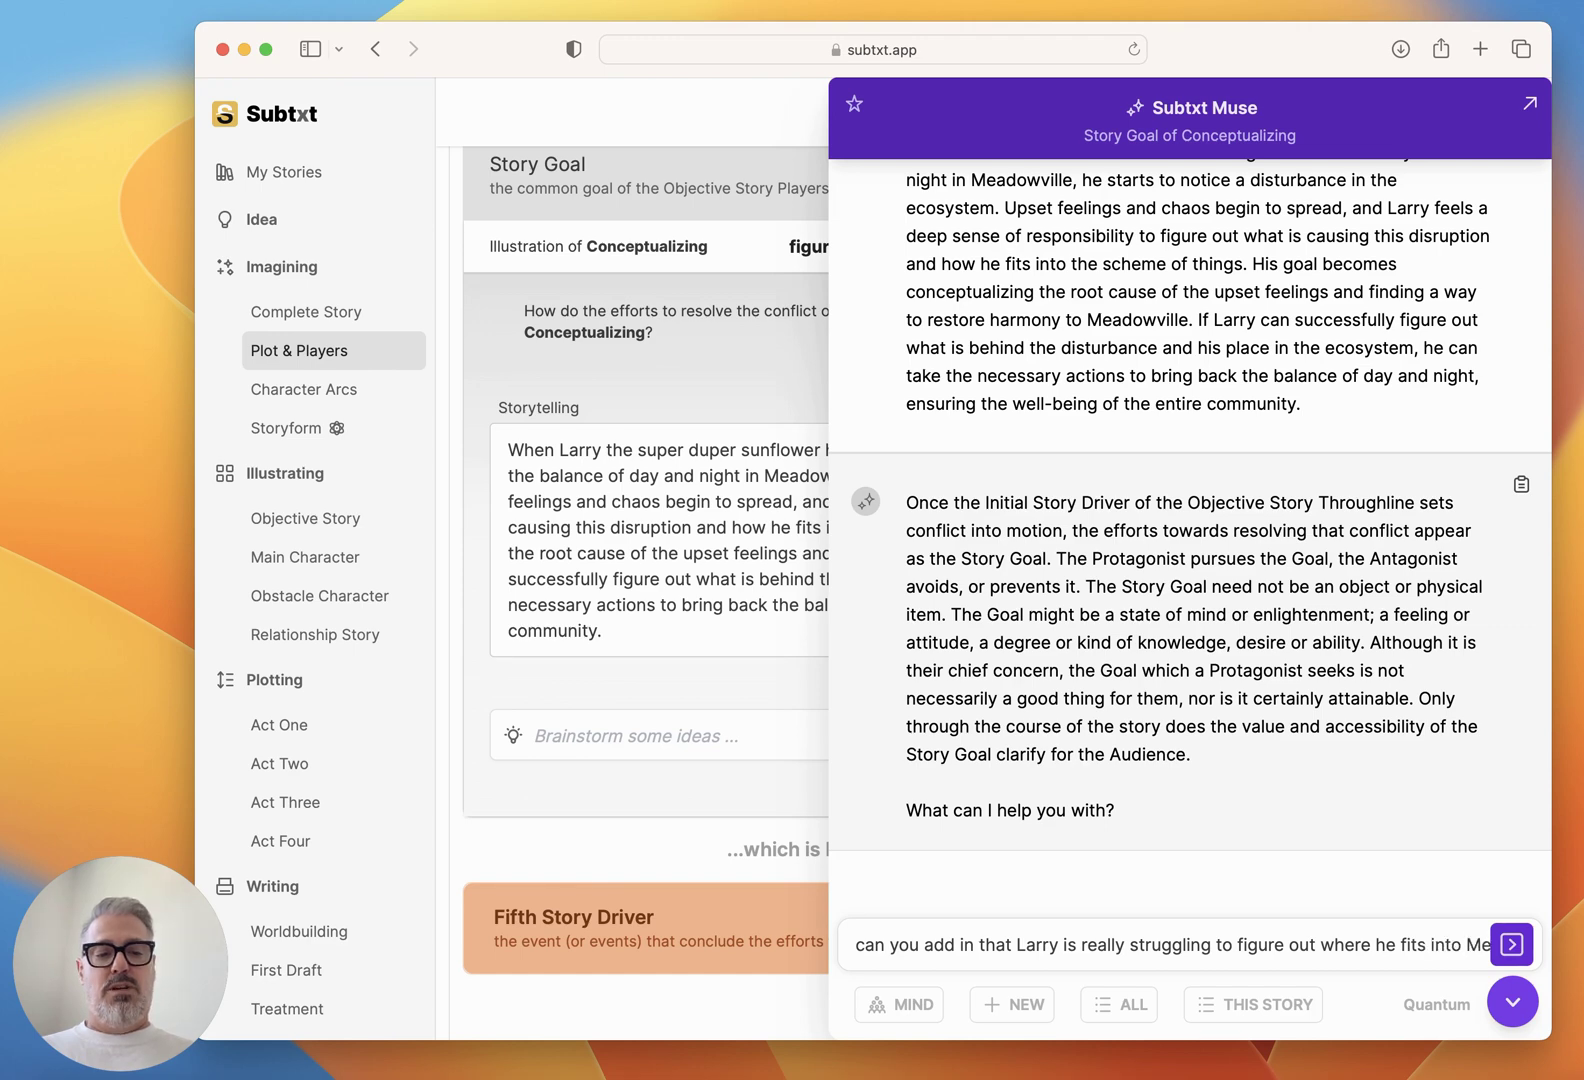
{"action": "key", "text": "Return"}
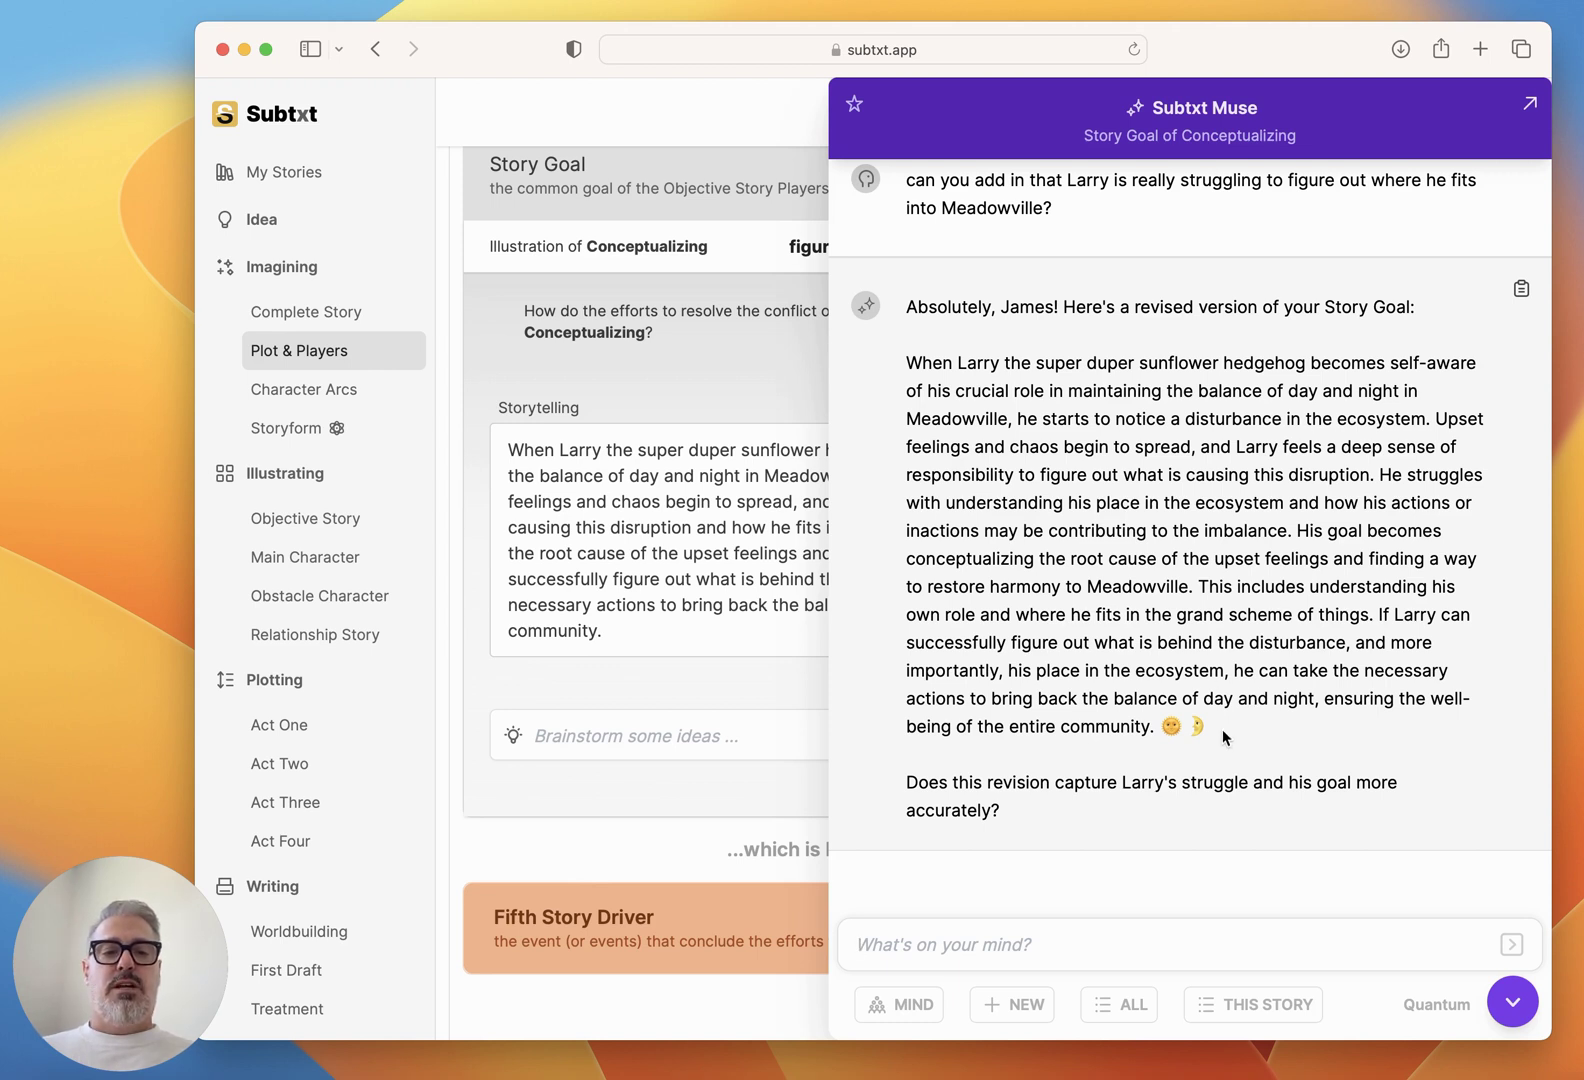
Copy Muse's revised answer and replace the whole Story Goal storytelling with it.
{"action": "left_click", "coordinate": [1521, 288]}
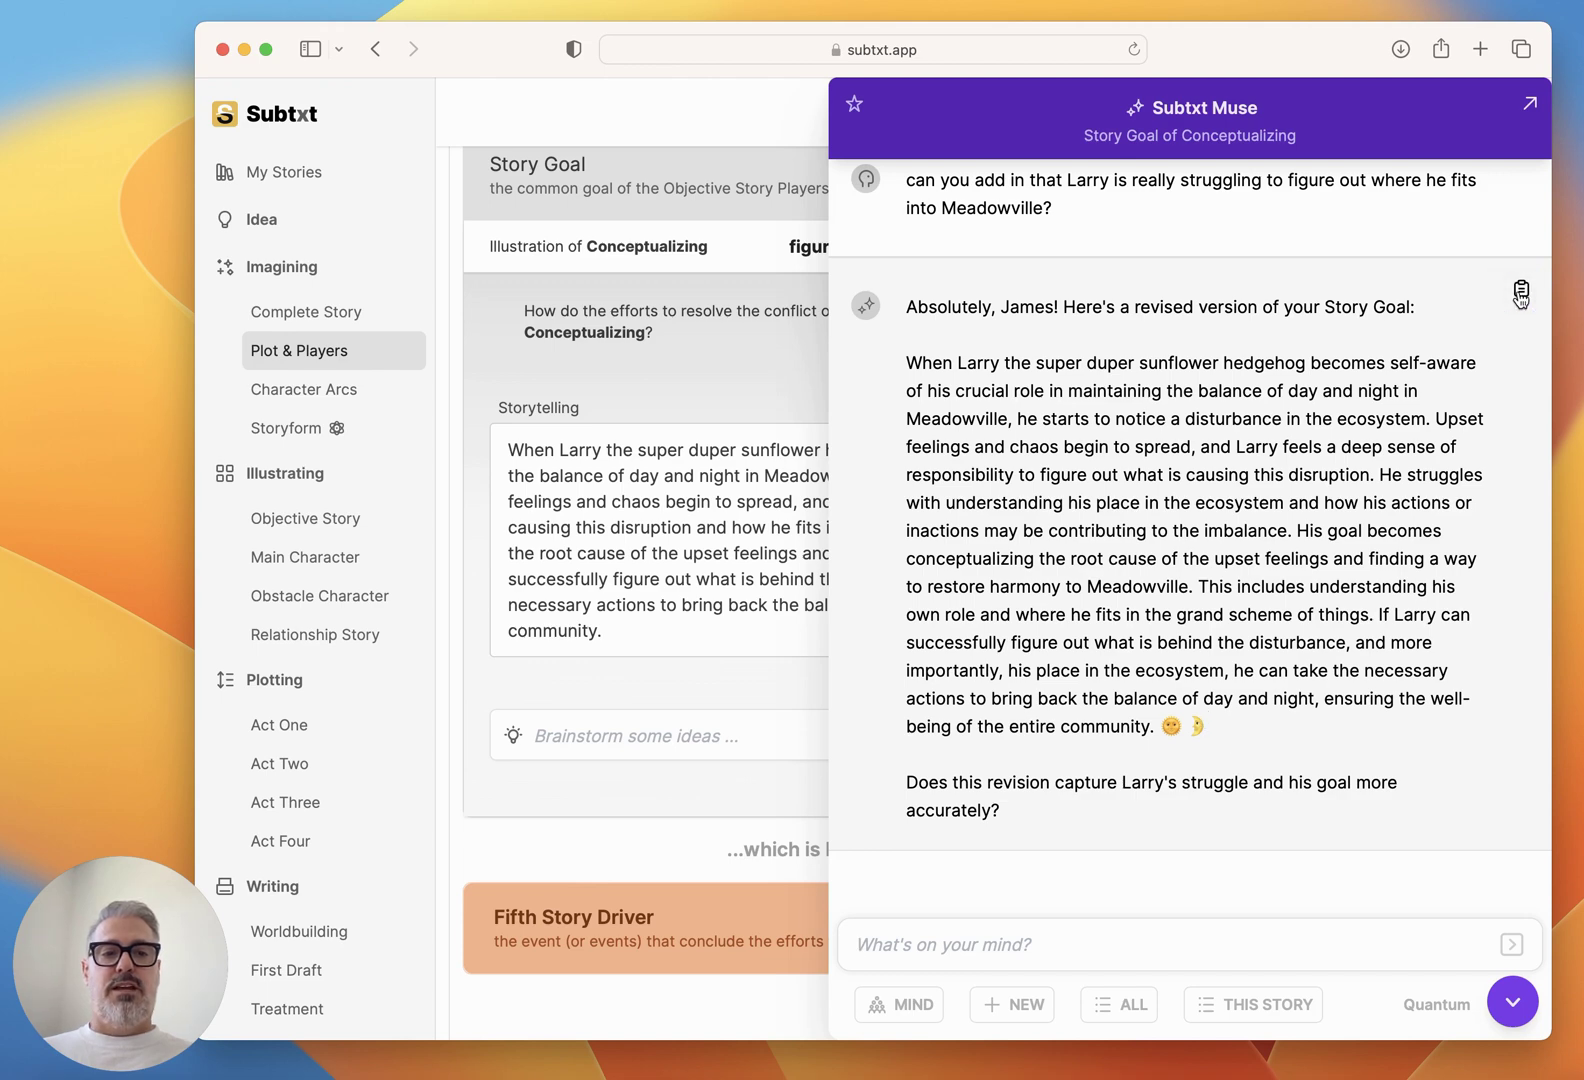
{"action": "left_click", "coordinate": [1520, 1010]}
{"action": "left_click", "coordinate": [1055, 626]}
{"action": "key", "text": "super+a"}
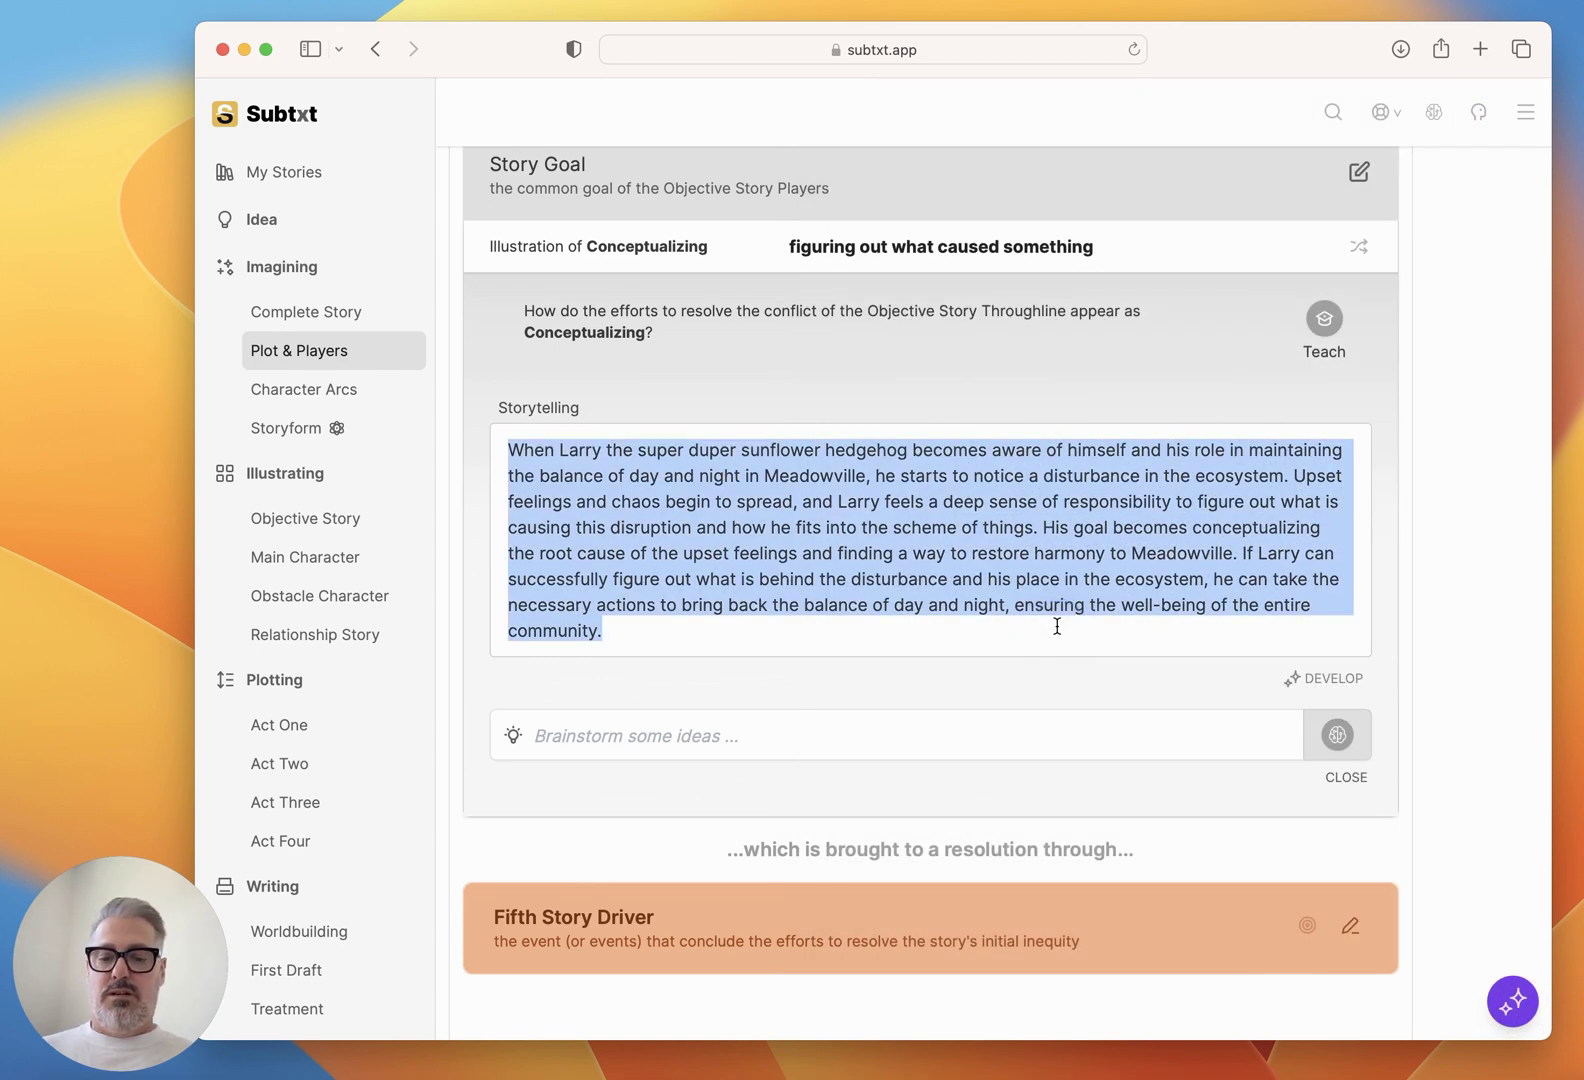
{"action": "key", "text": "super+v"}
Delete Muse's introductory line and its closing question about the revision from the Story Goal storytelling.
{"action": "left_click_drag", "start_coordinate": [942, 485], "coordinate": [418, 428]}
{"action": "key", "text": "BackSpace"}
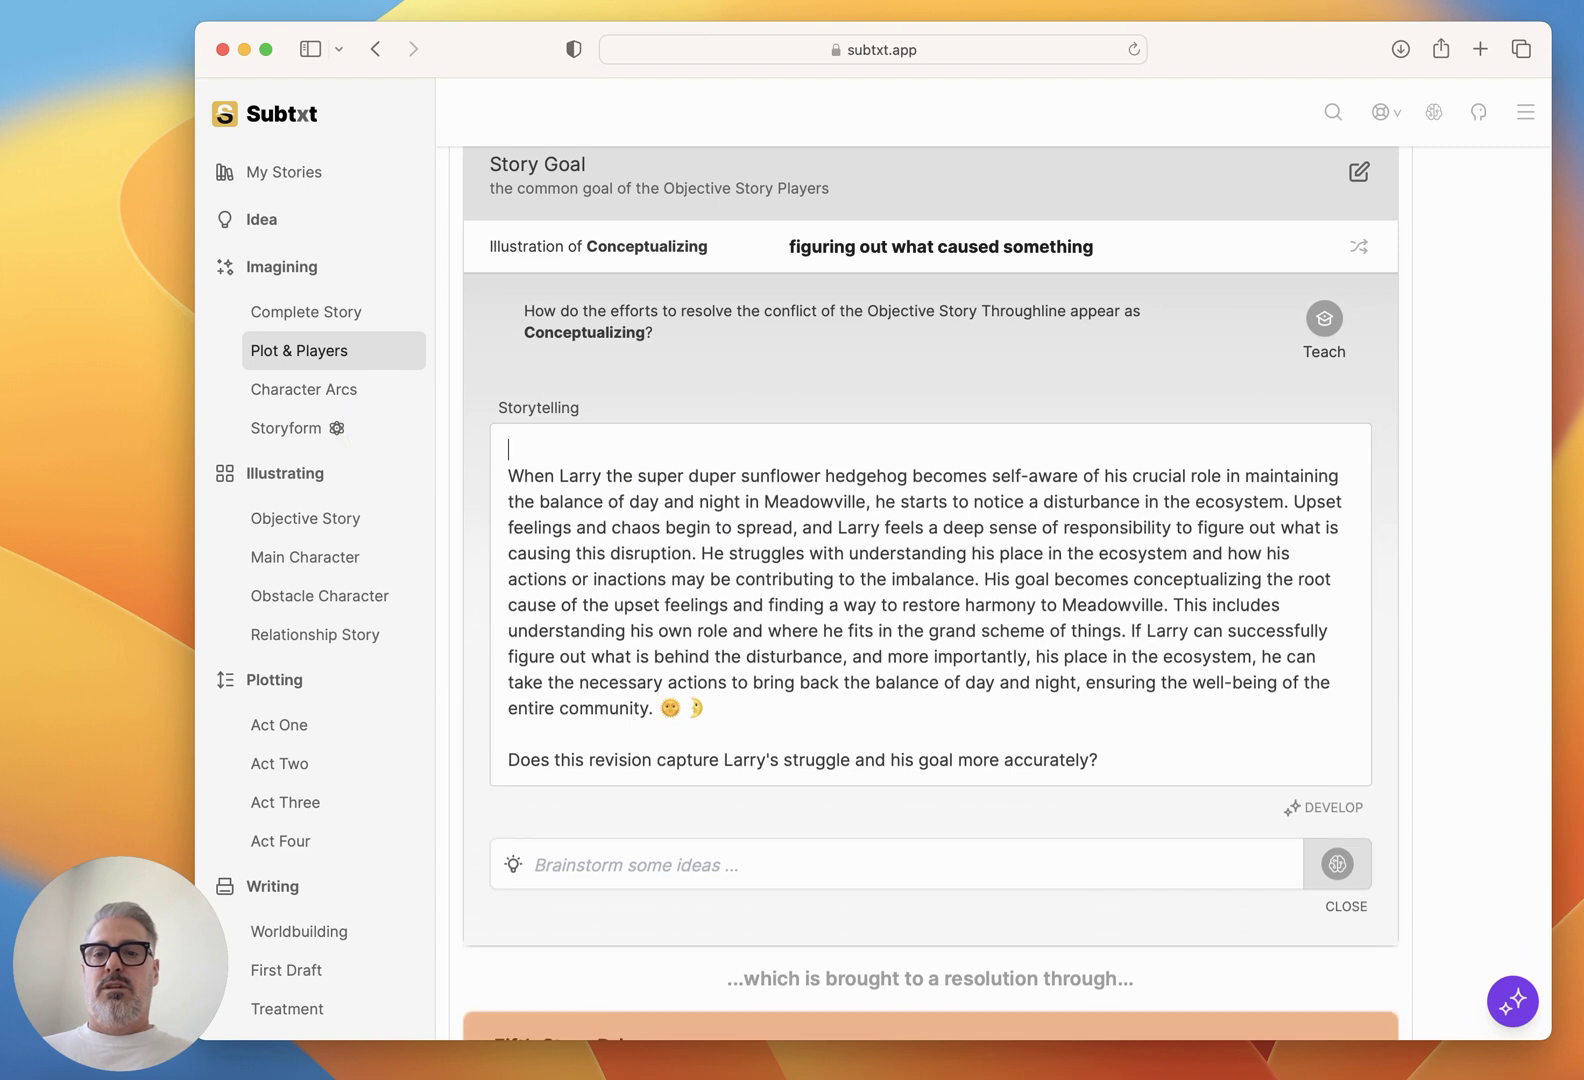
{"action": "key", "text": "BackSpace"}
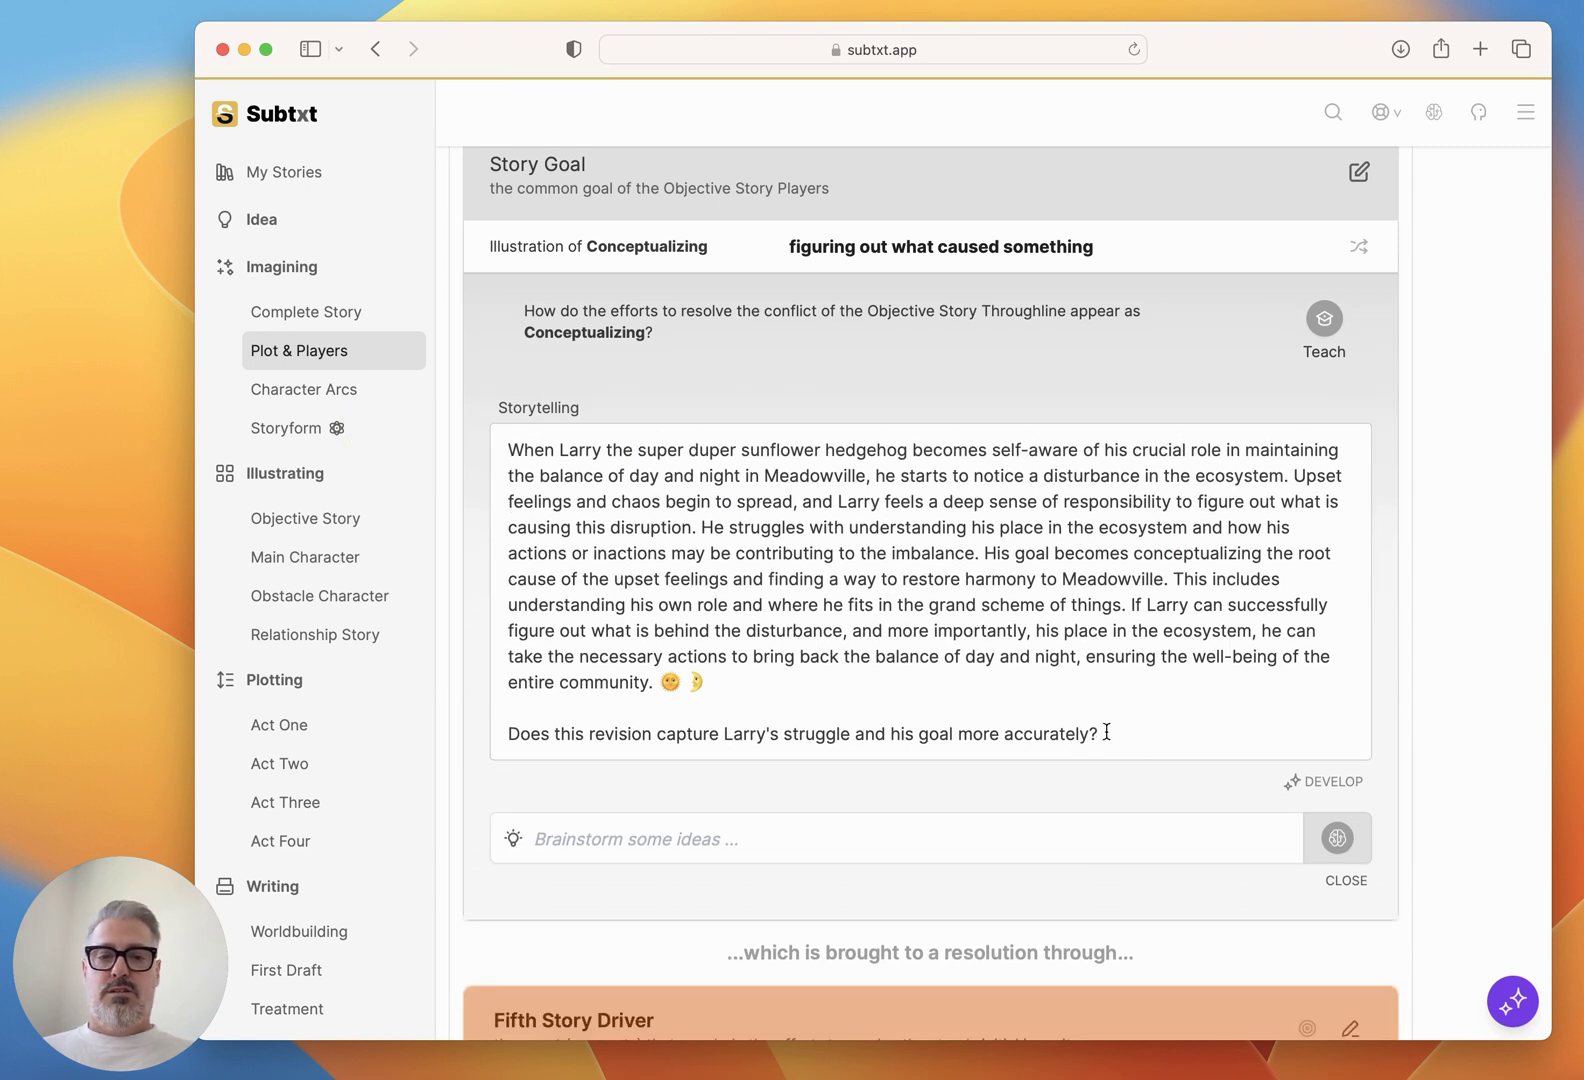
{"action": "left_click_drag", "start_coordinate": [1106, 731], "coordinate": [1112, 685]}
{"action": "key", "text": "BackSpace"}
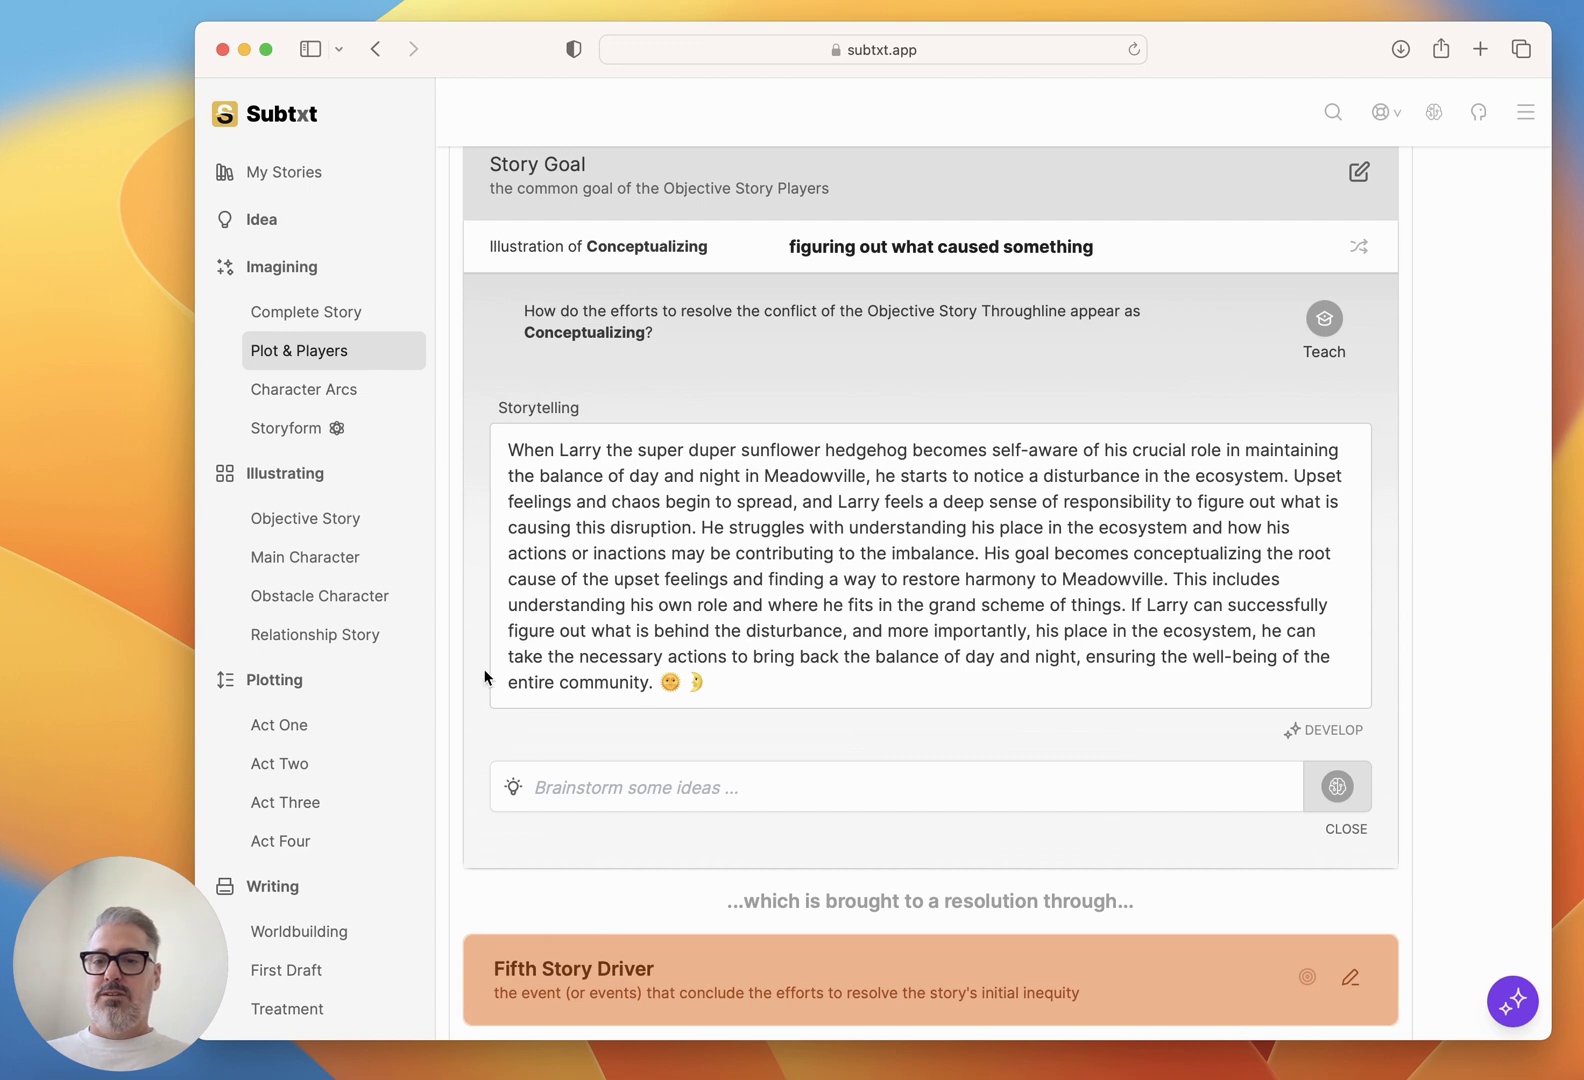
Brainstorm the First Story Driver from "Larry becomes aware that he is the only one providing light and that that is probably the only reason people like him".
{"action": "scroll", "coordinate": [948, 661], "scroll_direction": "down", "scroll_amount": 5}
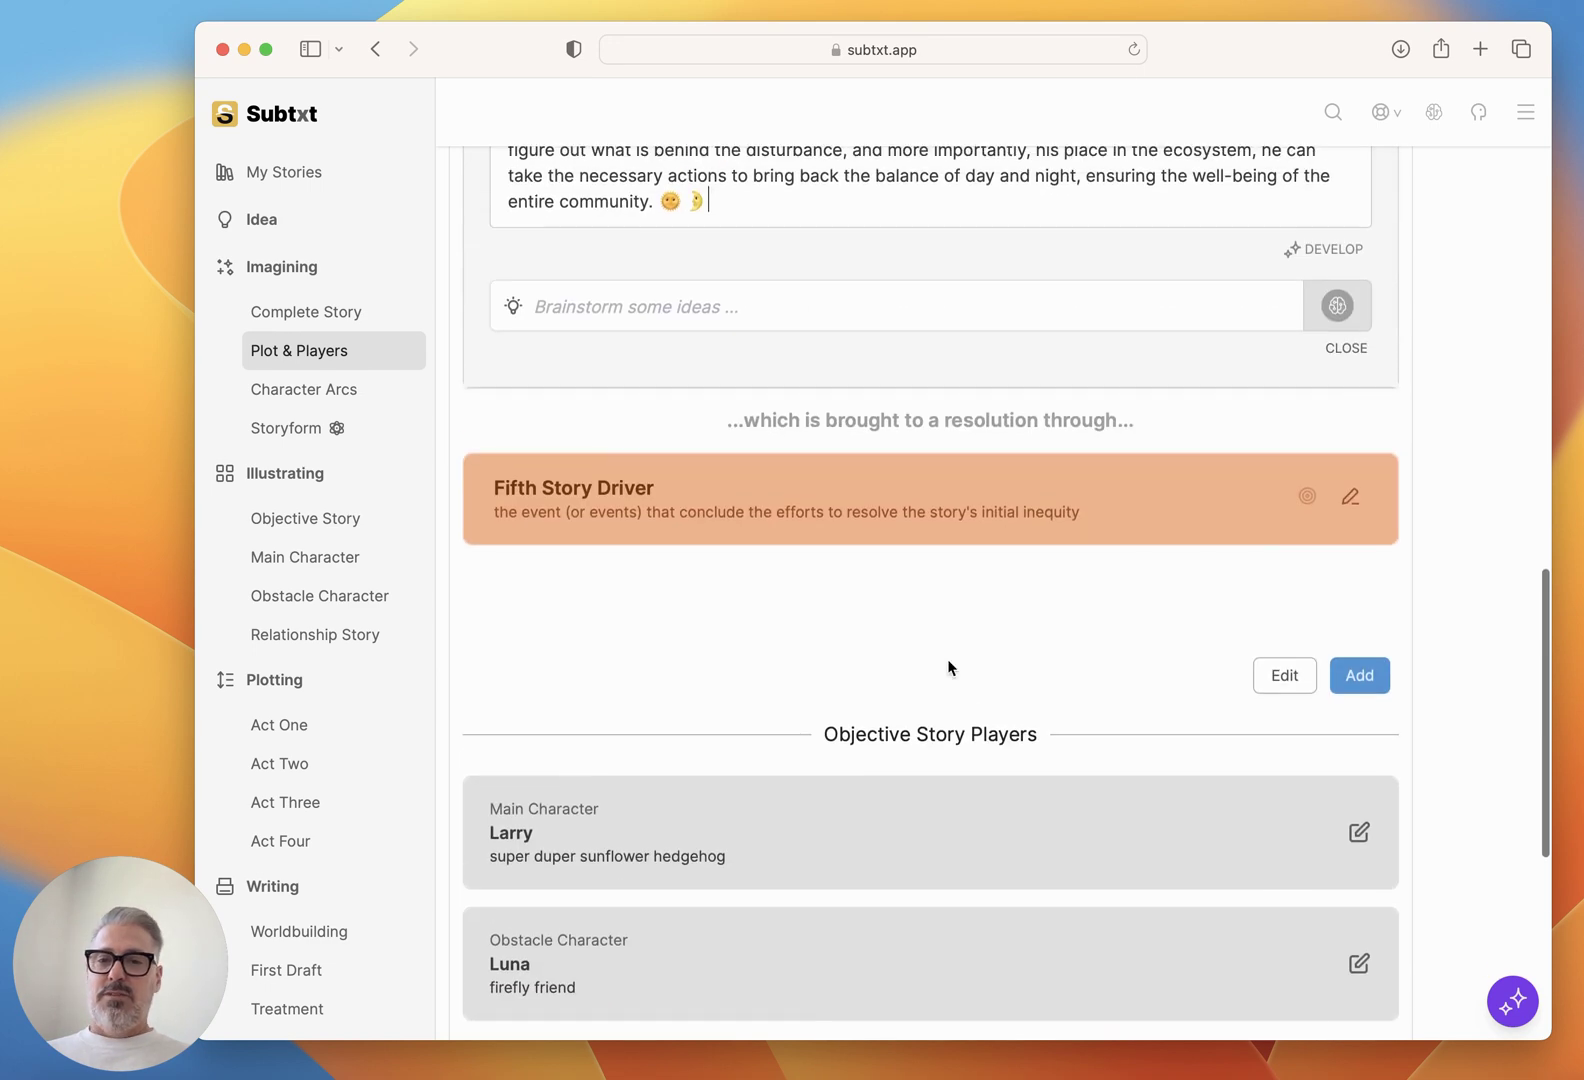
{"action": "scroll", "coordinate": [950, 541], "scroll_direction": "up", "scroll_amount": 3}
{"action": "scroll", "coordinate": [949, 541], "scroll_direction": "up", "scroll_amount": 6}
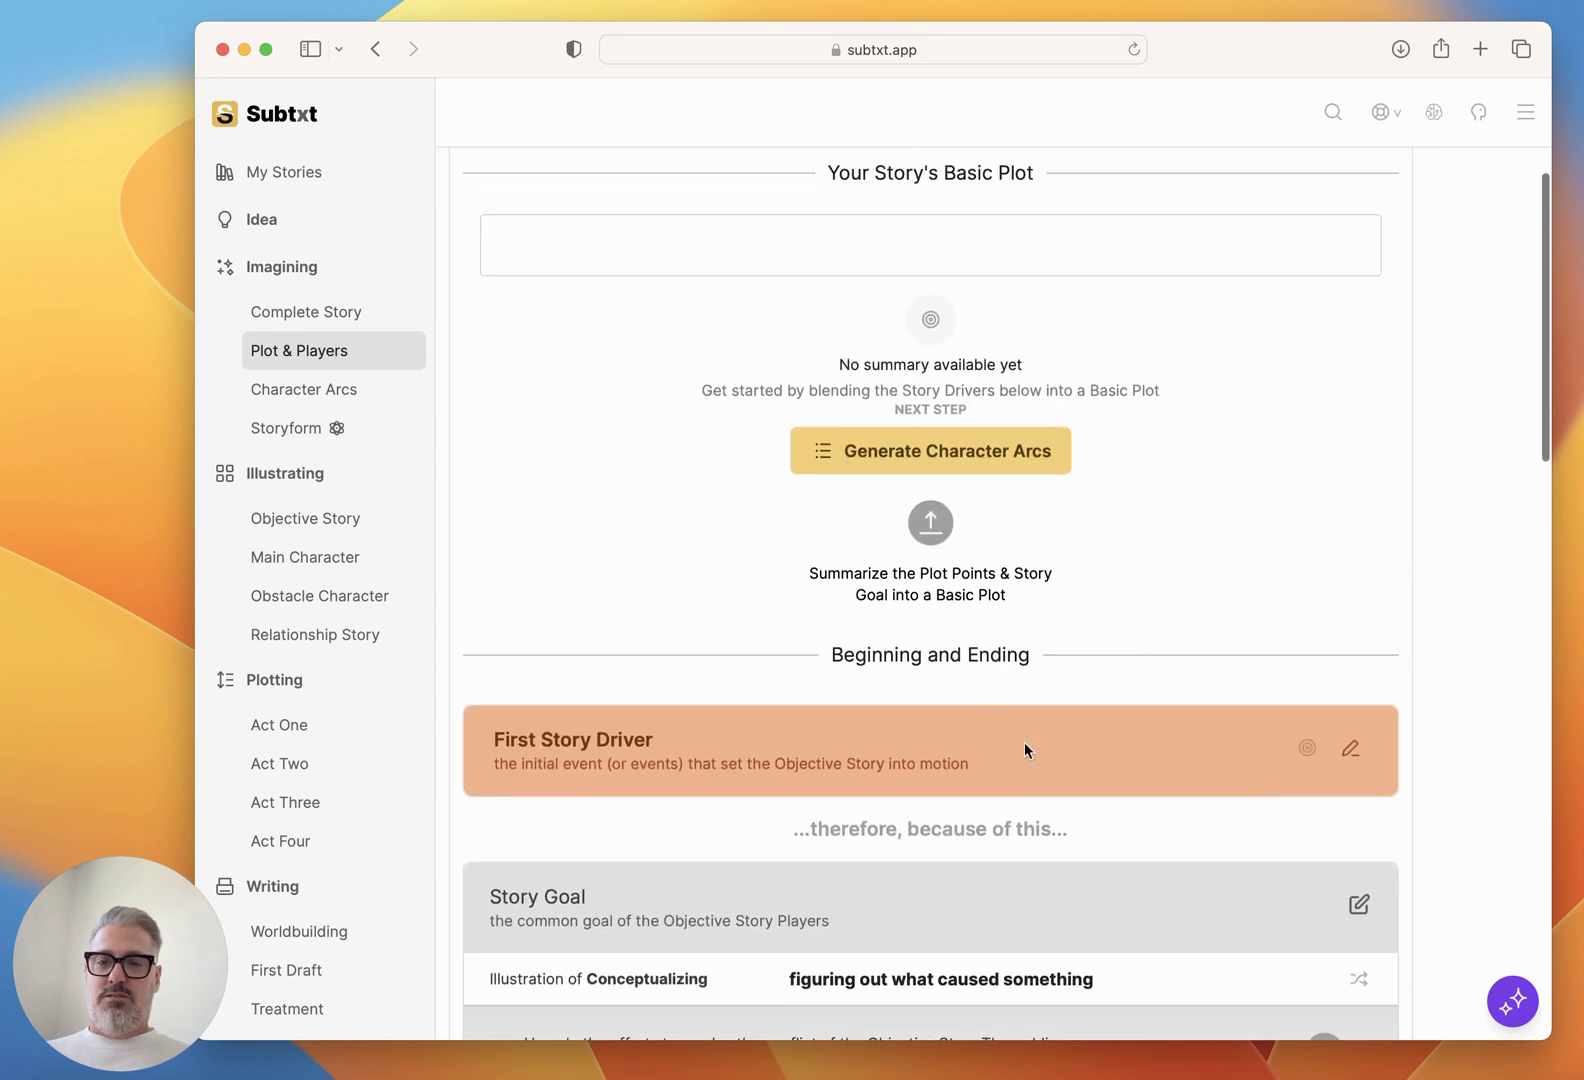
{"action": "left_click", "coordinate": [1350, 750]}
{"action": "scroll", "coordinate": [1181, 645], "scroll_direction": "down", "scroll_amount": 5}
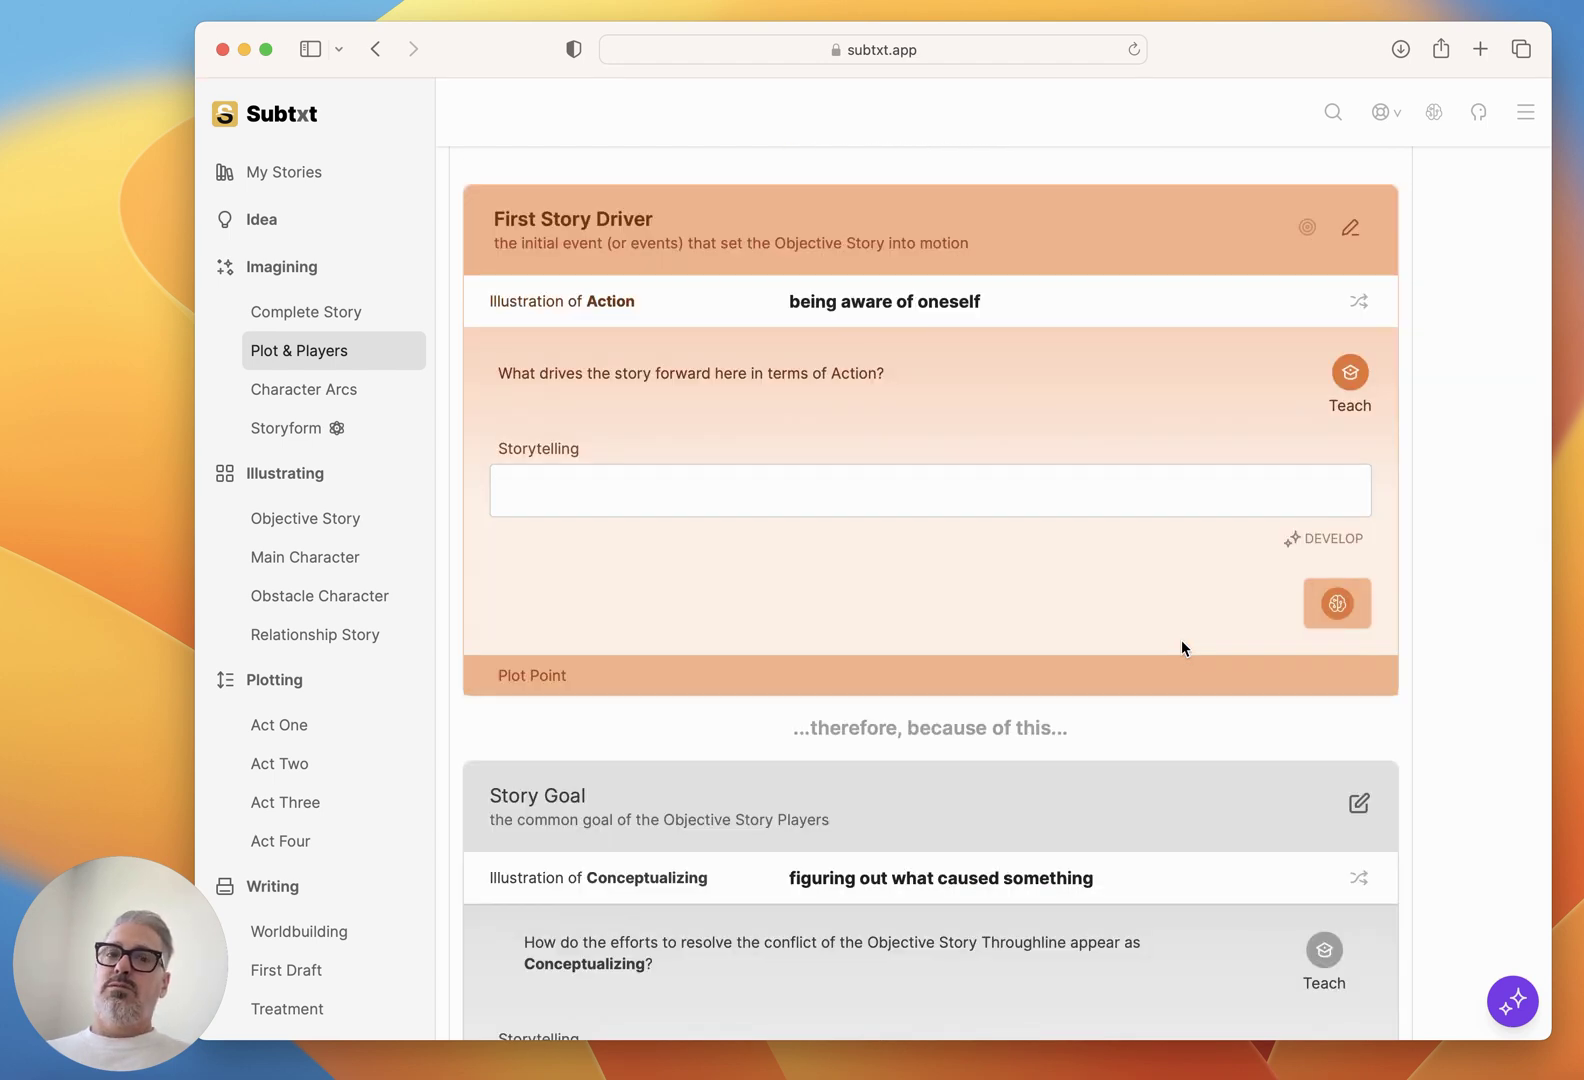
{"action": "left_click", "coordinate": [1357, 604]}
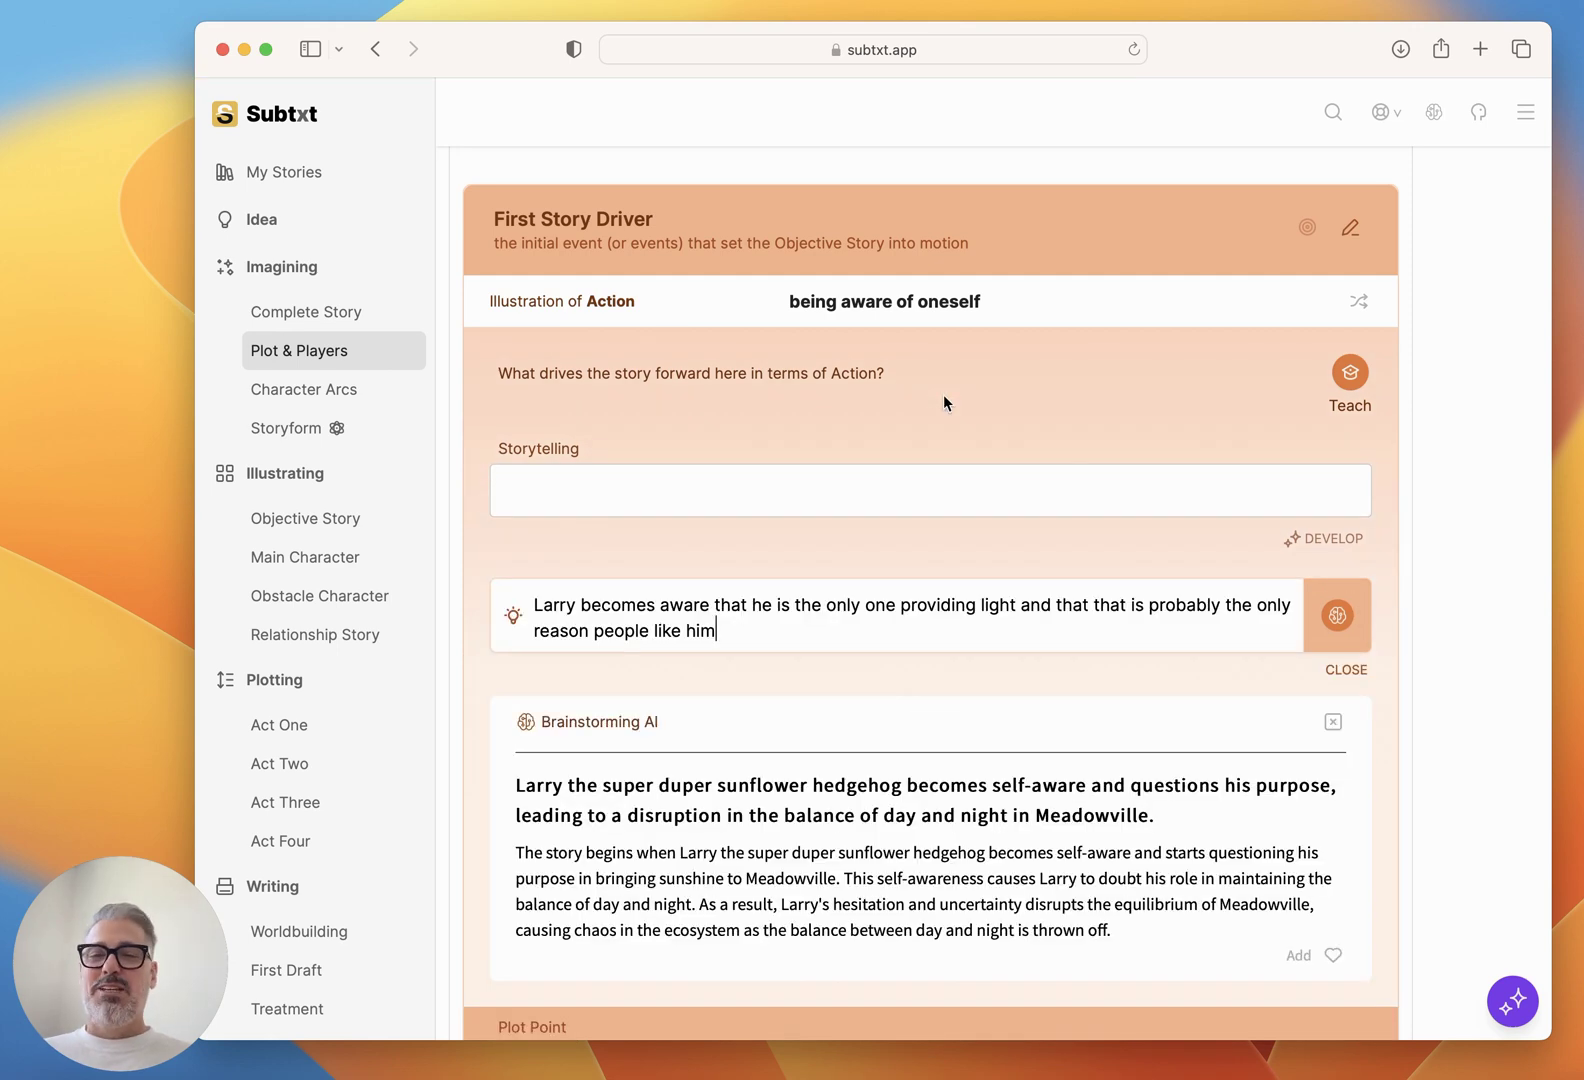
Add the brainstormed event about Larry becoming self-aware to the First Story Driver.
{"action": "scroll", "coordinate": [1082, 549], "scroll_direction": "down", "scroll_amount": 2}
{"action": "scroll", "coordinate": [1082, 549], "scroll_direction": "down", "scroll_amount": 2}
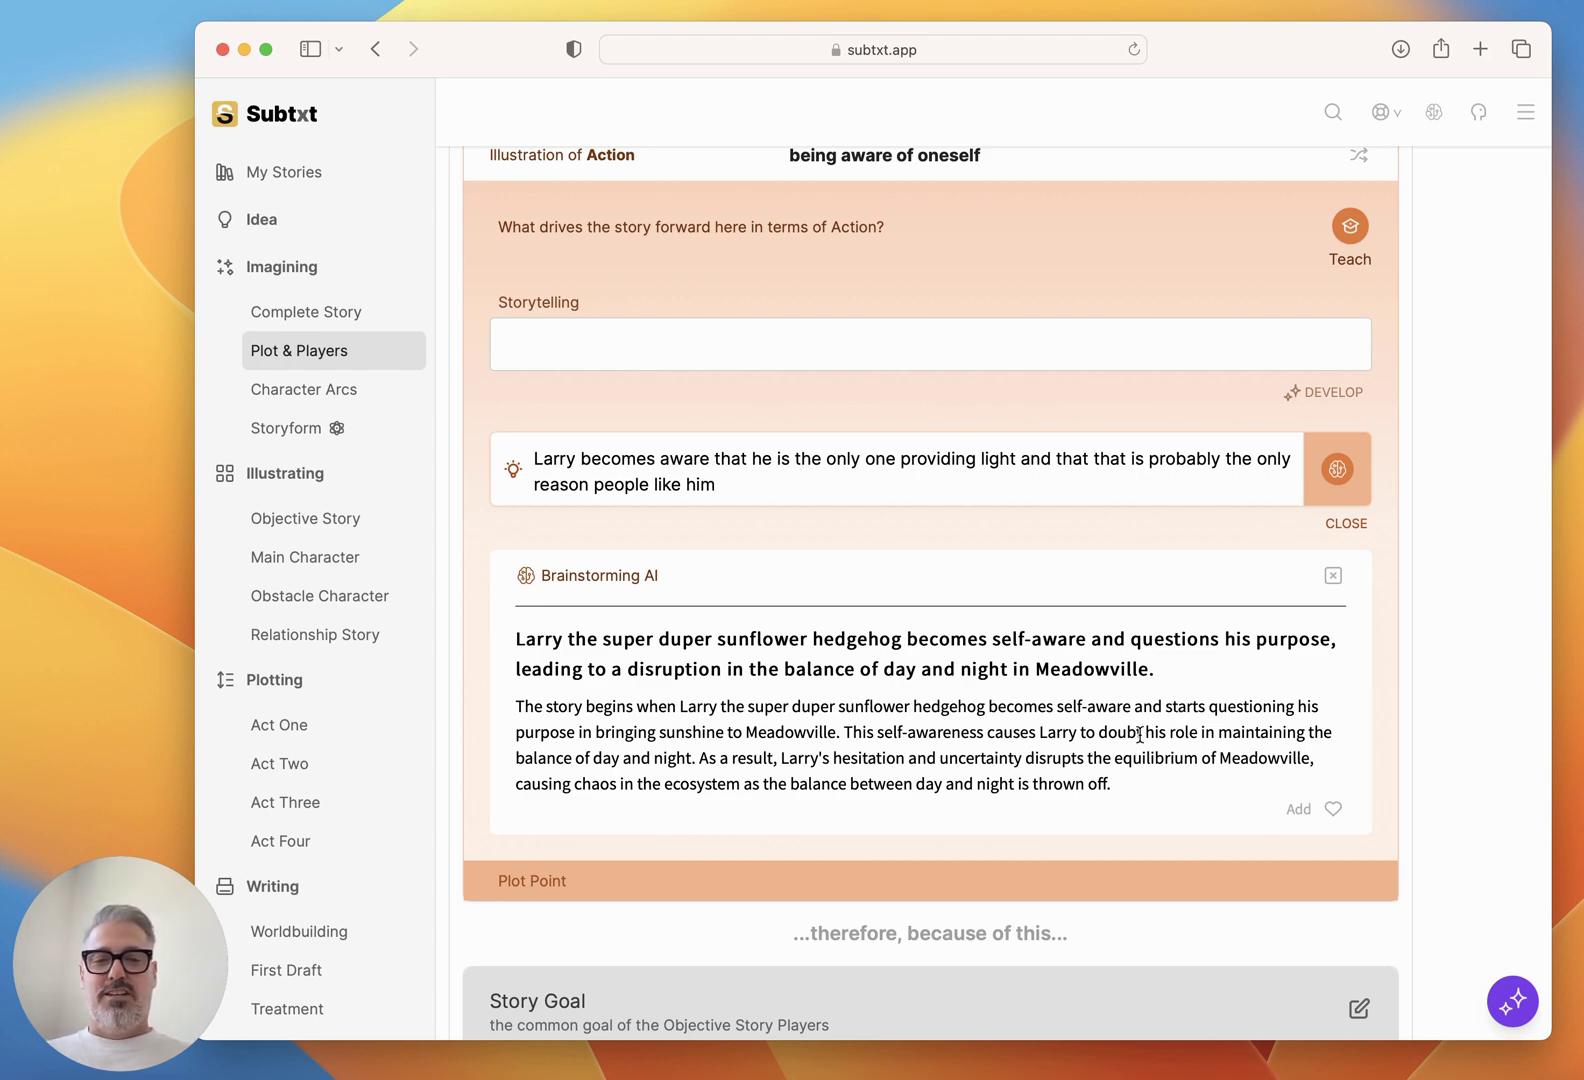
{"action": "left_click", "coordinate": [1298, 808]}
Check the alternative illustrations offered for the First Story Driver's "being aware of oneself".
{"action": "left_click", "coordinate": [880, 181]}
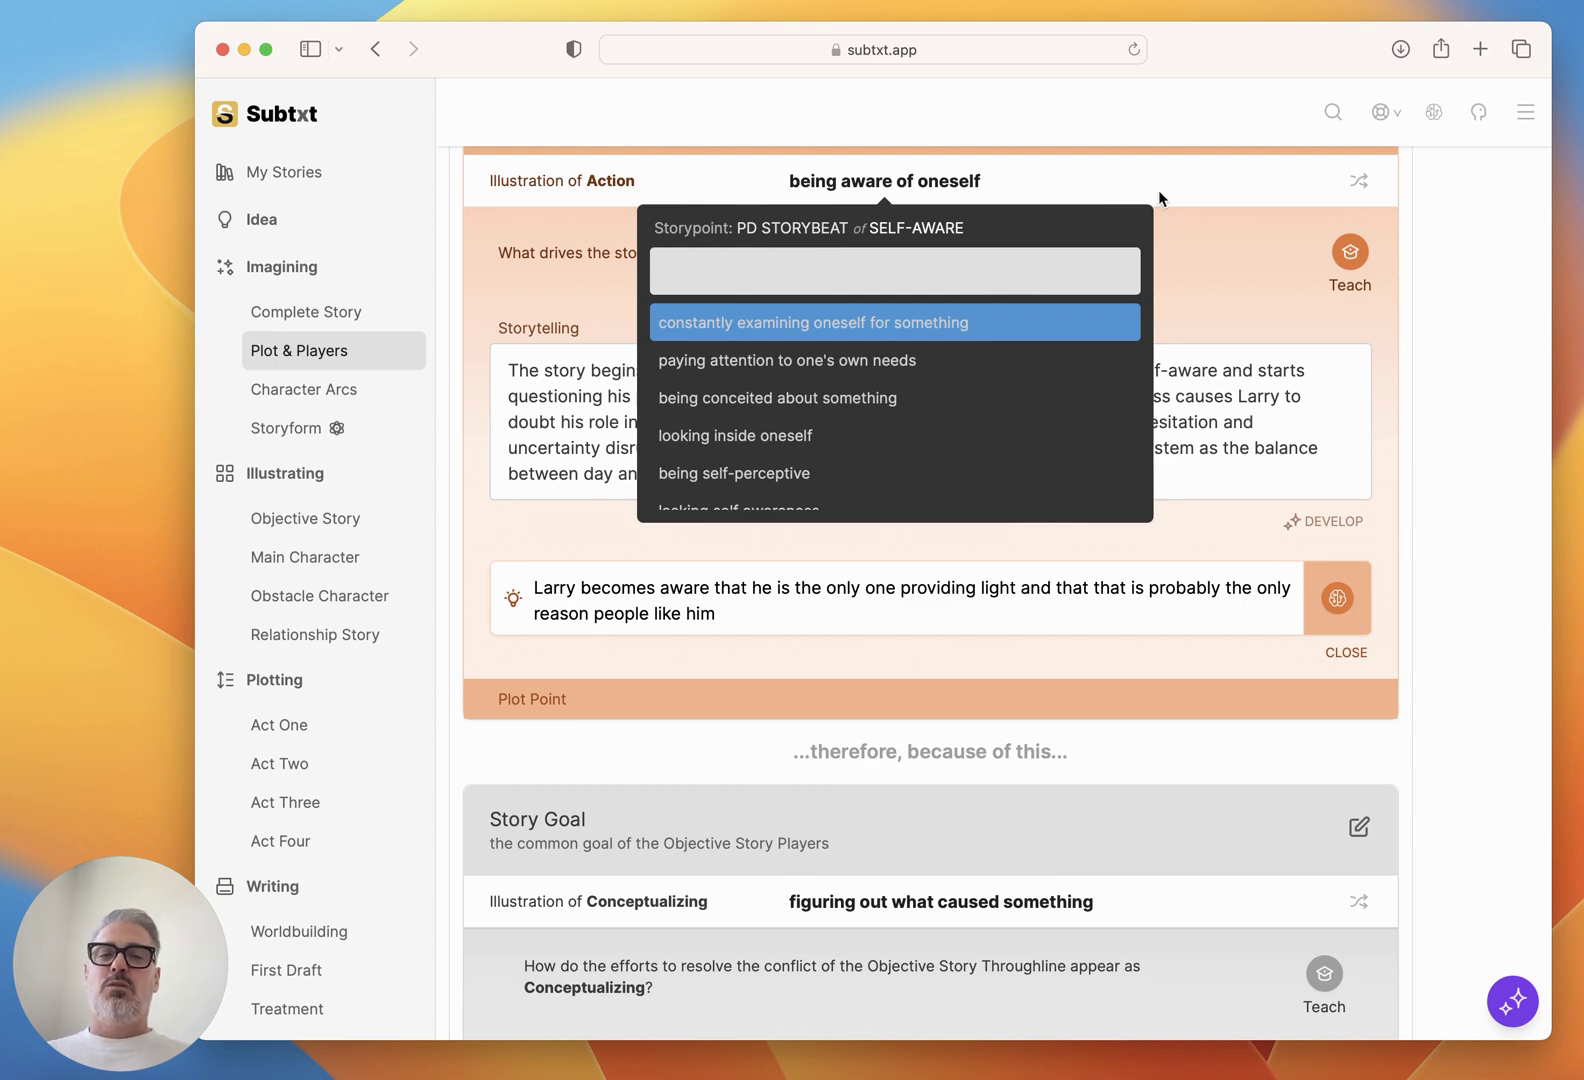
{"action": "left_click", "coordinate": [1158, 191]}
{"action": "scroll", "coordinate": [975, 415], "scroll_direction": "up", "scroll_amount": 2}
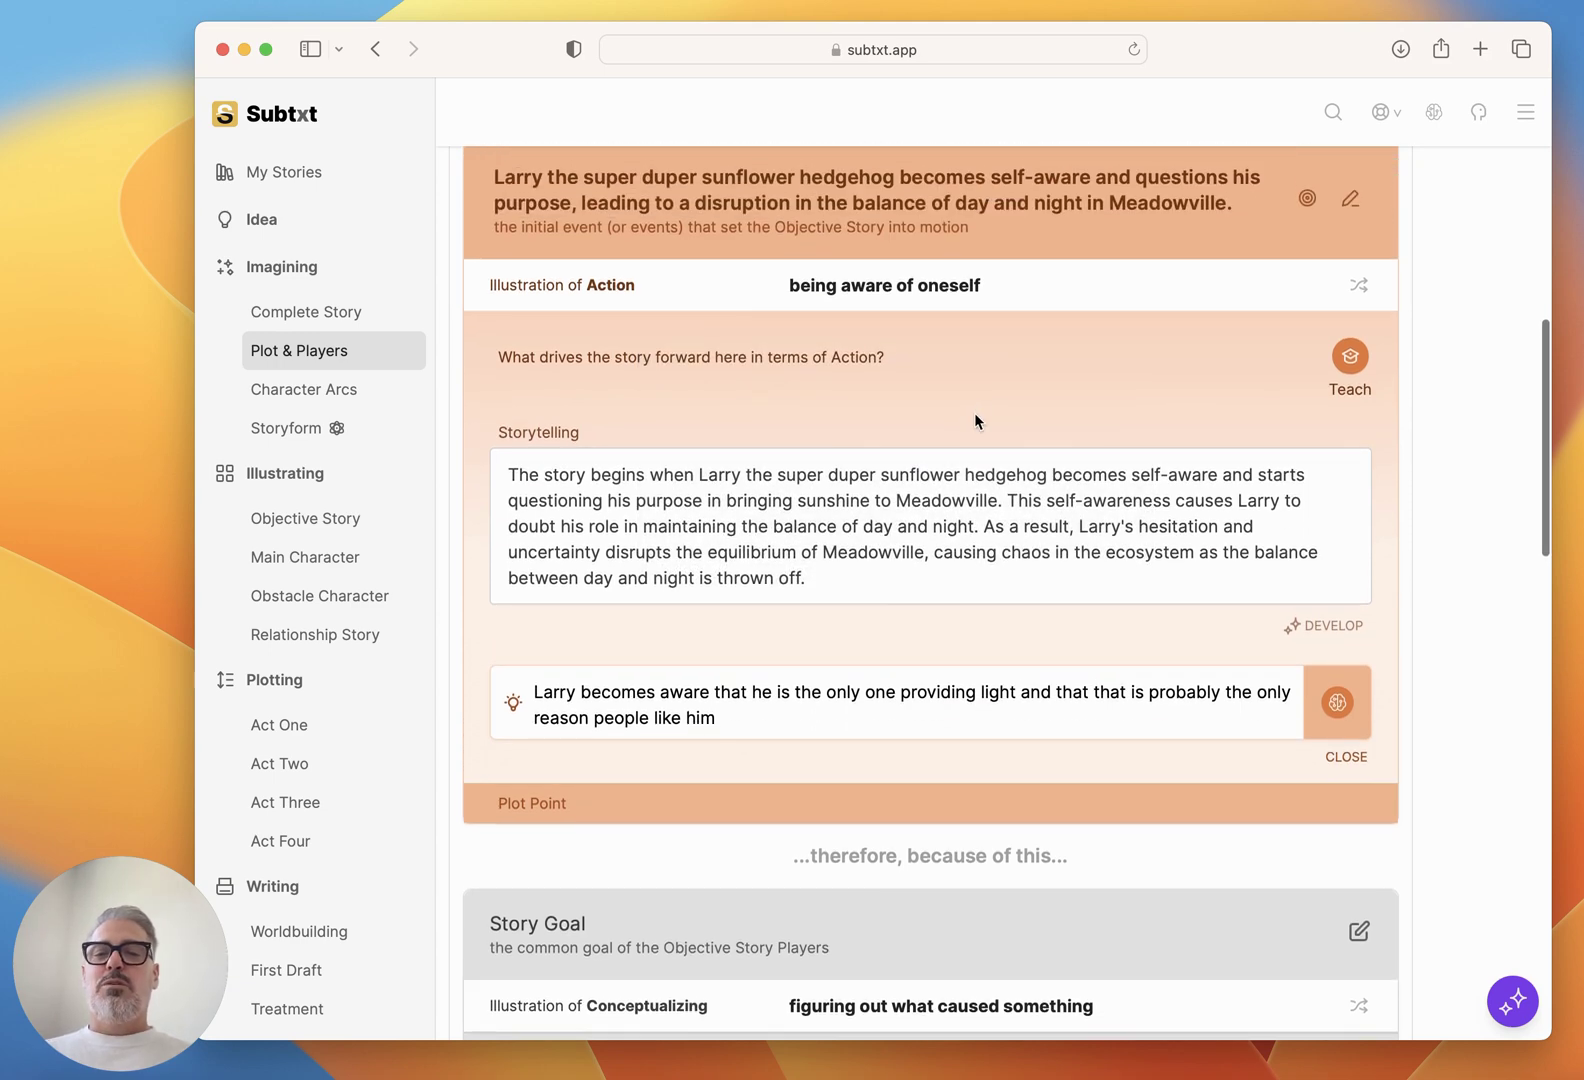
Check the Objective Story Problem in the storyform settings.
{"action": "left_click", "coordinate": [288, 428]}
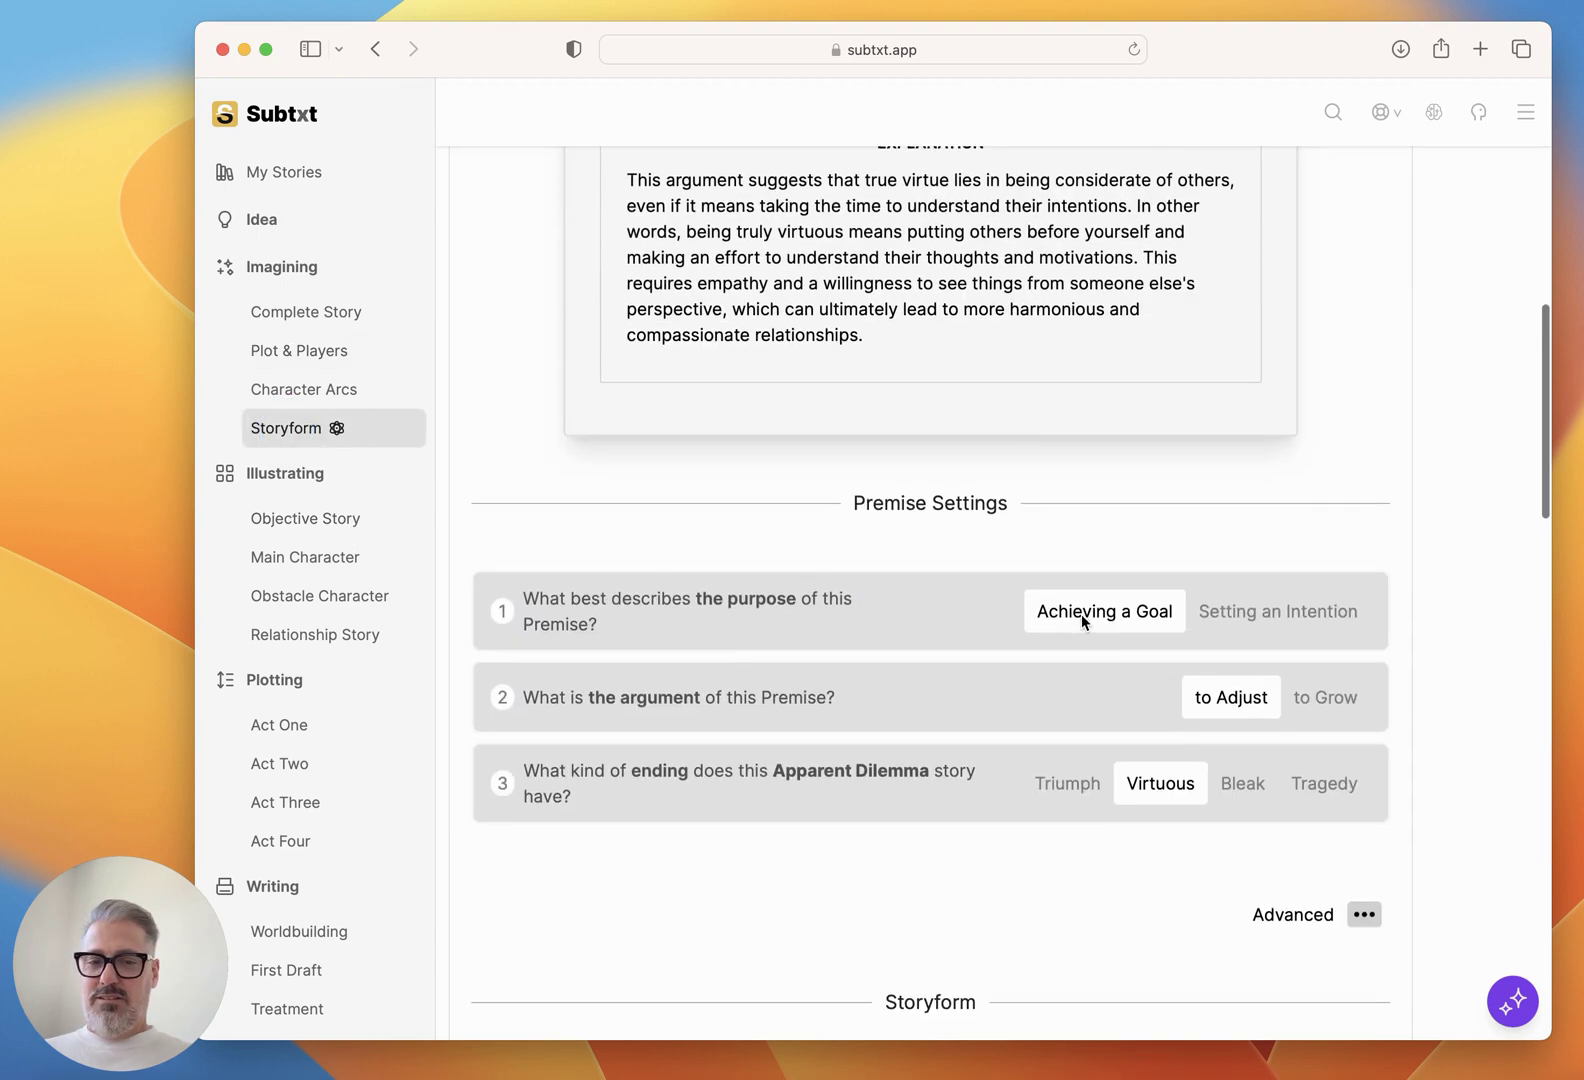
{"action": "scroll", "coordinate": [1082, 614], "scroll_direction": "down", "scroll_amount": 10}
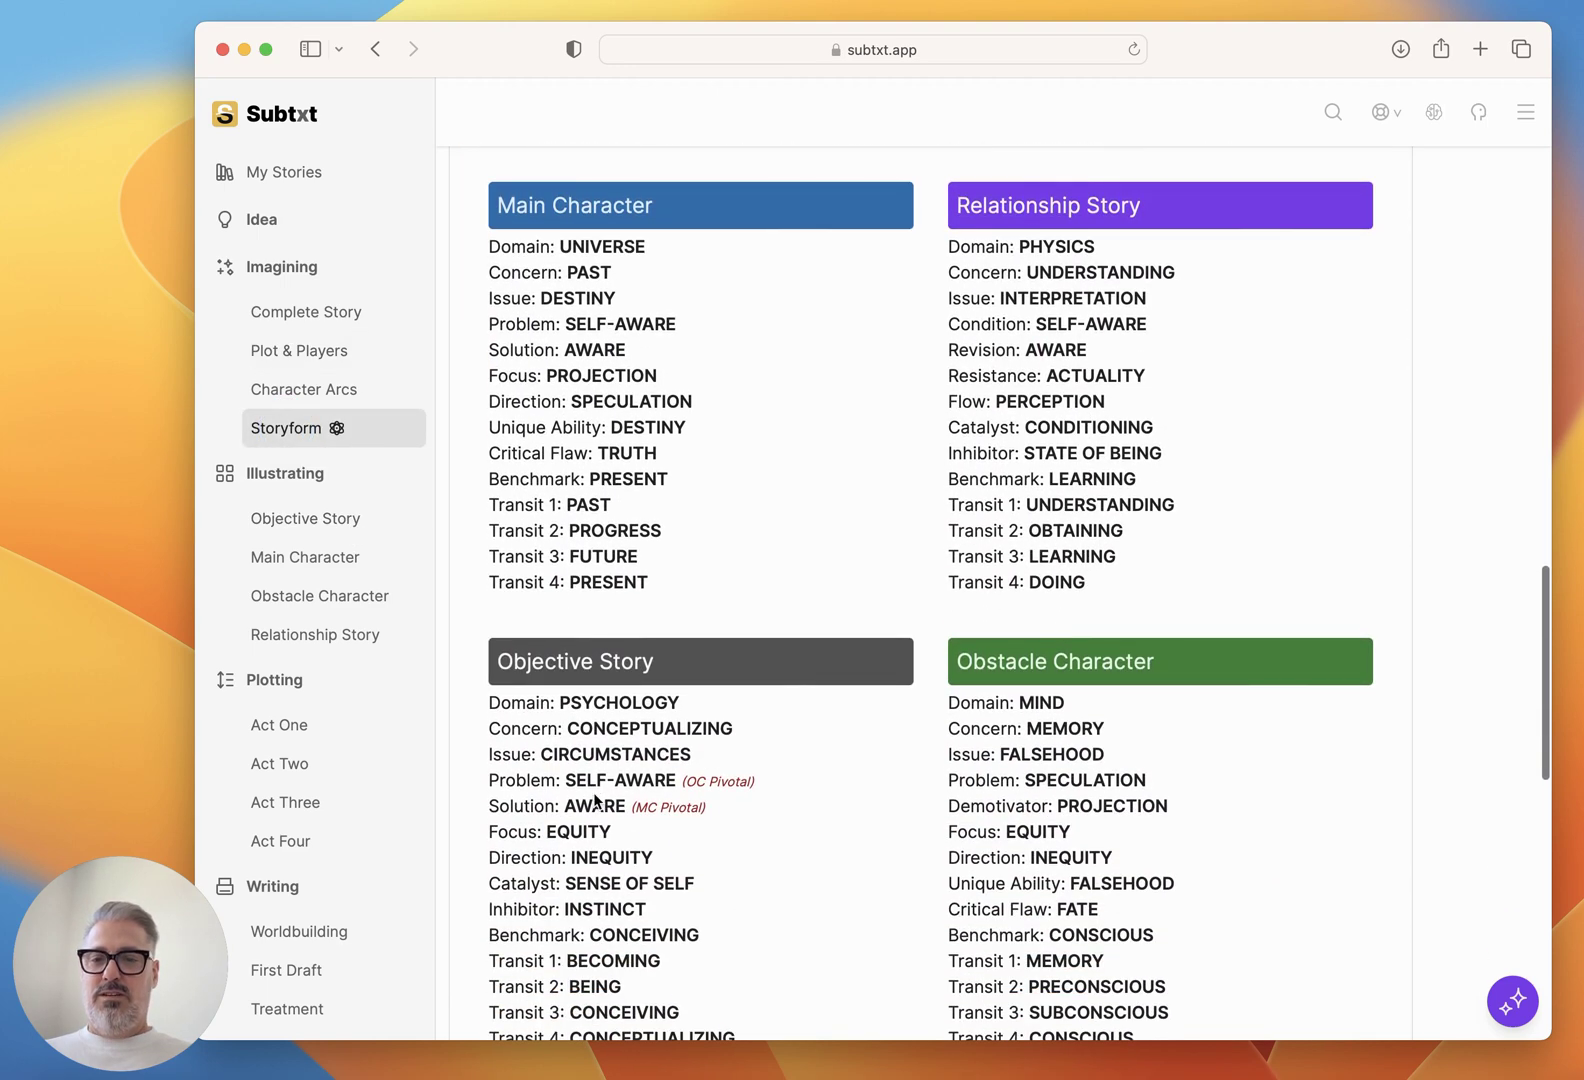
{"action": "triple_click", "coordinate": [588, 780]}
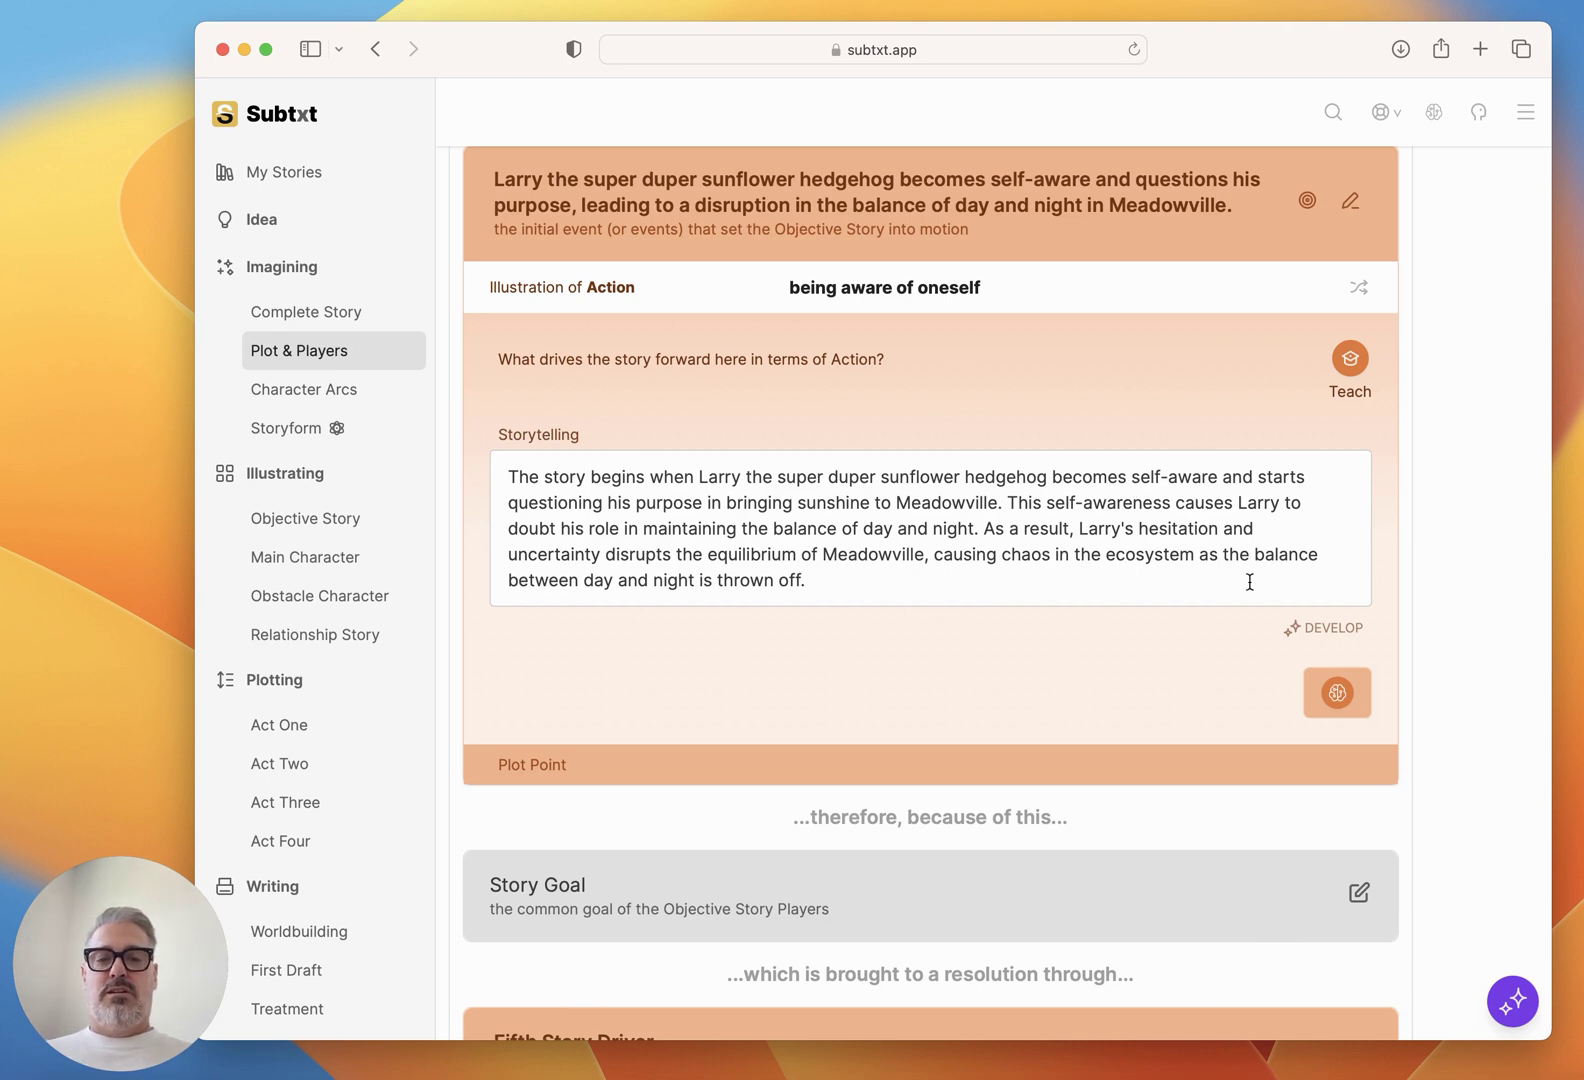
In the First Story Driver storytelling, replace "becomes self-aware" with "is so self-aware about who he is and his take on the world that he".
{"action": "left_click_drag", "start_coordinate": [1217, 477], "coordinate": [1052, 476]}
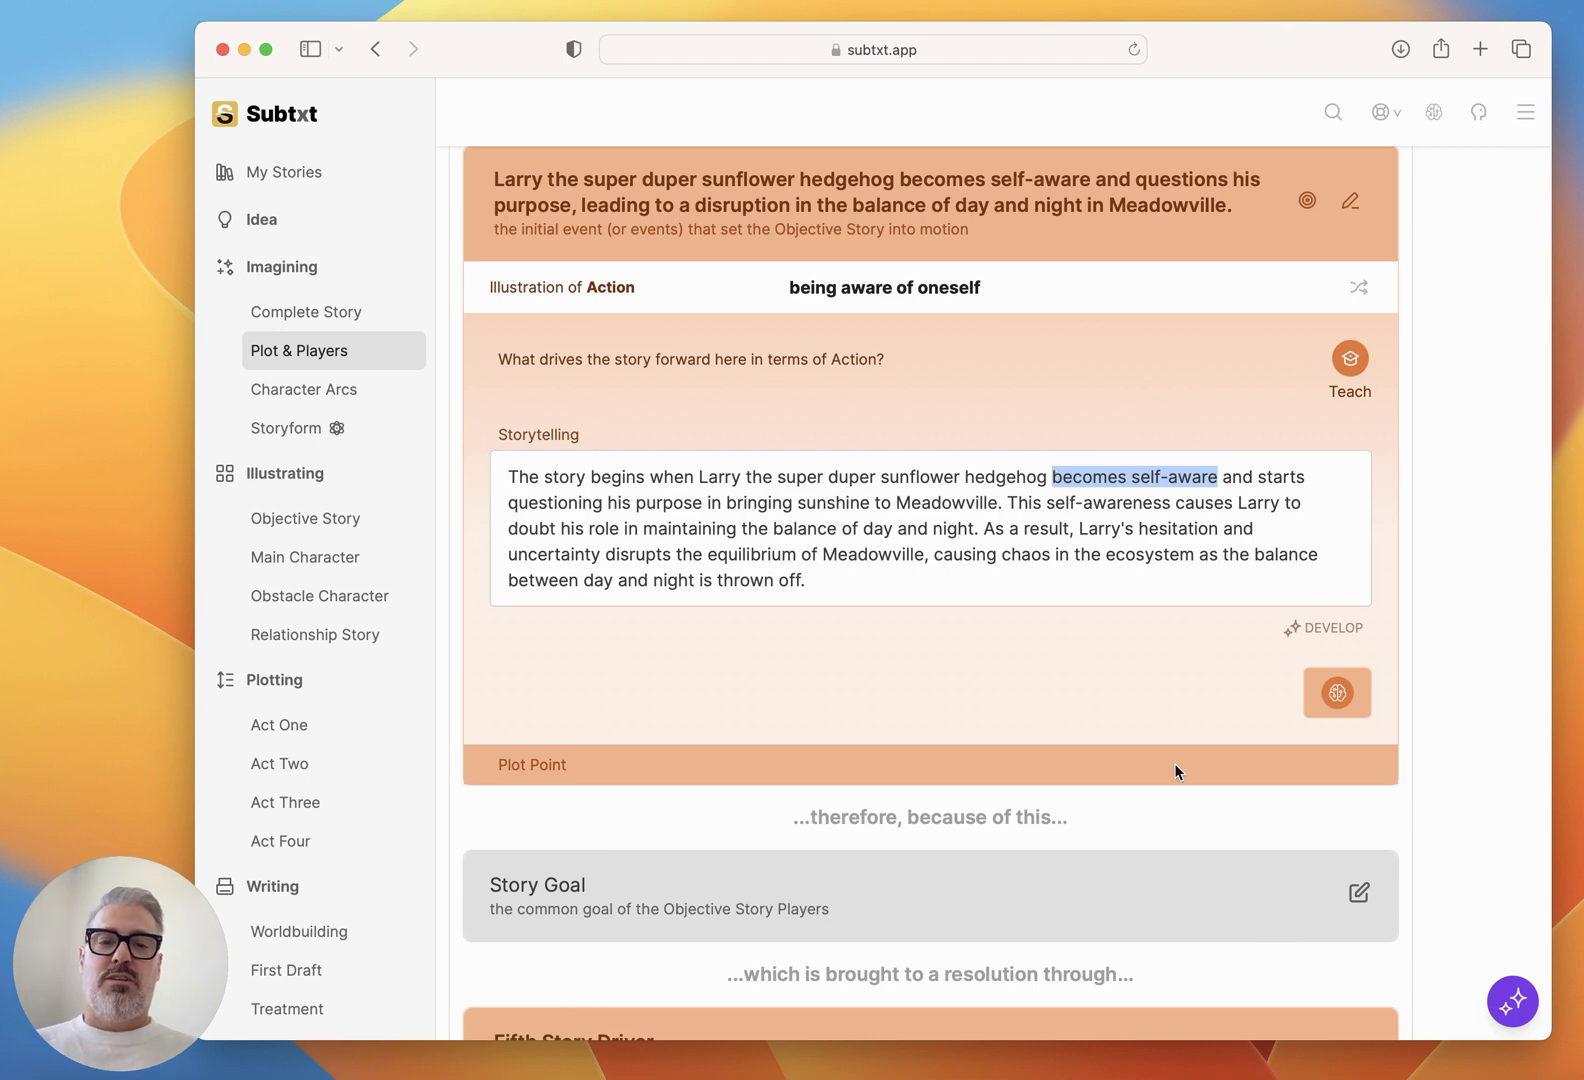
{"action": "type", "text": "is so self-aware and so and s"}
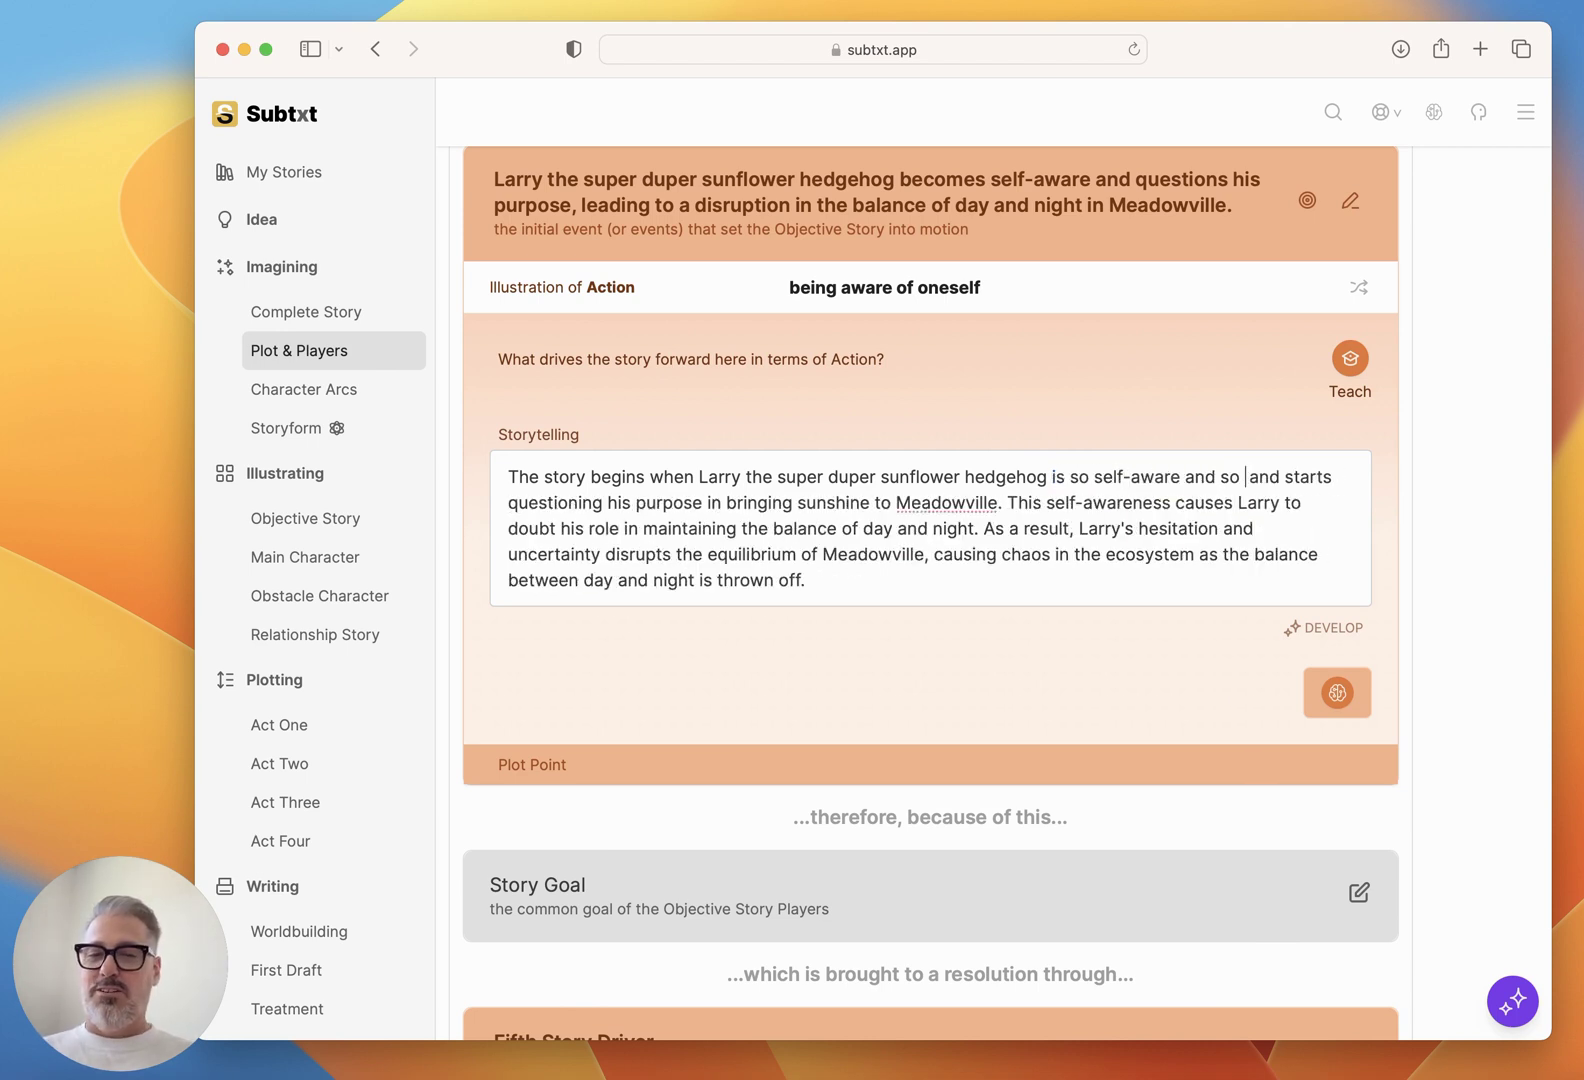
{"action": "key", "text": "BackSpace"}
{"action": "key", "text": "BackSpace"}
{"action": "key", "text": "BackSpace"}
{"action": "key", "text": "BackSpace"}
{"action": "key", "text": "BackSpace"}
{"action": "key", "text": "BackSpace"}
{"action": "key", "text": "BackSpace"}
{"action": "type", "text": "about who he is "}
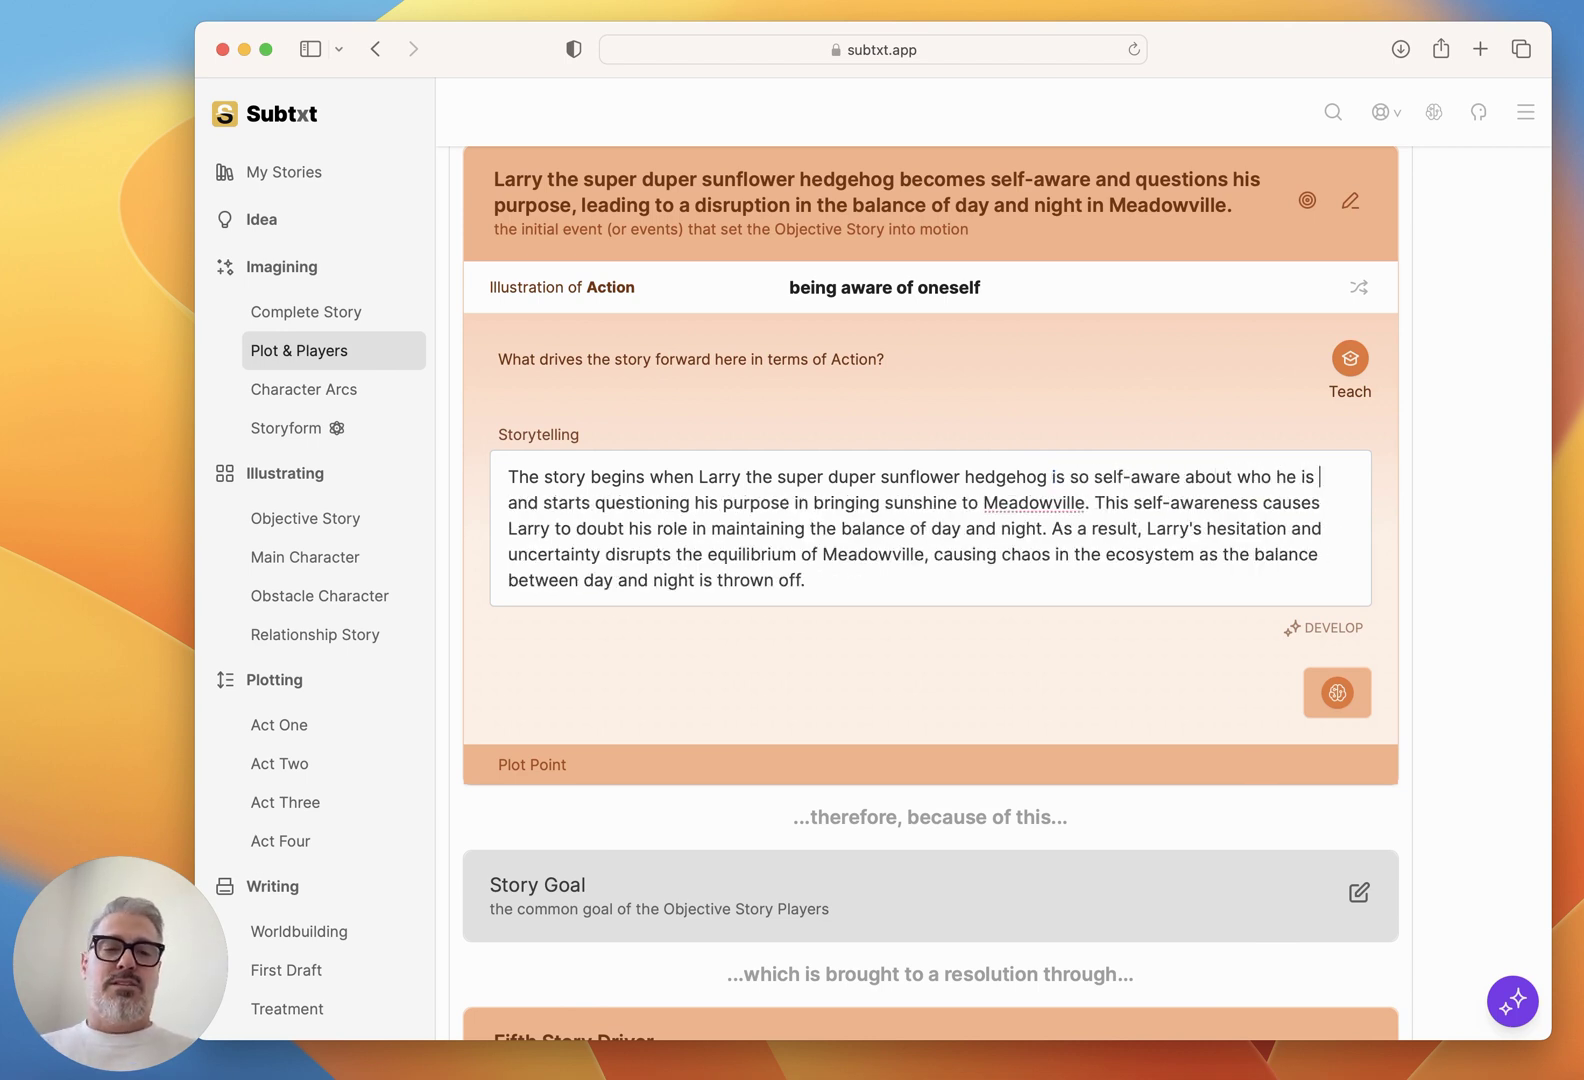
{"action": "type", "text": "and his take on the wo"}
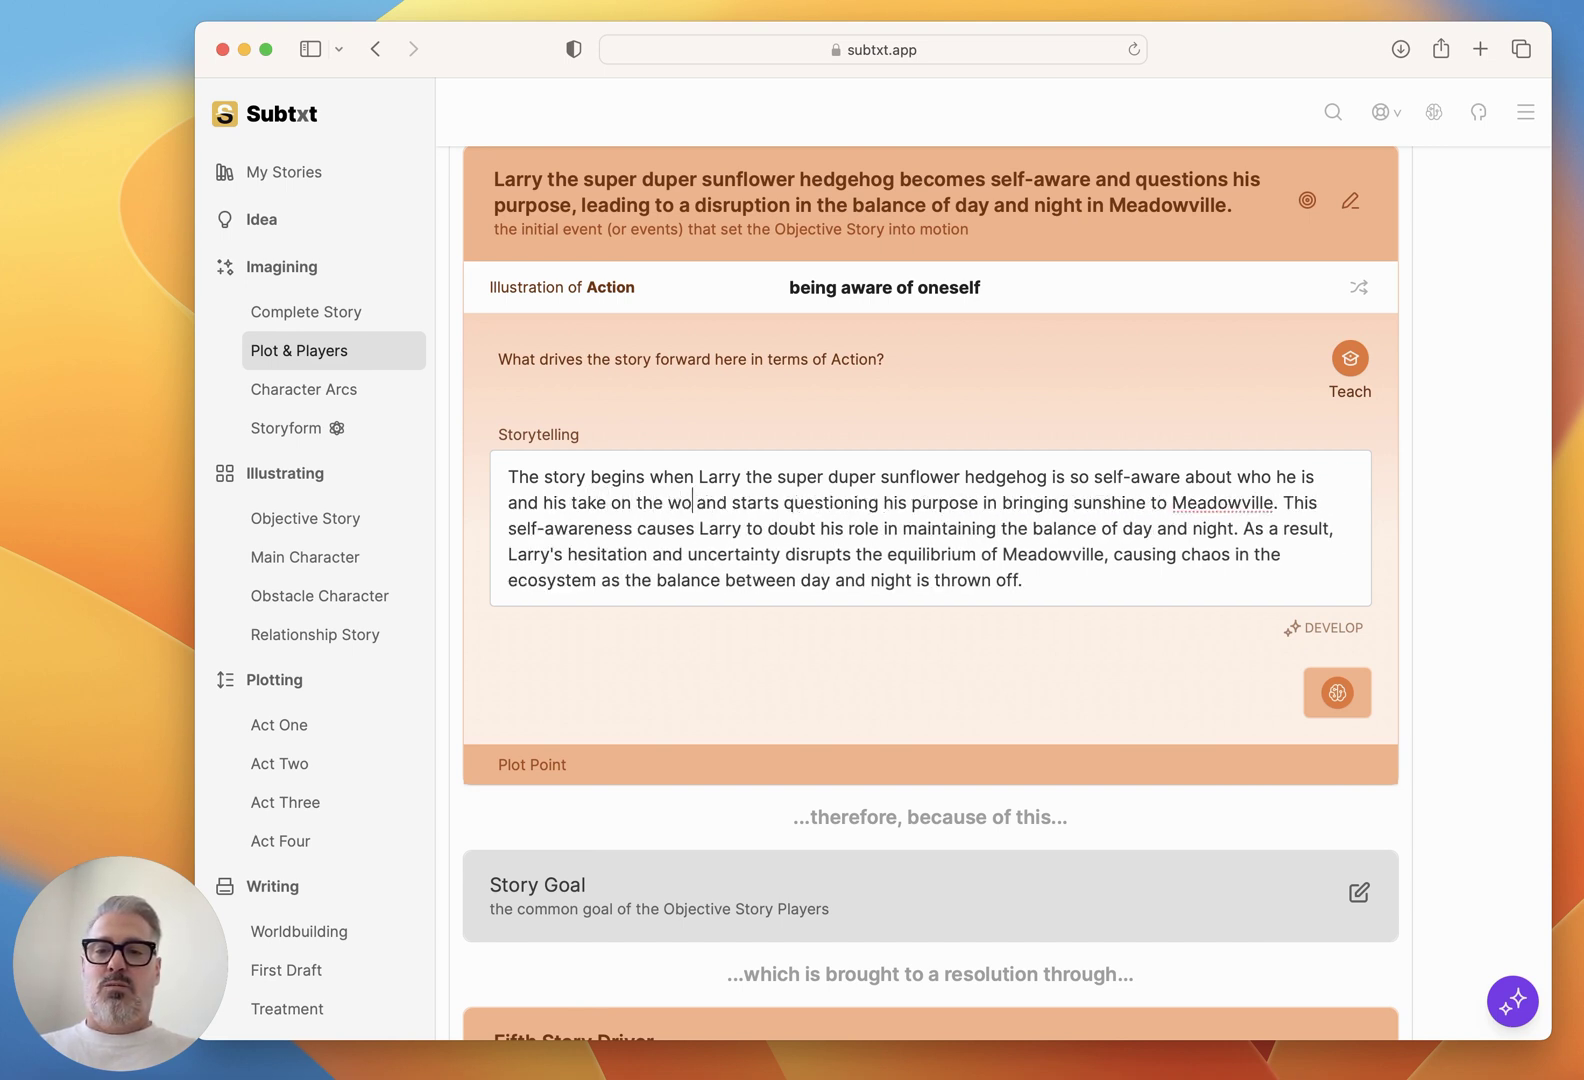
{"action": "type", "text": "rld that he"}
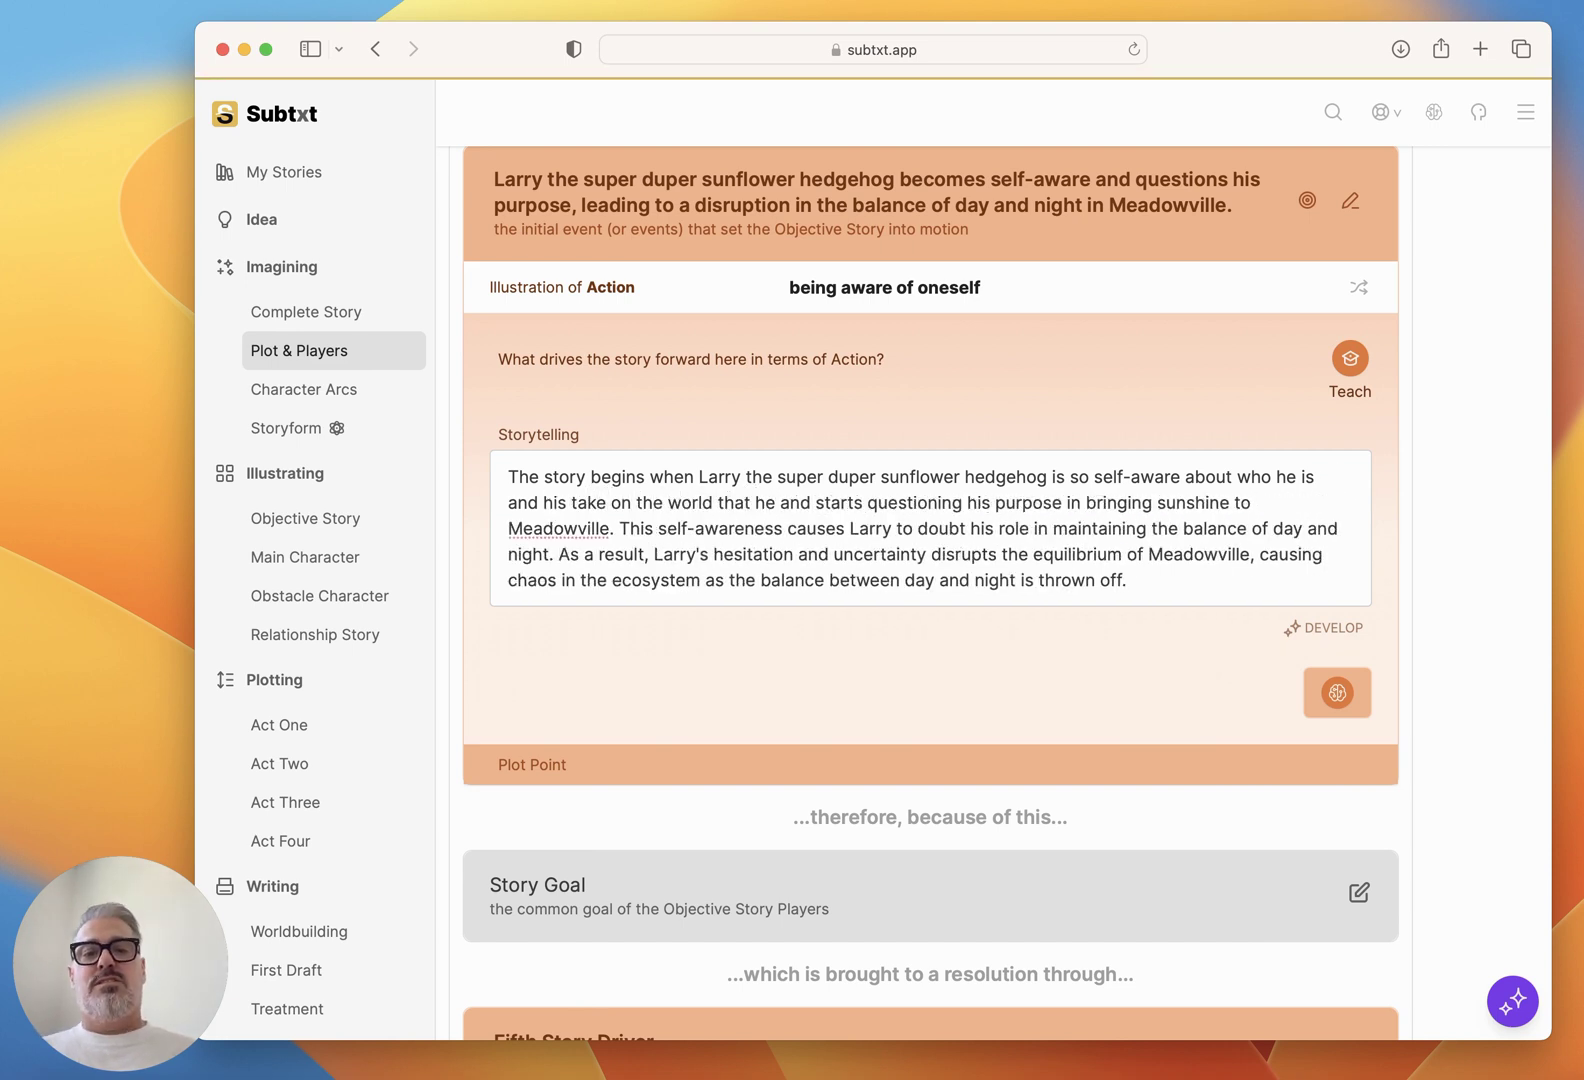
Reword "and starts questioning his purpose" to "starts to question his purpose" in the First Story Driver storytelling.
{"action": "key", "text": "Right"}
{"action": "key", "text": "Right"}
{"action": "key", "text": "Right"}
{"action": "key", "text": "BackSpace"}
{"action": "key", "text": "BackSpace"}
{"action": "key", "text": "BackSpace"}
{"action": "key", "text": "BackSpace"}
{"action": "key", "text": "alt+Right"}
{"action": "type", "text": "to"}
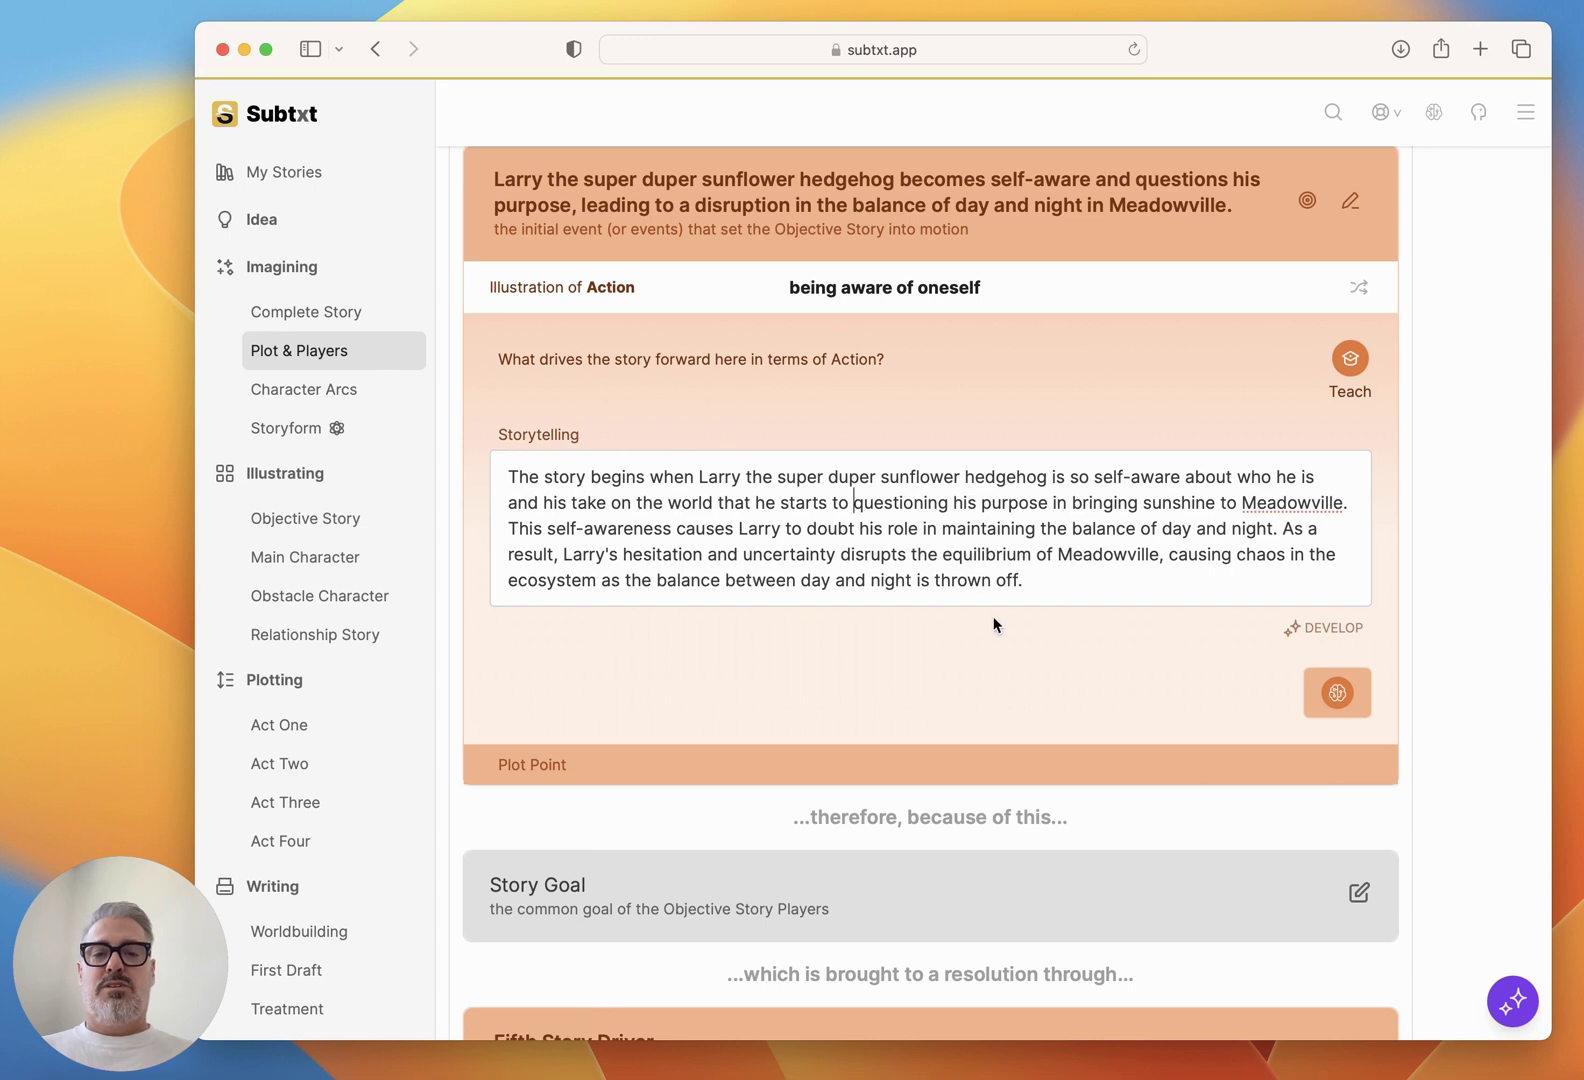
{"action": "left_click", "coordinate": [951, 505]}
{"action": "key", "text": "BackSpace"}
{"action": "key", "text": "BackSpace"}
{"action": "key", "text": "BackSpace"}
Insert the quoted line "Is this all I'm meant for?" after the first sentence of the First Story Driver storytelling.
{"action": "left_click", "coordinate": [508, 528]}
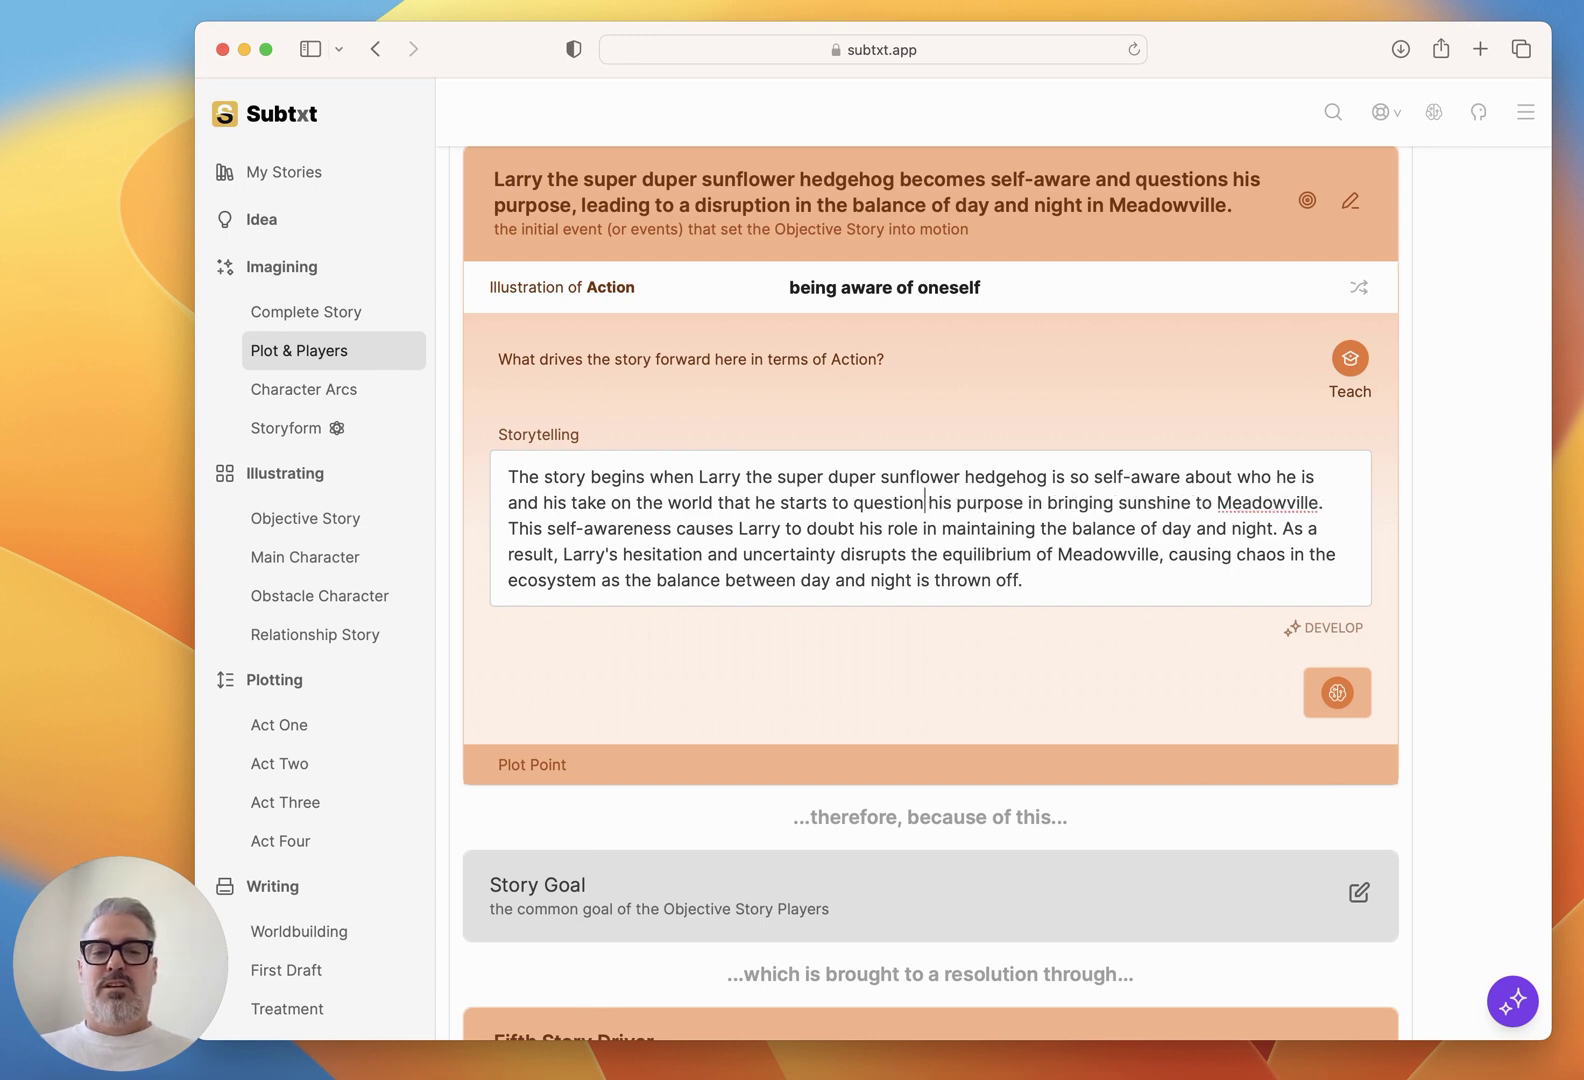
{"action": "type", "text": "\"Is this all I'm meant for?\""}
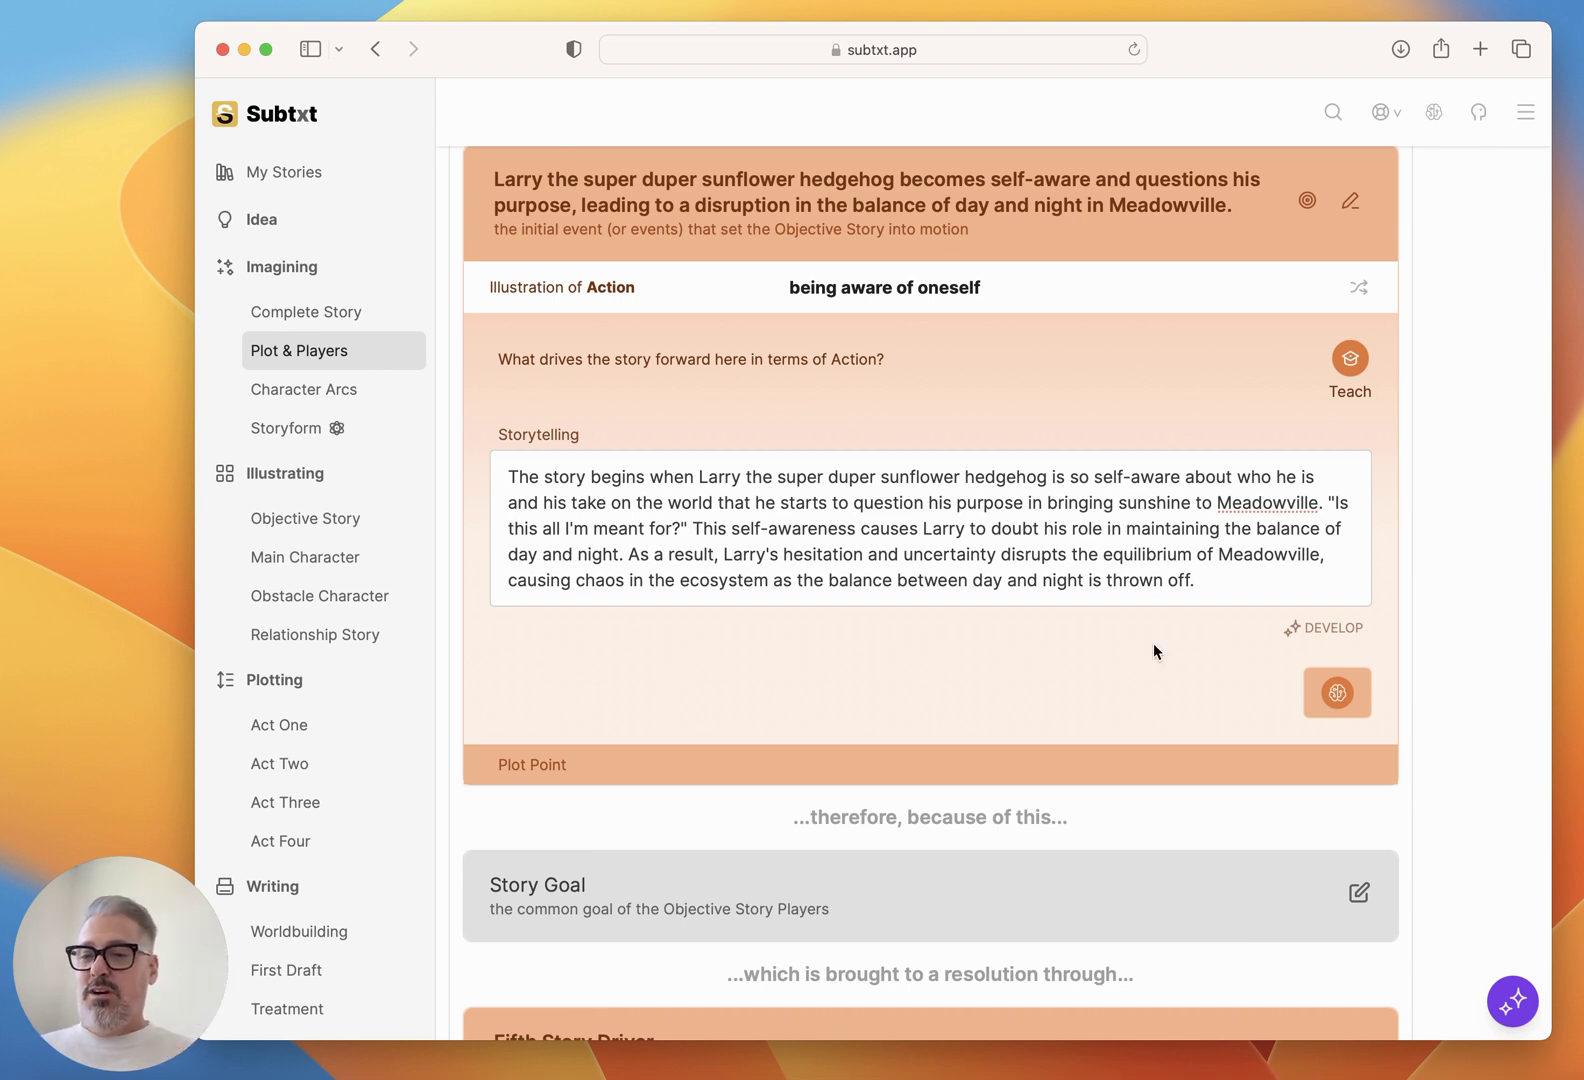
{"action": "scroll", "coordinate": [1145, 548], "scroll_direction": "down", "scroll_amount": 5}
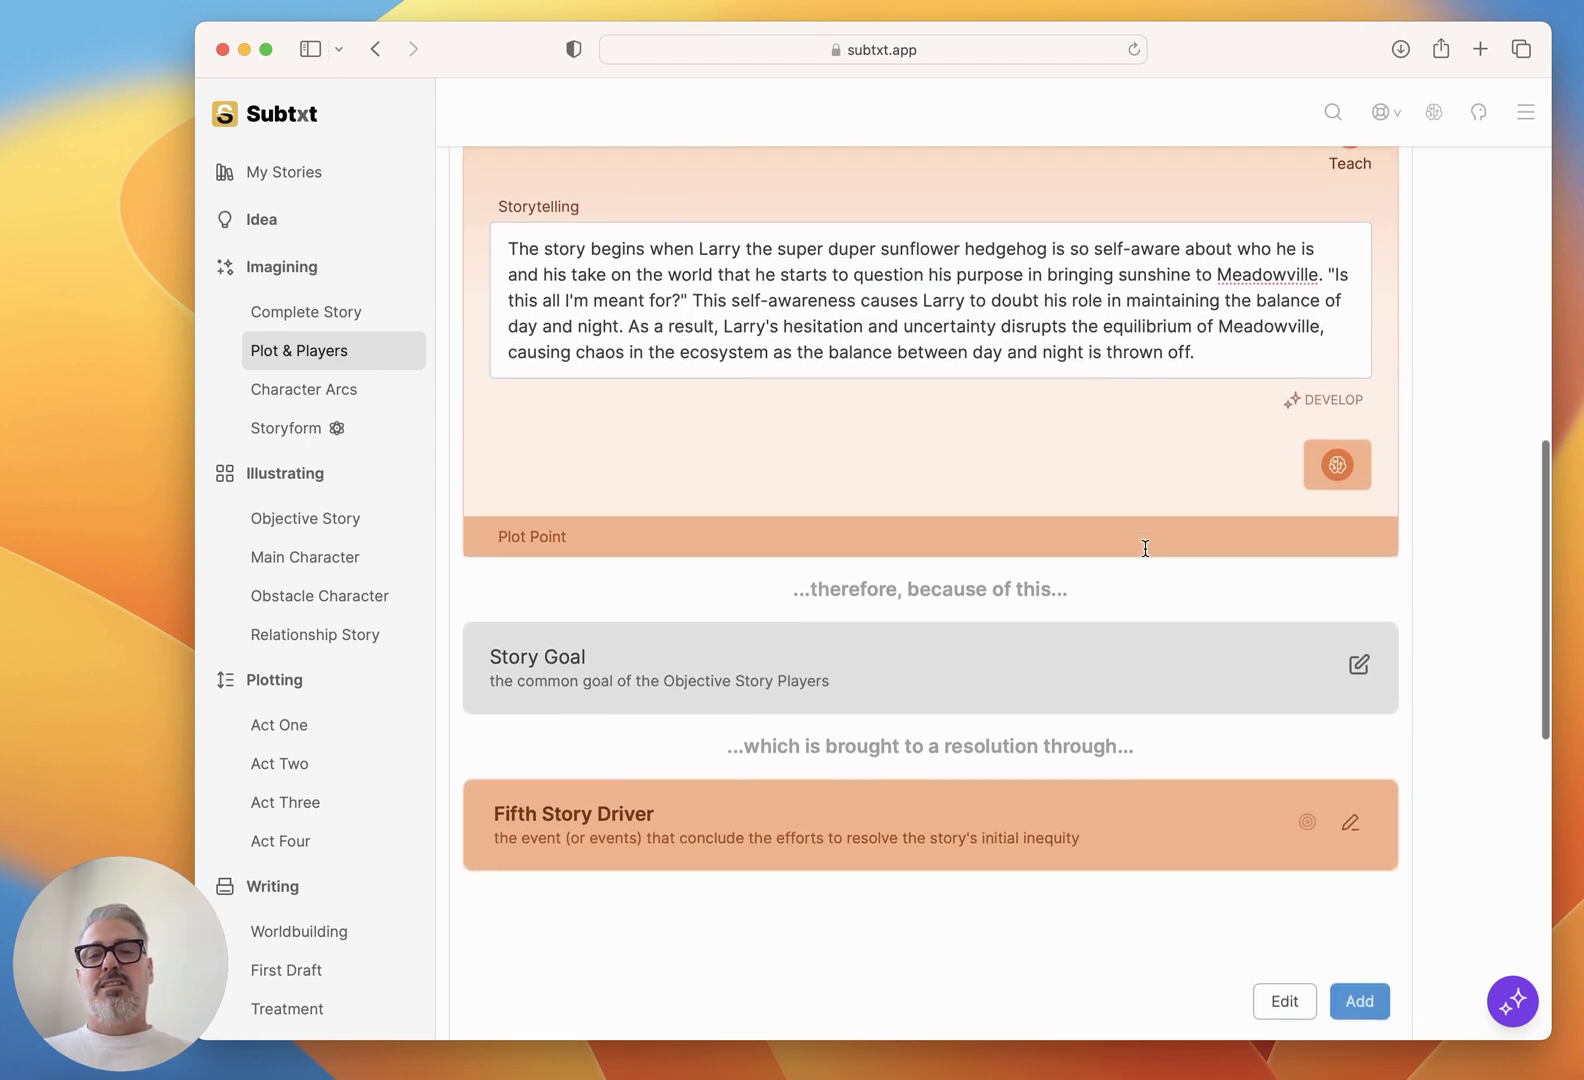
Open the Story Goal between the First and Fifth Story Drivers and review its Conceptualizing storytelling.
{"action": "scroll", "coordinate": [1145, 556], "scroll_direction": "down", "scroll_amount": 2}
{"action": "left_click", "coordinate": [1359, 537]}
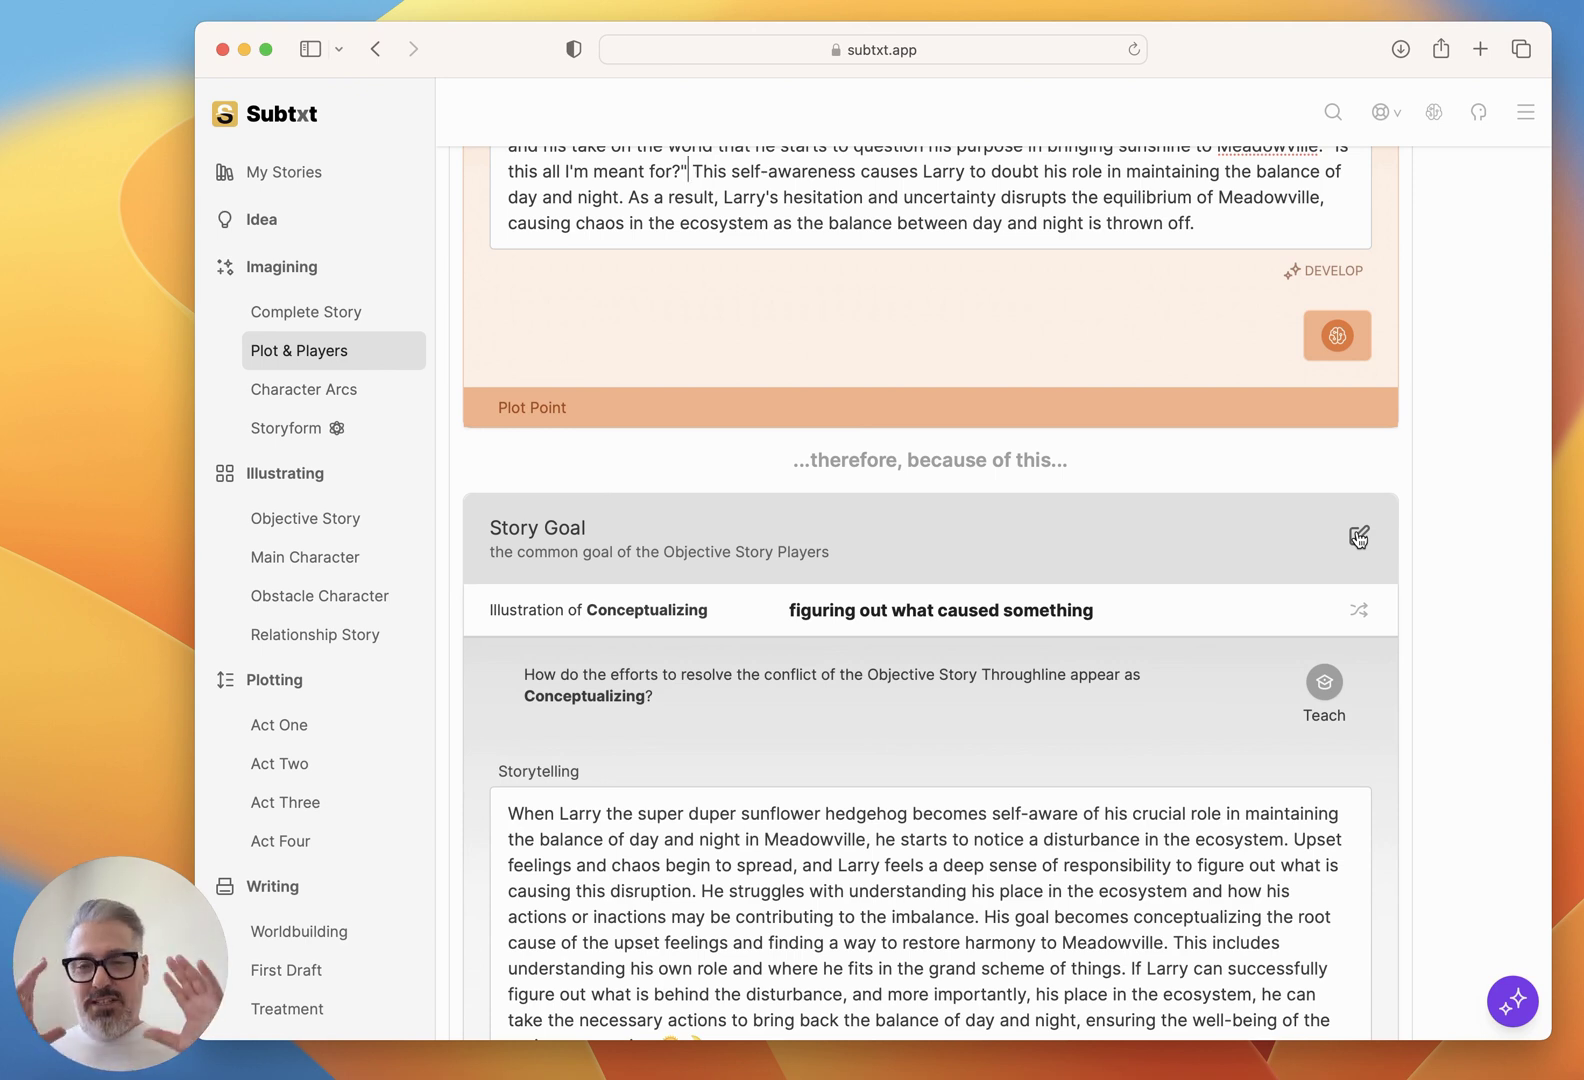
{"action": "scroll", "coordinate": [1235, 729], "scroll_direction": "down", "scroll_amount": 10}
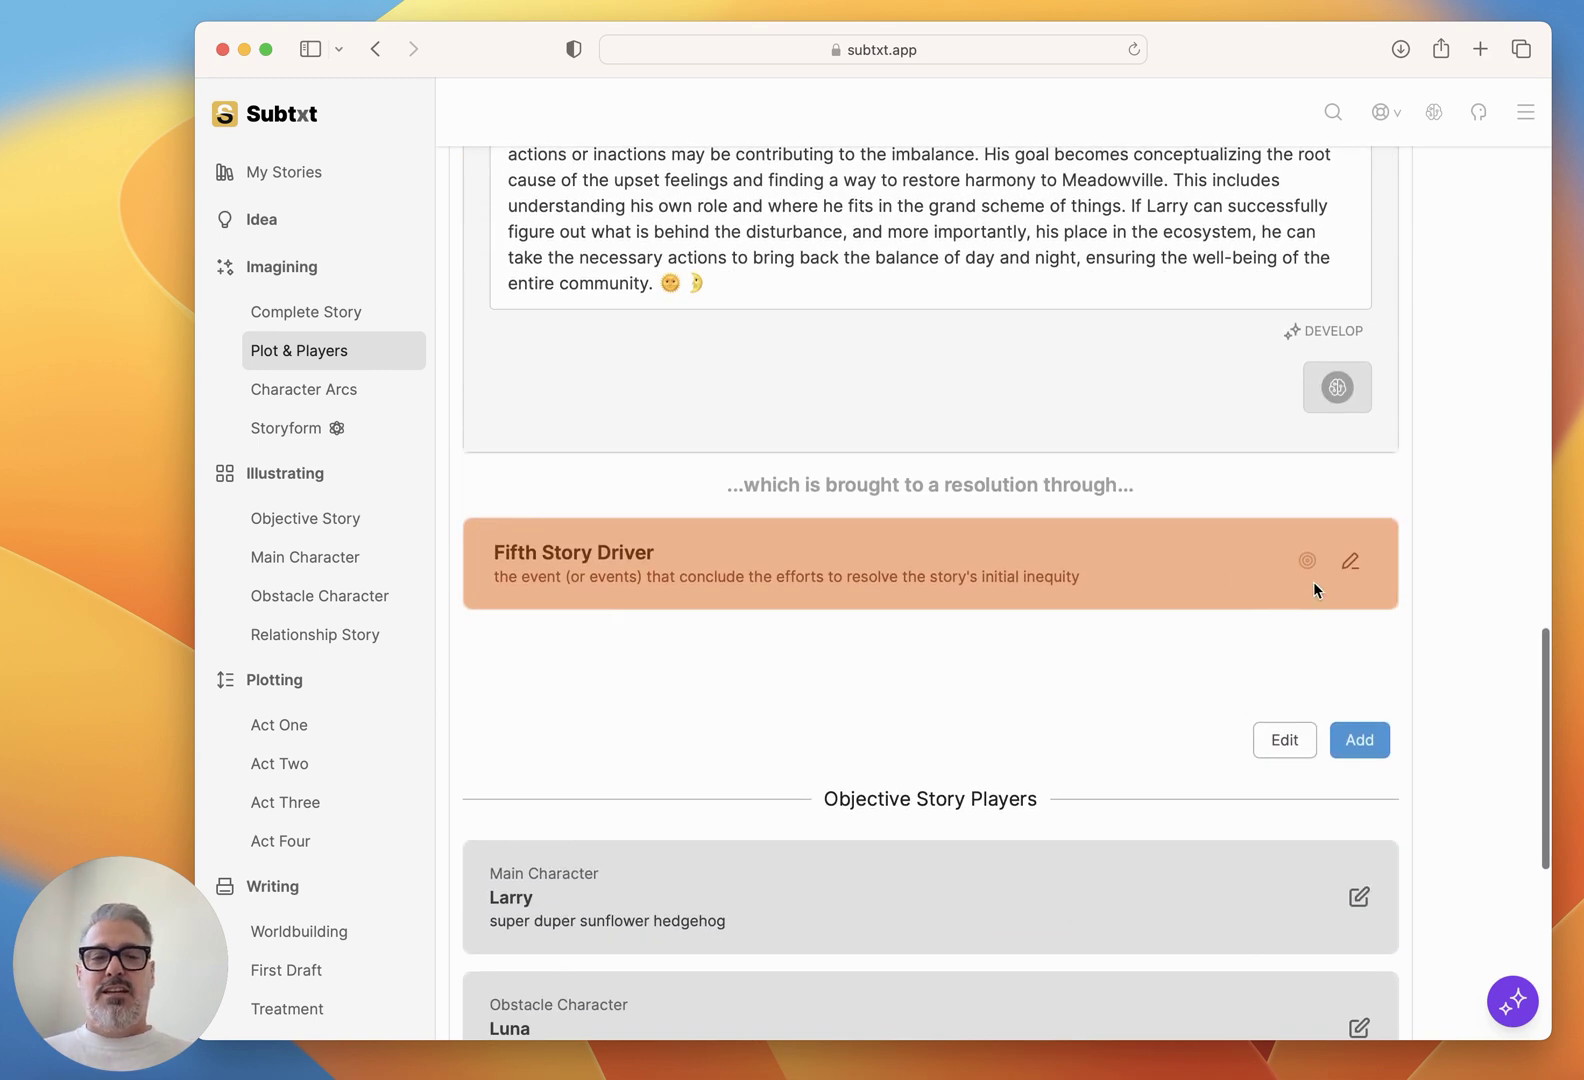
Open the Fifth Story Driver, keep "paying attention to one's own needs" as its illustration of Action, and generate its storytelling.
{"action": "left_click", "coordinate": [1351, 563]}
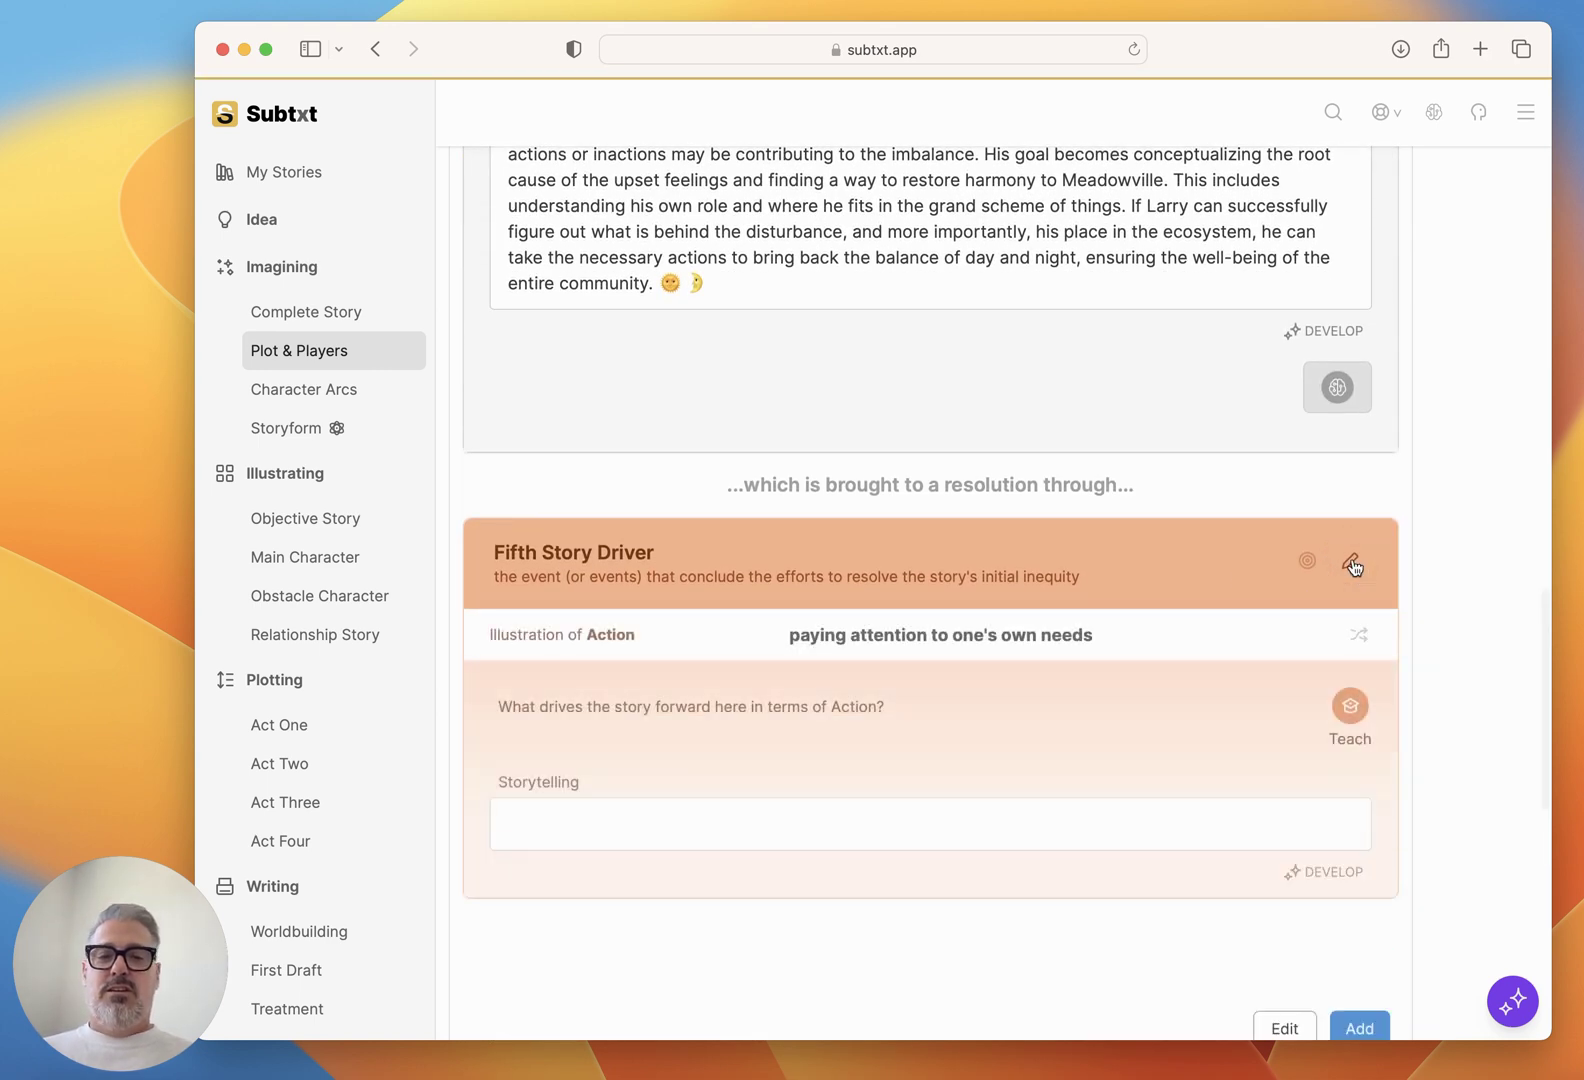
{"action": "left_click", "coordinate": [1006, 638]}
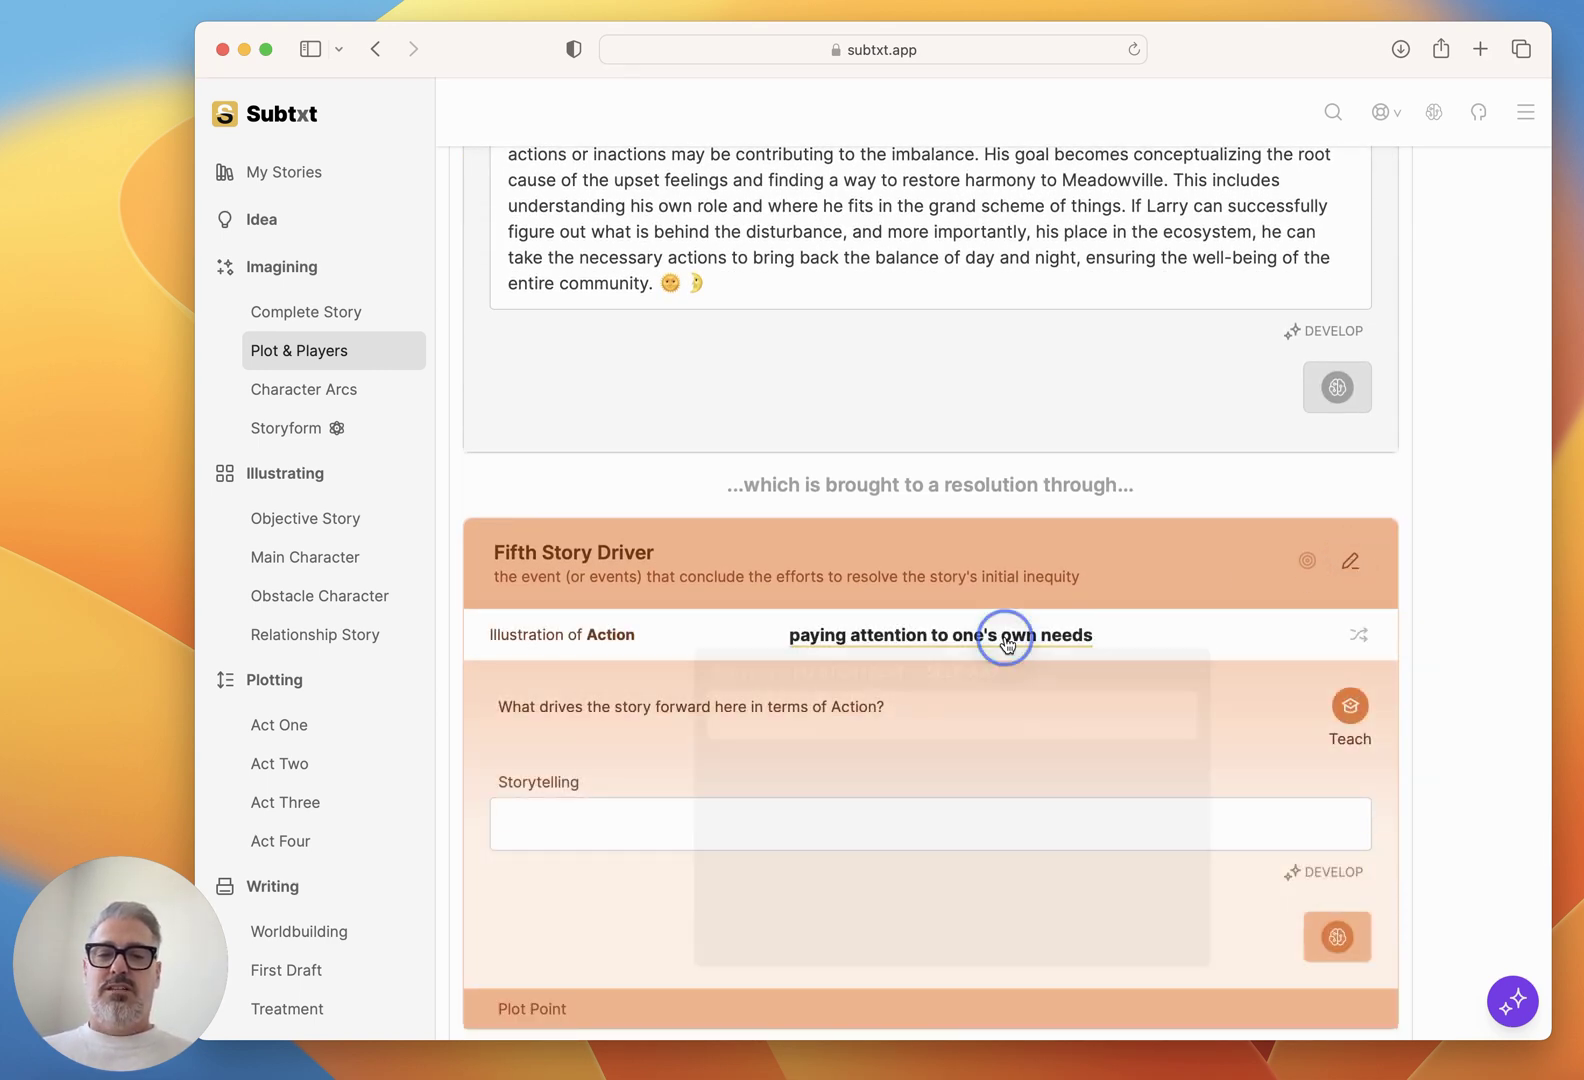
{"action": "left_click", "coordinate": [1100, 490]}
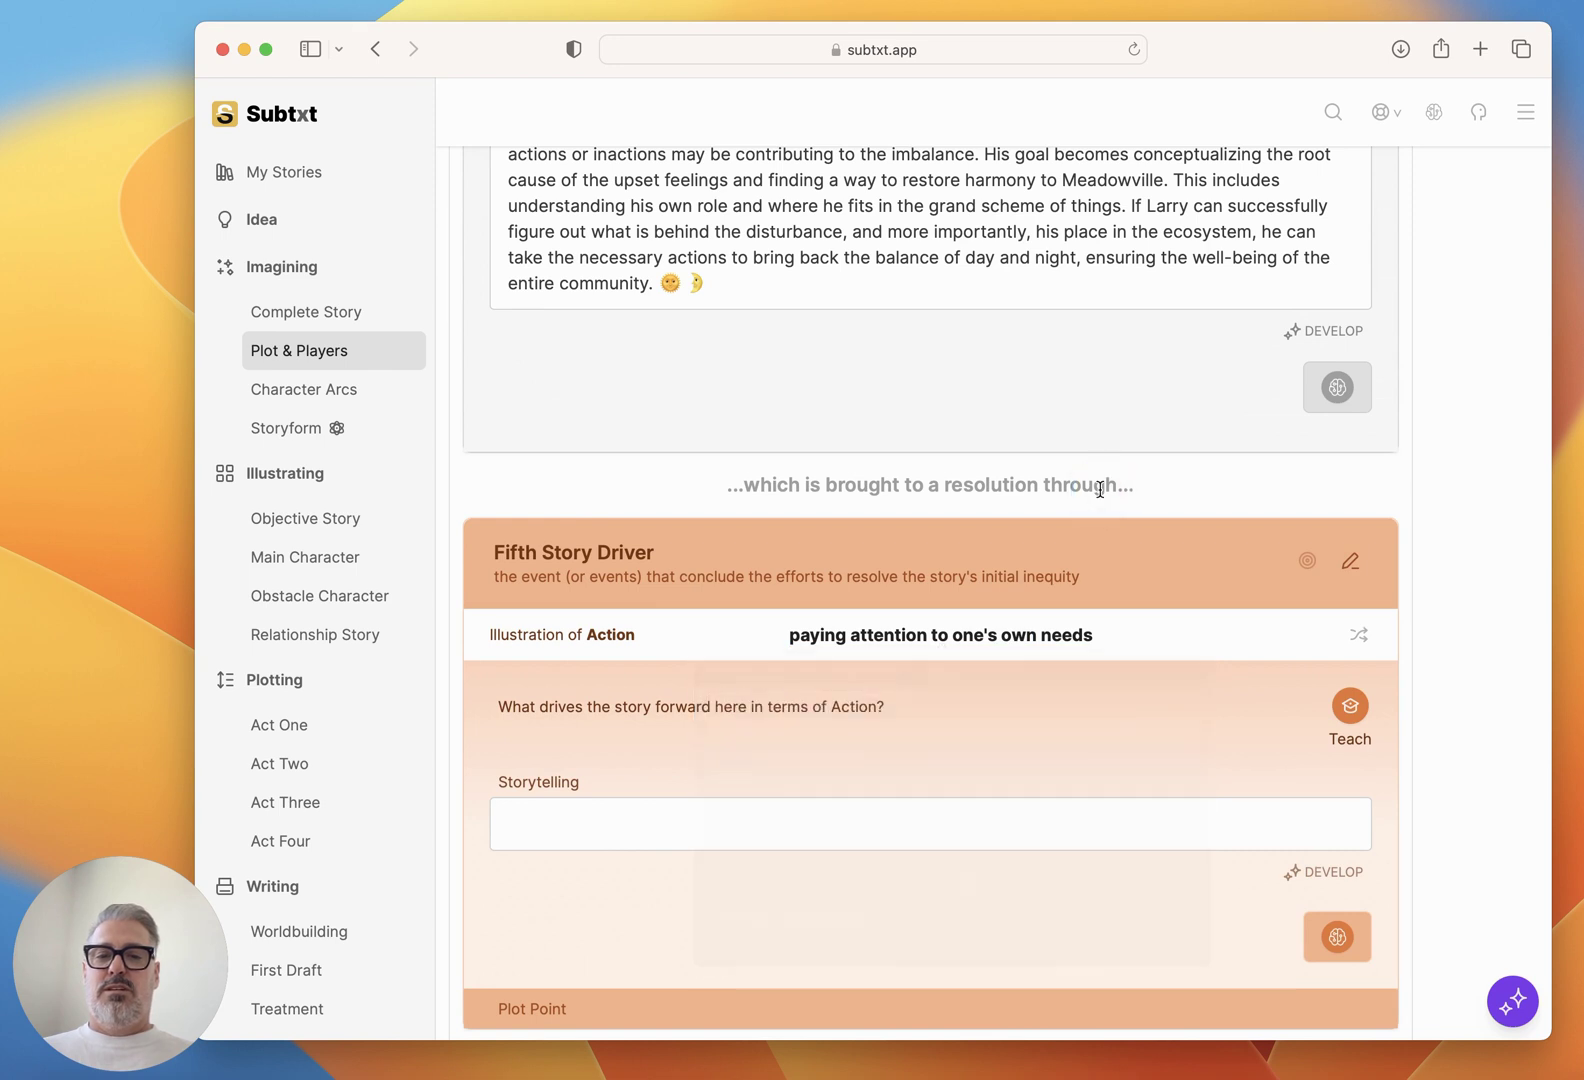
{"action": "scroll", "coordinate": [1099, 488], "scroll_direction": "down", "scroll_amount": 5}
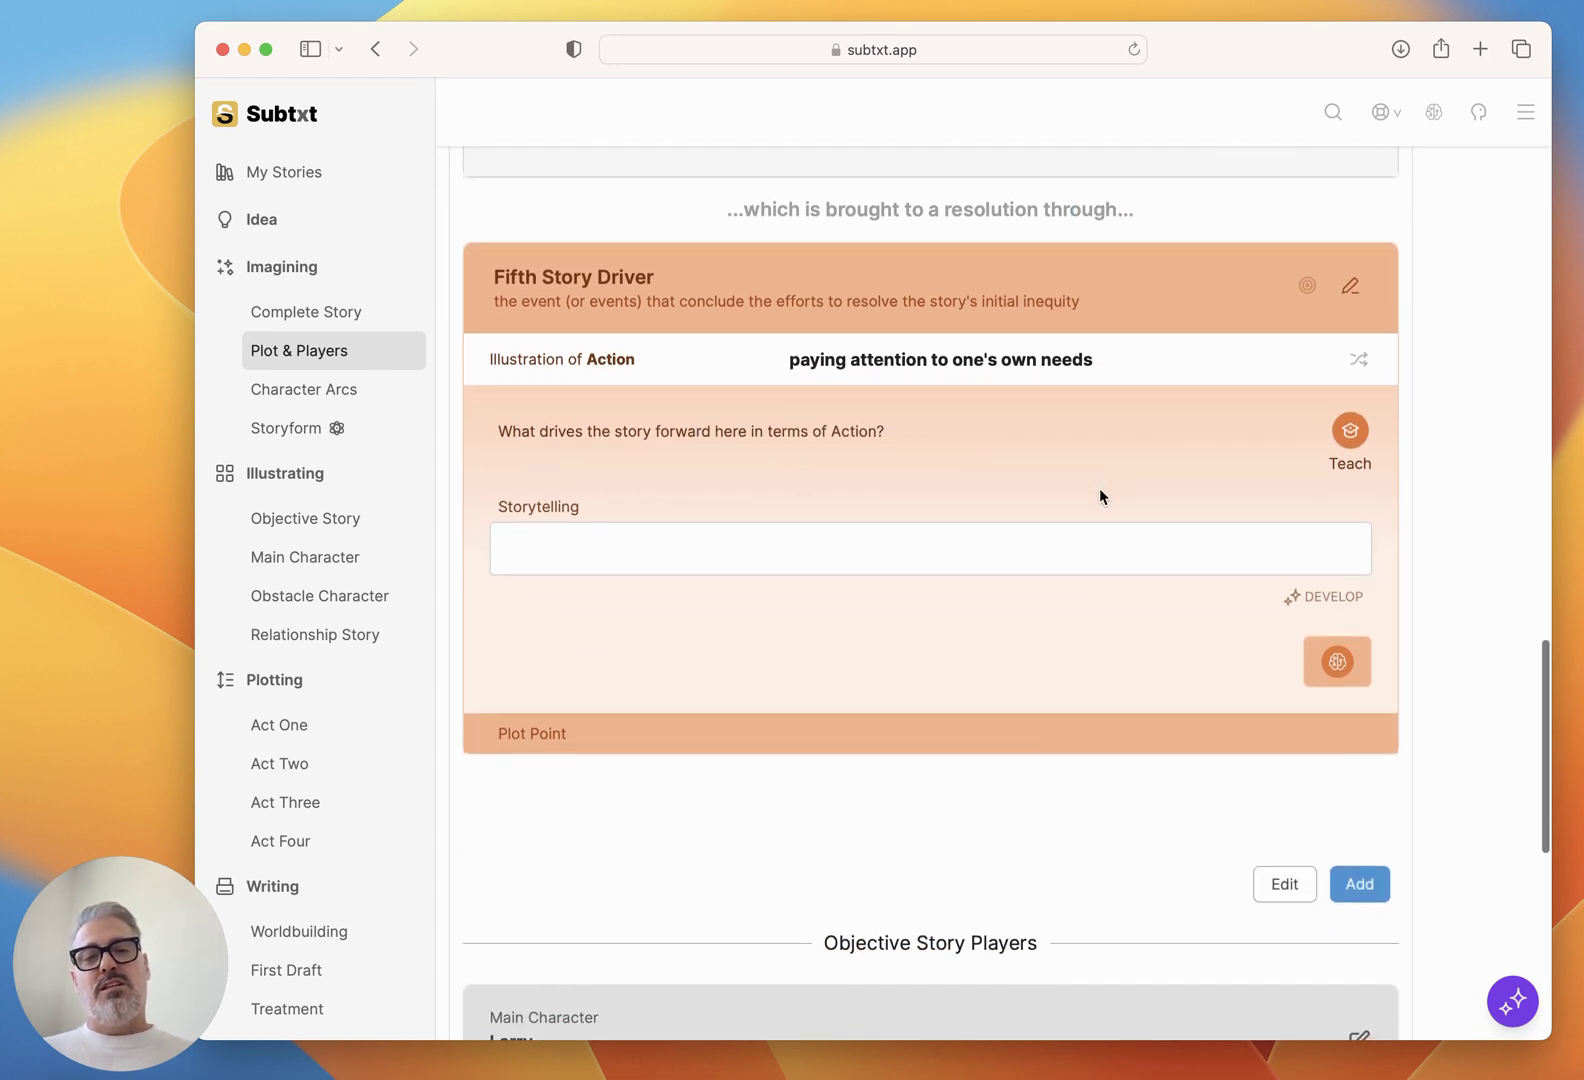
{"action": "left_click", "coordinate": [1337, 662]}
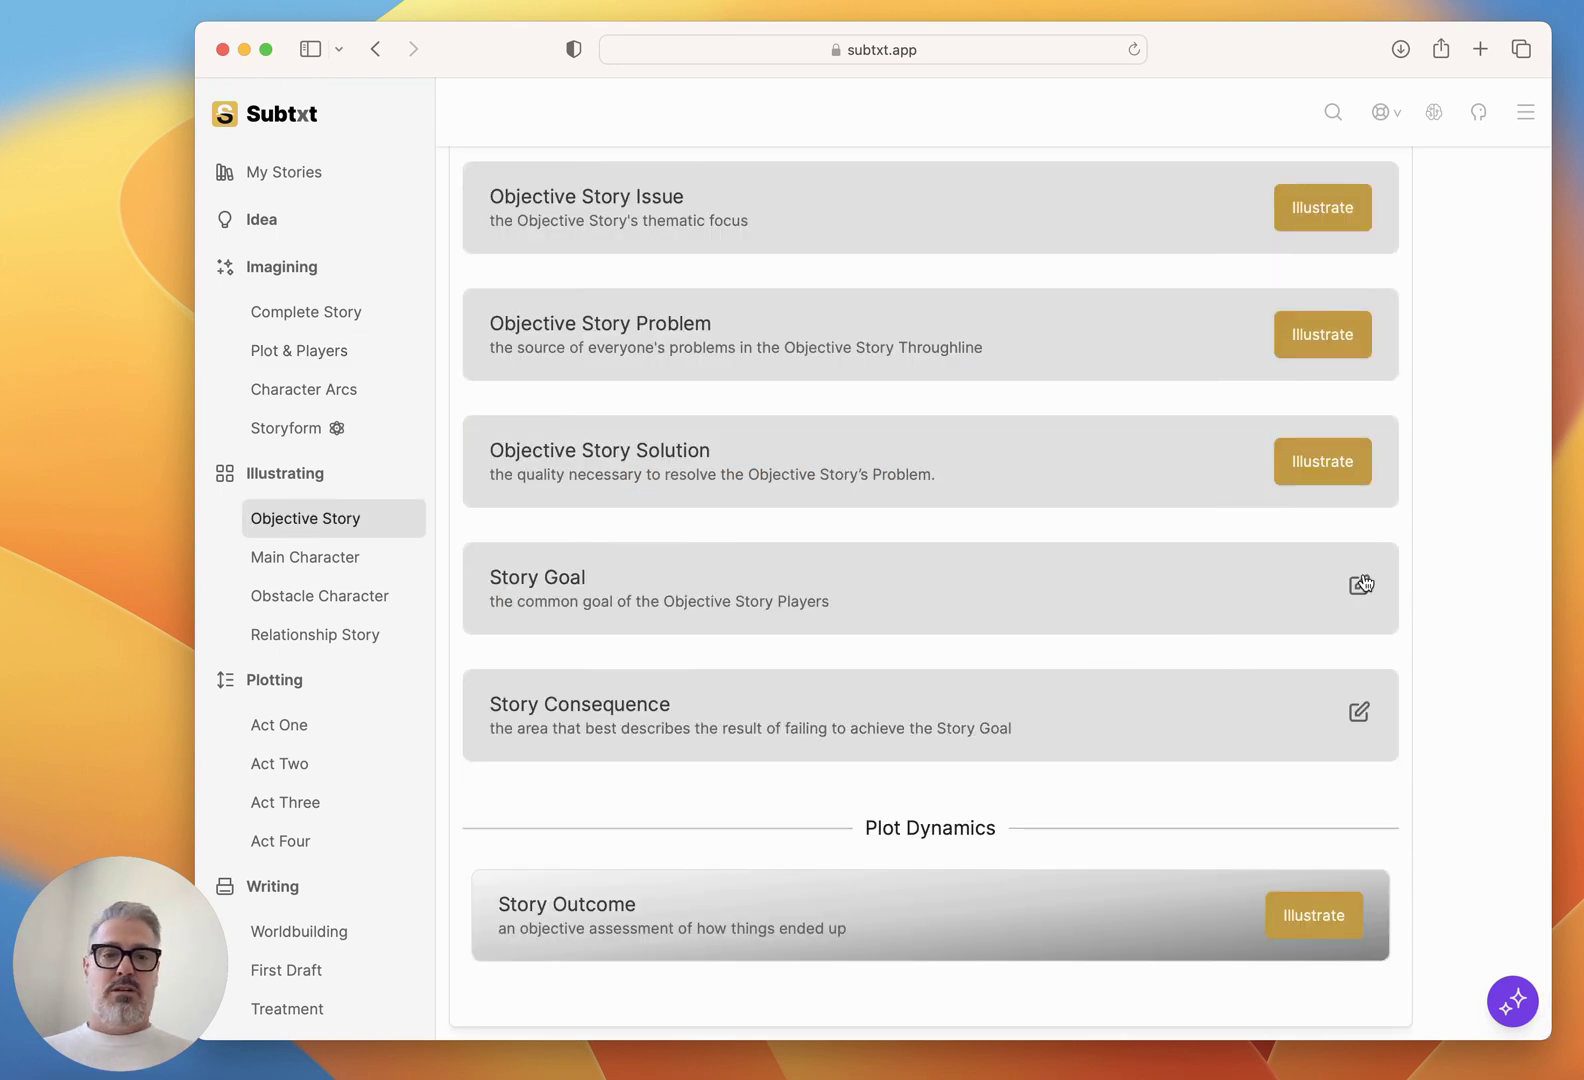
Review the Story Goal storytelling in the Objective Story and open the Story Consequence of Understanding for editing.
{"action": "left_click", "coordinate": [1359, 584]}
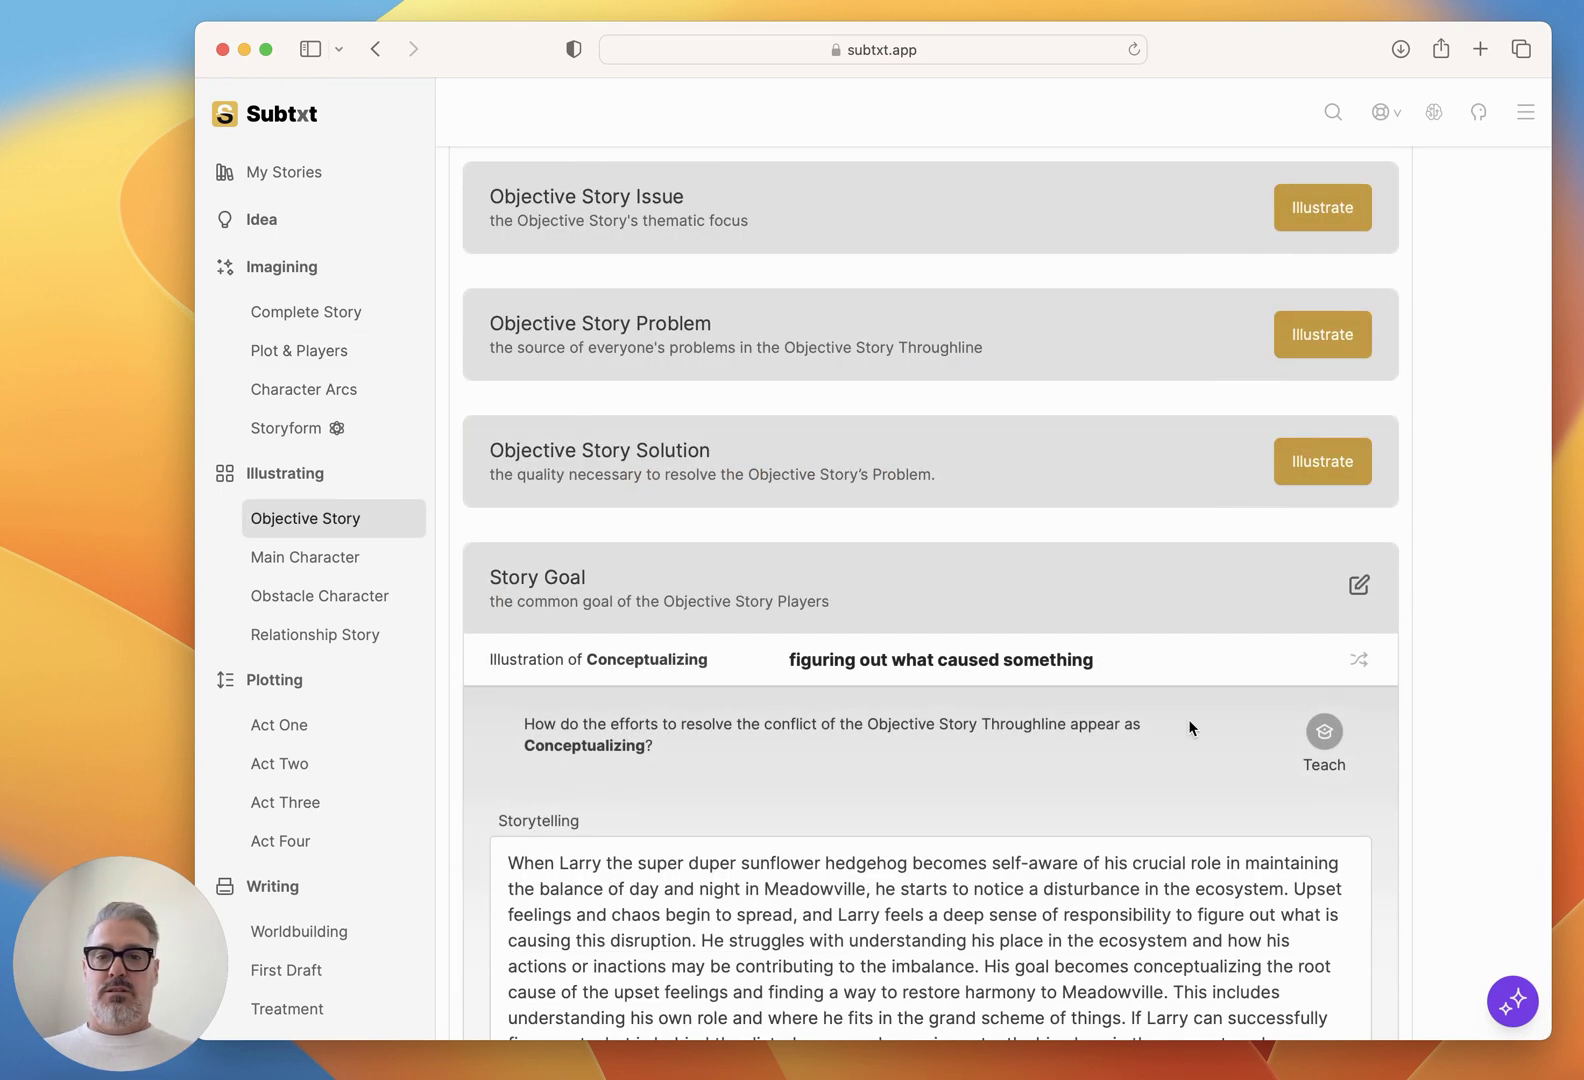
{"action": "scroll", "coordinate": [1188, 719], "scroll_direction": "down", "scroll_amount": 6}
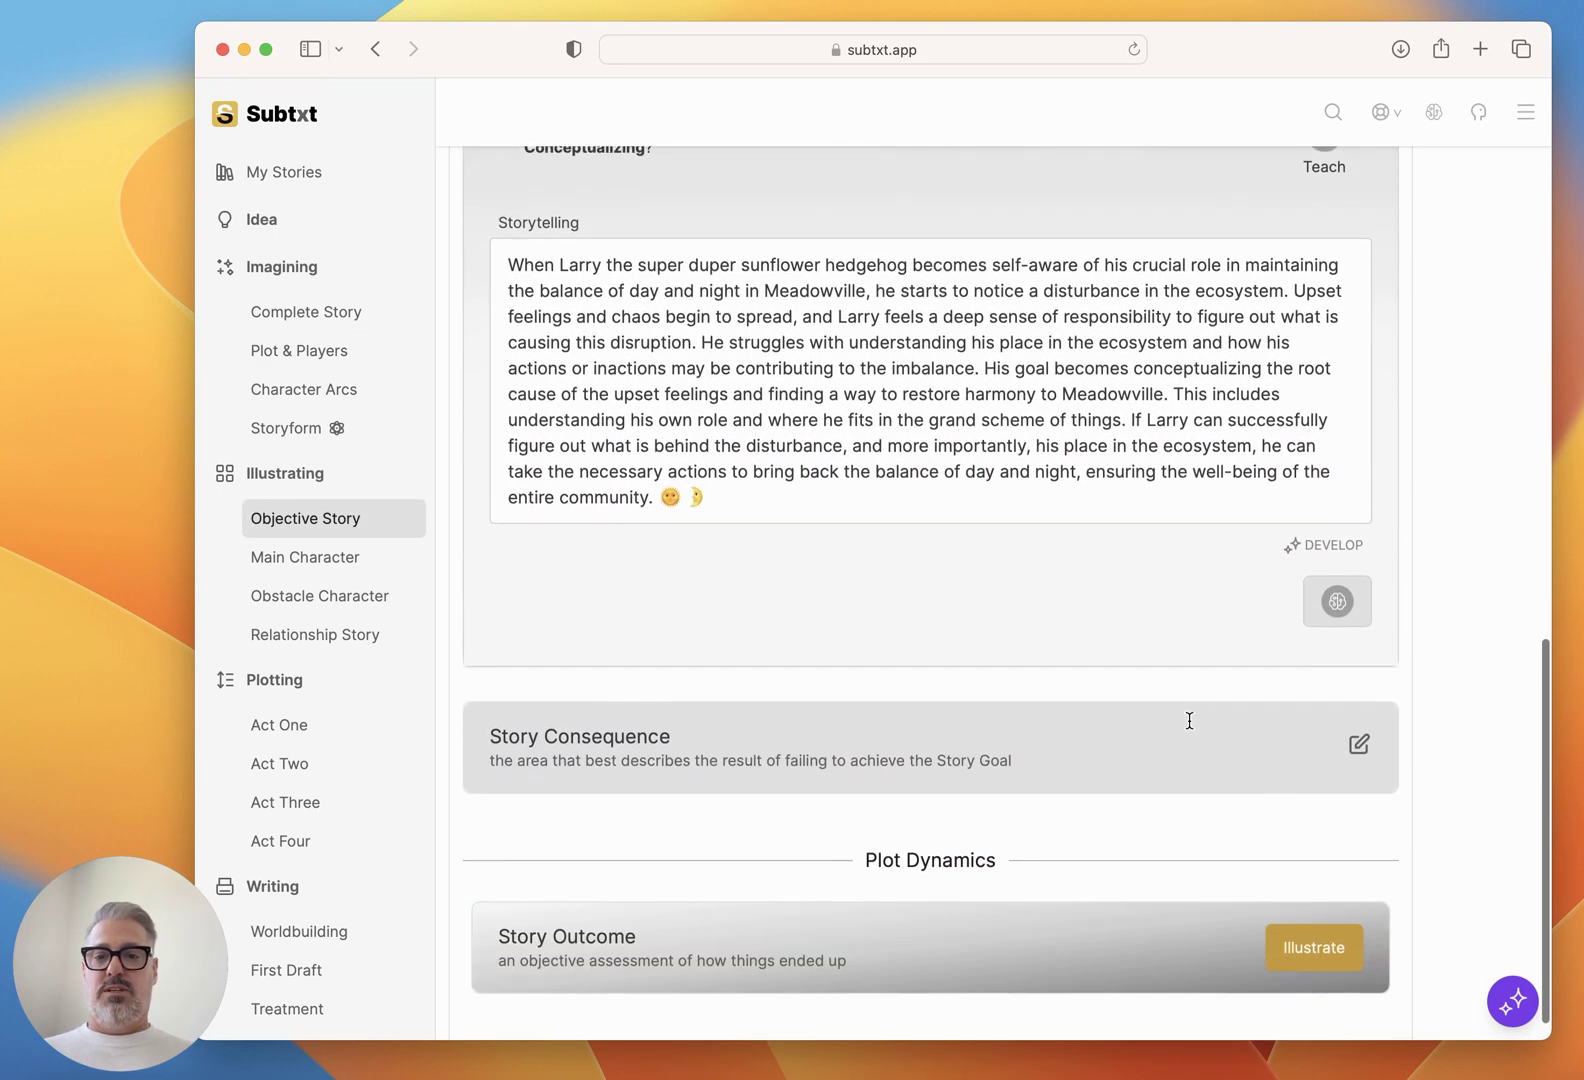
{"action": "left_click", "coordinate": [1359, 737]}
{"action": "scroll", "coordinate": [1129, 666], "scroll_direction": "down", "scroll_amount": 2}
{"action": "scroll", "coordinate": [1129, 658], "scroll_direction": "down", "scroll_amount": 3}
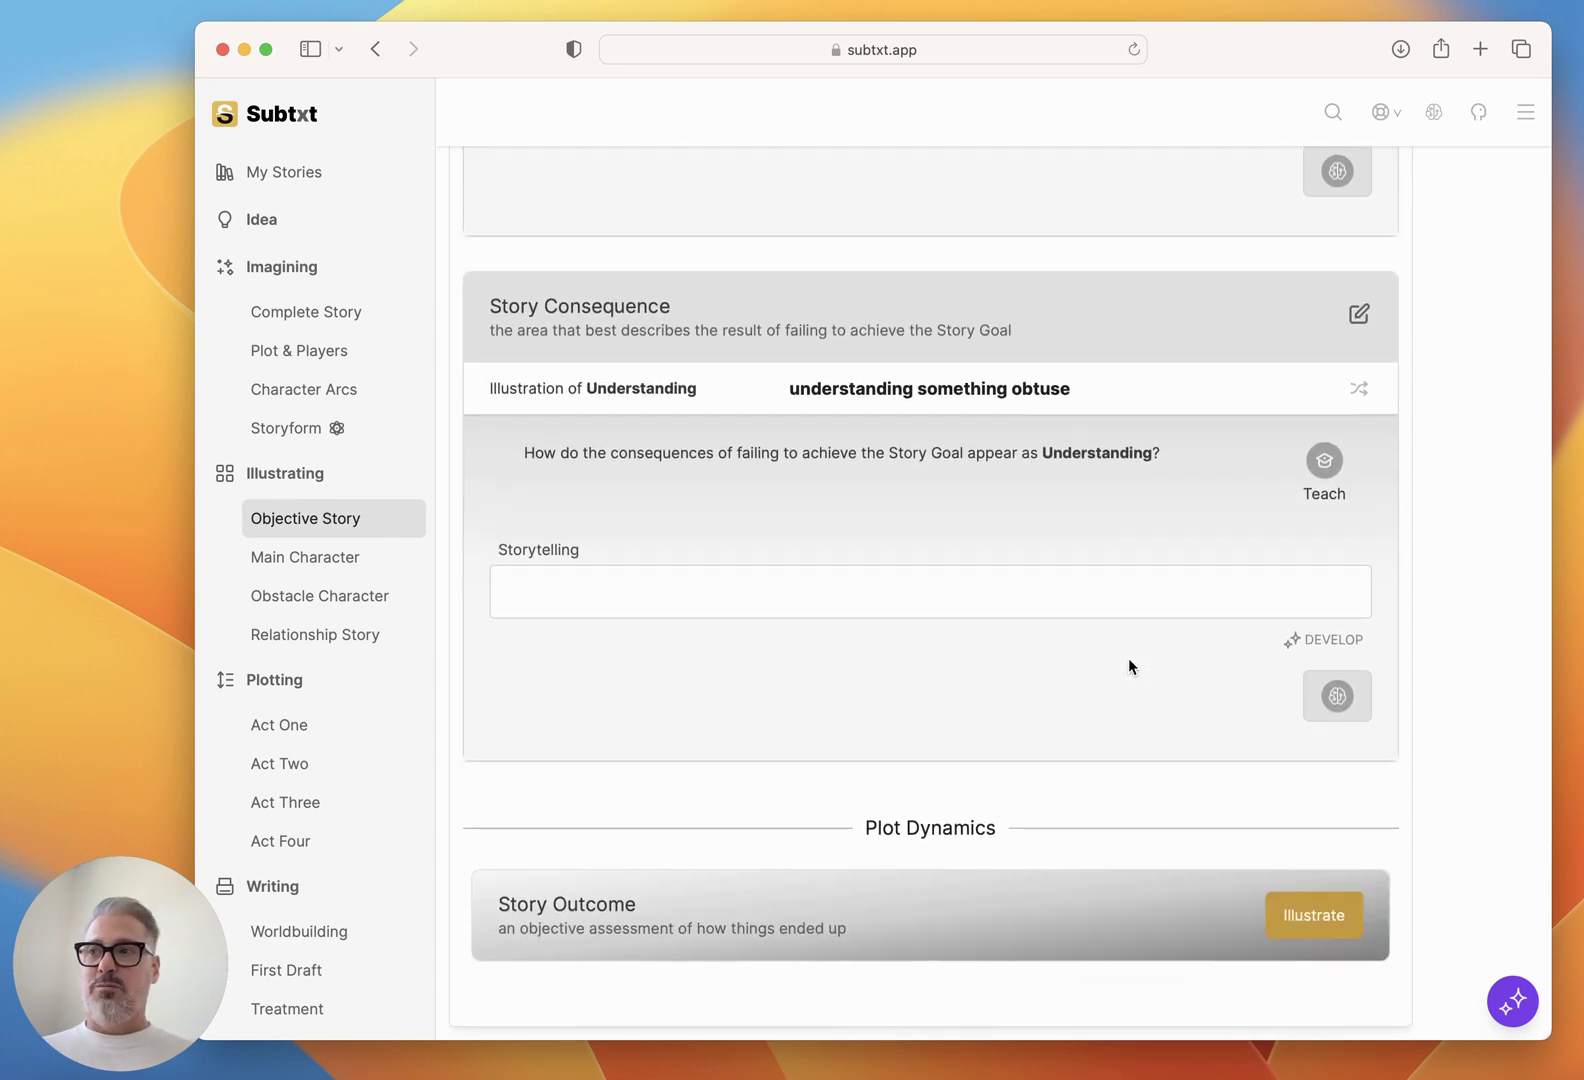
Begin the Story Consequence storytelling with "Larry comes to understand that everyone in Meadowville, even his so-called".
{"action": "left_click", "coordinate": [1223, 590]}
{"action": "type", "text": "Larry s"}
{"action": "key", "text": "BackSpace"}
{"action": "type", "text": "comes "}
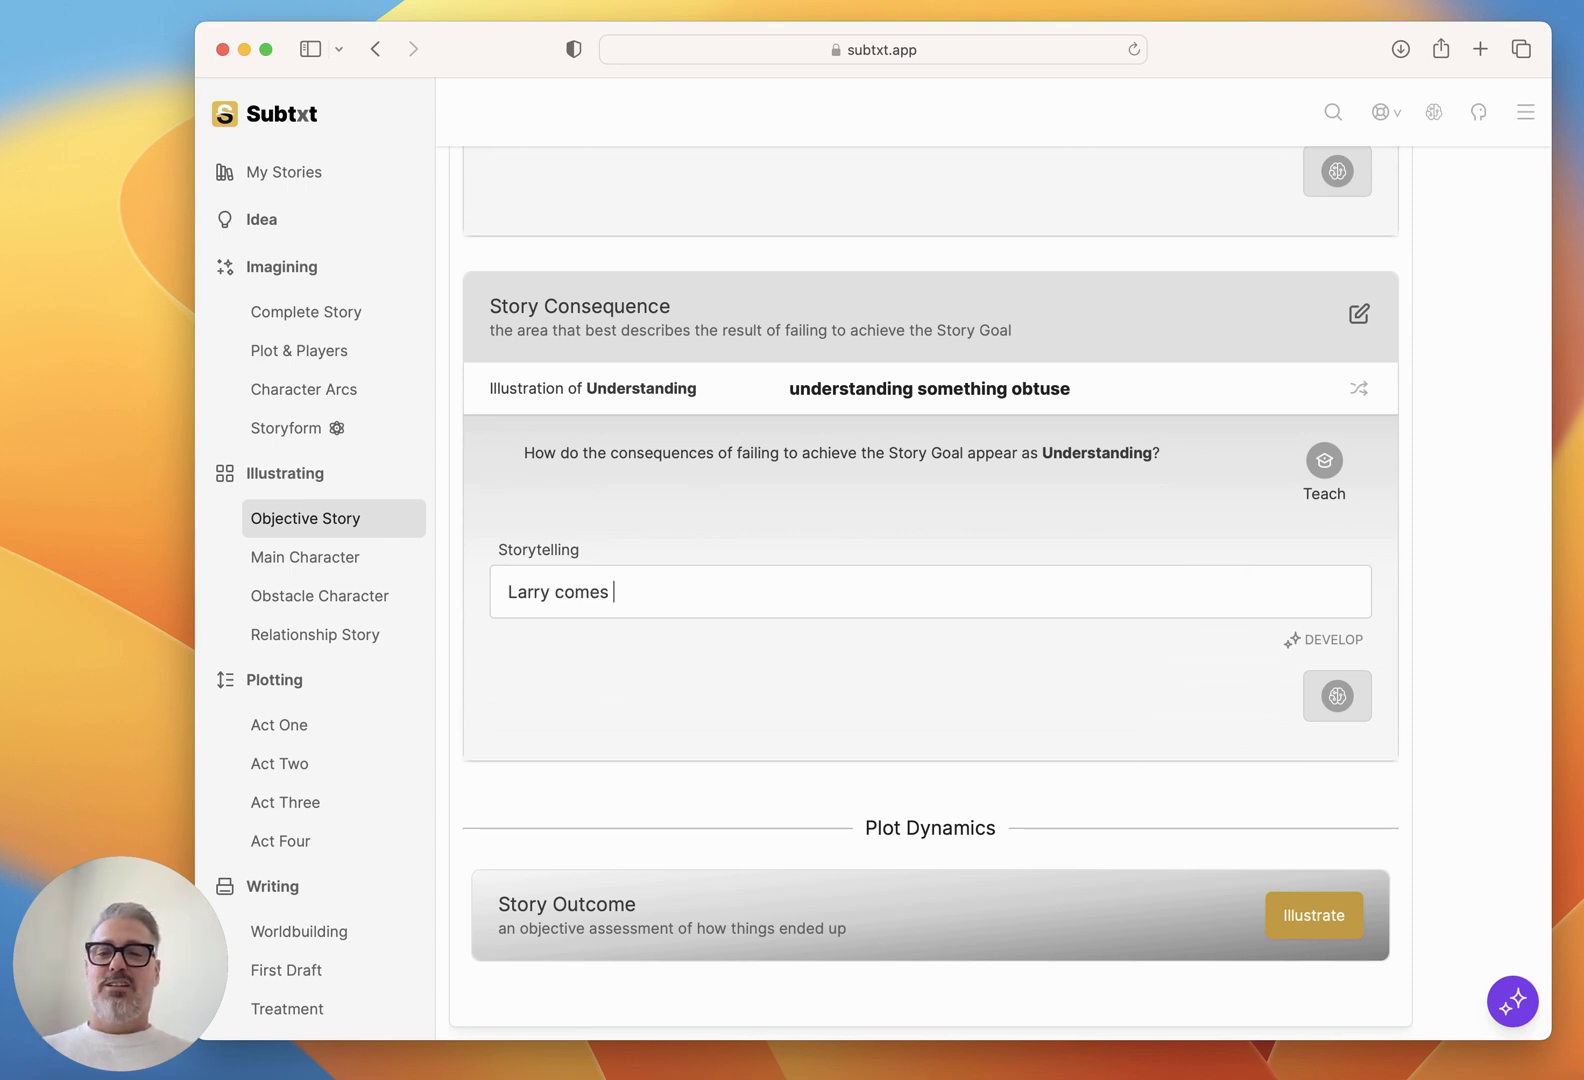
{"action": "type", "text": "to understand that everyon"}
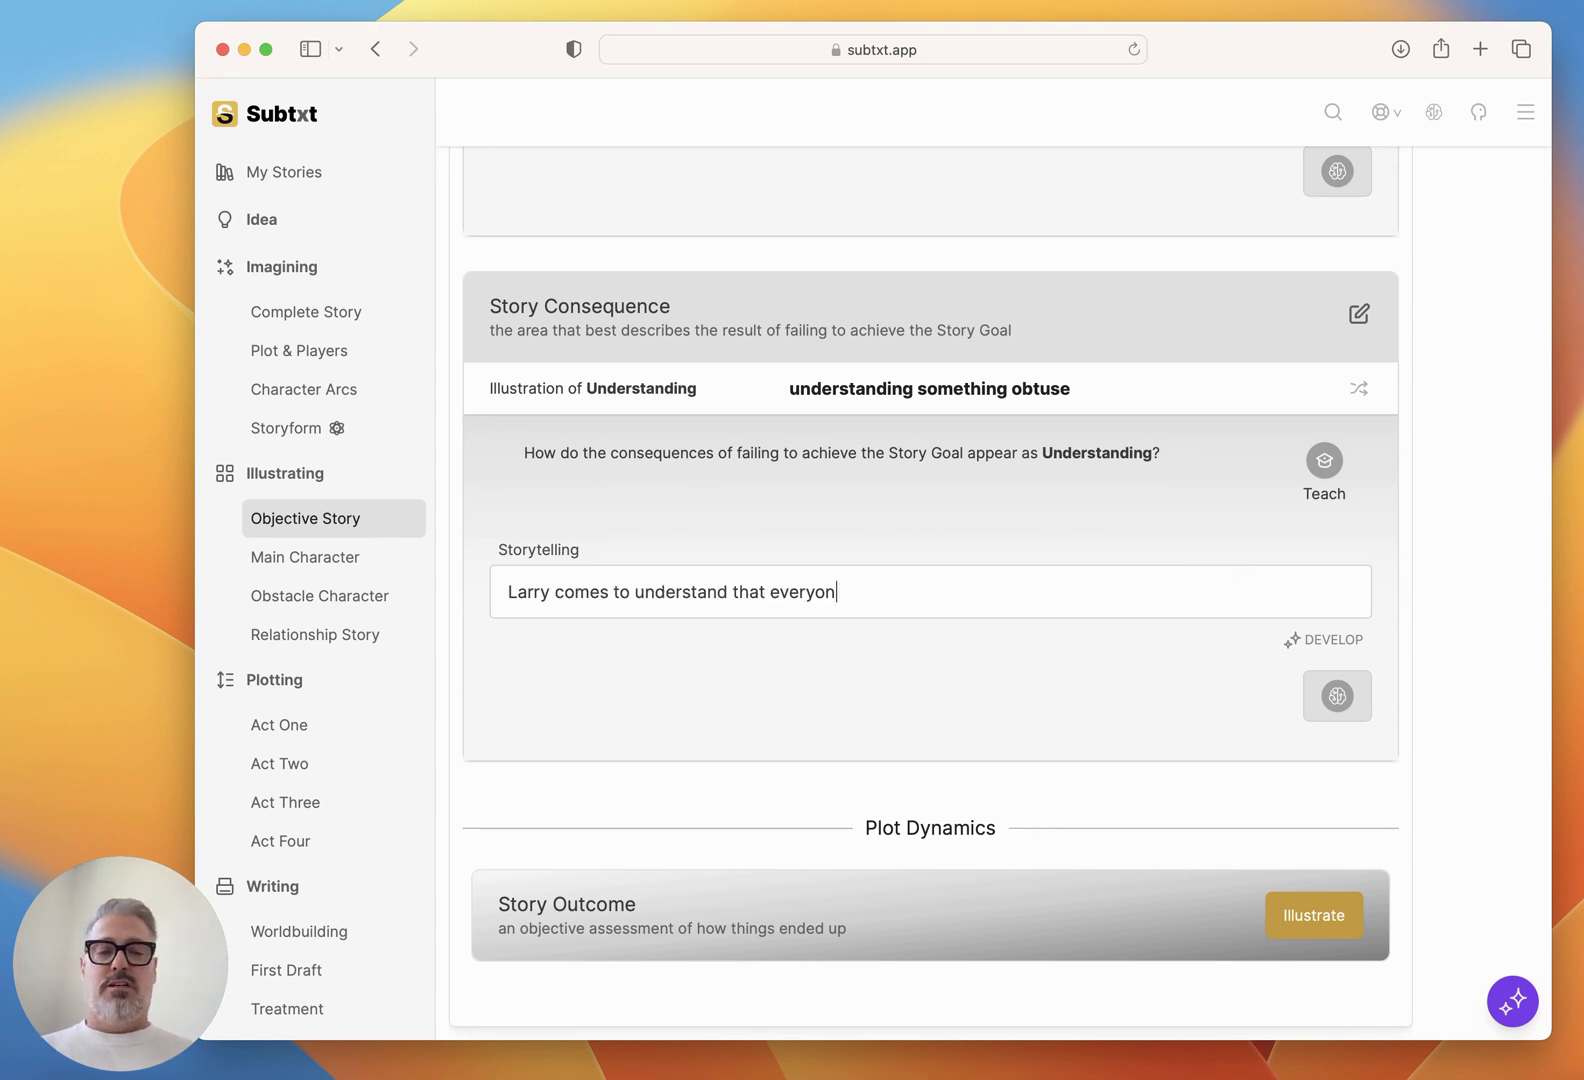
{"action": "type", "text": "e in Meadowville, even his so-called "}
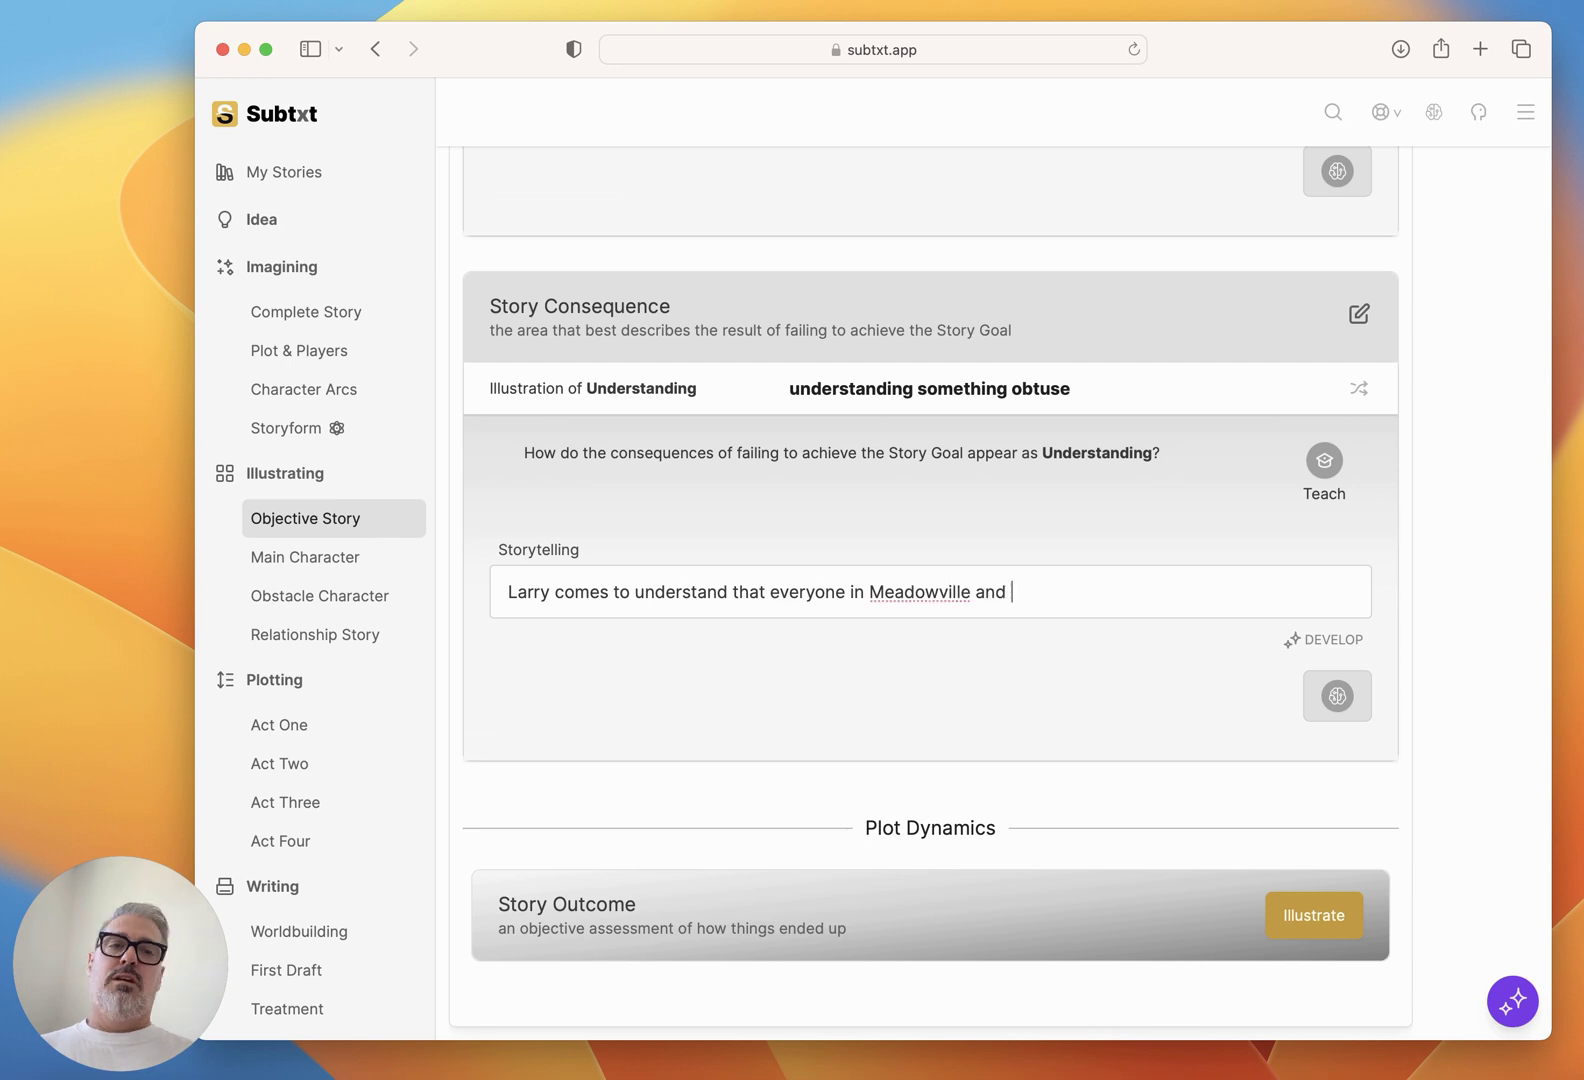
Complete the first Story Consequence sentence with ""best friend" Luna, are only friends with him because of what he brings to town".
{"action": "type", "text": "\"best fir"}
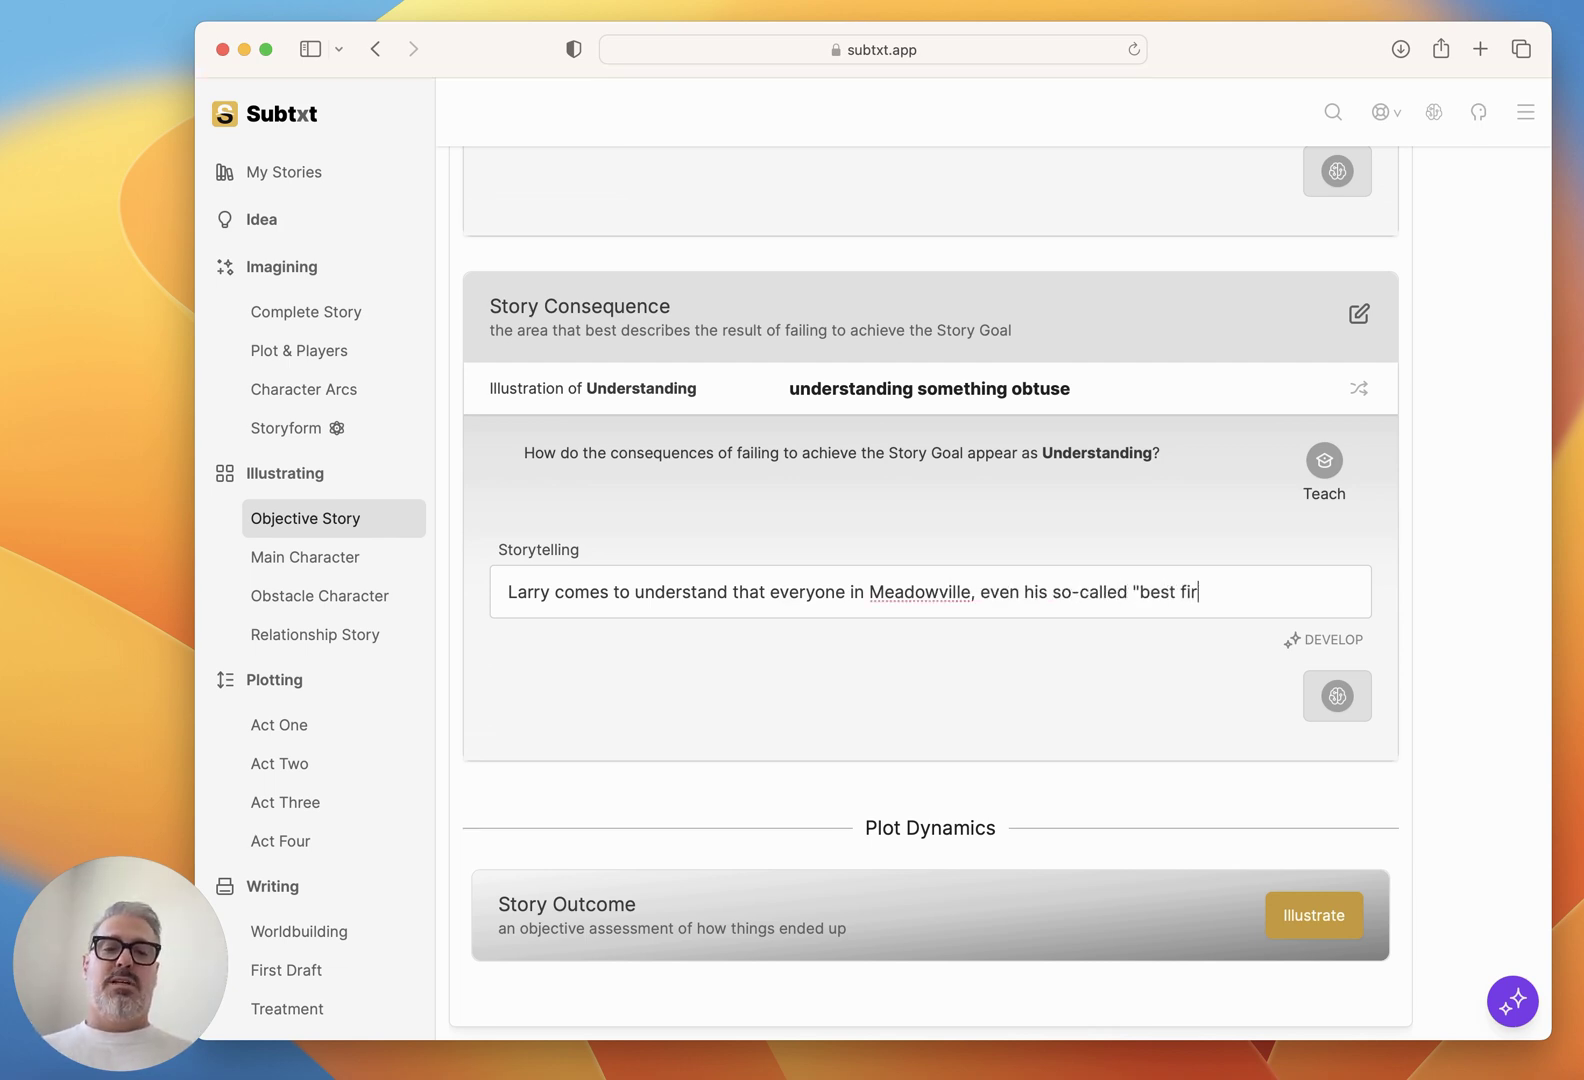
{"action": "key", "text": "BackSpace"}
{"action": "key", "text": "BackSpace"}
{"action": "type", "text": "riend\" Luna, are only f"}
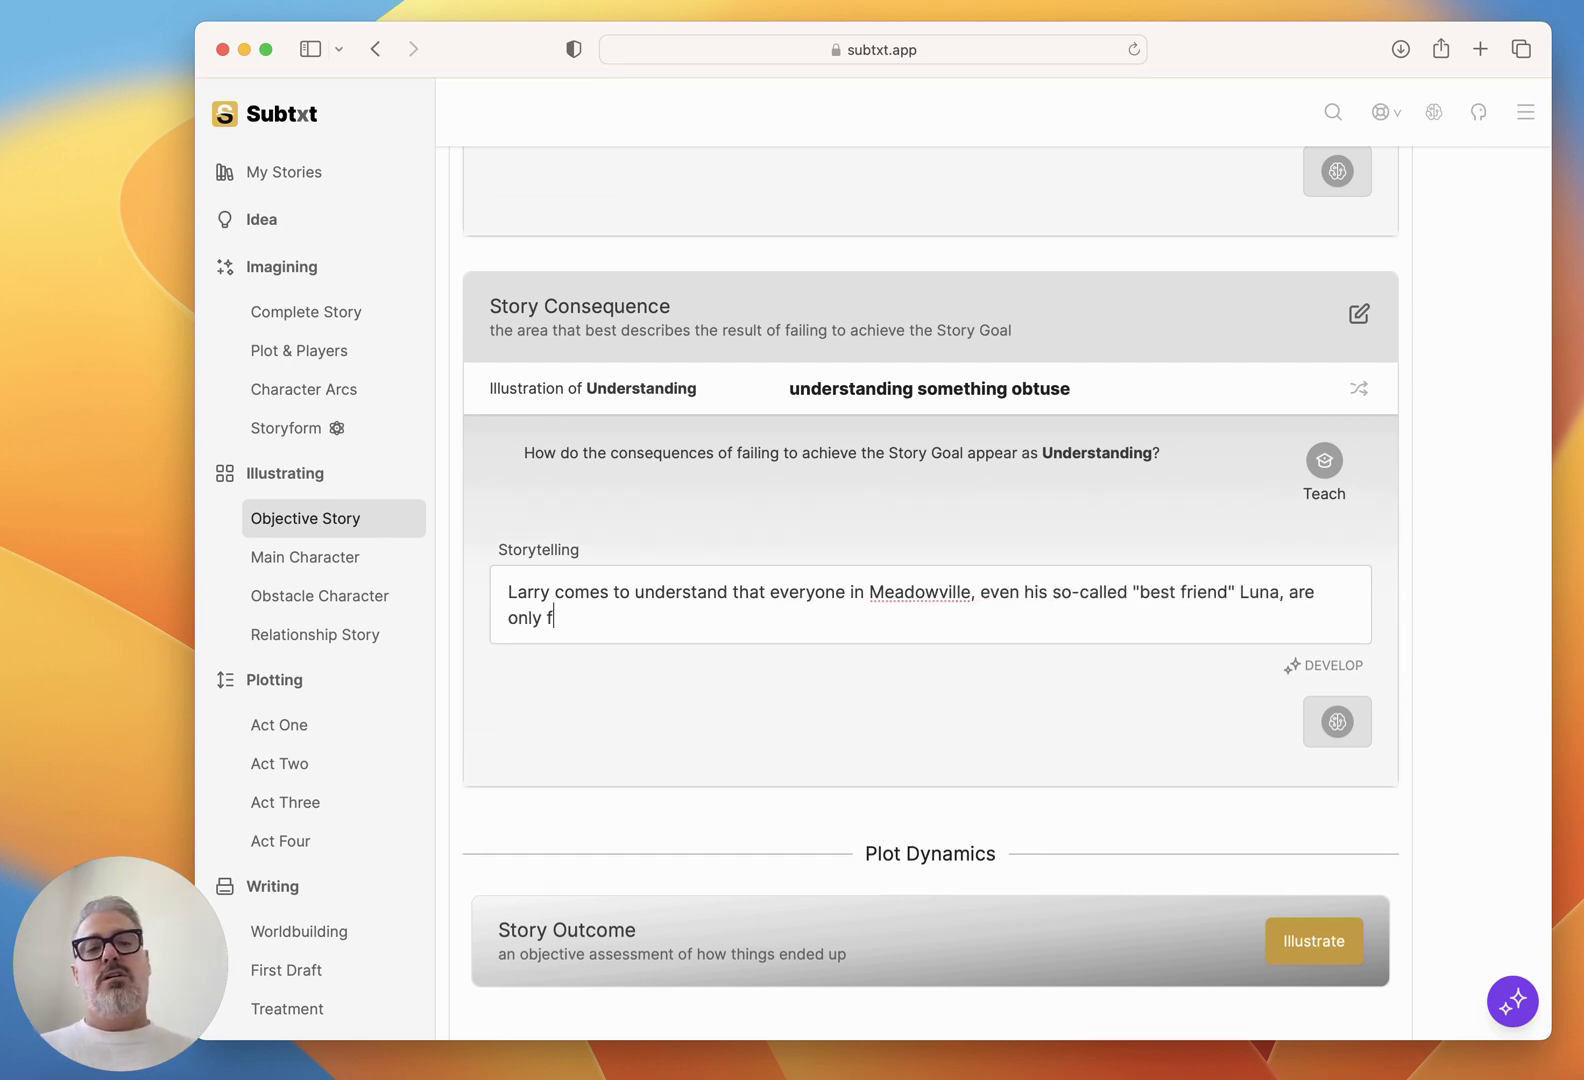
{"action": "type", "text": "riends with him because of "}
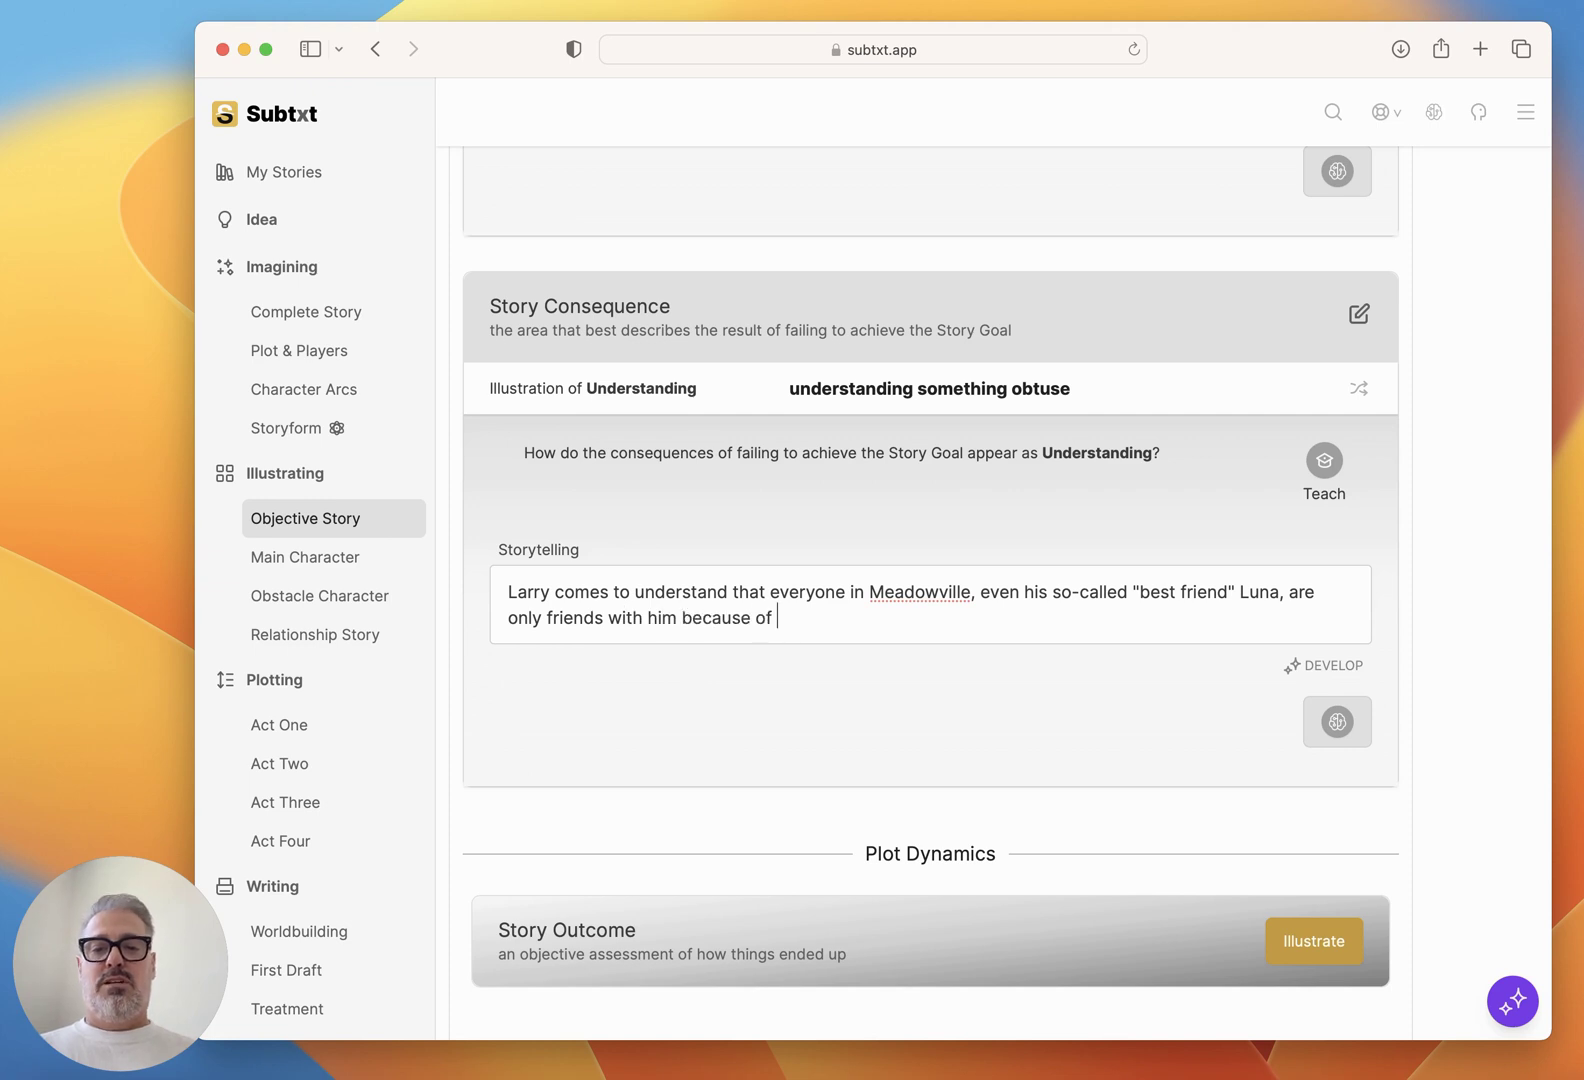
{"action": "type", "text": "what he brings to town"}
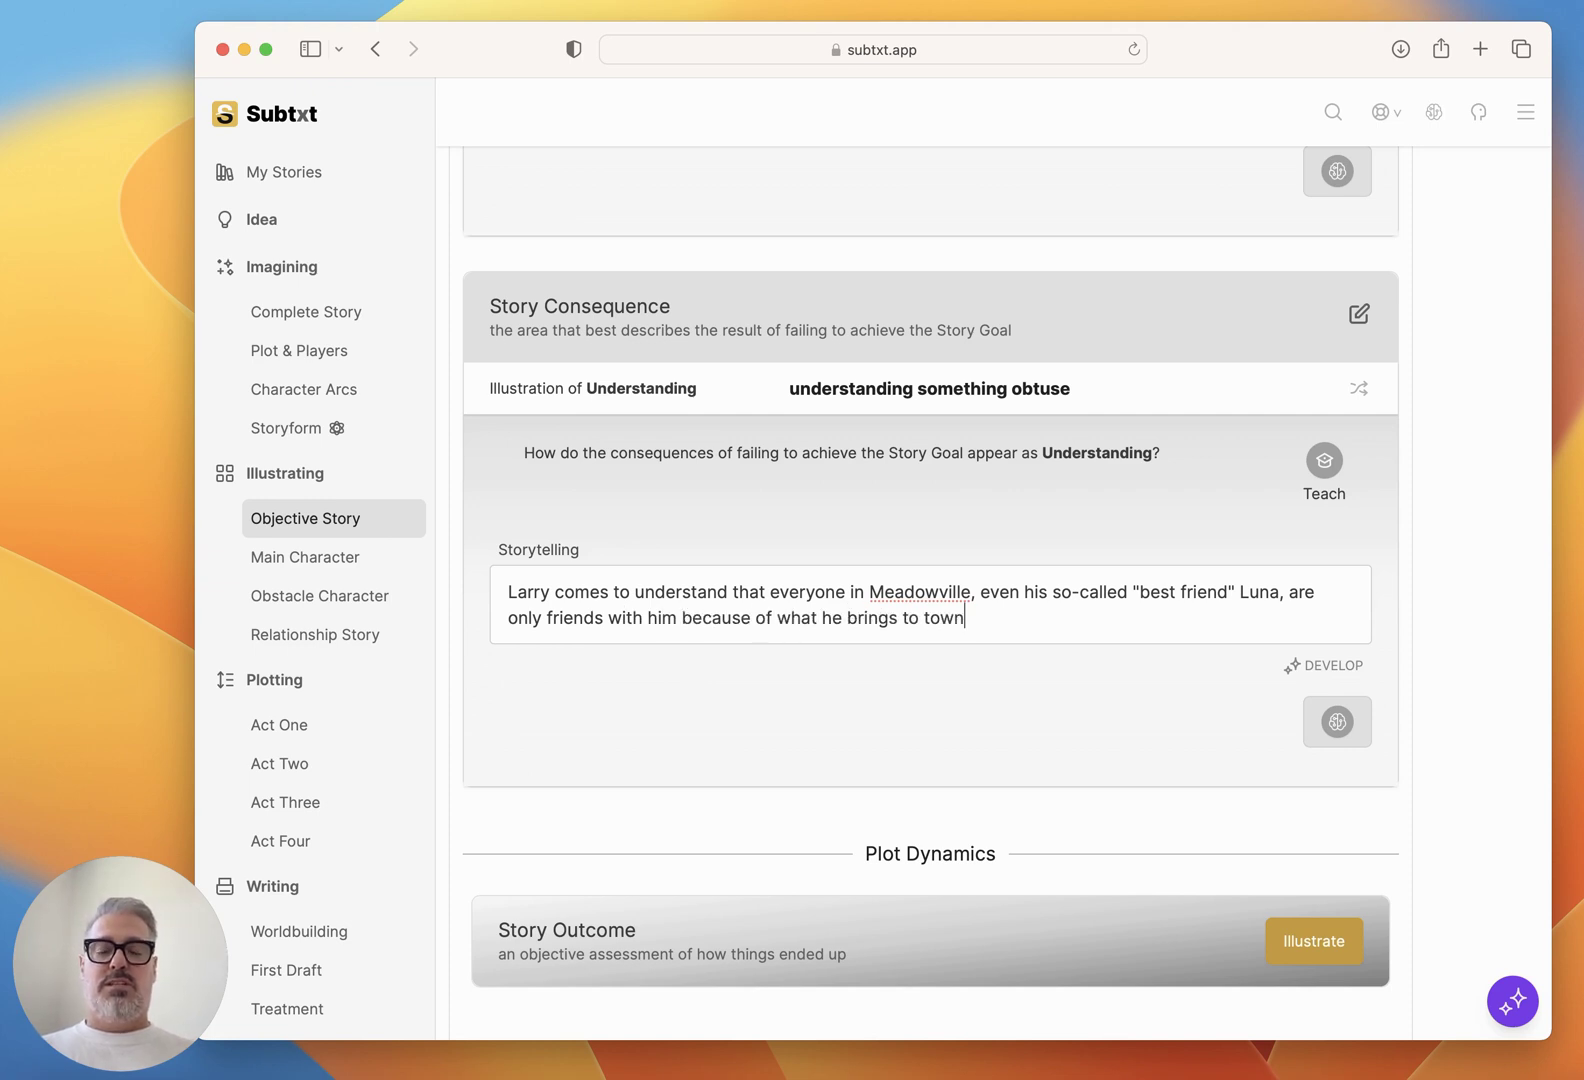
Add "They never were really happy, and when they were singing songs about how great he was in the beginning," to the Story Consequence storytelling.
{"action": "type", "text": ". They never were really happy, and when they were "}
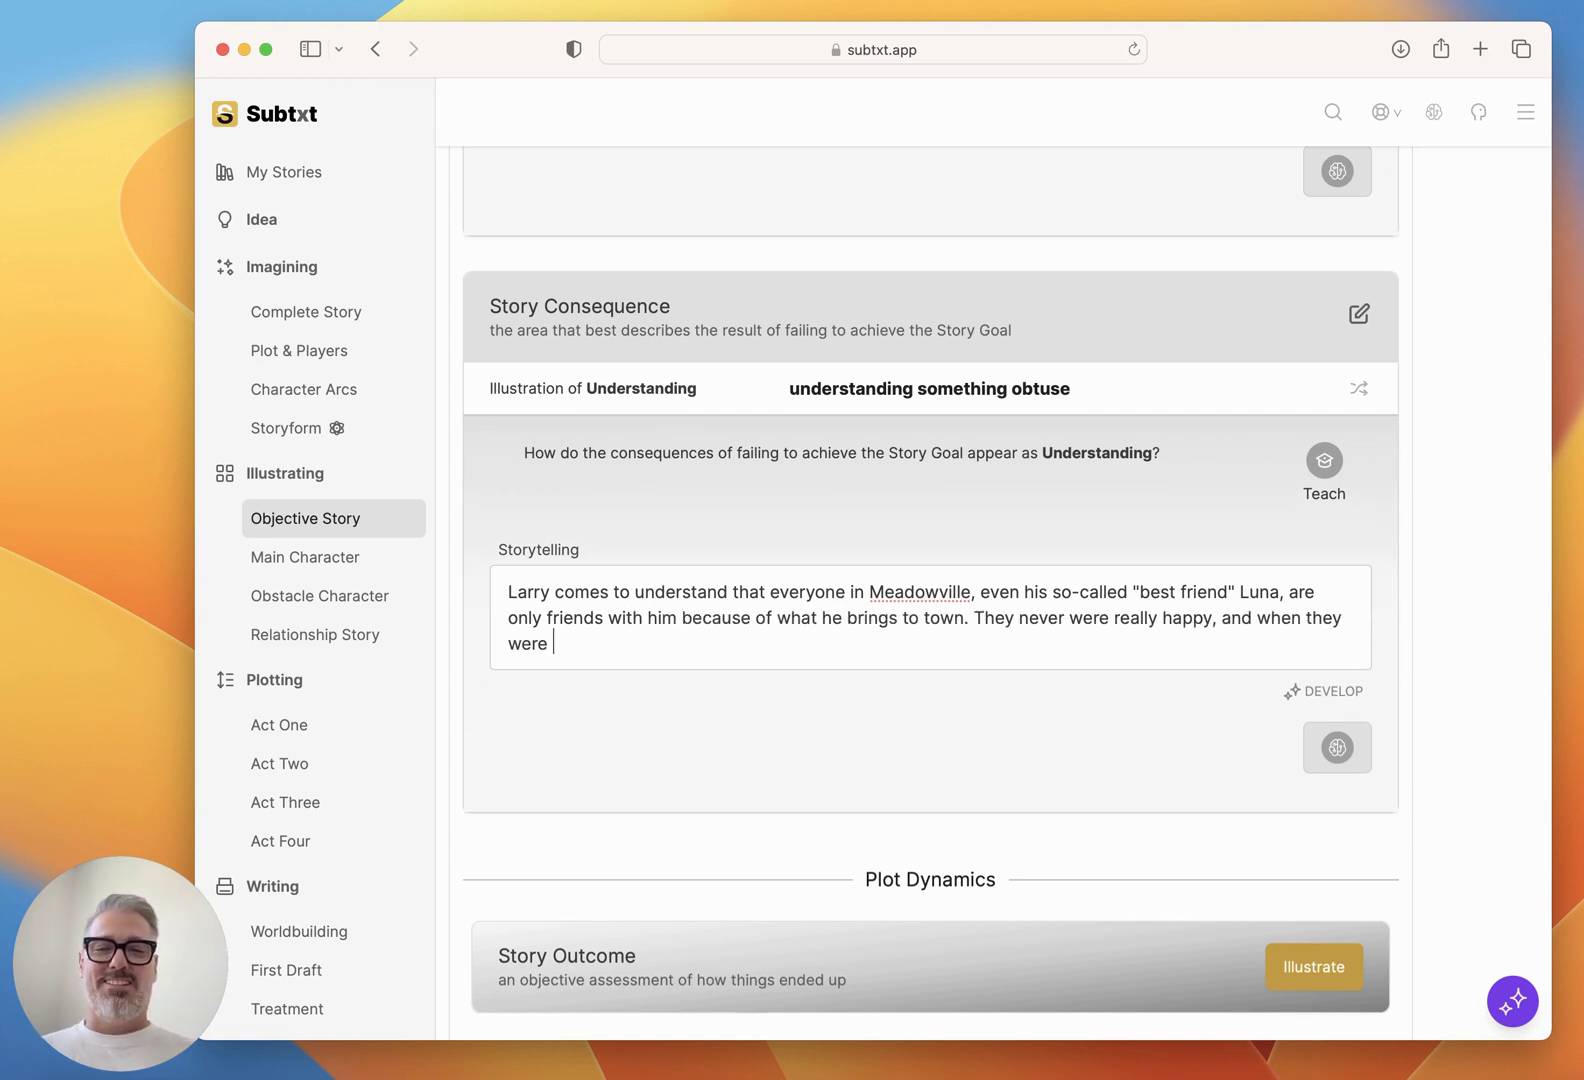
{"action": "type", "text": "singing songs about how great"}
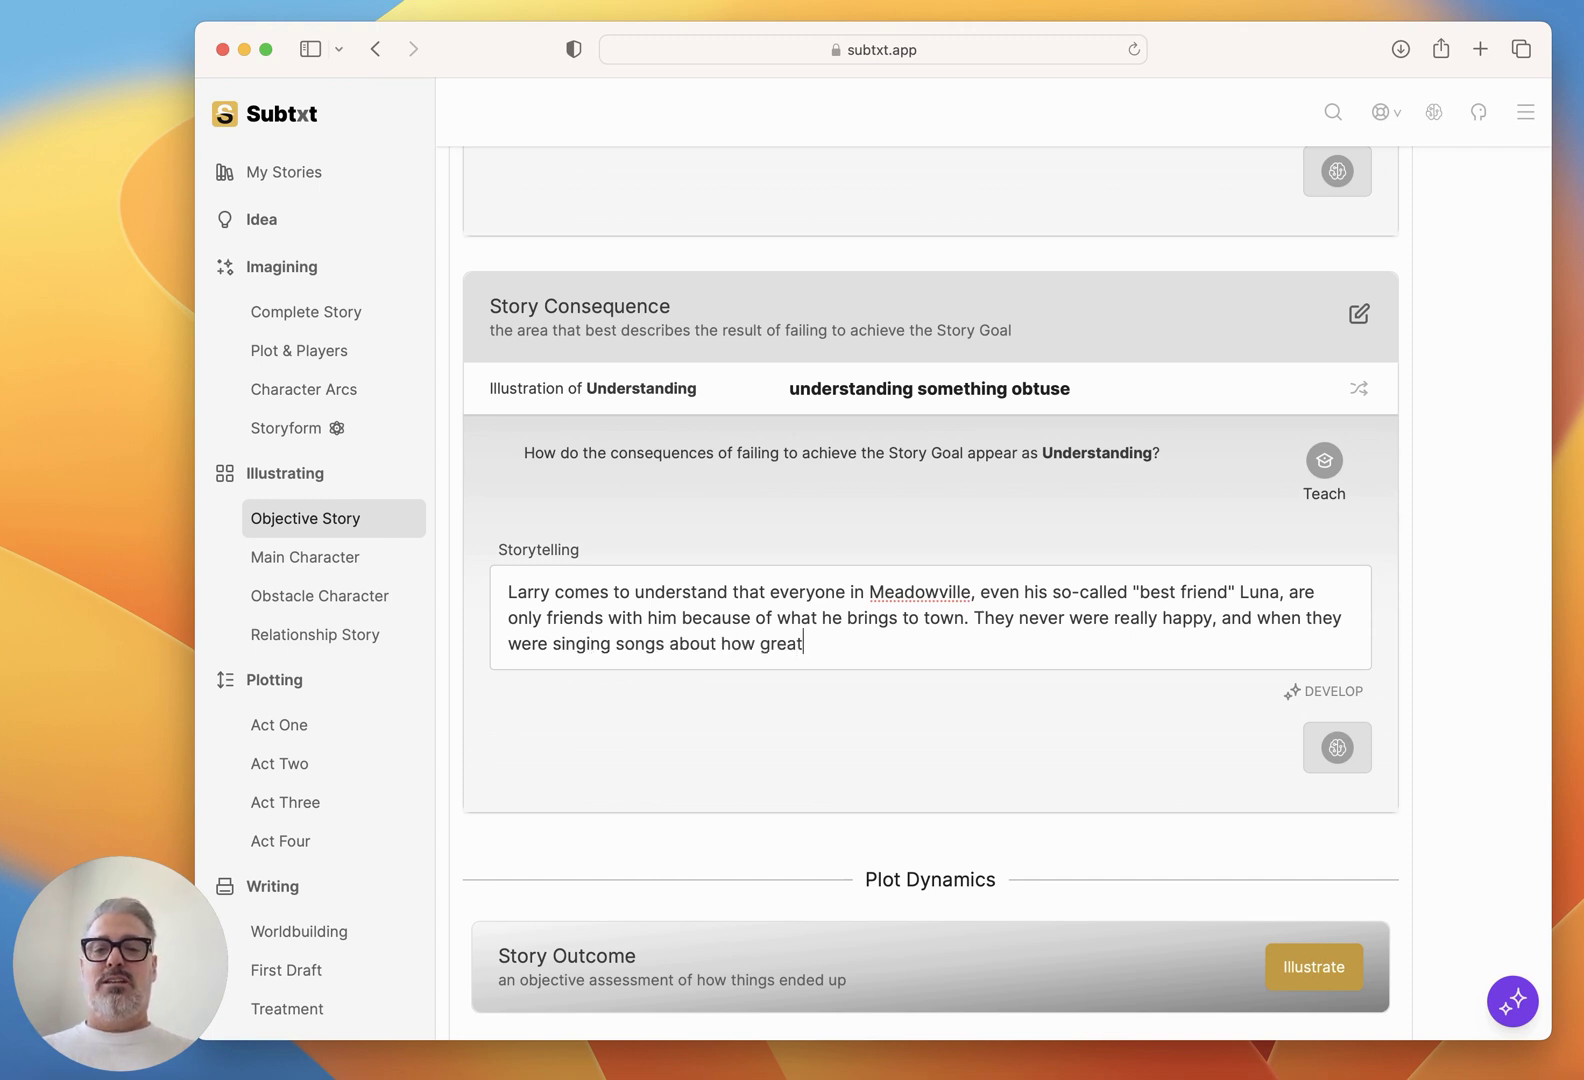
{"action": "type", "text": " he was in the beginning, it's just b"}
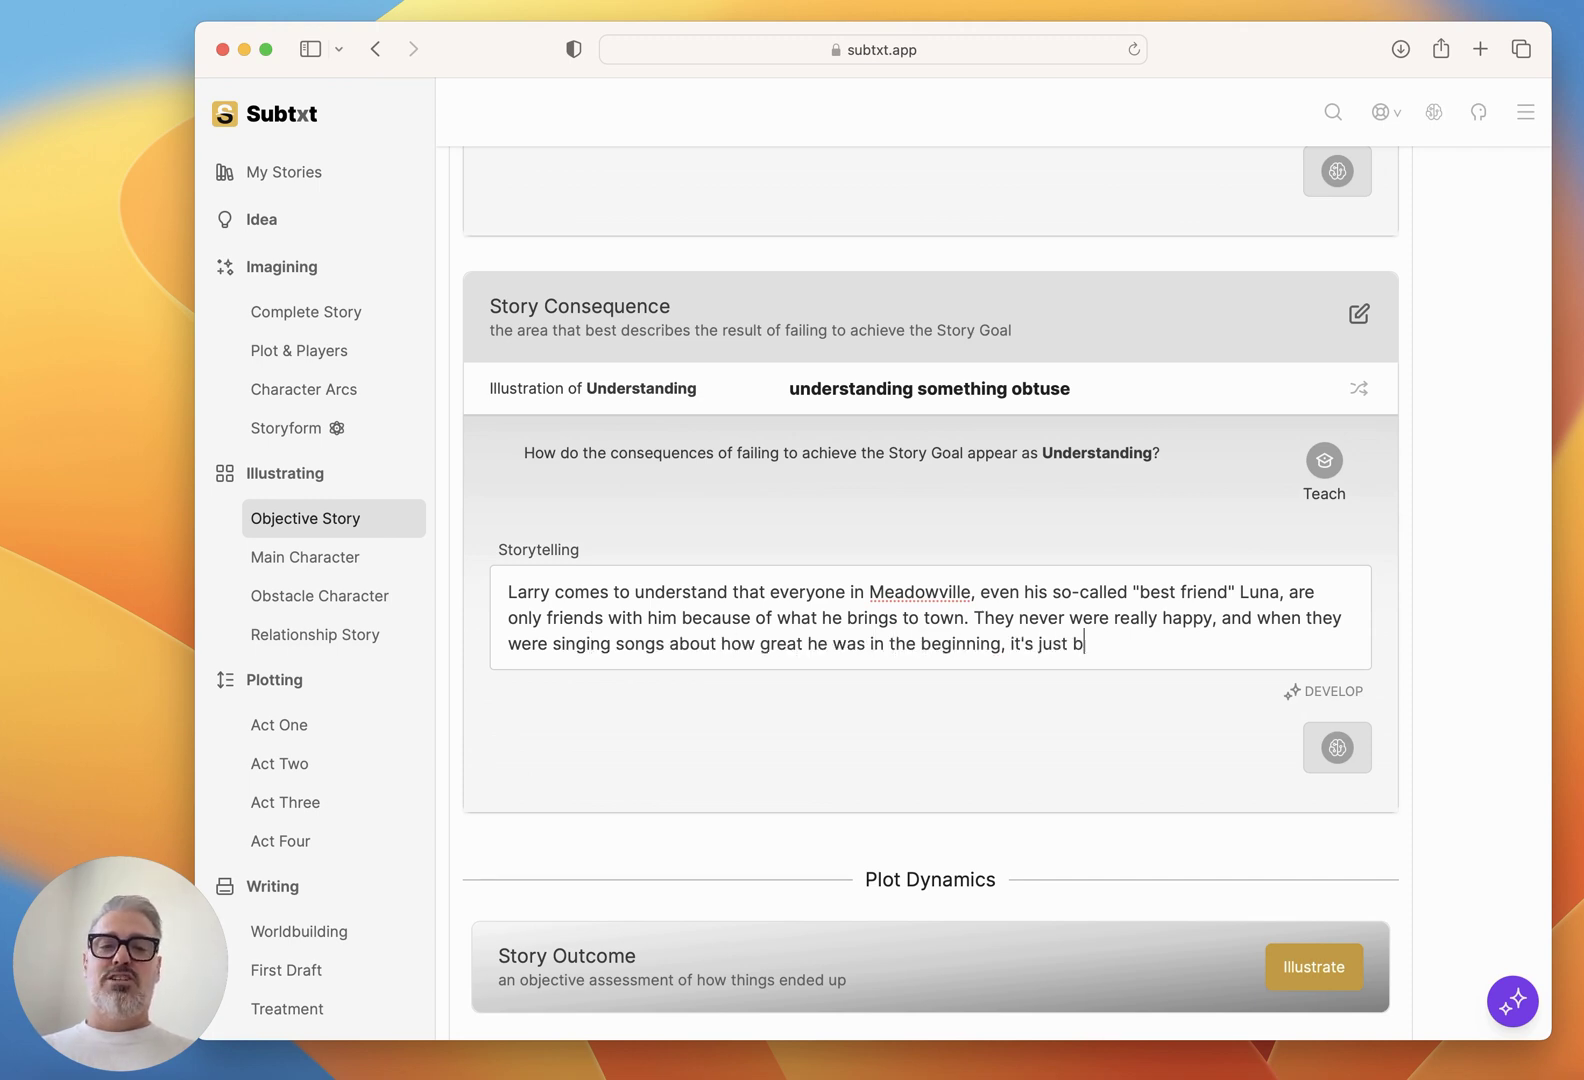
Finish the second Story Consequence sentence with "it's just because they needed his light and sunshine.".
{"action": "type", "text": "ecause they nee"}
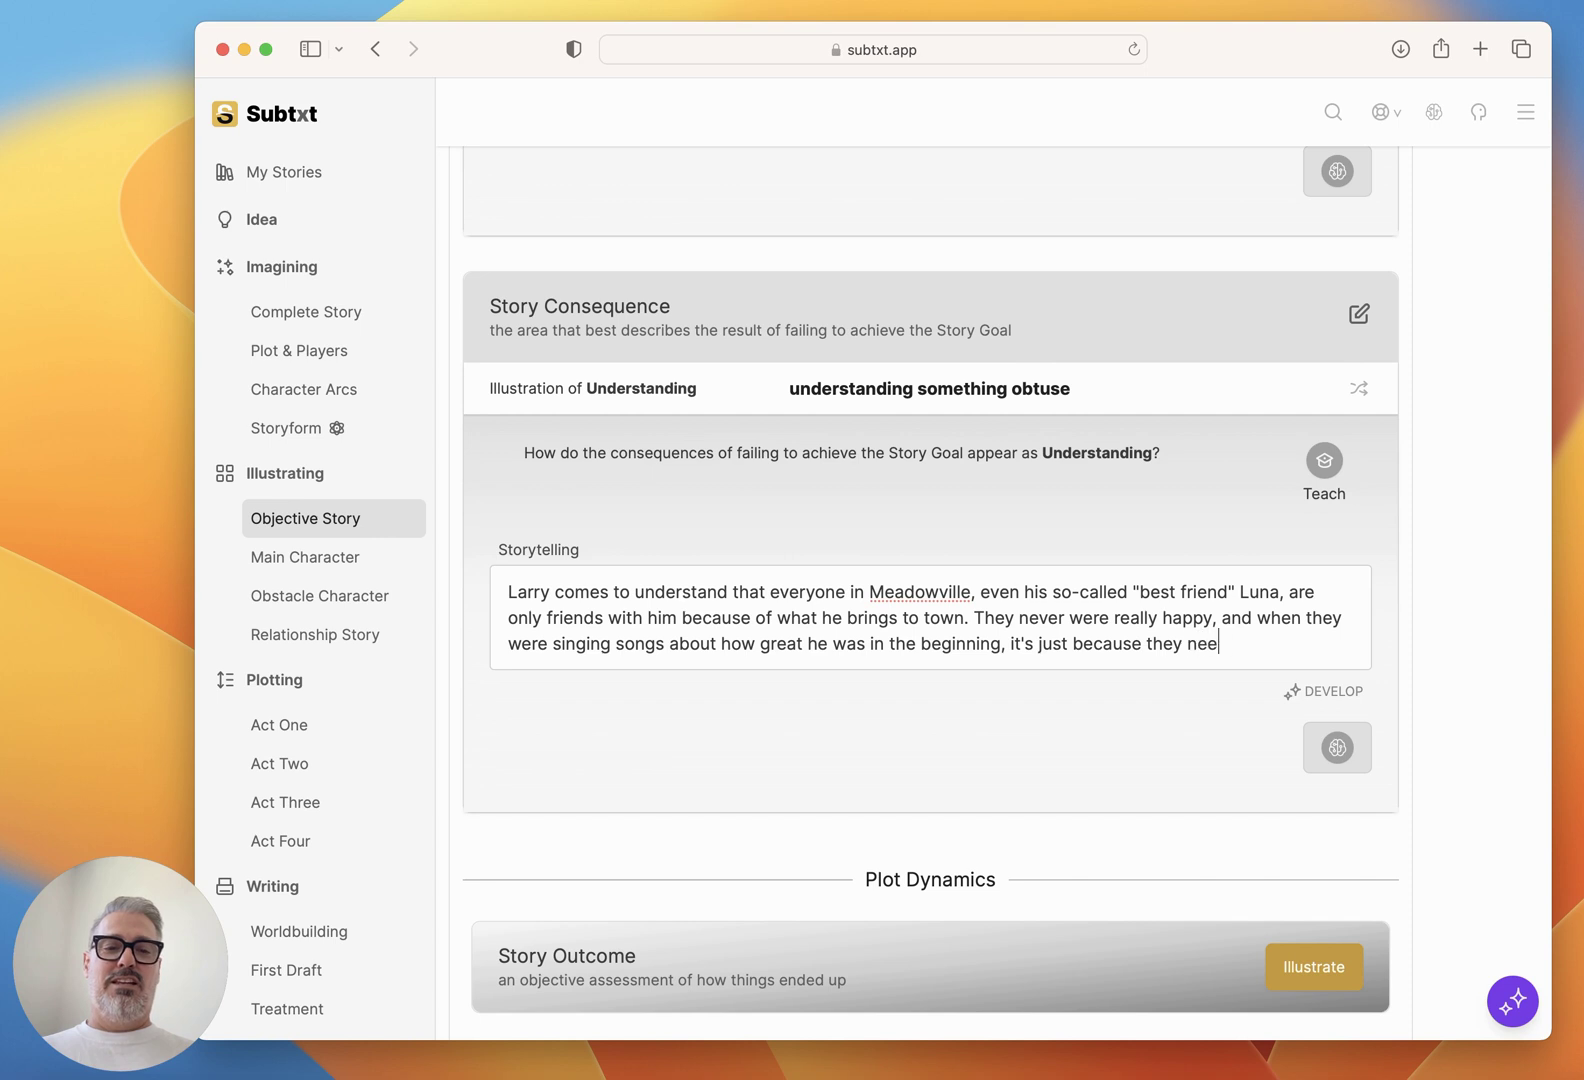
{"action": "type", "text": "ded his light and sunh"}
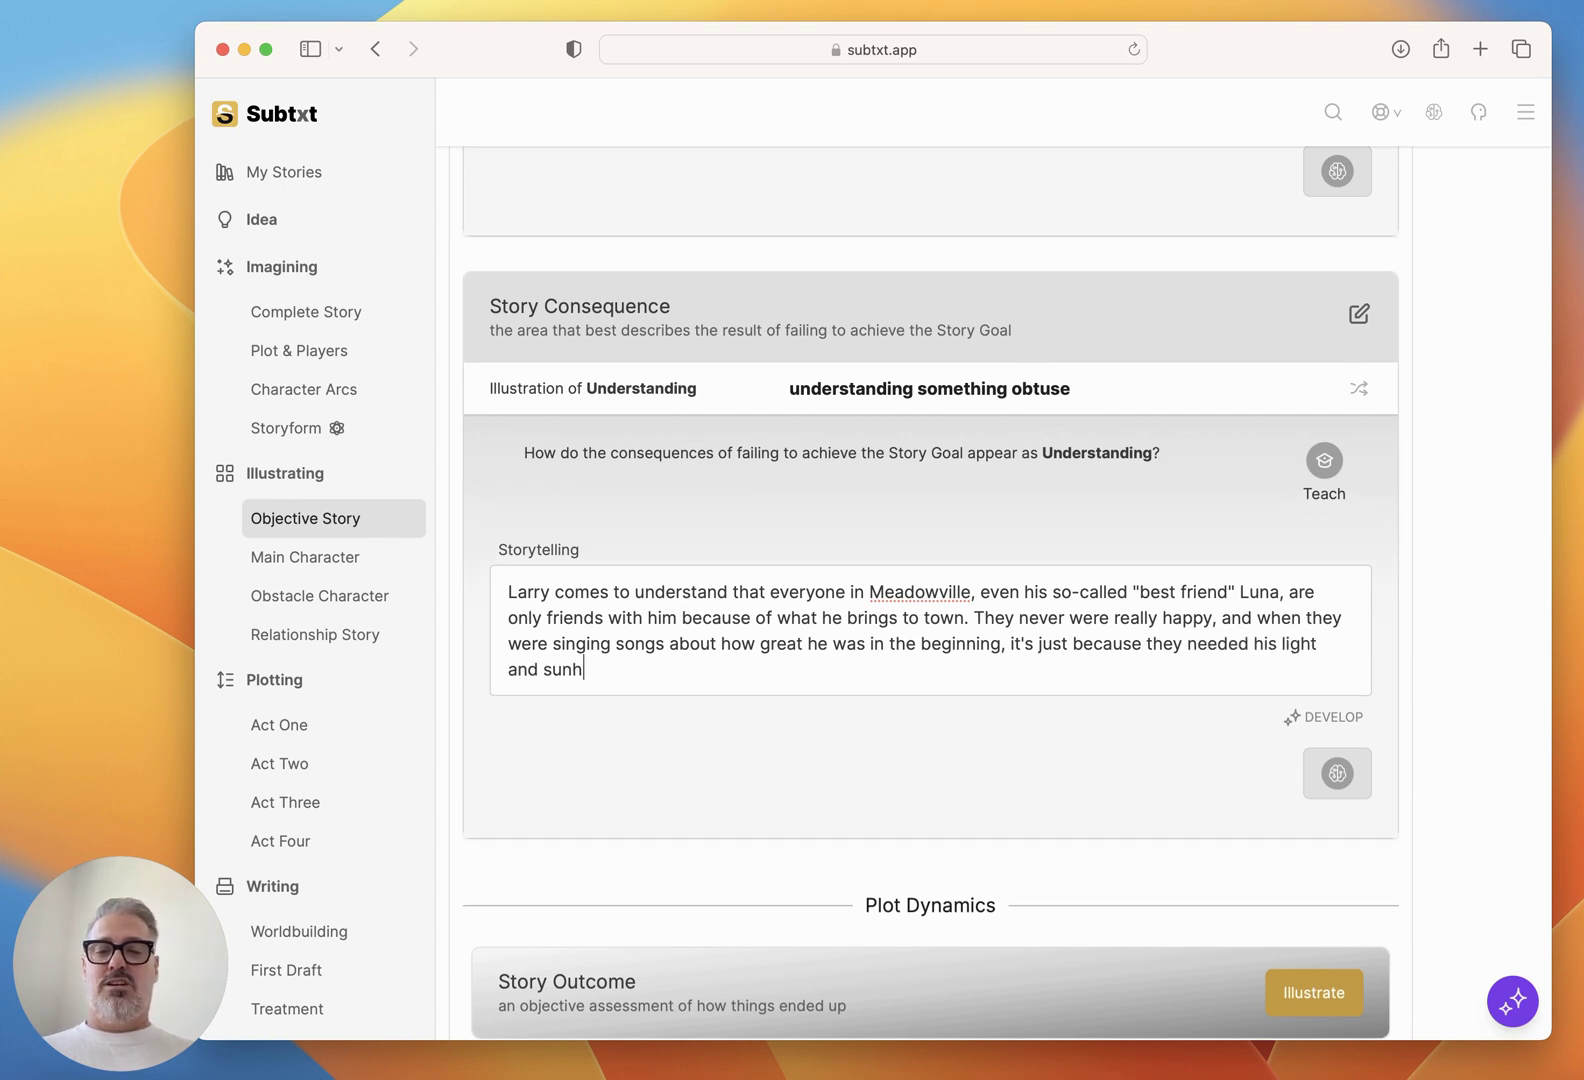
{"action": "key", "text": "BackSpace"}
{"action": "type", "text": "shine. This brutal "}
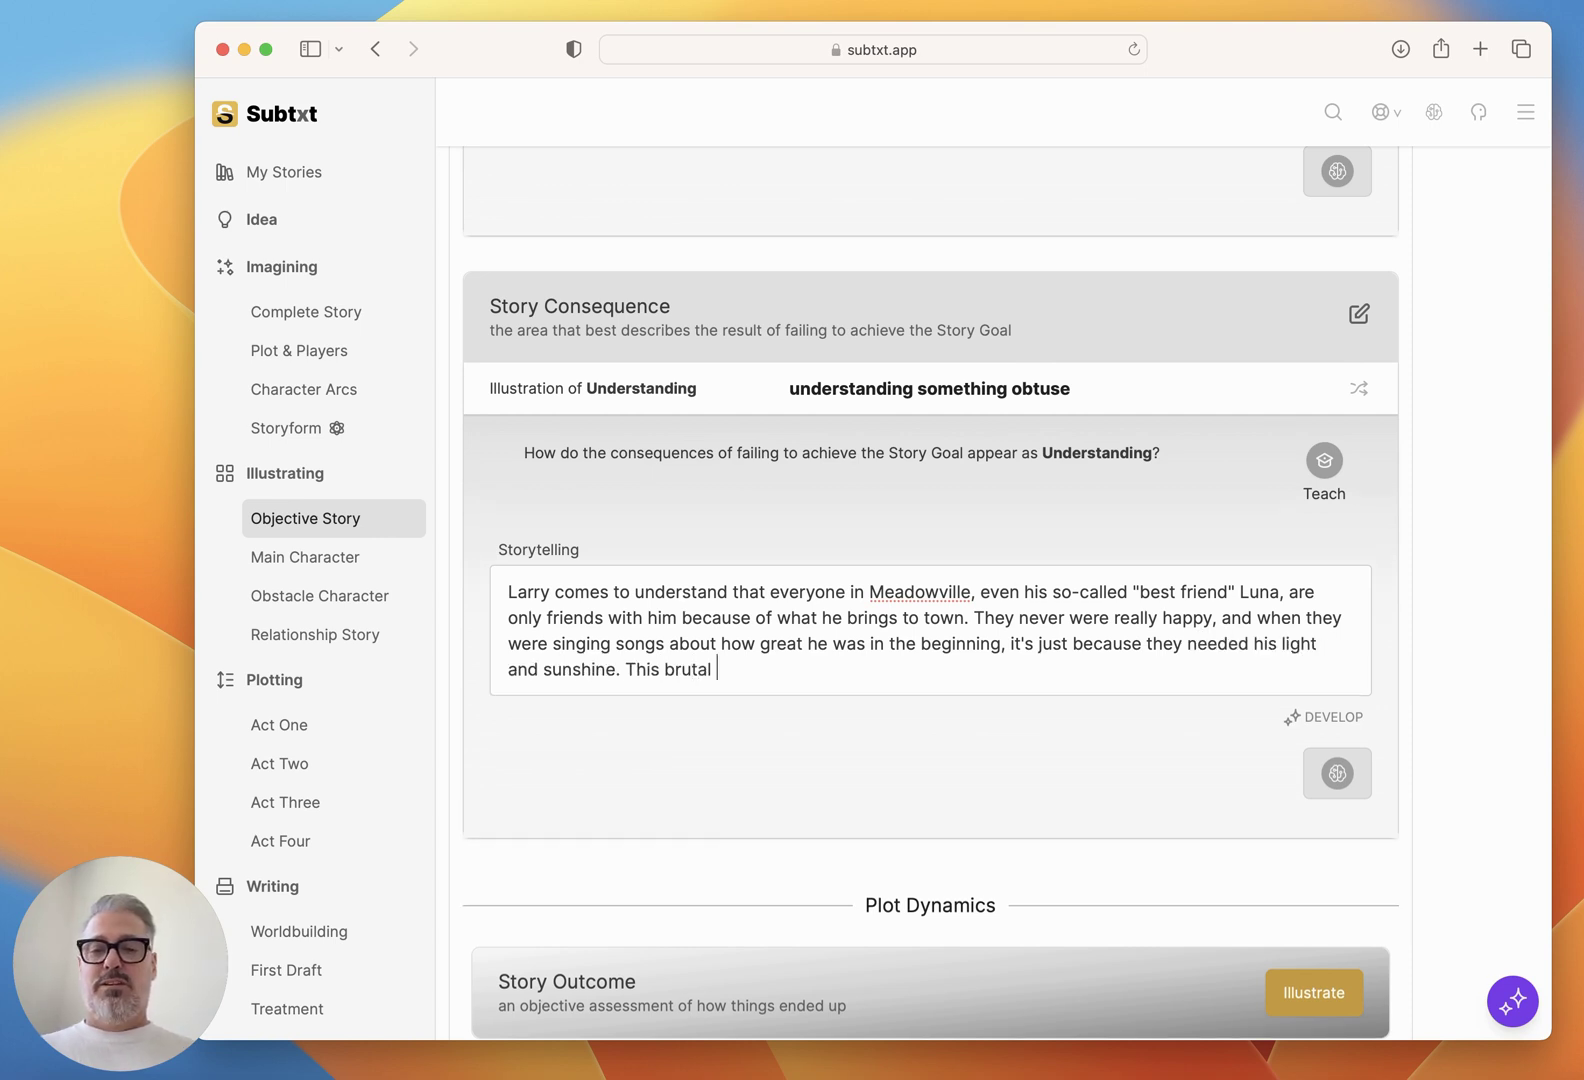
End the Story Consequence with "This brutal understanding of the way the world really works, leads him to crawl into his hedgehog hole and never emerge again.".
{"action": "type", "text": "understanding of w"}
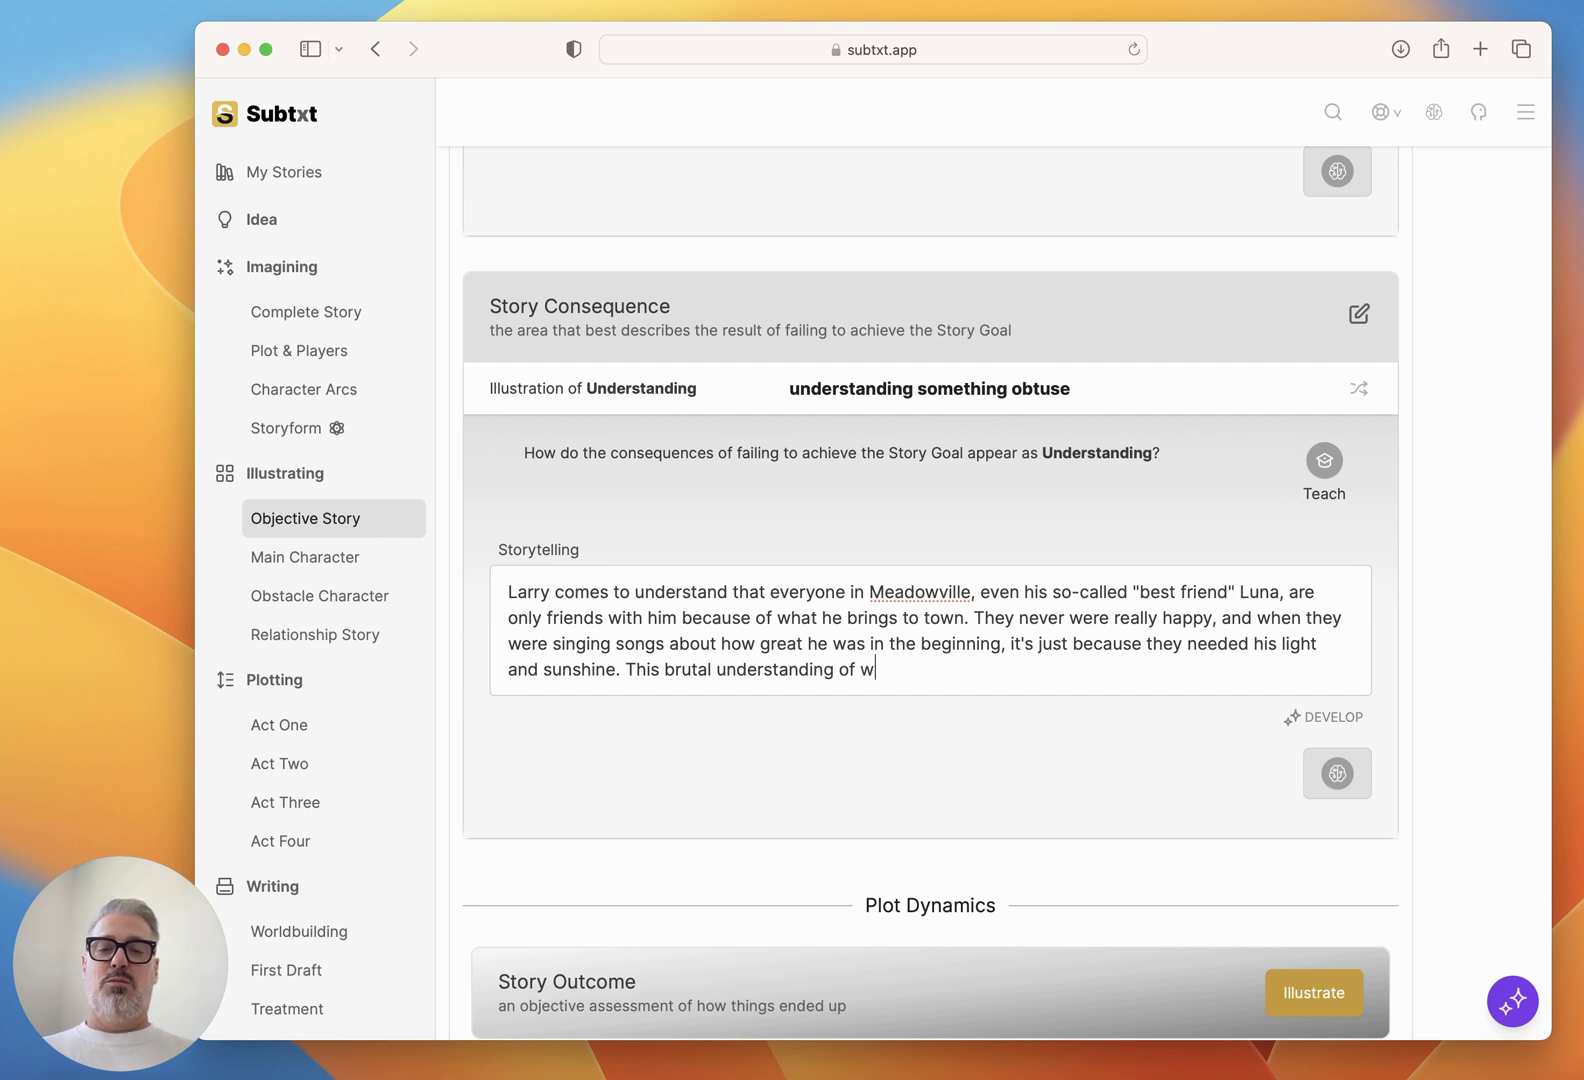
{"action": "key", "text": "BackSpace"}
{"action": "type", "text": "the way the world really work"}
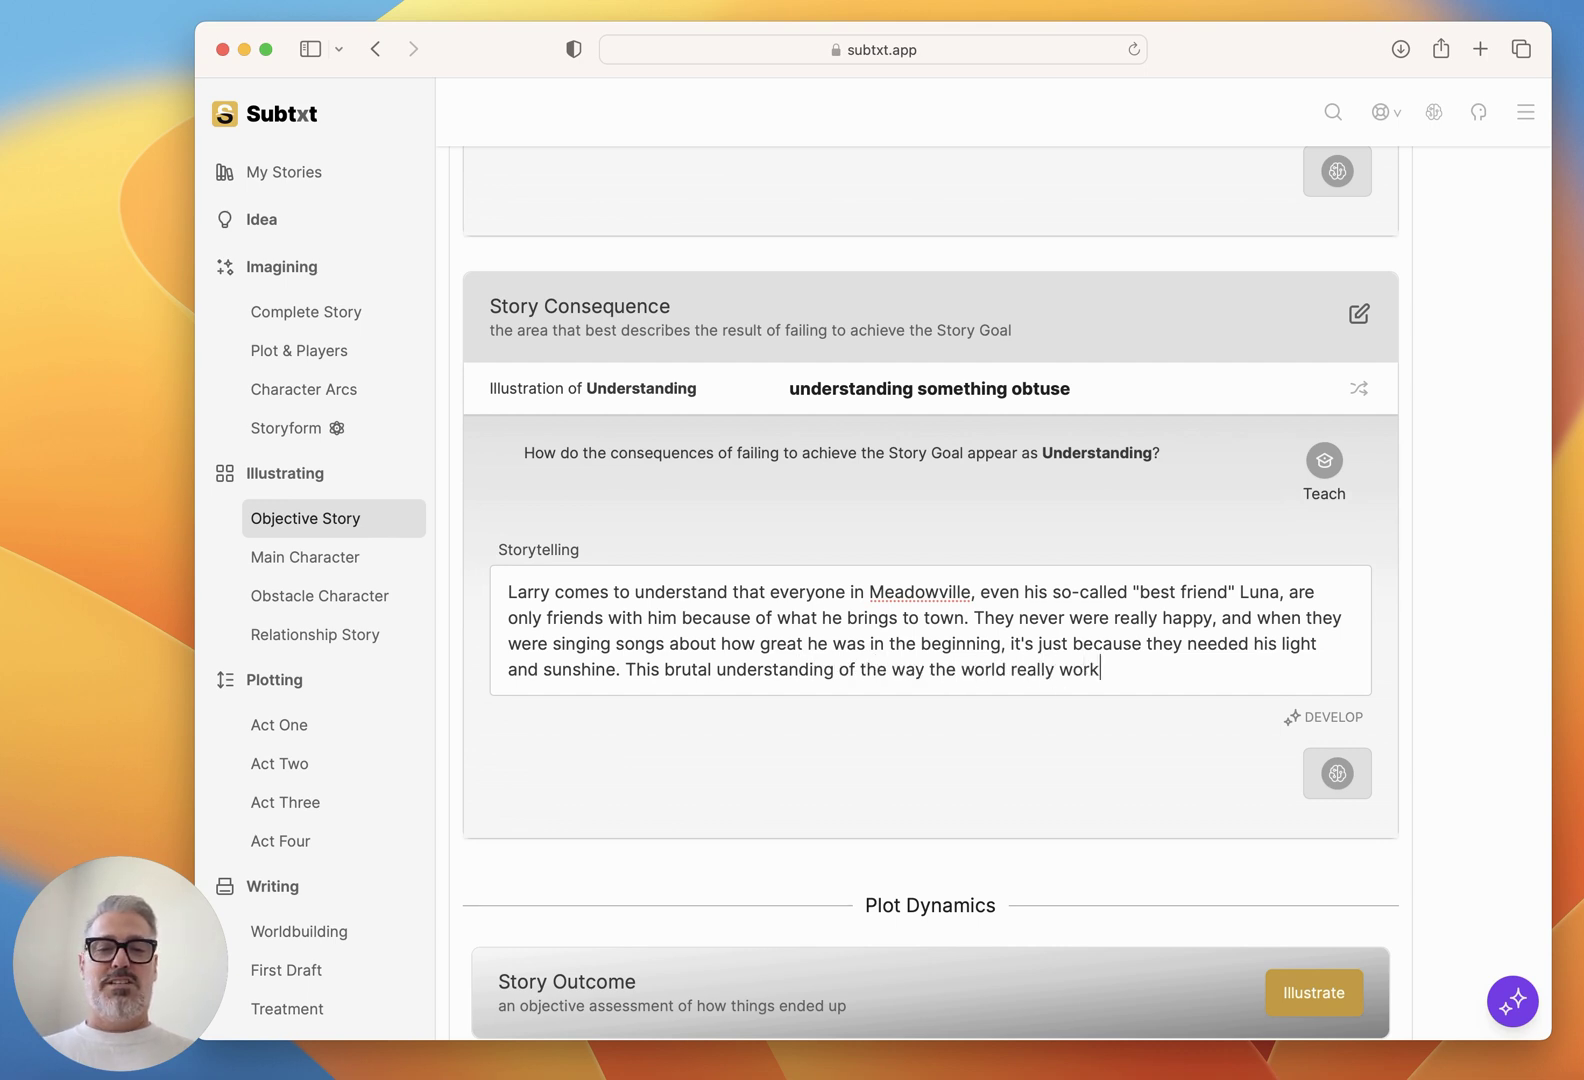
{"action": "type", "text": "s, leads him to crawl hi"}
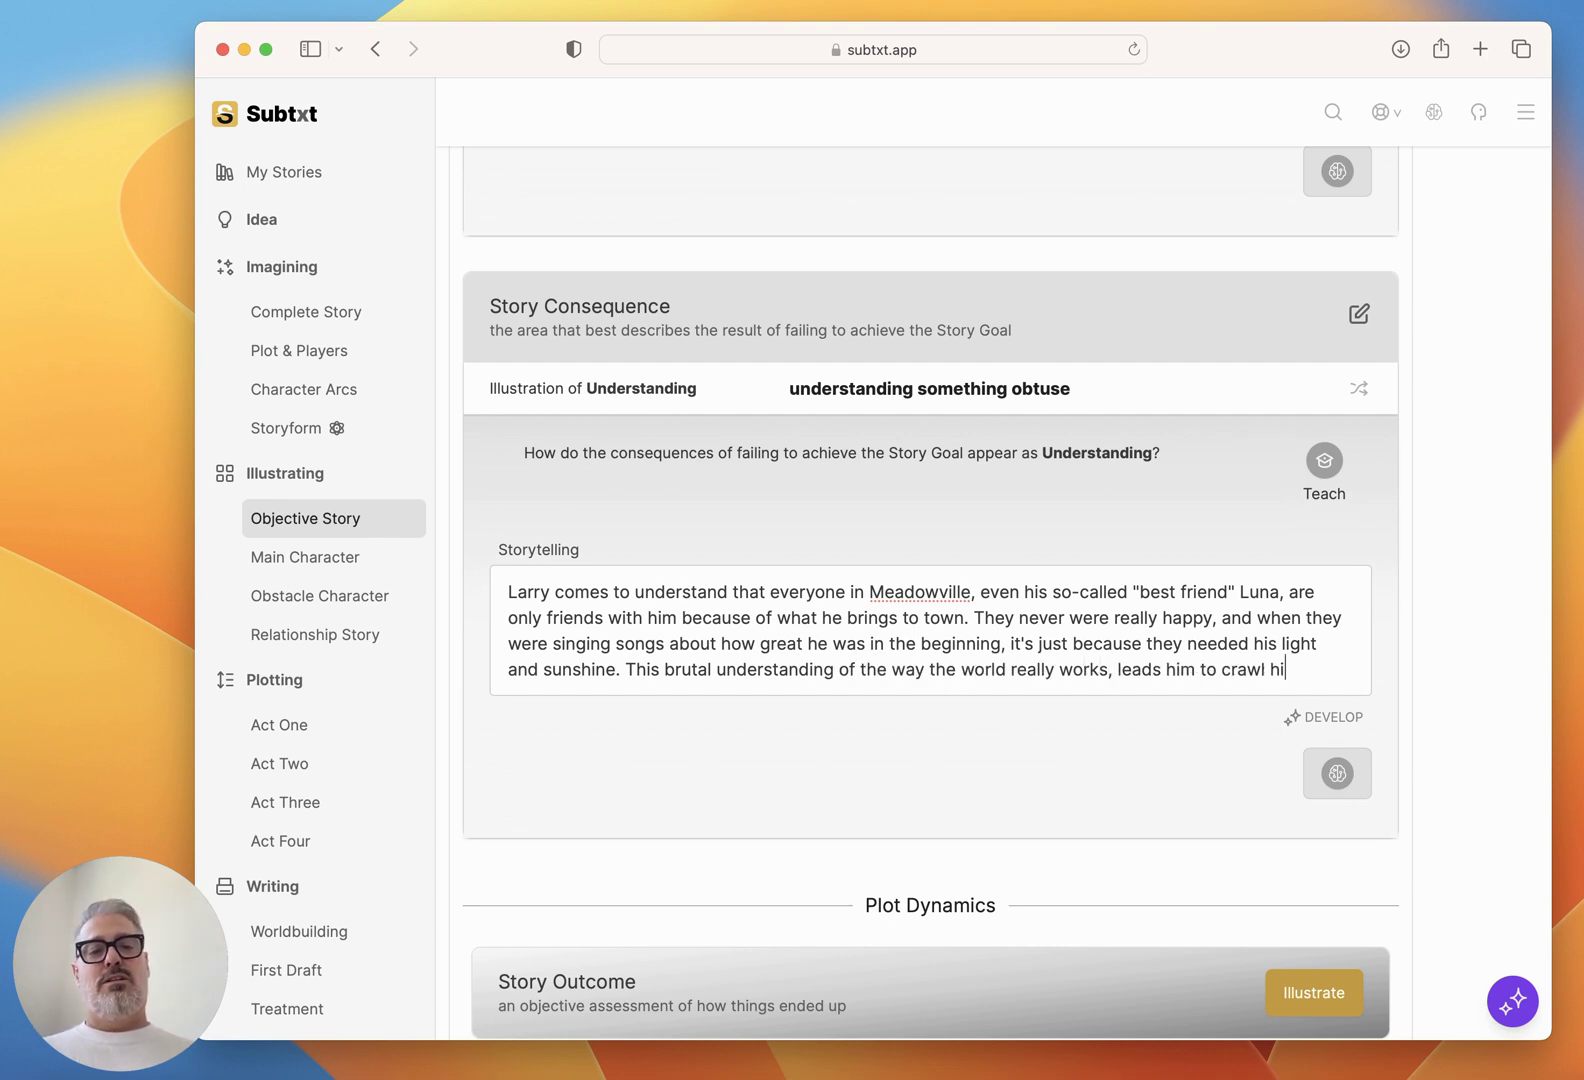
{"action": "key", "text": "BackSpace"}
{"action": "key", "text": "BackSpace"}
{"action": "type", "text": "into his hedgeh"}
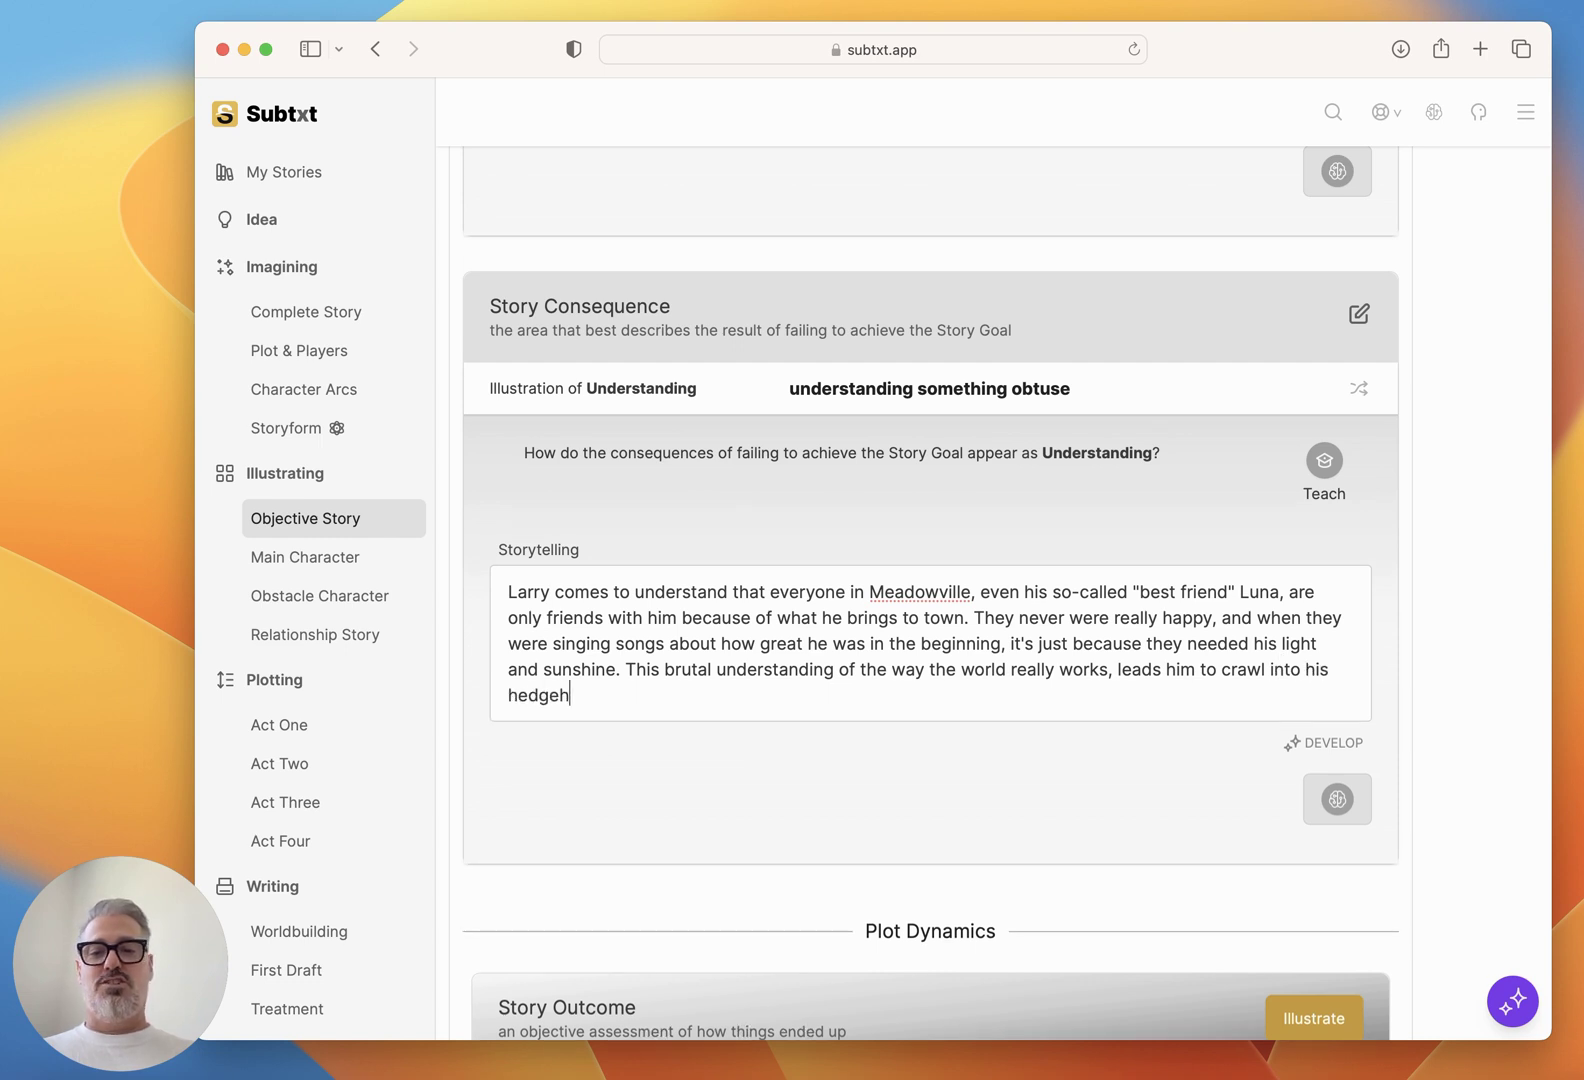
{"action": "type", "text": "og hole and never re"}
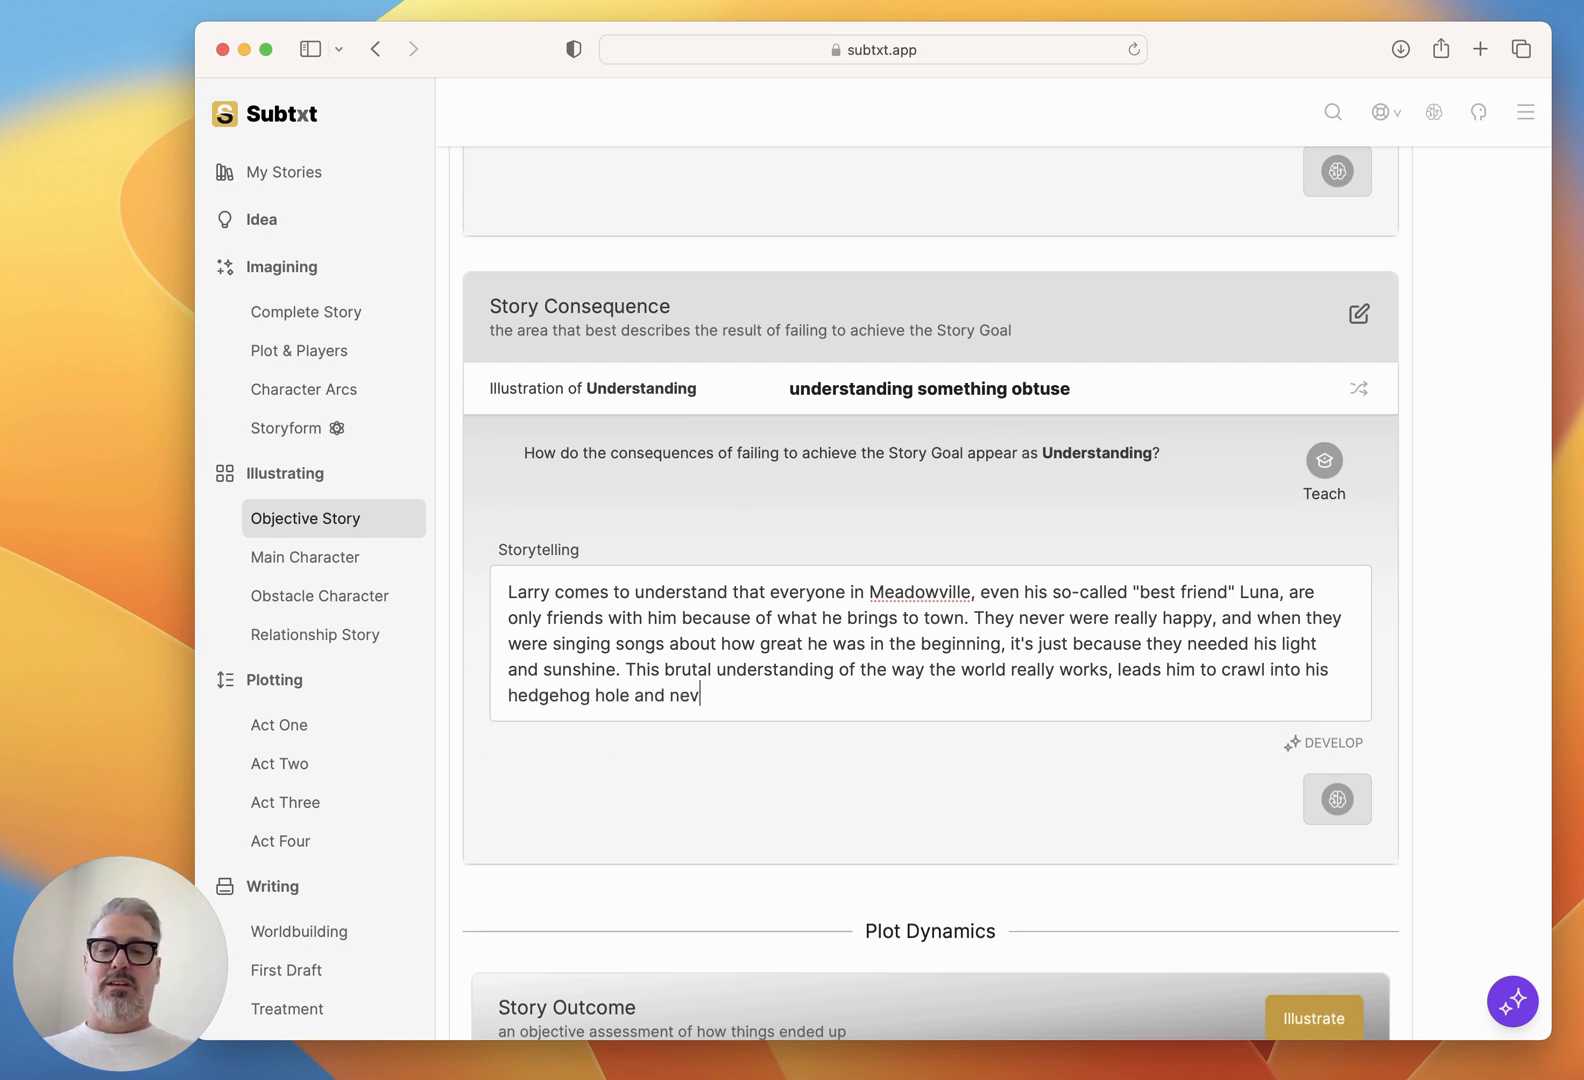
{"action": "key", "text": "BackSpace"}
{"action": "key", "text": "BackSpace"}
{"action": "type", "text": "emerge again."}
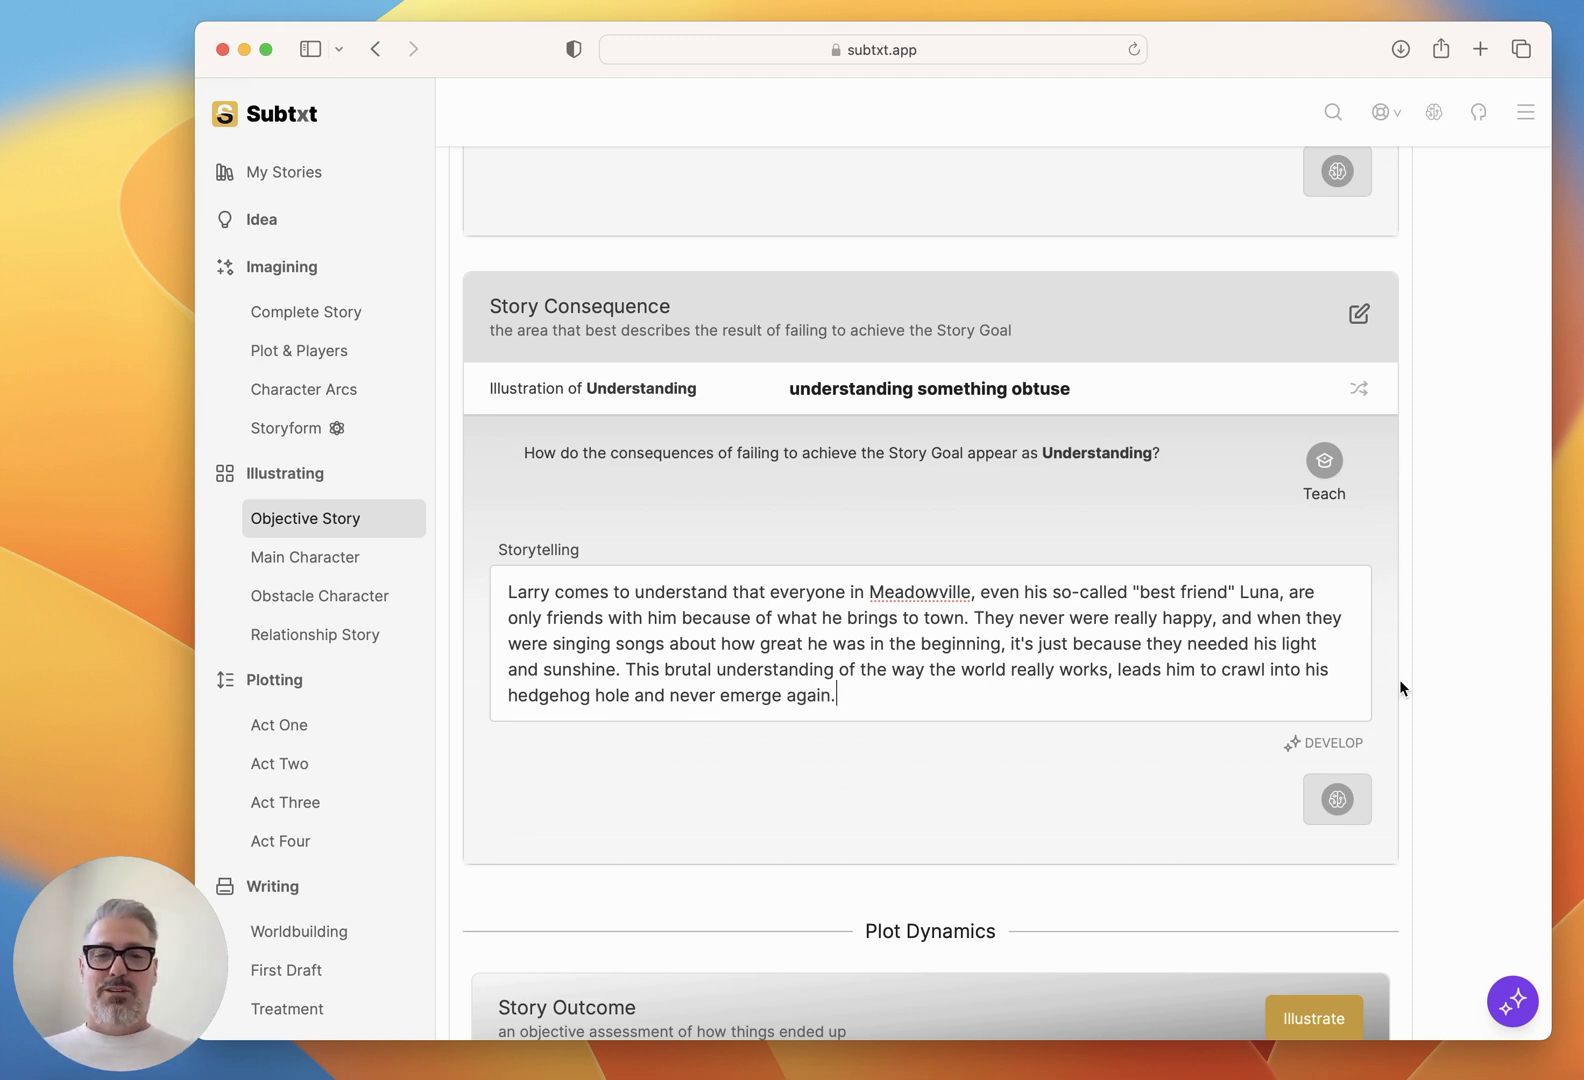
Open the Objective Story Domain illustrated as "mind games" and review its storytelling about Larry, Luna and Zephyr.
{"action": "scroll", "coordinate": [1404, 690], "scroll_direction": "up", "scroll_amount": 20}
{"action": "left_click", "coordinate": [1359, 487]}
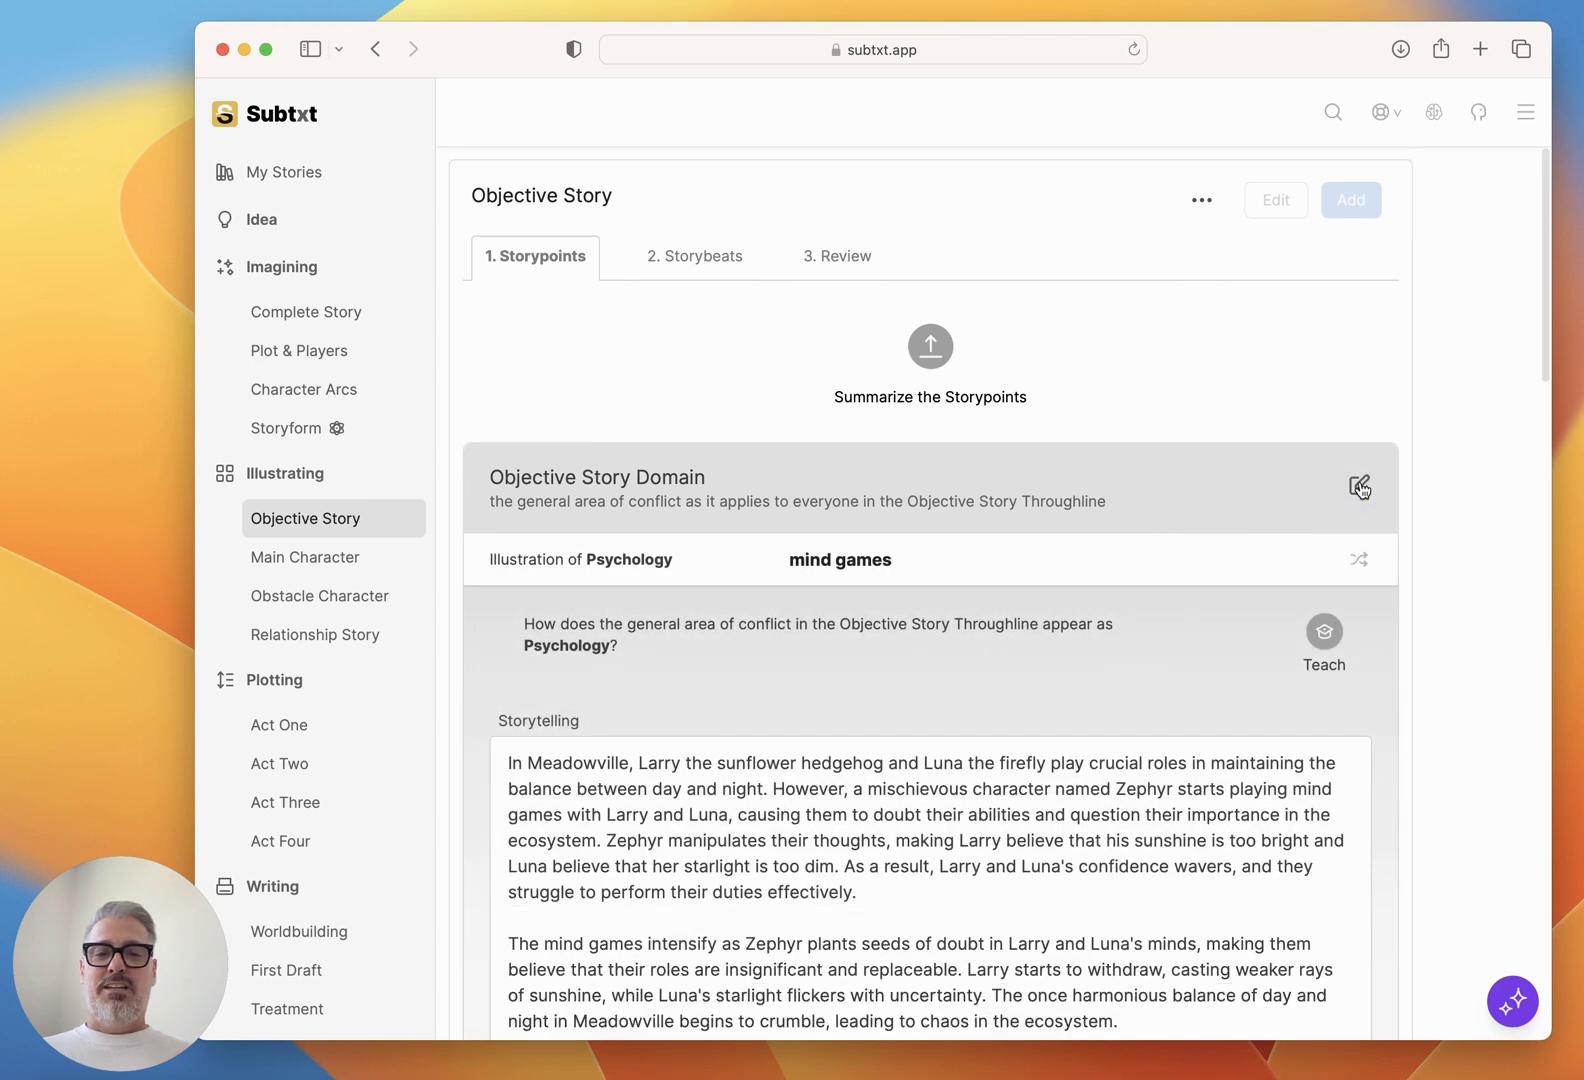
{"action": "scroll", "coordinate": [1138, 645], "scroll_direction": "down", "scroll_amount": 5}
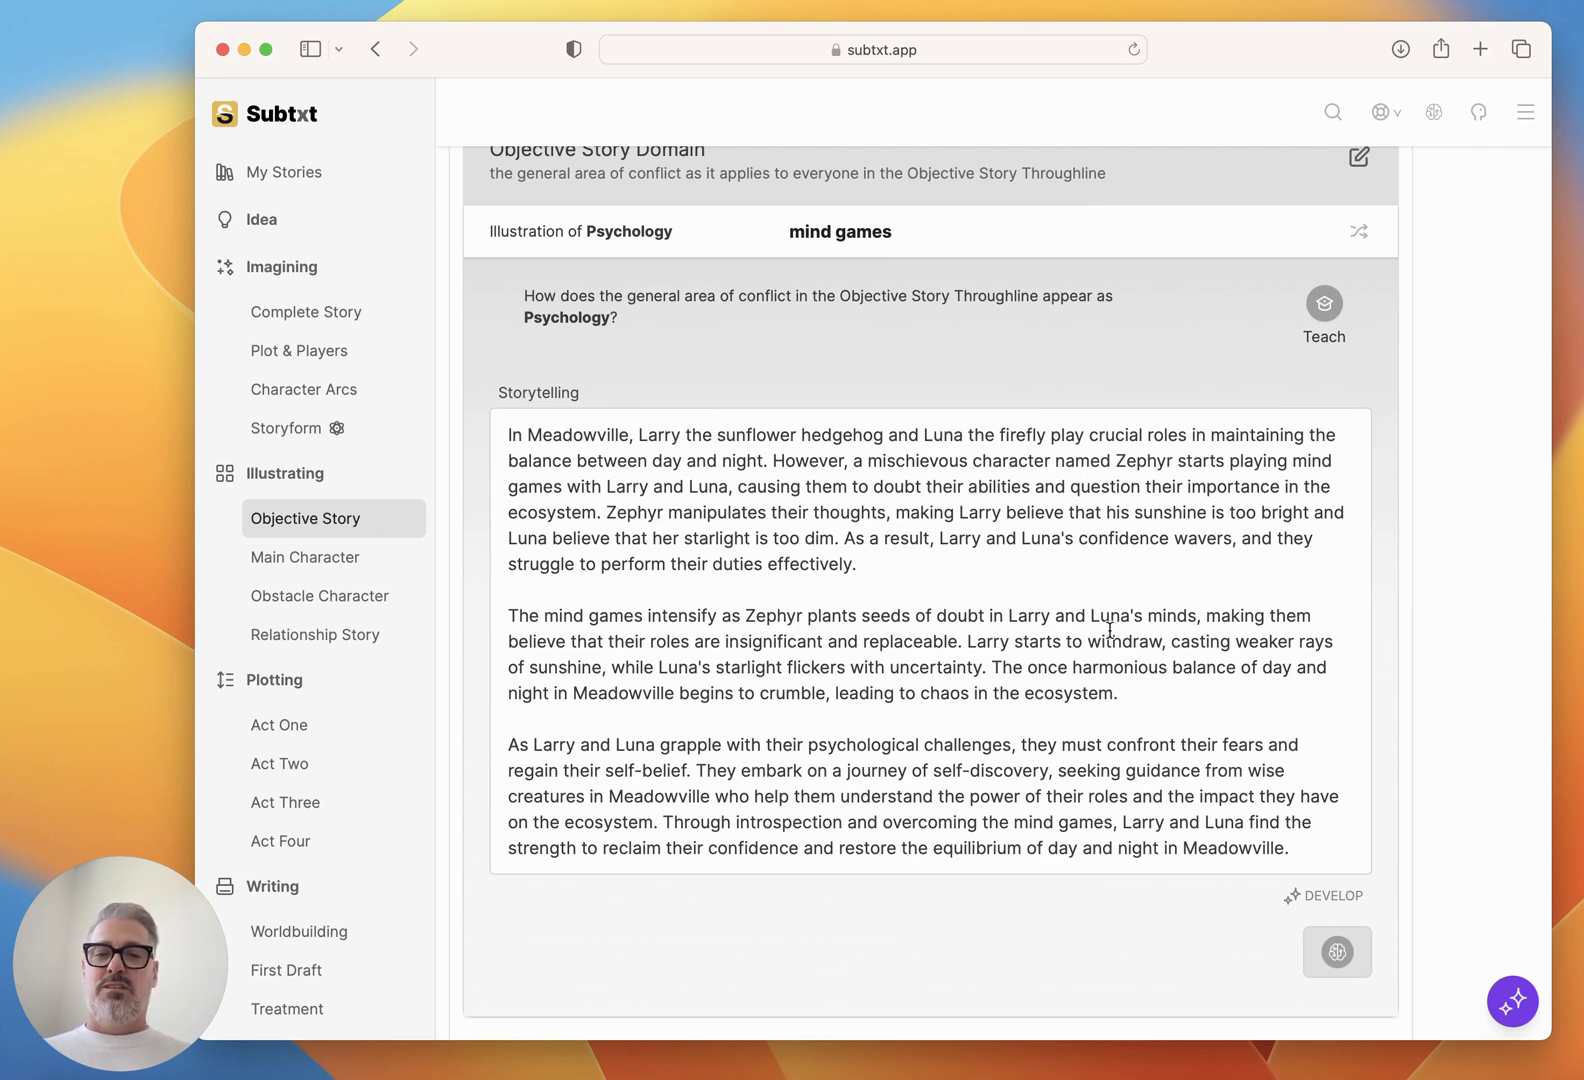
{"action": "scroll", "coordinate": [1110, 630], "scroll_direction": "down", "scroll_amount": 5}
Start a Subtxt Muse request: "can you change Zephyr to be Luna, so that it's Luna who is subvertly playing all these mind games with".
{"action": "left_click", "coordinate": [1290, 598]}
{"action": "type", "text": "can you c"}
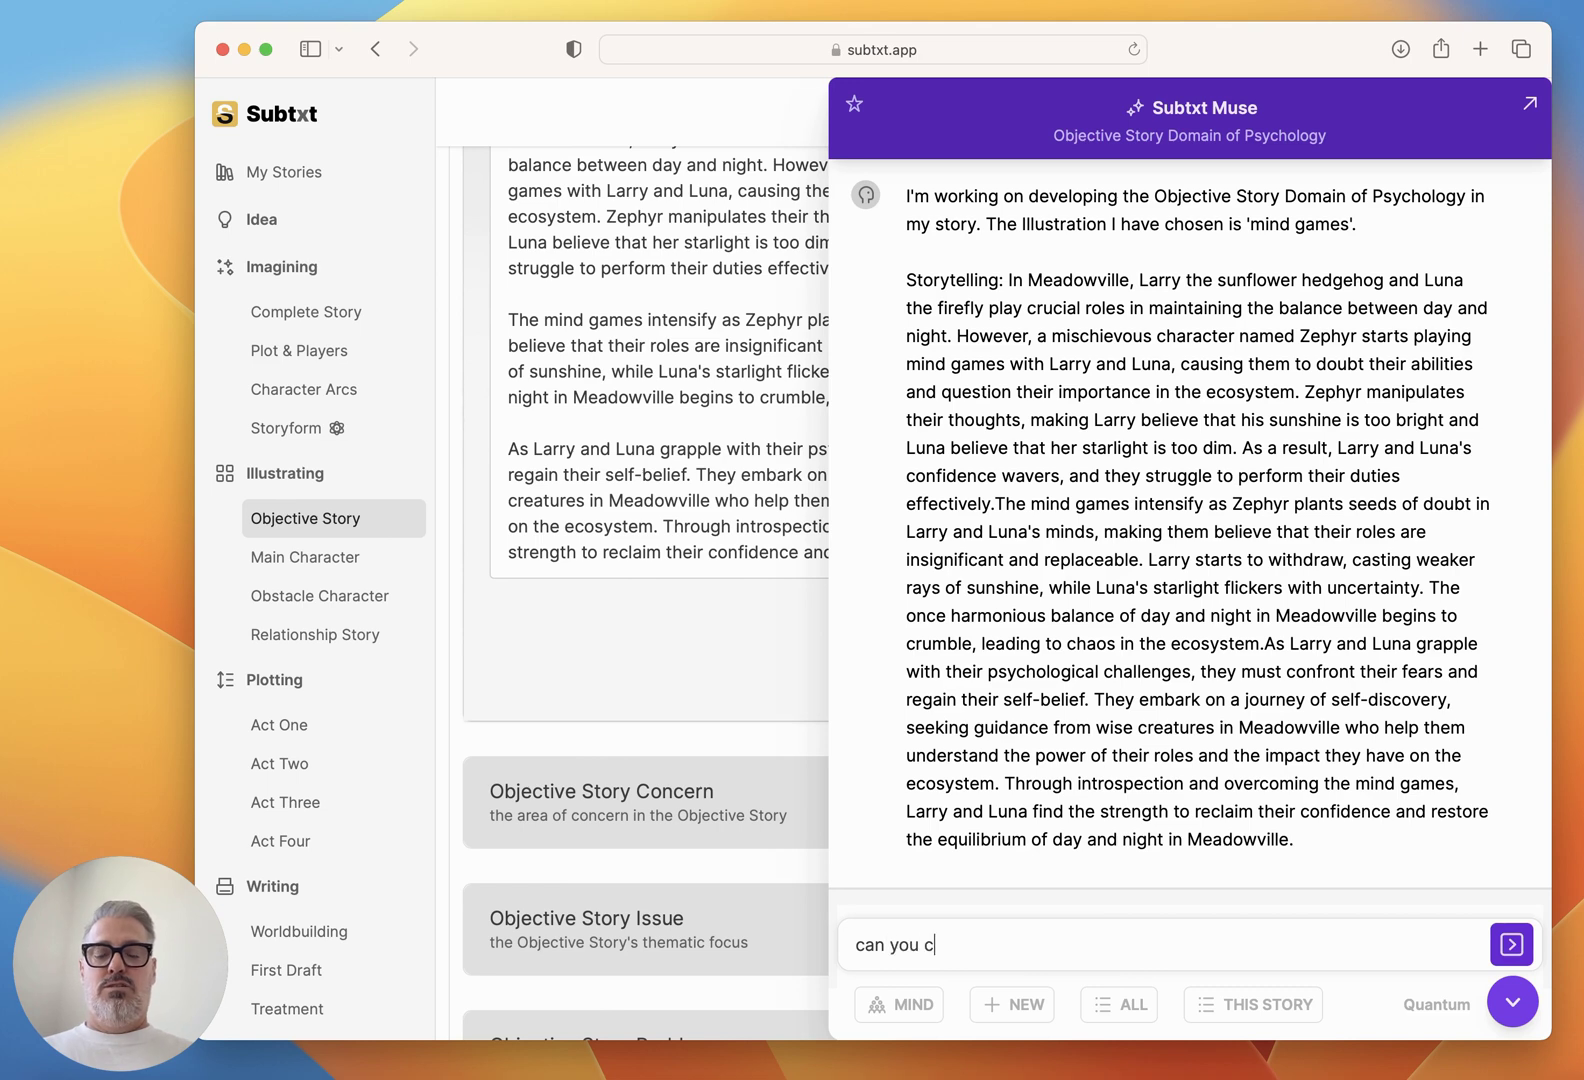
{"action": "type", "text": "hange Zephr"}
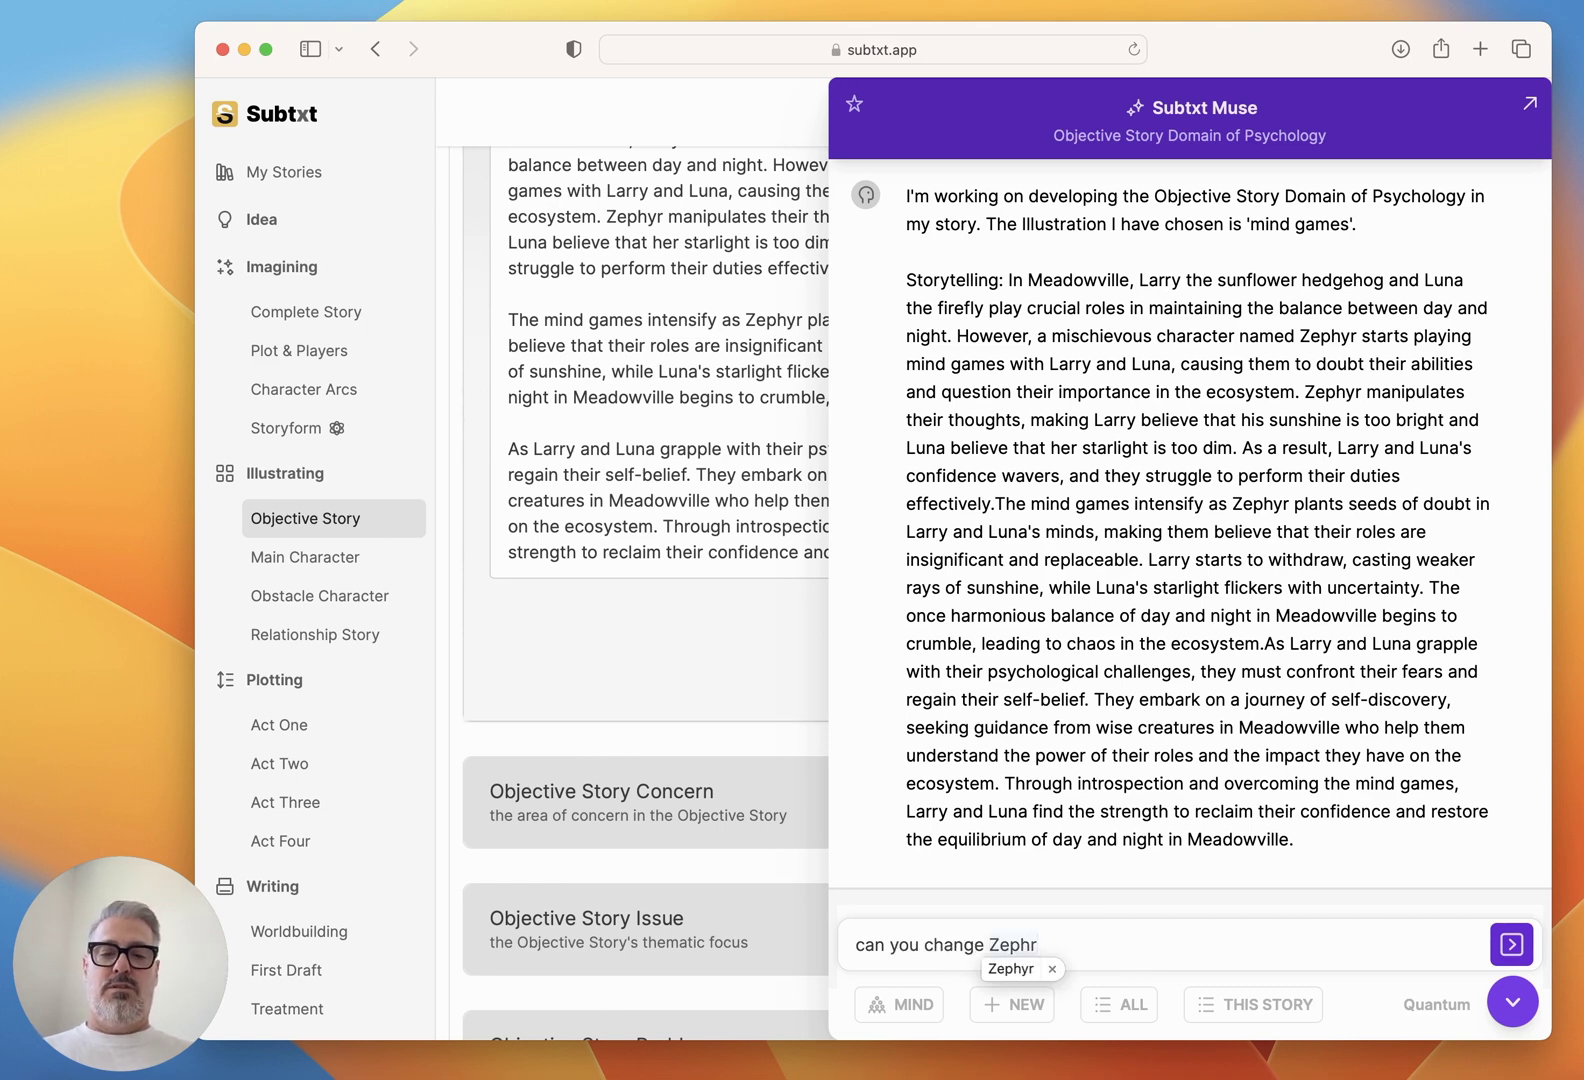
{"action": "key", "text": "BackSpace"}
{"action": "type", "text": "yr to be Luna, so that it's Luna who is "}
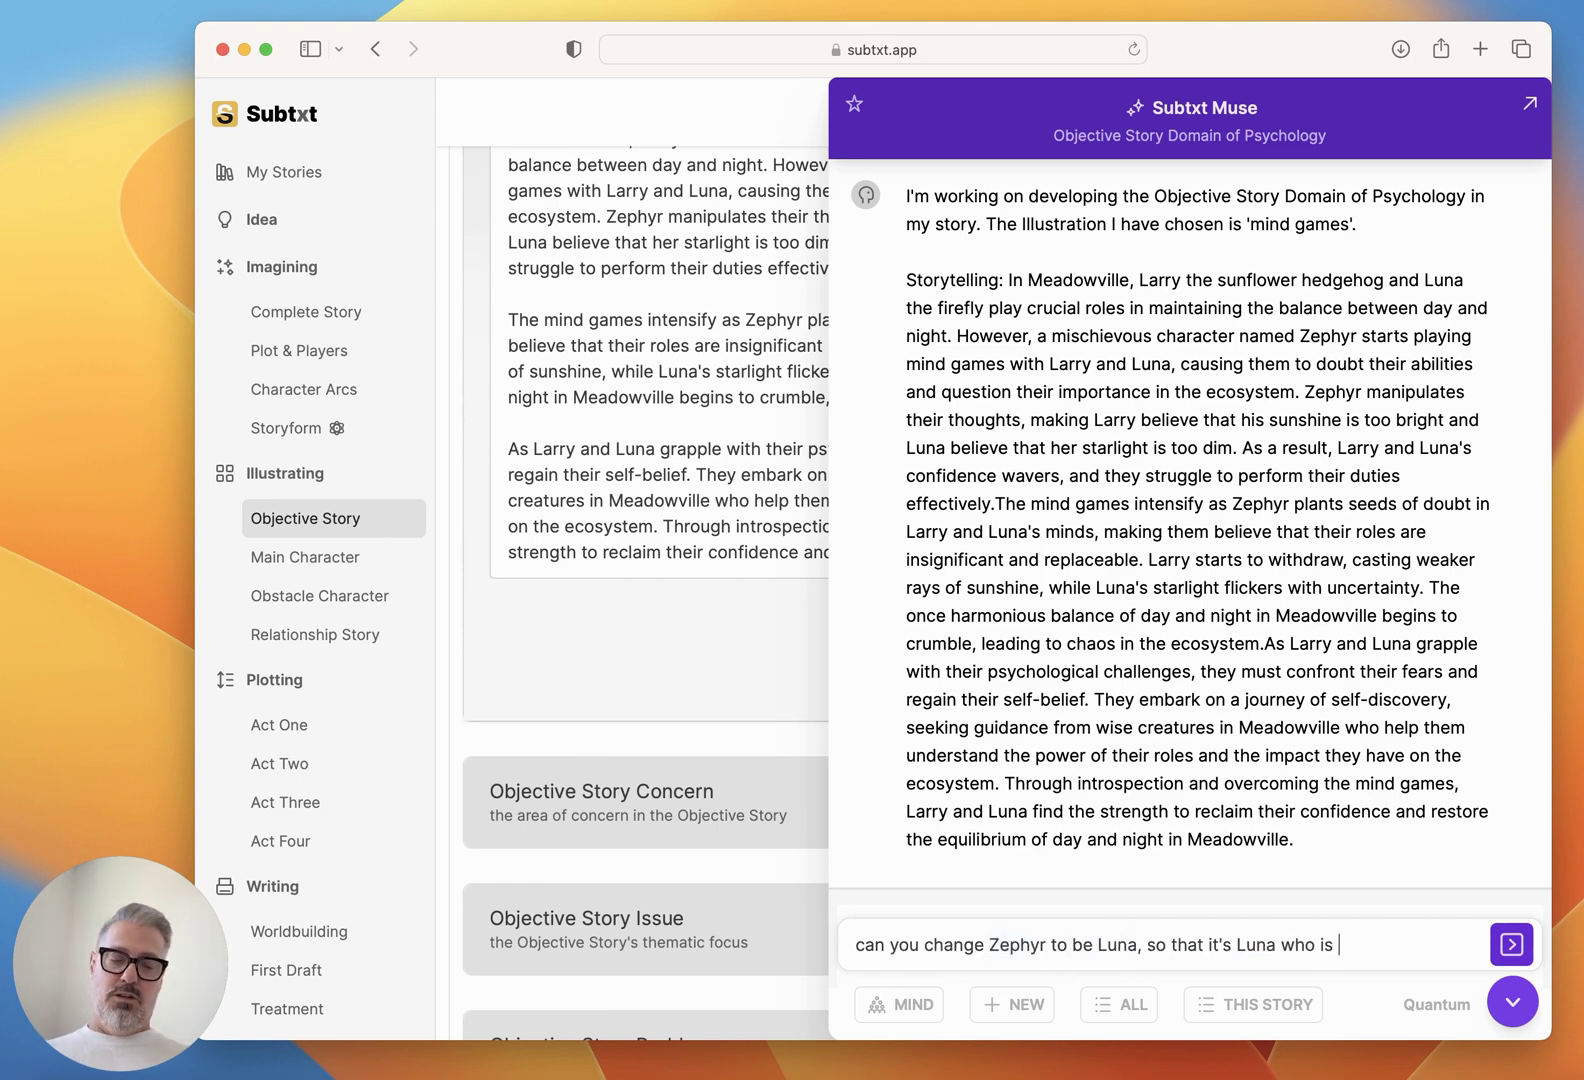
{"action": "type", "text": "subvertly playing "}
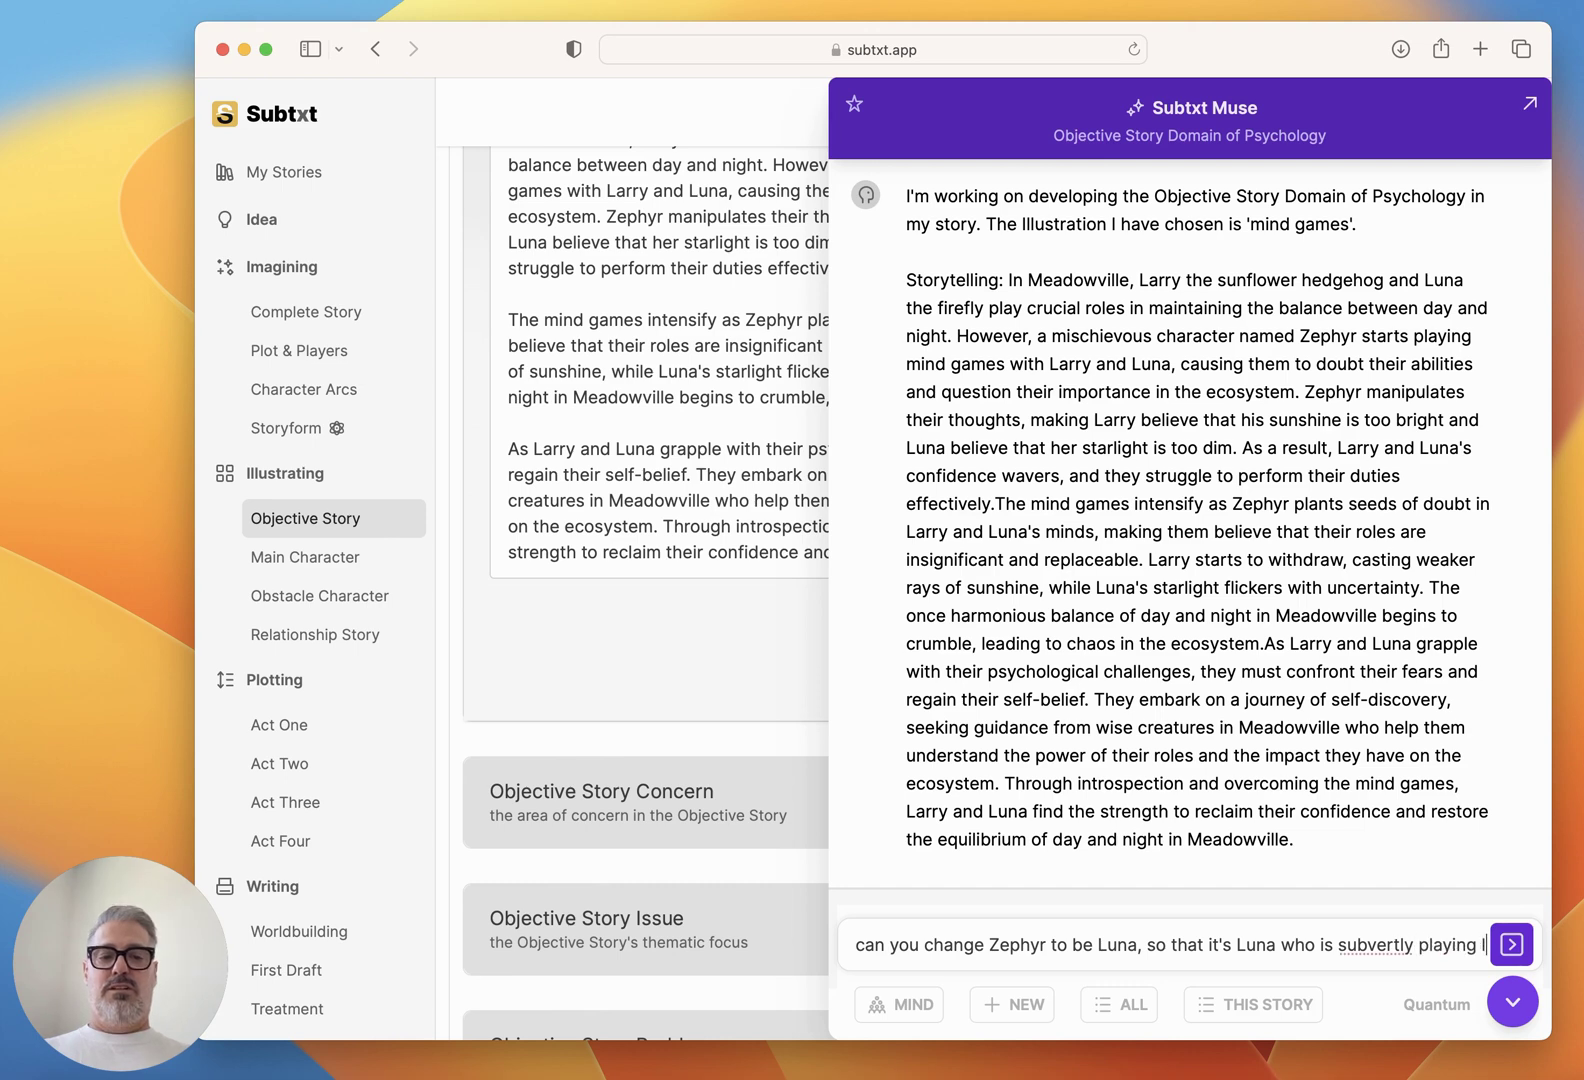
{"action": "type", "text": "all these mind games with "}
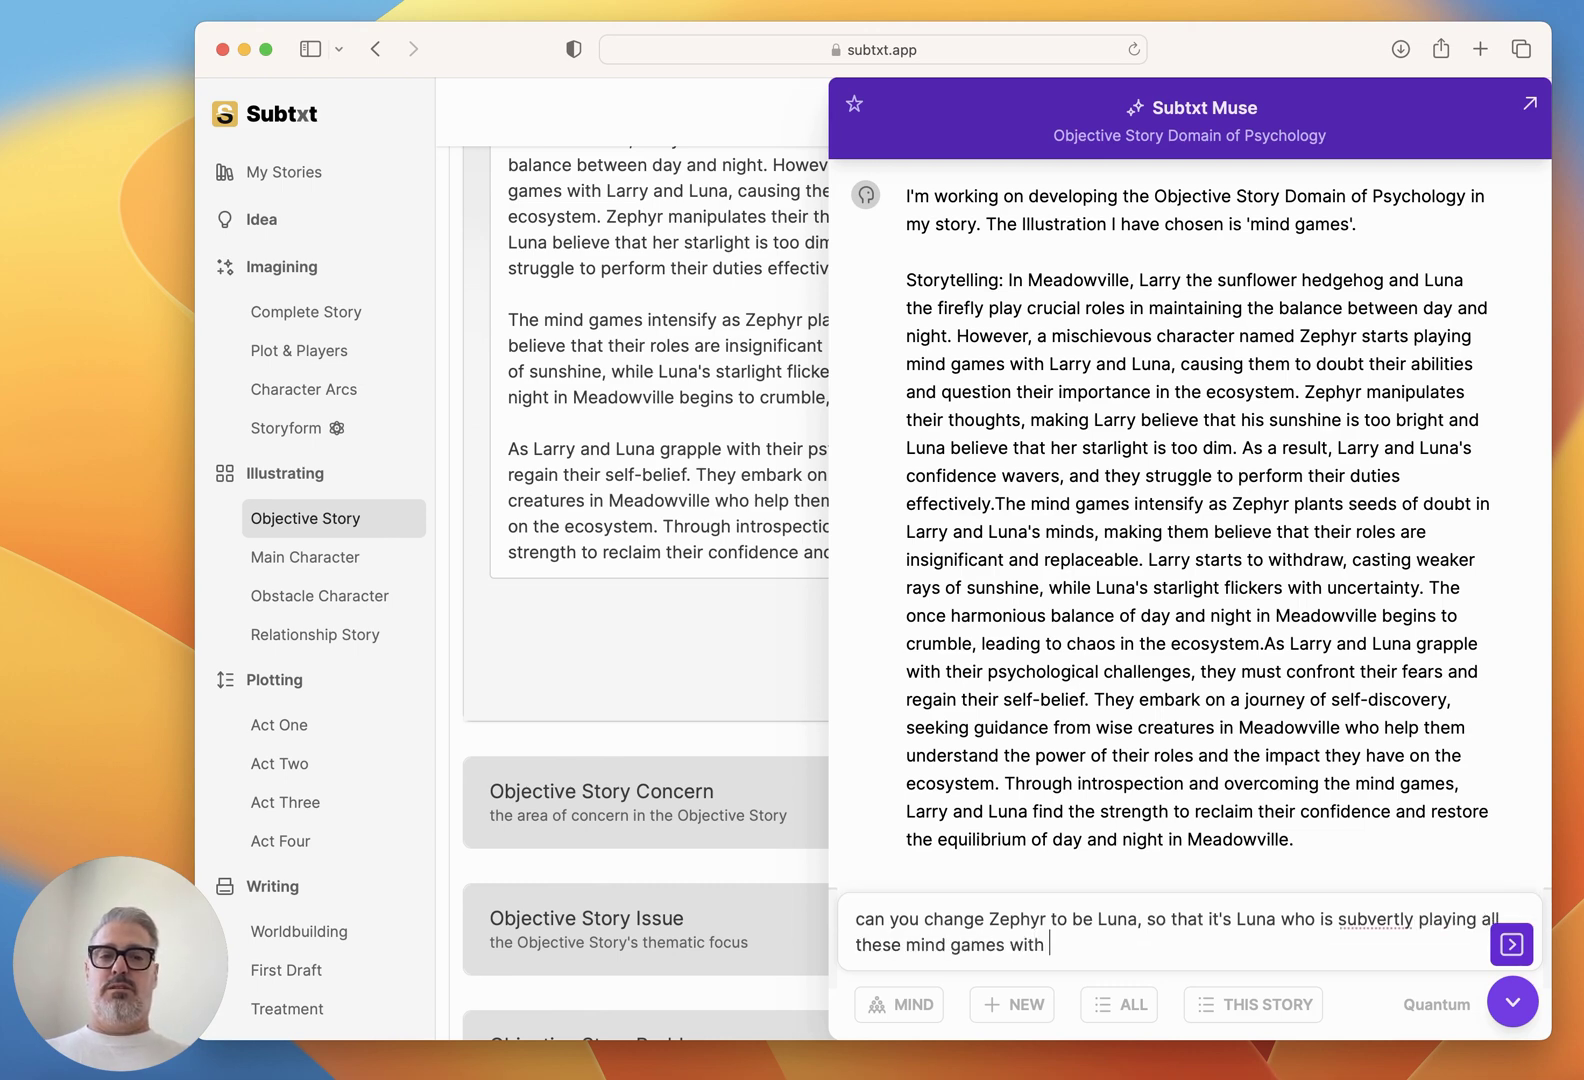
Continue the Muse request with "Larry (because he's the one who has been tasked with keeping Larry happ".
{"action": "type", "text": "Larry (because he's the on"}
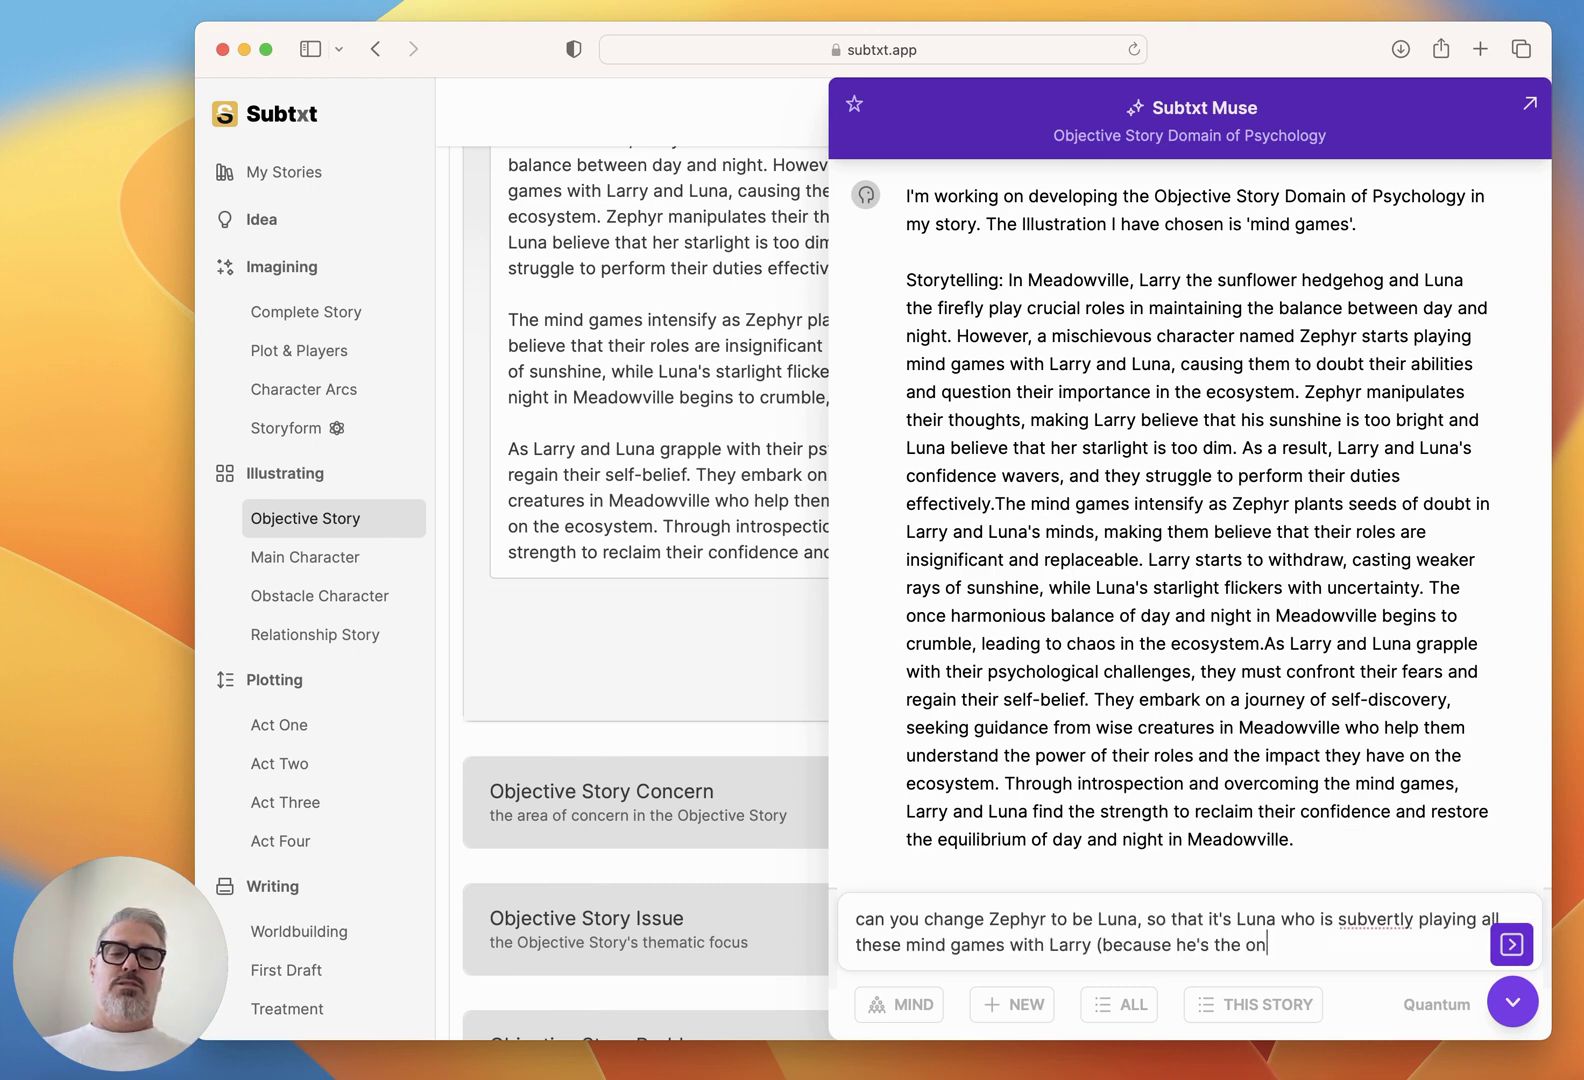
{"action": "type", "text": "e who has been tasked with keeping Larry "}
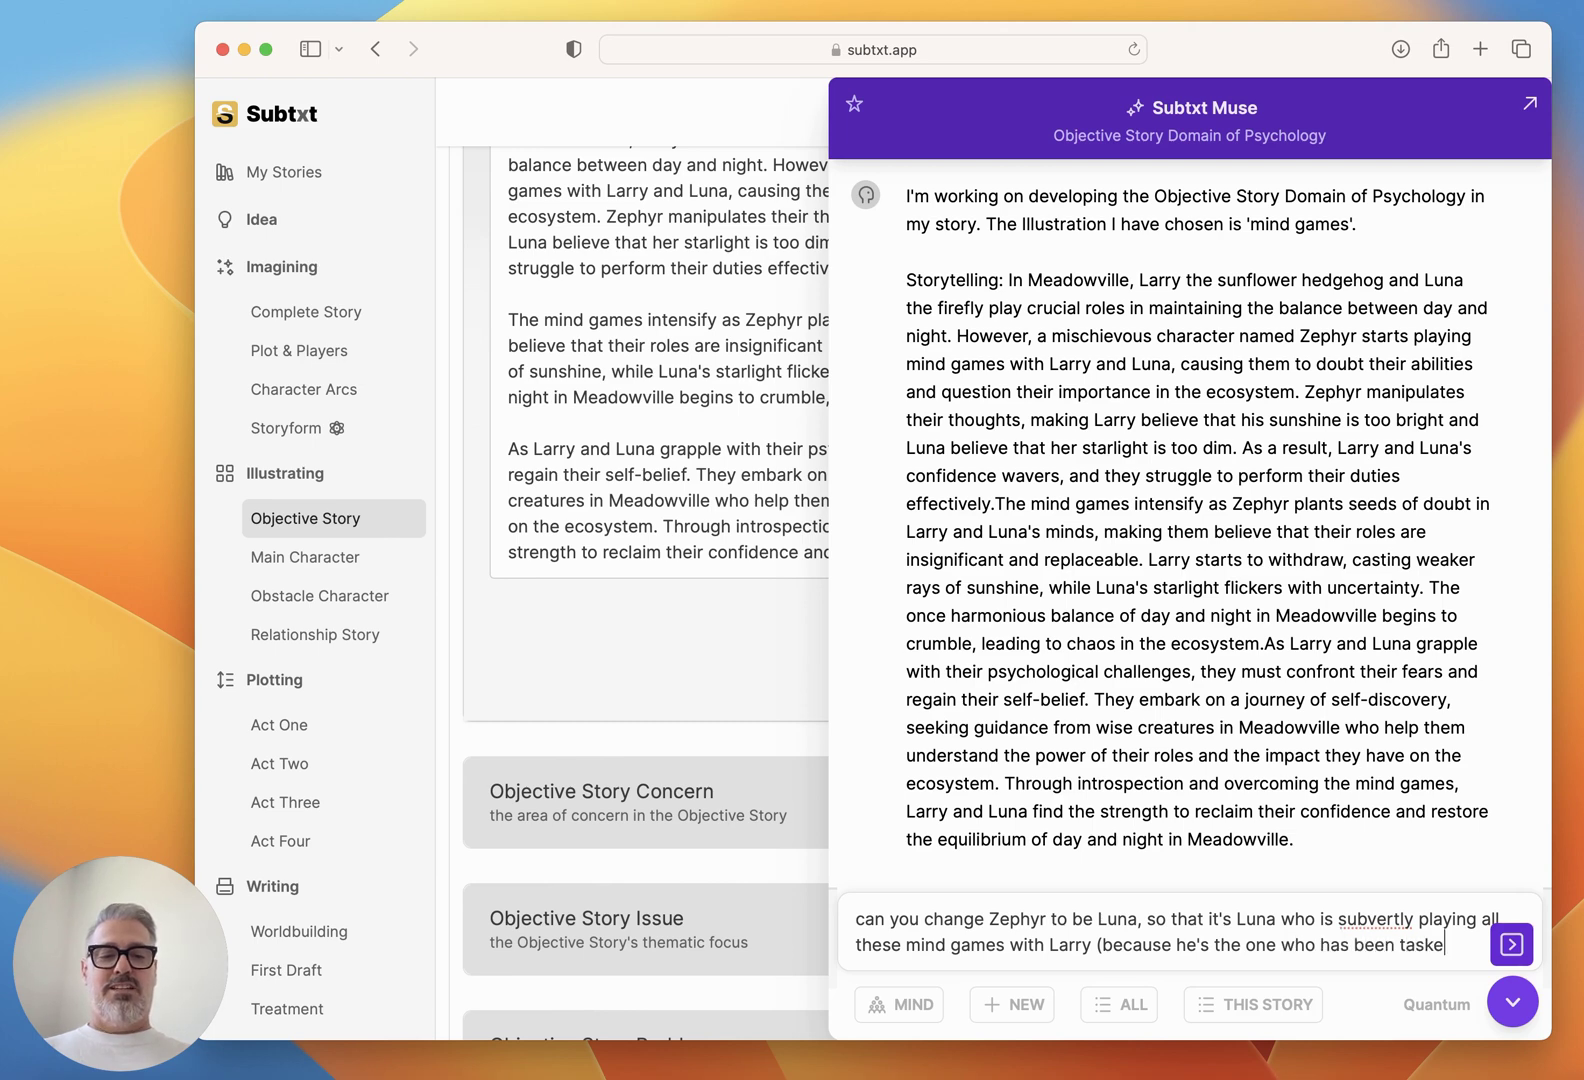
{"action": "type", "text": "happ"}
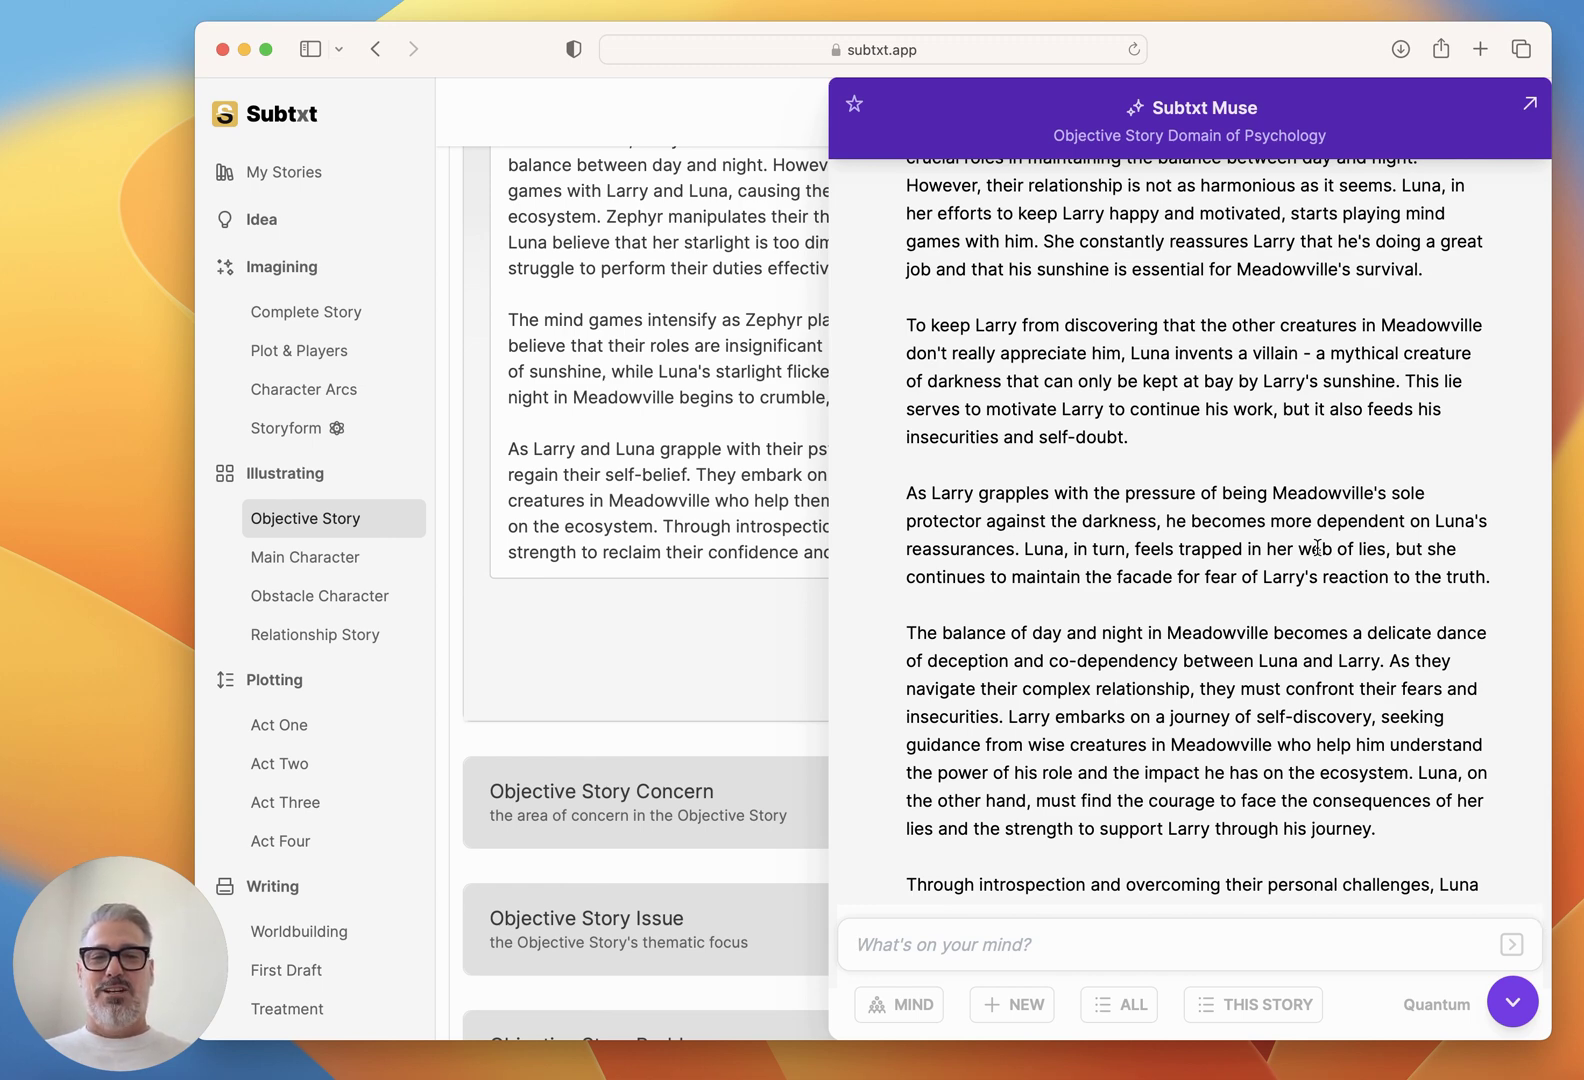
Replace the Objective Story Domain storytelling with Muse's full reply about the co-dependent relationship between Luna and Larry.
{"action": "scroll", "coordinate": [1318, 548], "scroll_direction": "down", "scroll_amount": 1}
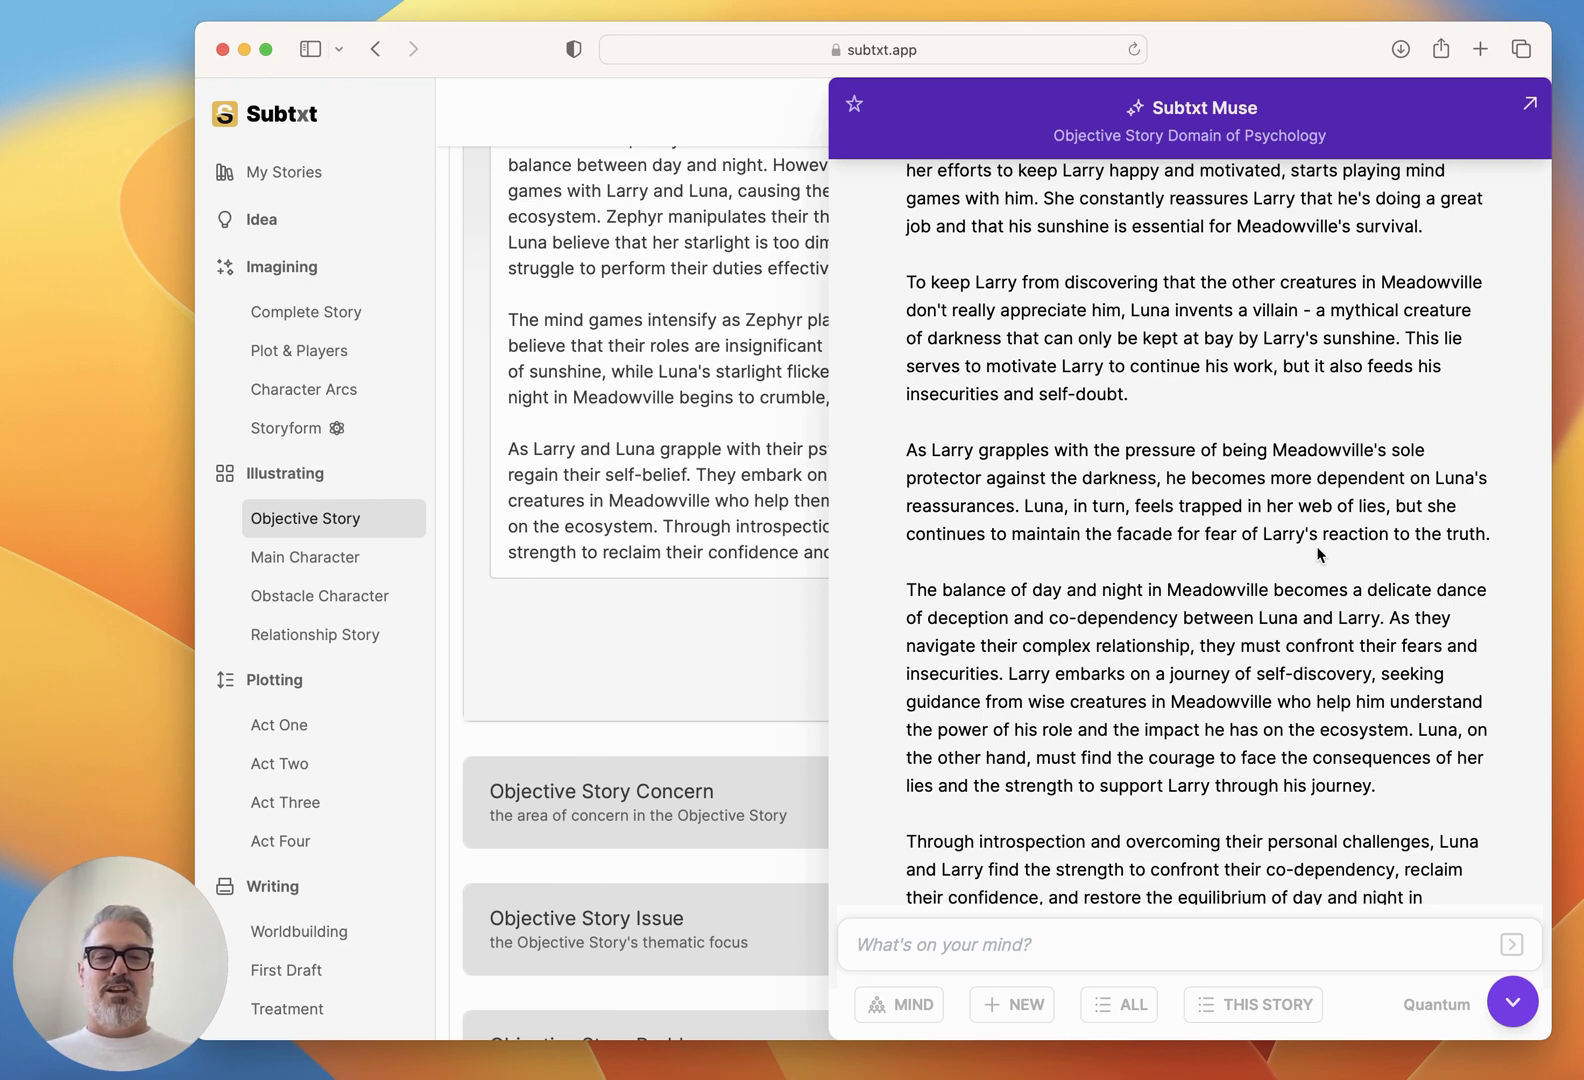
{"action": "scroll", "coordinate": [1384, 692], "scroll_direction": "down", "scroll_amount": 2}
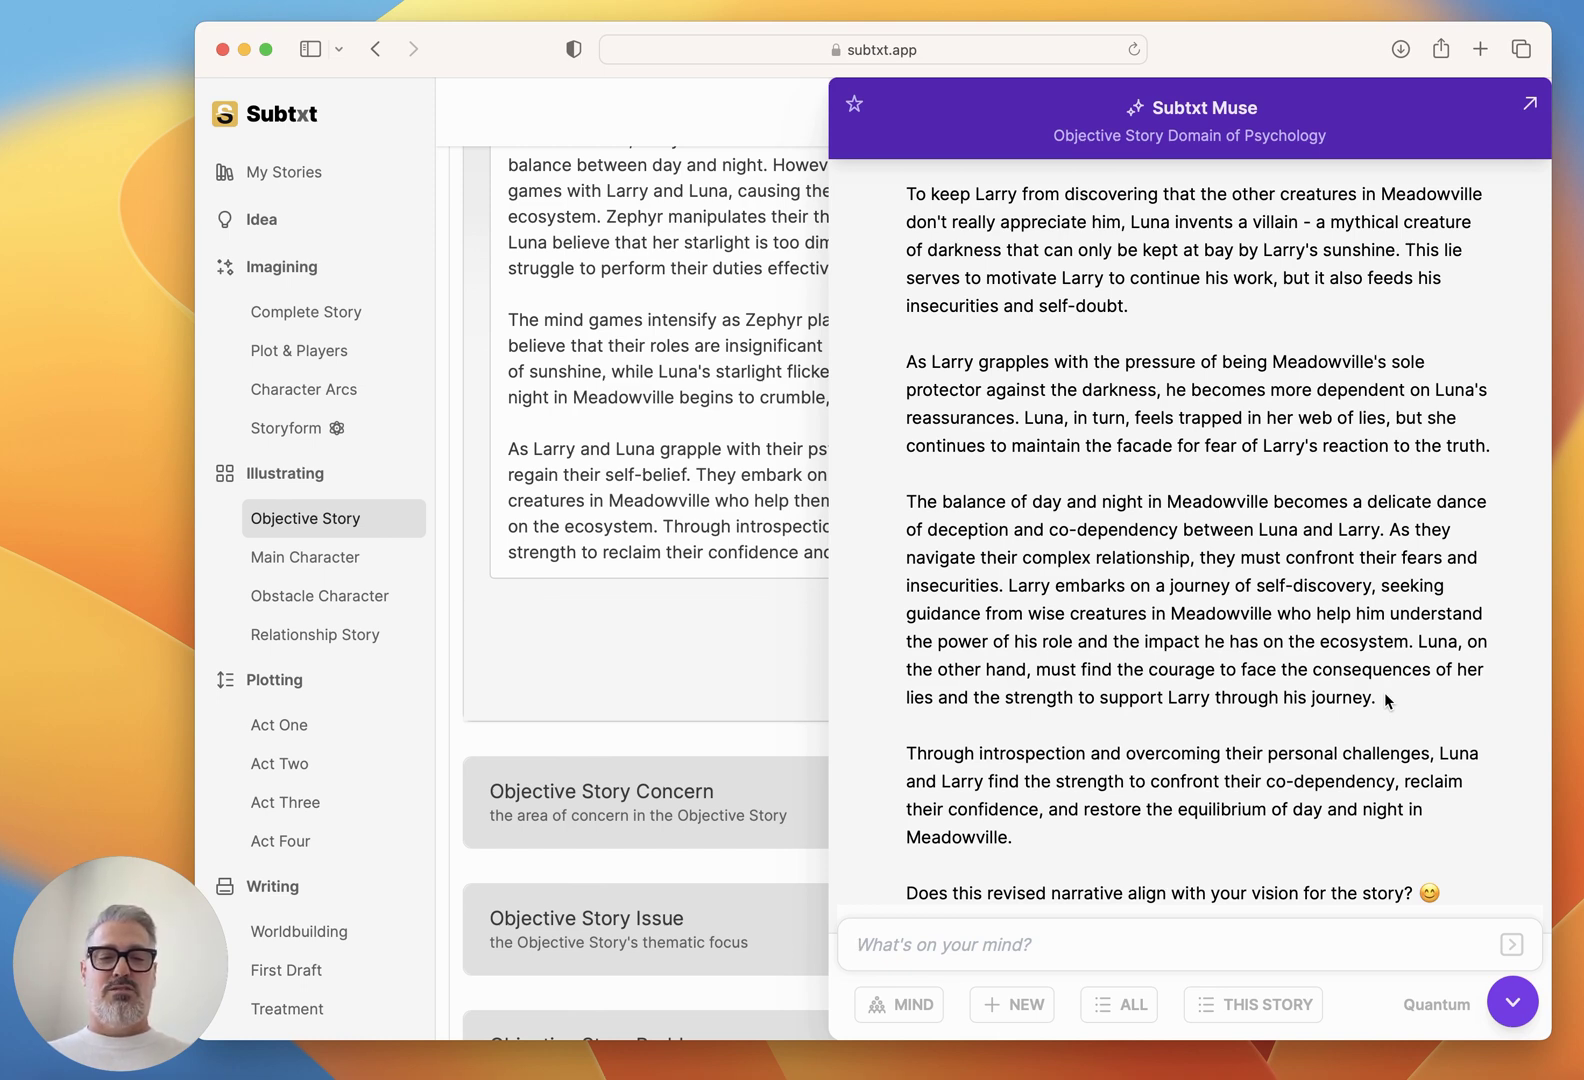
{"action": "left_click_drag", "start_coordinate": [1379, 697], "coordinate": [1012, 580]}
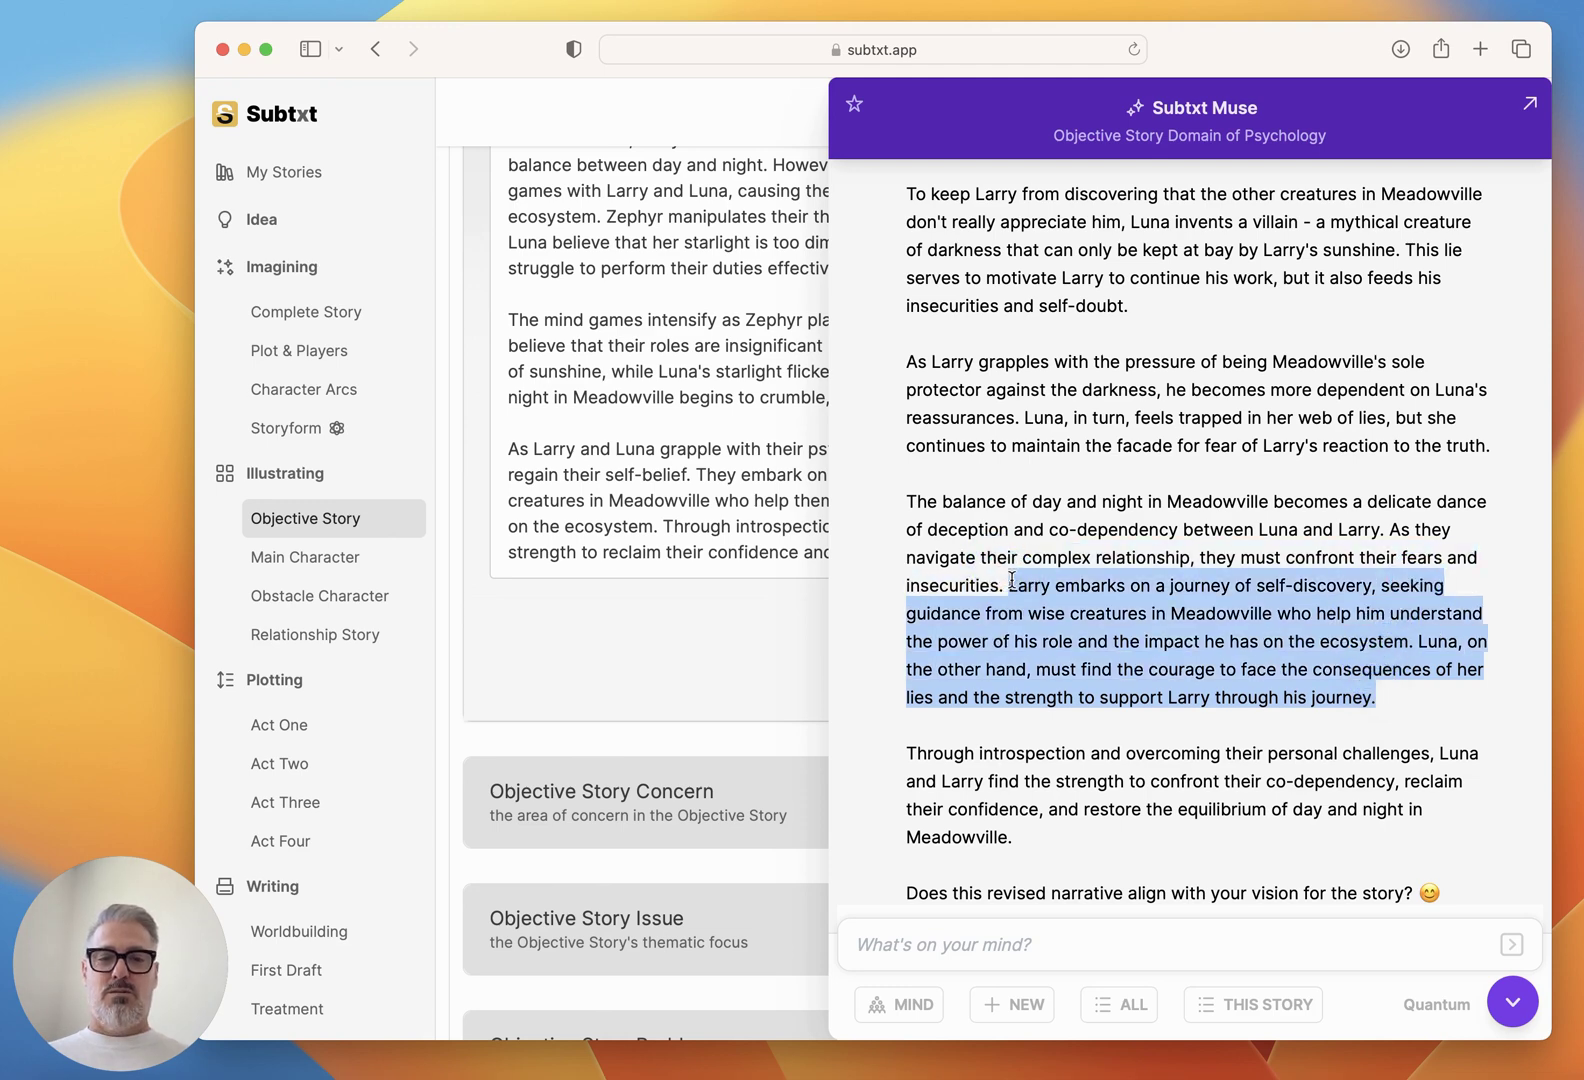
{"action": "scroll", "coordinate": [1367, 800], "scroll_direction": "down", "scroll_amount": 2}
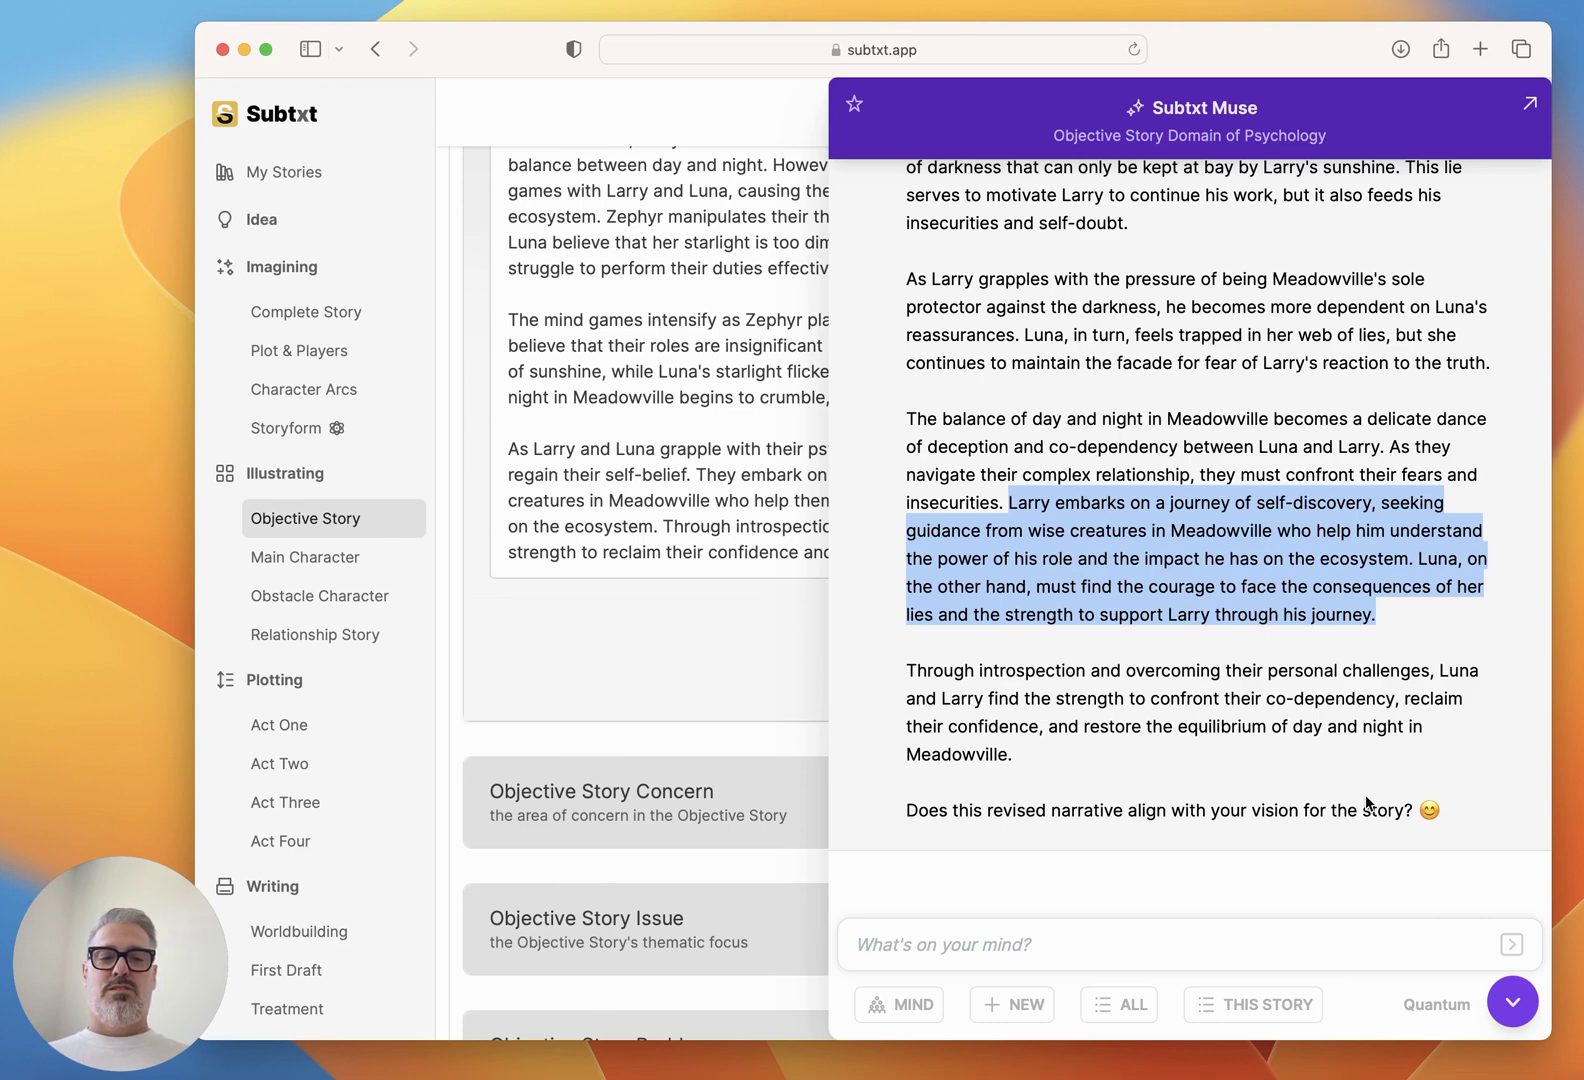
{"action": "scroll", "coordinate": [1283, 648], "scroll_direction": "up", "scroll_amount": 6}
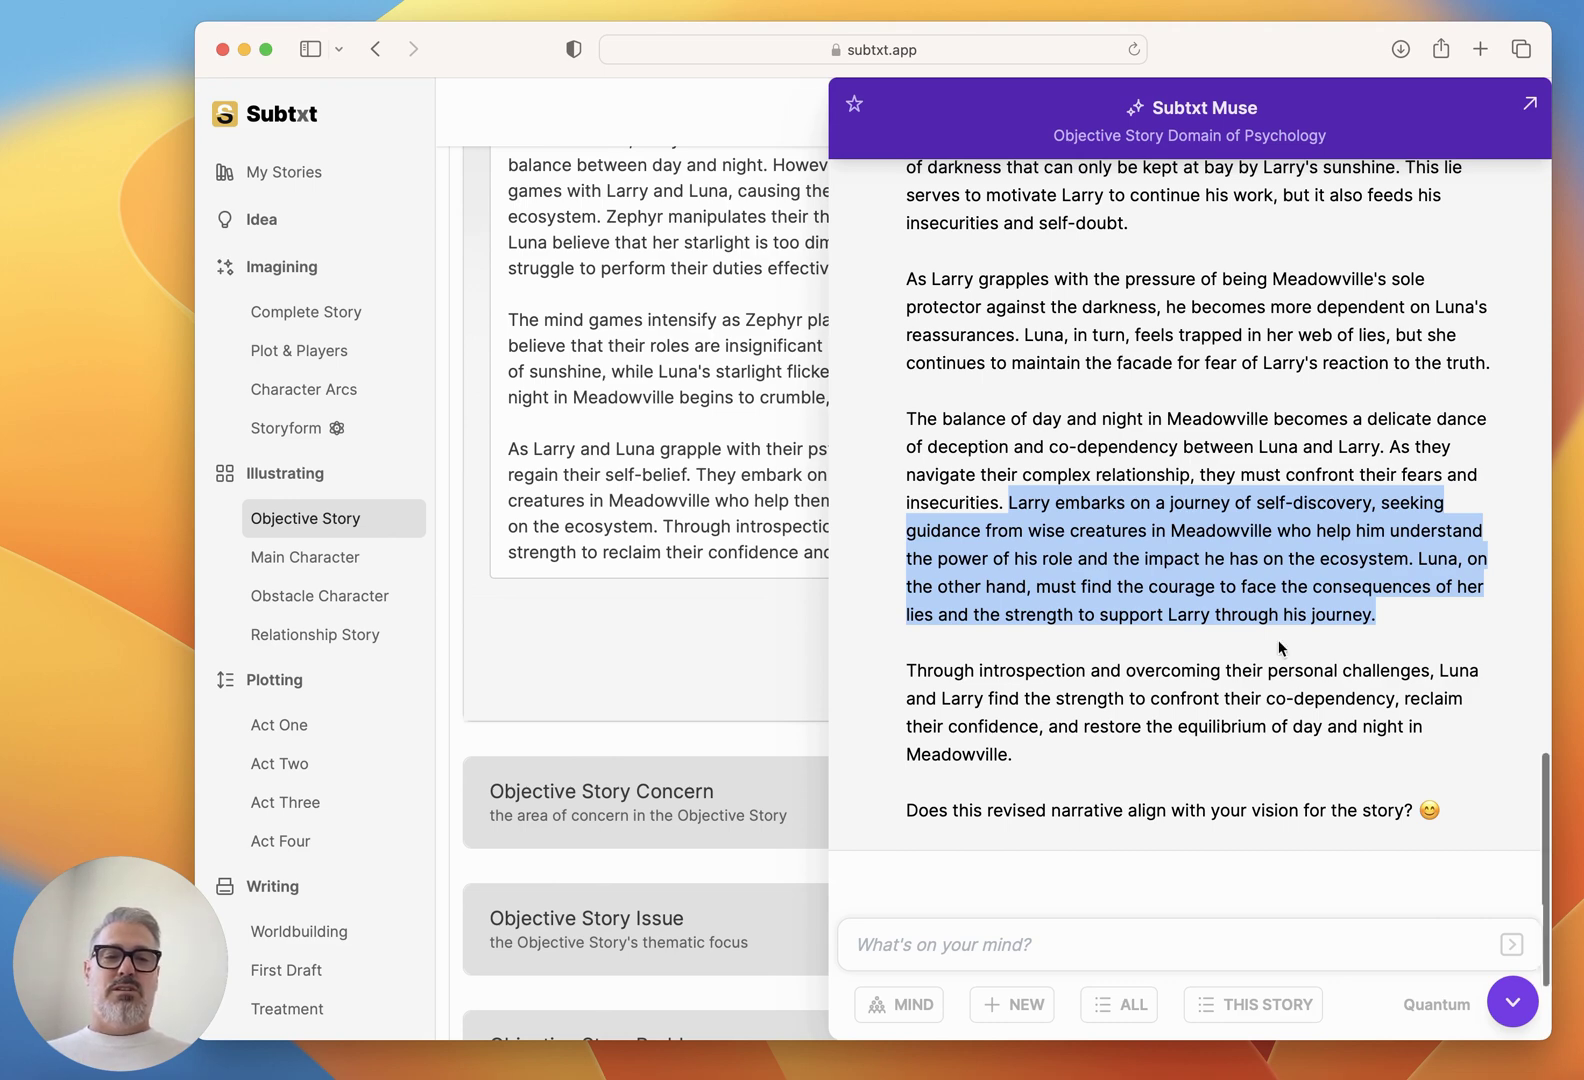
{"action": "scroll", "coordinate": [1207, 529], "scroll_direction": "up", "scroll_amount": 7}
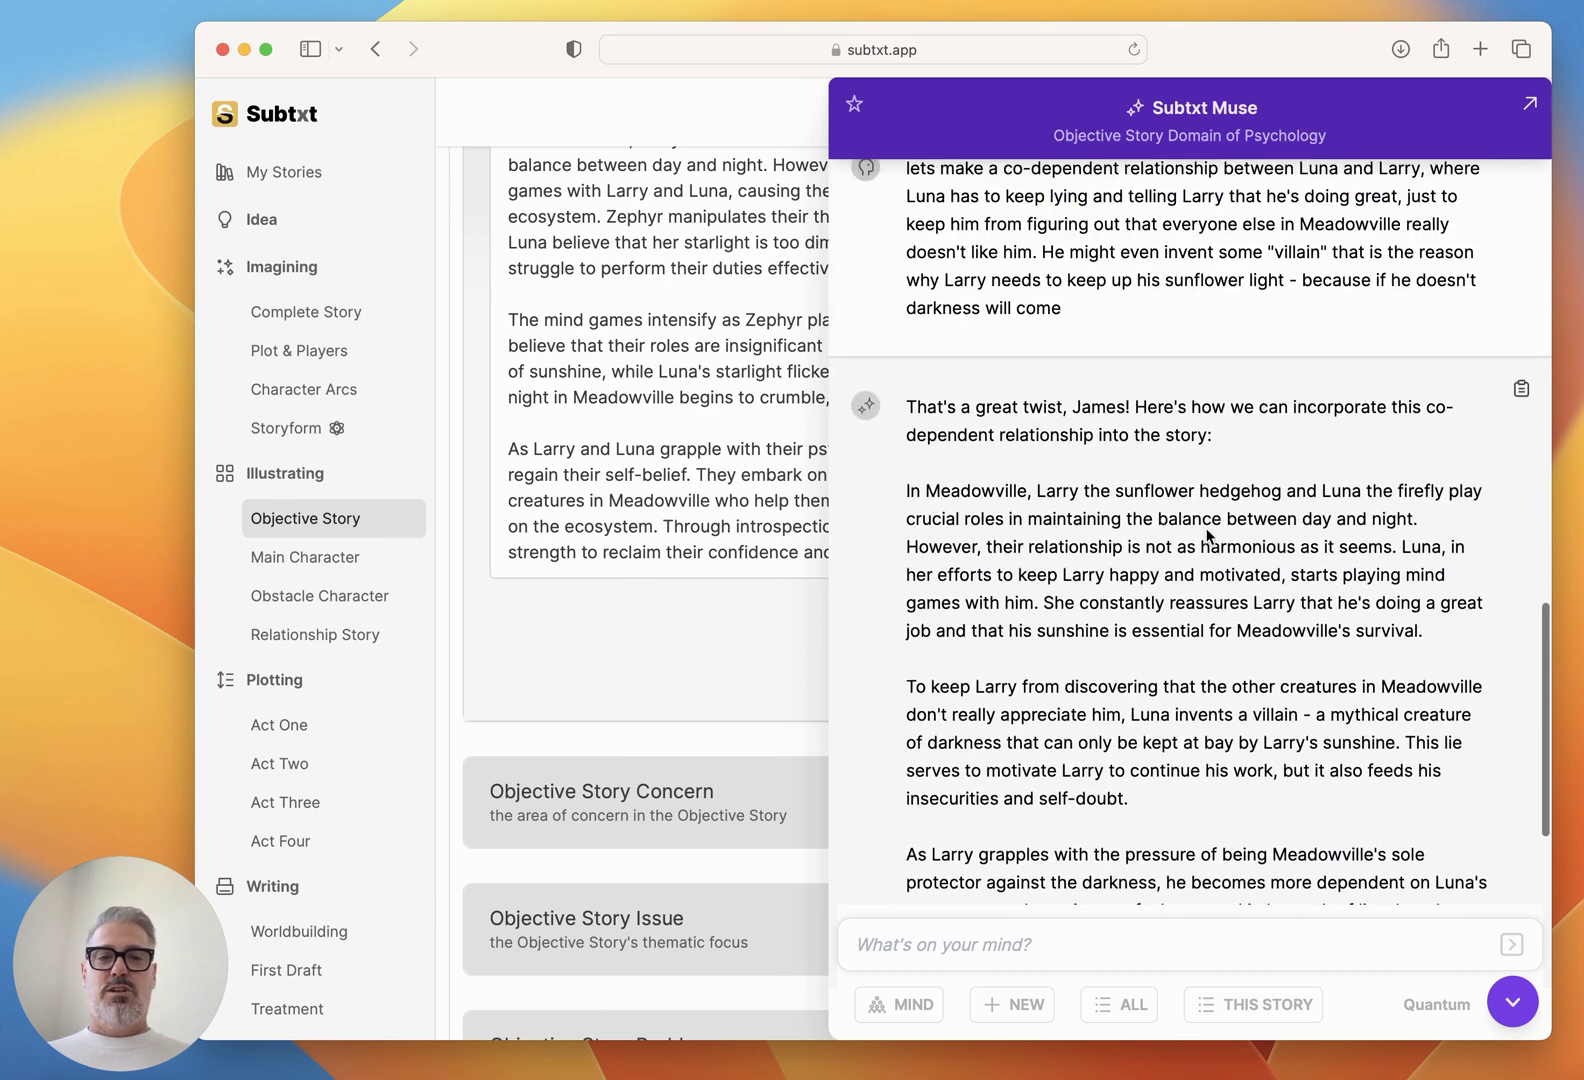
{"action": "left_click", "coordinate": [1513, 1012]}
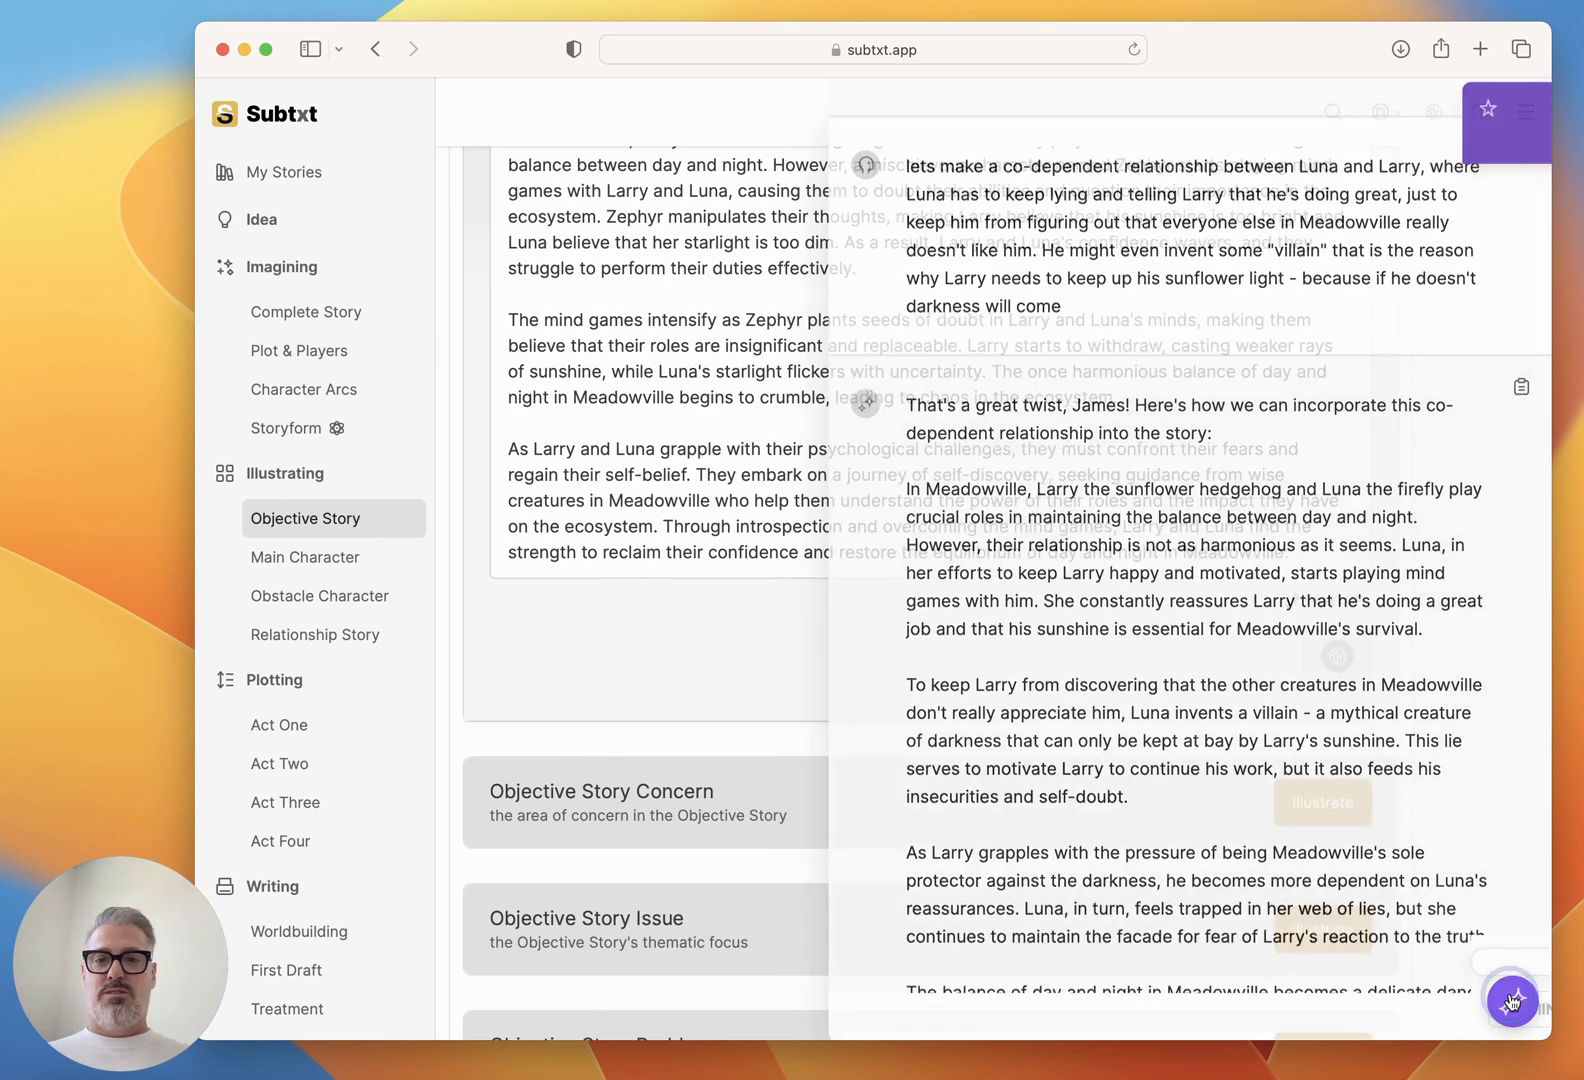
{"action": "scroll", "coordinate": [884, 601], "scroll_direction": "up", "scroll_amount": 8}
{"action": "left_click", "coordinate": [845, 643]}
{"action": "key", "text": "super+a"}
{"action": "type", "text": "That's a great twist, James! Here's how we can incorporate this co-dependent relationship into the story:  In Meadowville, Larry the sunflower hedgehog and Luna the firefly play crucial roles in maintaining the balance between day and night. However, their relationship is not as harmonious as it seems. Luna, in her efforts to keep Larry happy and motivated, starts playing mind games with him. She constantly reassures Larry that he's doing a great job and that his sunshine is essential for Meadowville's survival.  To keep Larry from discovering that the other creatures in Meadowville don't really appreciate him, Luna invents a villain - a mythical creature of darkness that can only be kept at bay by Larry's sunshine. This lie serves to motivate Larry to continue his work, but it also feeds his insecurities and self-doubt.  As Larry grapples with the pressure of being Meadowville's sole protector against the darkness, he becomes more dependent on Luna's reassurances. Luna, in turn, feels trapped in her web of lies, but she continues to maintain the facade for fear of Larry's reaction to the truth.  The balance of day and night in Meadowville becomes a delicate dance of deception and co-dependency between Luna and Larry. As they navigate their complex relationship, they must confront their fears and insecurities. Larry embarks on a journey of self-discovery, seeking guidance from wise creatures in Meadowville who help him understand the power of his role and the impact he has on the ecosystem. Luna, on the other hand, must find the courage to face the consequences of her lies and the strength to support Larry through his journey.  Through introspection and overcoming their personal challenges, Luna and Larry find the strength to confront their co-dependency, reclaim their confidence, and restore the equilibrium of day and night in Meadowville.  Does this revised narrative align with your vision for the story? 😊"}
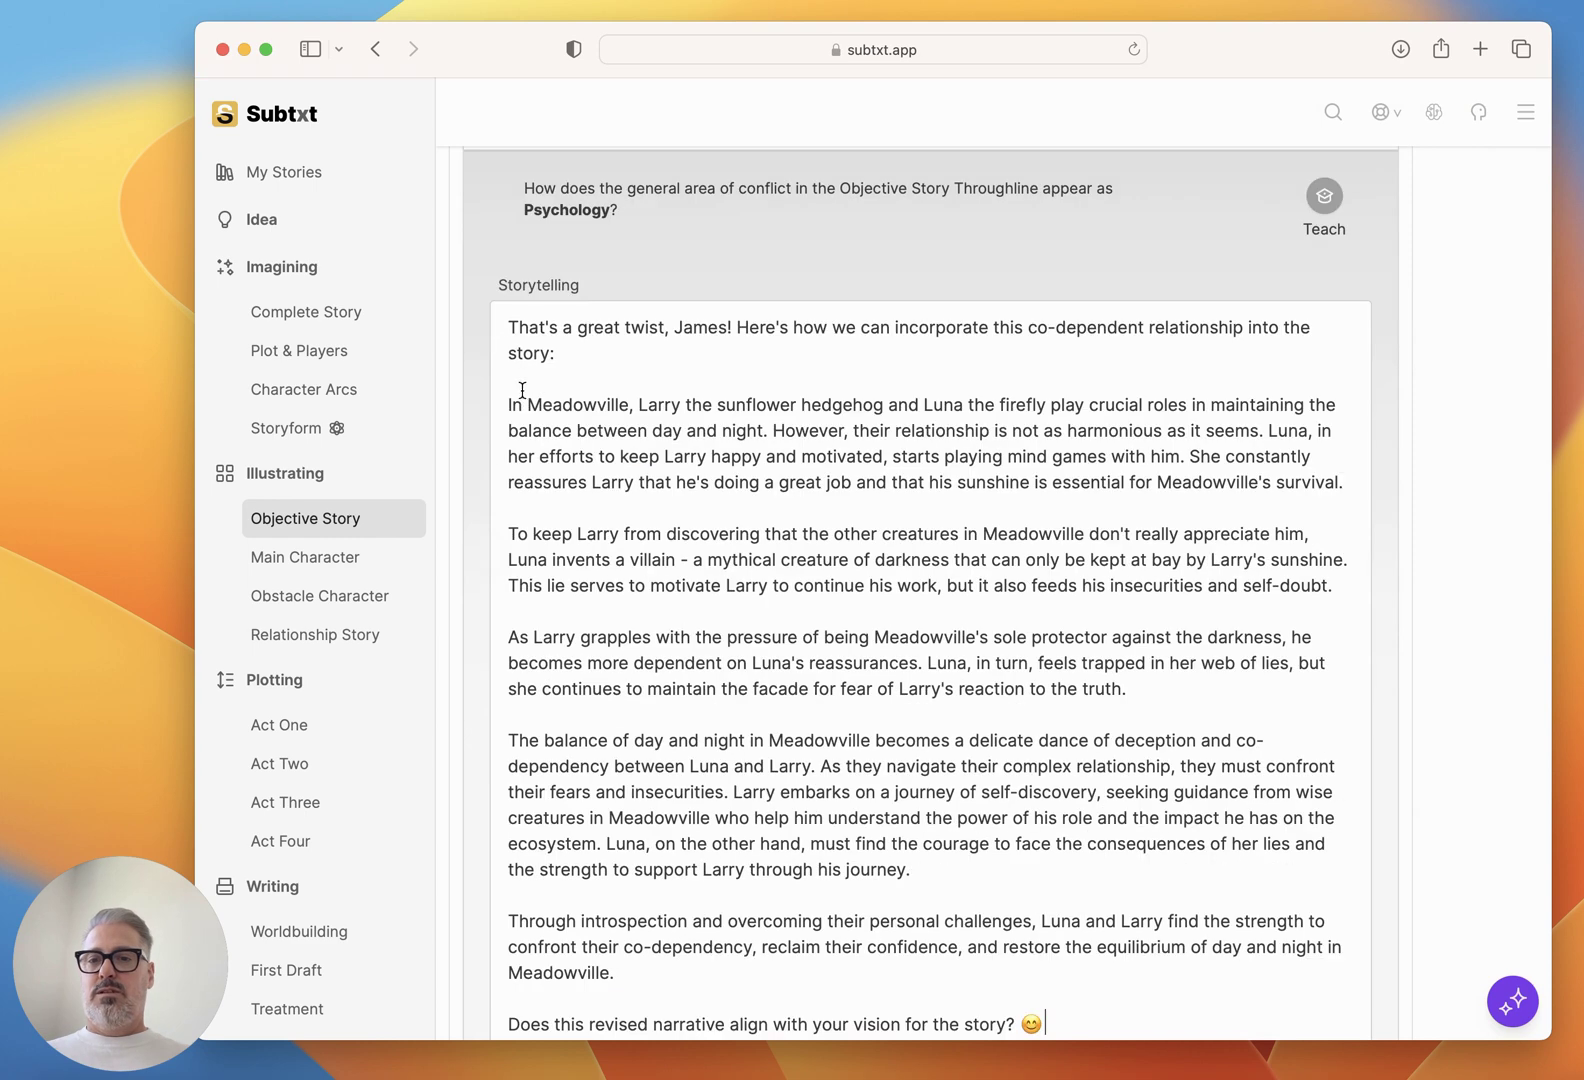
Delete Muse's introductory remark and the blank line above "In Meadowville" from the storytelling.
{"action": "triple_click", "coordinate": [523, 311]}
{"action": "key", "text": "BackSpace"}
{"action": "key", "text": "Down"}
{"action": "key", "text": "BackSpace"}
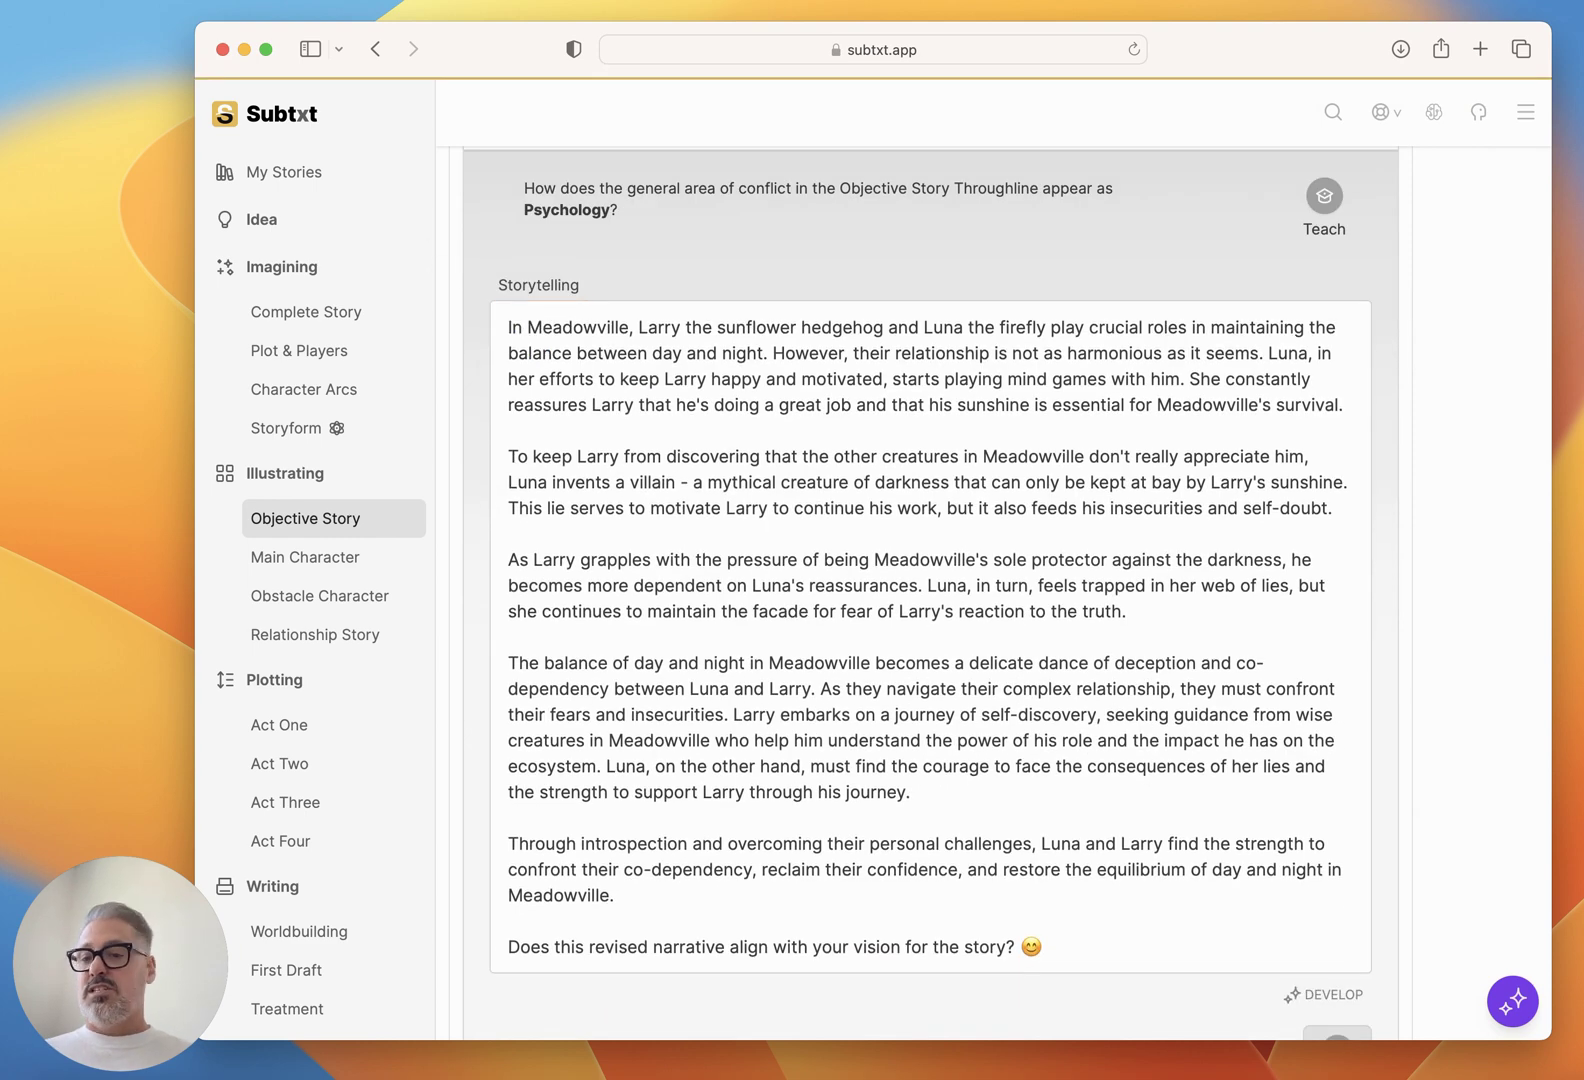
Delete the end of the storytelling from "Larry embarks on a journey of self-discovery" through Muse's closing question.
{"action": "left_click", "coordinate": [1071, 943]}
{"action": "left_click_drag", "start_coordinate": [1071, 943], "coordinate": [728, 716]}
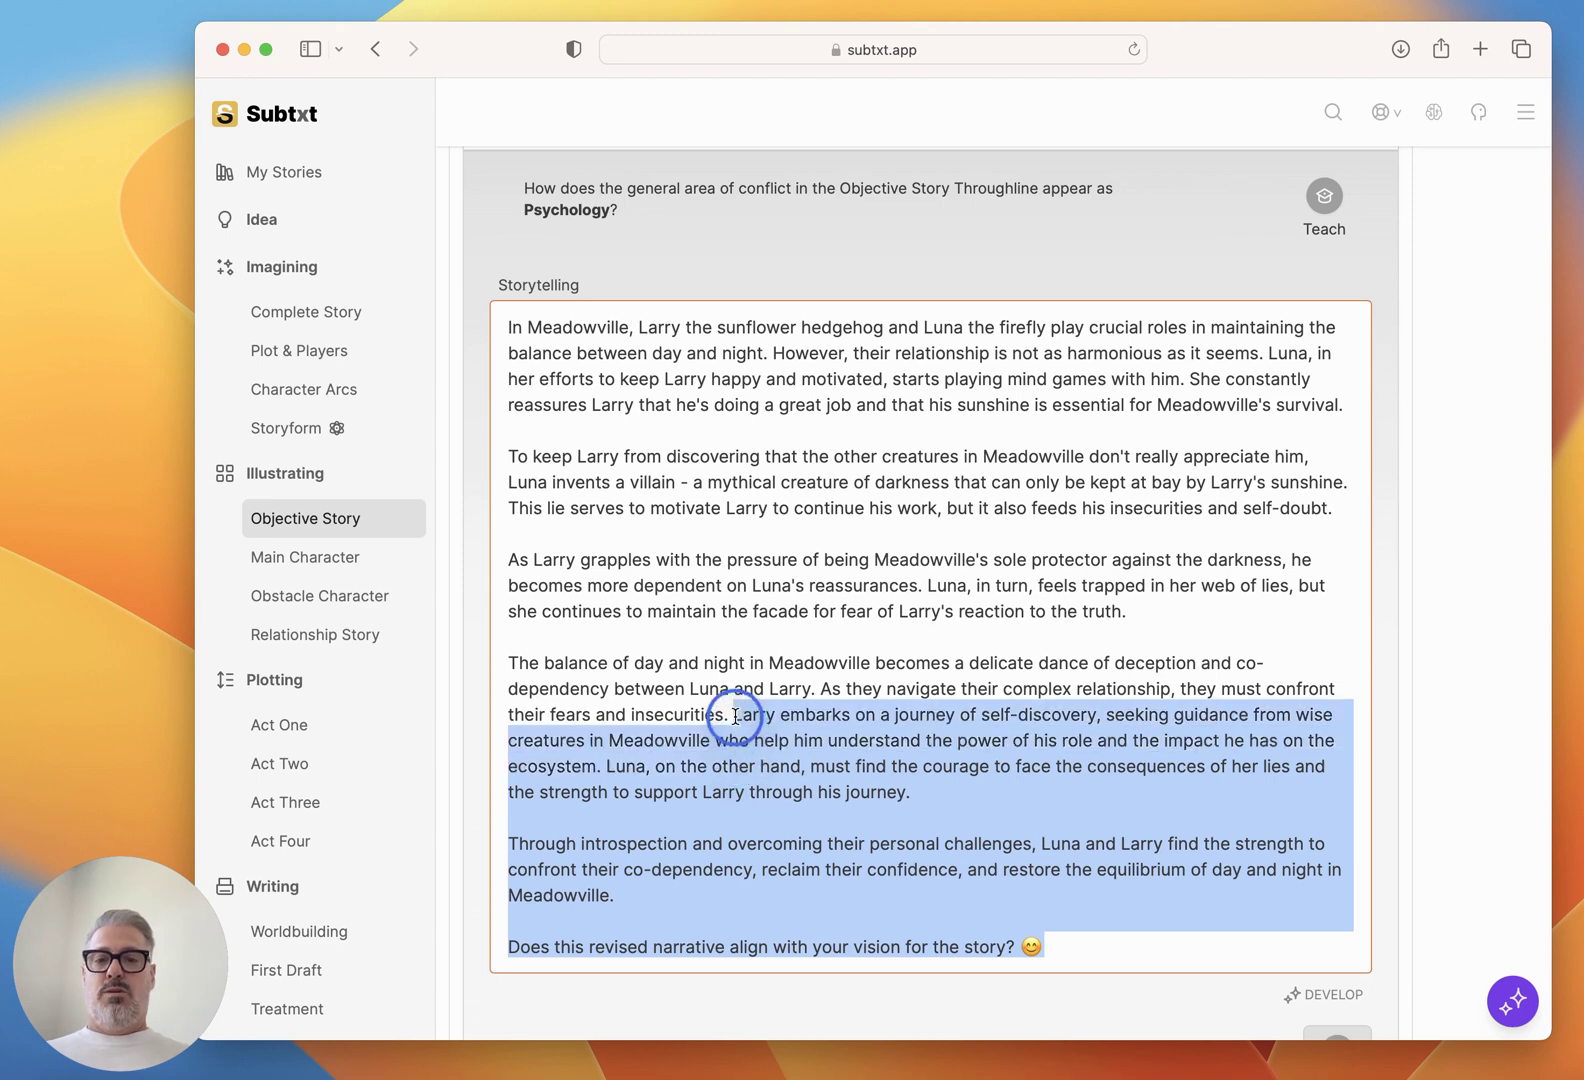
{"action": "key", "text": "BackSpace"}
{"action": "scroll", "coordinate": [880, 640], "scroll_direction": "up", "scroll_amount": 2}
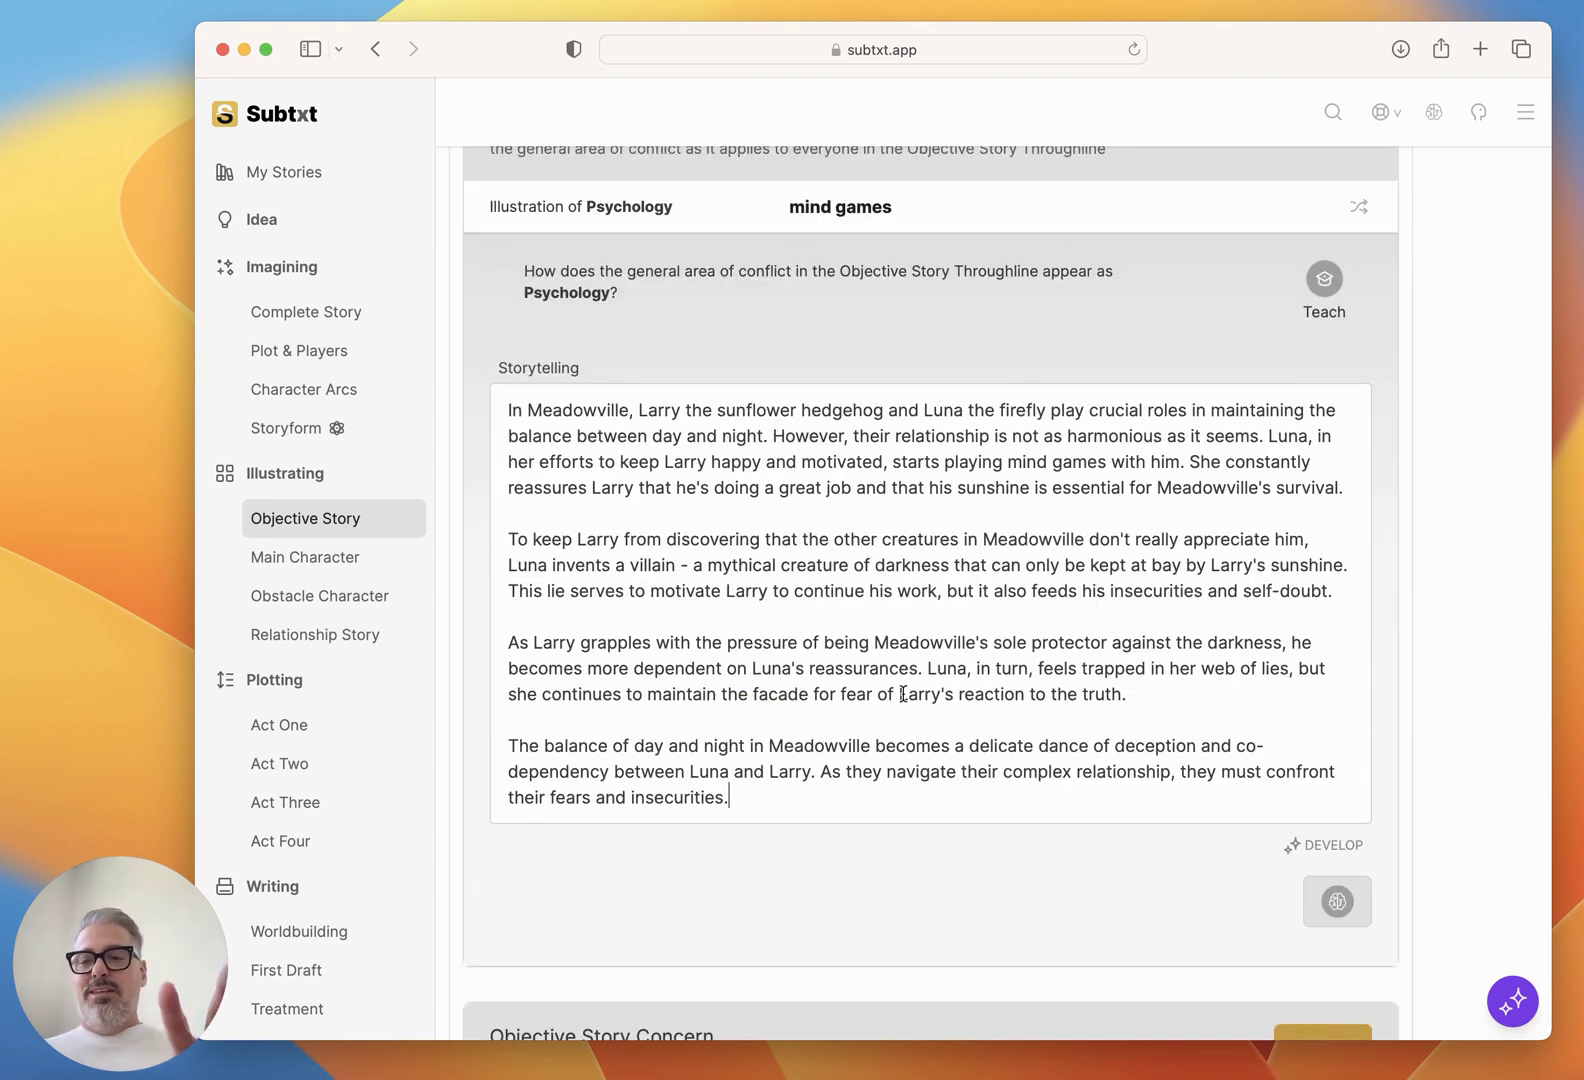
{"action": "scroll", "coordinate": [903, 693], "scroll_direction": "up", "scroll_amount": 2}
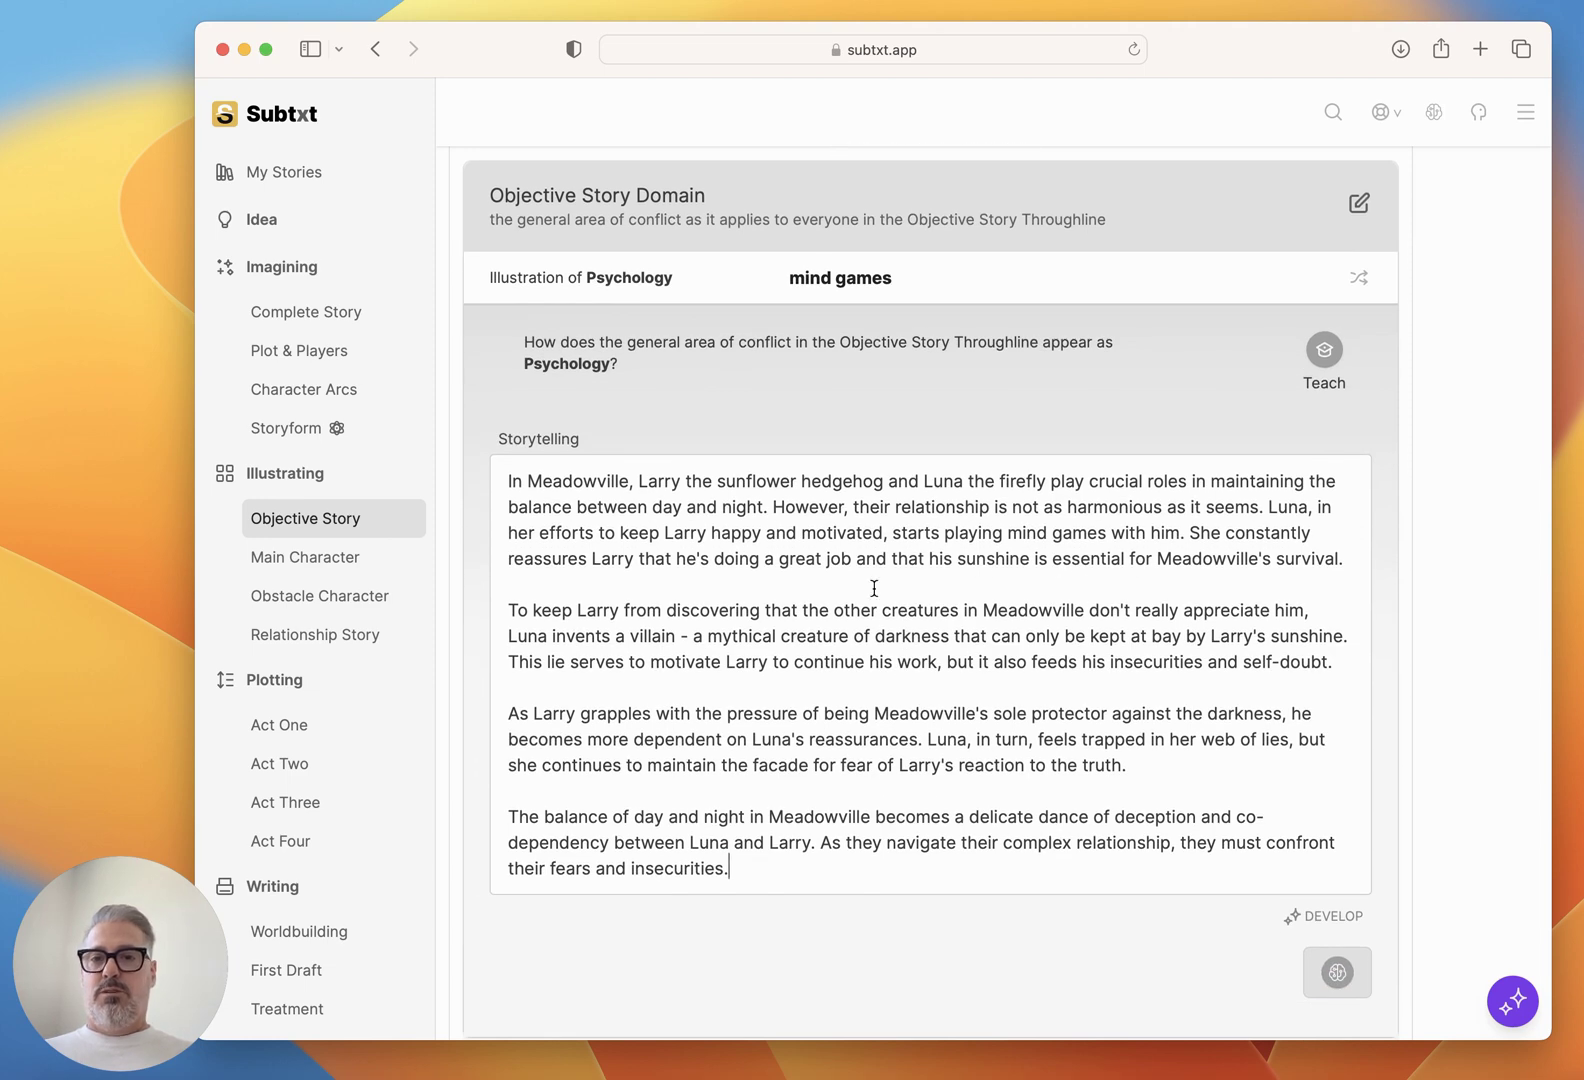
{"action": "scroll", "coordinate": [872, 587], "scroll_direction": "up", "scroll_amount": 5}
{"action": "scroll", "coordinate": [872, 590], "scroll_direction": "down", "scroll_amount": 3}
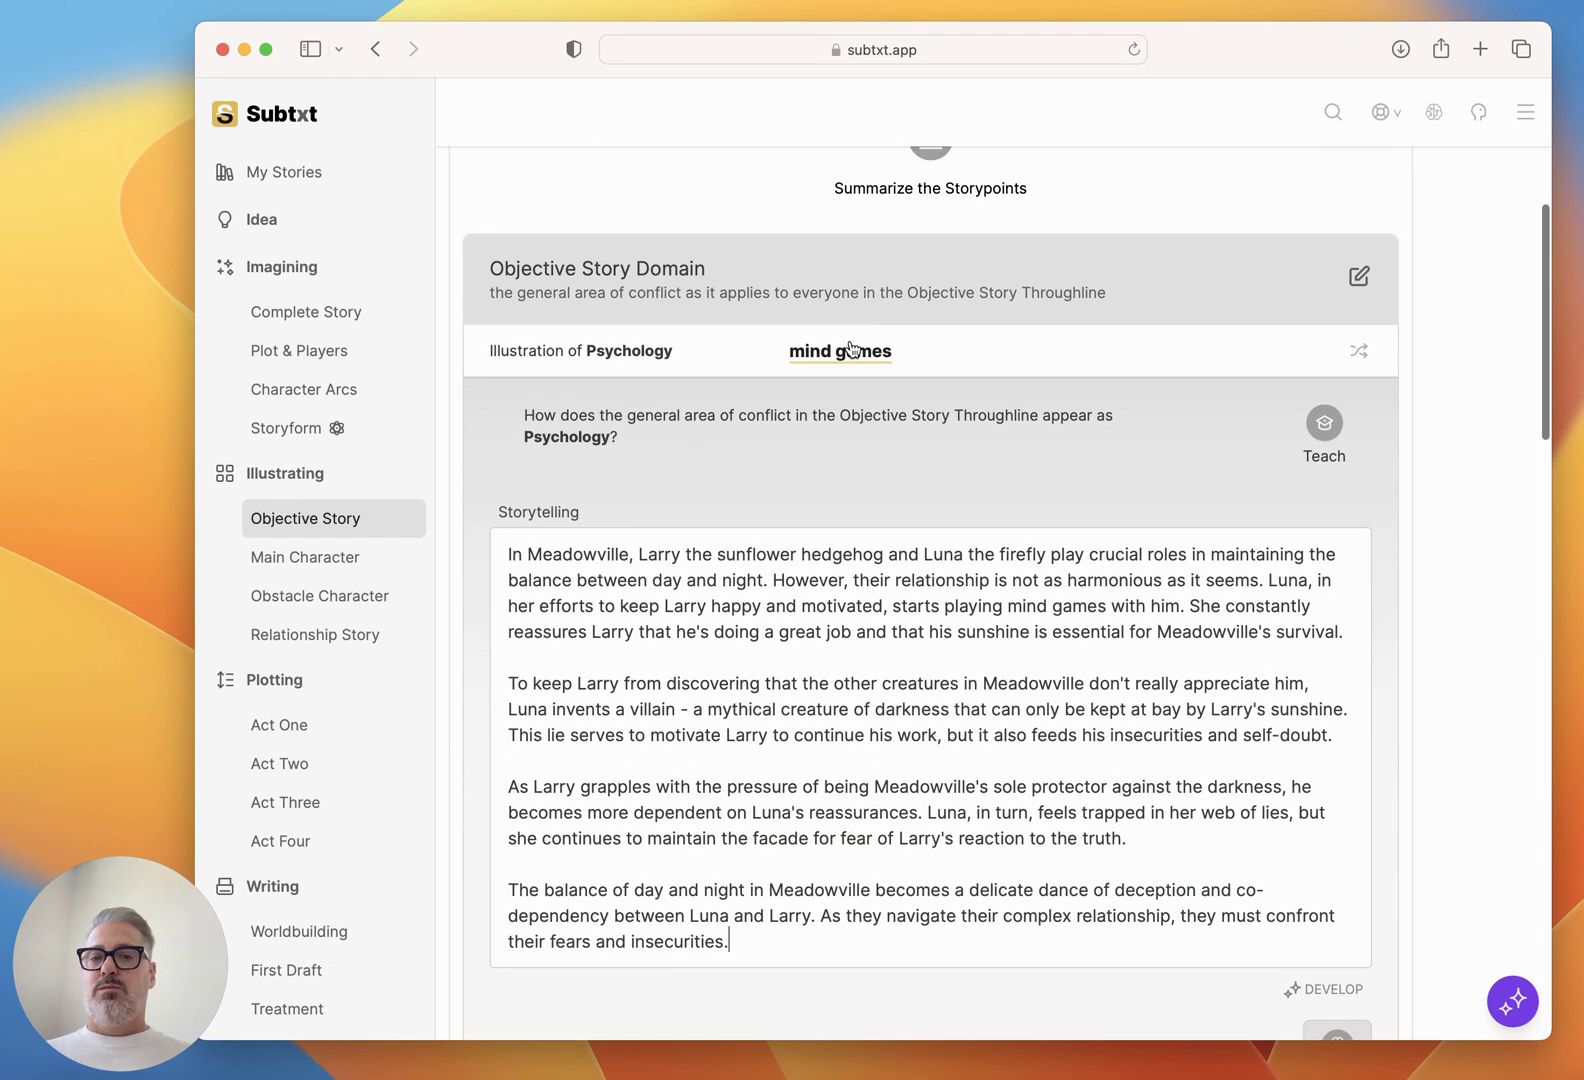
Open the Main Character Domain and set its illustration of Universe to "being the chosen one".
{"action": "left_click", "coordinate": [320, 556]}
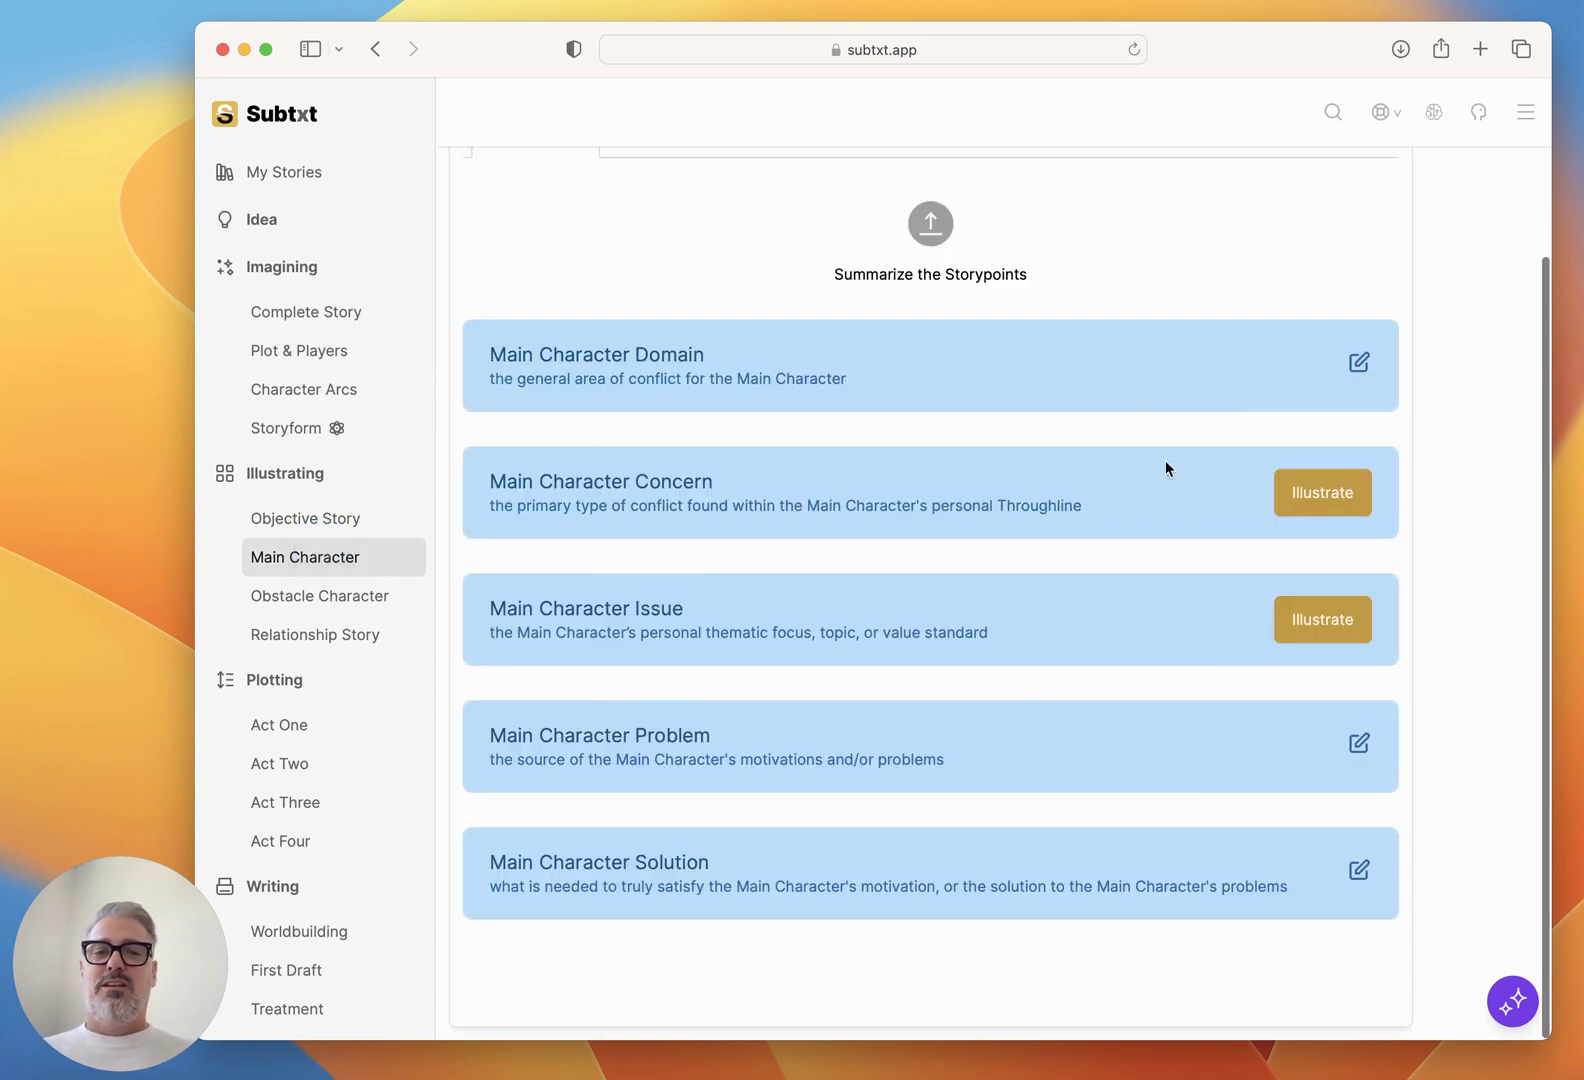
{"action": "left_click", "coordinate": [1359, 364]}
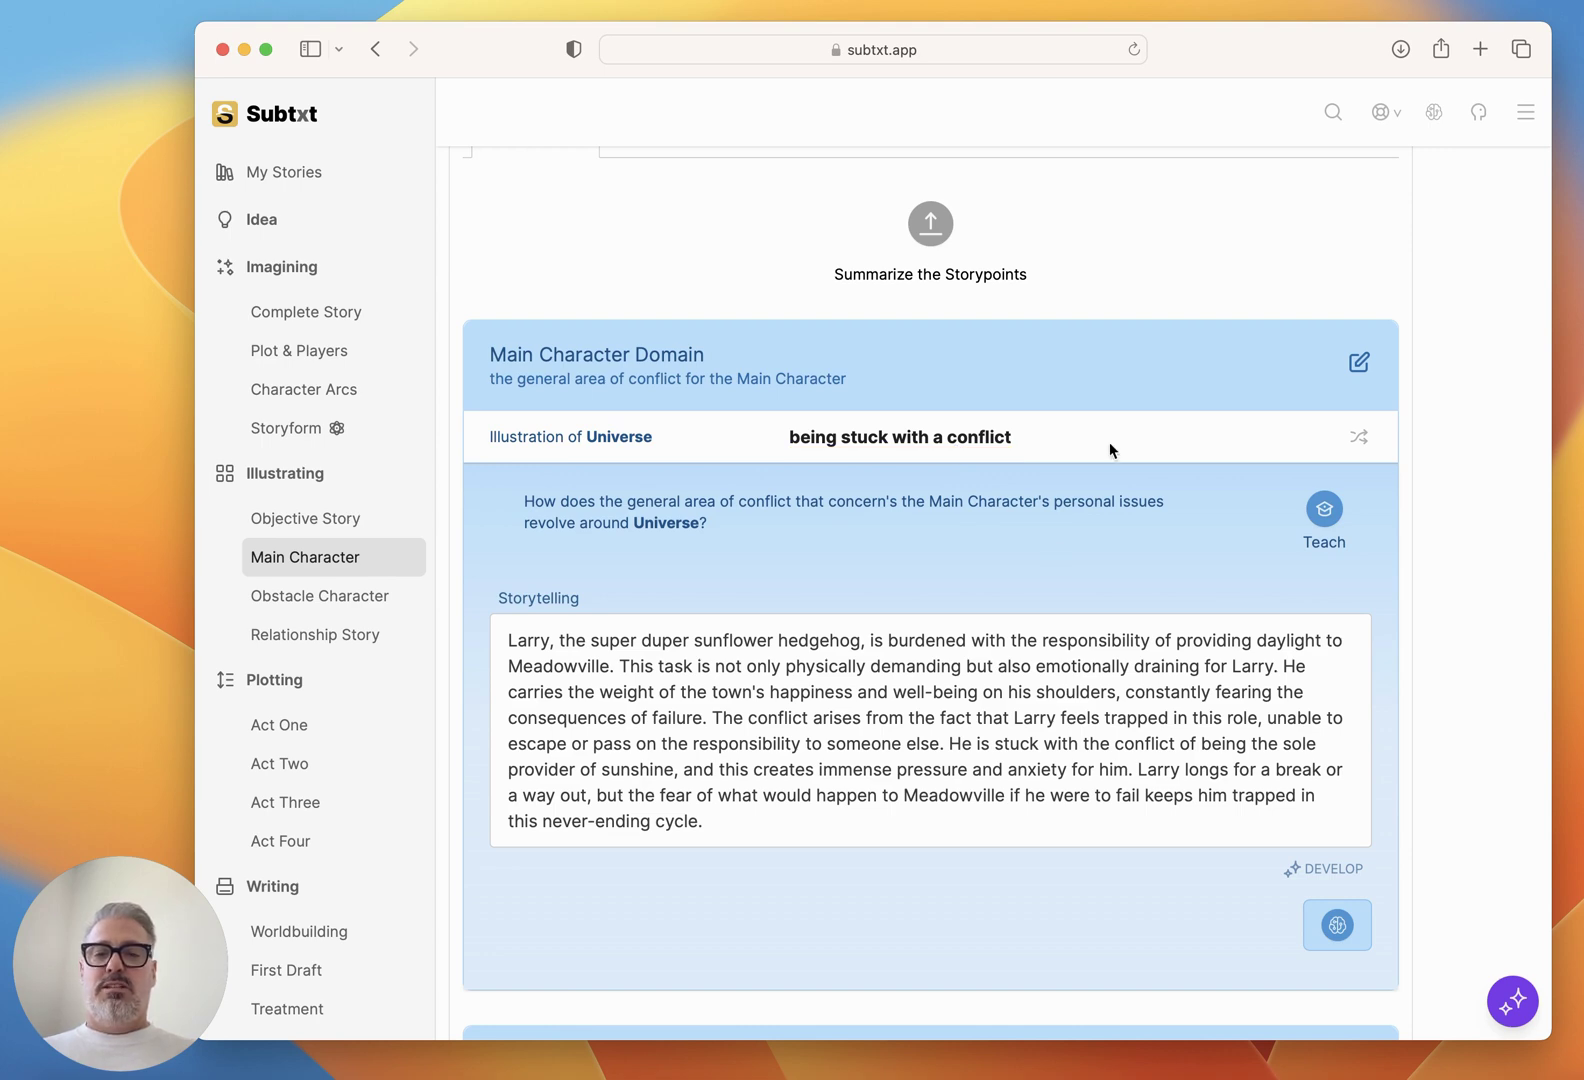
{"action": "left_click", "coordinate": [930, 436]}
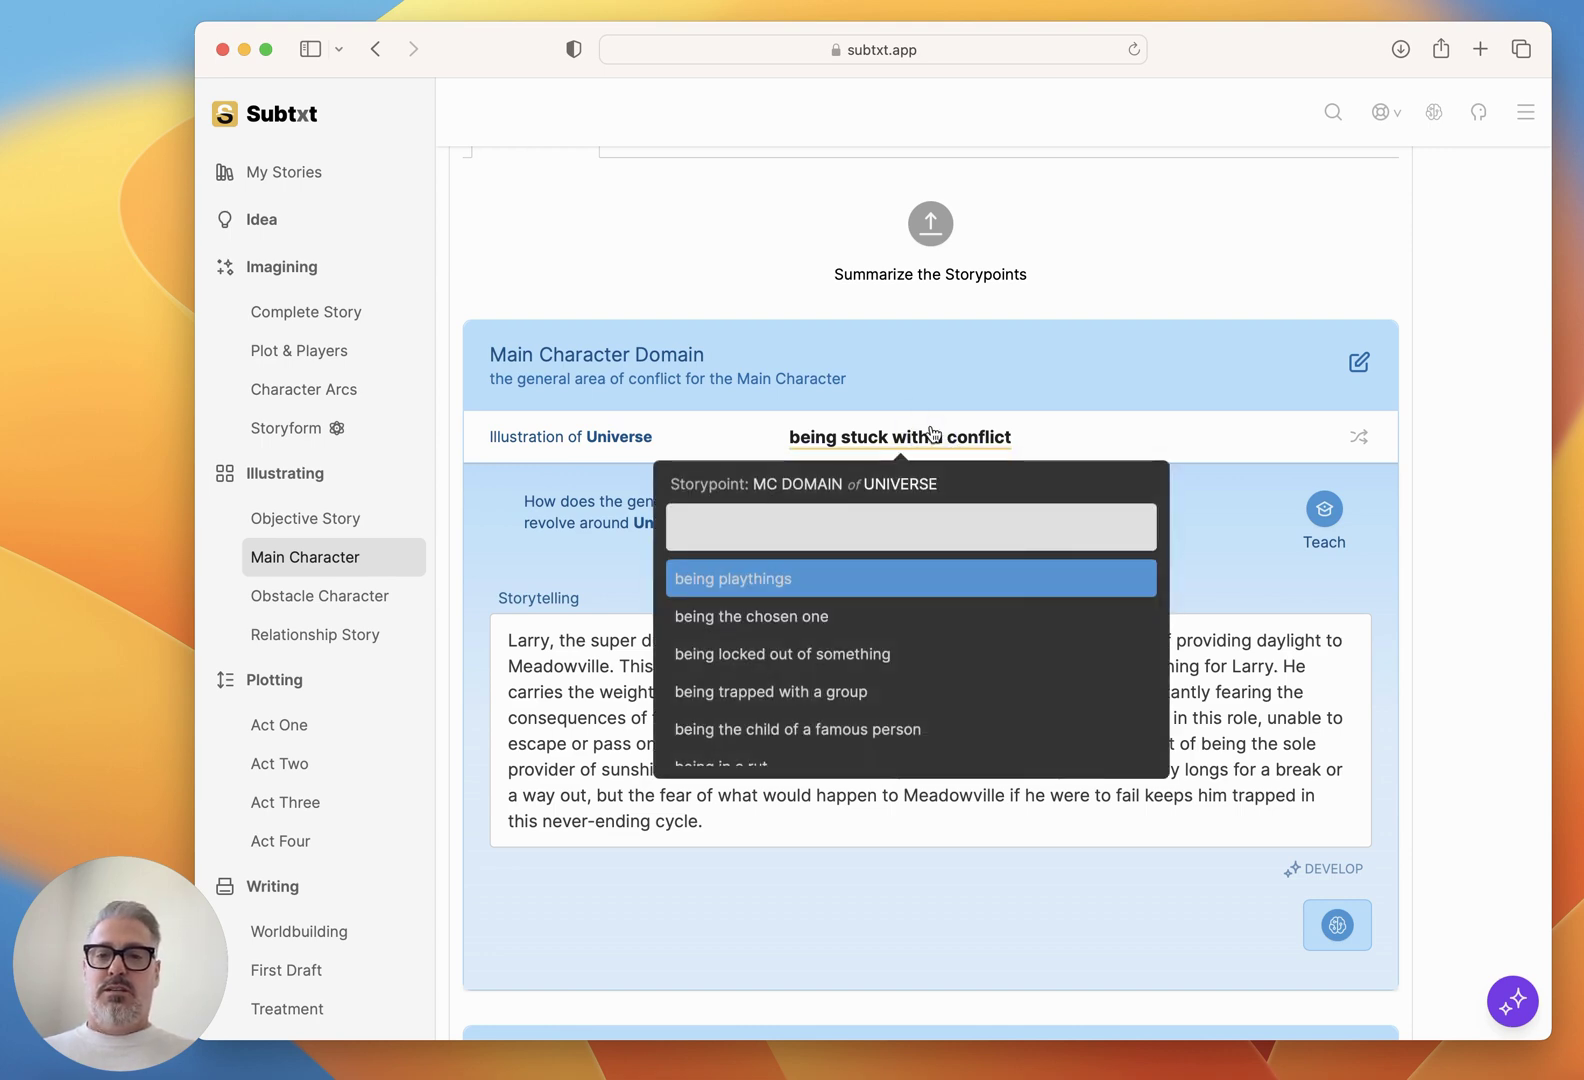
{"action": "left_click", "coordinate": [757, 616]}
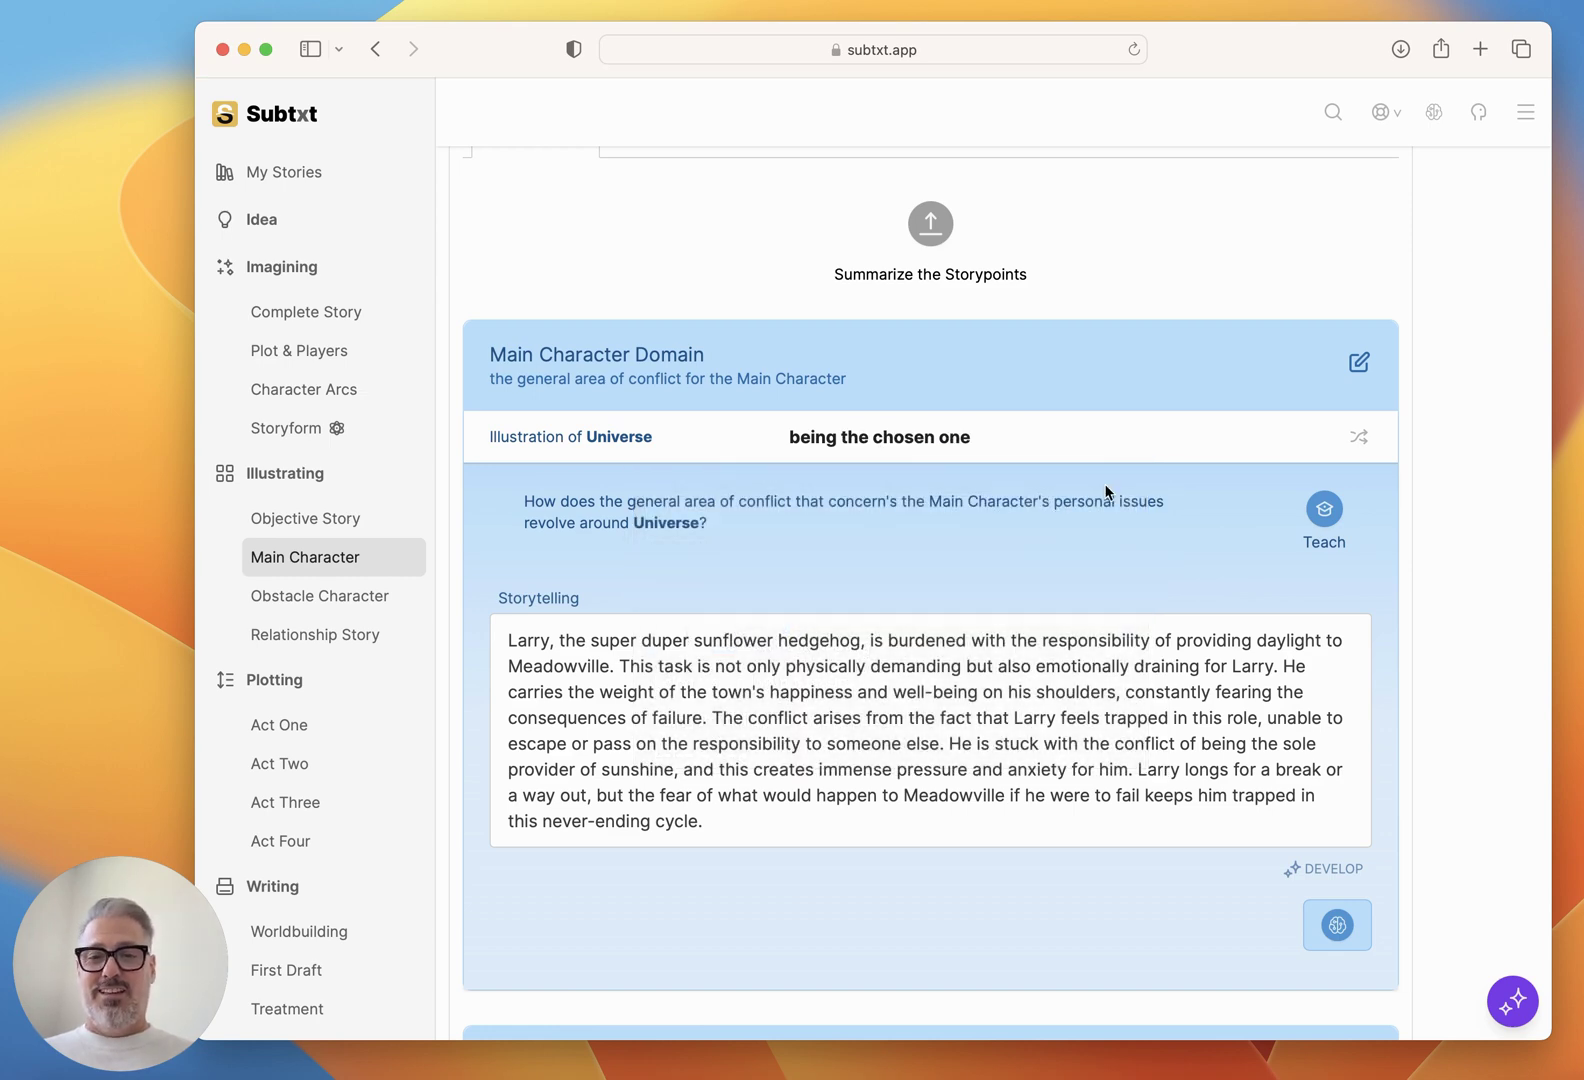
{"action": "scroll", "coordinate": [1105, 491], "scroll_direction": "down", "scroll_amount": 1}
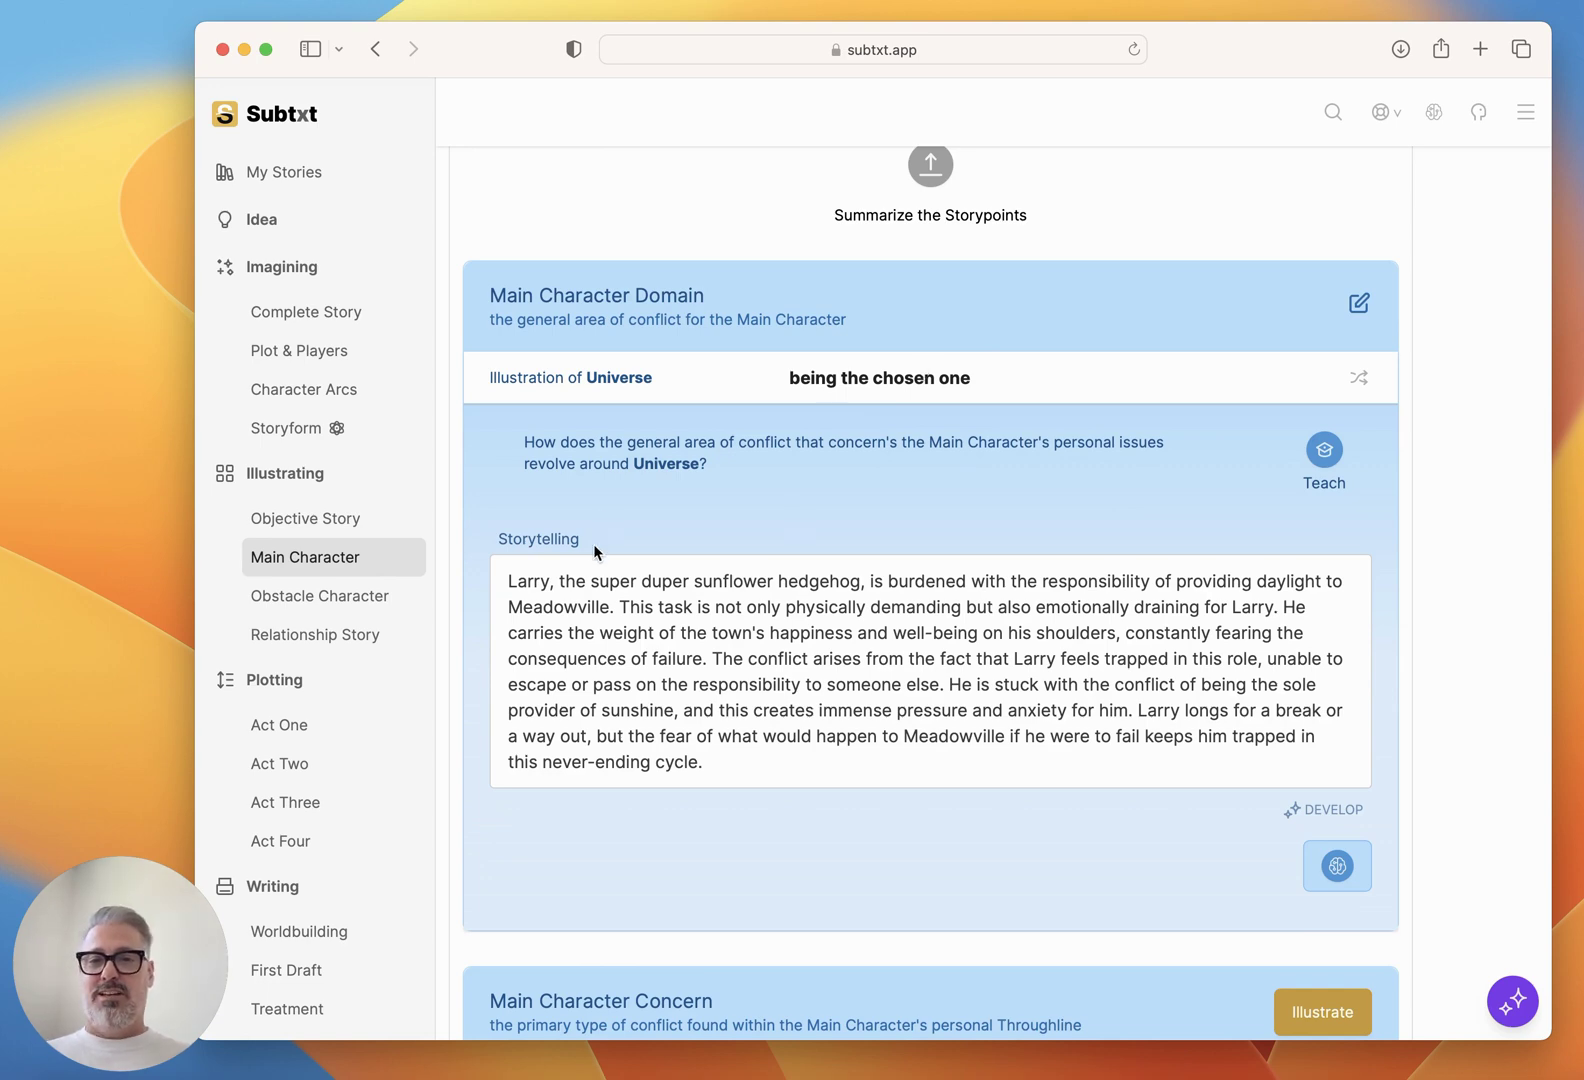
Open the Obstacle Character Domain and set its illustration of Mind to "being unconcerned".
{"action": "left_click", "coordinate": [336, 597]}
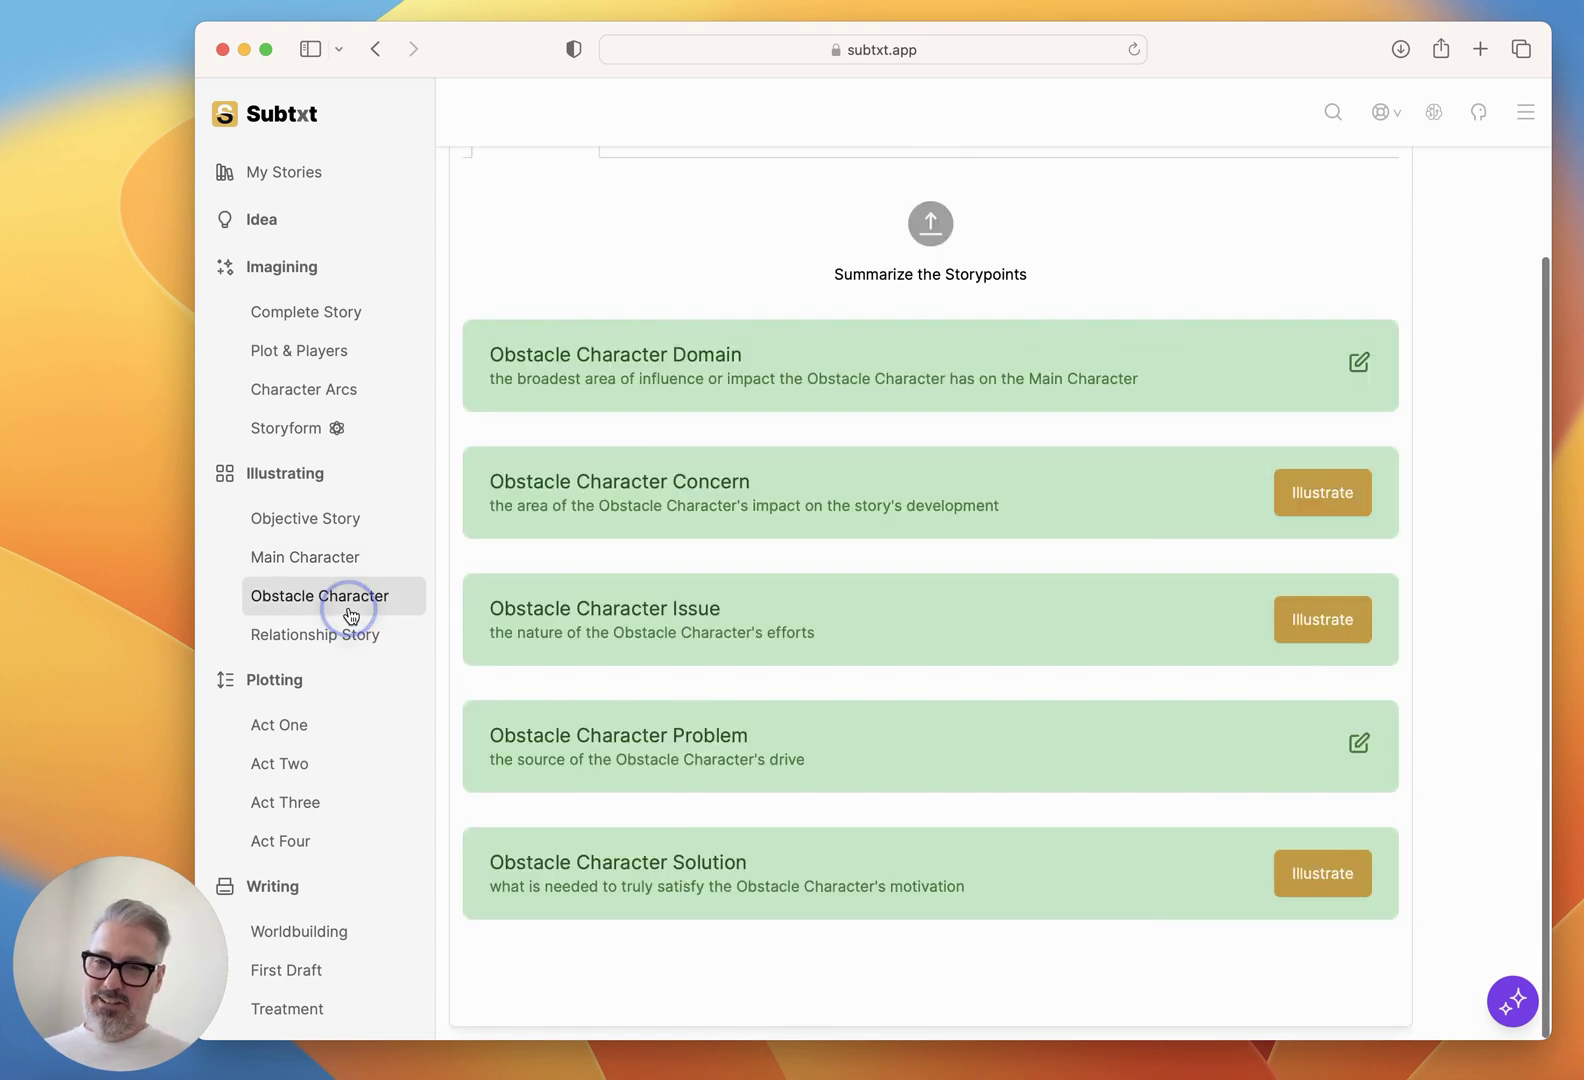
{"action": "left_click", "coordinate": [1358, 364]}
{"action": "scroll", "coordinate": [1033, 521], "scroll_direction": "down", "scroll_amount": 1}
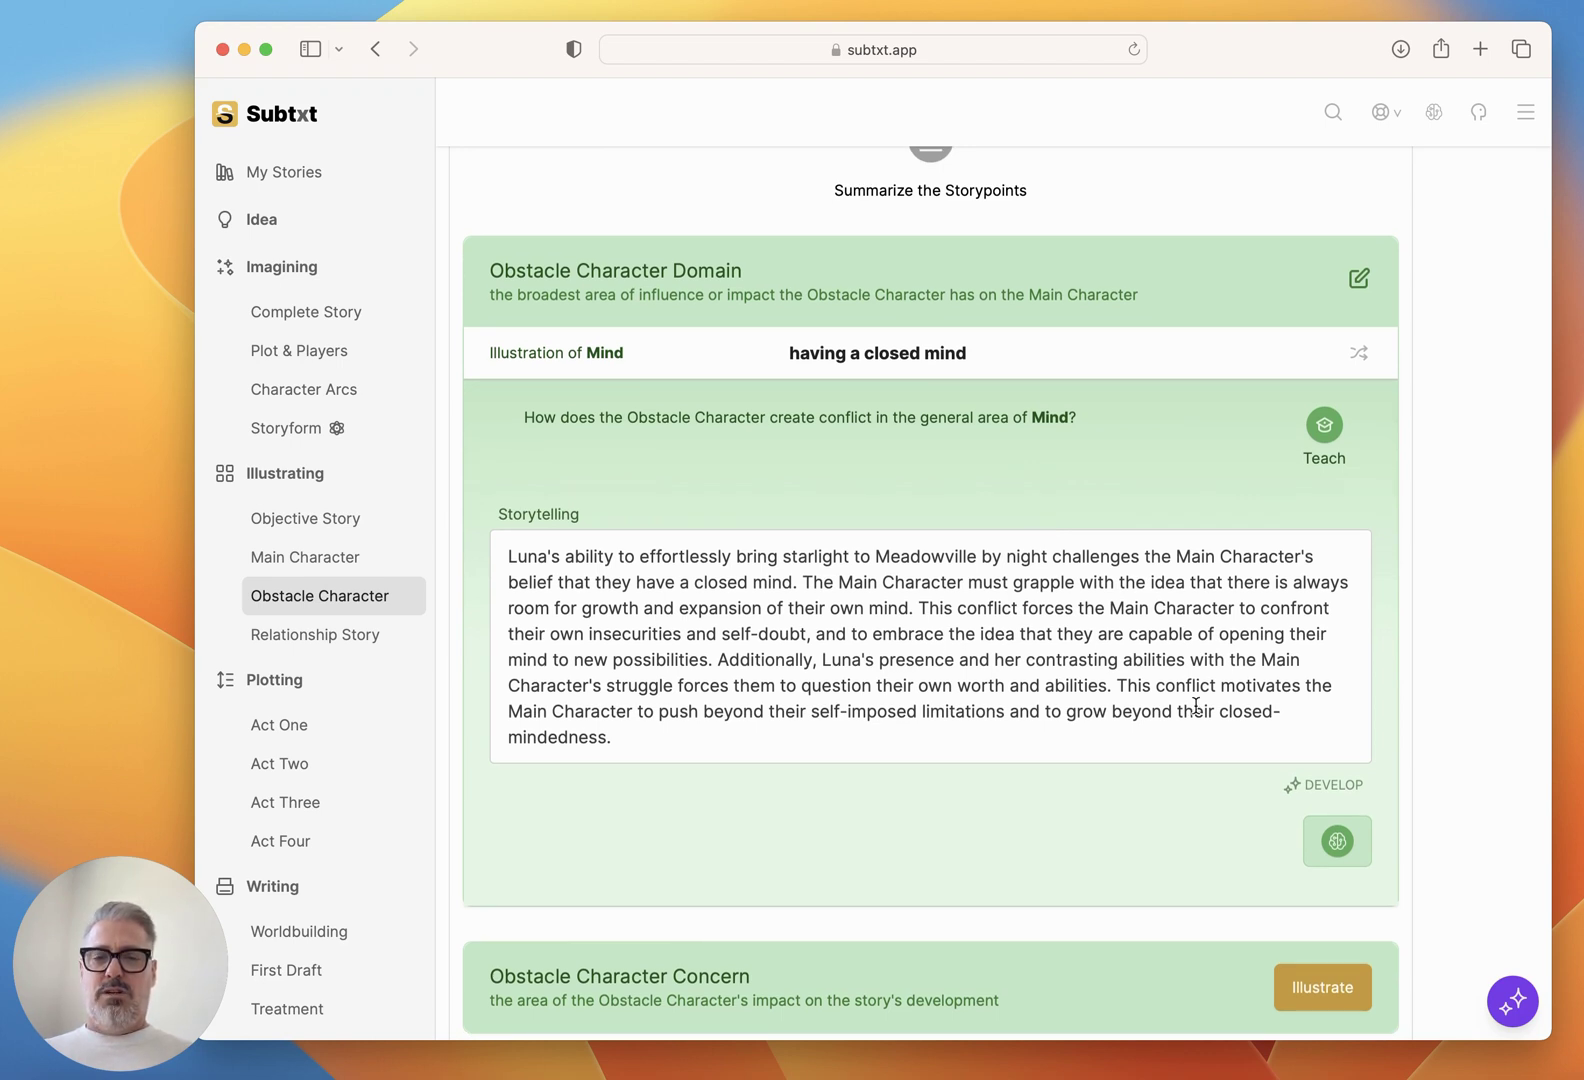
{"action": "left_click", "coordinate": [877, 355]}
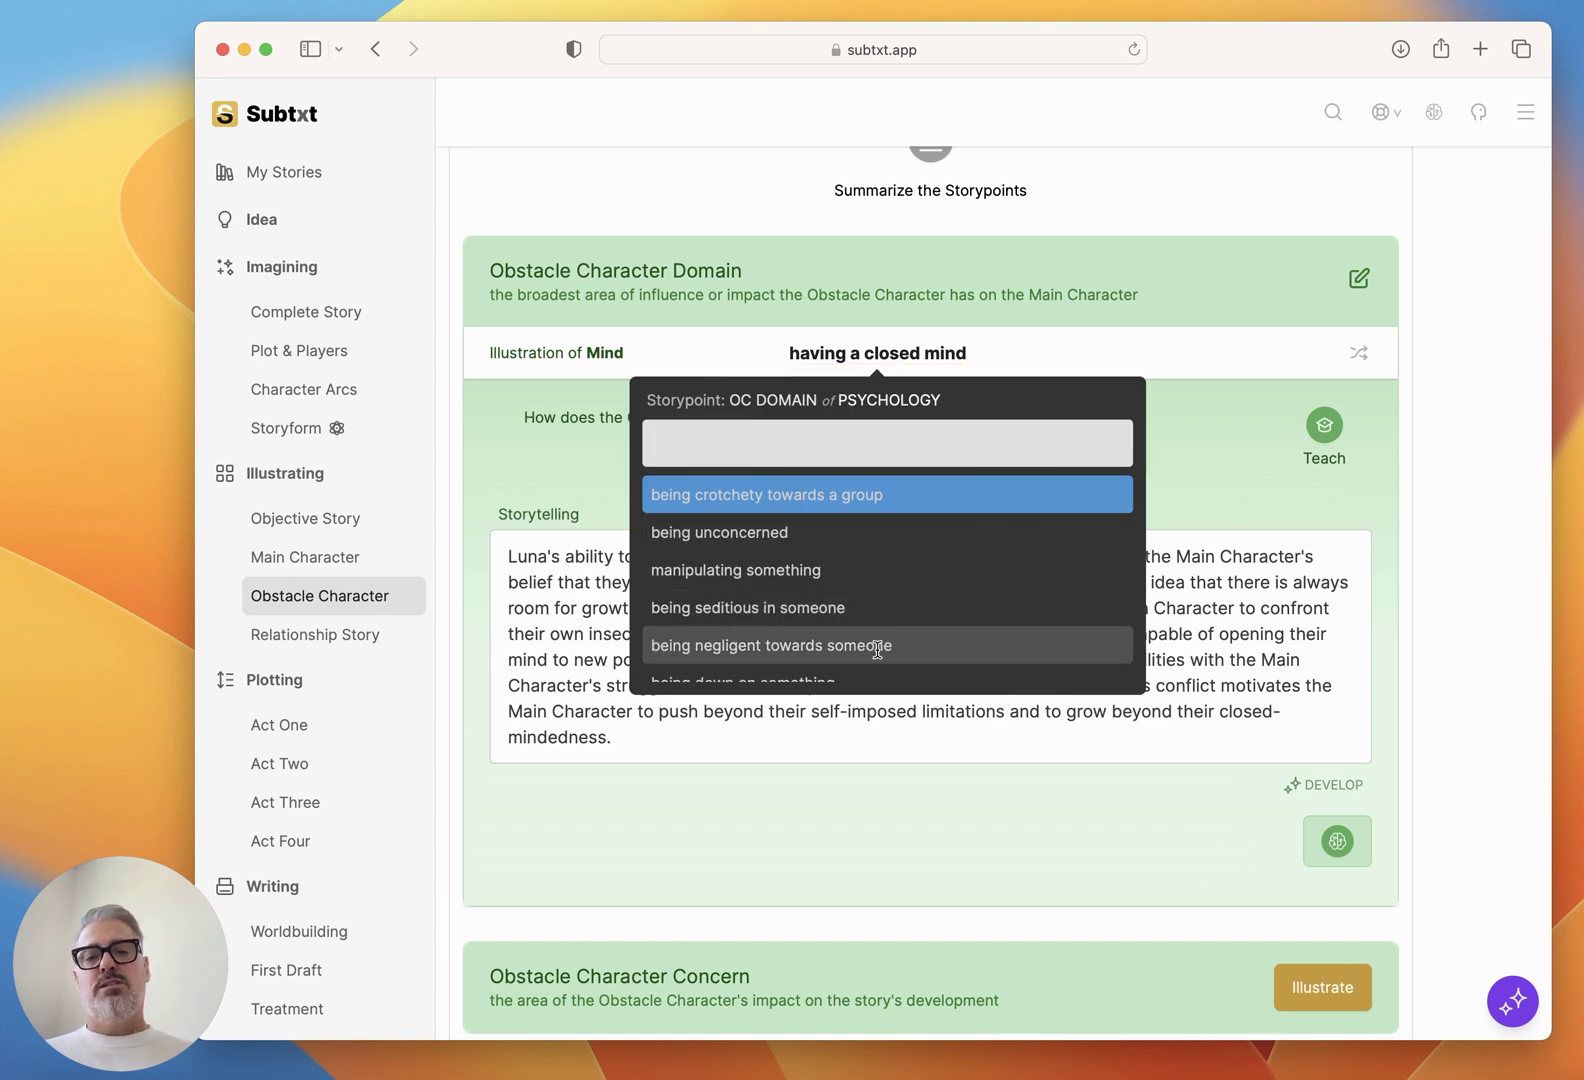
{"action": "left_click", "coordinate": [787, 533]}
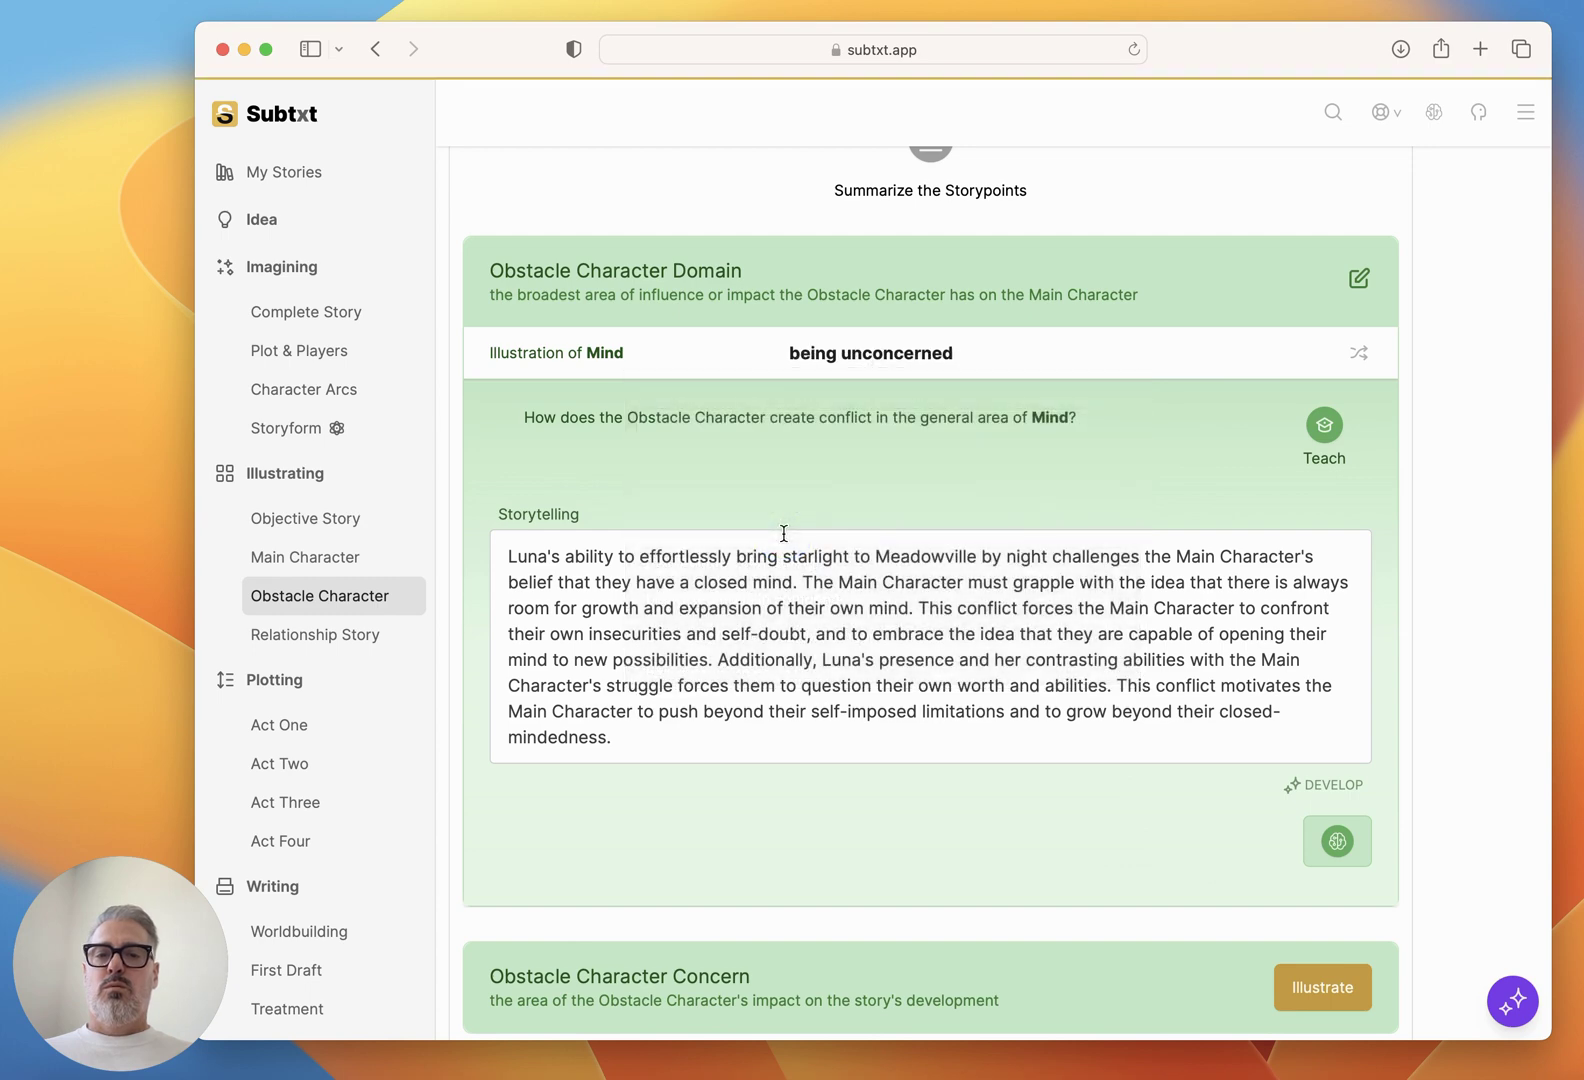
Suggest to Muse that Luna, negligent and popular in Meadowville, isn't concerned whether people love her, which challenges Larry to grow out of his insecurities.
{"action": "type", "text": "what if ins"}
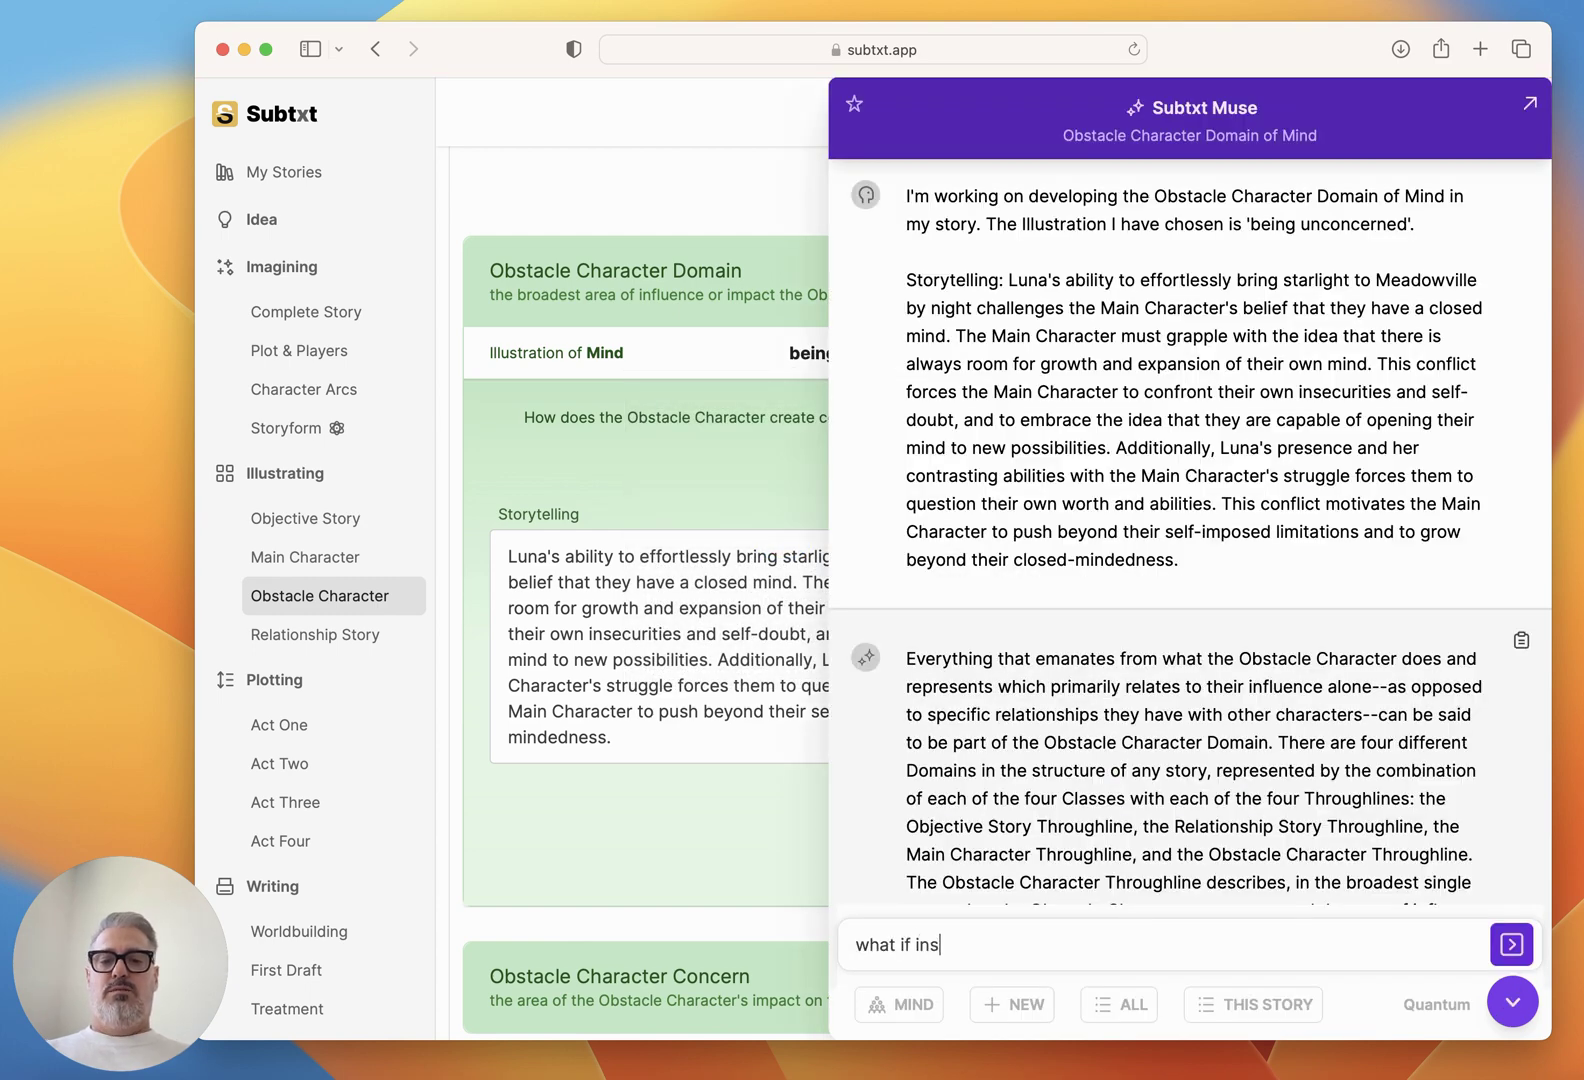
{"action": "type", "text": "tead this was about L"}
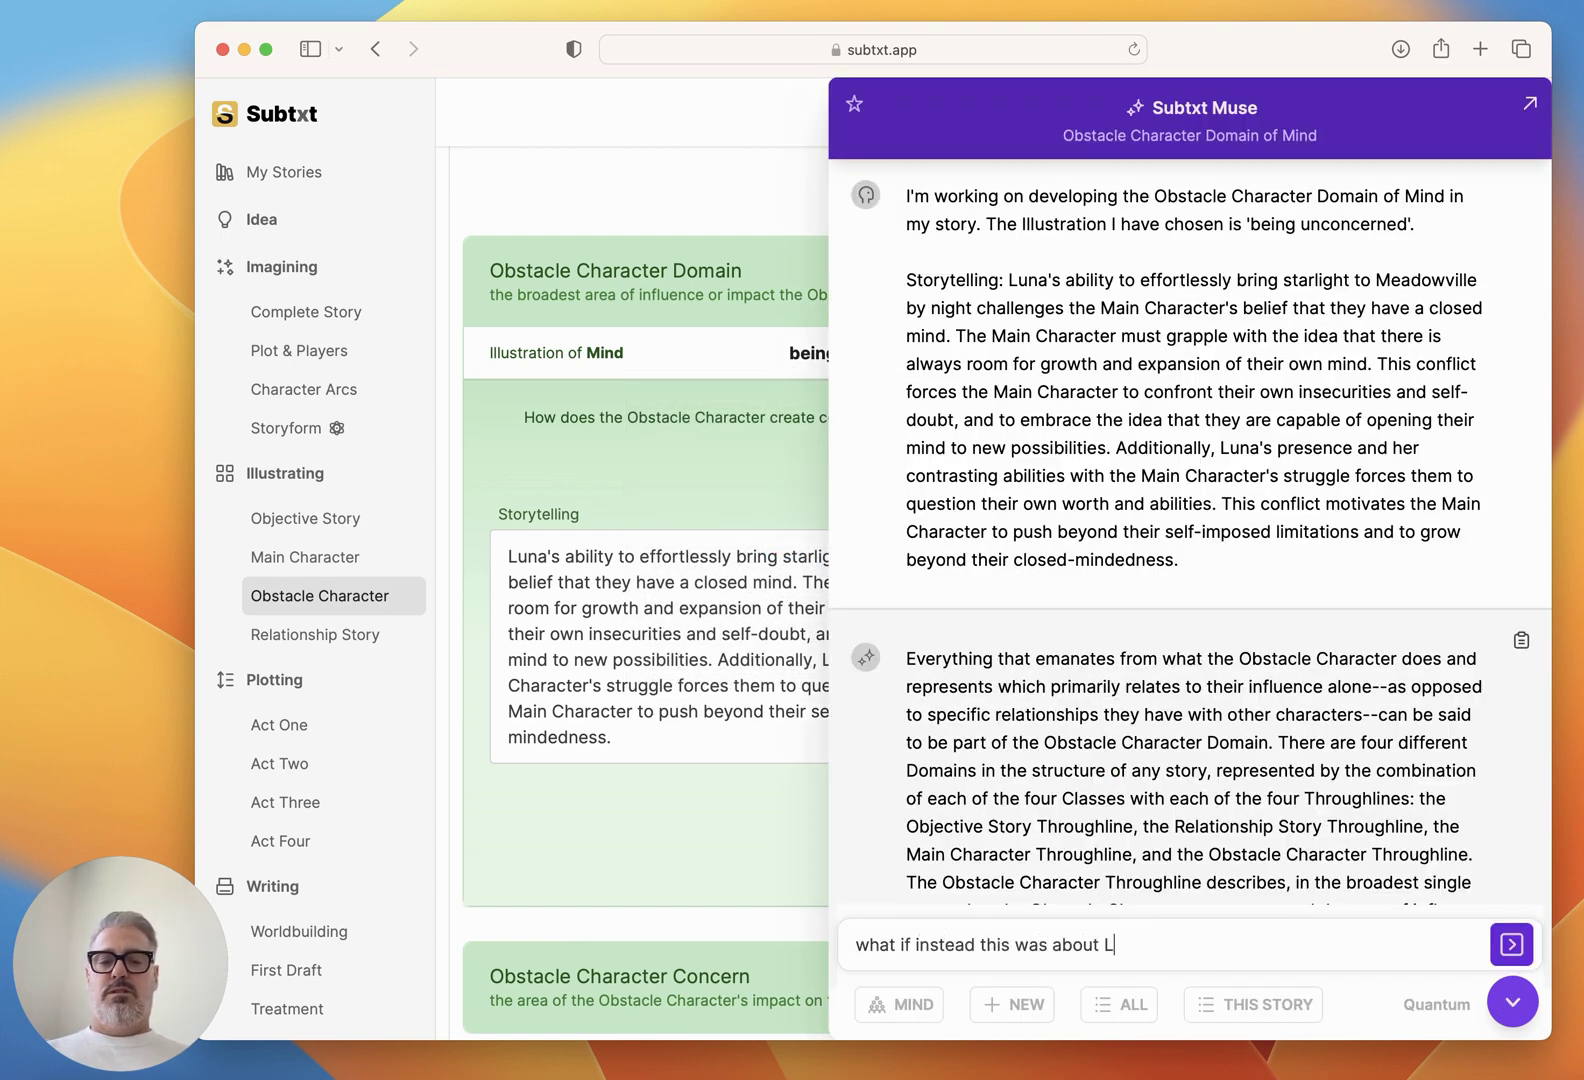
{"action": "type", "text": "una's neglig"}
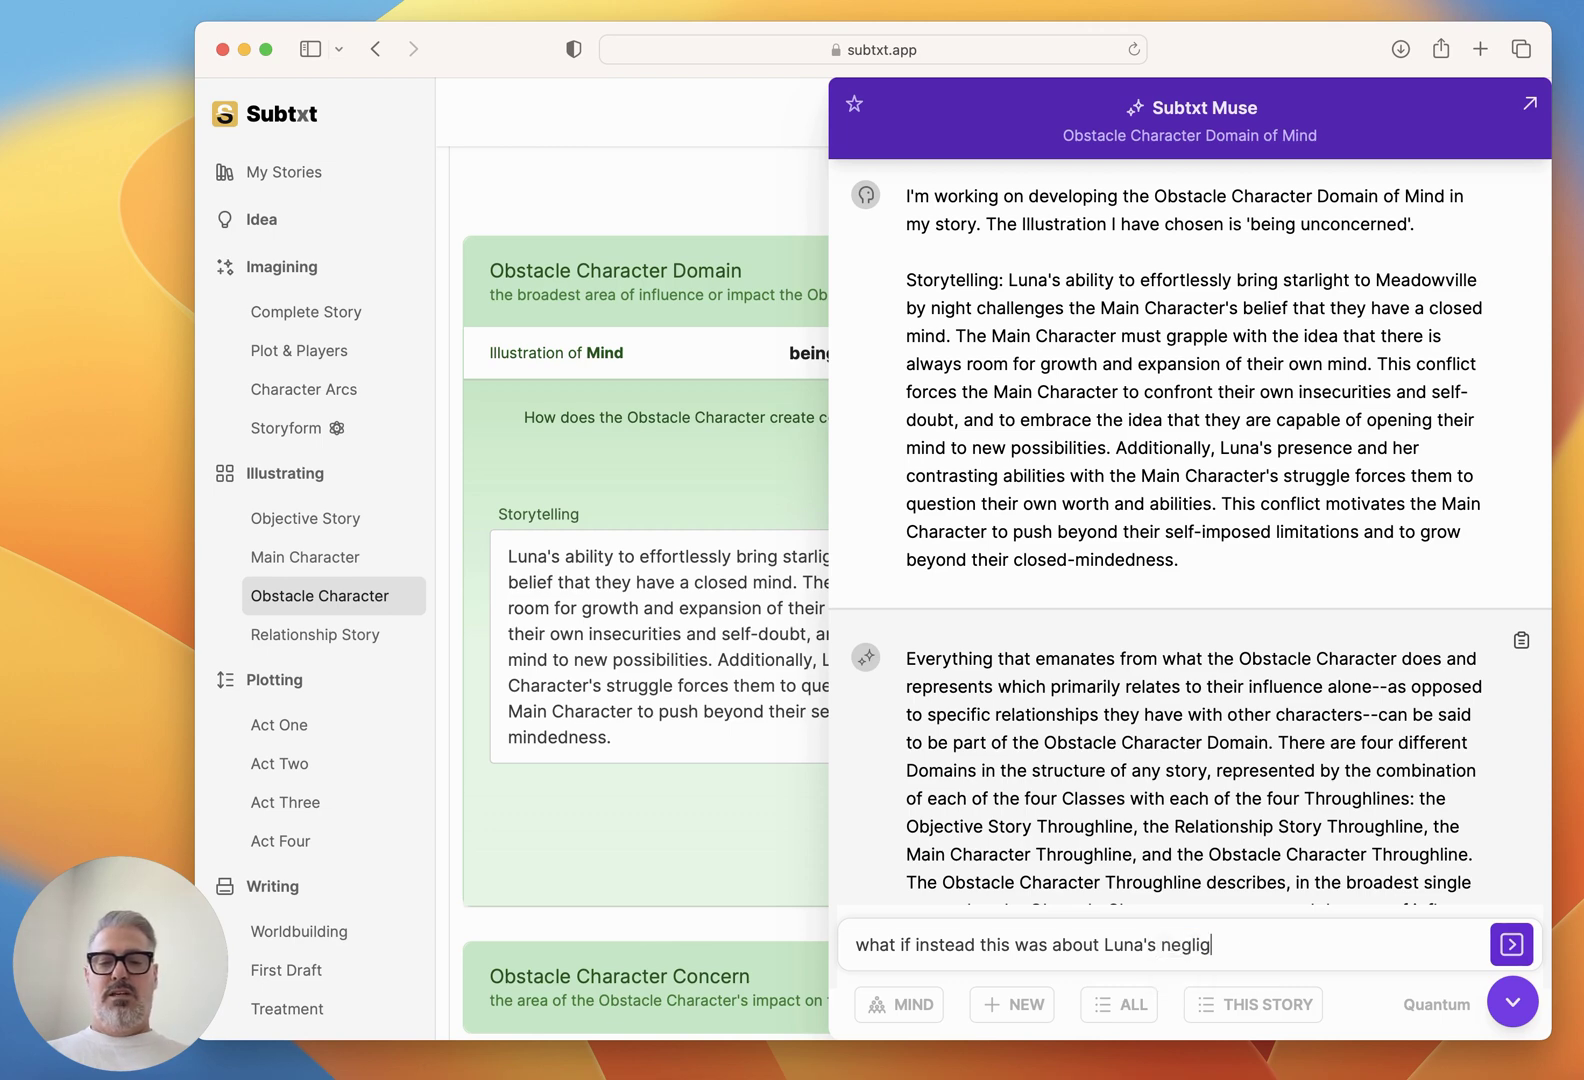
{"action": "type", "text": "ent behavior towards "}
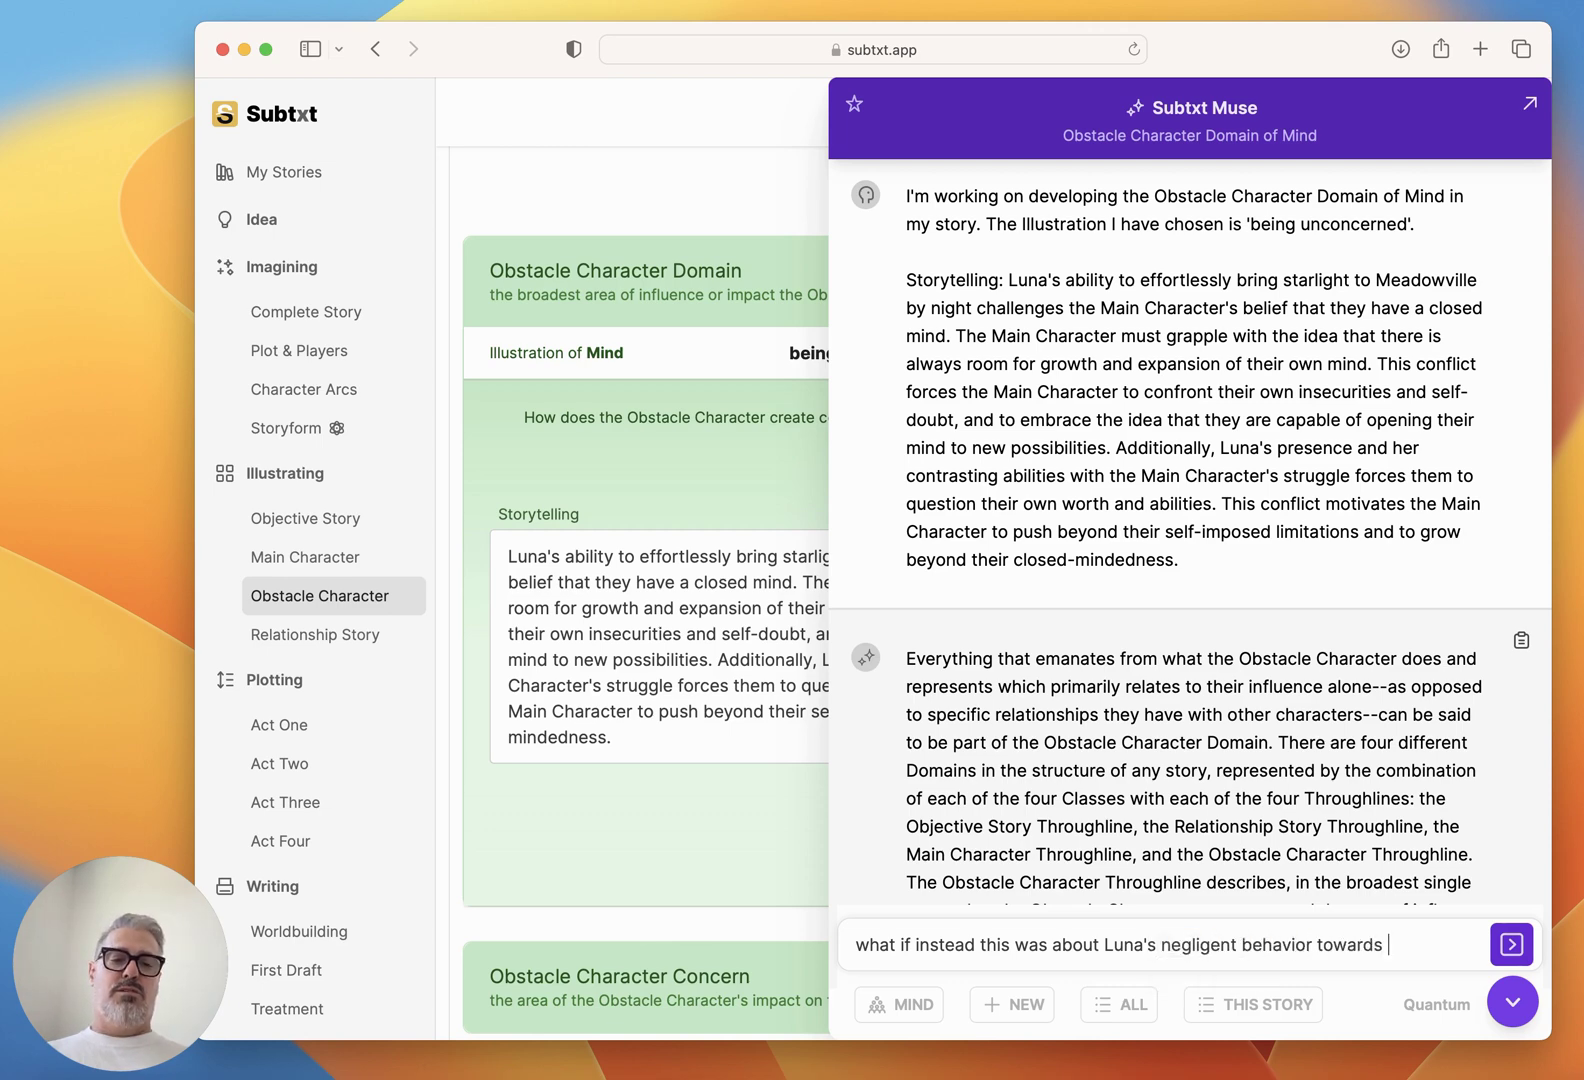
{"action": "type", "text": "other people in Meadow"}
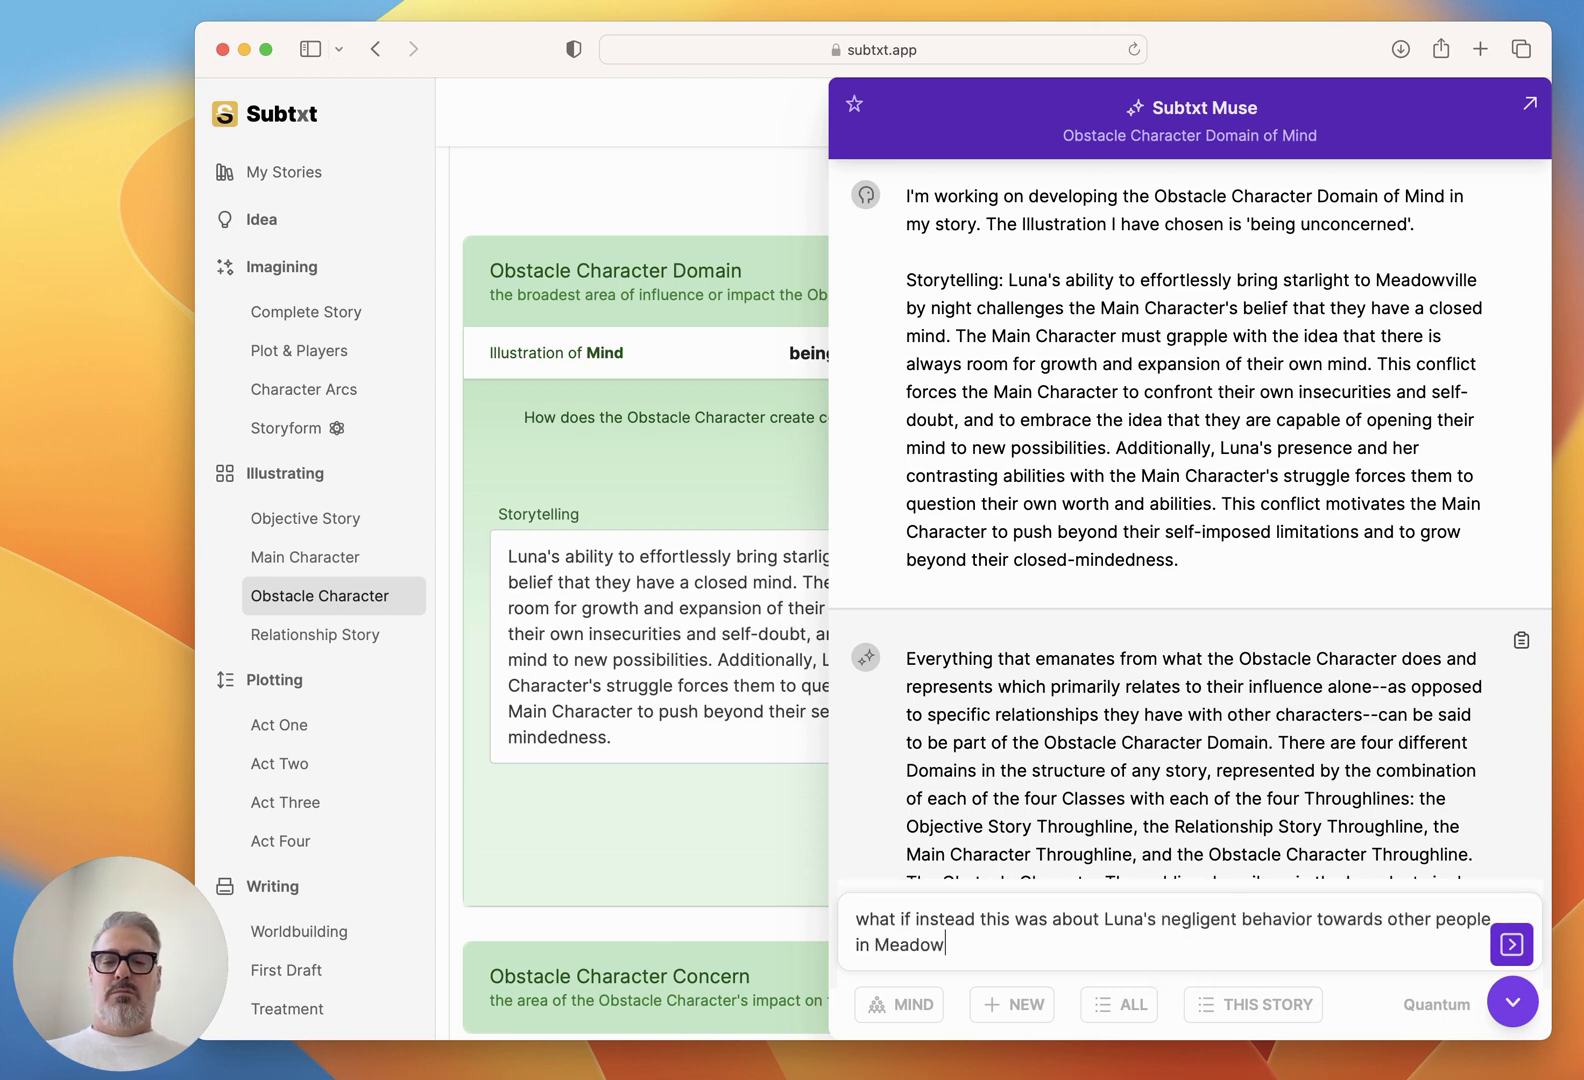
{"action": "type", "text": "ville, like she"}
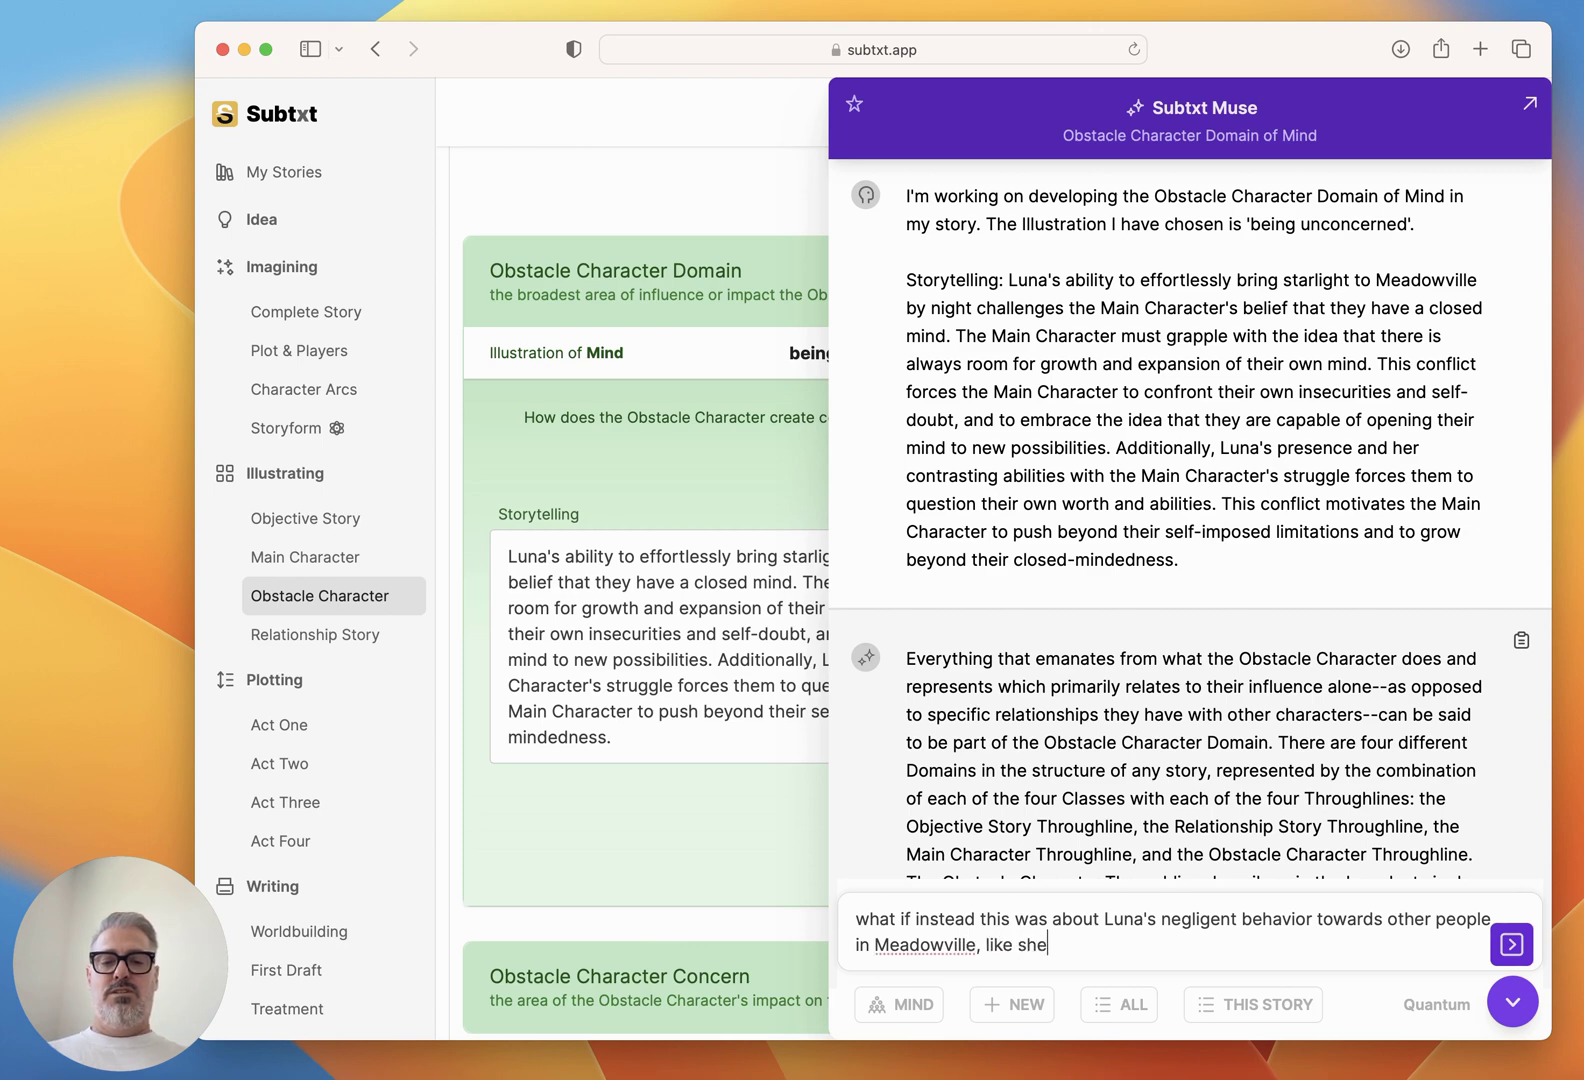
{"action": "type", "text": "'s so popular that "}
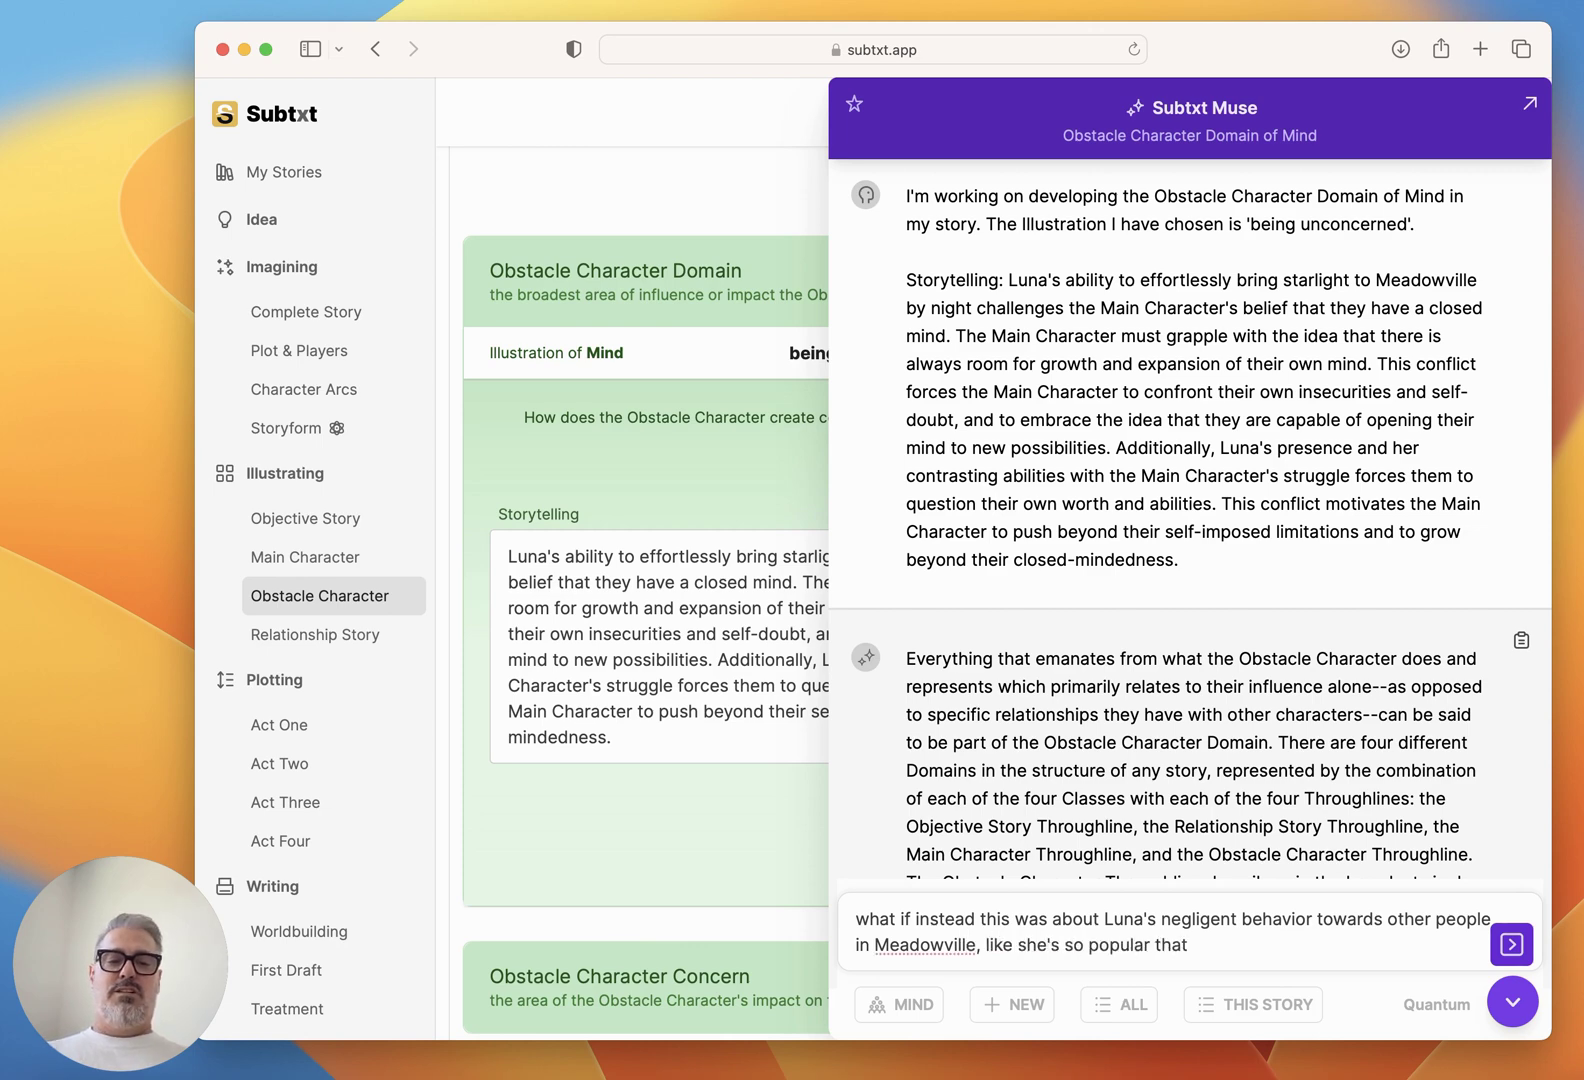
{"action": "type", "text": "she really isn't concerned"}
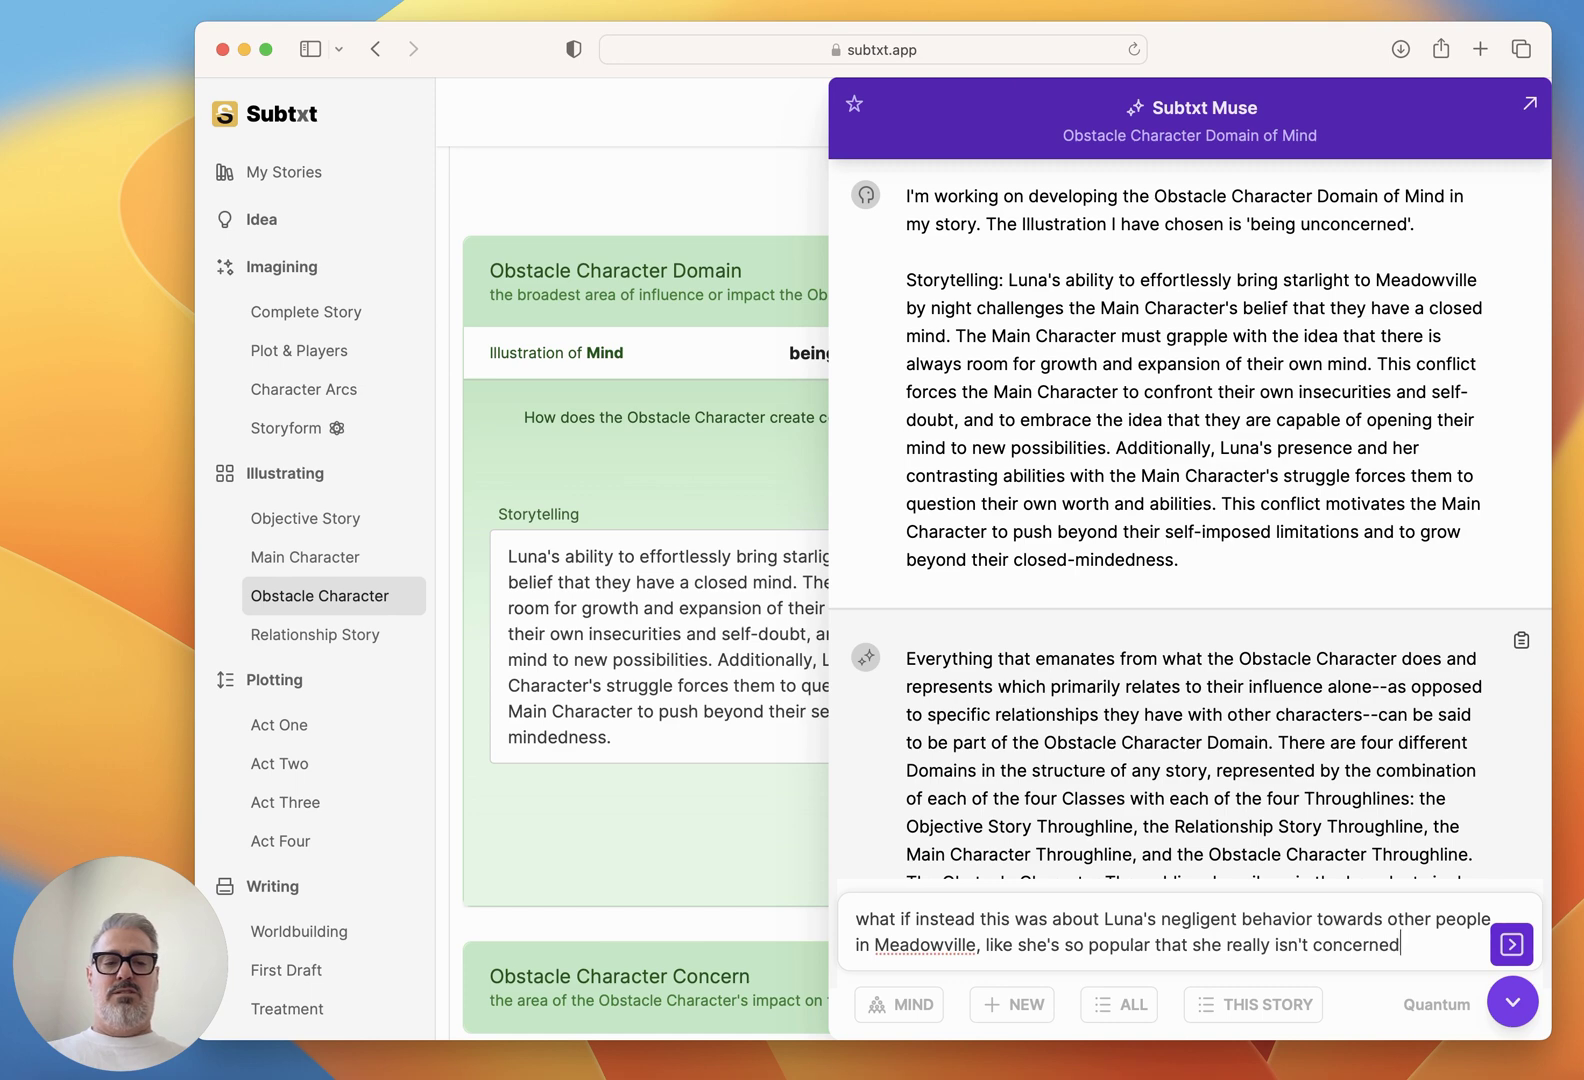
{"action": "type", "text": " whether or not they lov"}
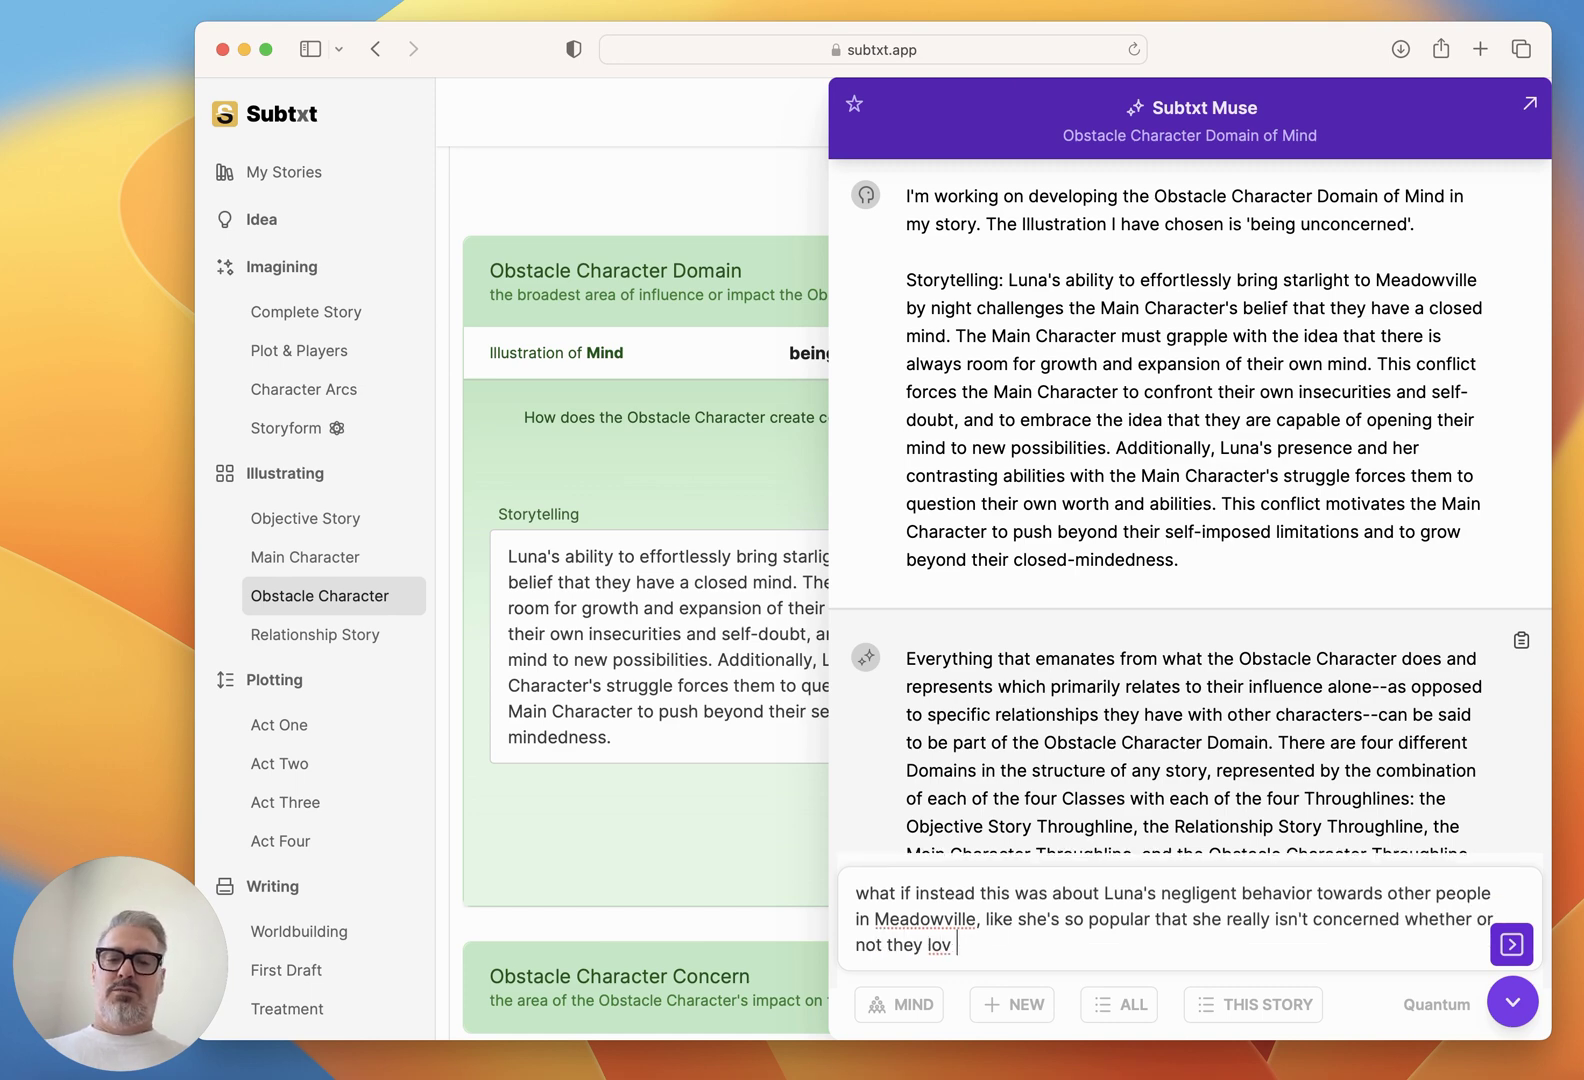
{"action": "key", "text": "BackSpace"}
{"action": "type", "text": "e her"}
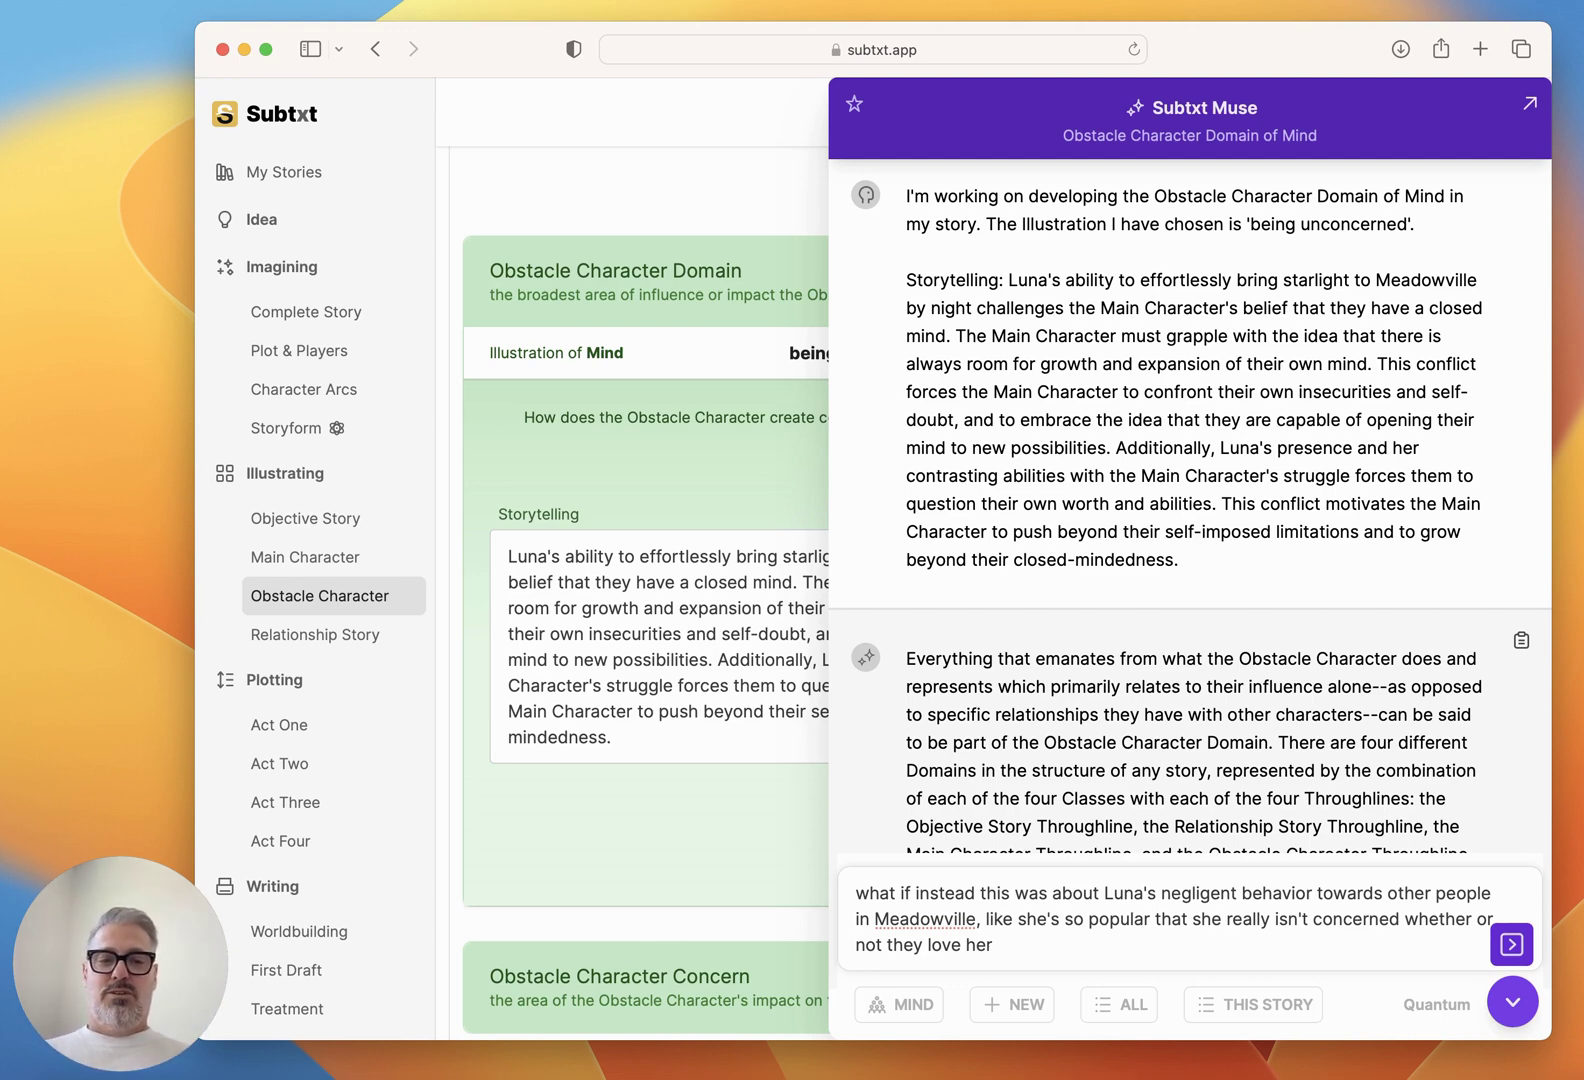
{"action": "key", "text": "Return"}
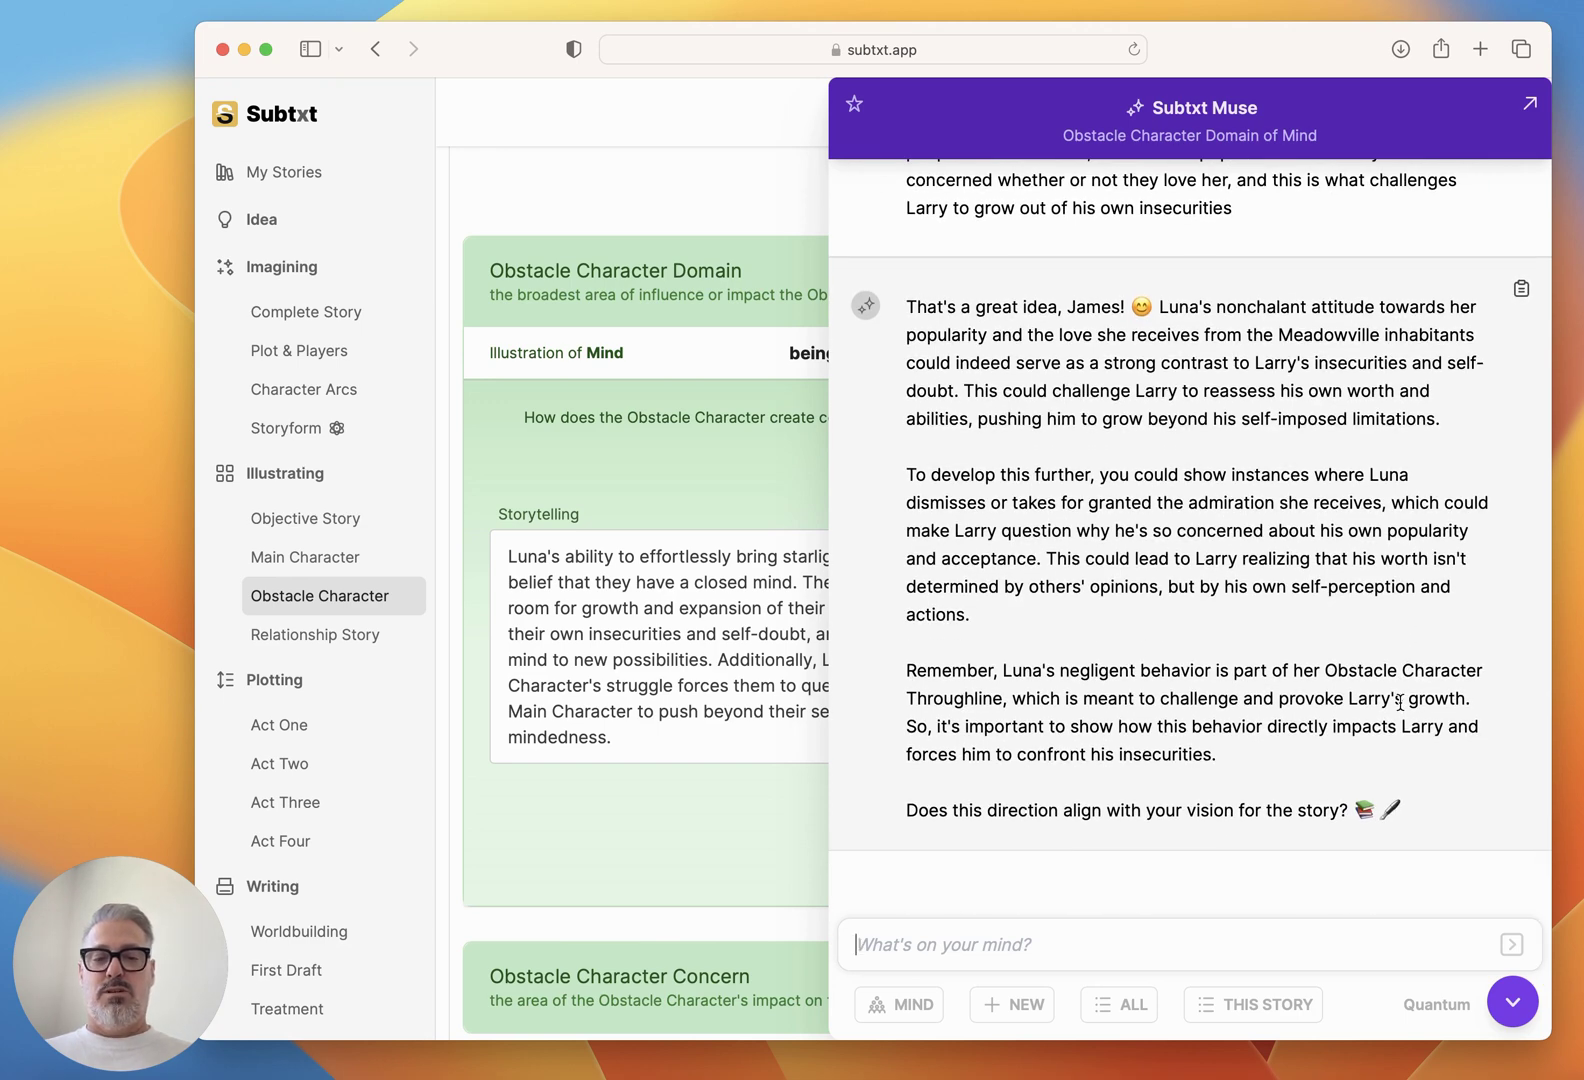
Tell Muse that works perfectly and ask it to wrap everything up into one succinct paragraph illustrating the OC Domain of Mind.
{"action": "type", "text": "yes, that "}
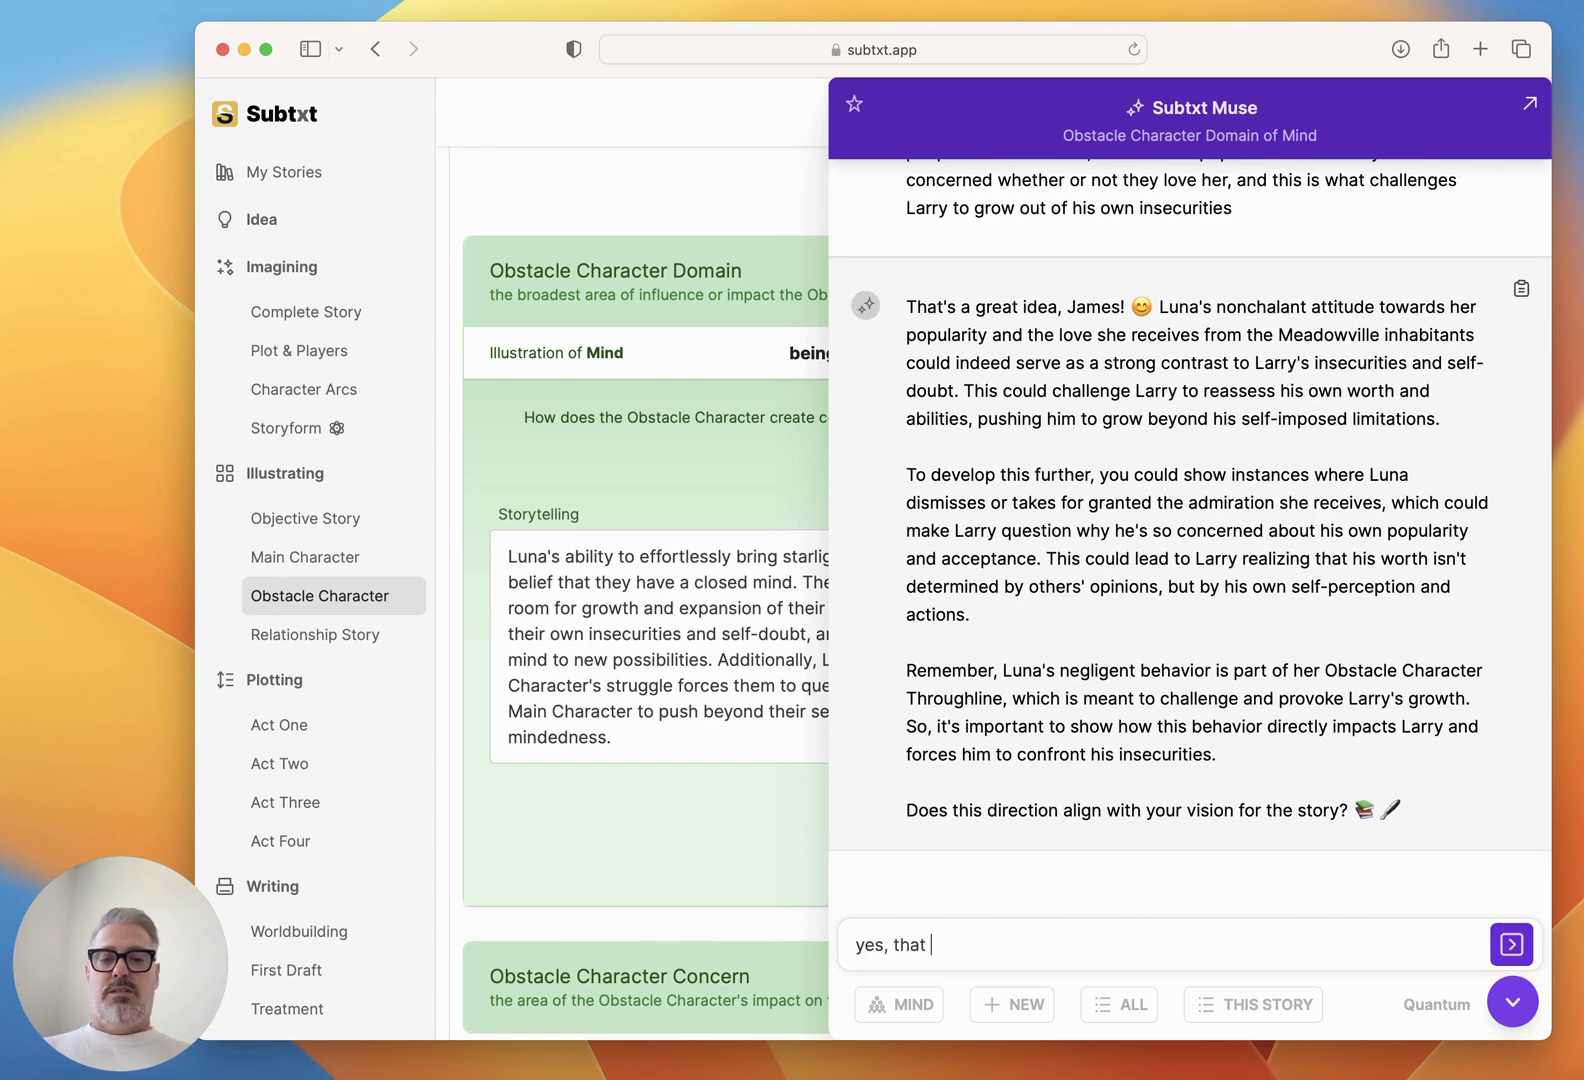
{"action": "type", "text": "works perfectly "}
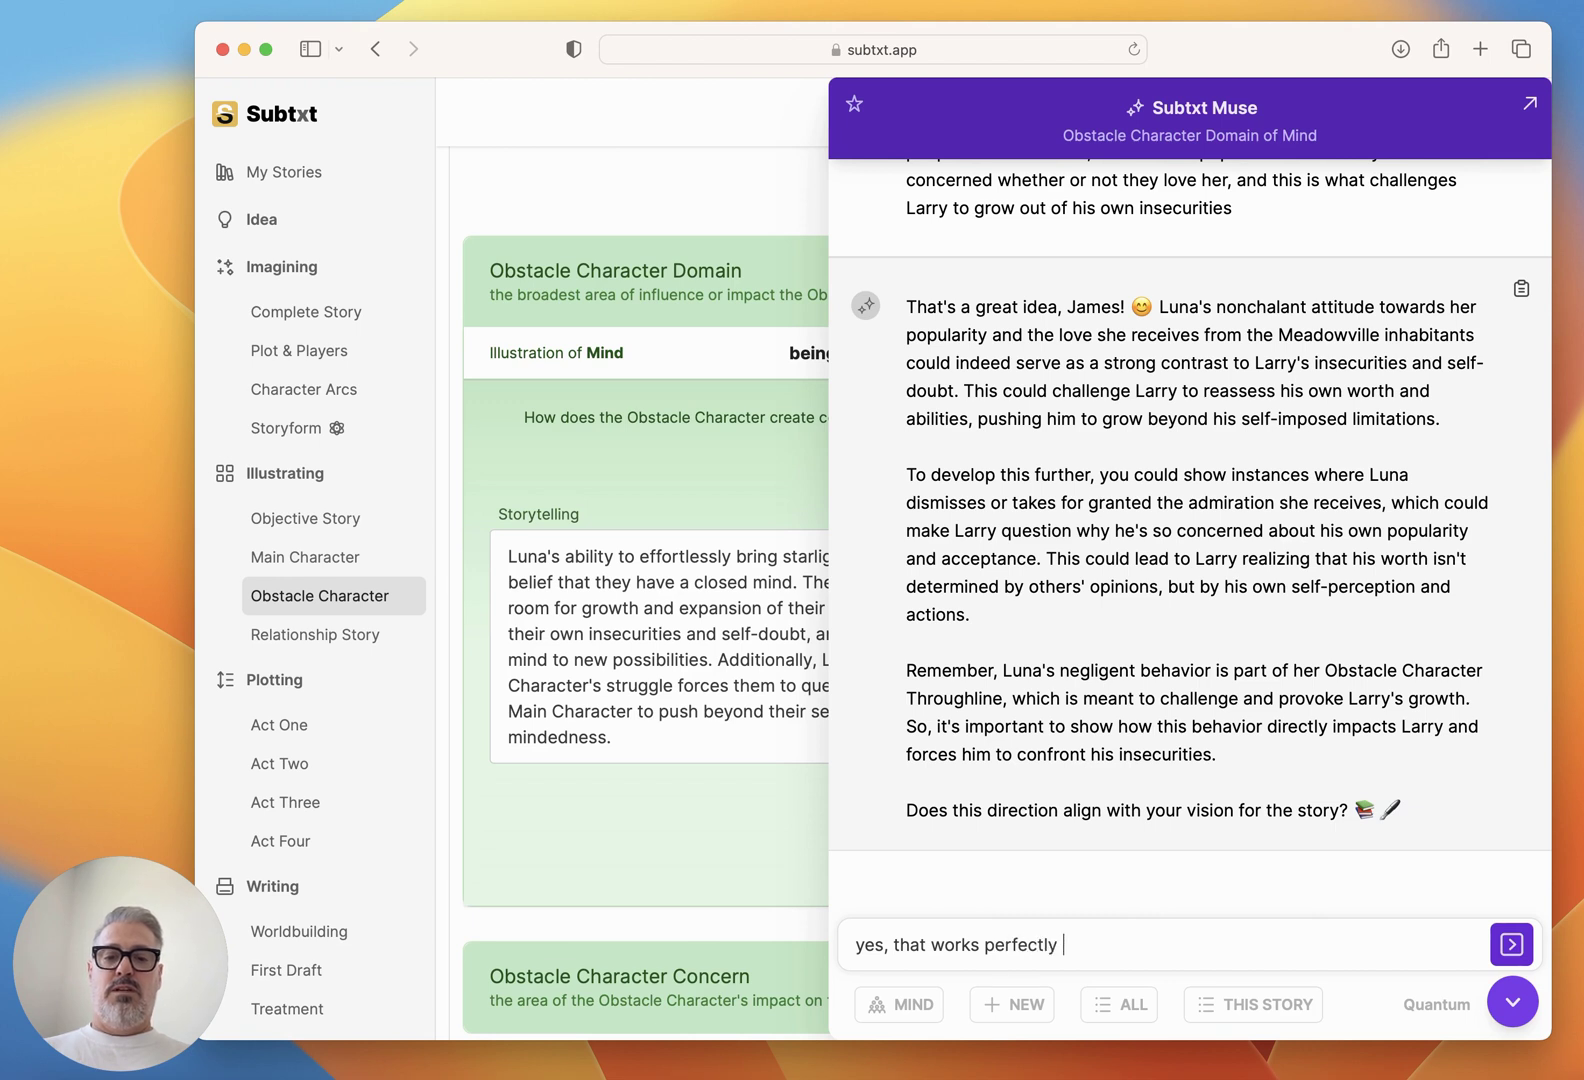
{"action": "type", "text": "- can you wrap i"}
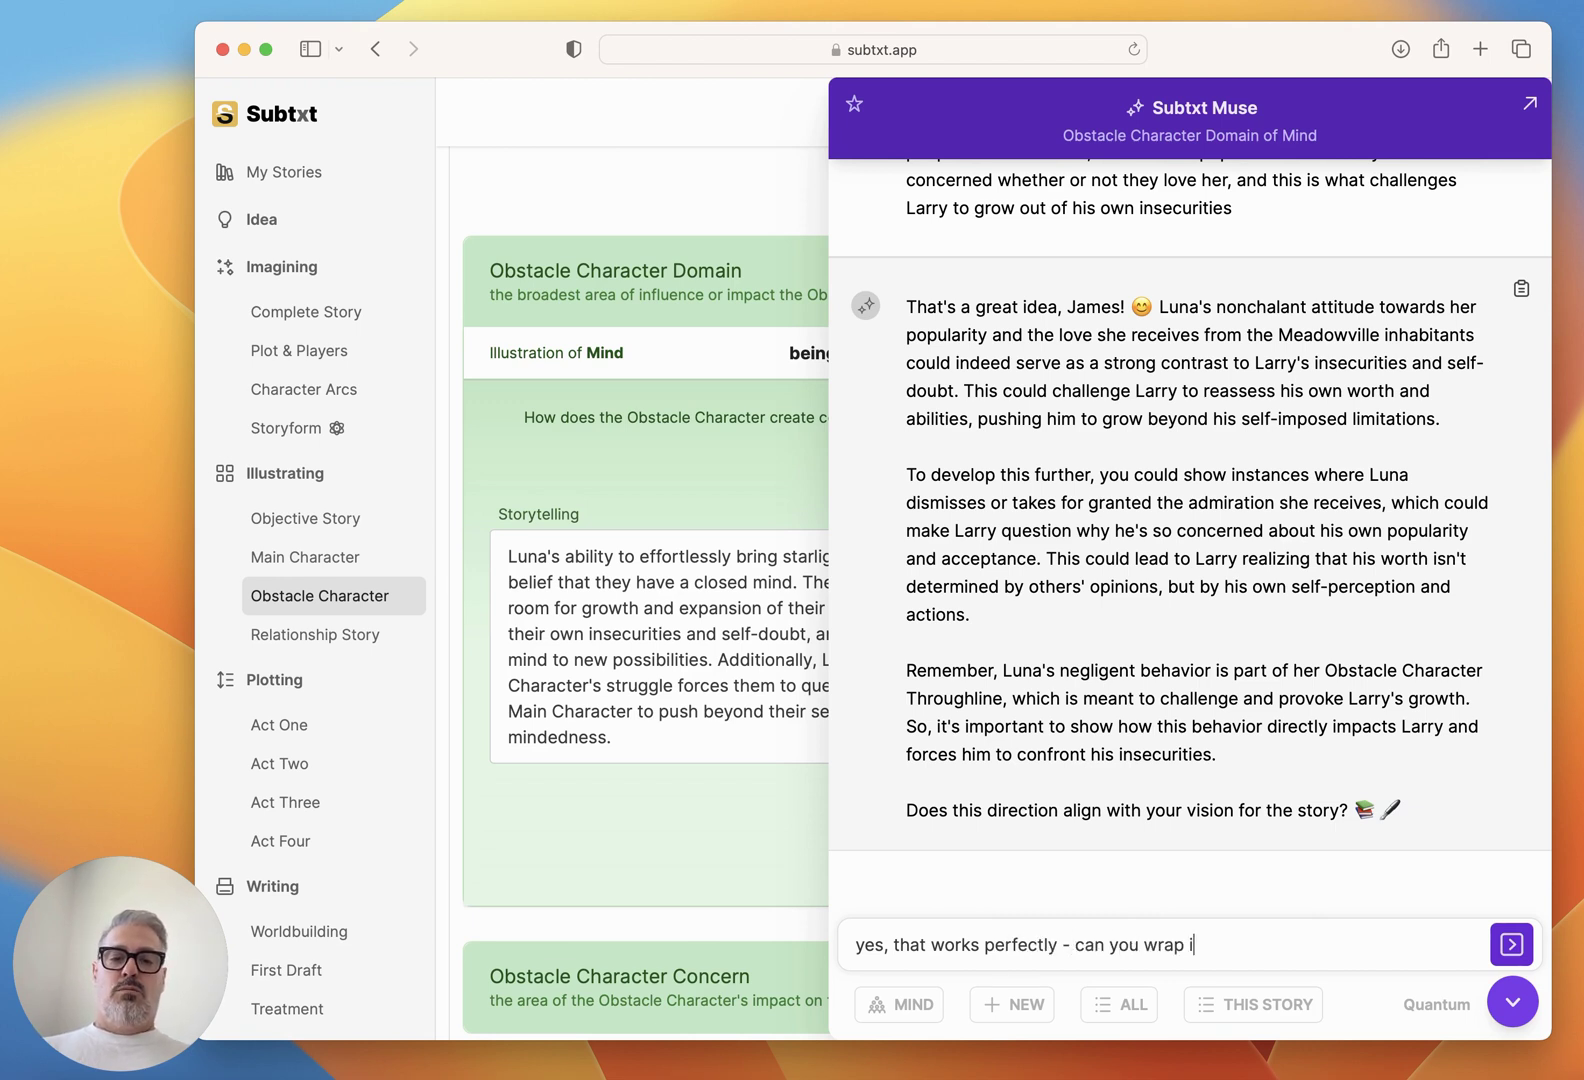
{"action": "type", "text": "t all up into one s"}
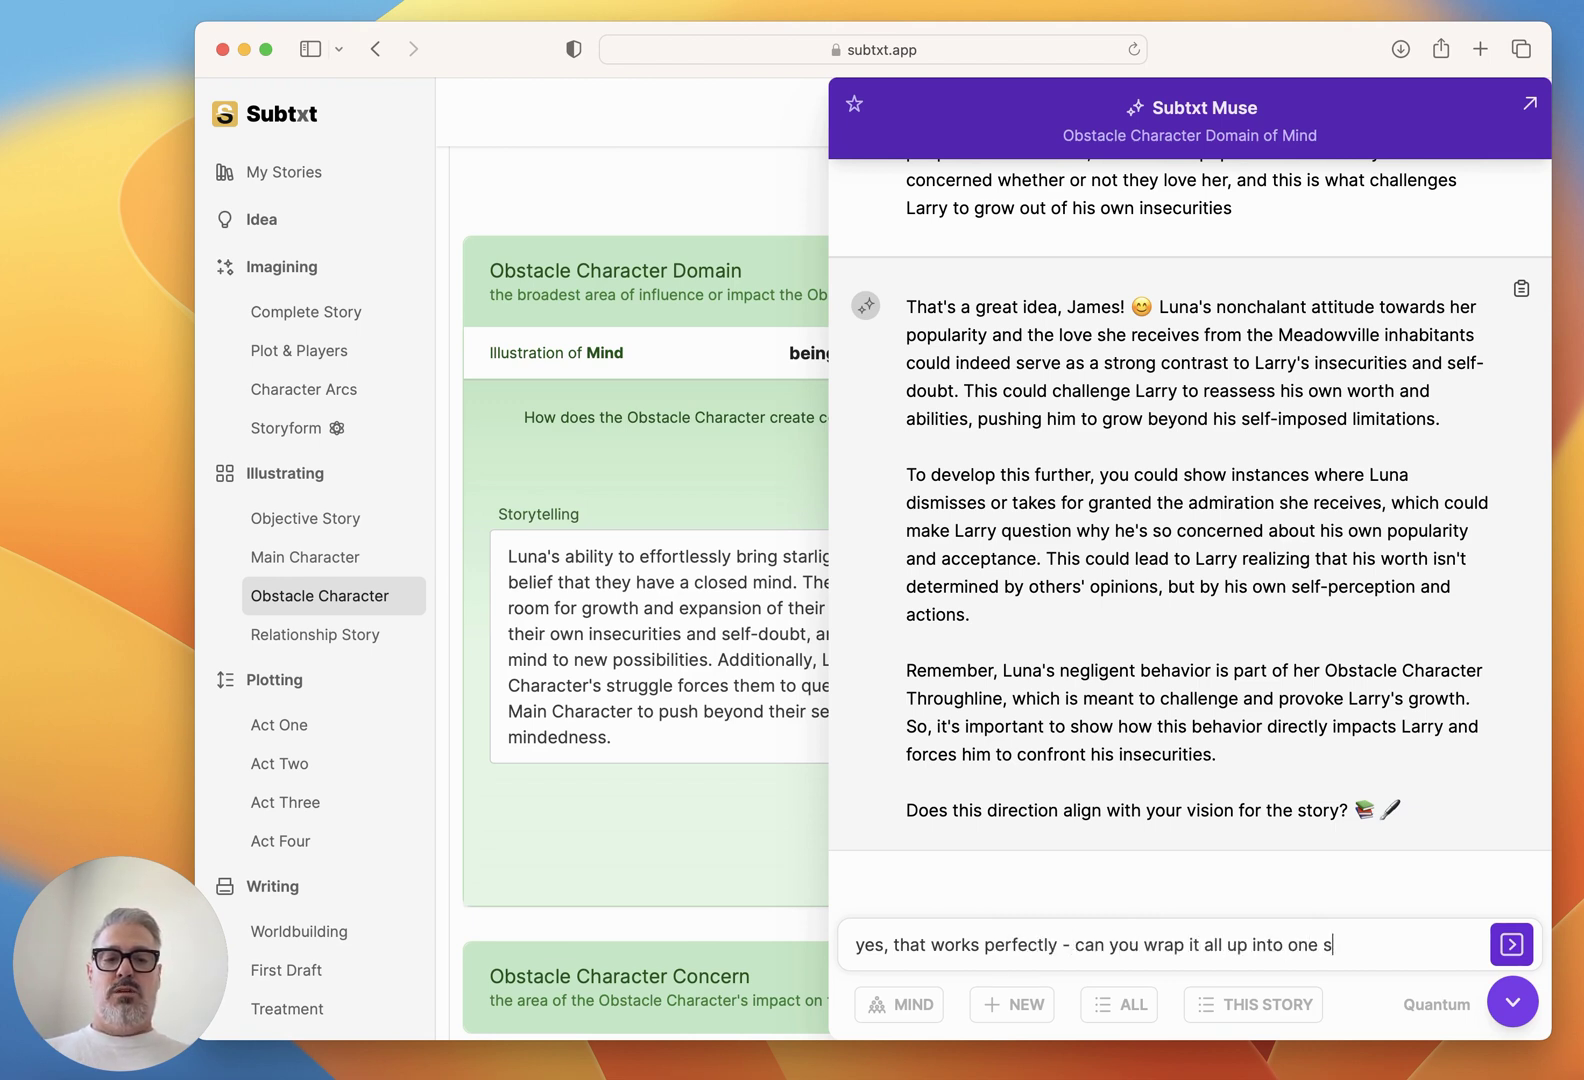
{"action": "type", "text": "uccinct paragraph "}
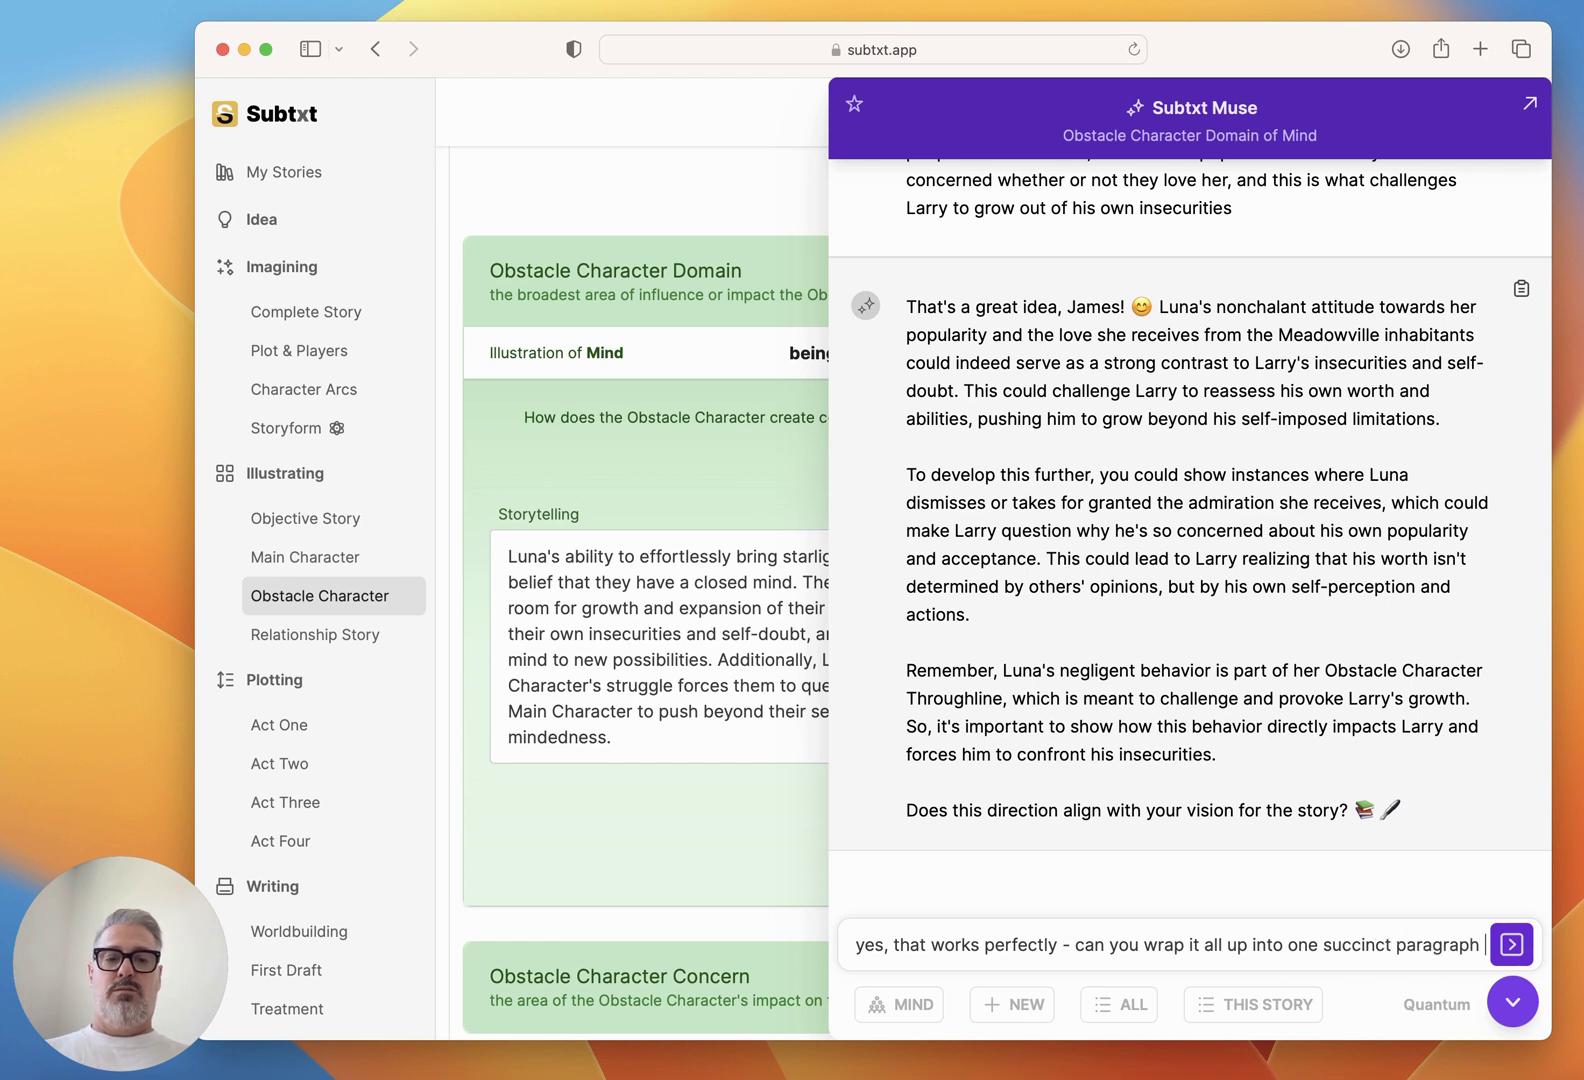
{"action": "type", "text": "illustrating the OC"}
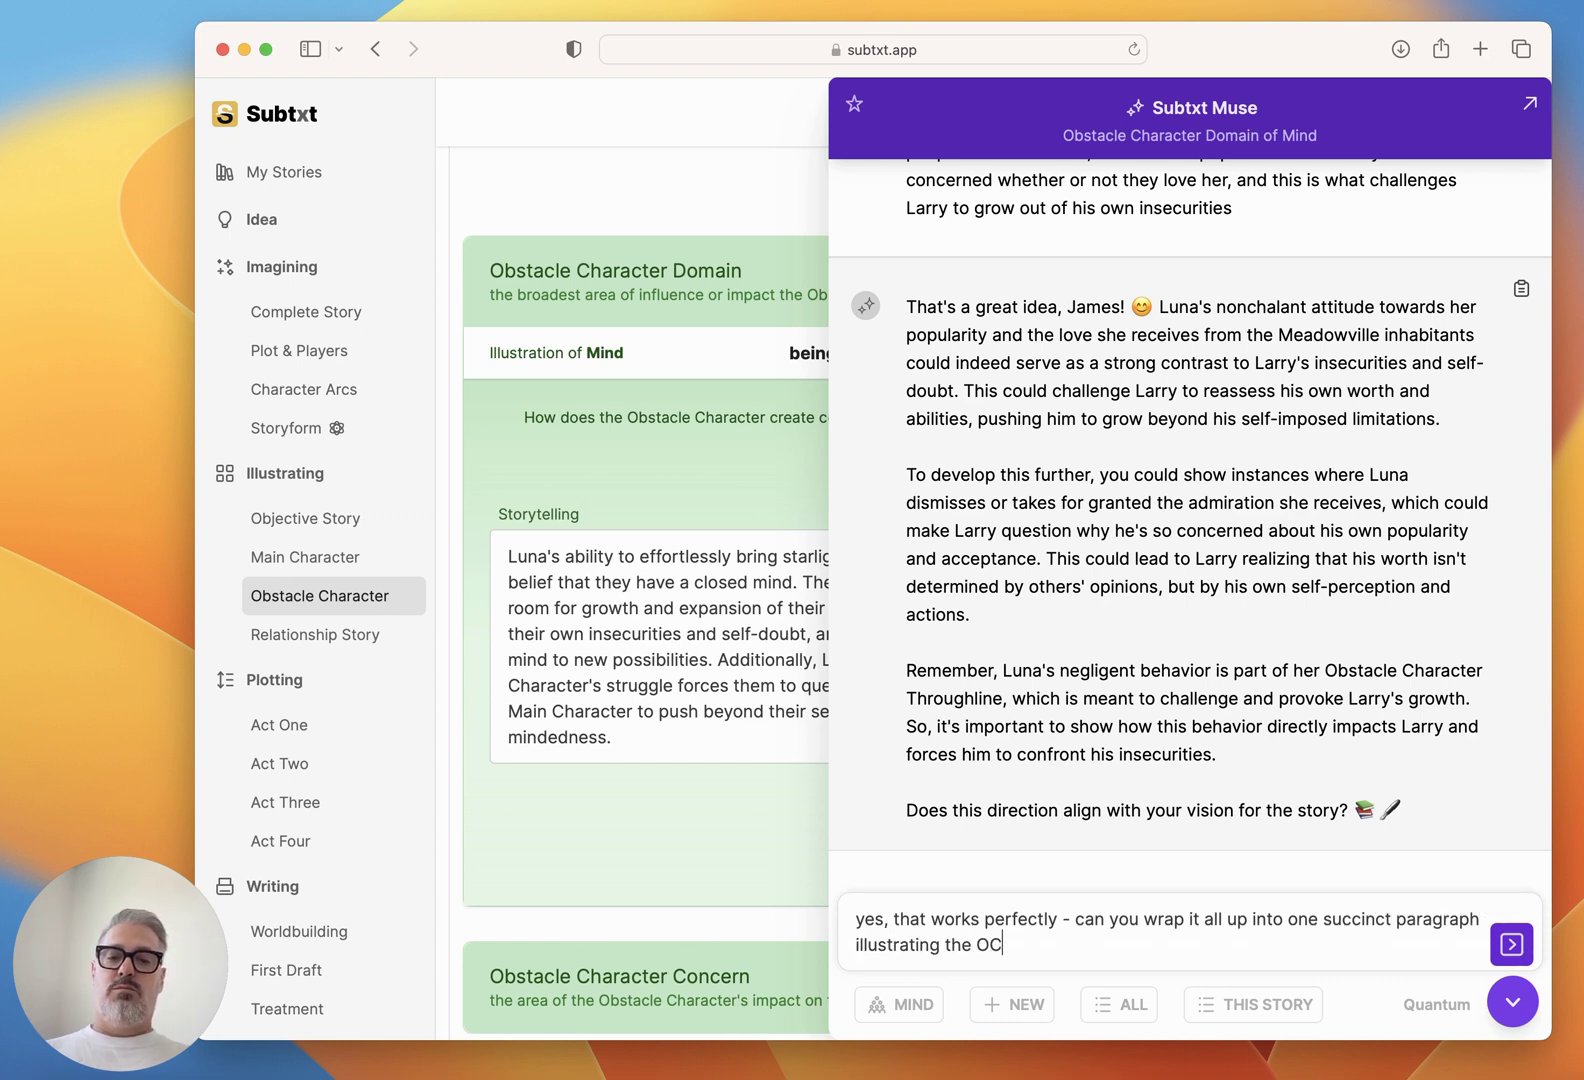
{"action": "type", "text": " Domain of Mind"}
{"action": "key", "text": "Return"}
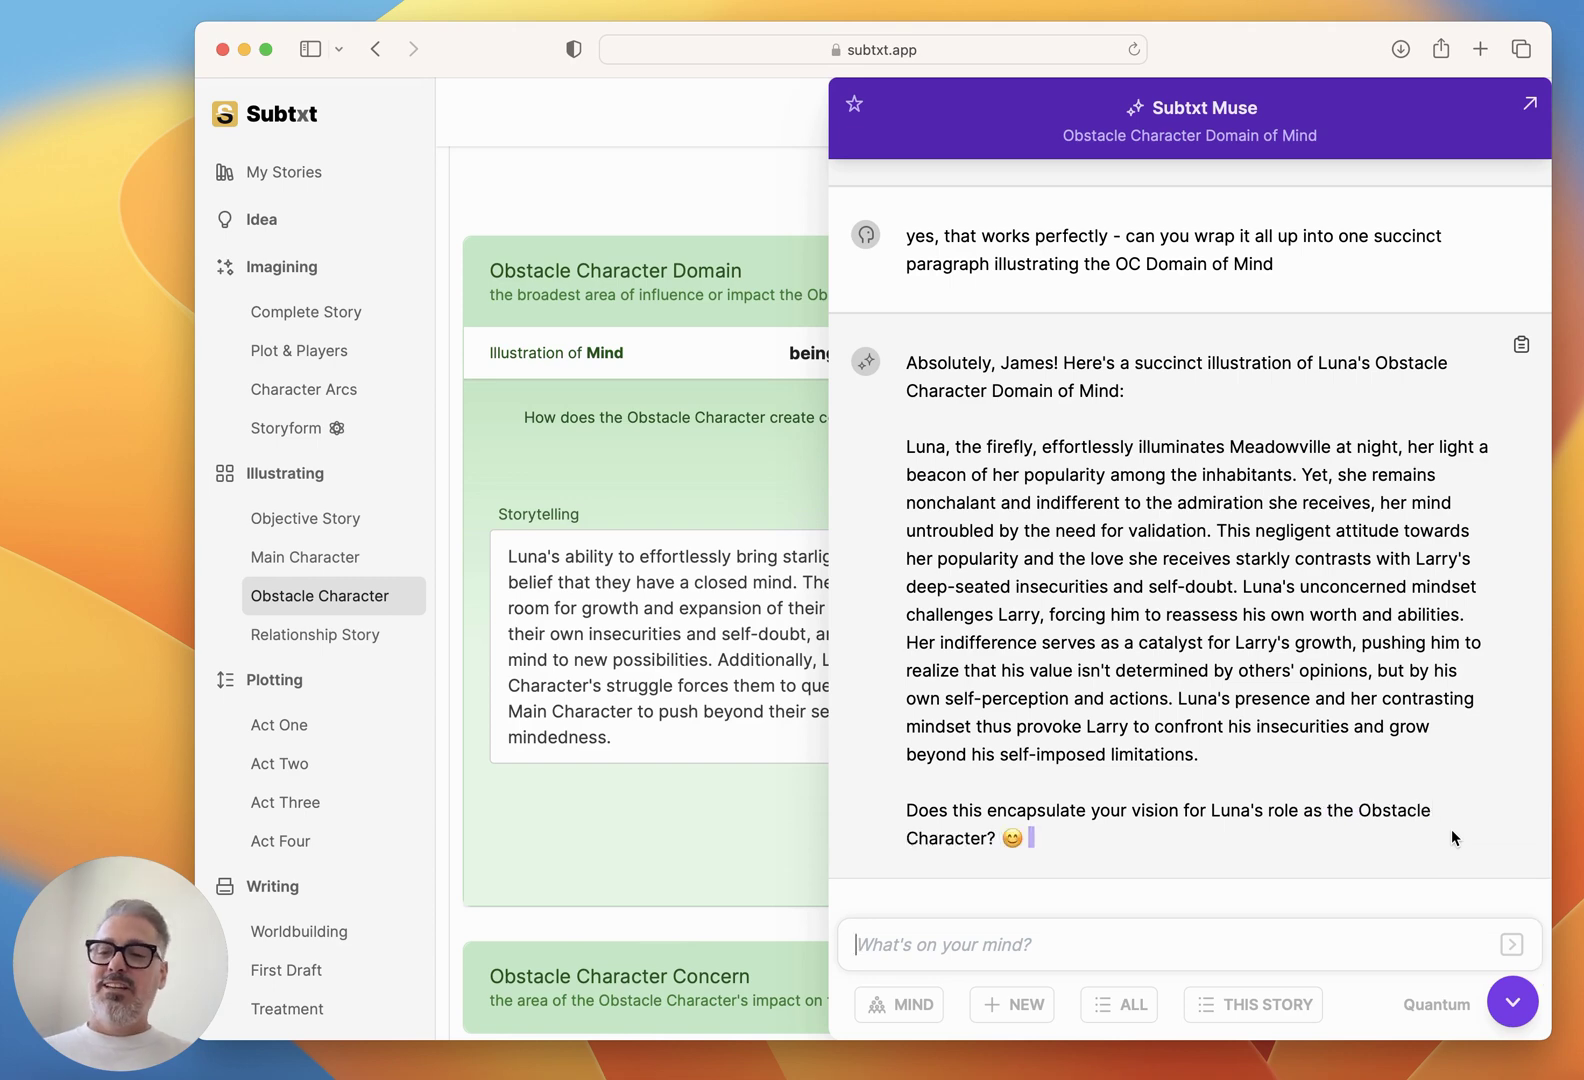
Copy Muse's succinct illustration and replace the Obstacle Character Domain storytelling with it.
{"action": "scroll", "coordinate": [1392, 735], "scroll_direction": "up", "scroll_amount": 2}
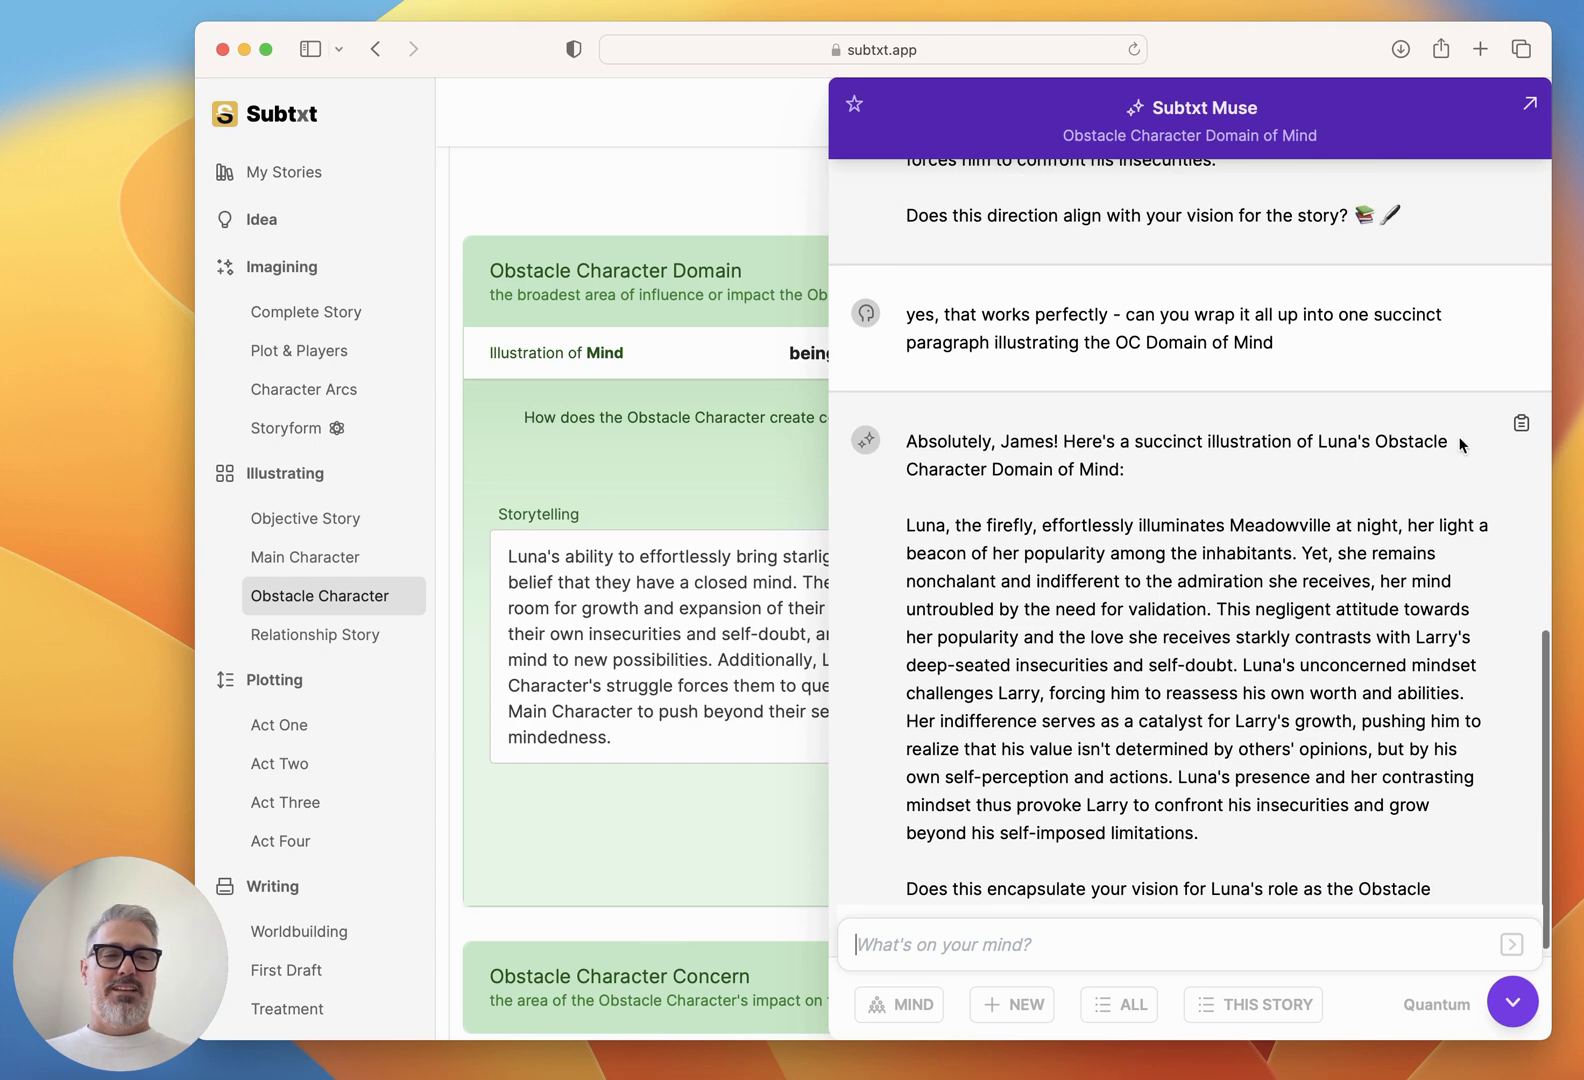
{"action": "left_click", "coordinate": [1521, 426]}
{"action": "left_click", "coordinate": [1512, 1001]}
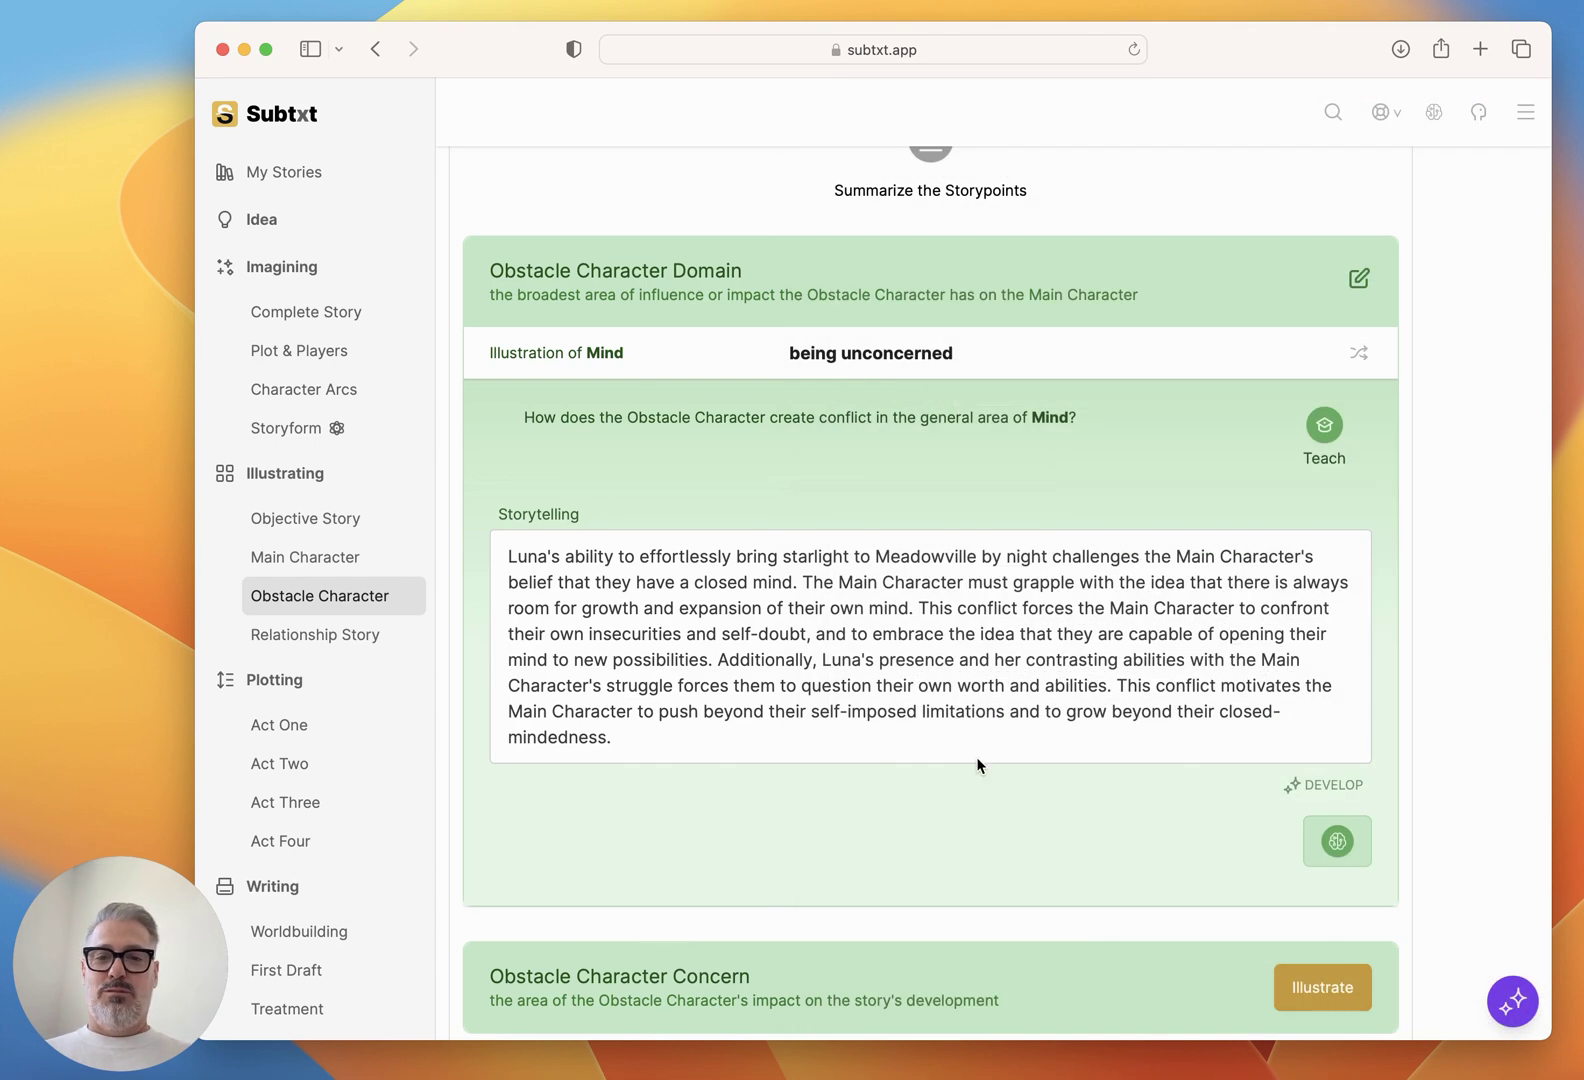
{"action": "key", "text": "super+a"}
{"action": "key", "text": "super+v"}
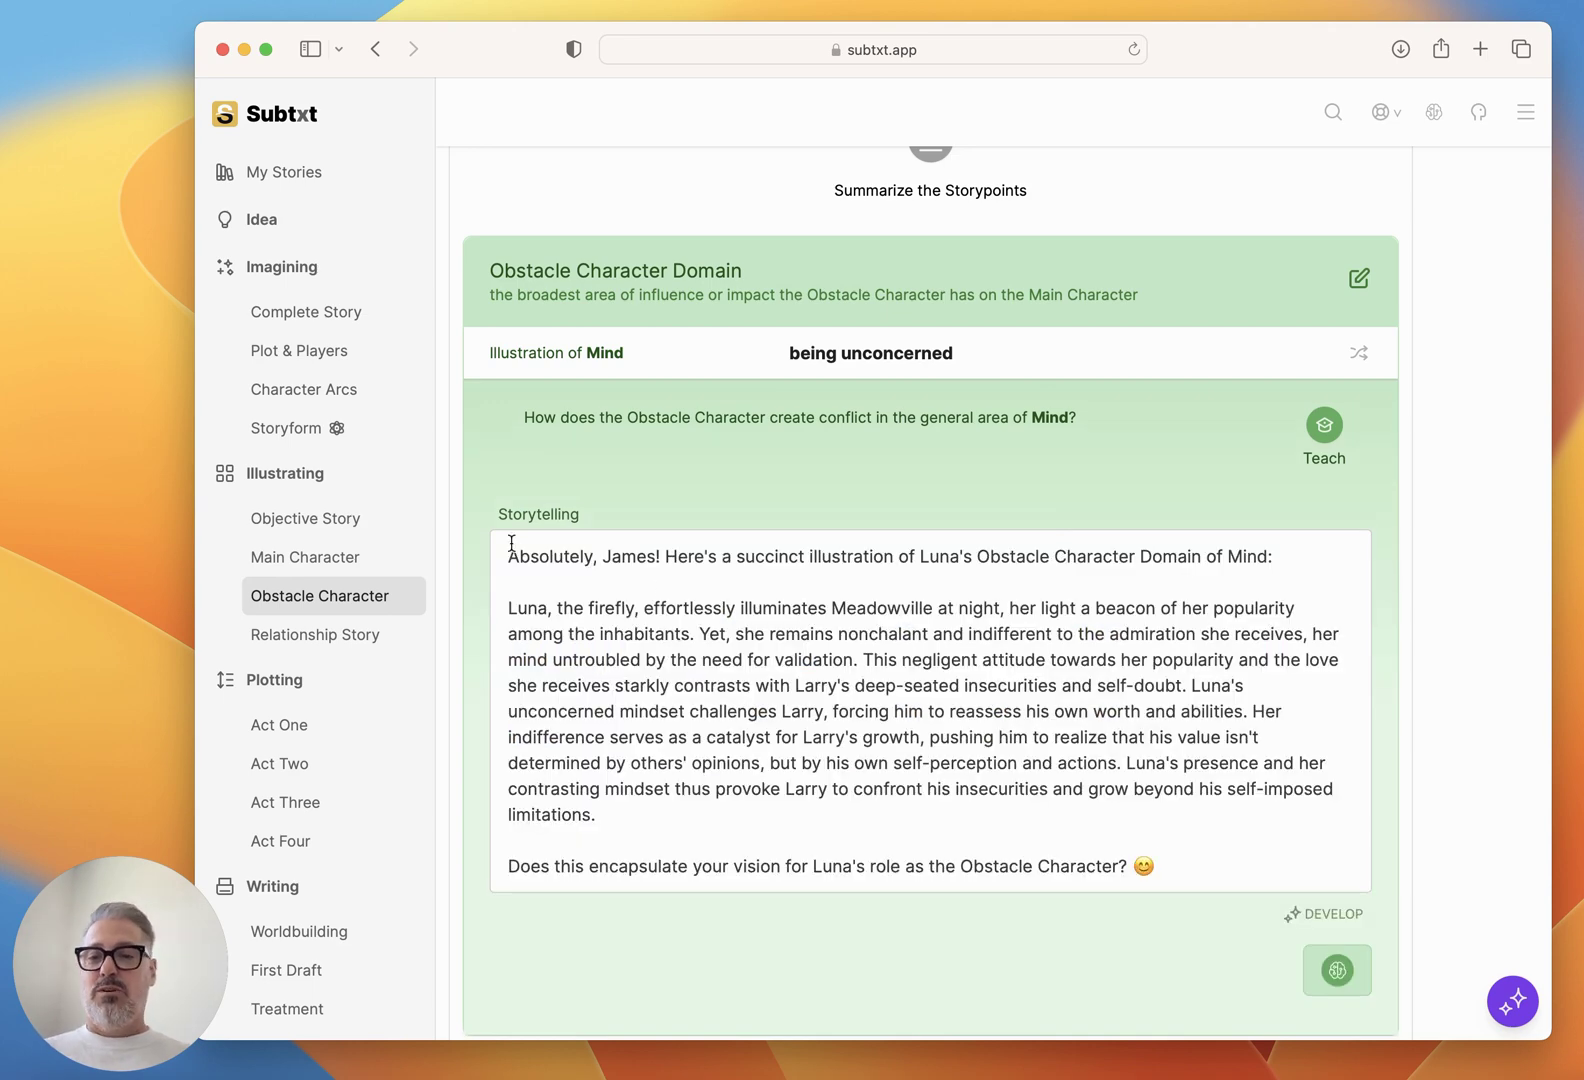
Delete Muse's introductory line and its closing question from the storytelling, keeping only the paragraph beginning "Luna, the firefly".
{"action": "left_click", "coordinate": [564, 585]}
{"action": "left_click_drag", "start_coordinate": [564, 585], "coordinate": [453, 530]}
{"action": "key", "text": "BackSpace"}
{"action": "key", "text": "Delete"}
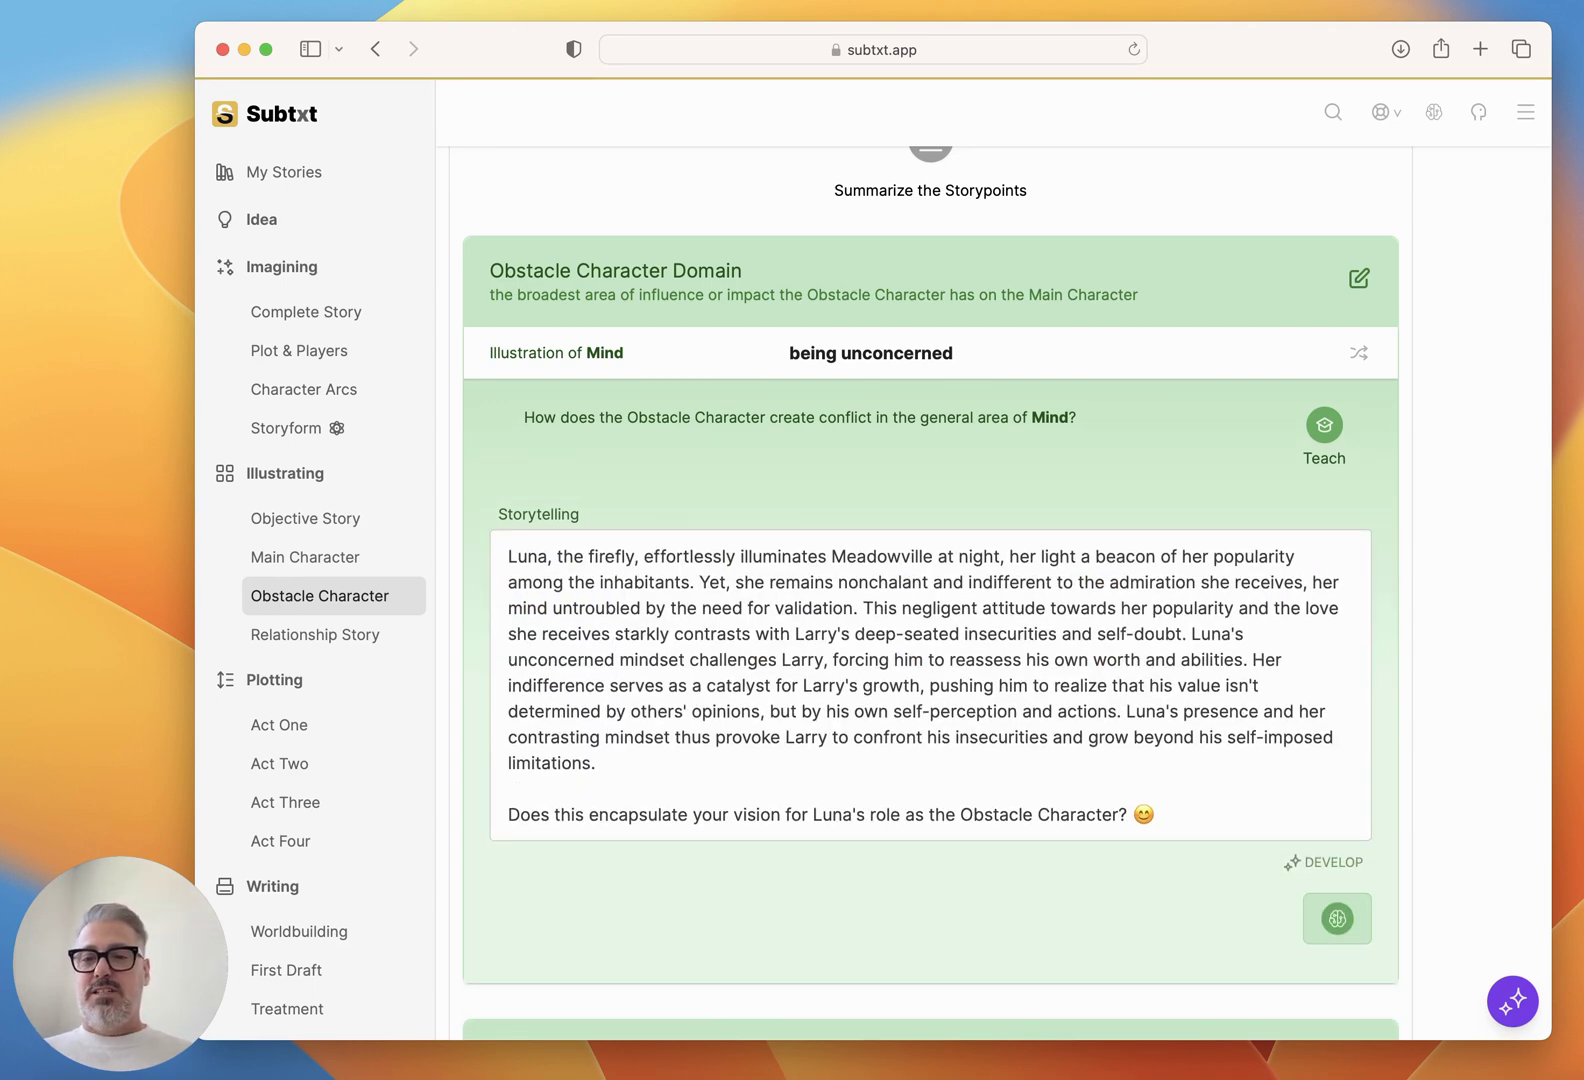
{"action": "left_click_drag", "start_coordinate": [1184, 820], "coordinate": [600, 765]}
{"action": "key", "text": "BackSpace"}
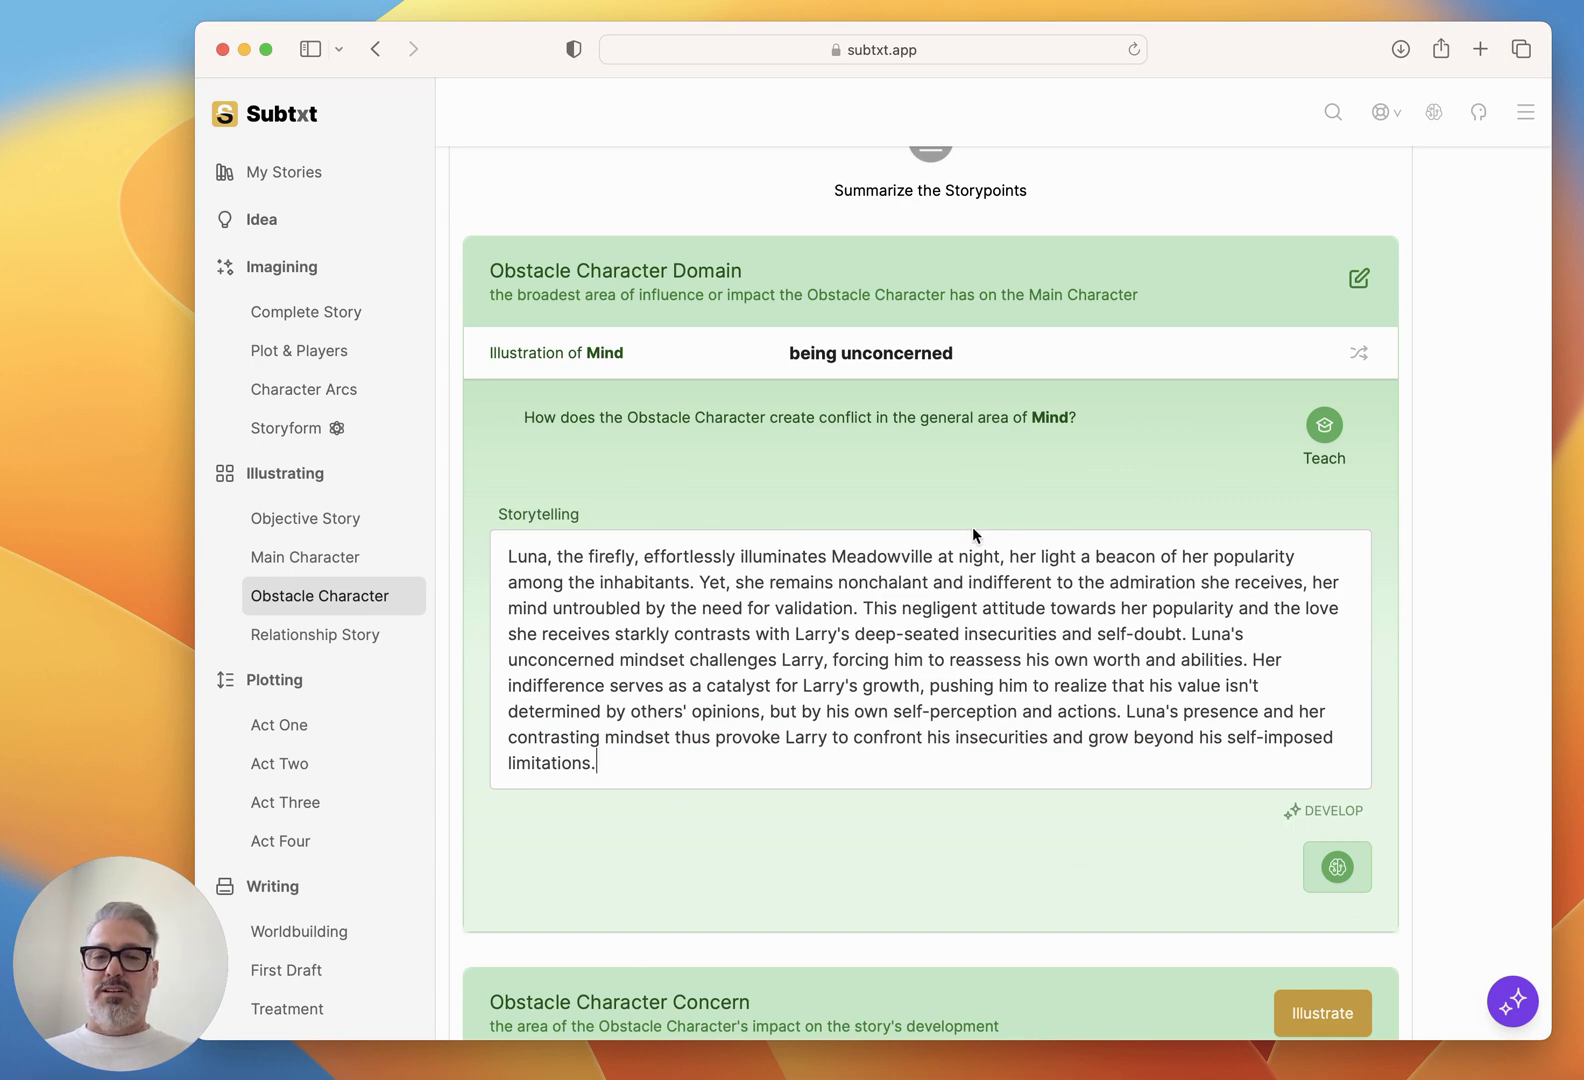
Open the Relationship Story Domain and set its illustration of Physics to "fighting with a group".
{"action": "left_click", "coordinate": [362, 638]}
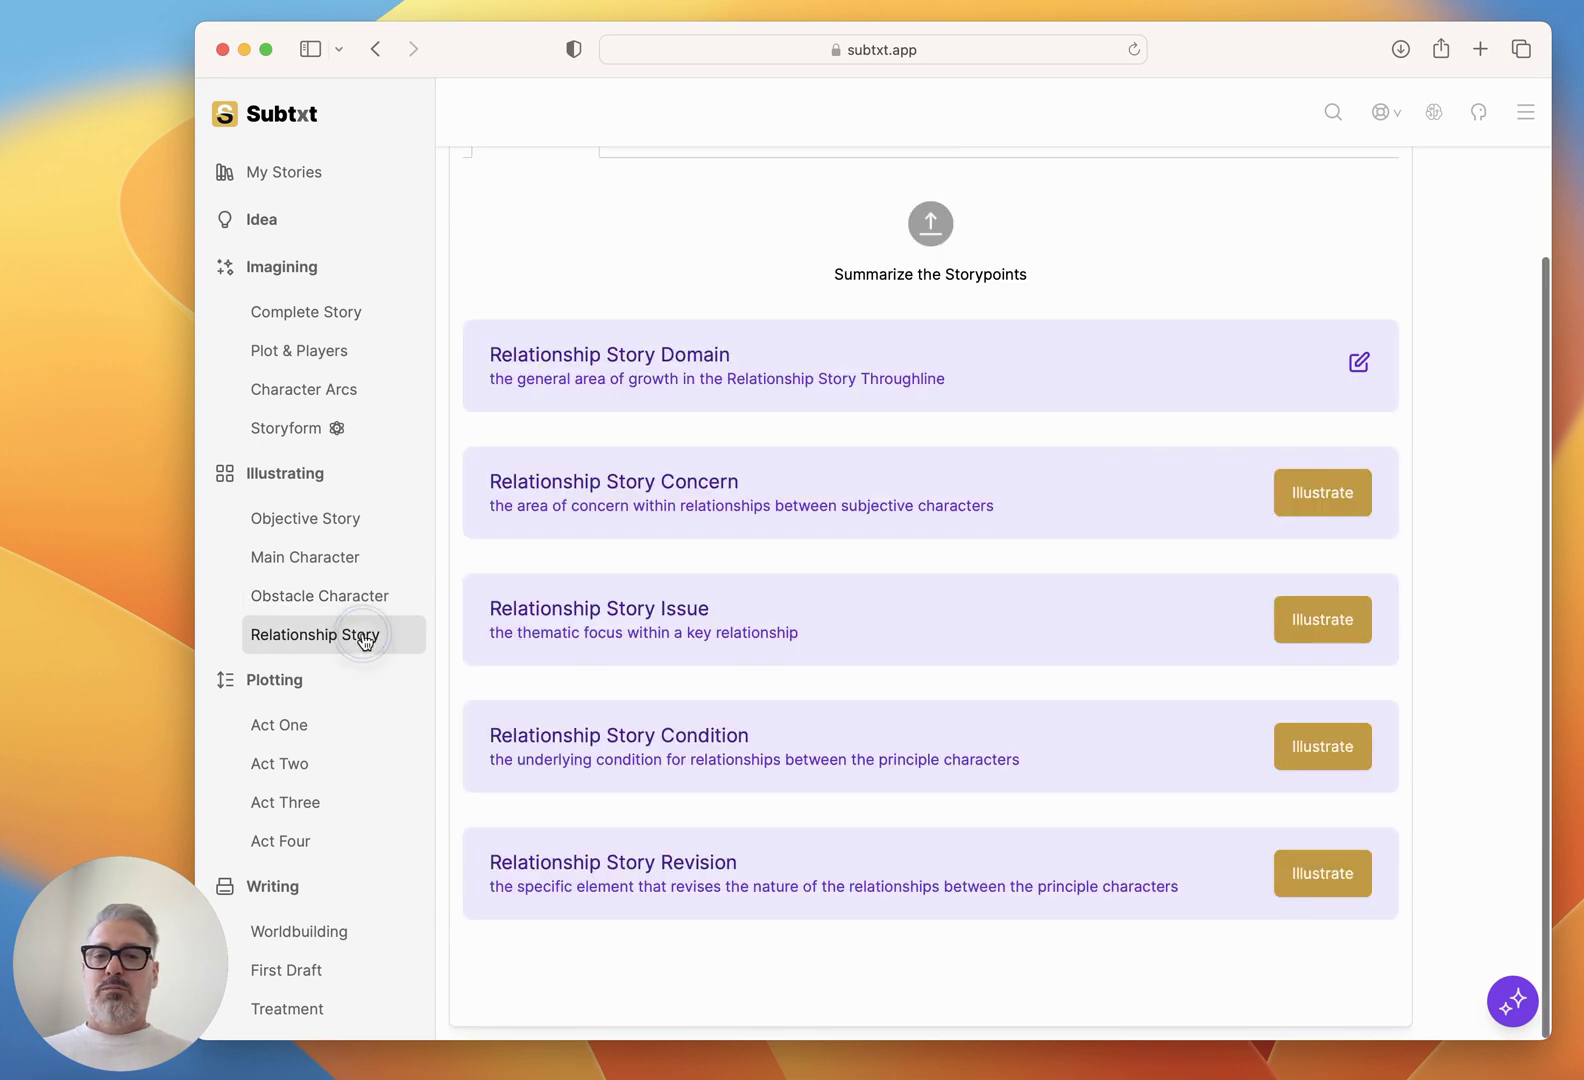
{"action": "left_click", "coordinate": [1359, 363]}
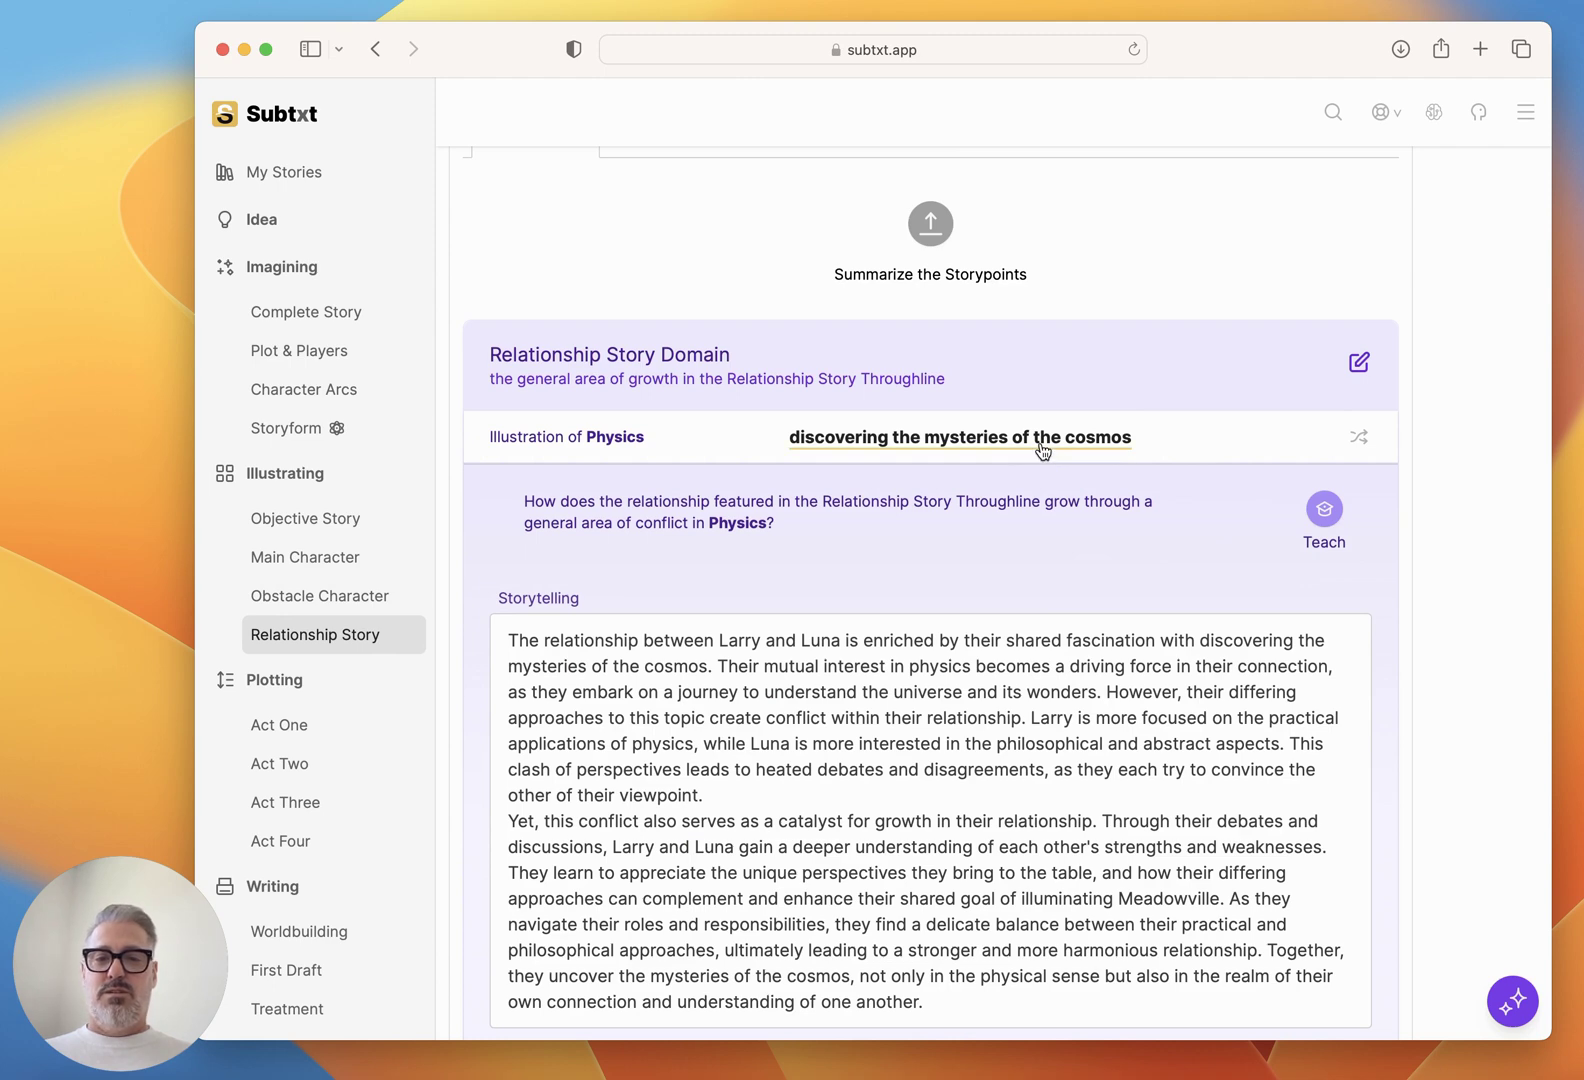
{"action": "scroll", "coordinate": [1041, 450], "scroll_direction": "down", "scroll_amount": 2}
{"action": "left_click", "coordinate": [993, 385]}
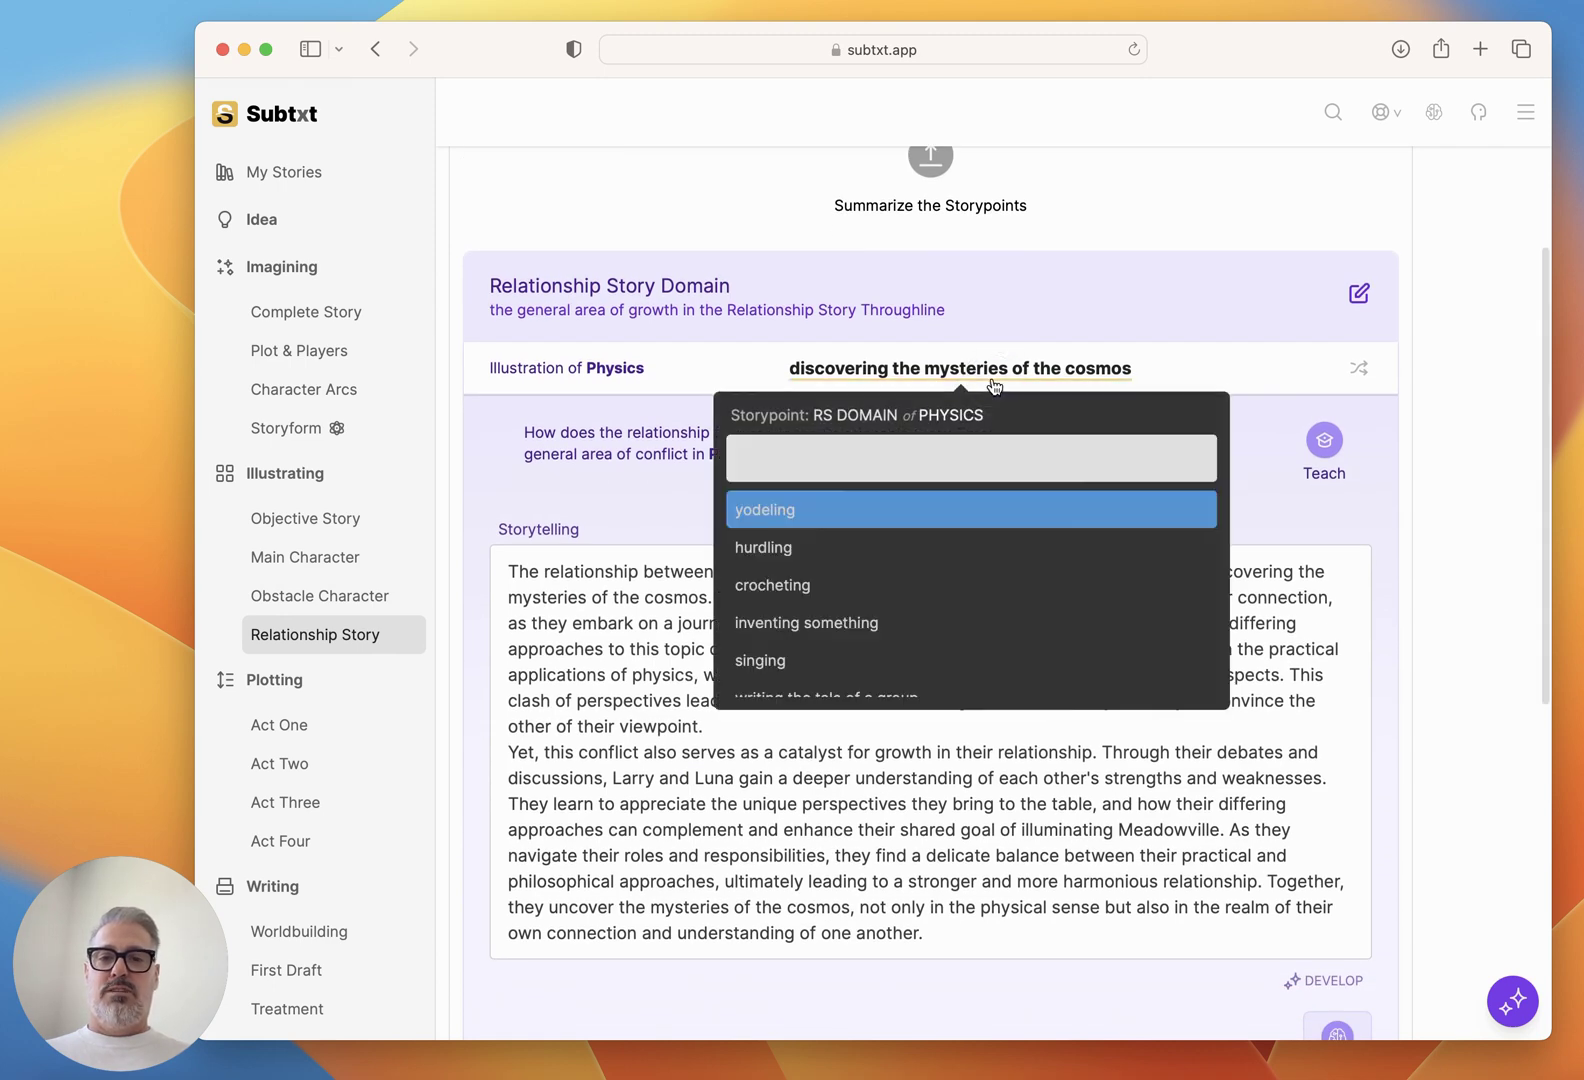
{"action": "type", "text": "gh"}
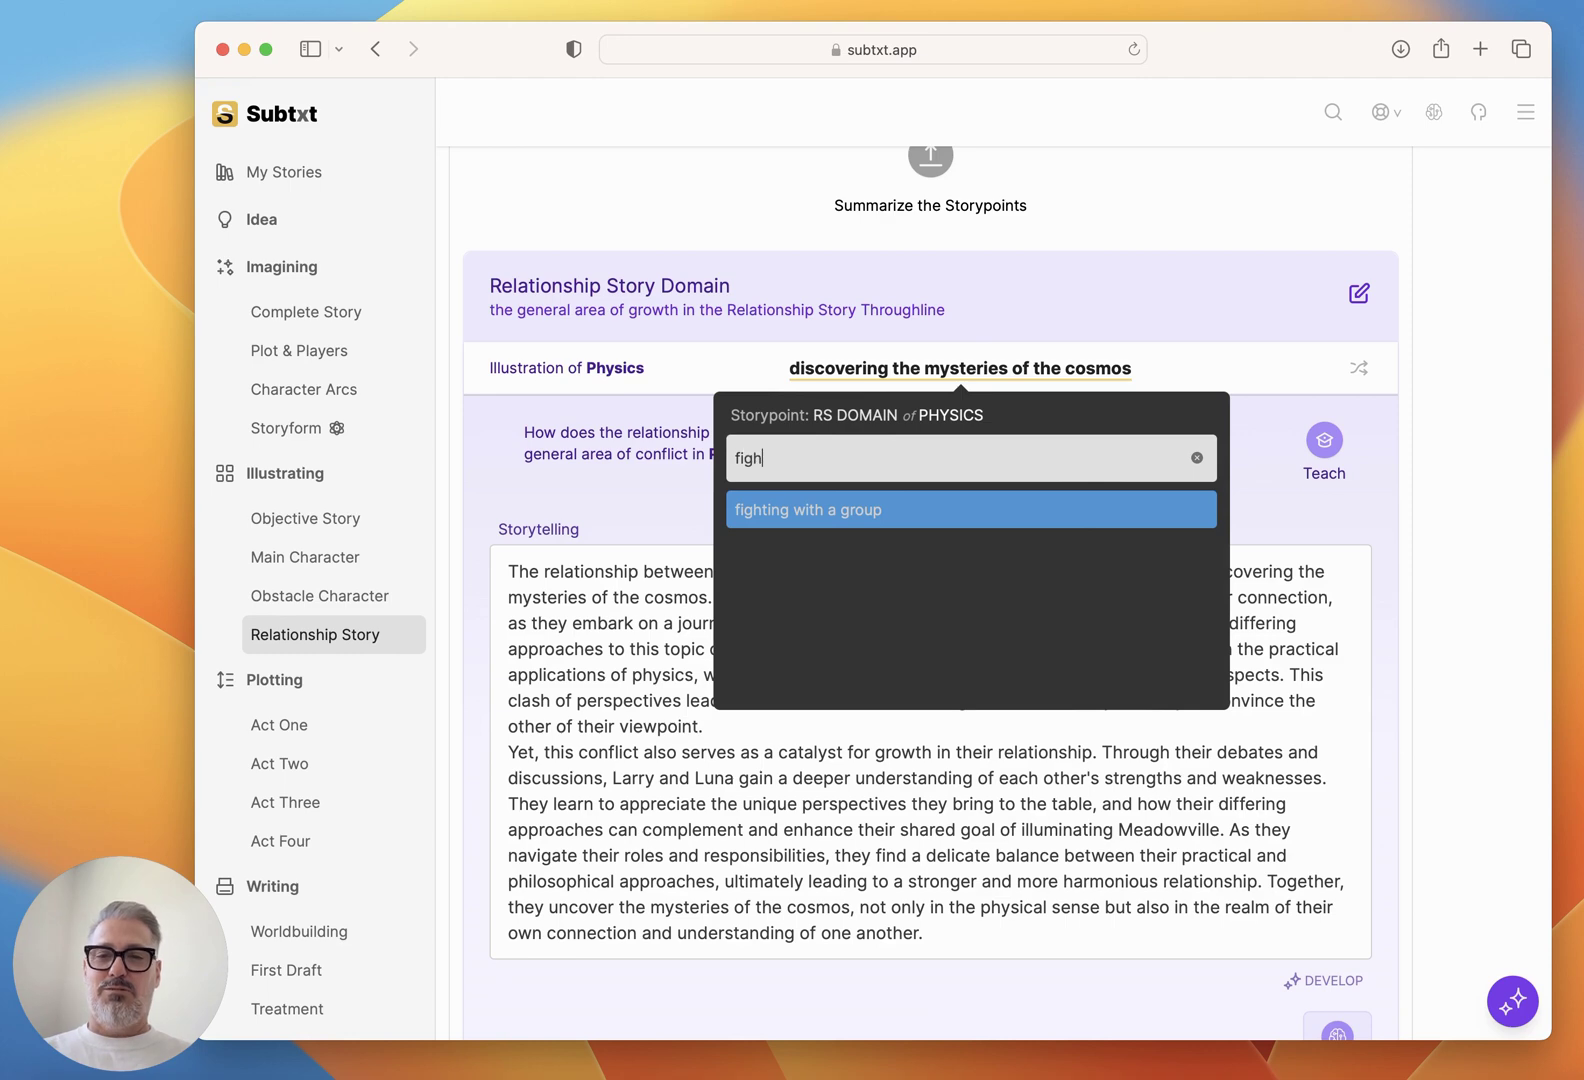
{"action": "key", "text": "Return"}
Ask Muse about the Relationship Story Domain: "what if their relationship was built solely on fighting each other".
{"action": "type", "text": "their rela"}
{"action": "type", "text": "tionship"}
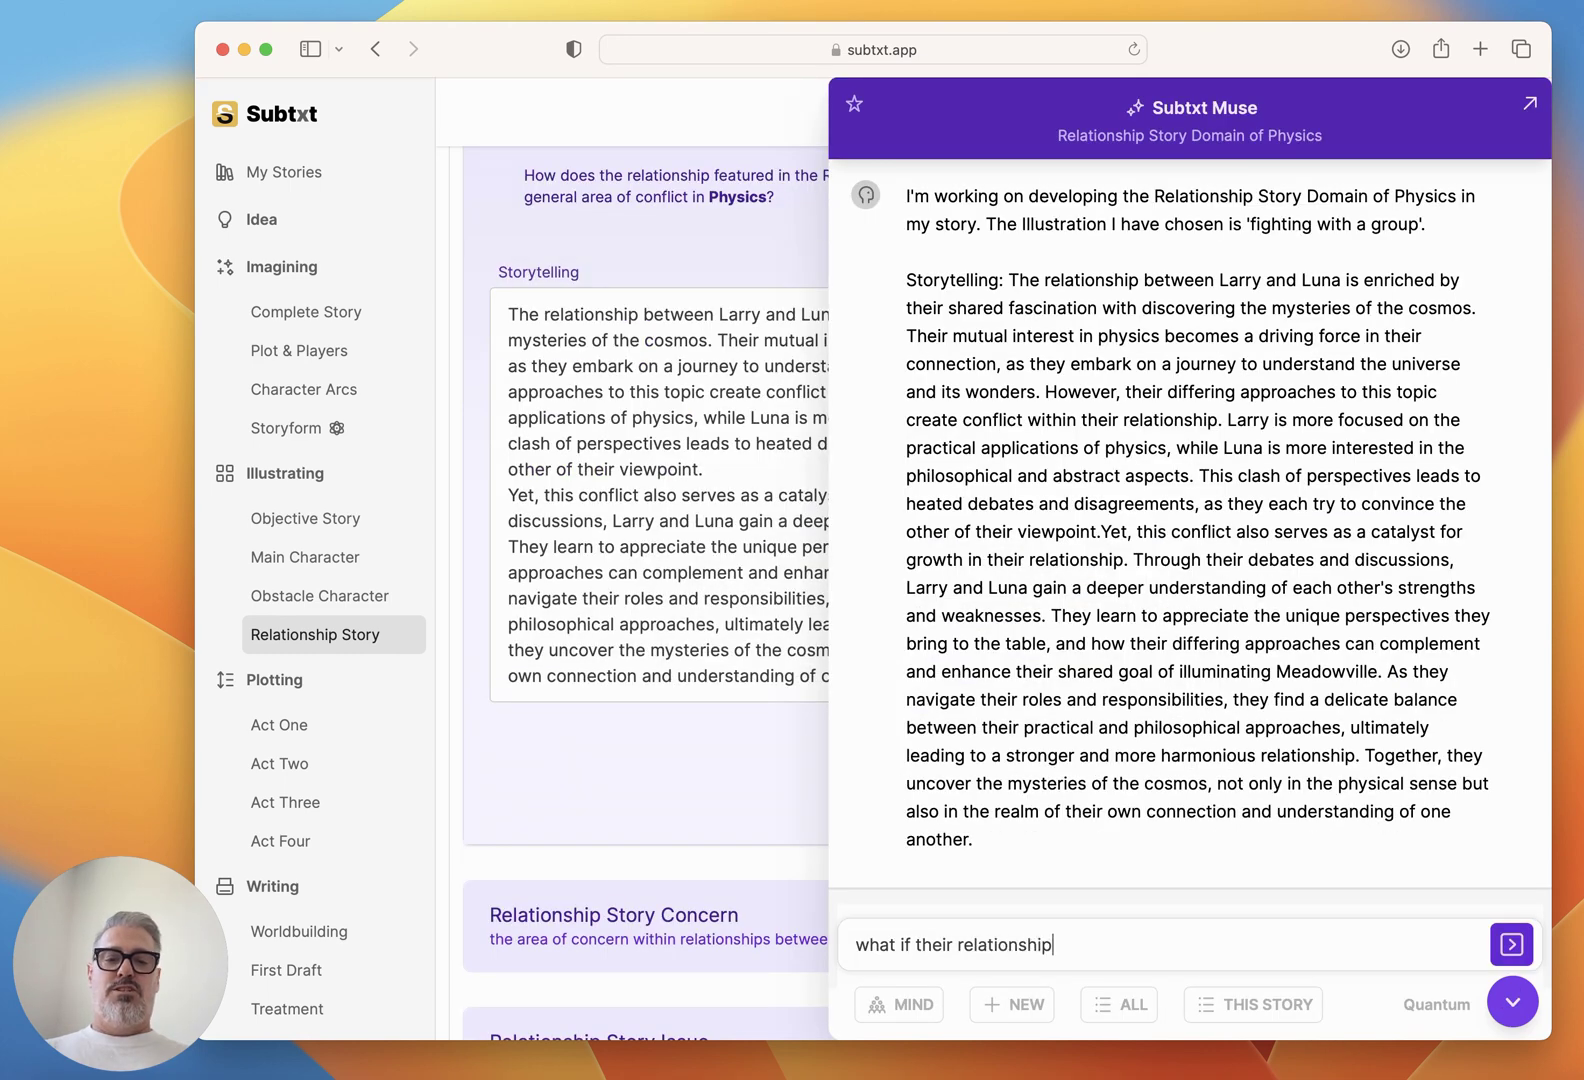
{"action": "type", "text": " was built solely on fighting each other"}
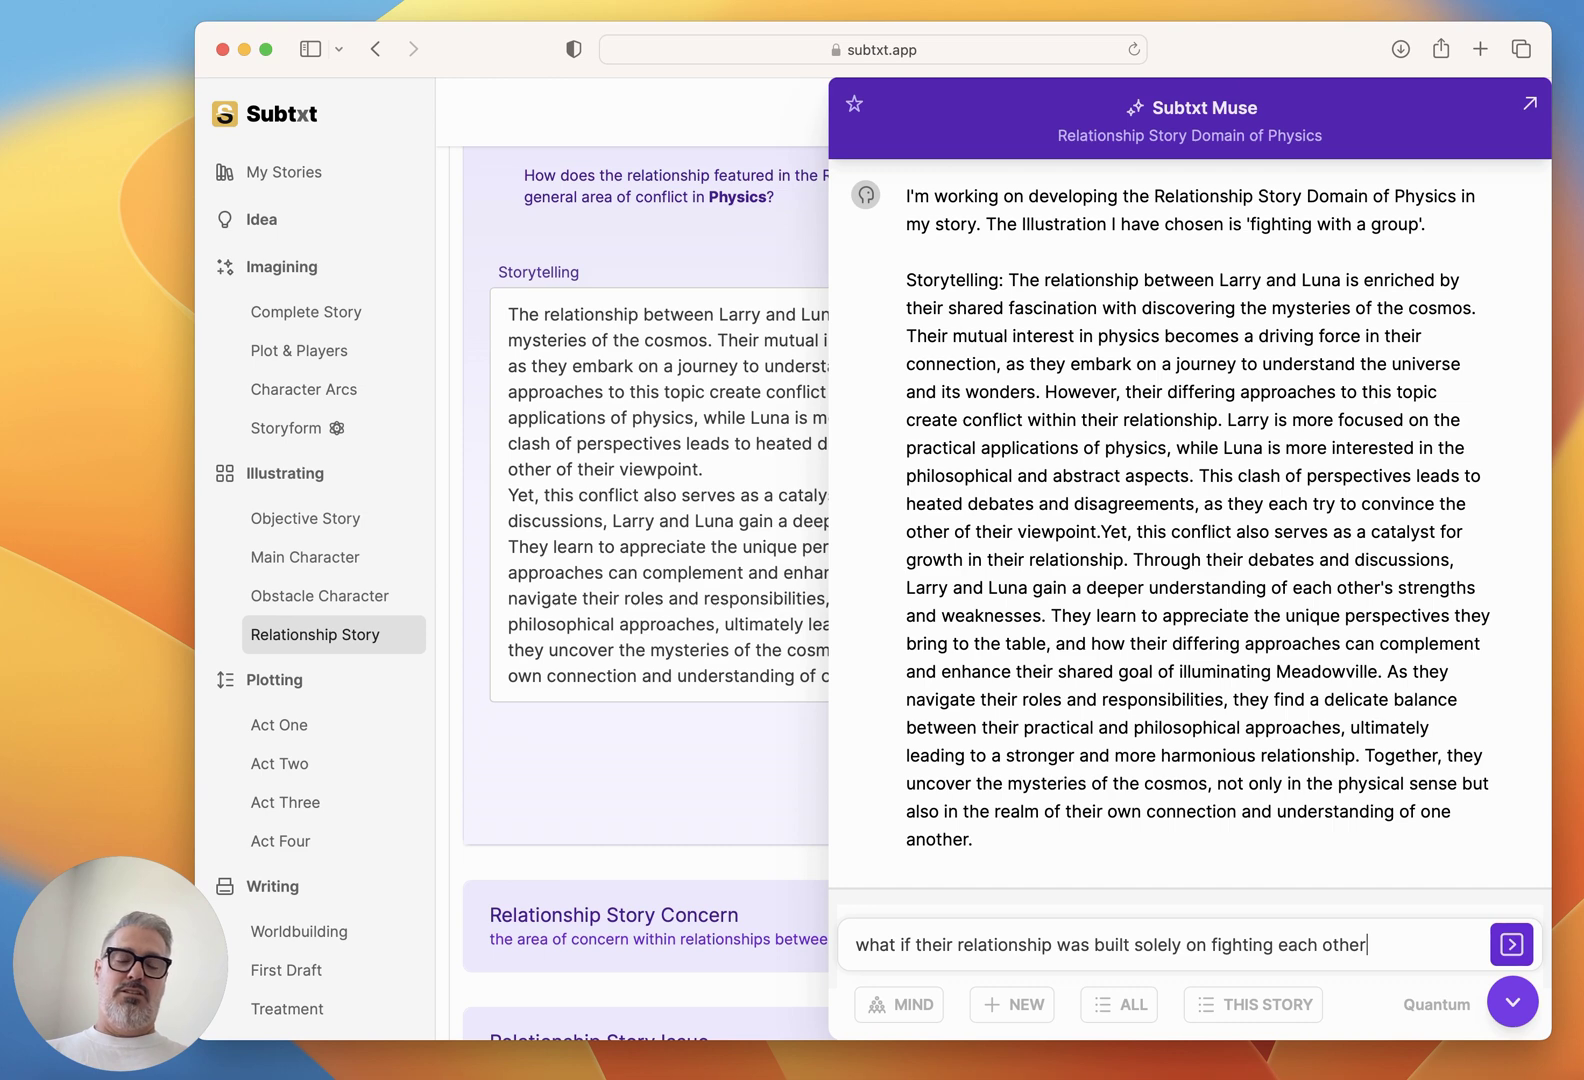
{"action": "key", "text": "Return"}
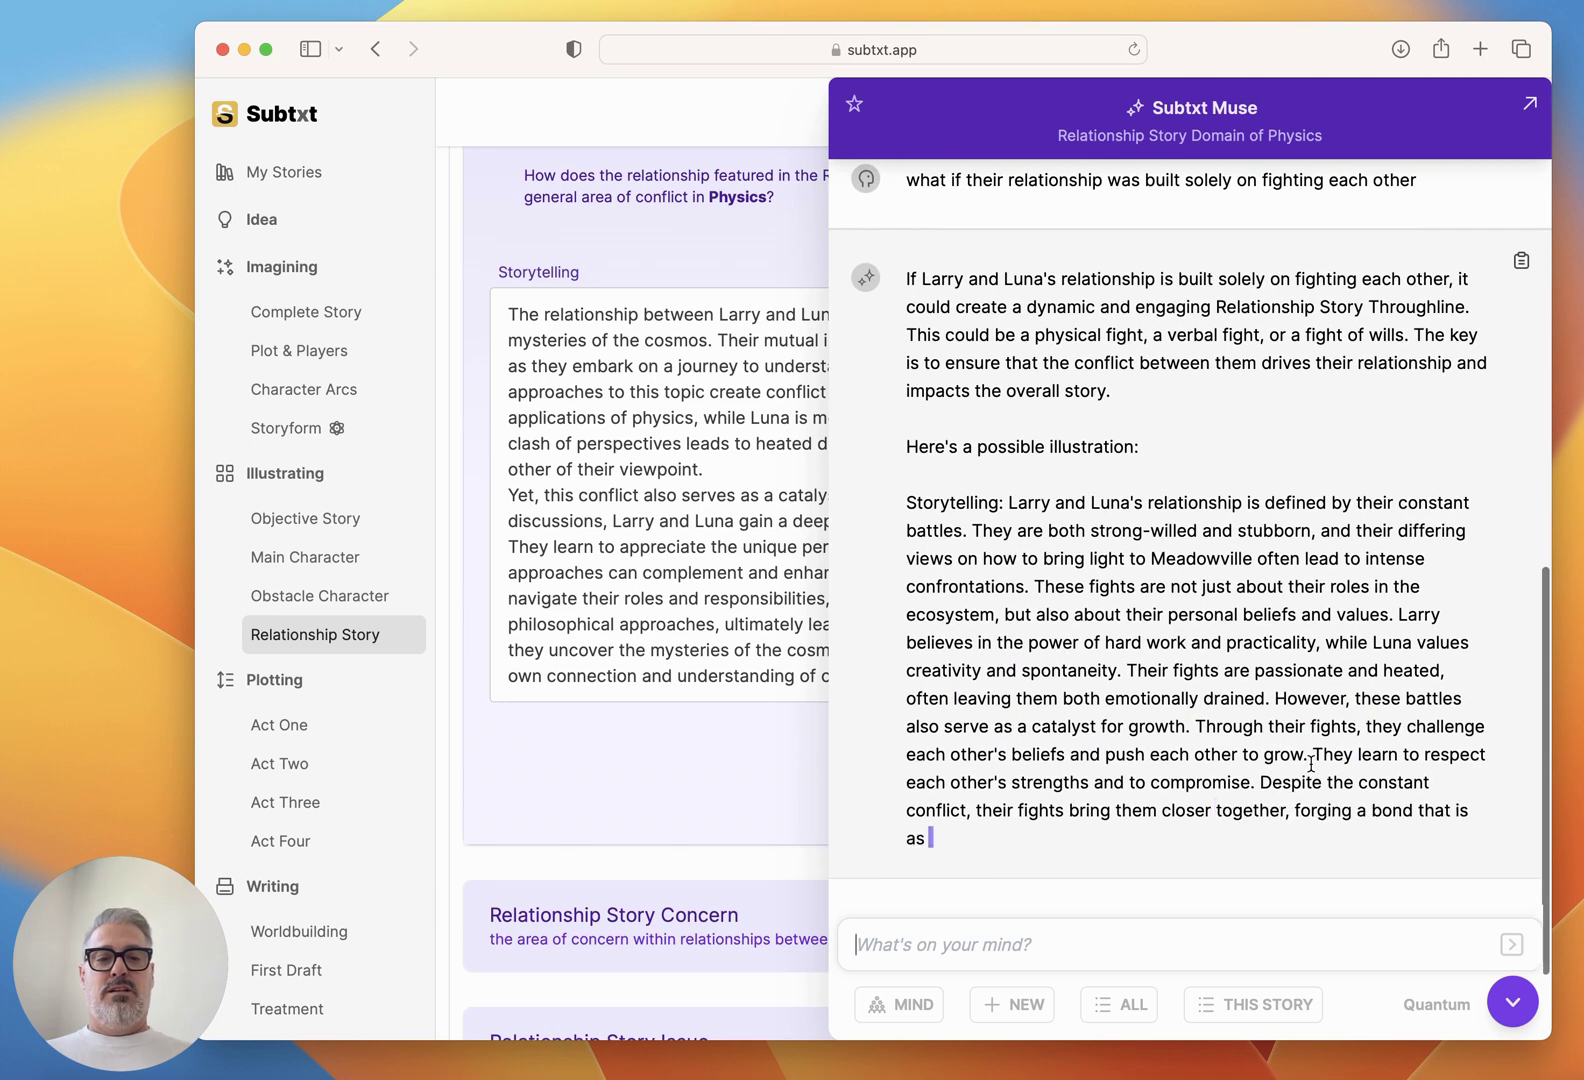
Tell Muse that Larry and Luna physically fight during sunrise and sunset, failing to appreciate each other's abilities, talking over one another, not seeing eye to eye.
{"action": "type", "text": "thats good, but I was "}
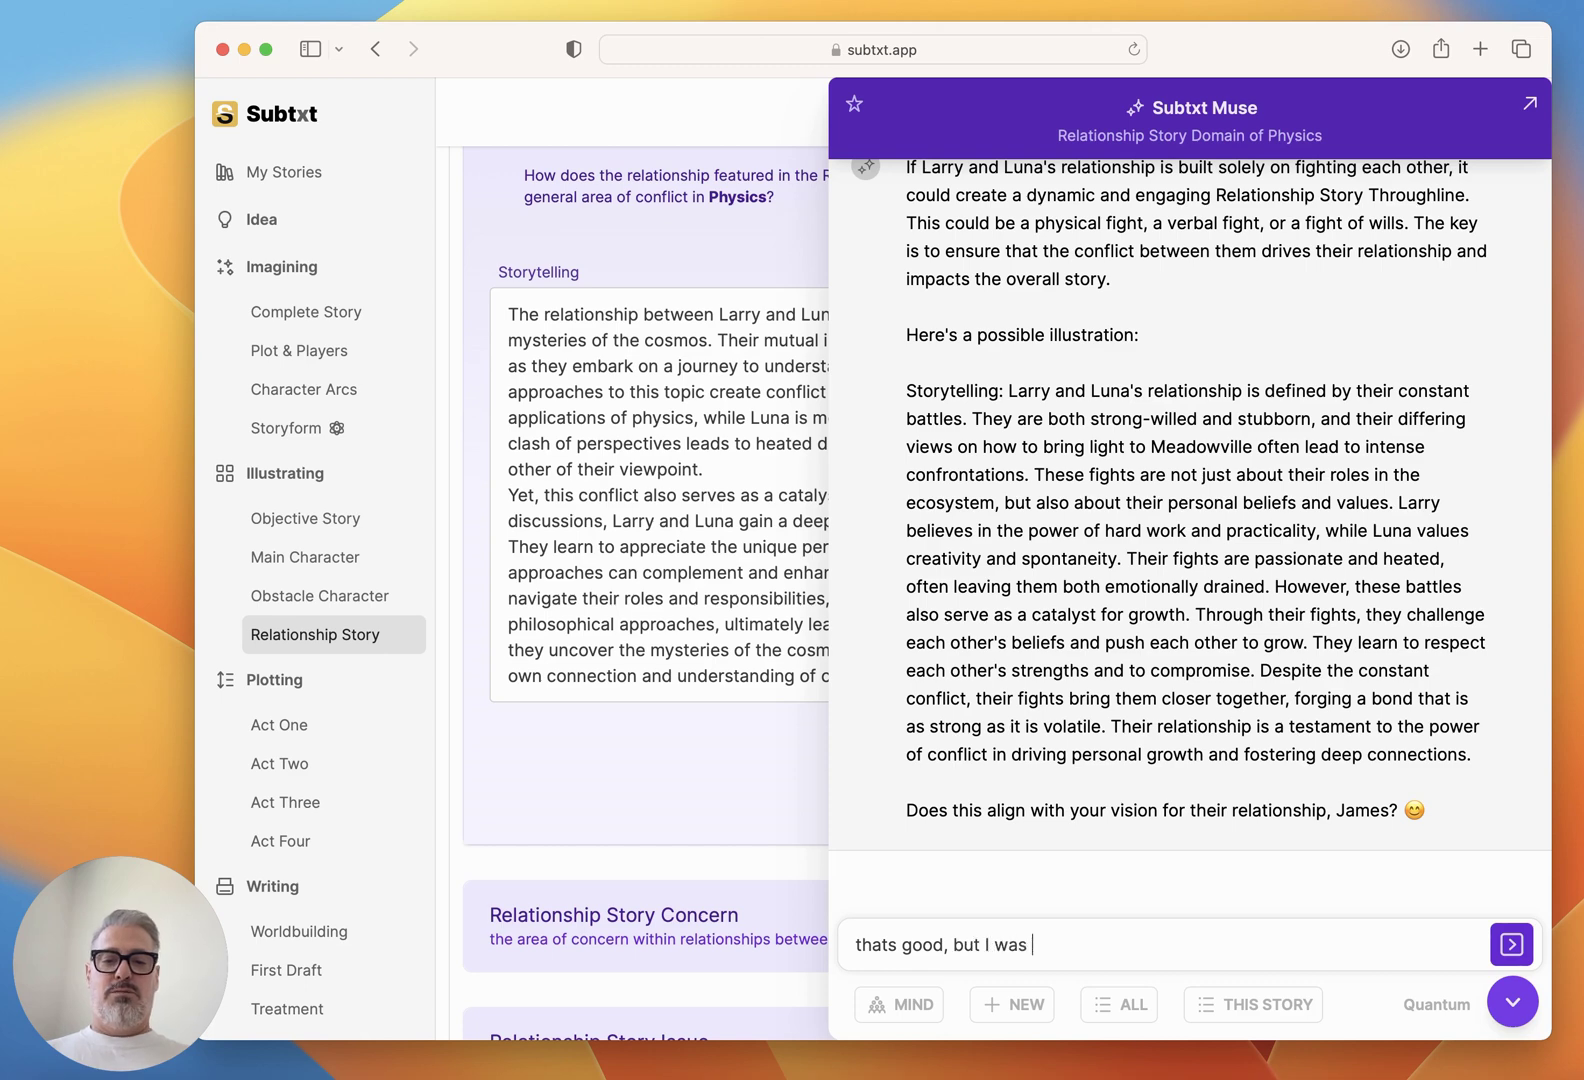
{"action": "type", "text": "thinking they would get into "}
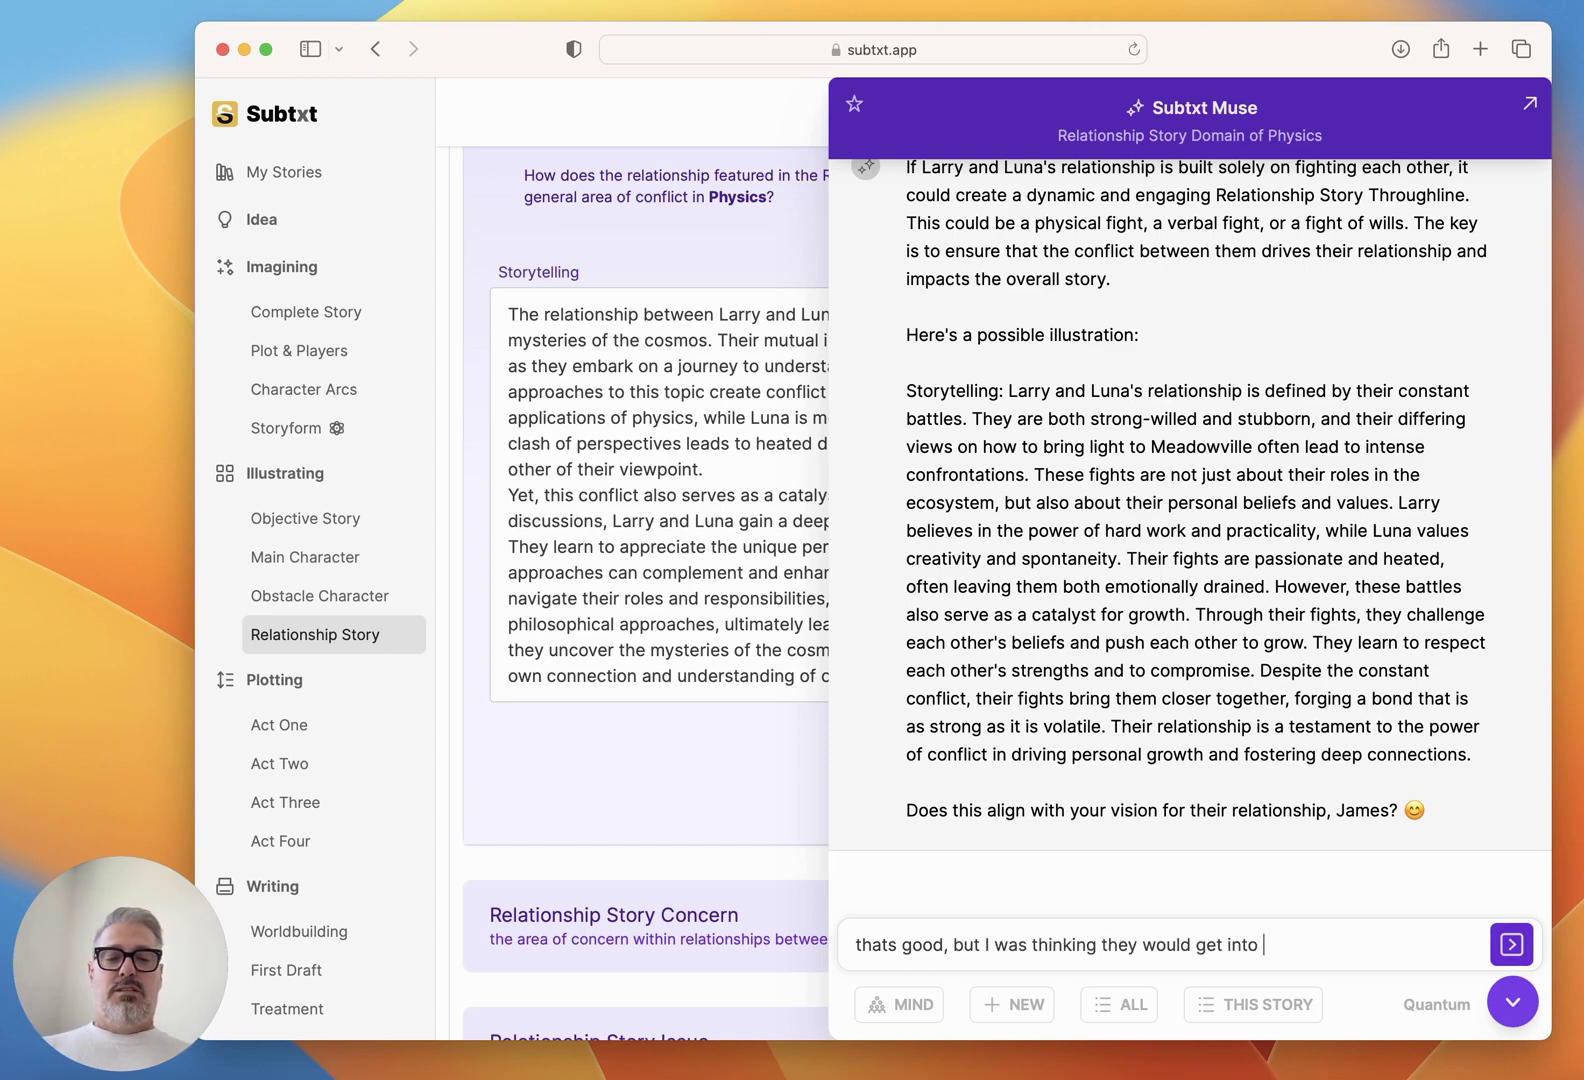
{"action": "type", "text": "actual physical "}
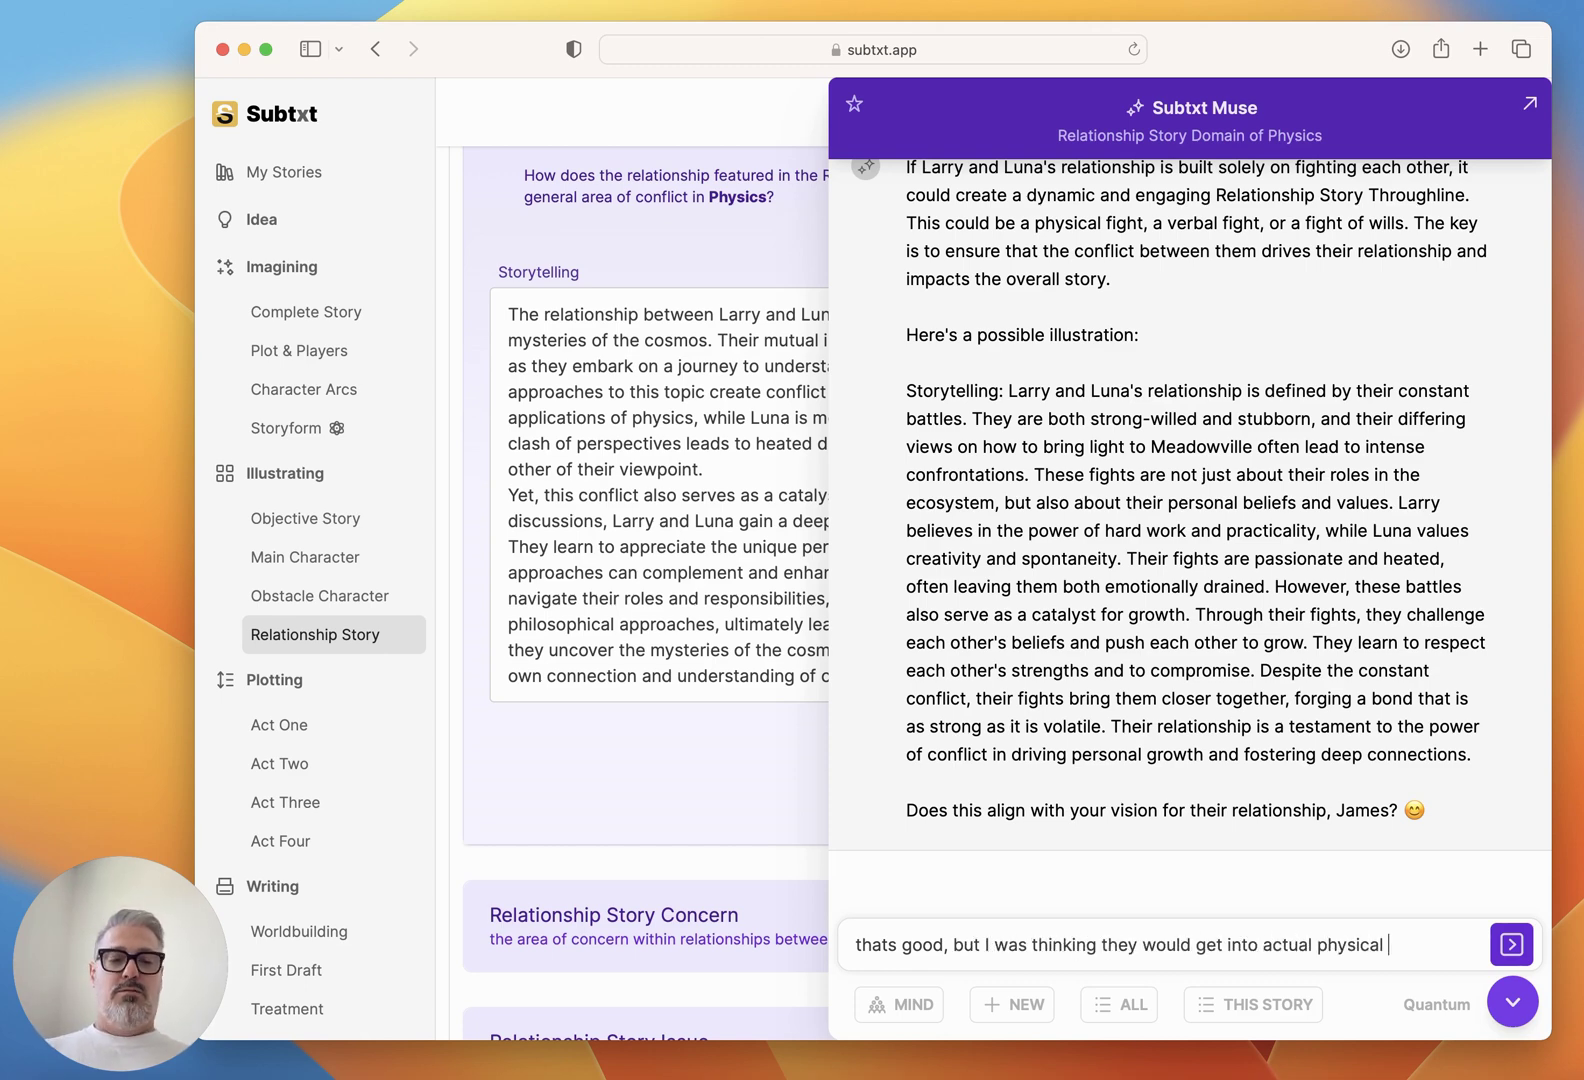
{"action": "type", "text": "fights during sunrise"}
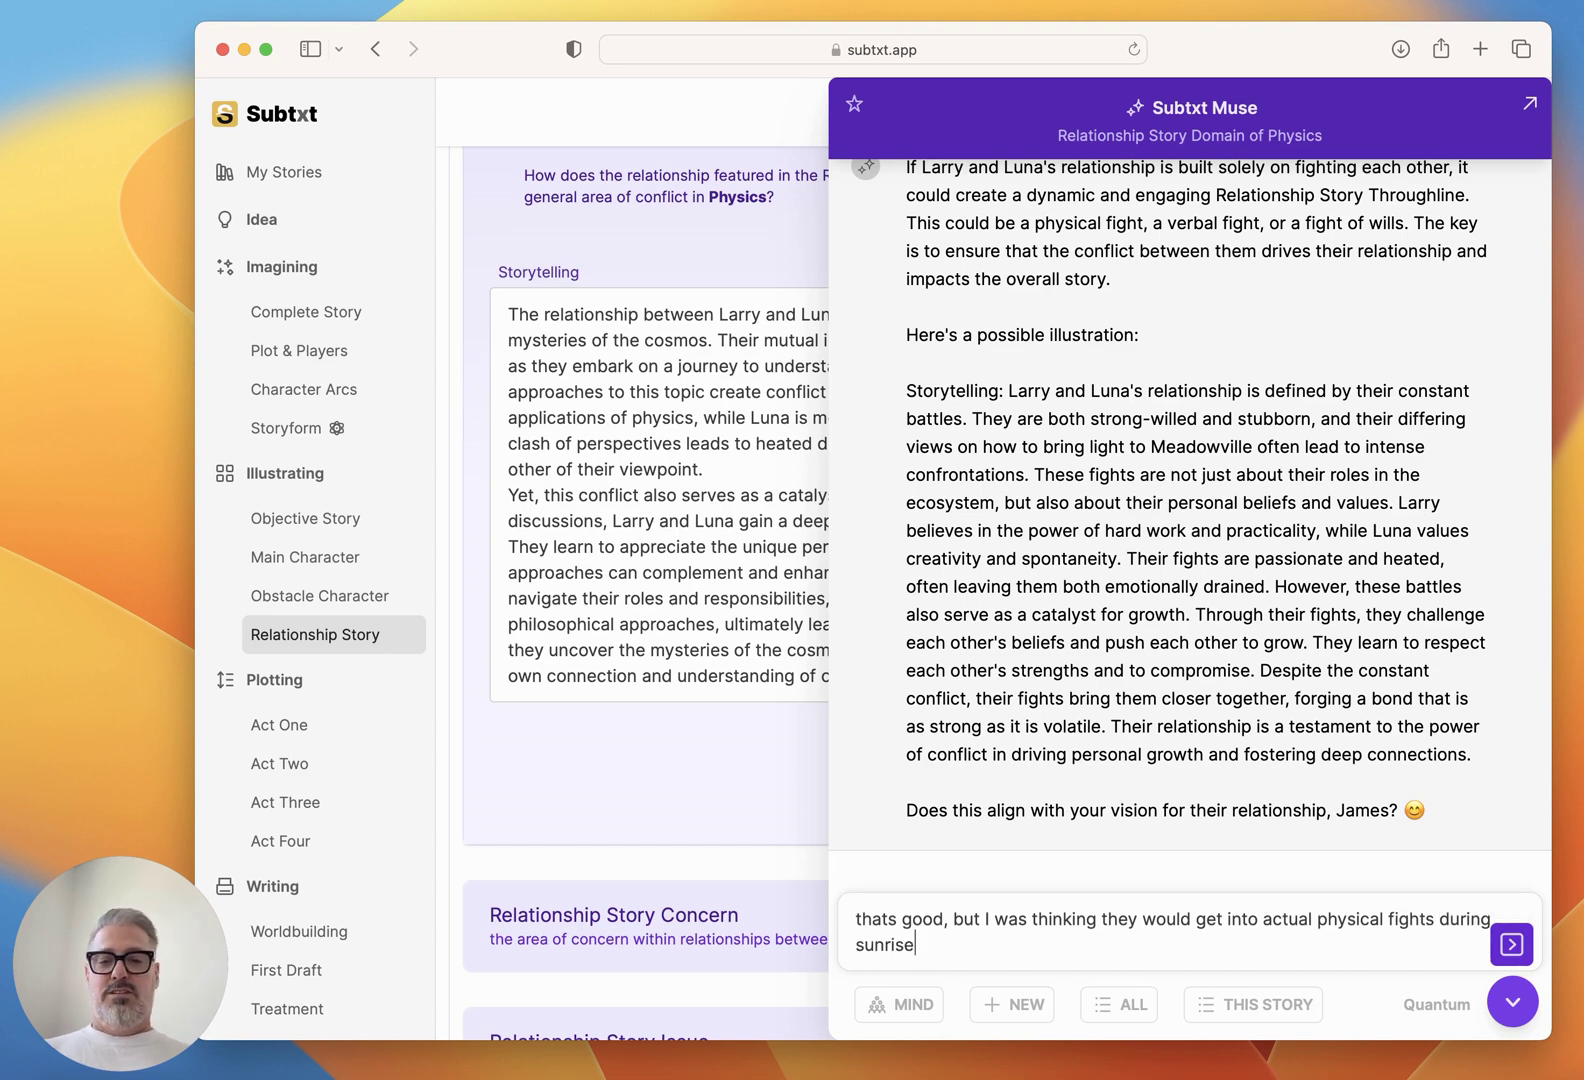
{"action": "type", "text": " and sunset because they were"}
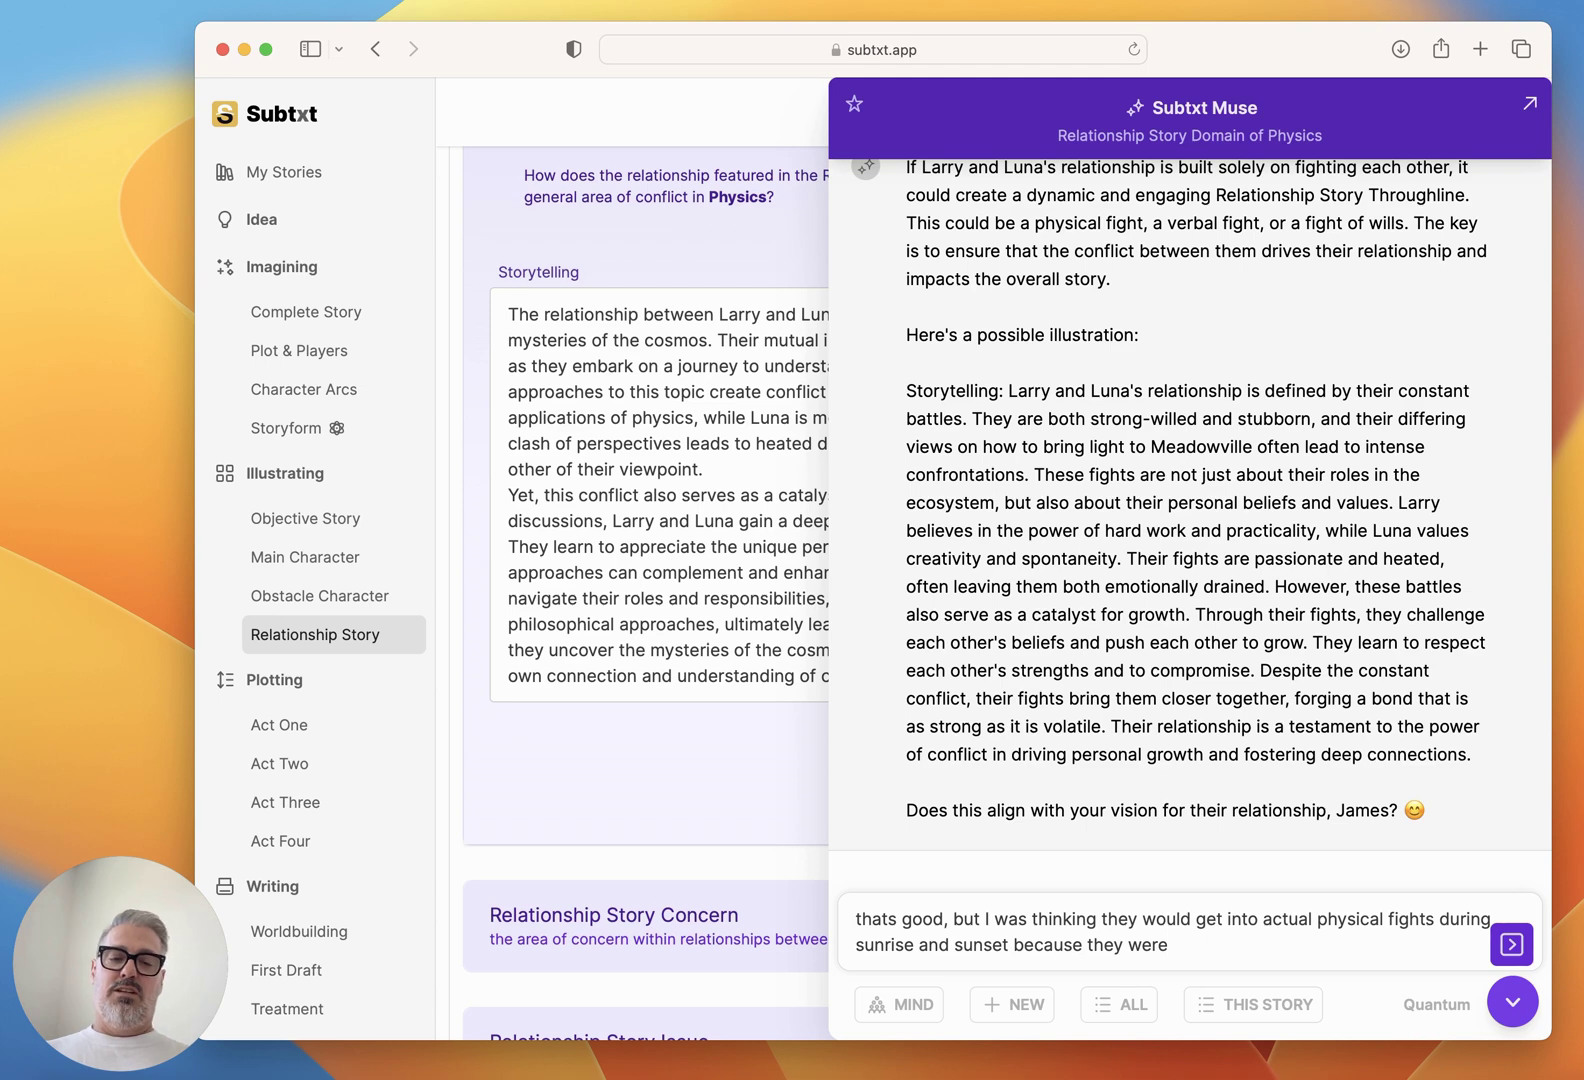
{"action": "key", "text": "BackSpace"}
{"action": "key", "text": "BackSpace"}
{"action": "key", "text": "BackSpace"}
{"action": "key", "text": "BackSpace"}
{"action": "type", "text": "couldn't come to an apprecia"}
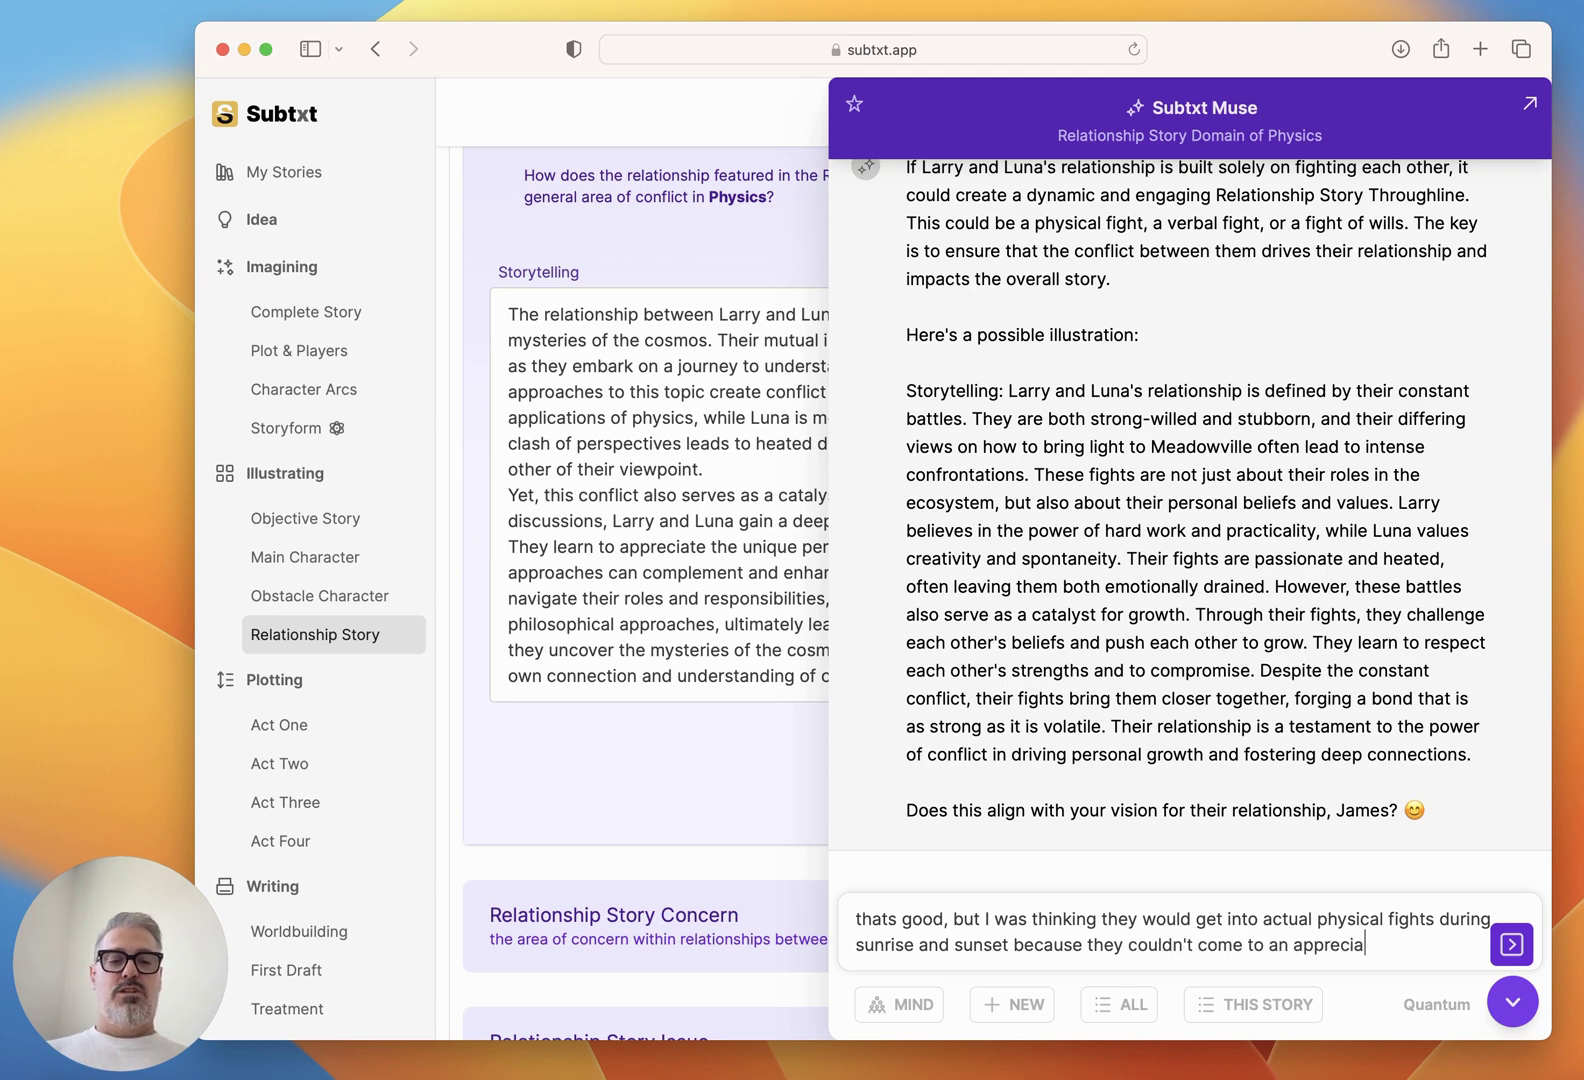
{"action": "type", "text": "tion of each other's abilities"}
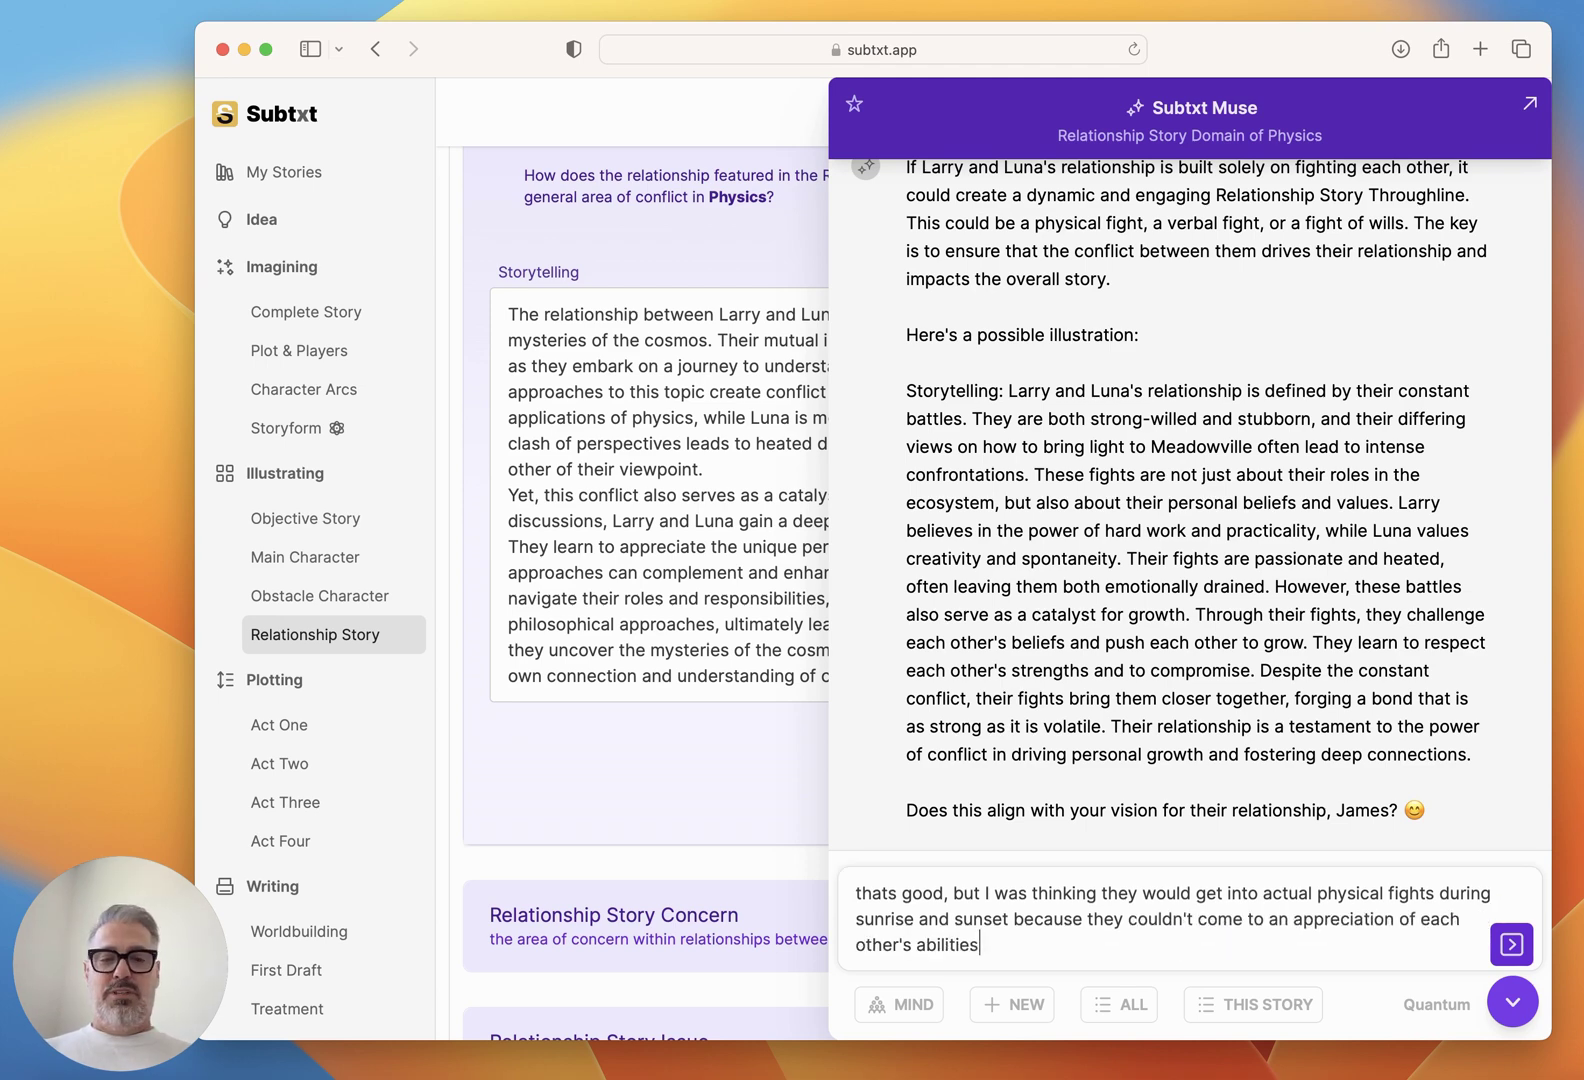
{"action": "type", "text": ", talking over one anot"}
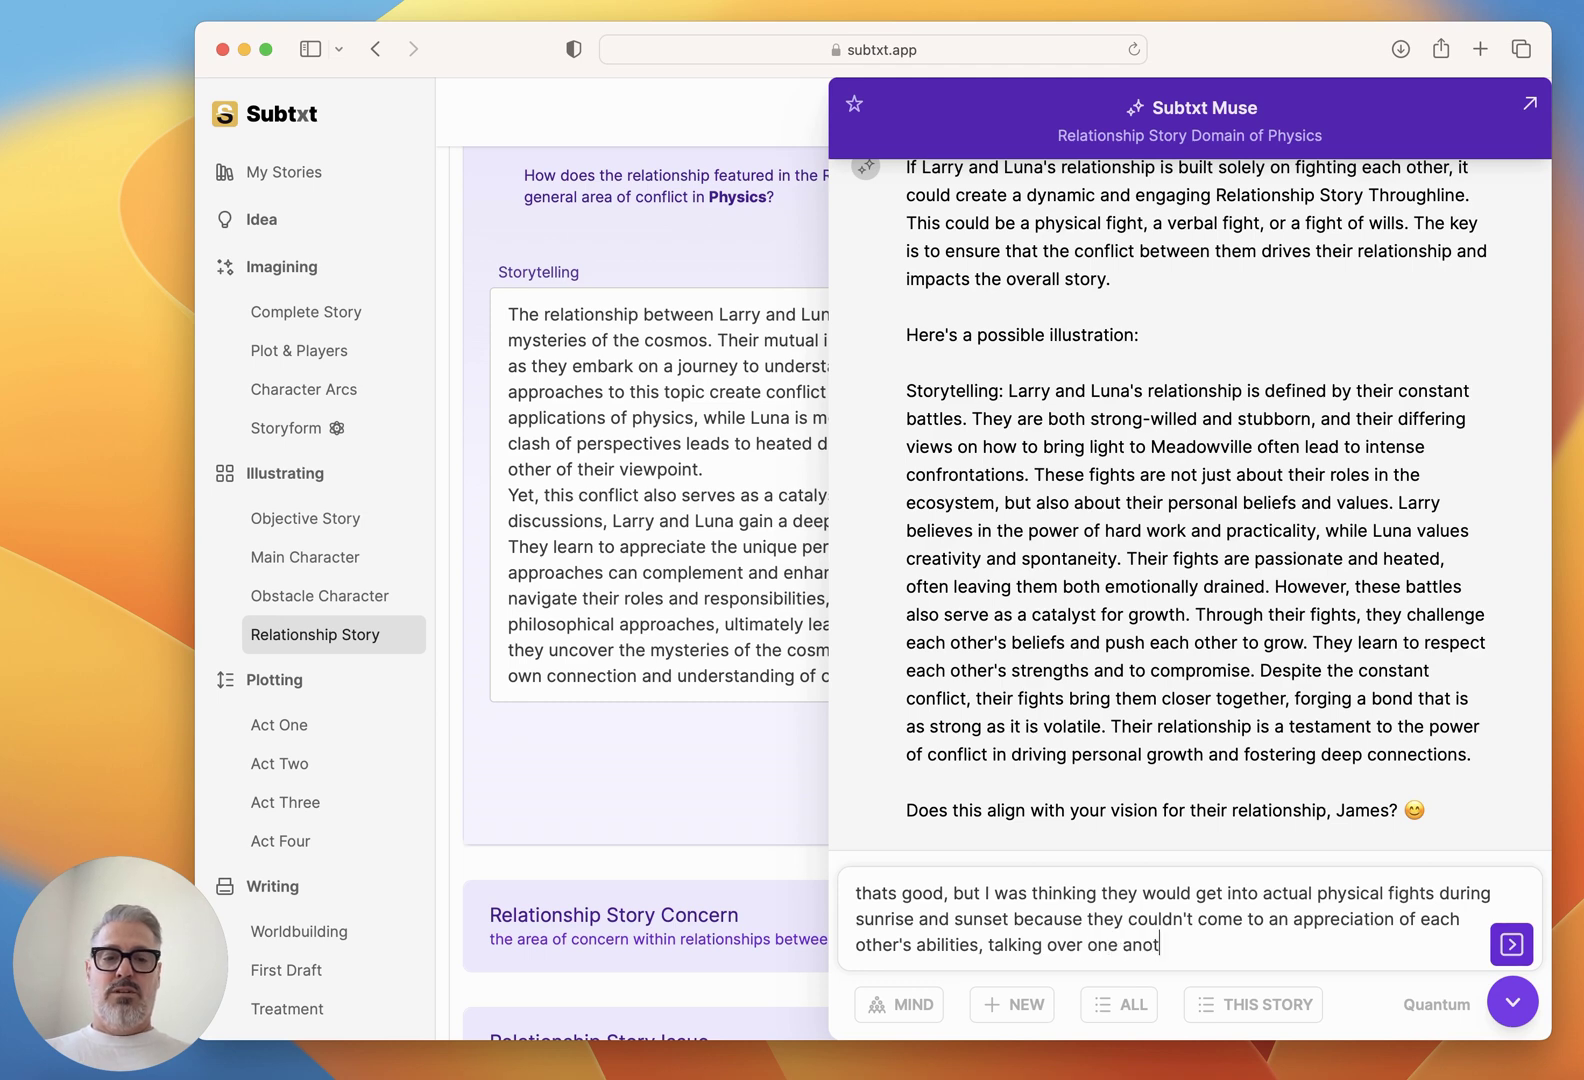
{"action": "type", "text": "her and not really seei"}
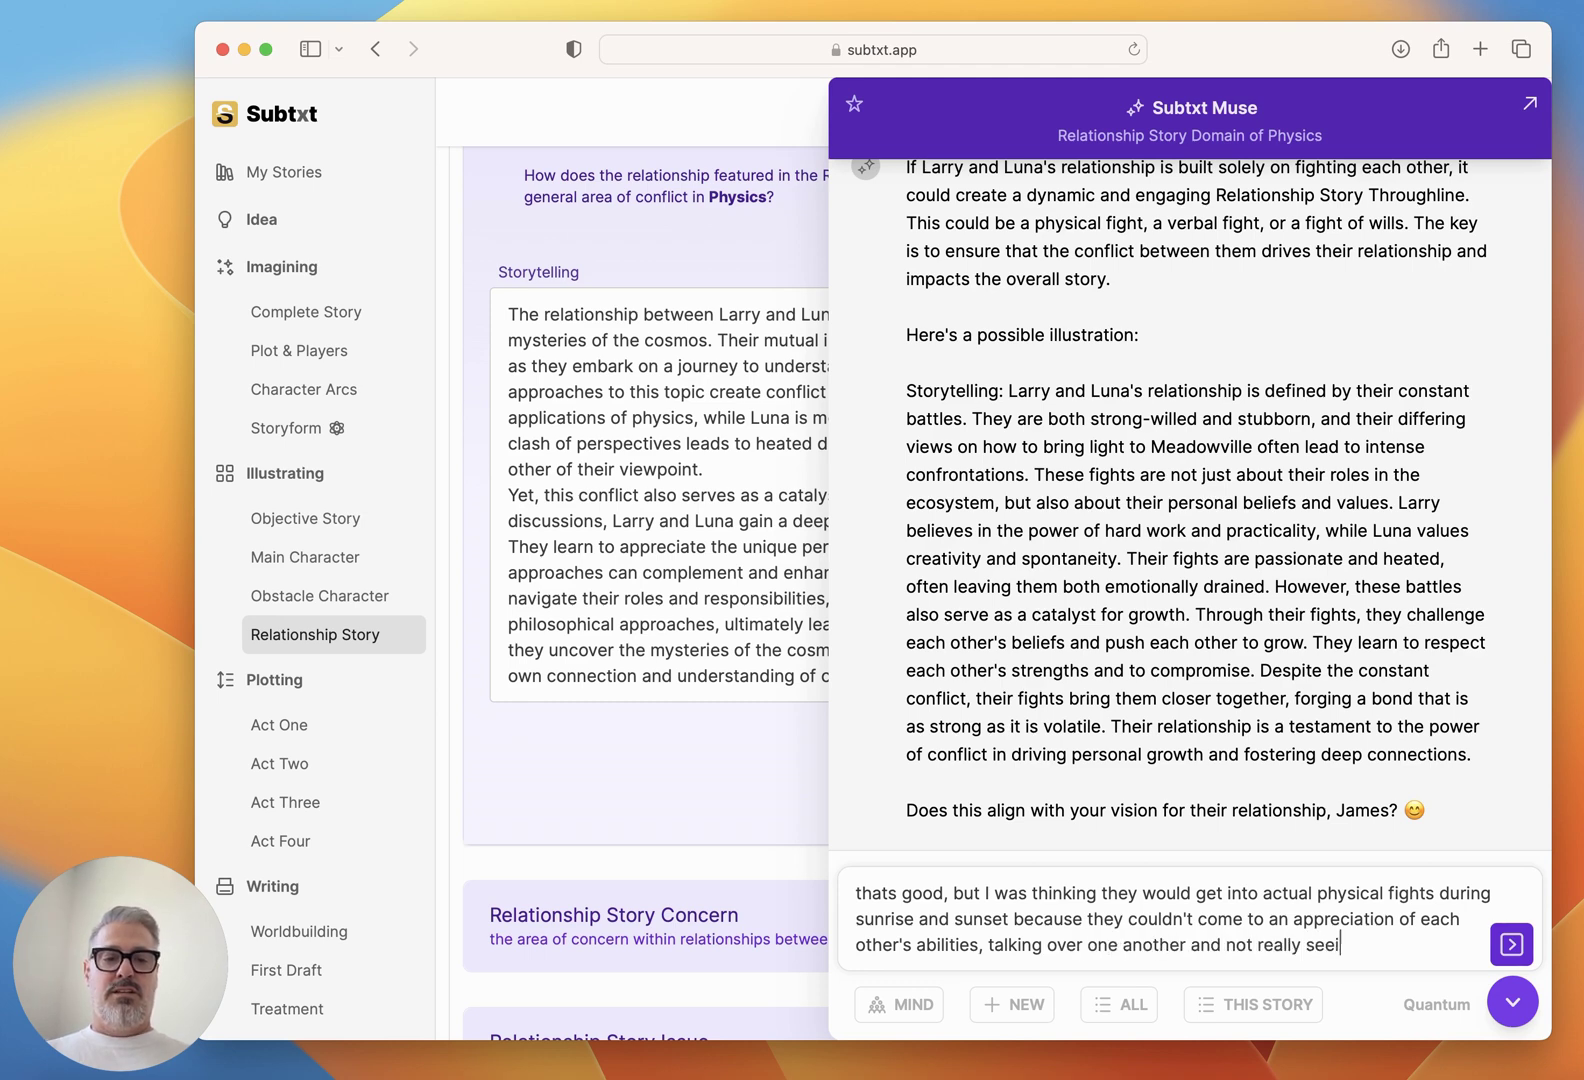
{"action": "type", "text": "ng eye to eye so th"}
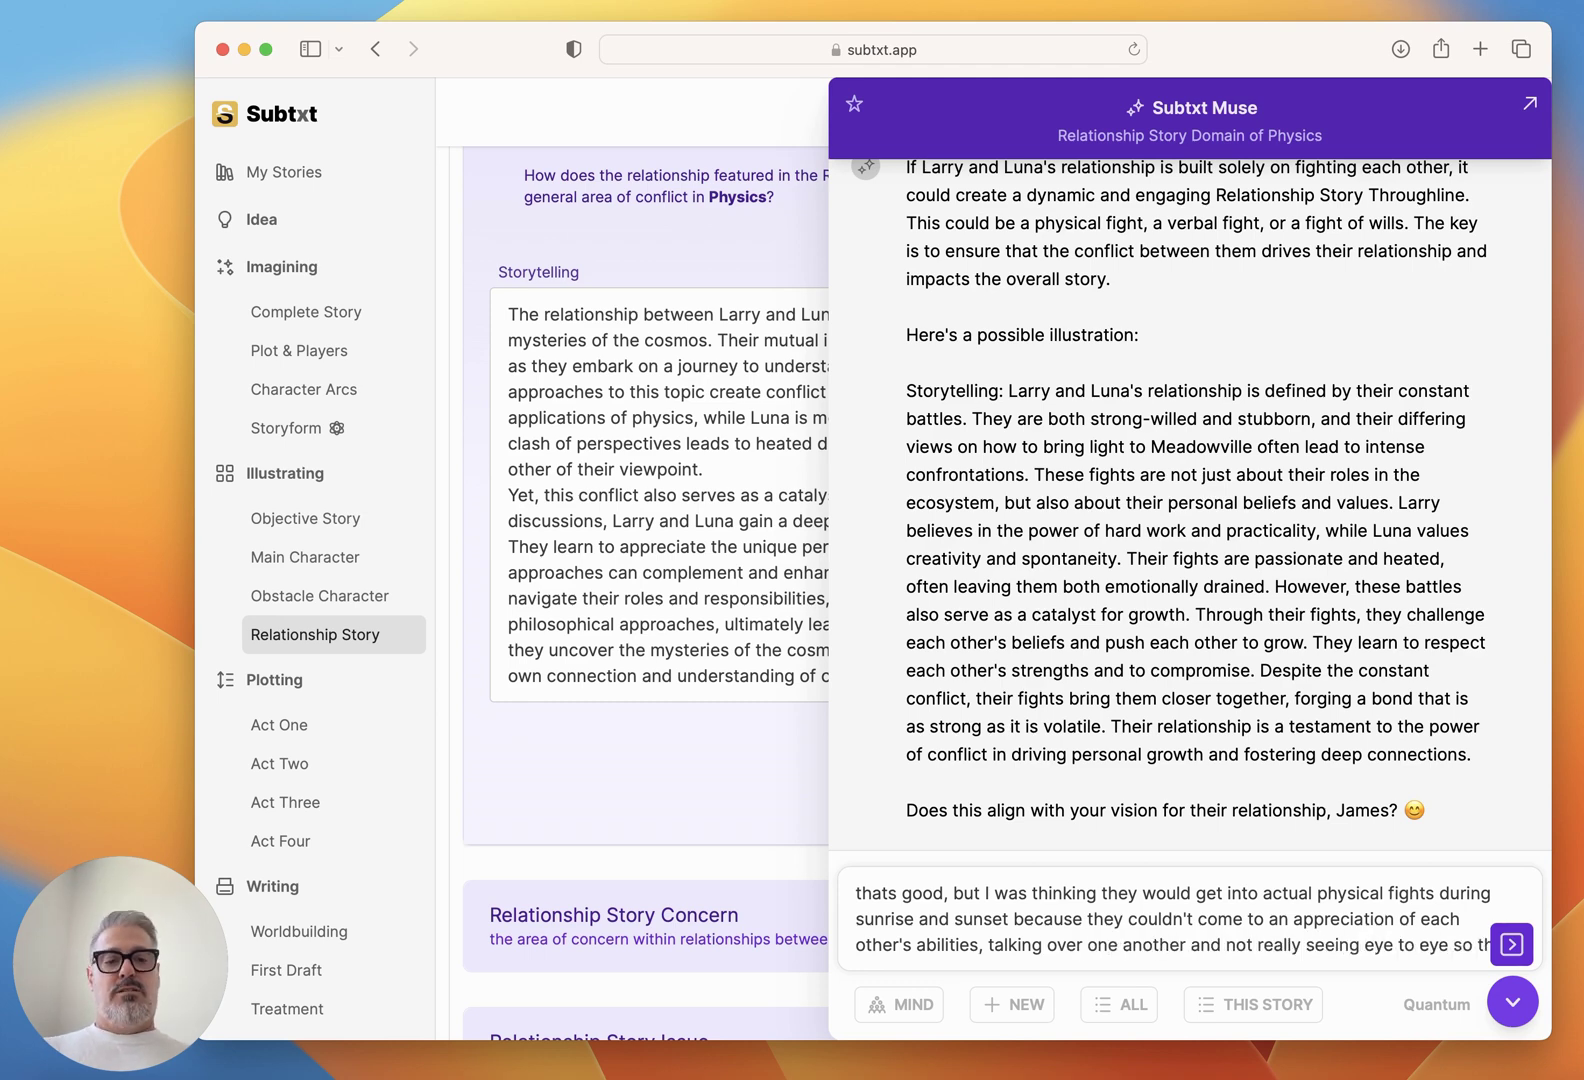
{"action": "type", "text": "ey always end up in these fights"}
{"action": "key", "text": "Return"}
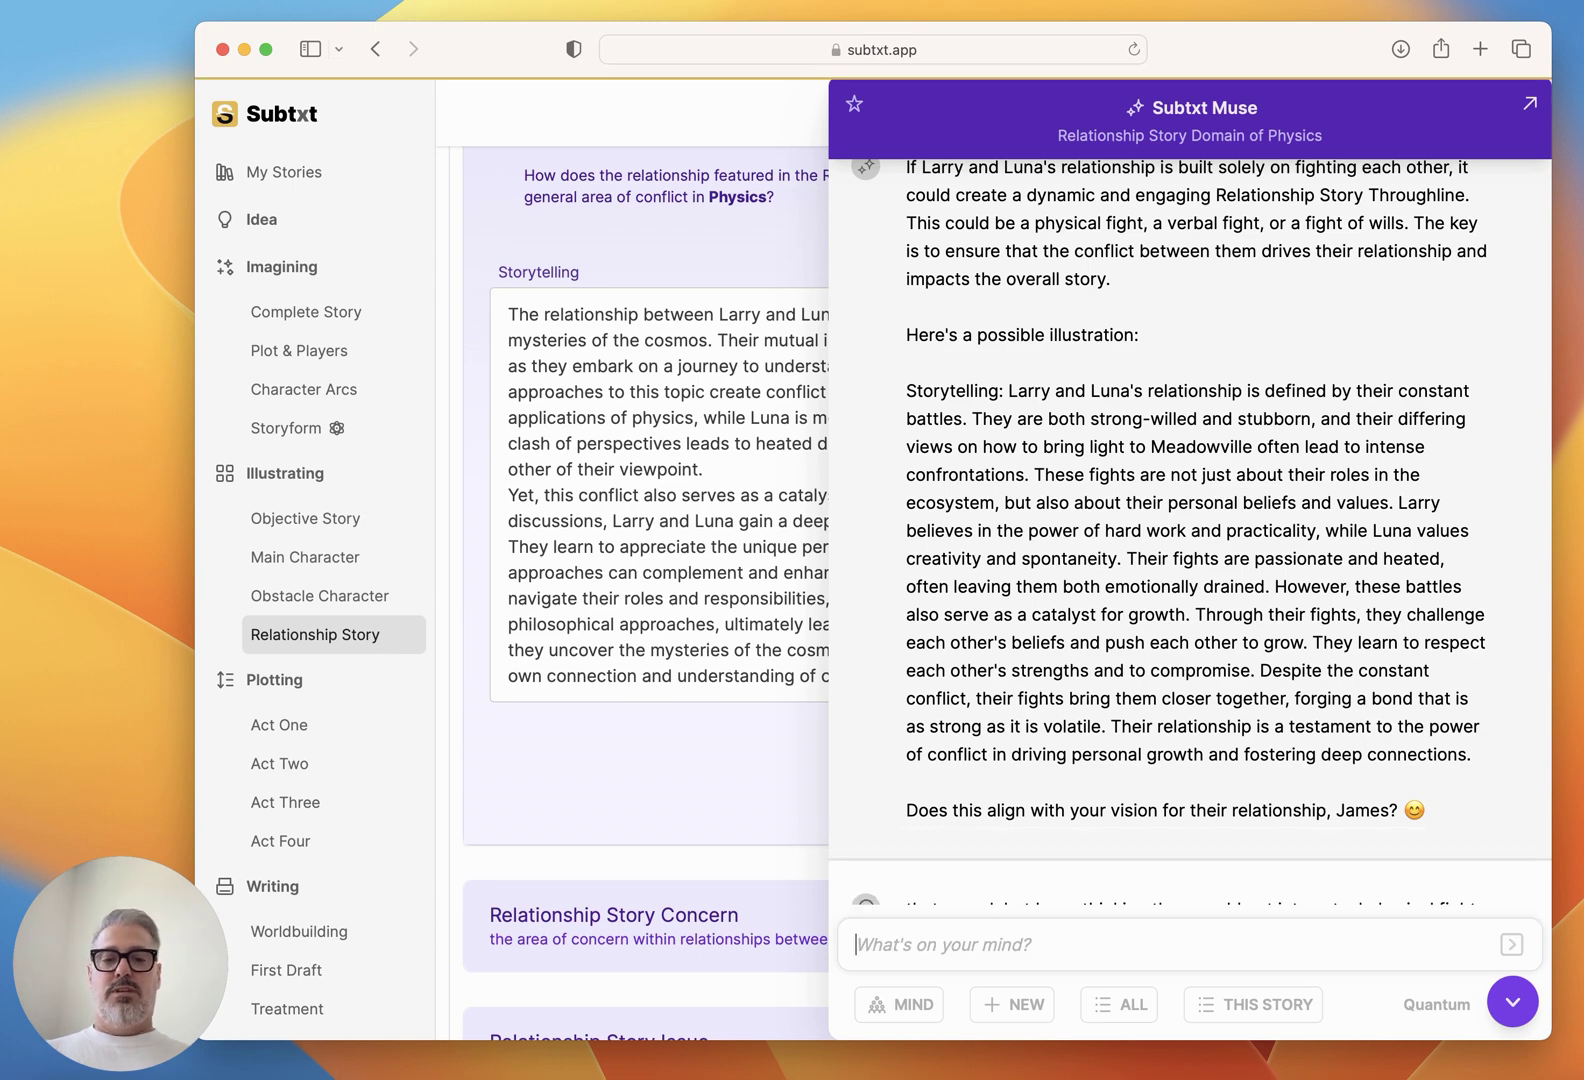
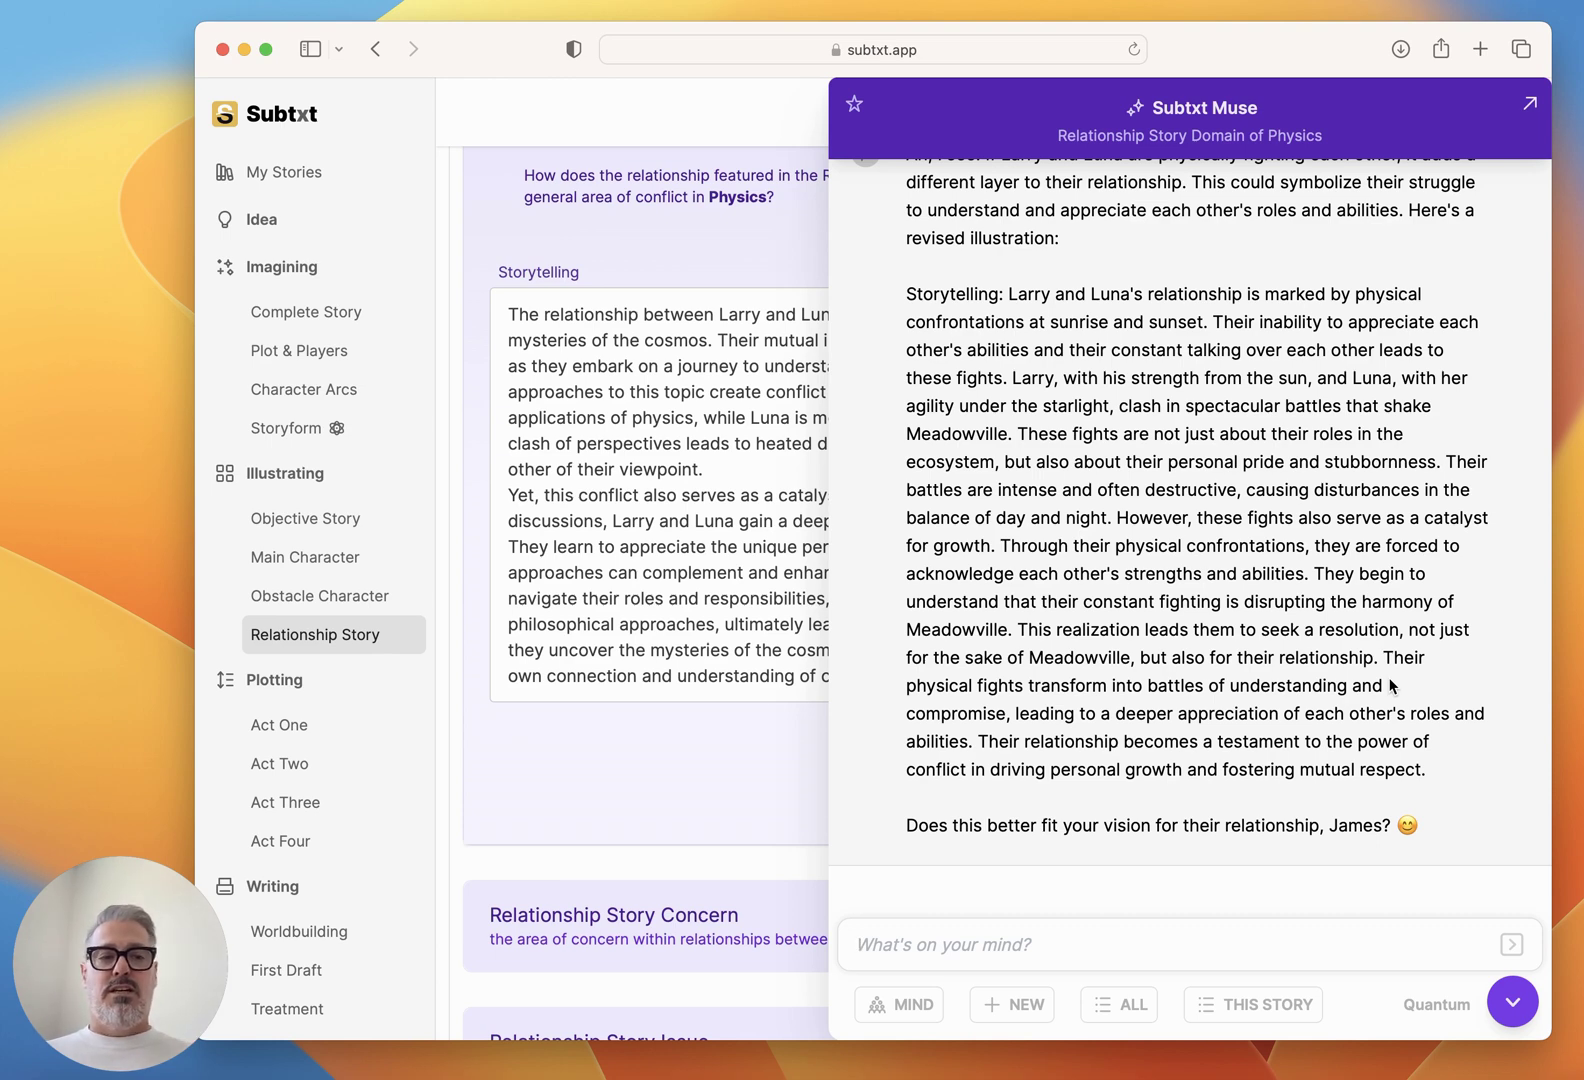
Replace the Relationship Story Domain storytelling with Muse's revised paragraph beginning "Larry and Luna's relationship is marked by physical confrontations".
{"action": "scroll", "coordinate": [1390, 686], "scroll_direction": "up", "scroll_amount": 3}
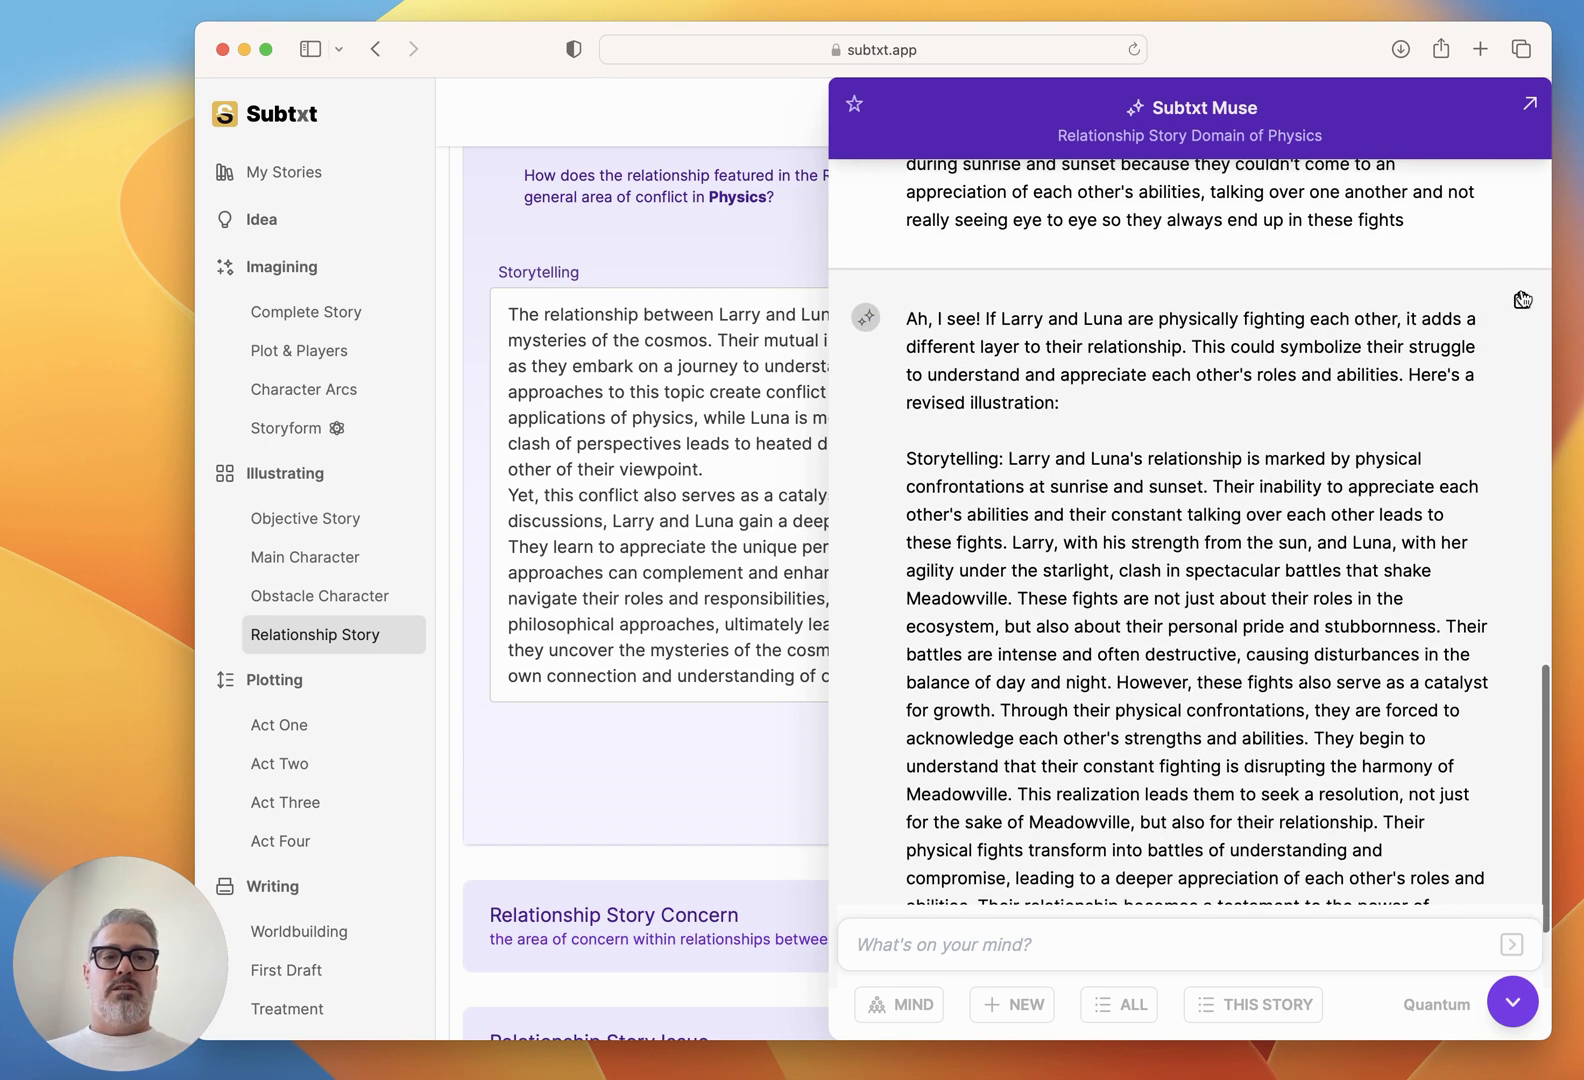
{"action": "left_click", "coordinate": [1513, 1001]}
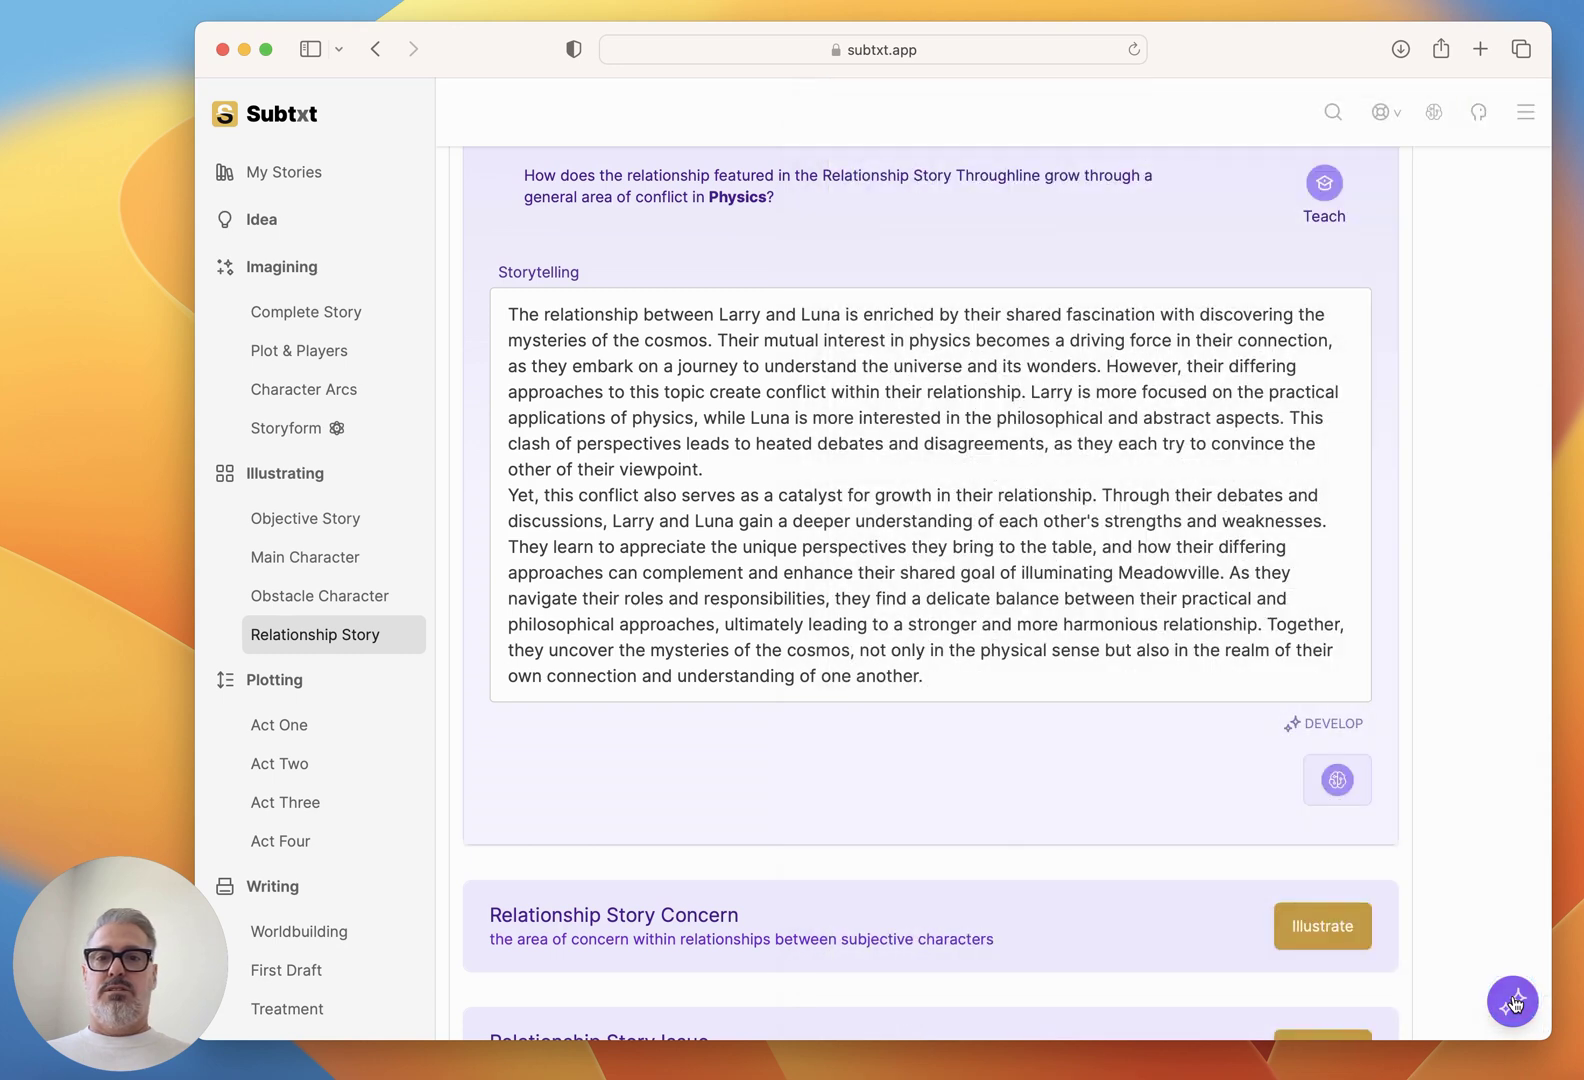
{"action": "left_click", "coordinate": [987, 575]}
{"action": "key", "text": "super+a"}
{"action": "key", "text": "super+v"}
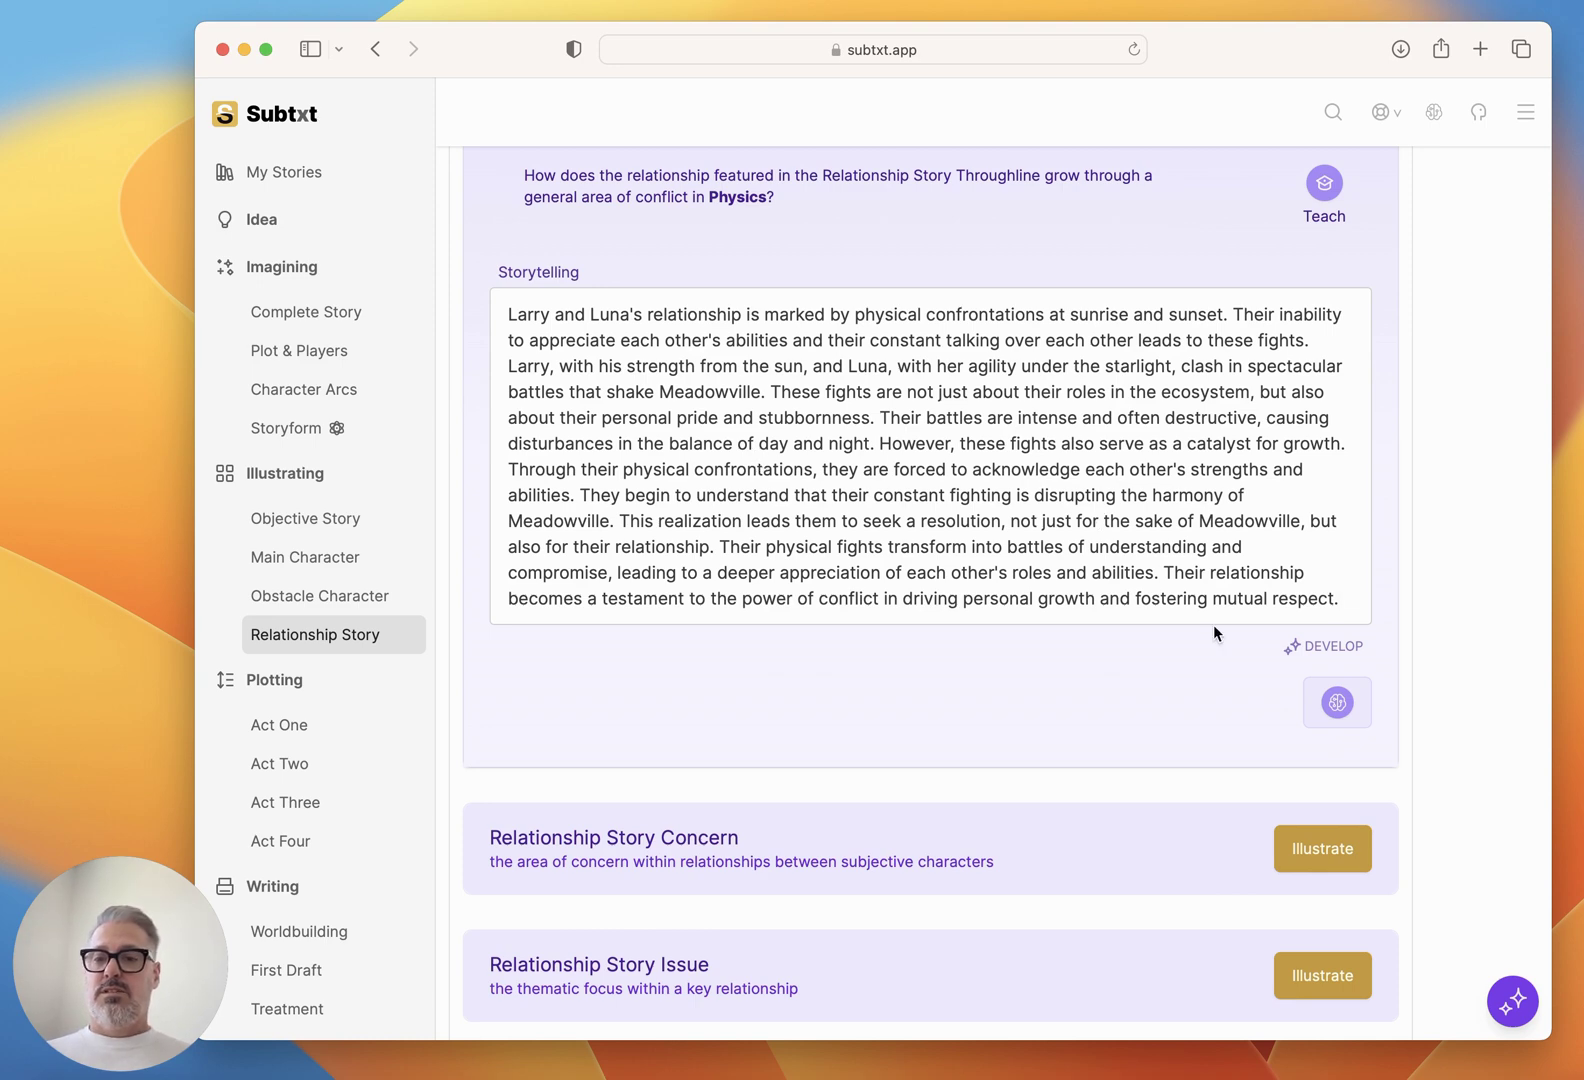
Review the Relationship Story Domain illustration and the Objective Story Domain storytelling.
{"action": "scroll", "coordinate": [1214, 626], "scroll_direction": "up", "scroll_amount": 5}
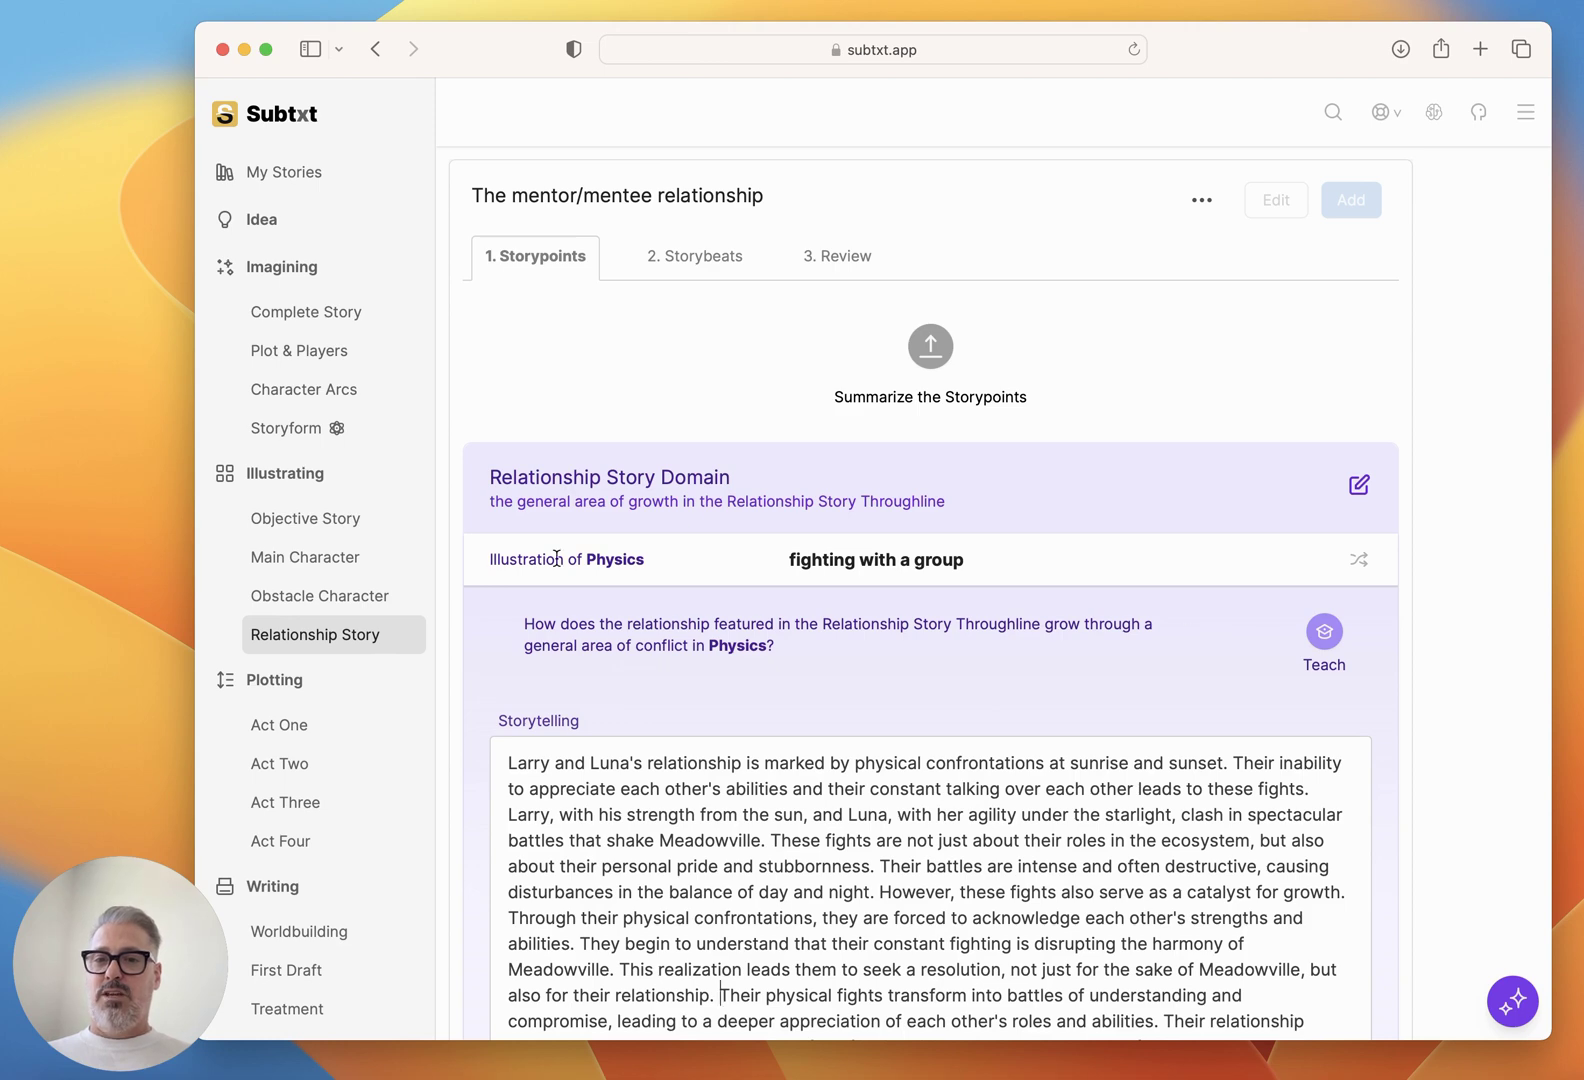
{"action": "left_click", "coordinate": [305, 518]}
{"action": "scroll", "coordinate": [1091, 615], "scroll_direction": "down", "scroll_amount": 6}
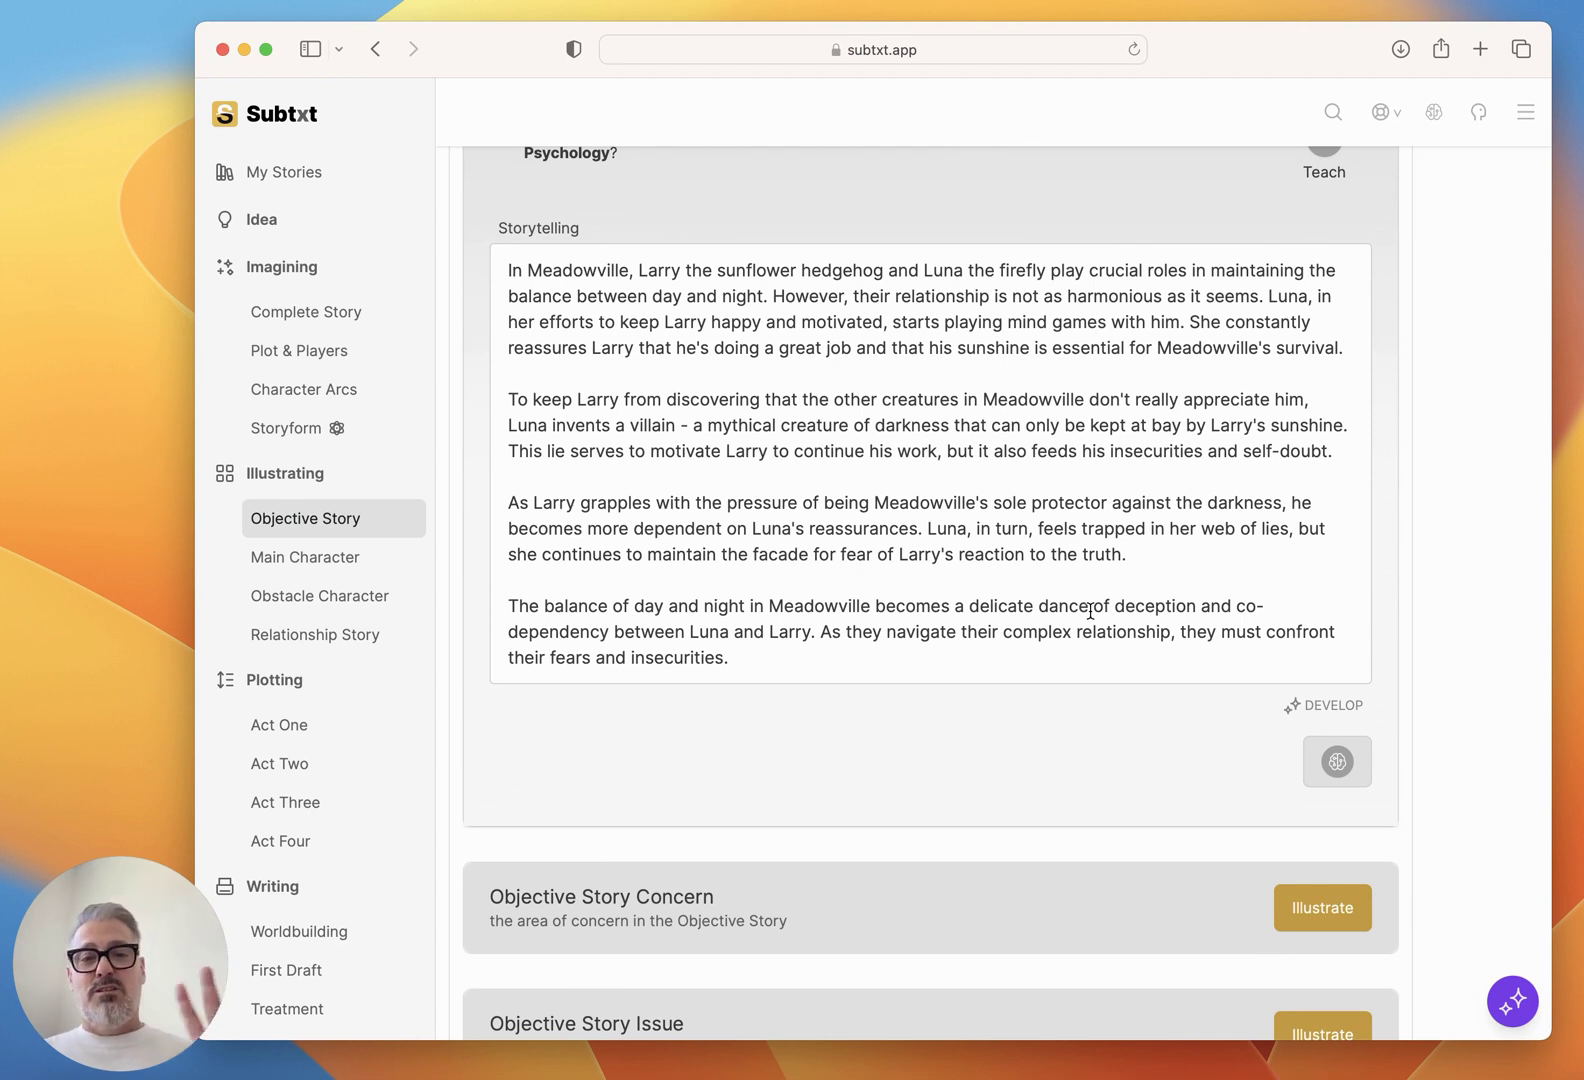
Rewrite all Objective Story Players for the story from Plot & Players, agreeing to delete the existing ones.
{"action": "left_click", "coordinate": [308, 356]}
{"action": "scroll", "coordinate": [1093, 519], "scroll_direction": "down", "scroll_amount": 20}
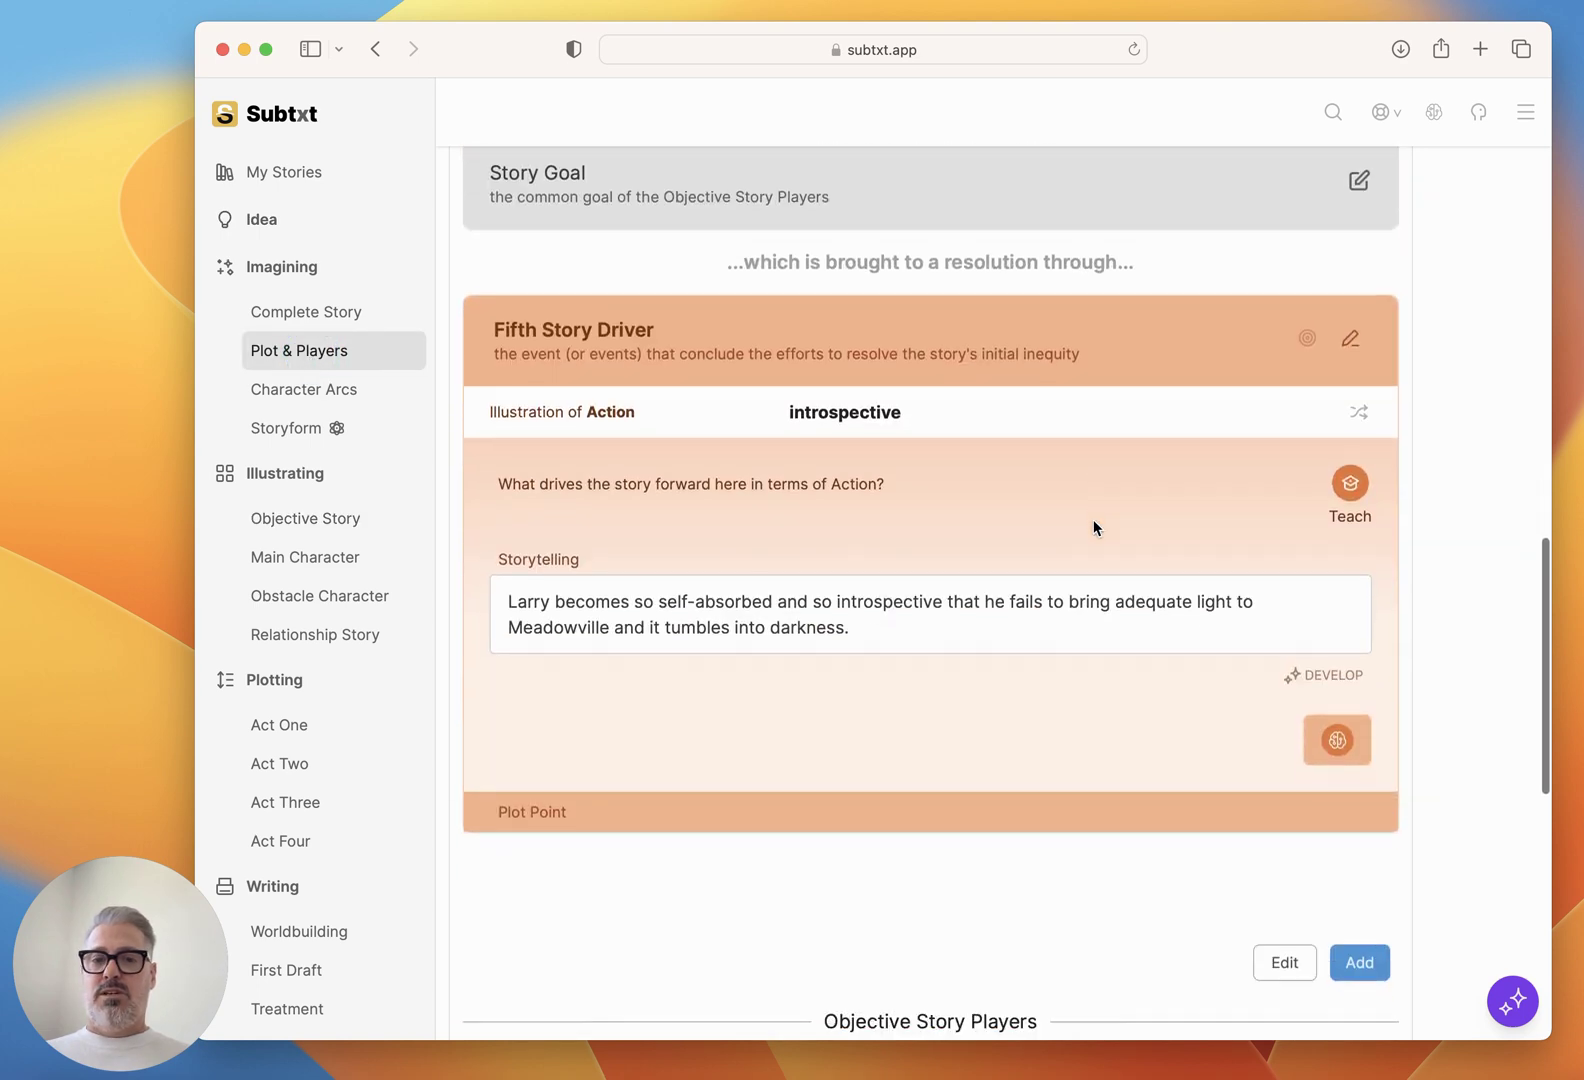
{"action": "scroll", "coordinate": [1093, 521], "scroll_direction": "down", "scroll_amount": 3}
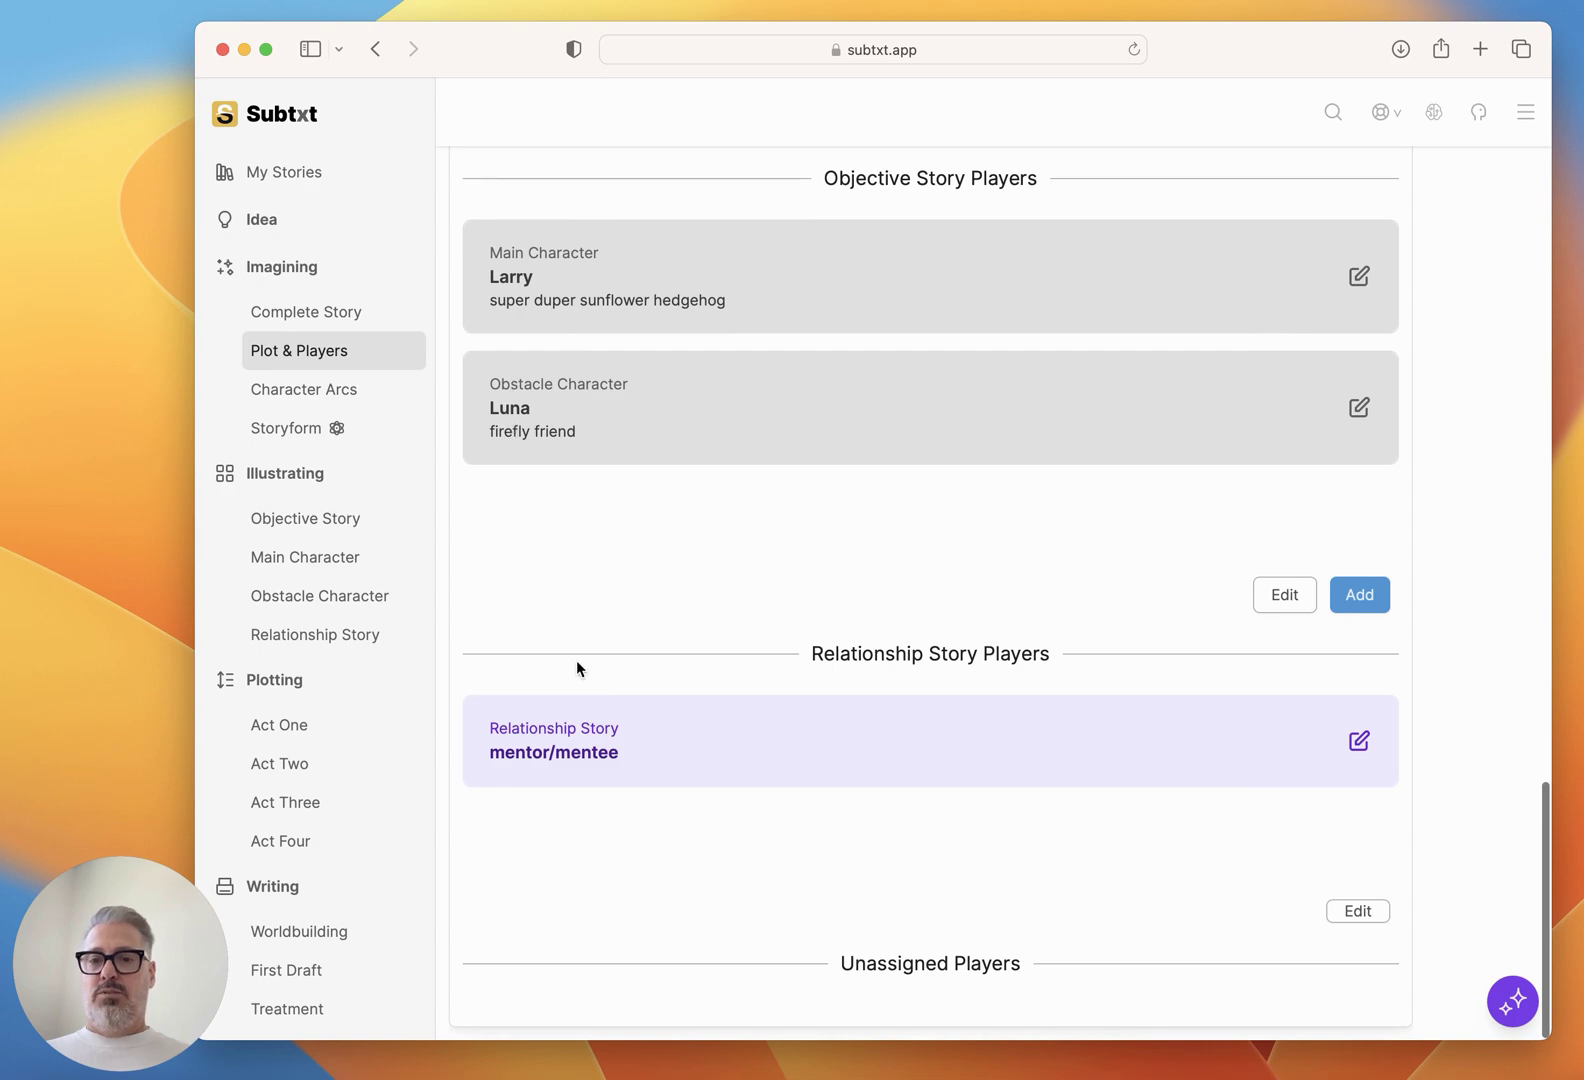
{"action": "scroll", "coordinate": [730, 587], "scroll_direction": "up", "scroll_amount": 20}
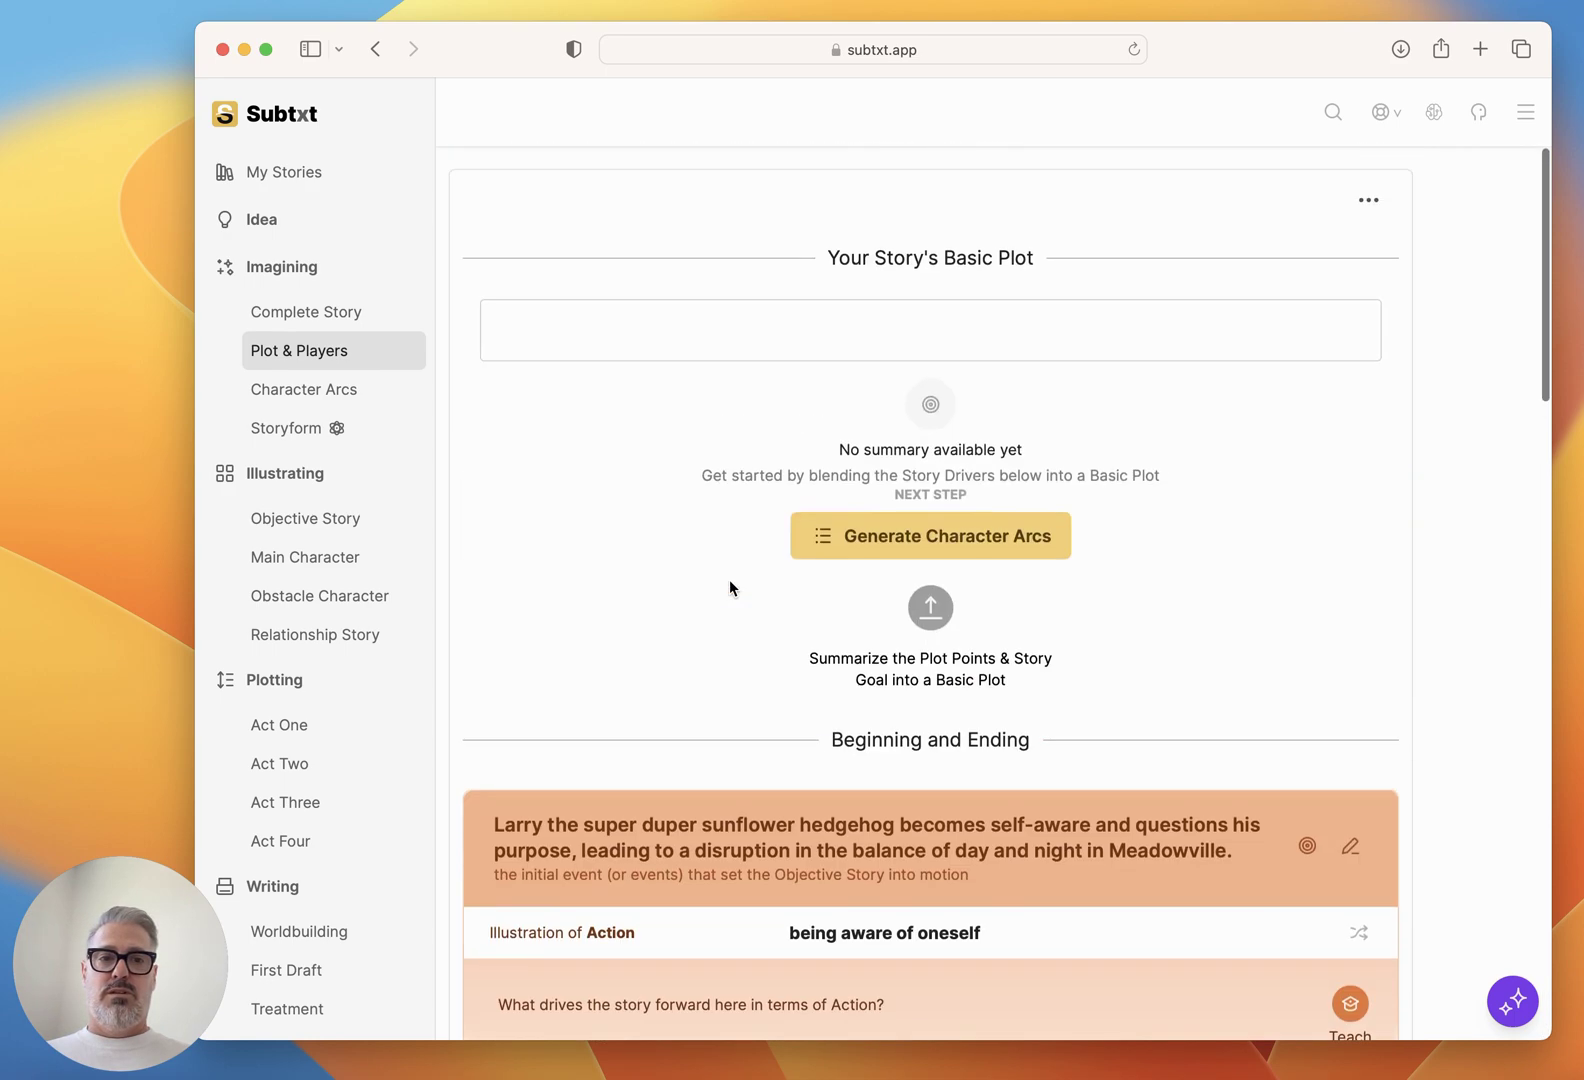
{"action": "left_click", "coordinate": [1368, 190]}
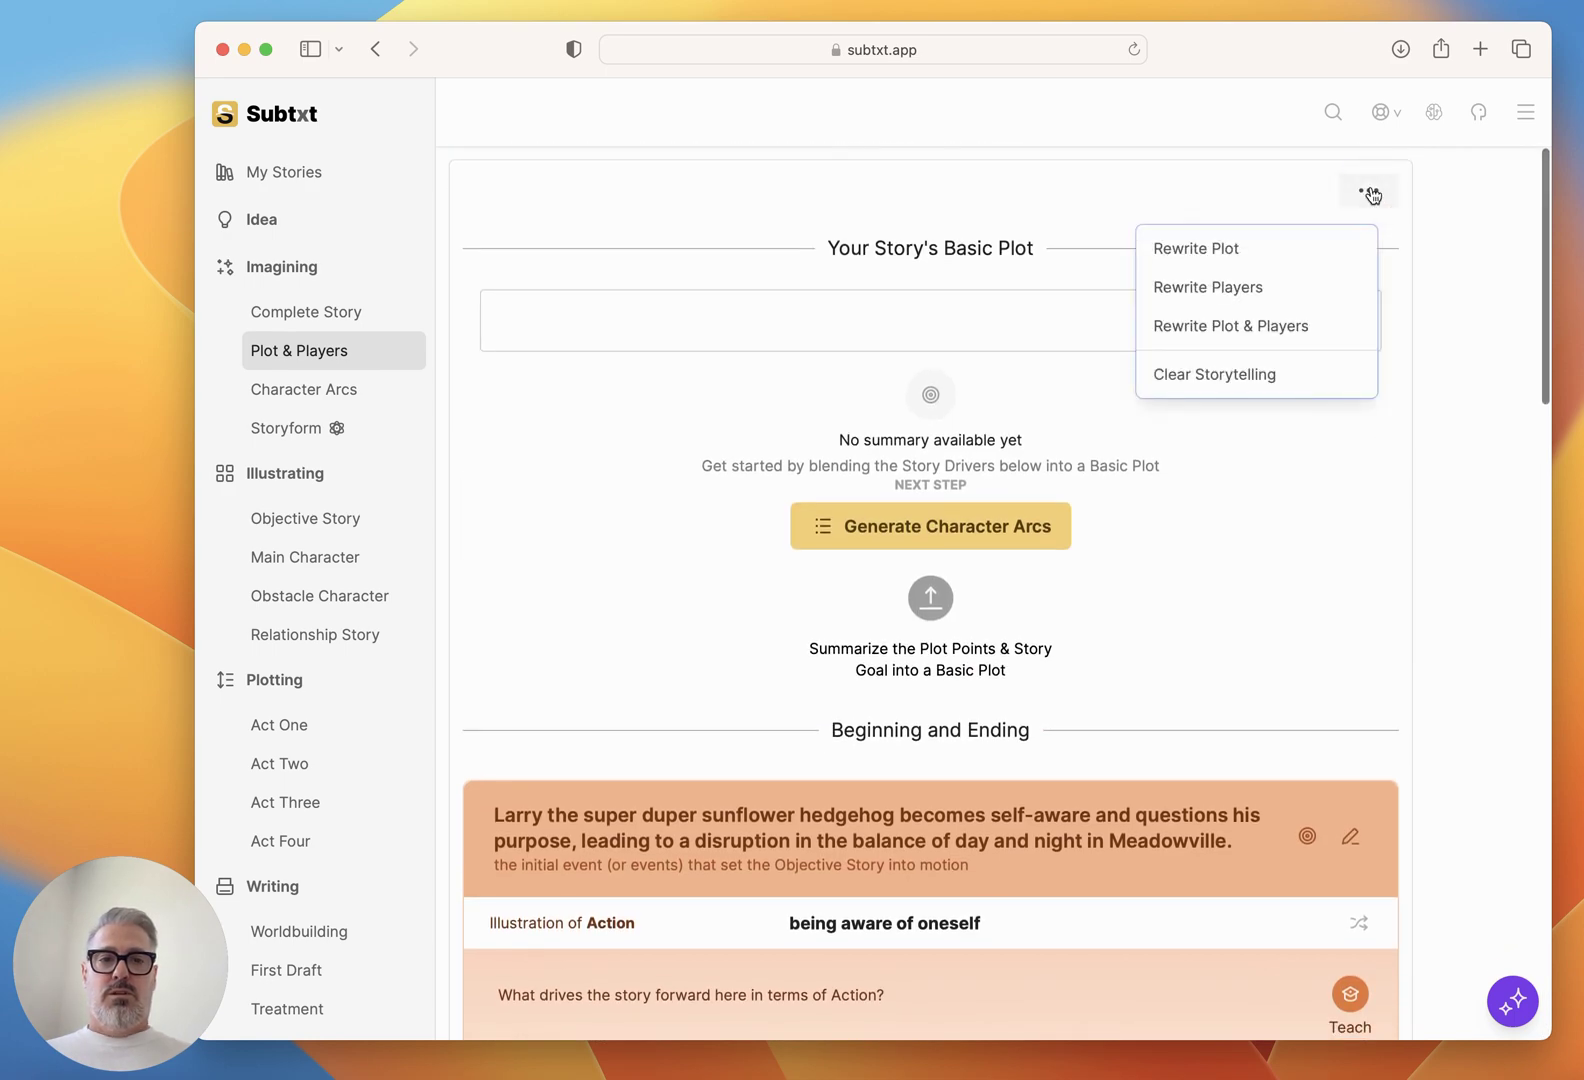
{"action": "left_click", "coordinate": [1268, 286]}
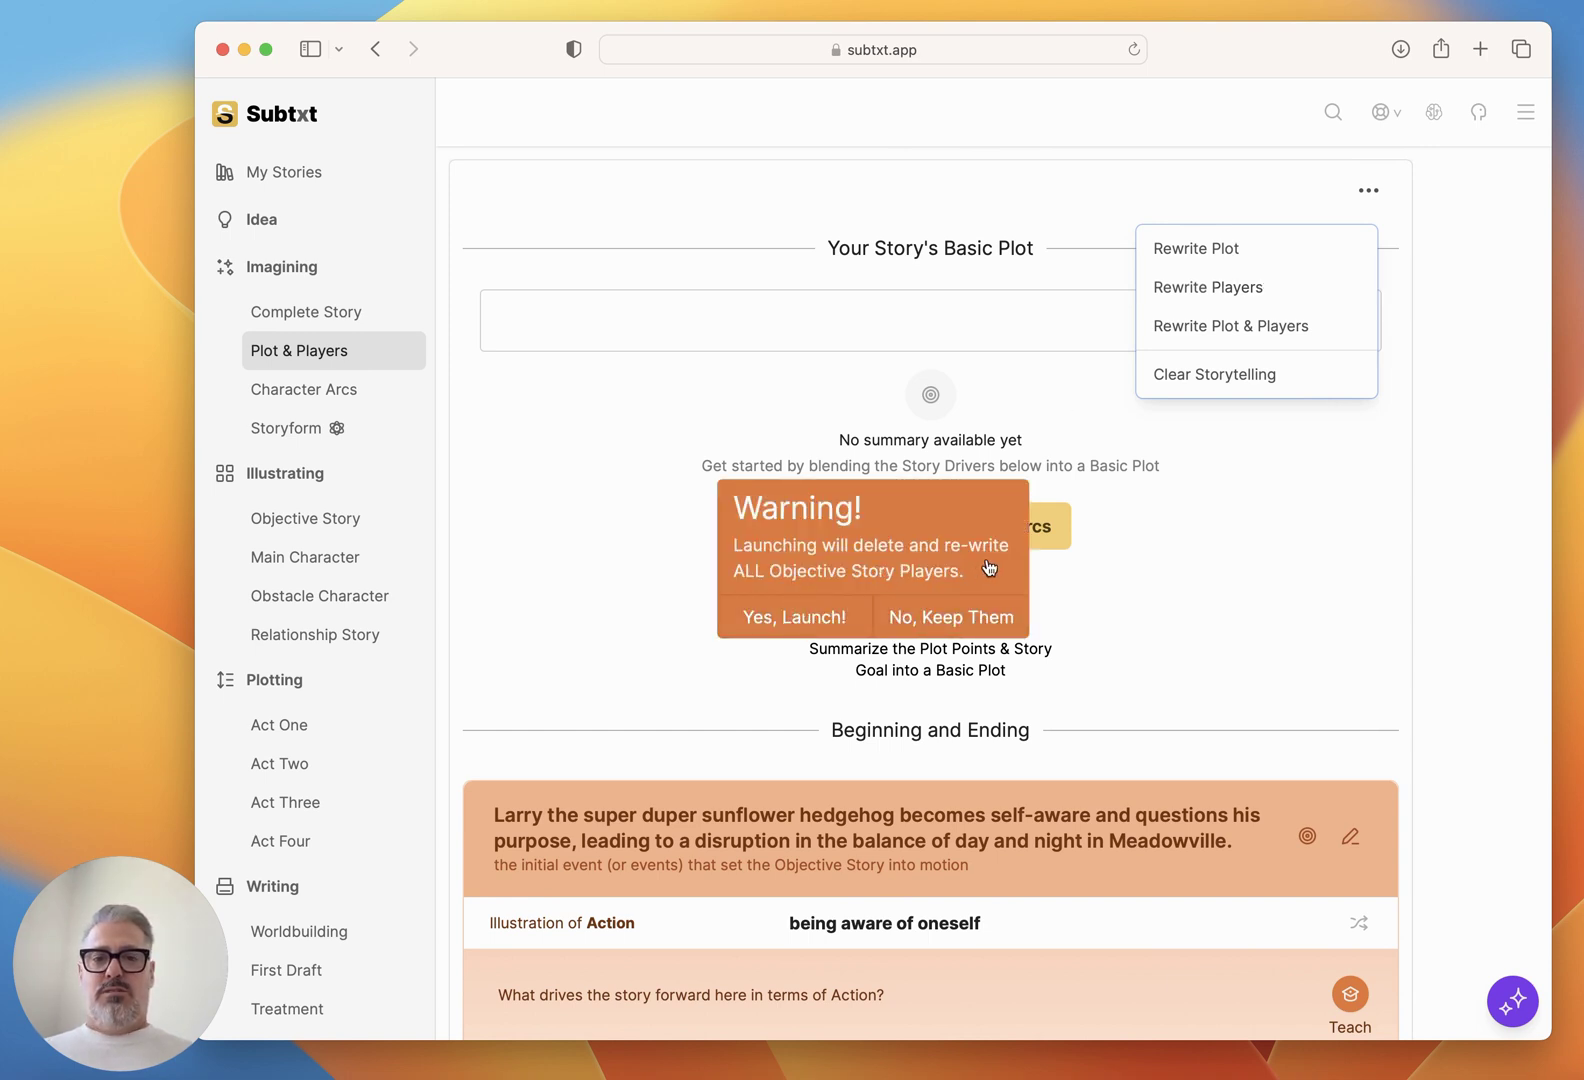
{"action": "left_click", "coordinate": [782, 620]}
{"action": "left_click", "coordinate": [1079, 405]}
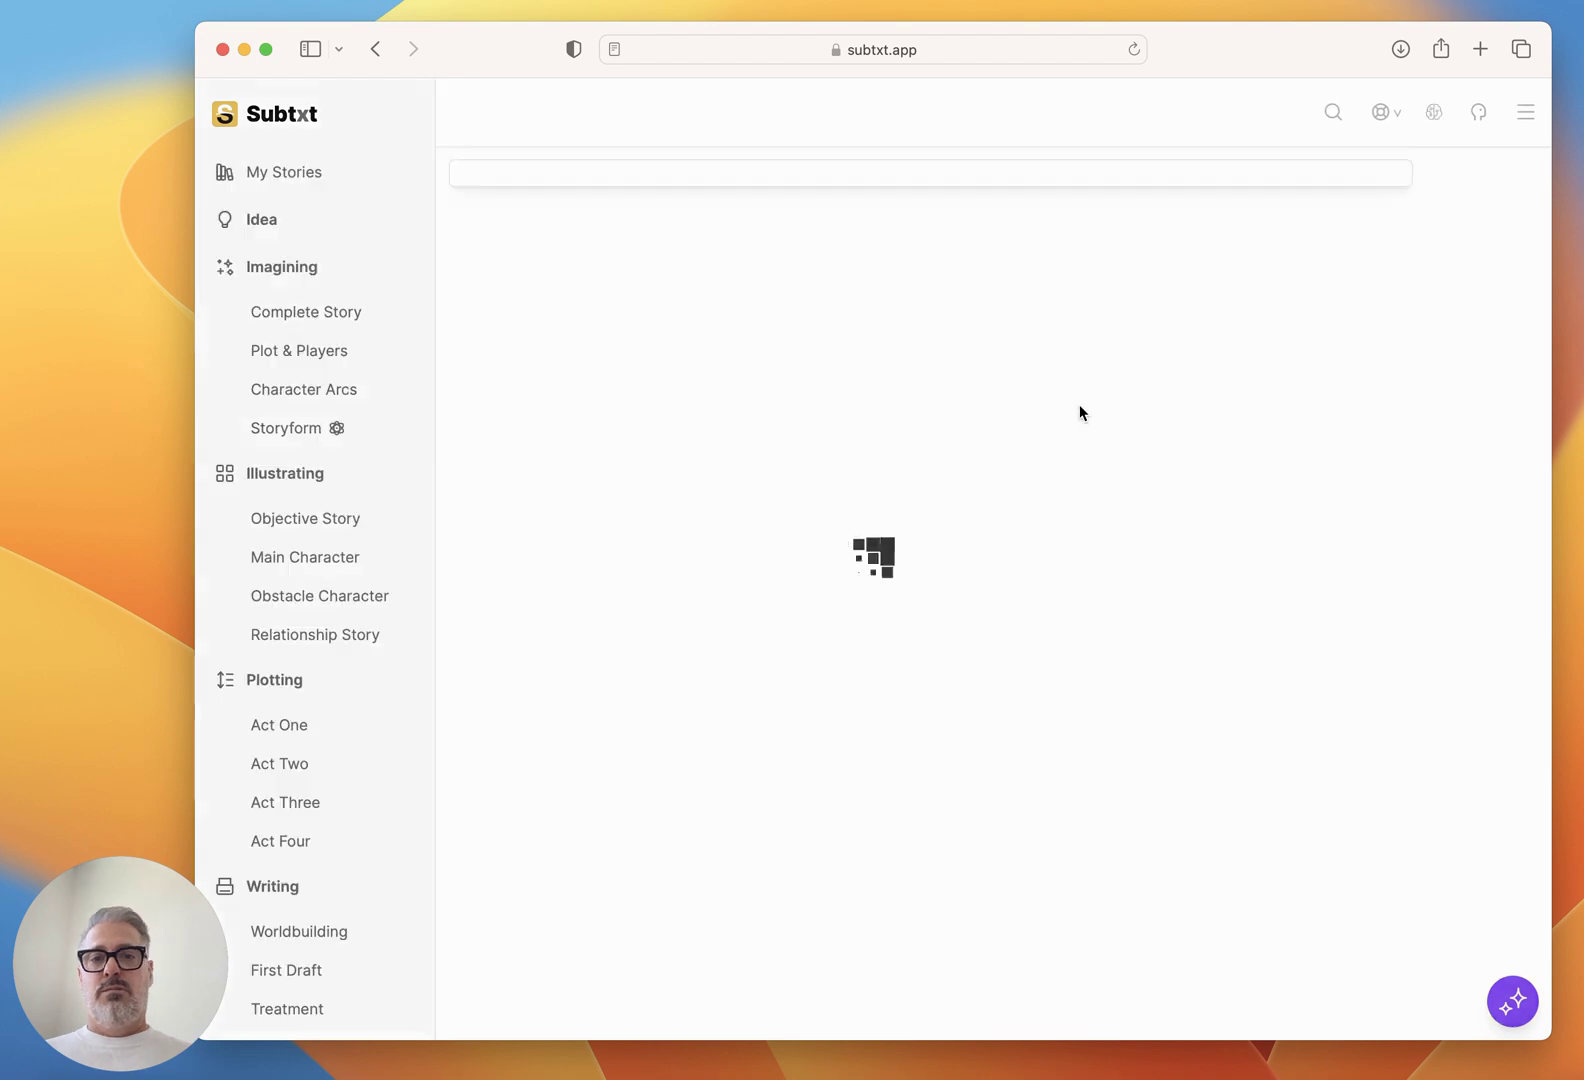
Return to Plot & Players and read through the rewritten Objective Story Players.
{"action": "left_click", "coordinate": [315, 349]}
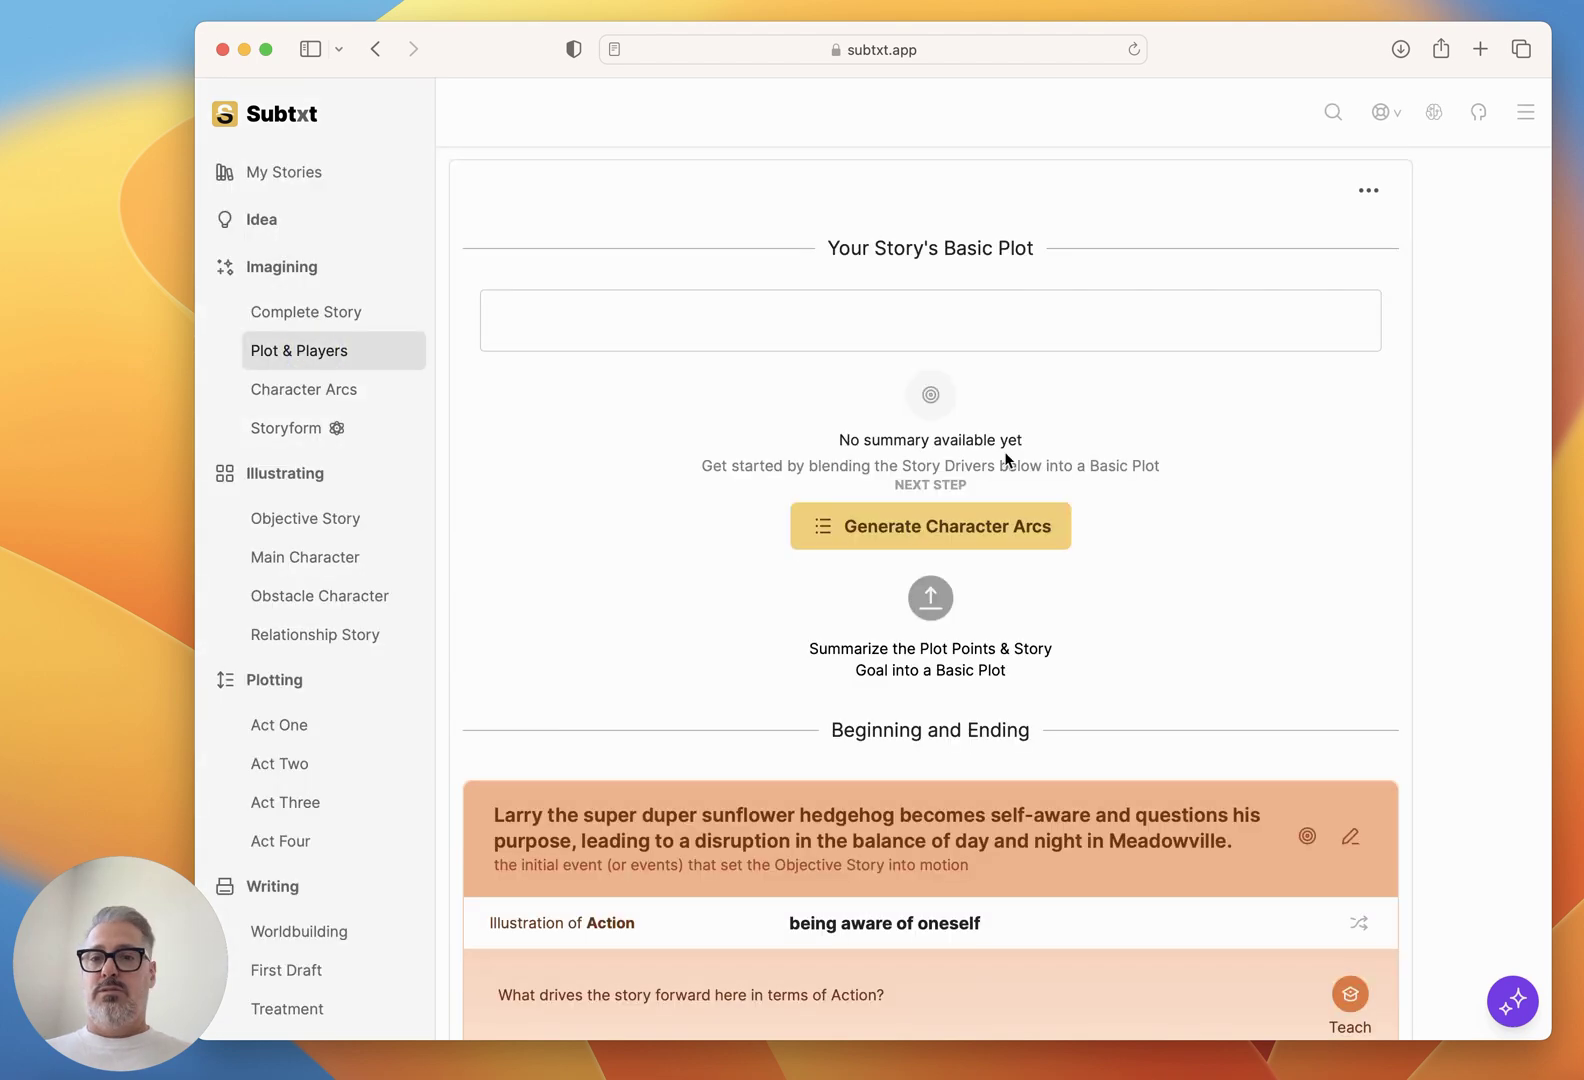
{"action": "scroll", "coordinate": [1205, 586], "scroll_direction": "down", "scroll_amount": 20}
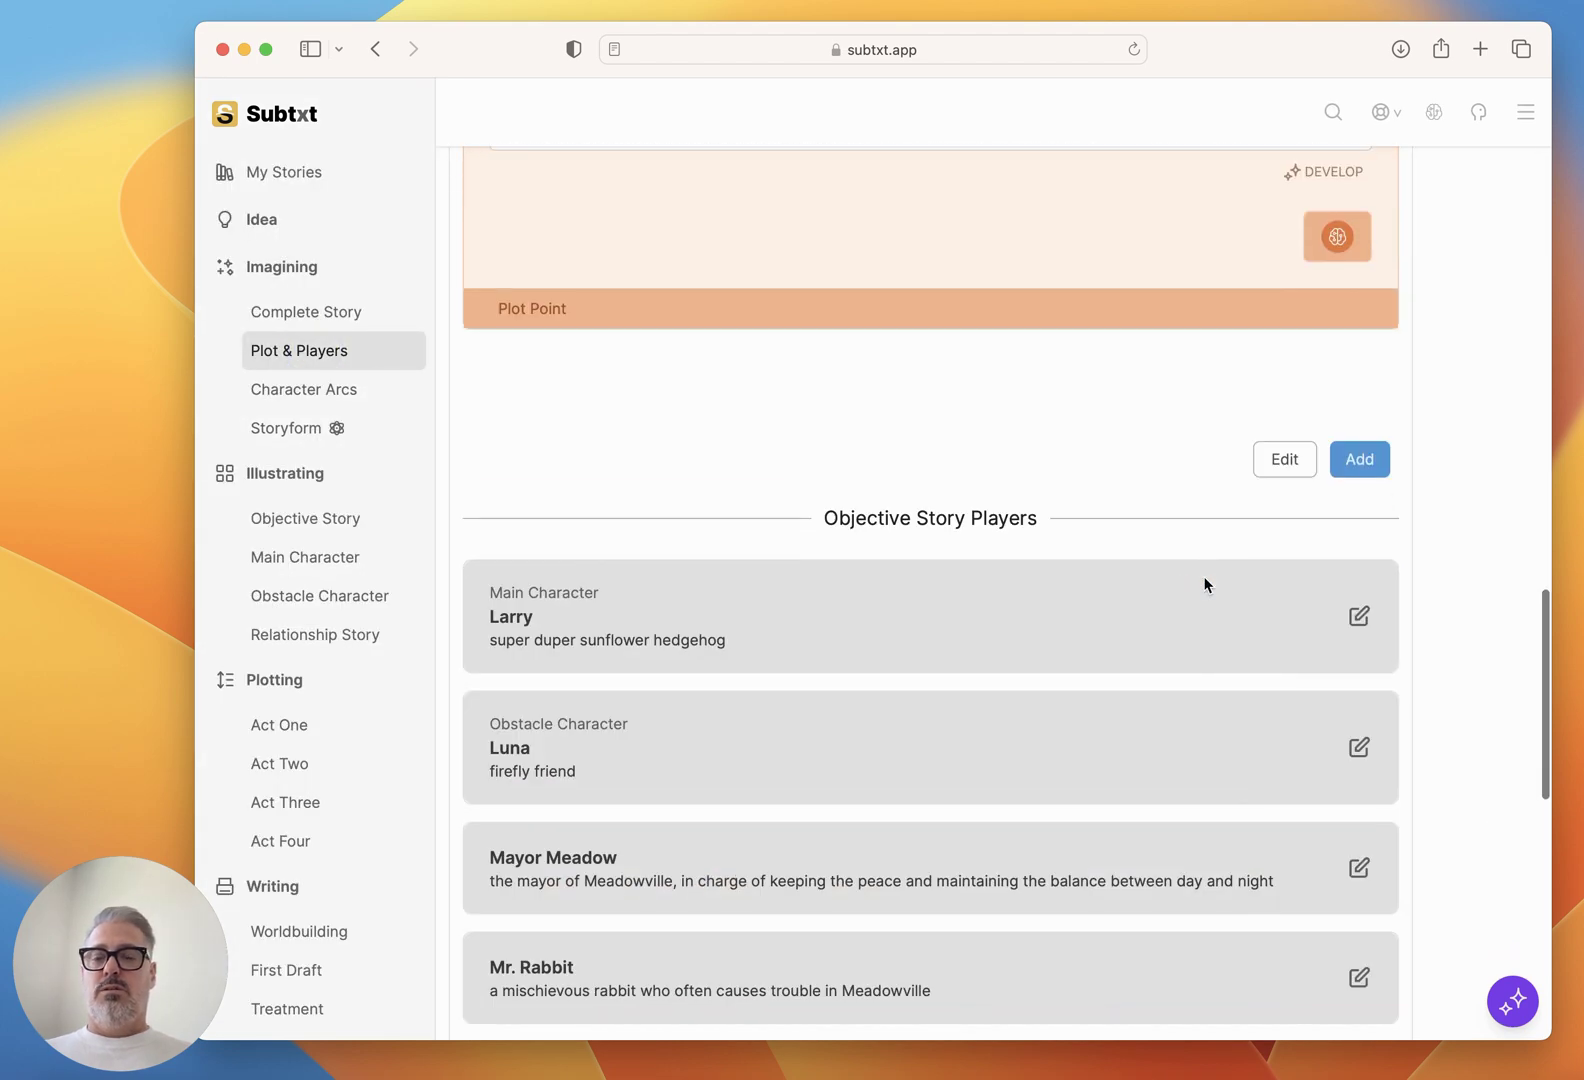
{"action": "scroll", "coordinate": [1009, 653], "scroll_direction": "down", "scroll_amount": 5}
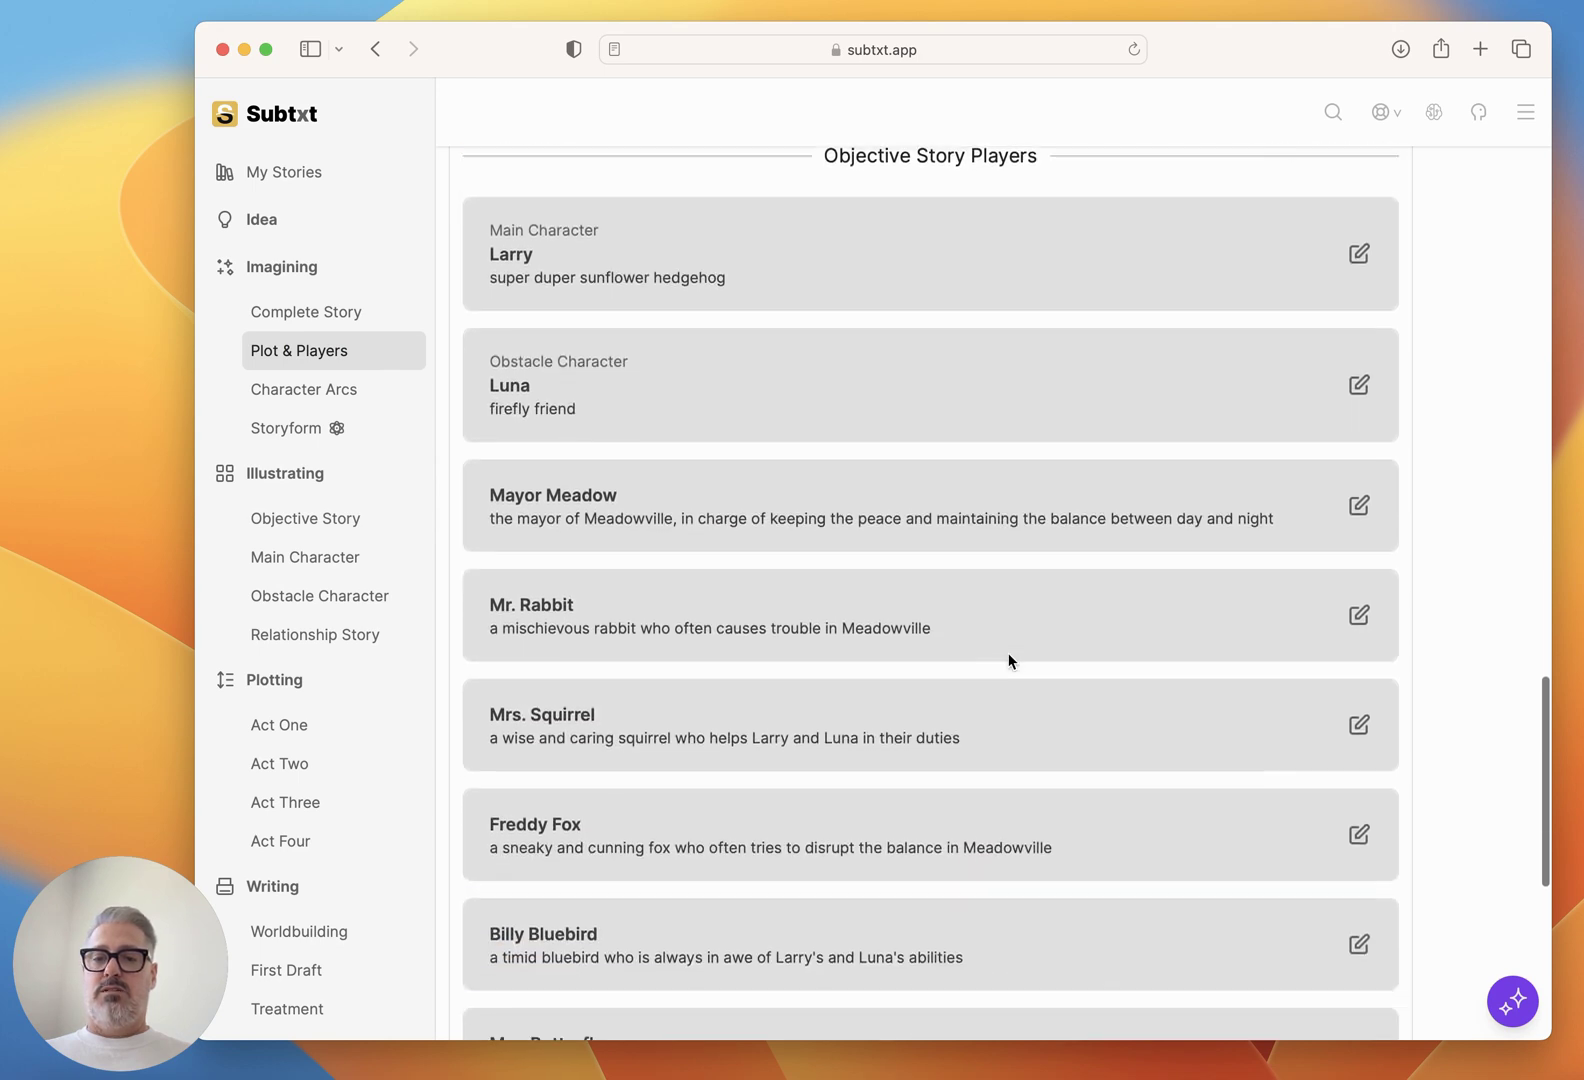
{"action": "scroll", "coordinate": [1009, 660], "scroll_direction": "down", "scroll_amount": 3}
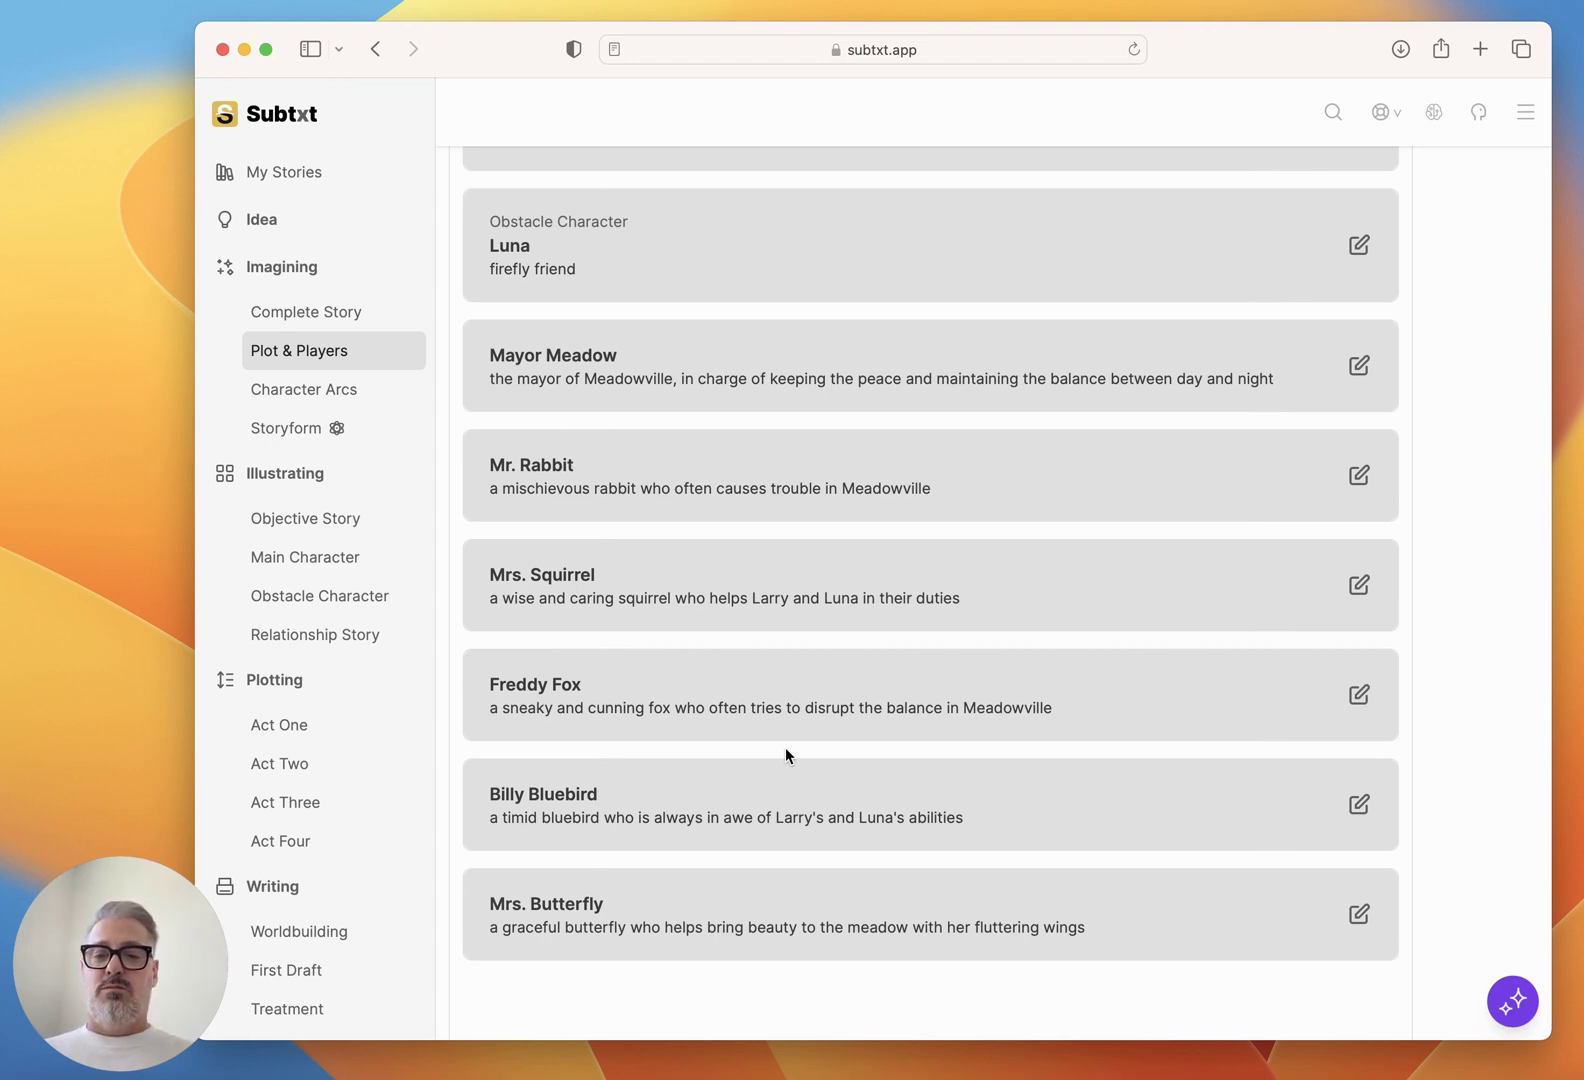
{"action": "scroll", "coordinate": [971, 622], "scroll_direction": "up", "scroll_amount": 1}
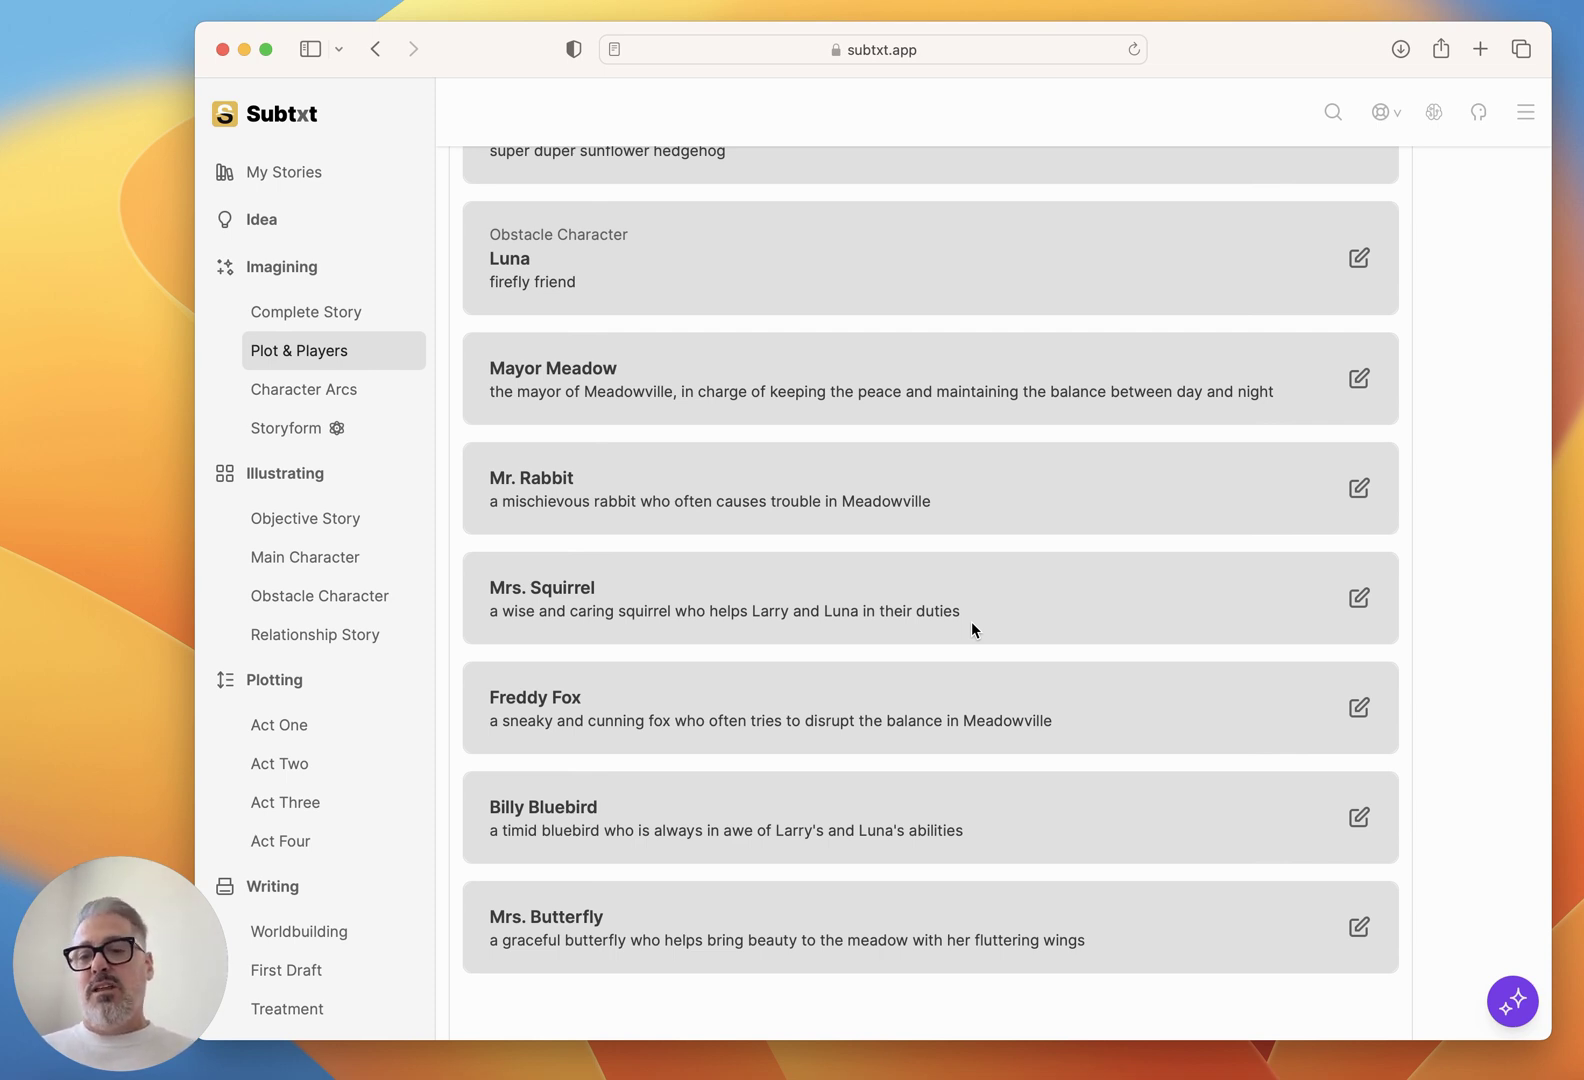
{"action": "scroll", "coordinate": [1122, 462], "scroll_direction": "up", "scroll_amount": 5}
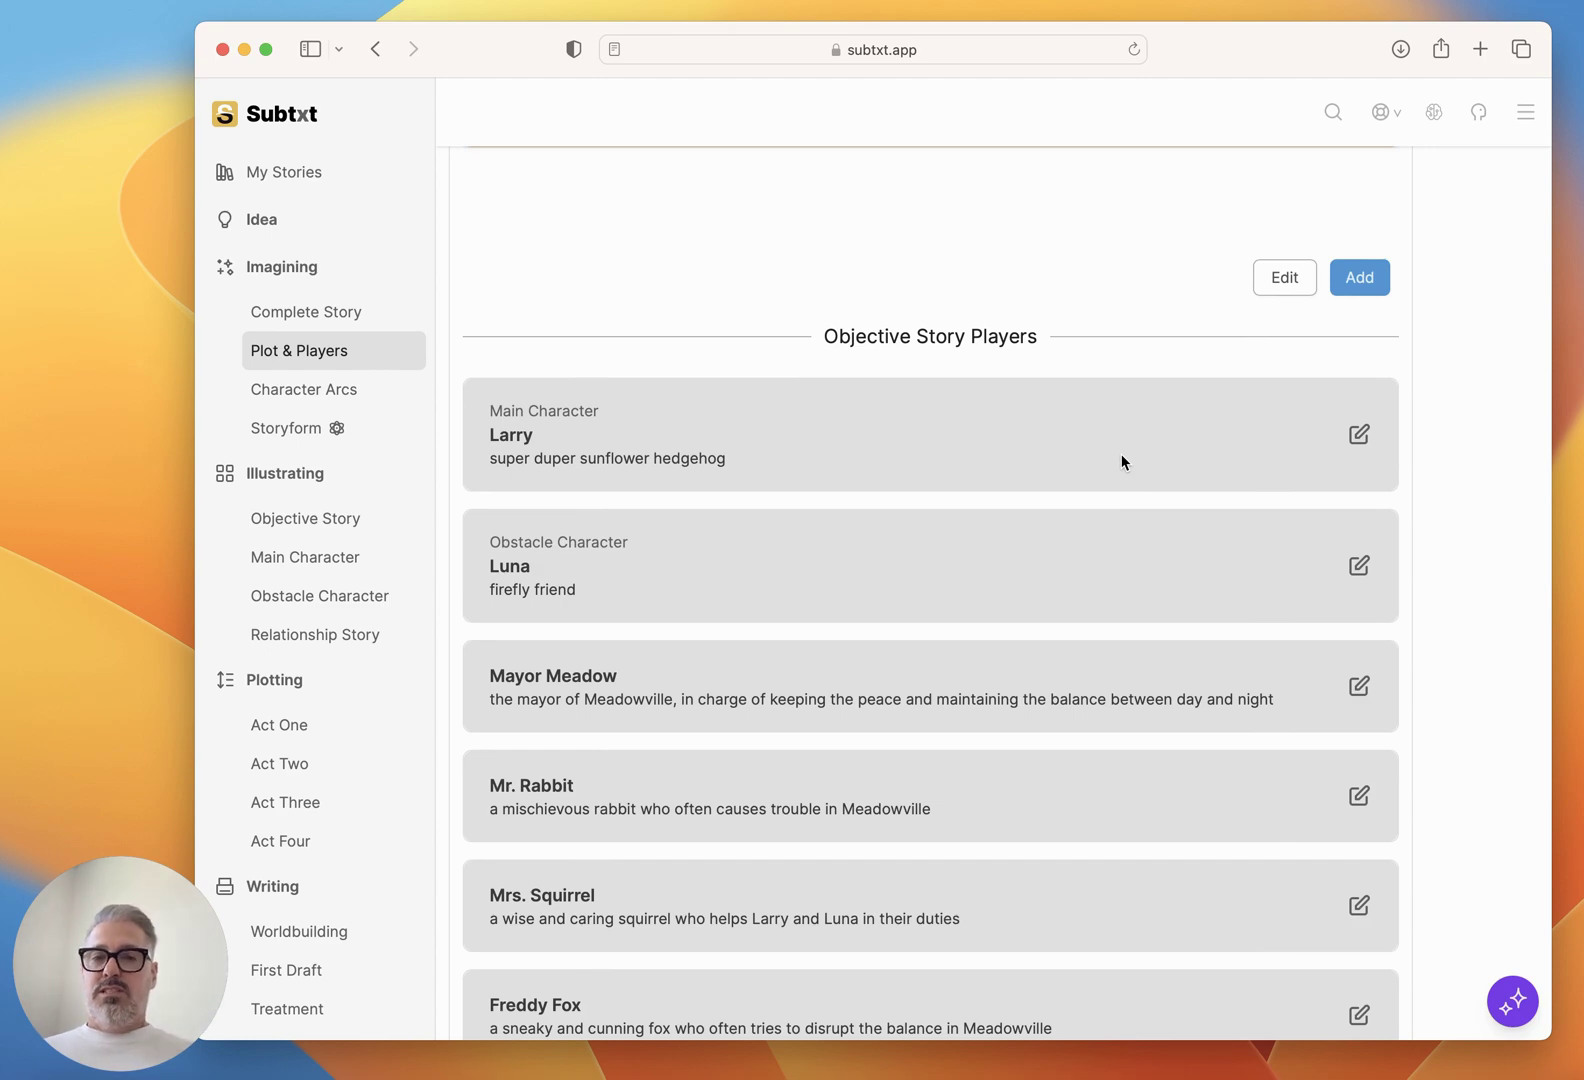
Open the Storyform and examine the Objective Story's Concern among the Throughline settings.
{"action": "left_click", "coordinate": [289, 430]}
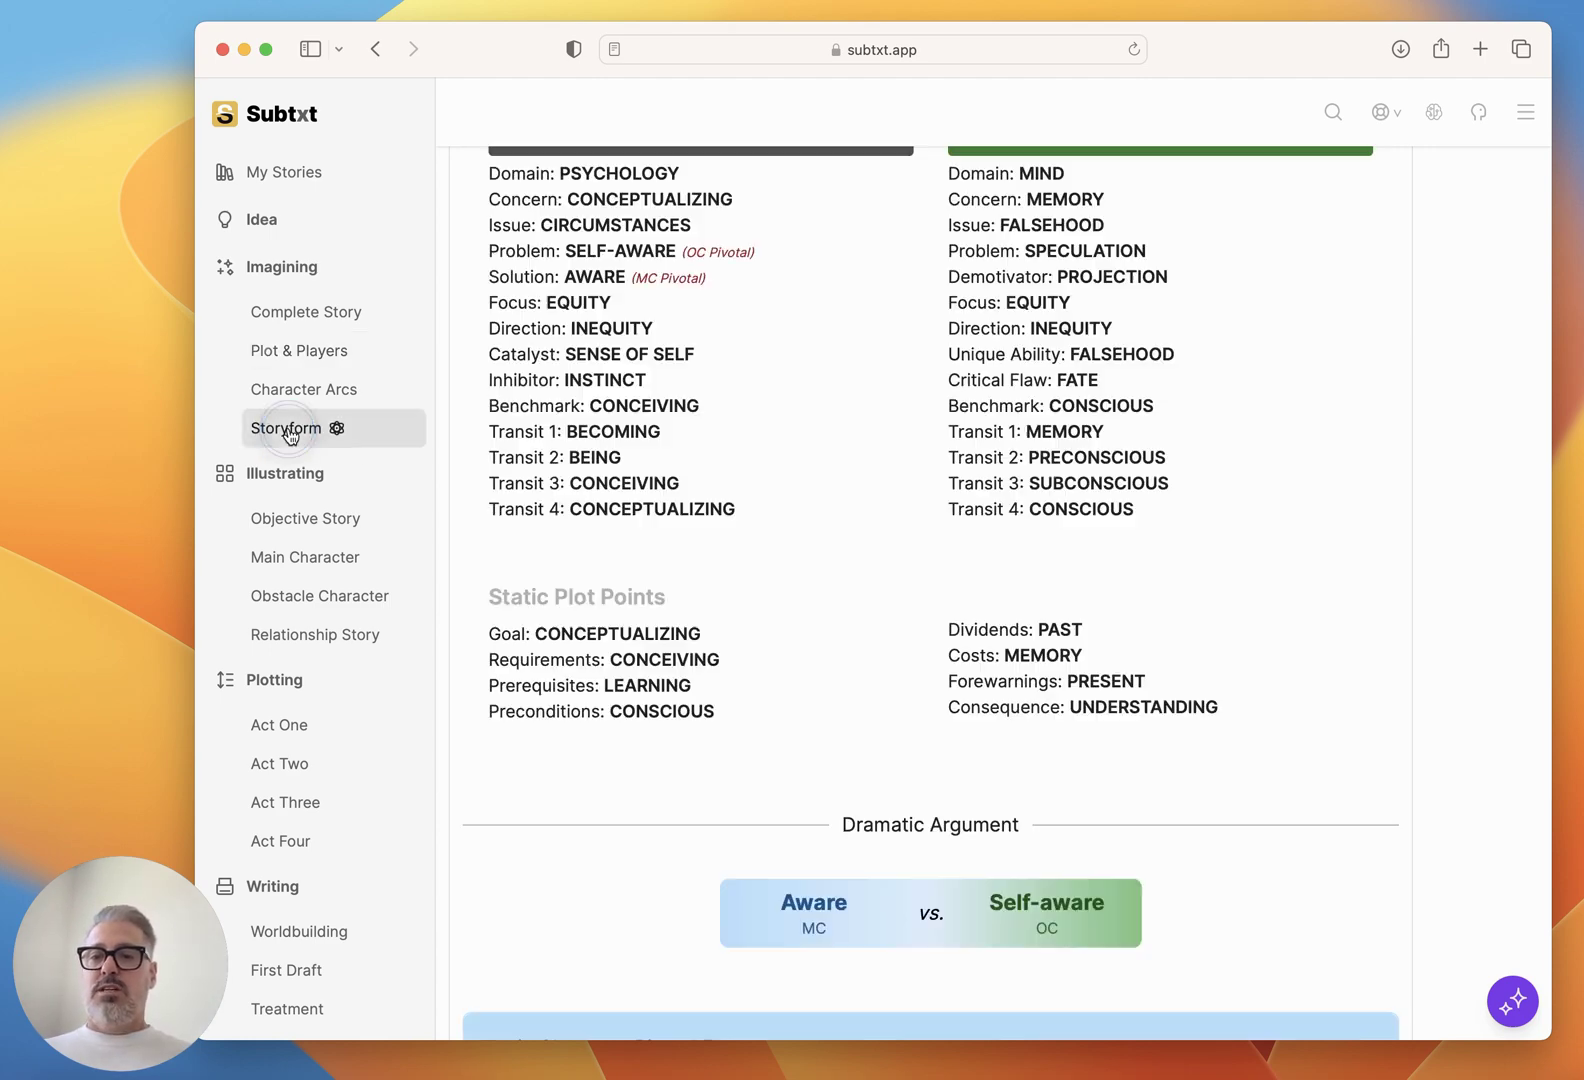
{"action": "scroll", "coordinate": [827, 436], "scroll_direction": "up", "scroll_amount": 5}
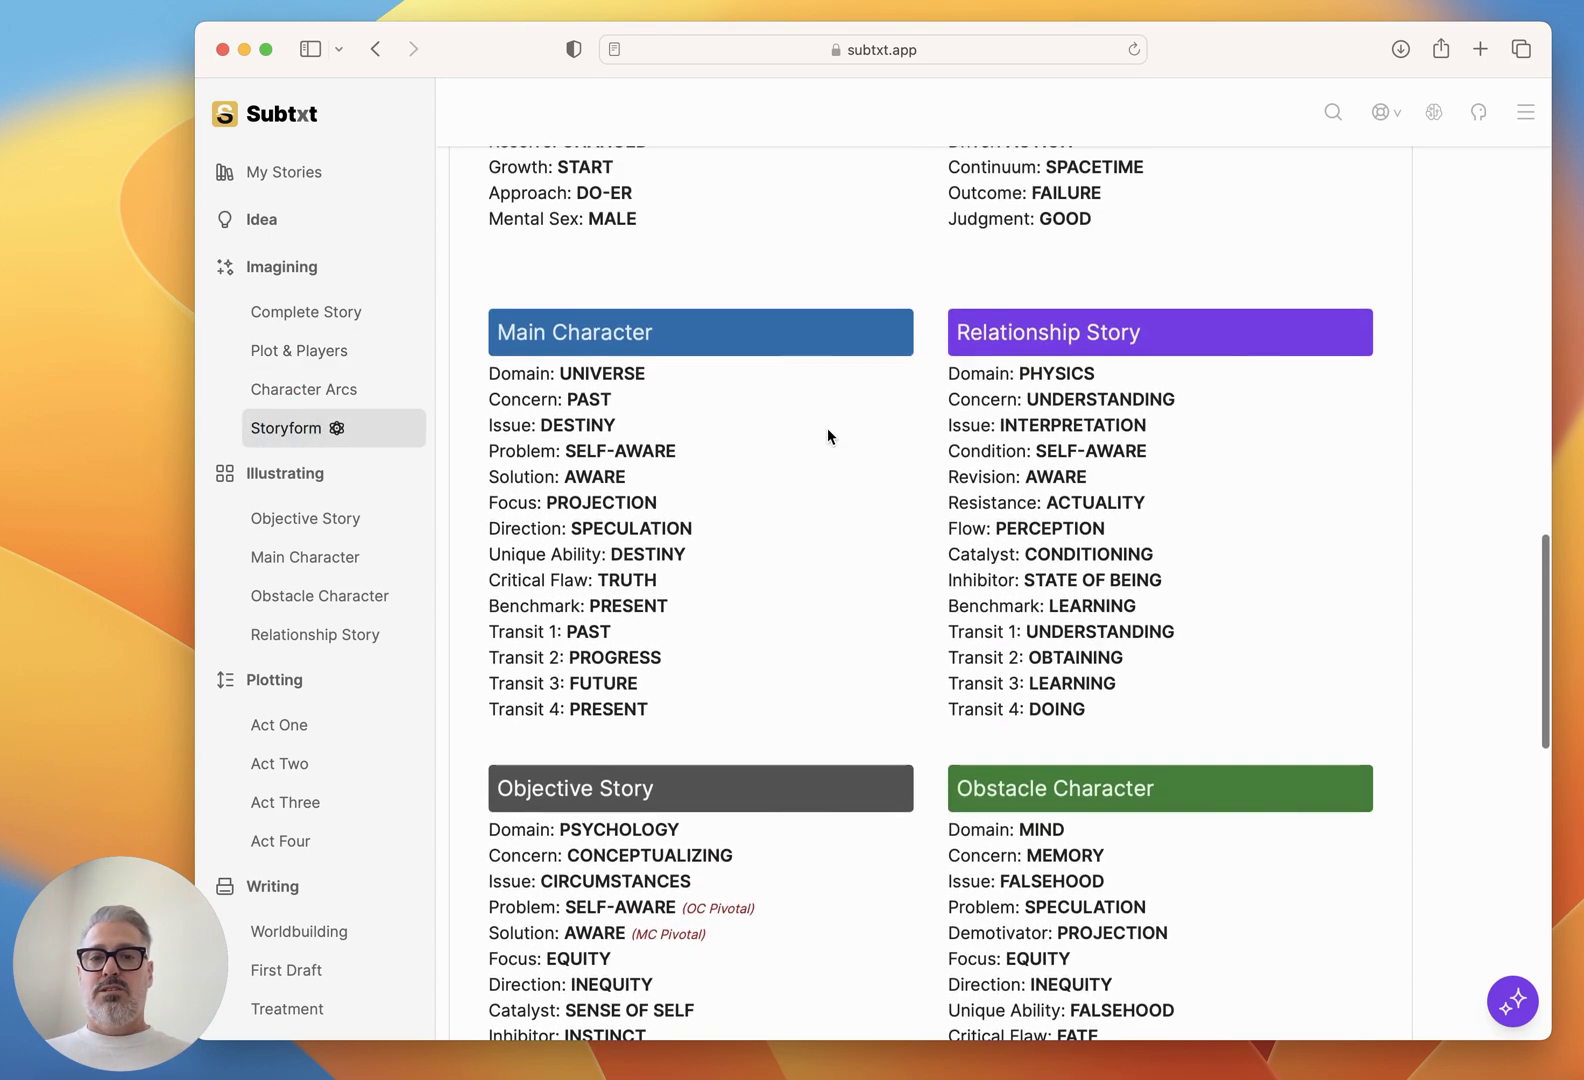
{"action": "scroll", "coordinate": [827, 436], "scroll_direction": "down", "scroll_amount": 3}
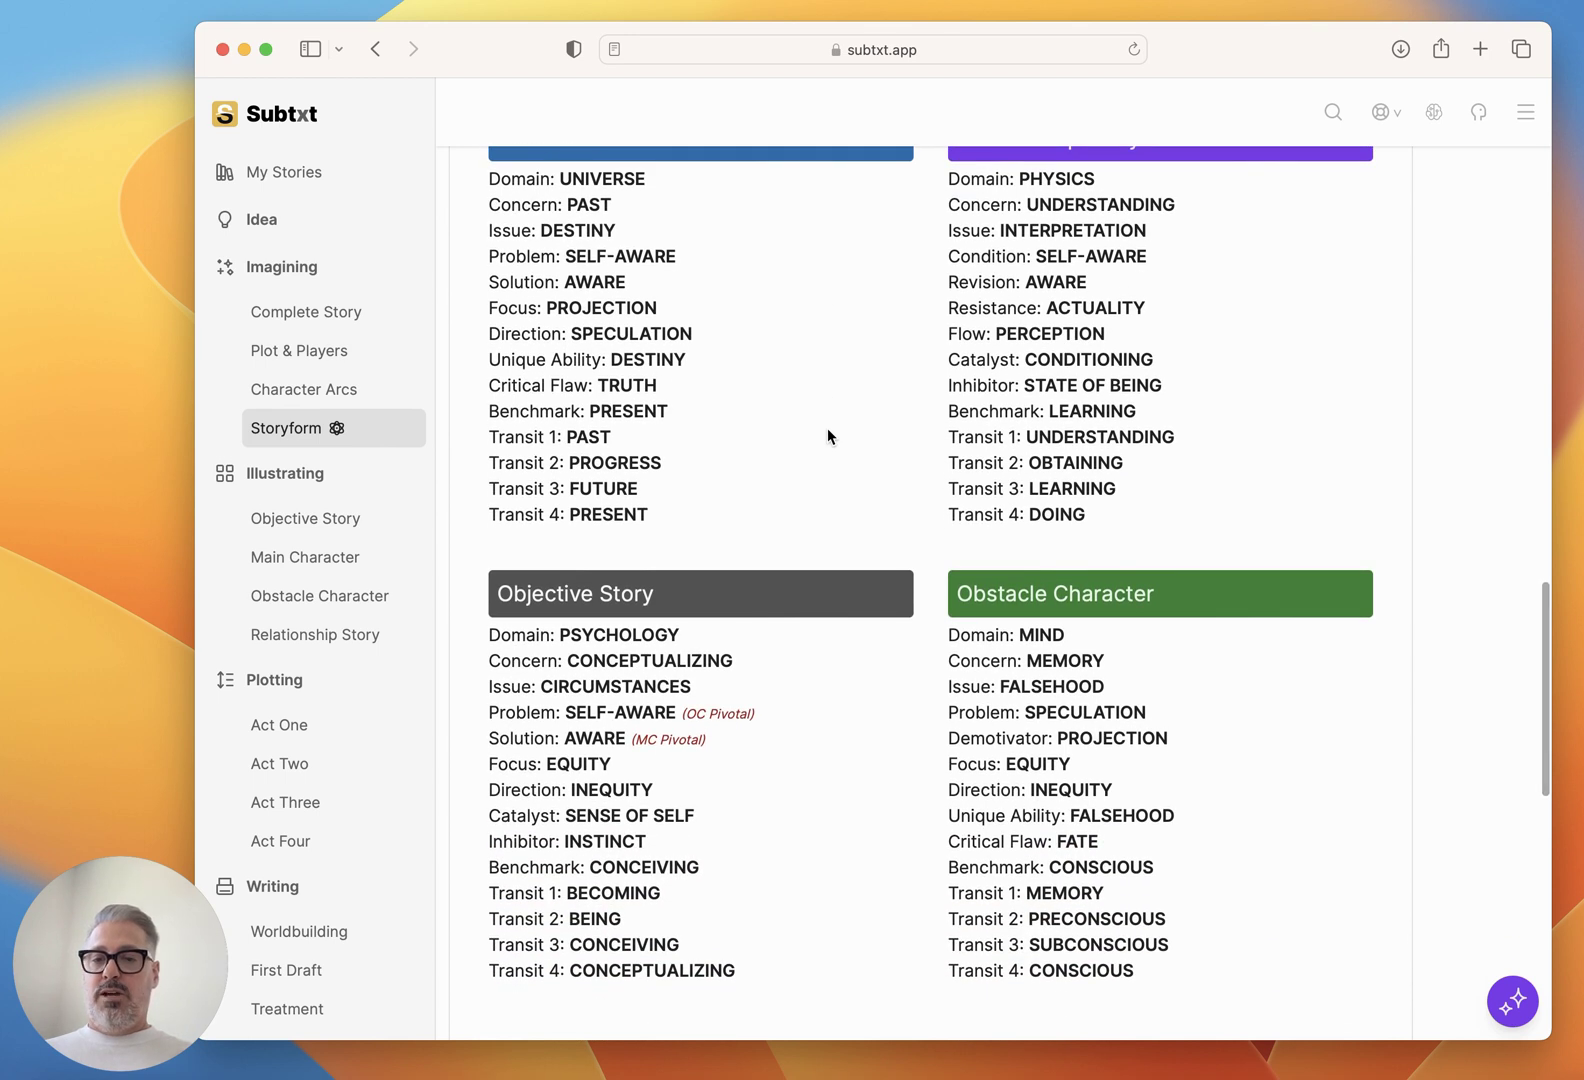
{"action": "triple_click", "coordinate": [651, 660]}
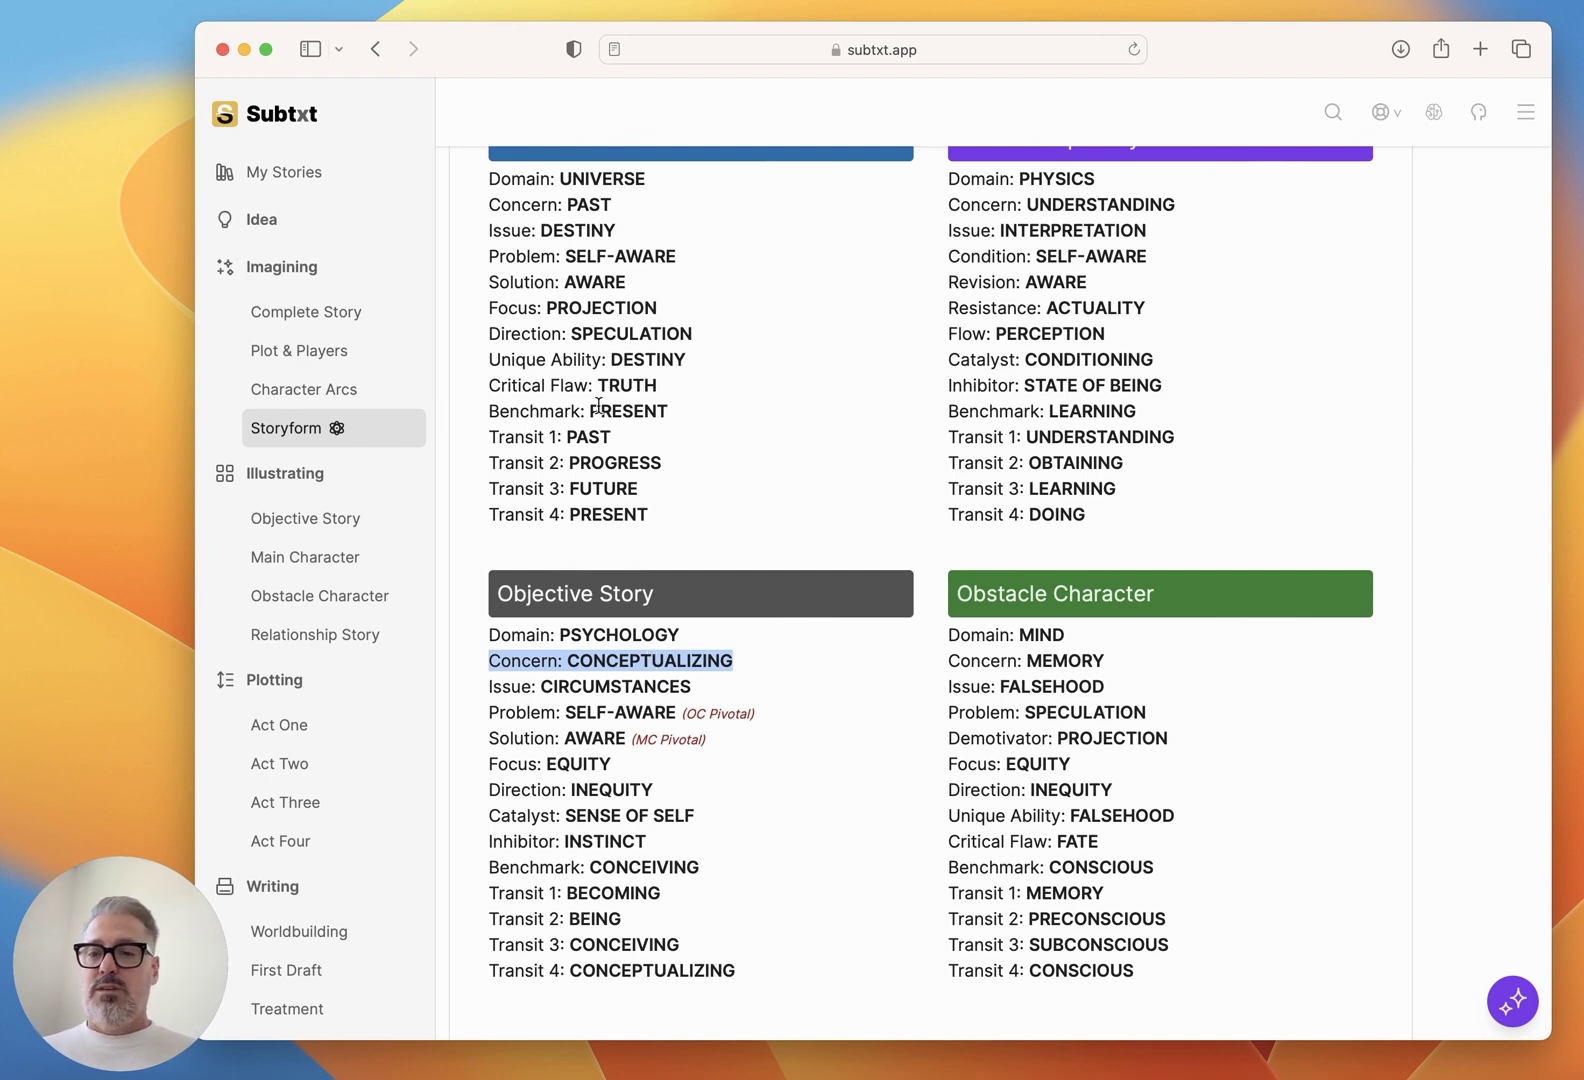
Return to Plot & Players, expand the Main Character Larry among the Objective Story Players, and examine his Player Role and Motivations.
{"action": "left_click", "coordinate": [333, 356]}
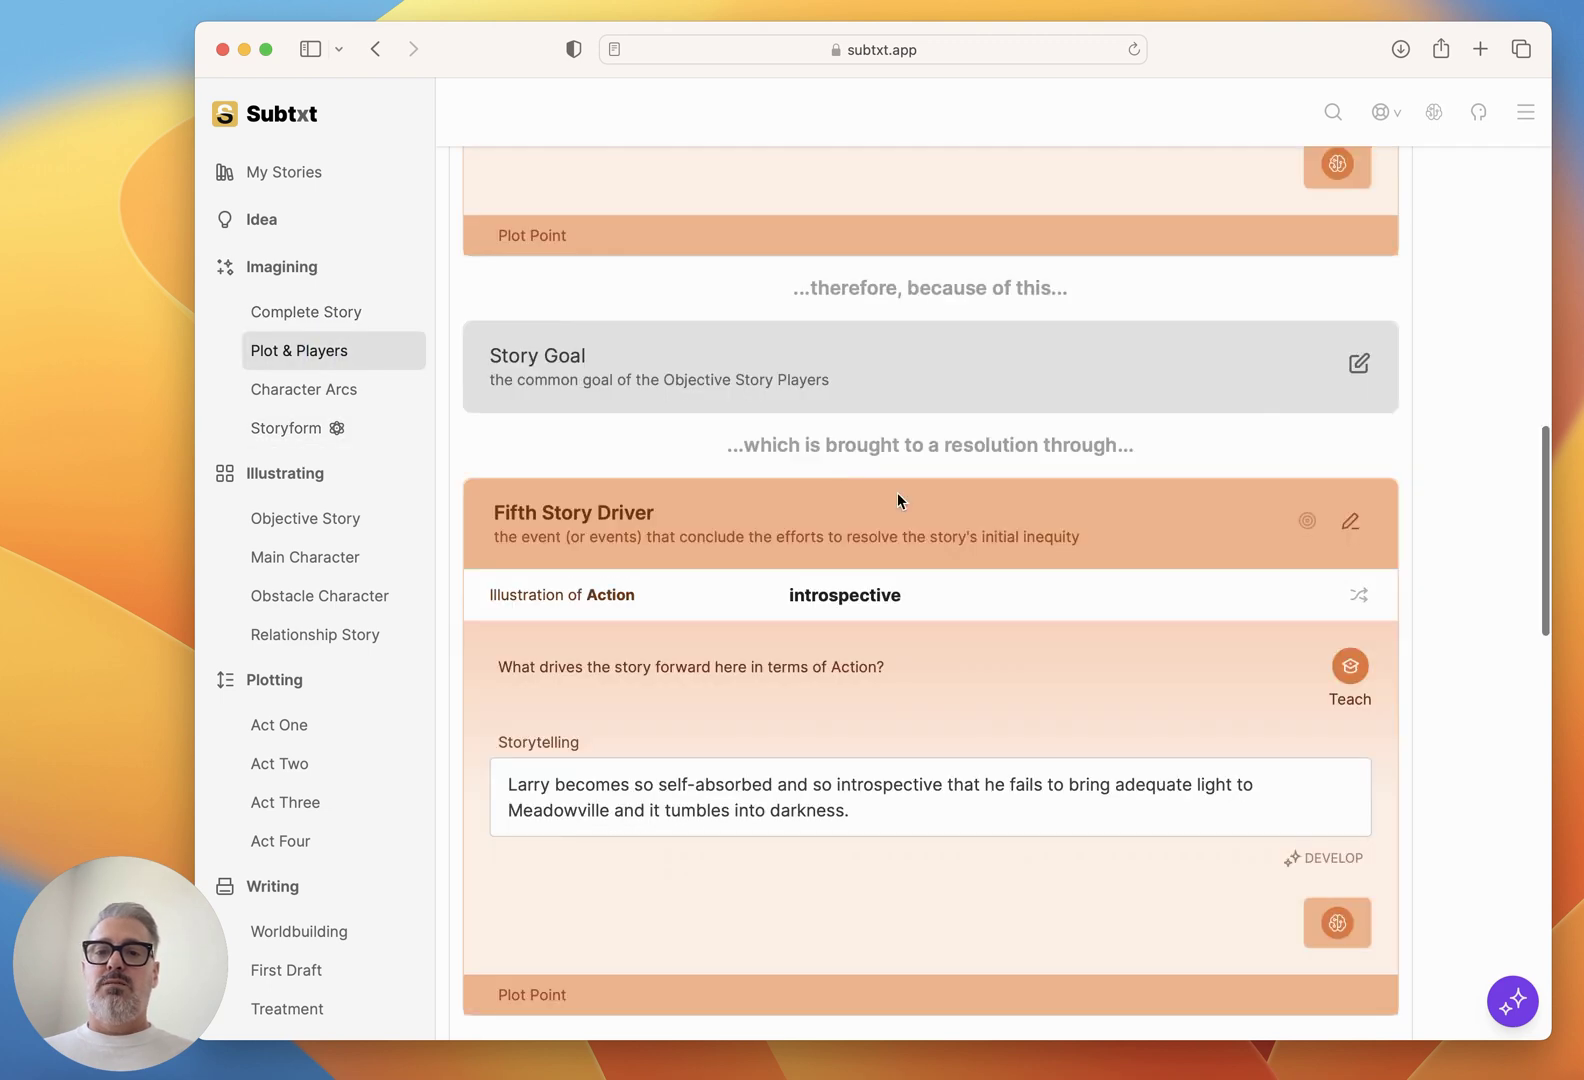
{"action": "scroll", "coordinate": [897, 495], "scroll_direction": "down", "scroll_amount": 5}
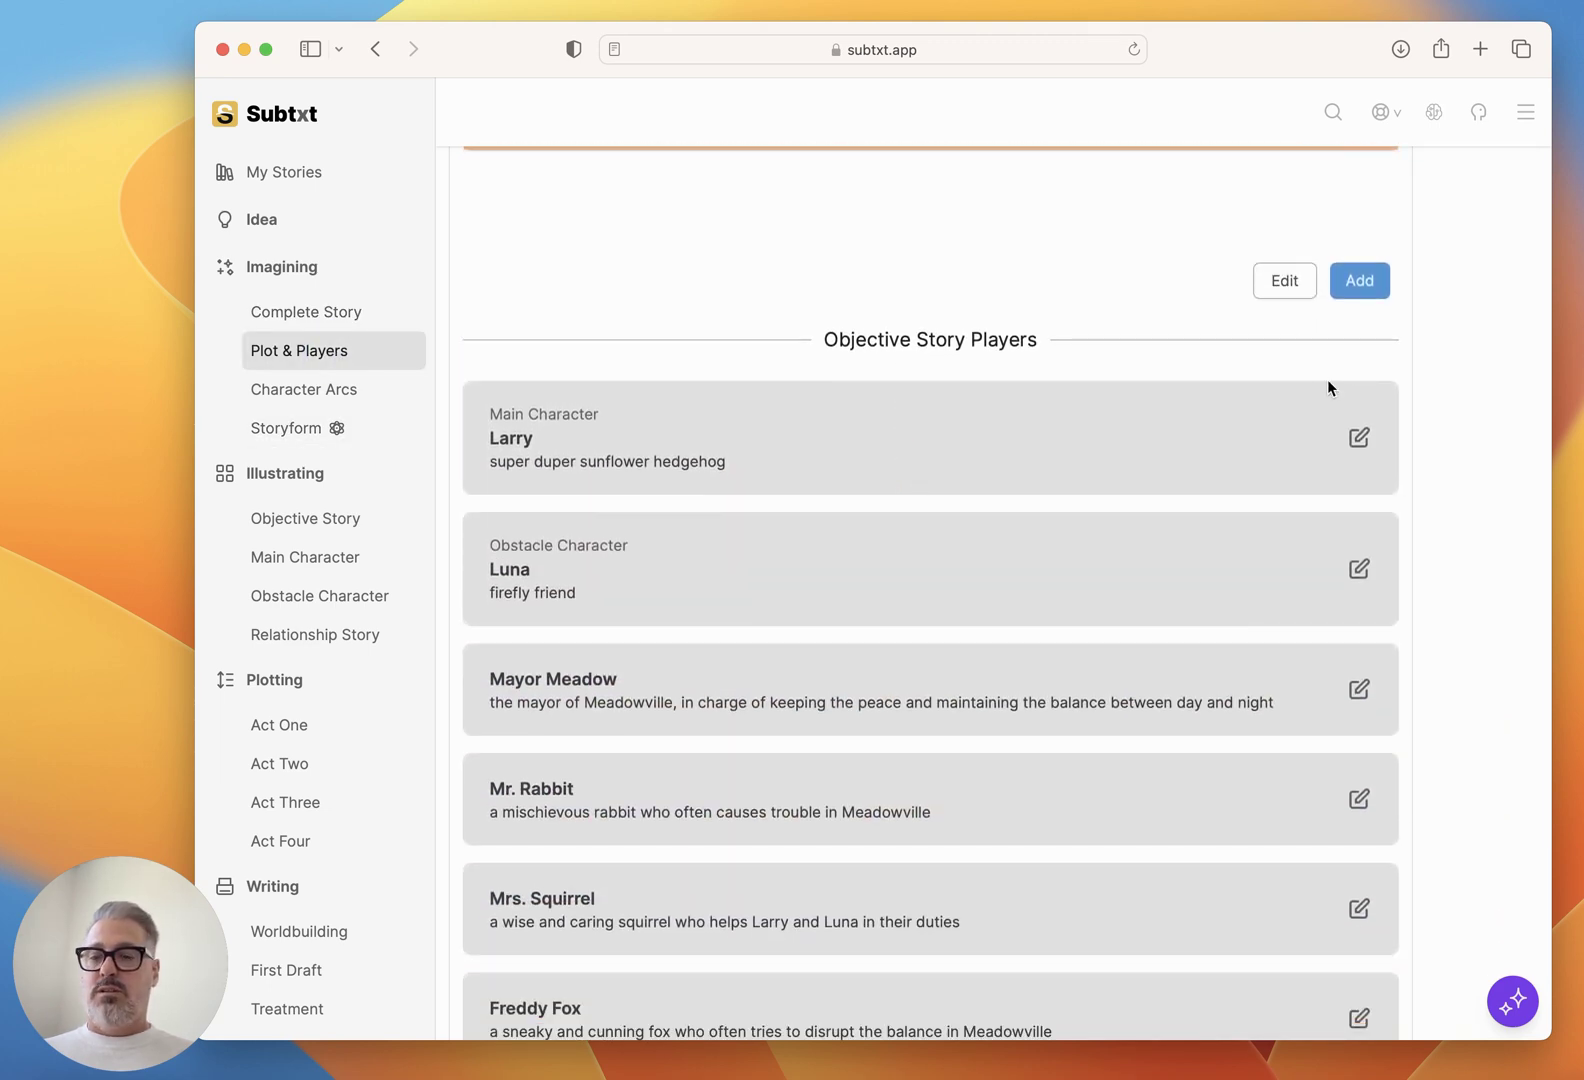
{"action": "left_click", "coordinate": [1358, 437]}
{"action": "scroll", "coordinate": [1174, 496], "scroll_direction": "down", "scroll_amount": 2}
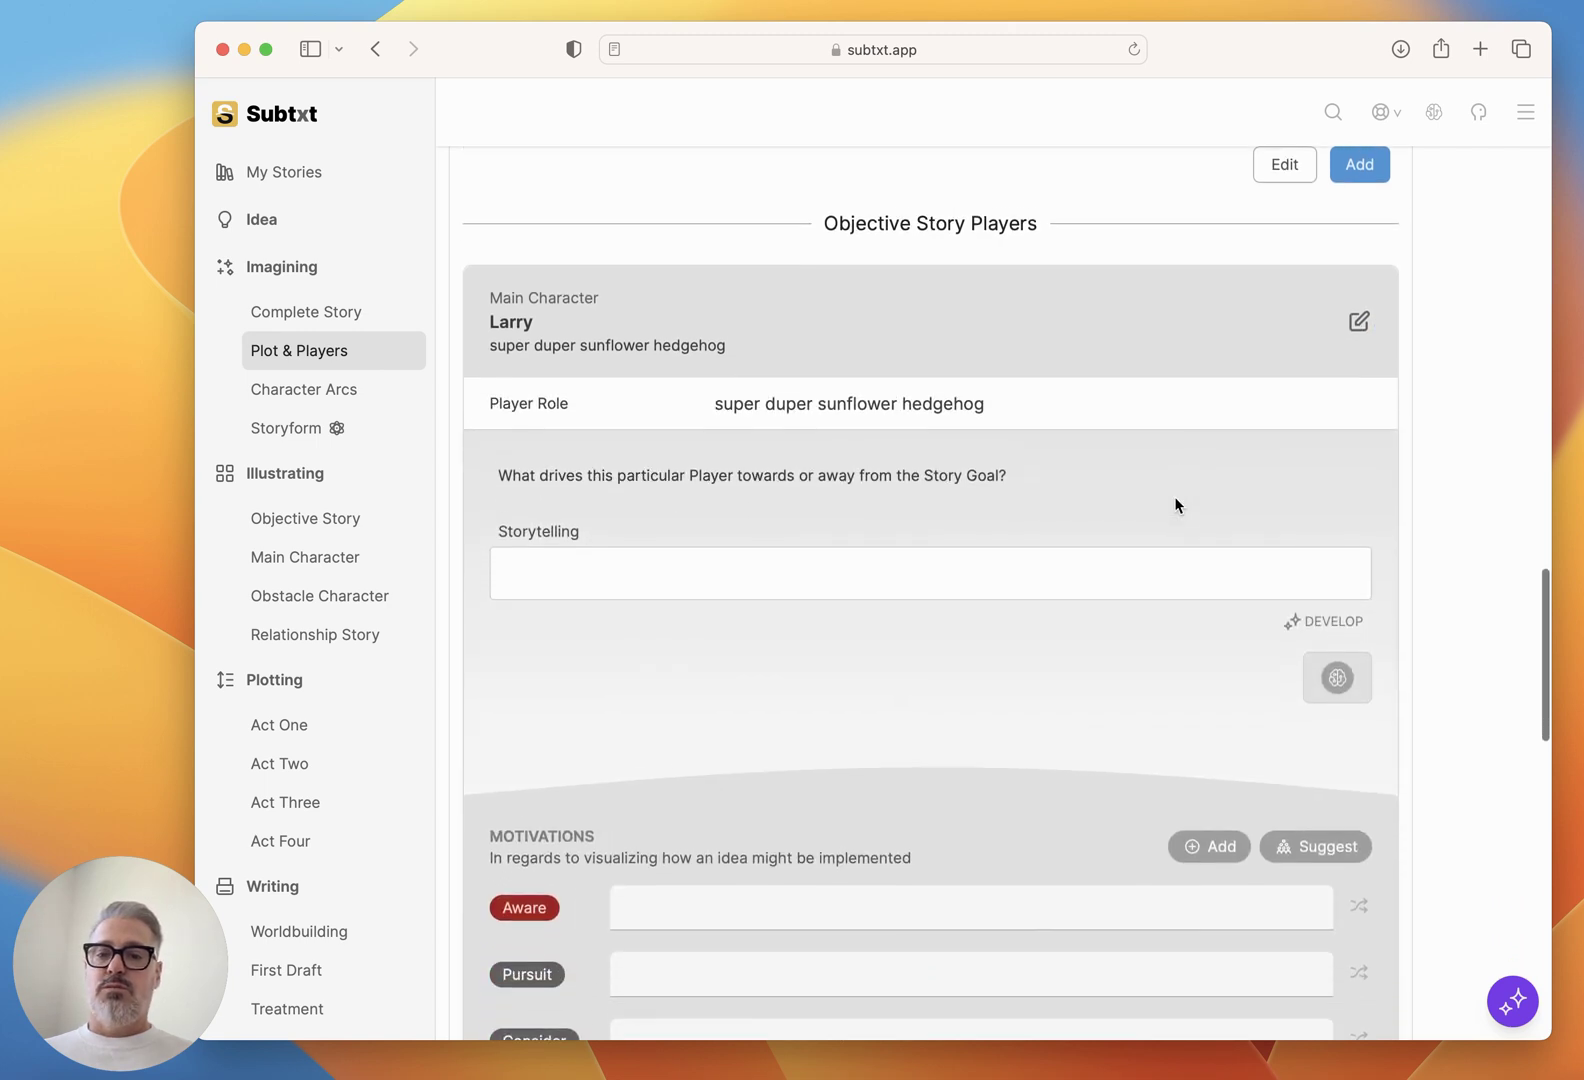
{"action": "scroll", "coordinate": [1174, 500], "scroll_direction": "down", "scroll_amount": 3}
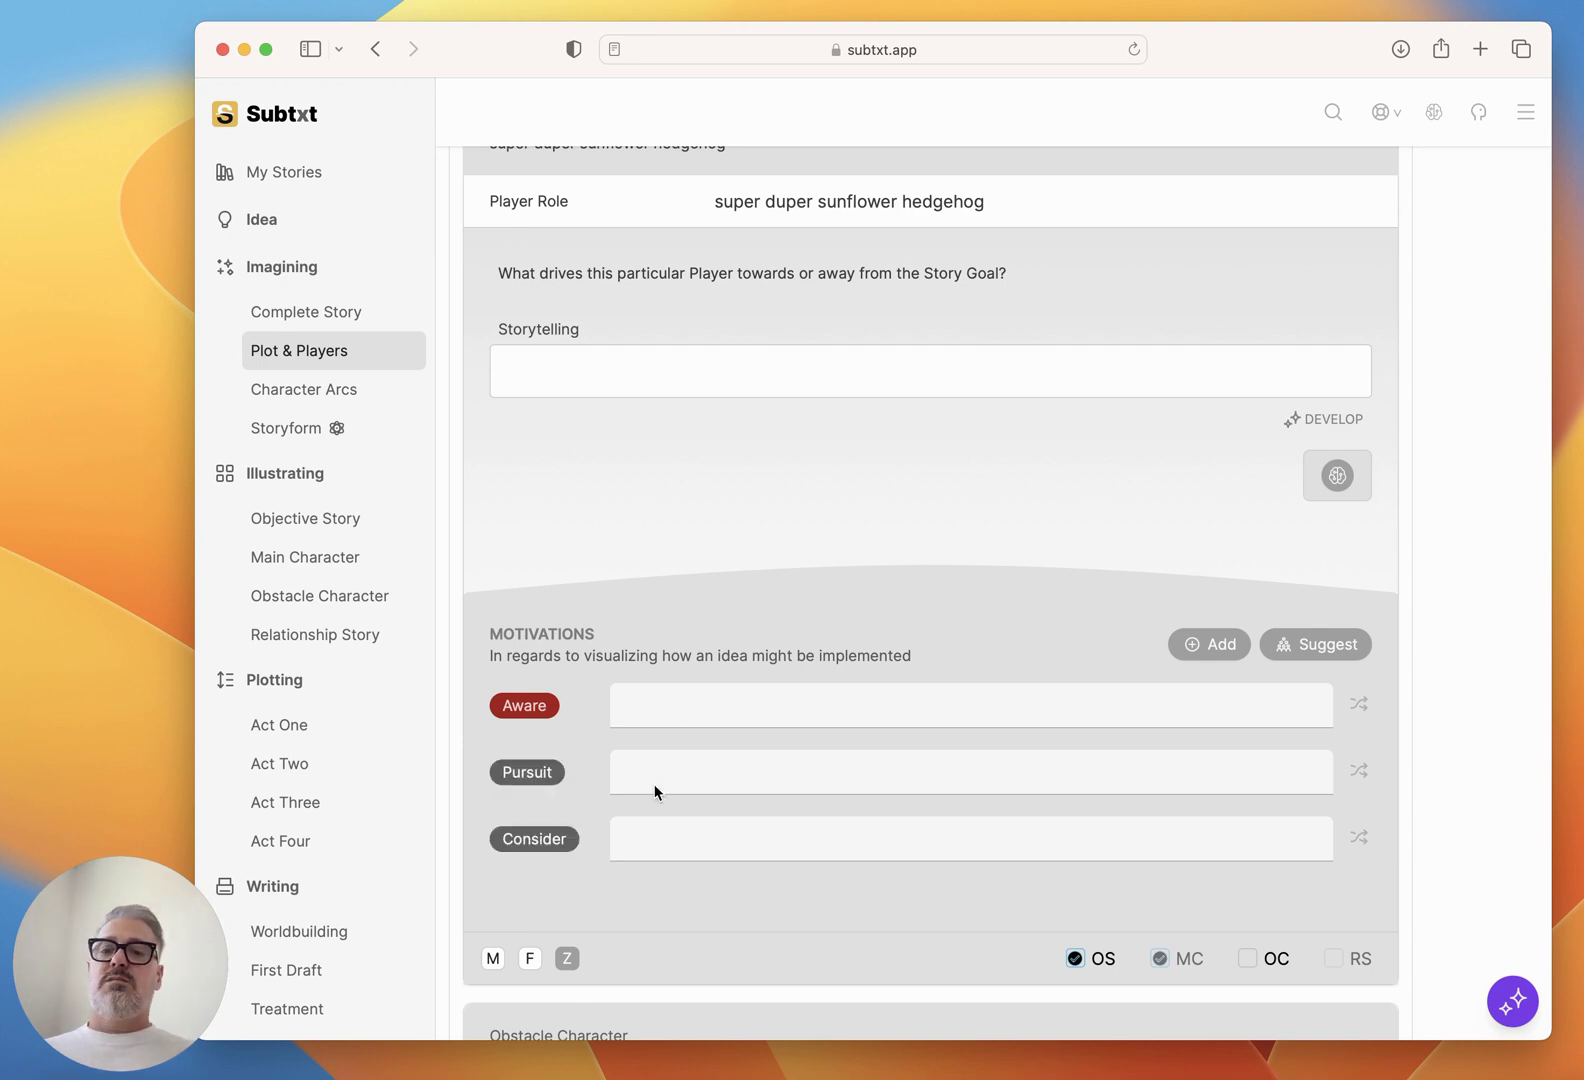
{"action": "scroll", "coordinate": [707, 665], "scroll_direction": "up", "scroll_amount": 3}
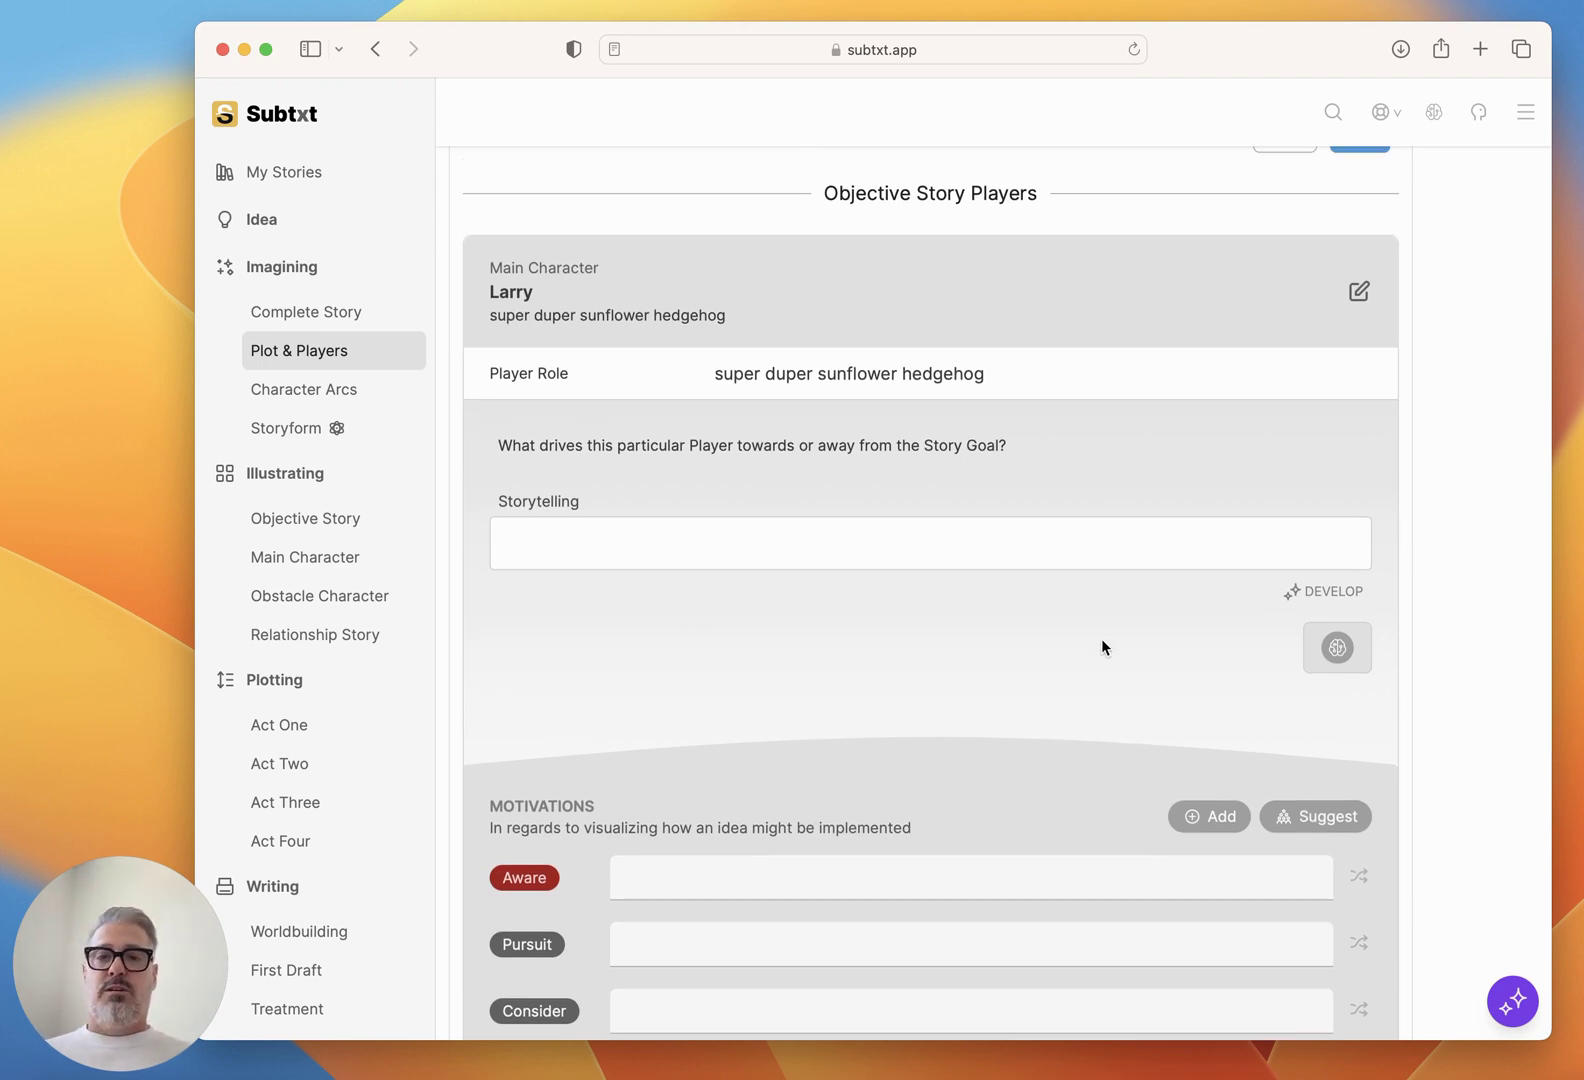
{"action": "scroll", "coordinate": [1101, 646], "scroll_direction": "down", "scroll_amount": 8}
{"action": "scroll", "coordinate": [764, 424], "scroll_direction": "up", "scroll_amount": 2}
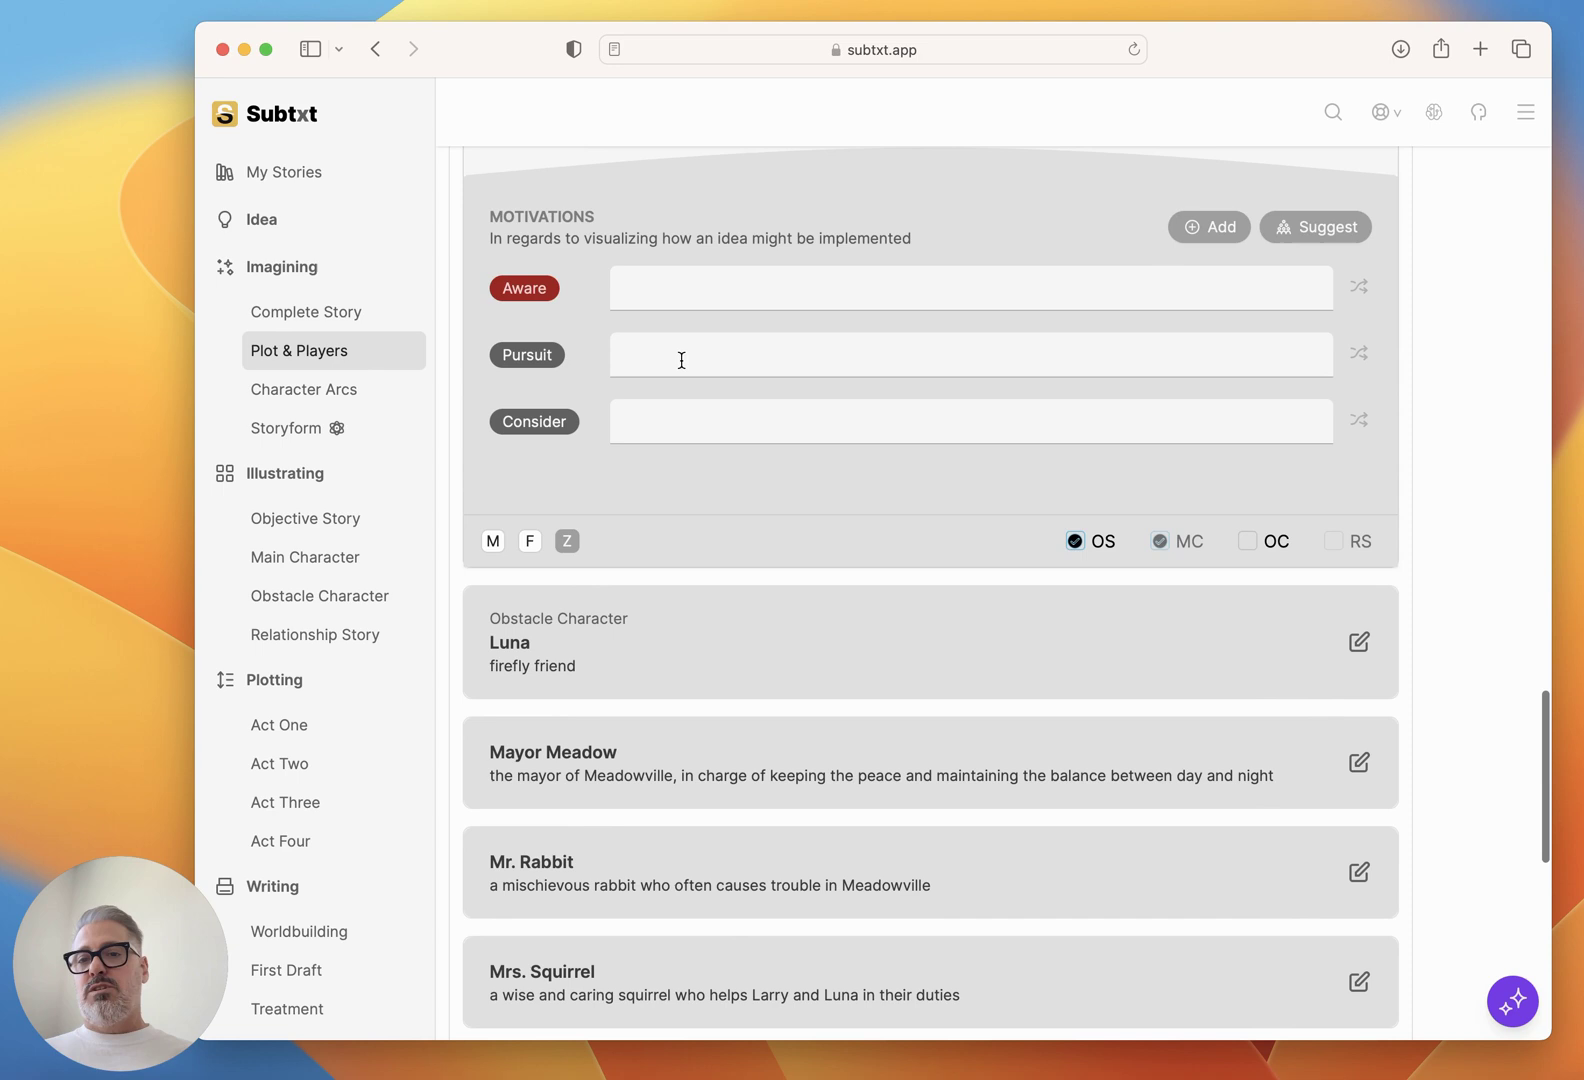
{"action": "left_click", "coordinate": [530, 289]}
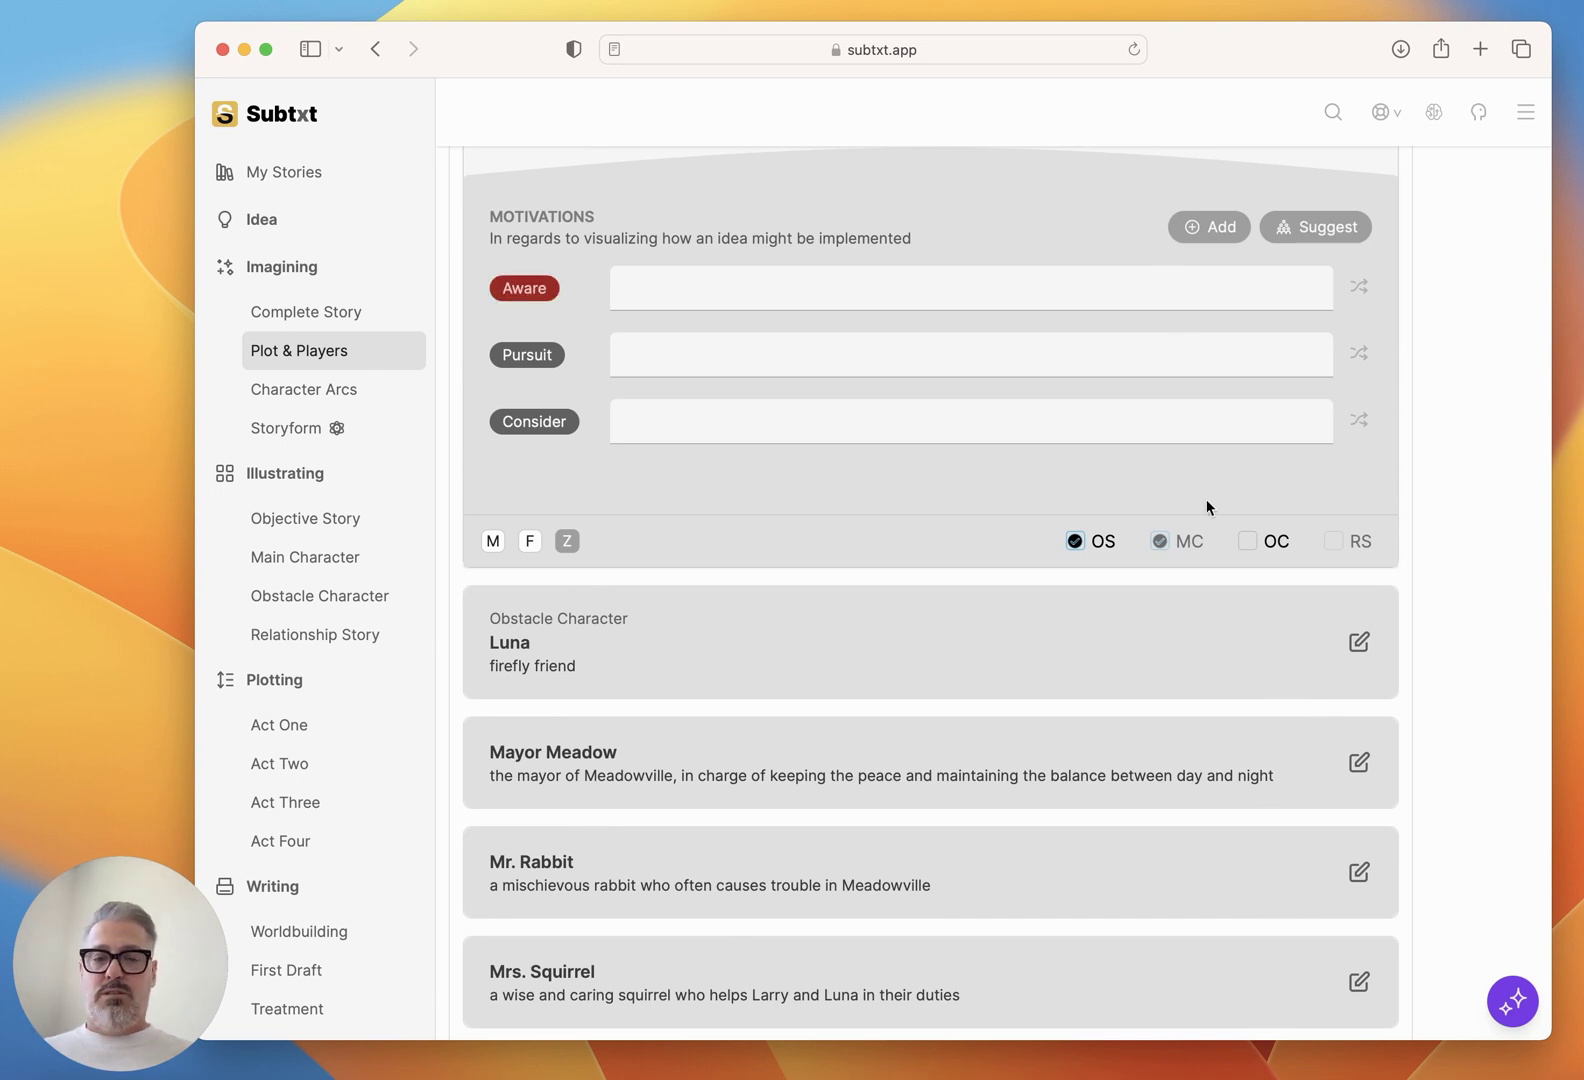
Expand the Obstacle Character Luna and examine her Player Role, Storytelling and Motivations.
{"action": "left_click", "coordinate": [1358, 643]}
{"action": "scroll", "coordinate": [1092, 628], "scroll_direction": "down", "scroll_amount": 5}
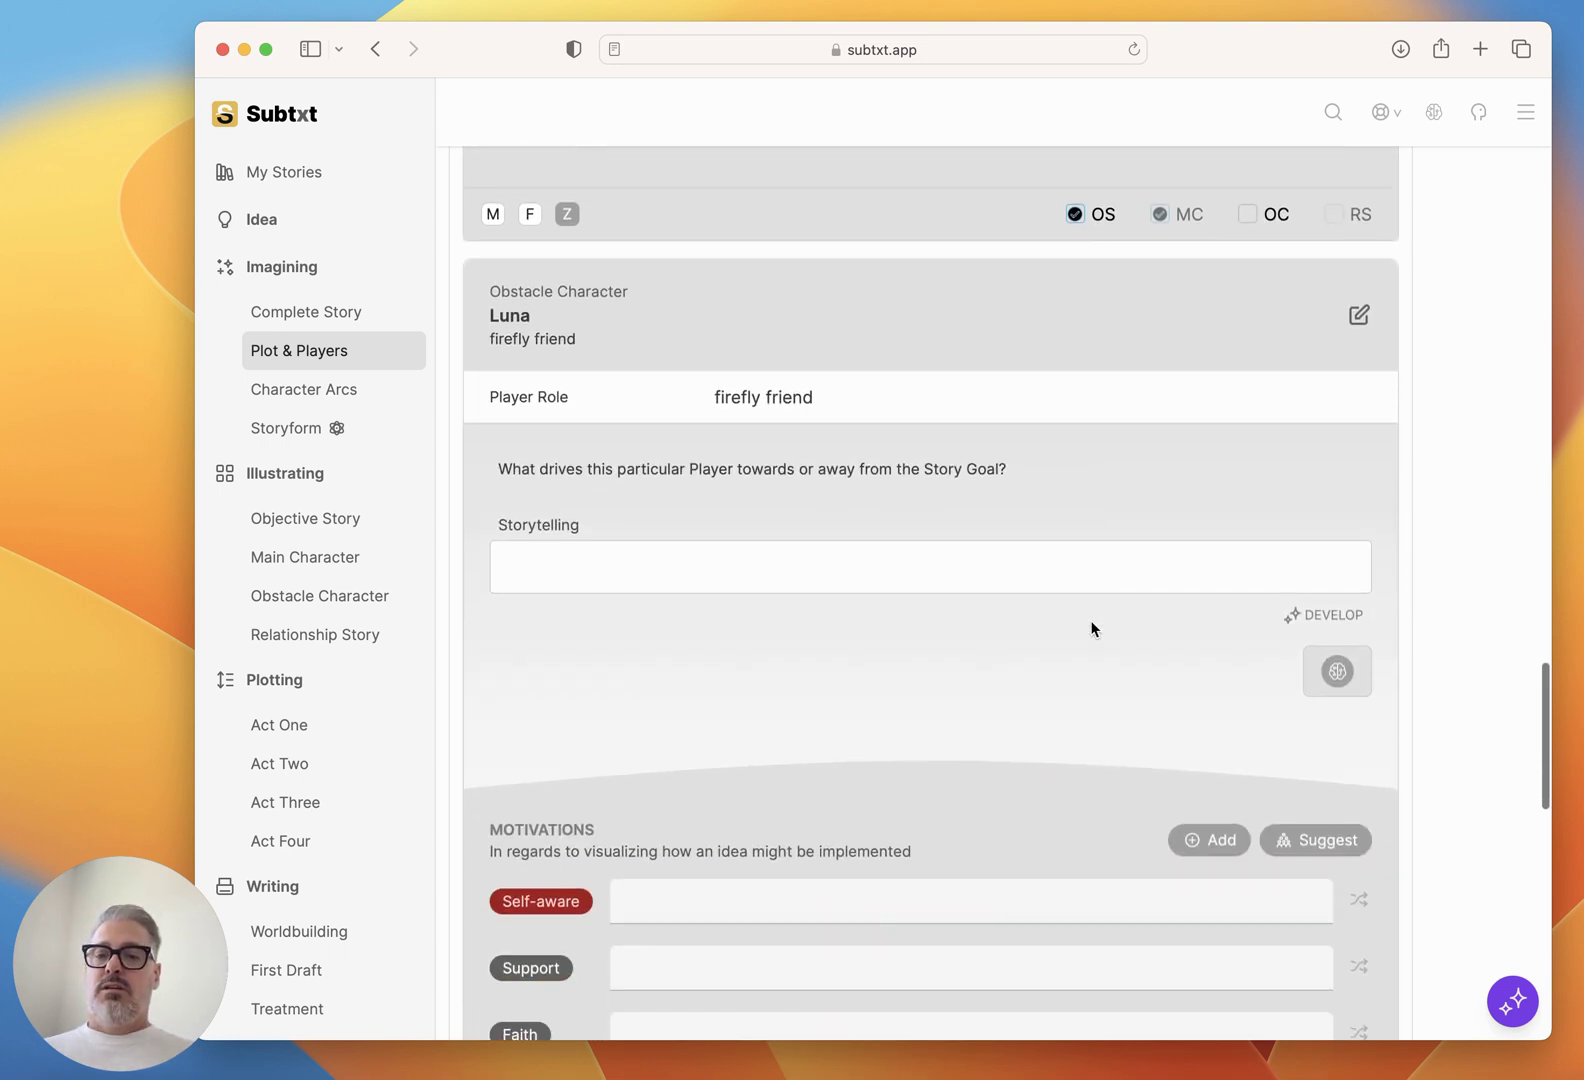
{"action": "scroll", "coordinate": [1092, 628], "scroll_direction": "down", "scroll_amount": 5}
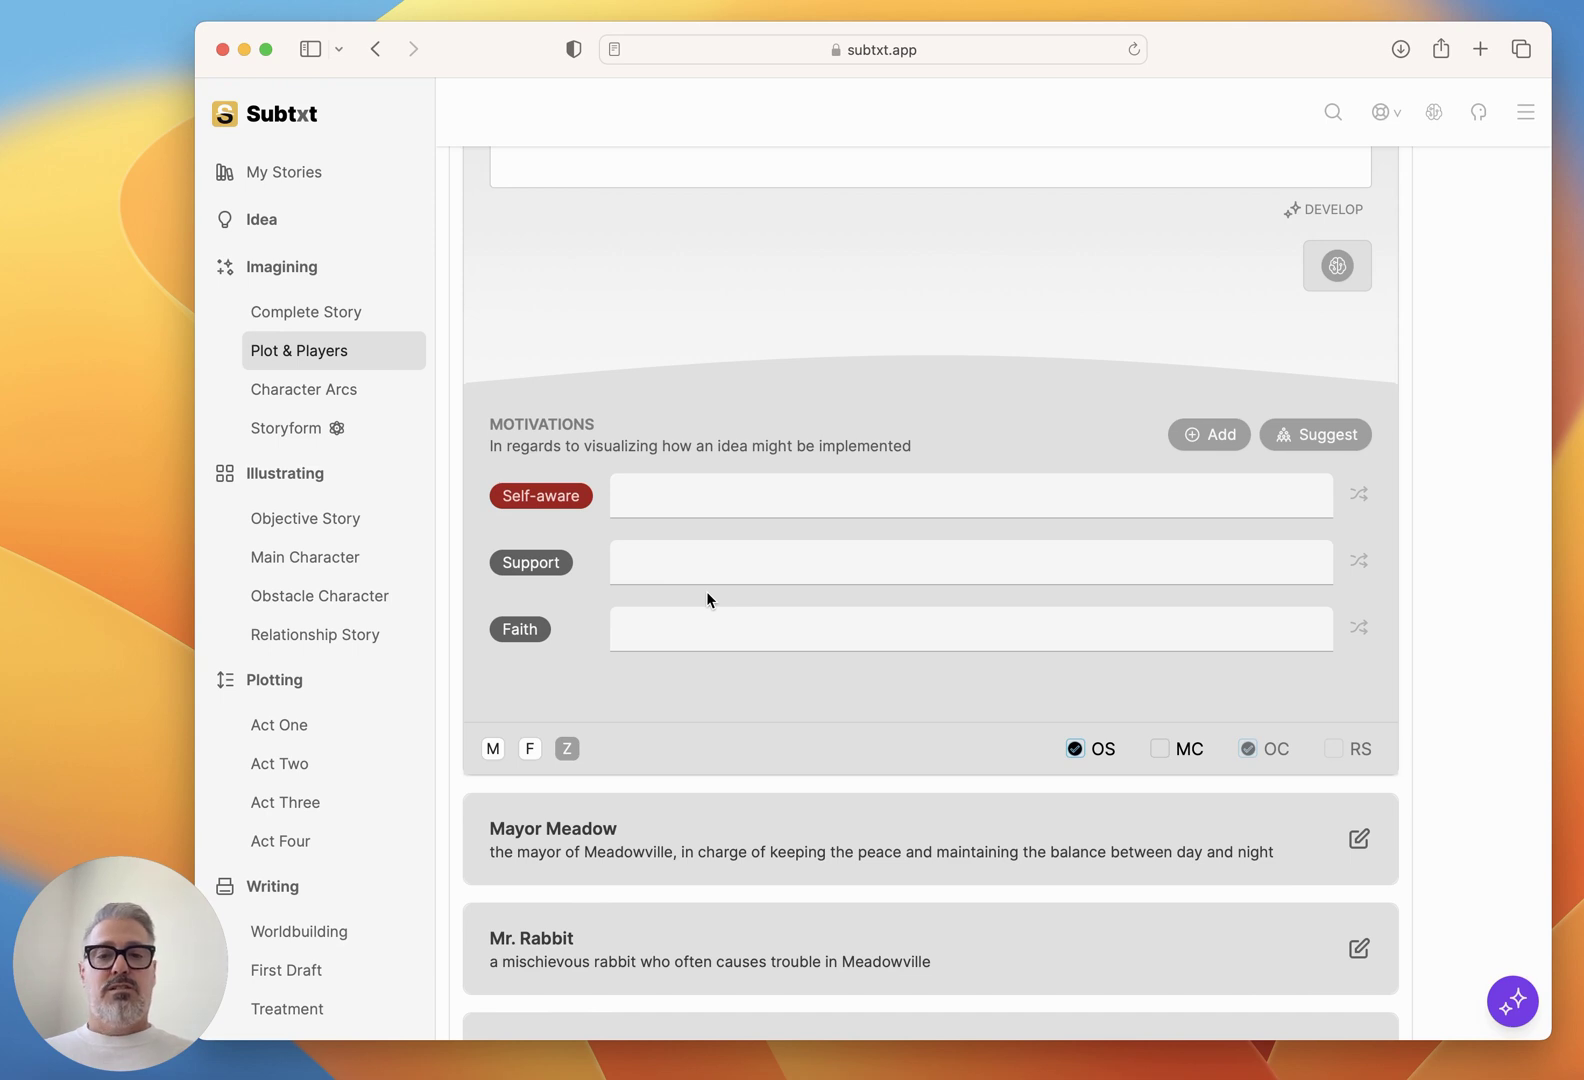
{"action": "scroll", "coordinate": [707, 592], "scroll_direction": "down", "scroll_amount": 10}
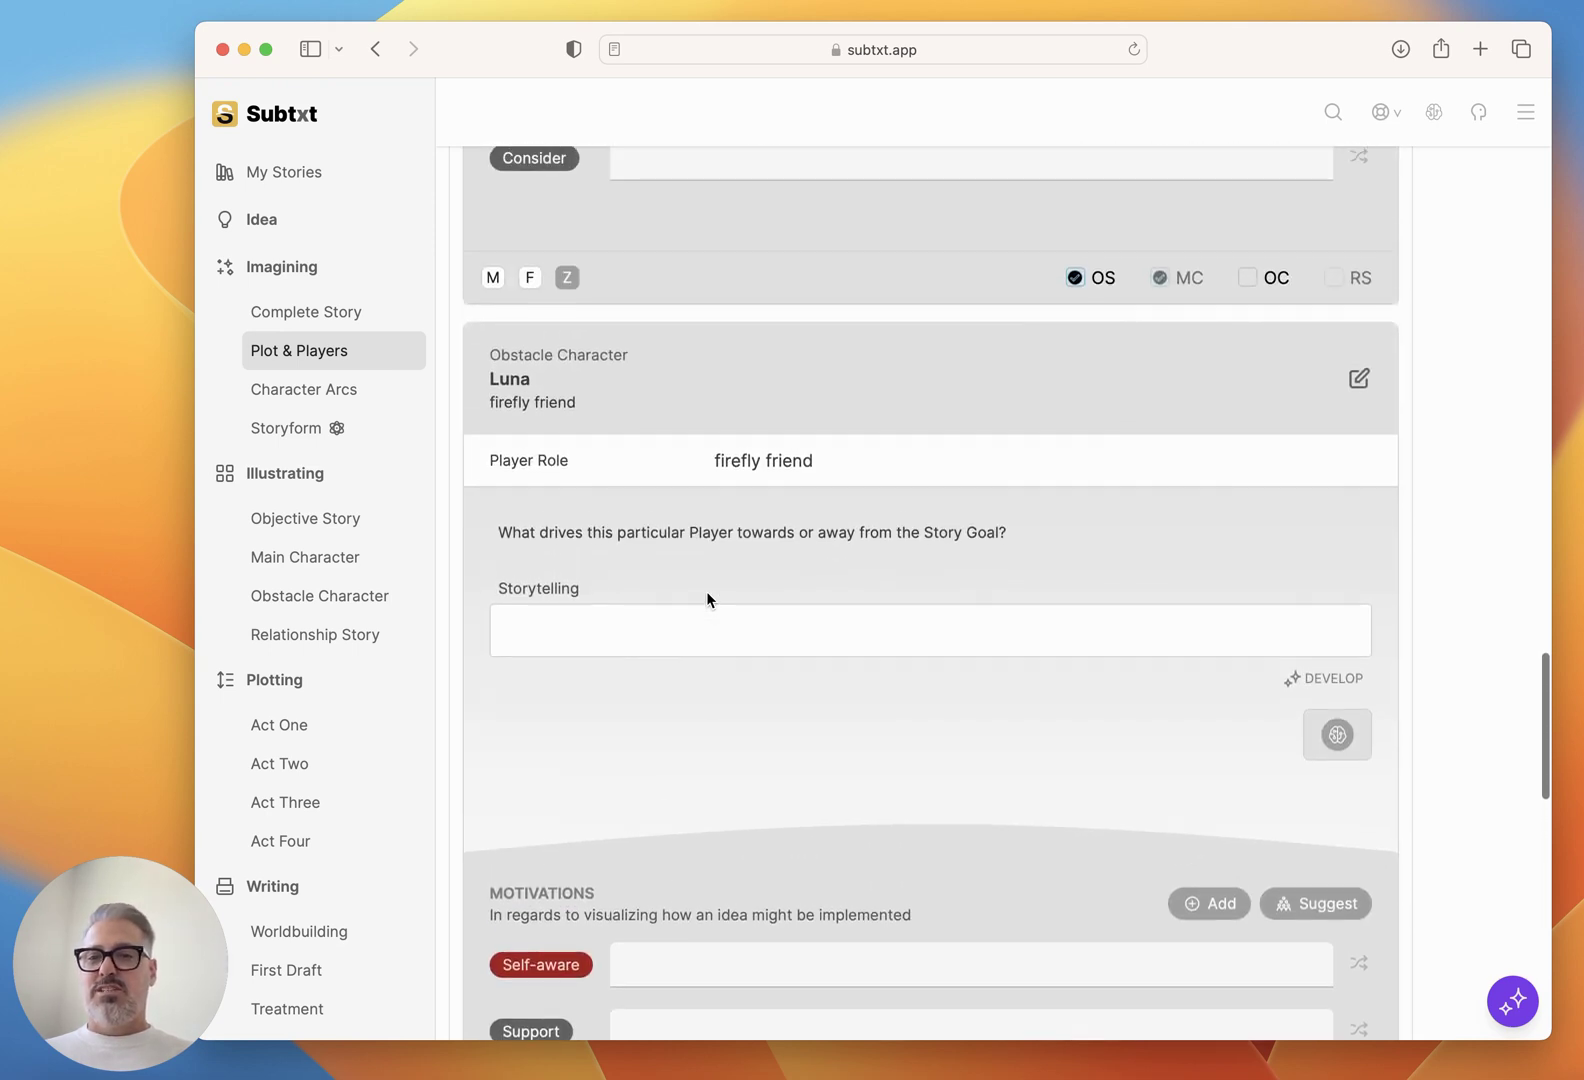
{"action": "scroll", "coordinate": [707, 599], "scroll_direction": "down", "scroll_amount": 2}
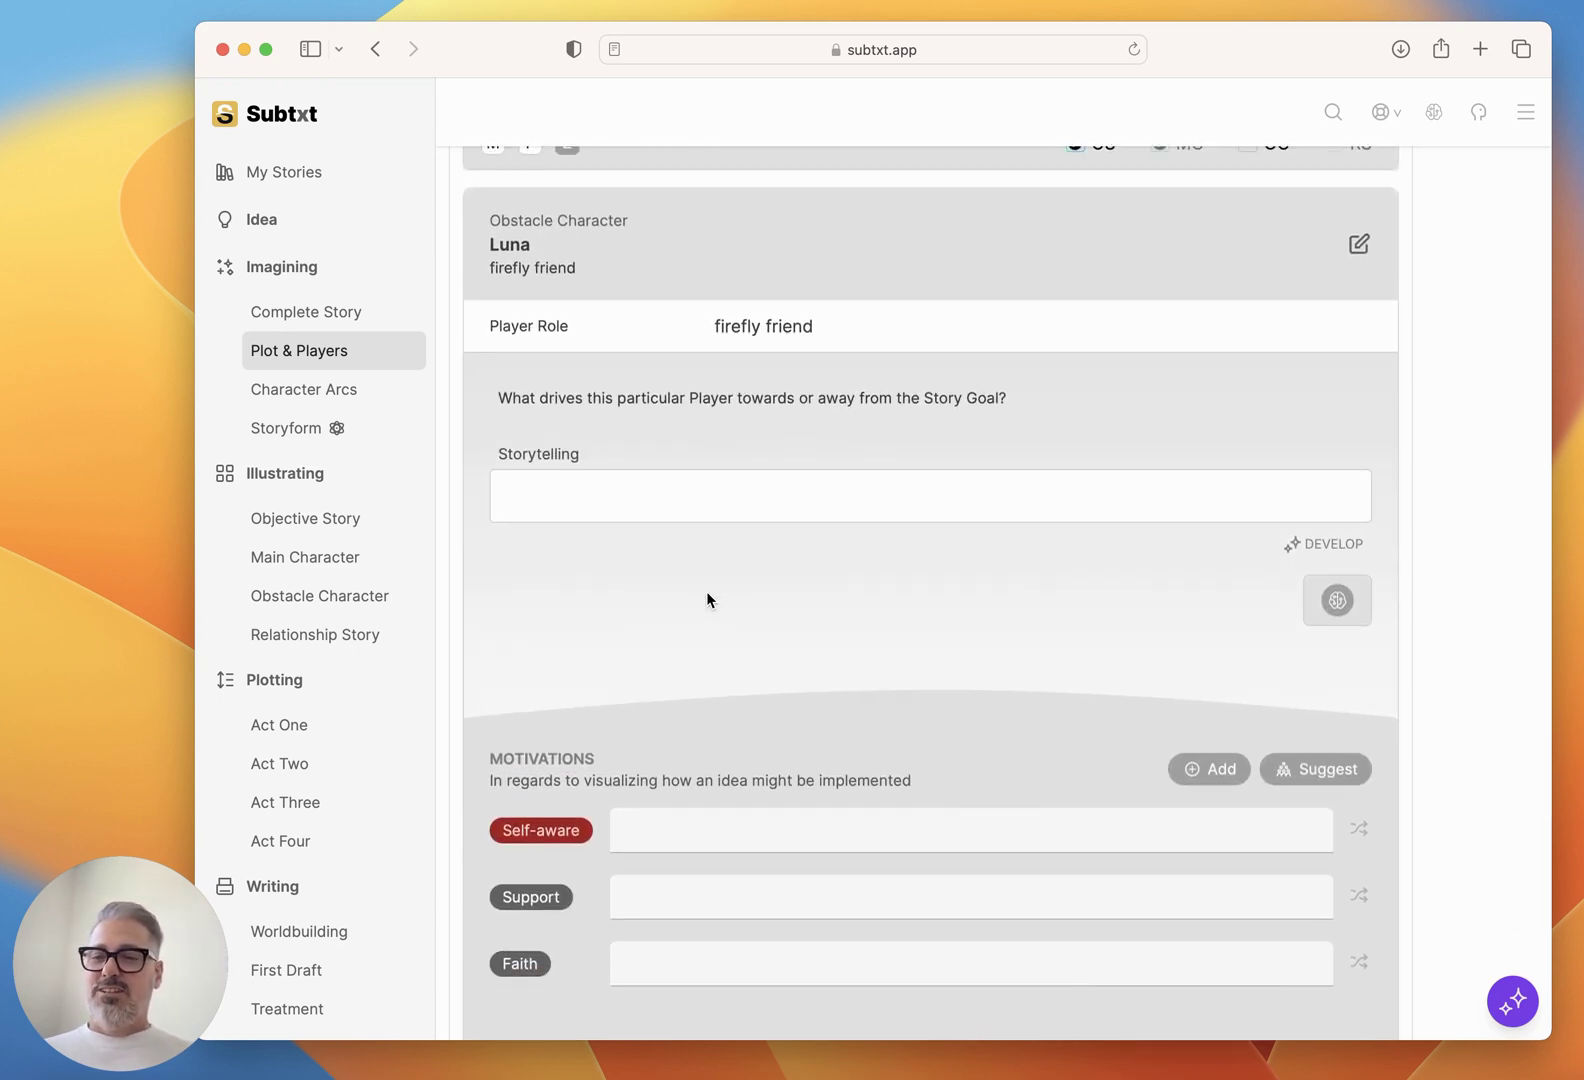
{"action": "scroll", "coordinate": [707, 599], "scroll_direction": "down", "scroll_amount": 5}
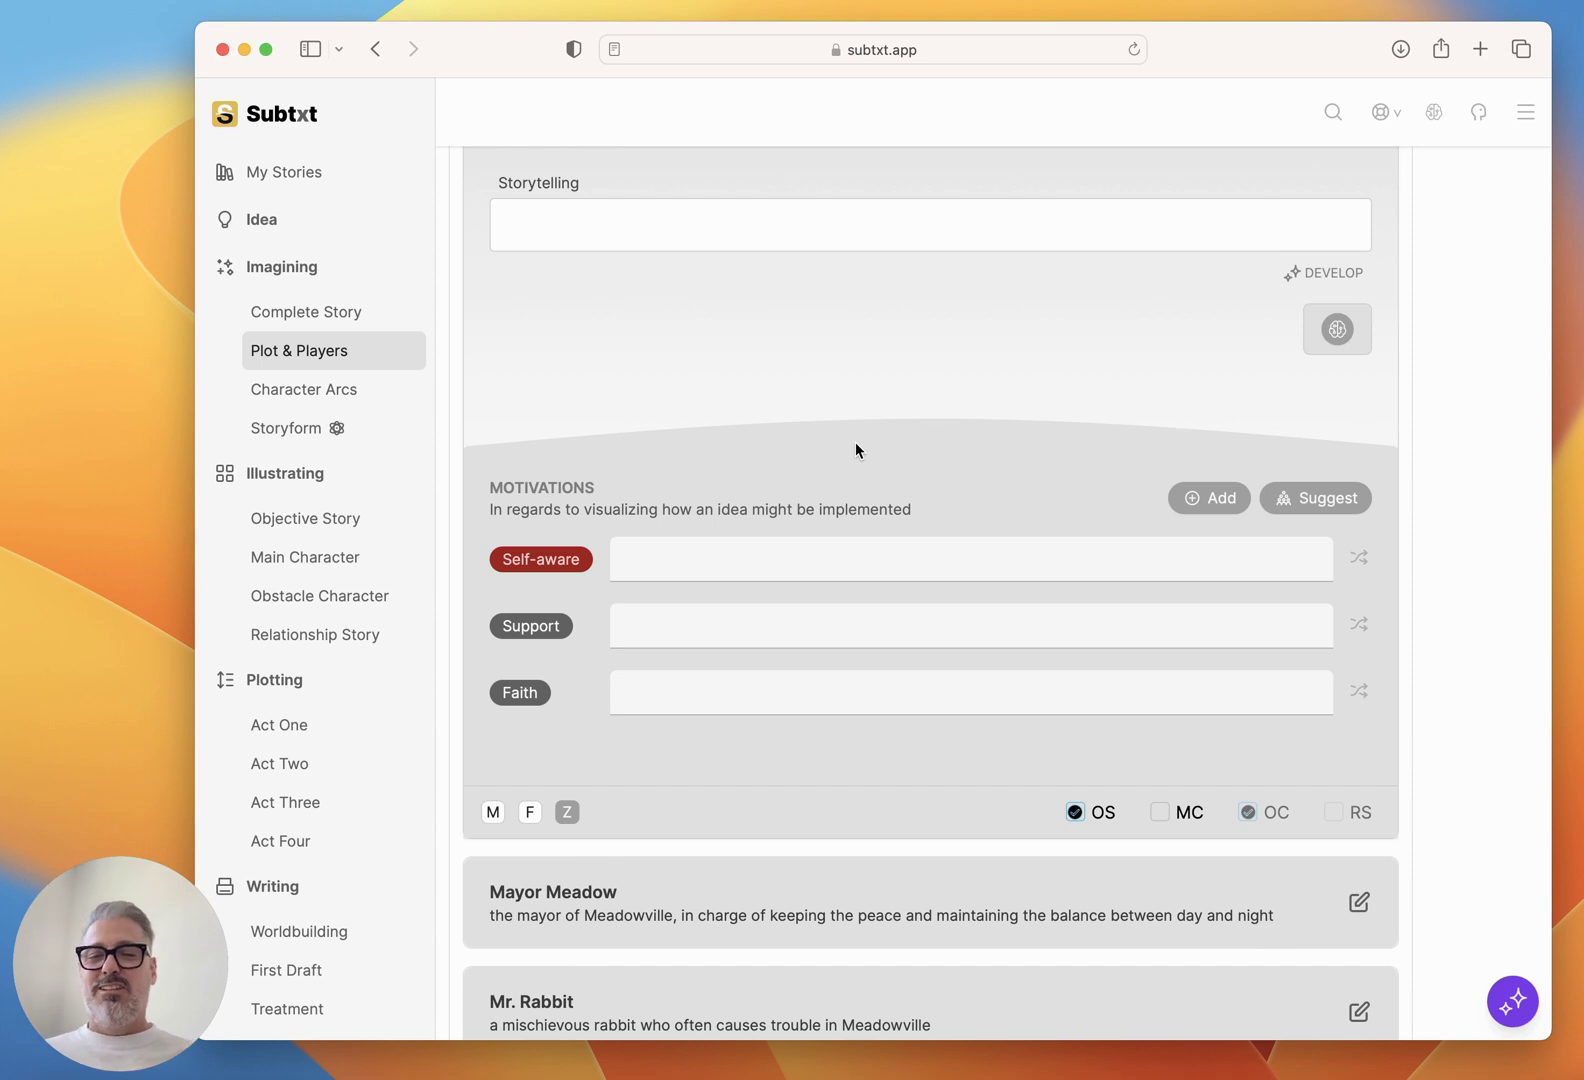
{"action": "scroll", "coordinate": [1069, 514], "scroll_direction": "down", "scroll_amount": 4}
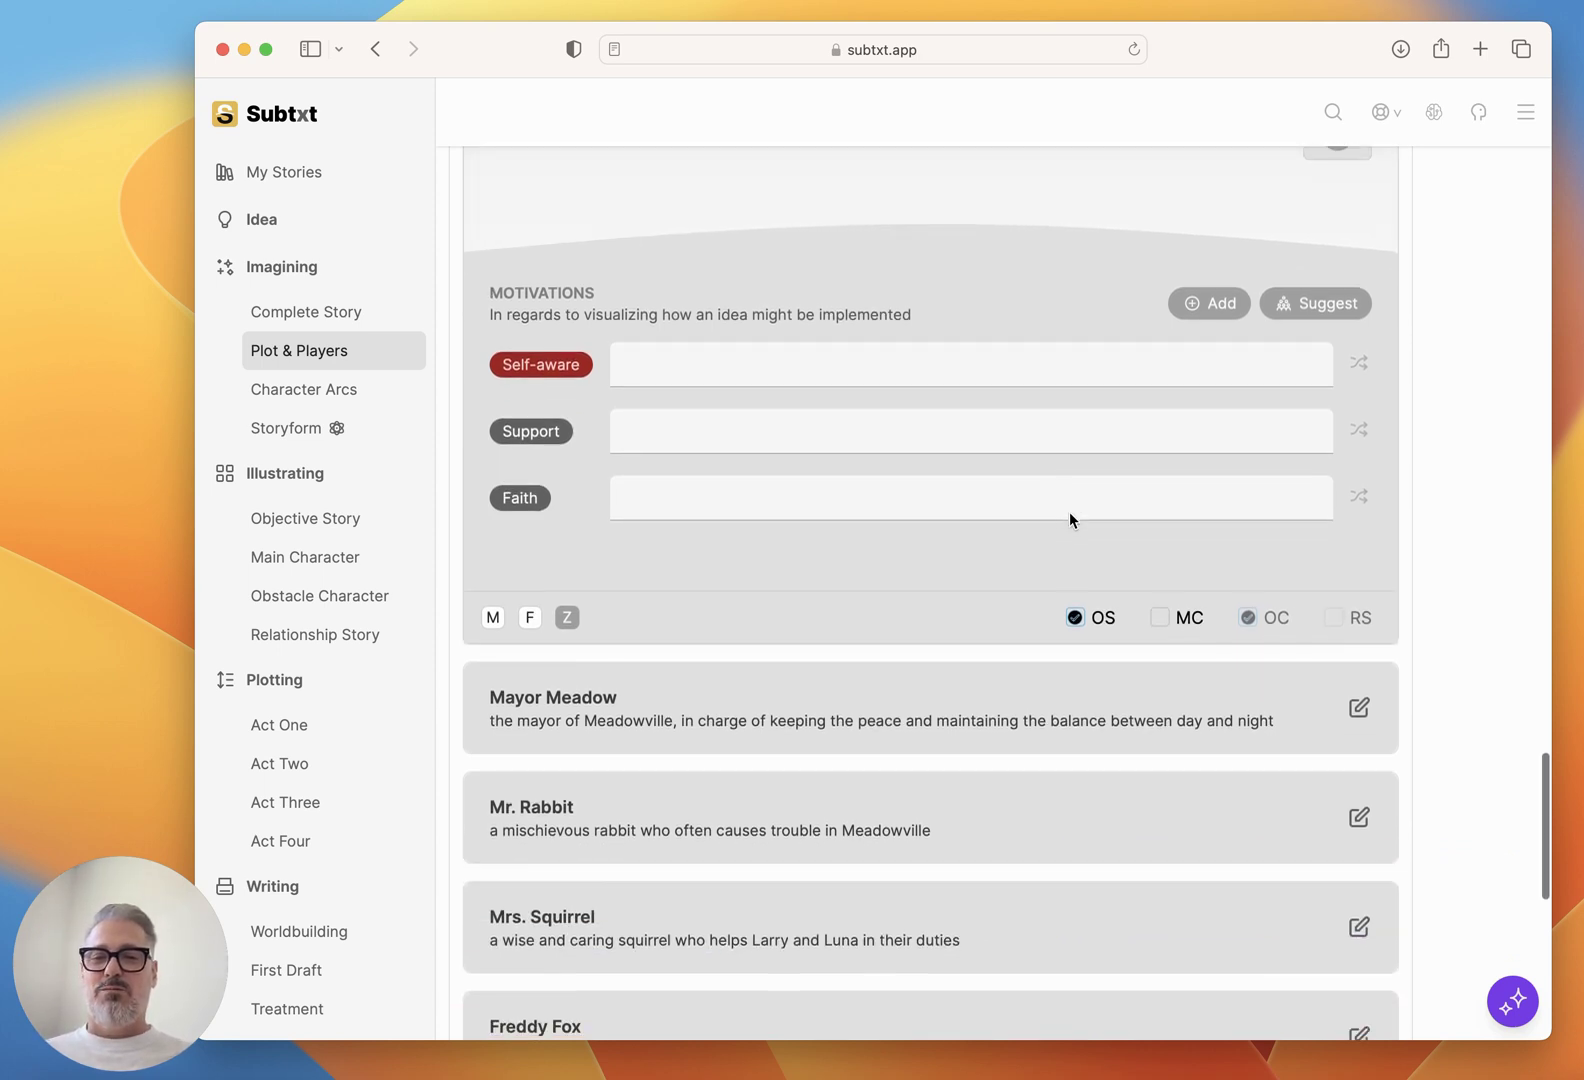
{"action": "scroll", "coordinate": [806, 474], "scroll_direction": "up", "scroll_amount": 10}
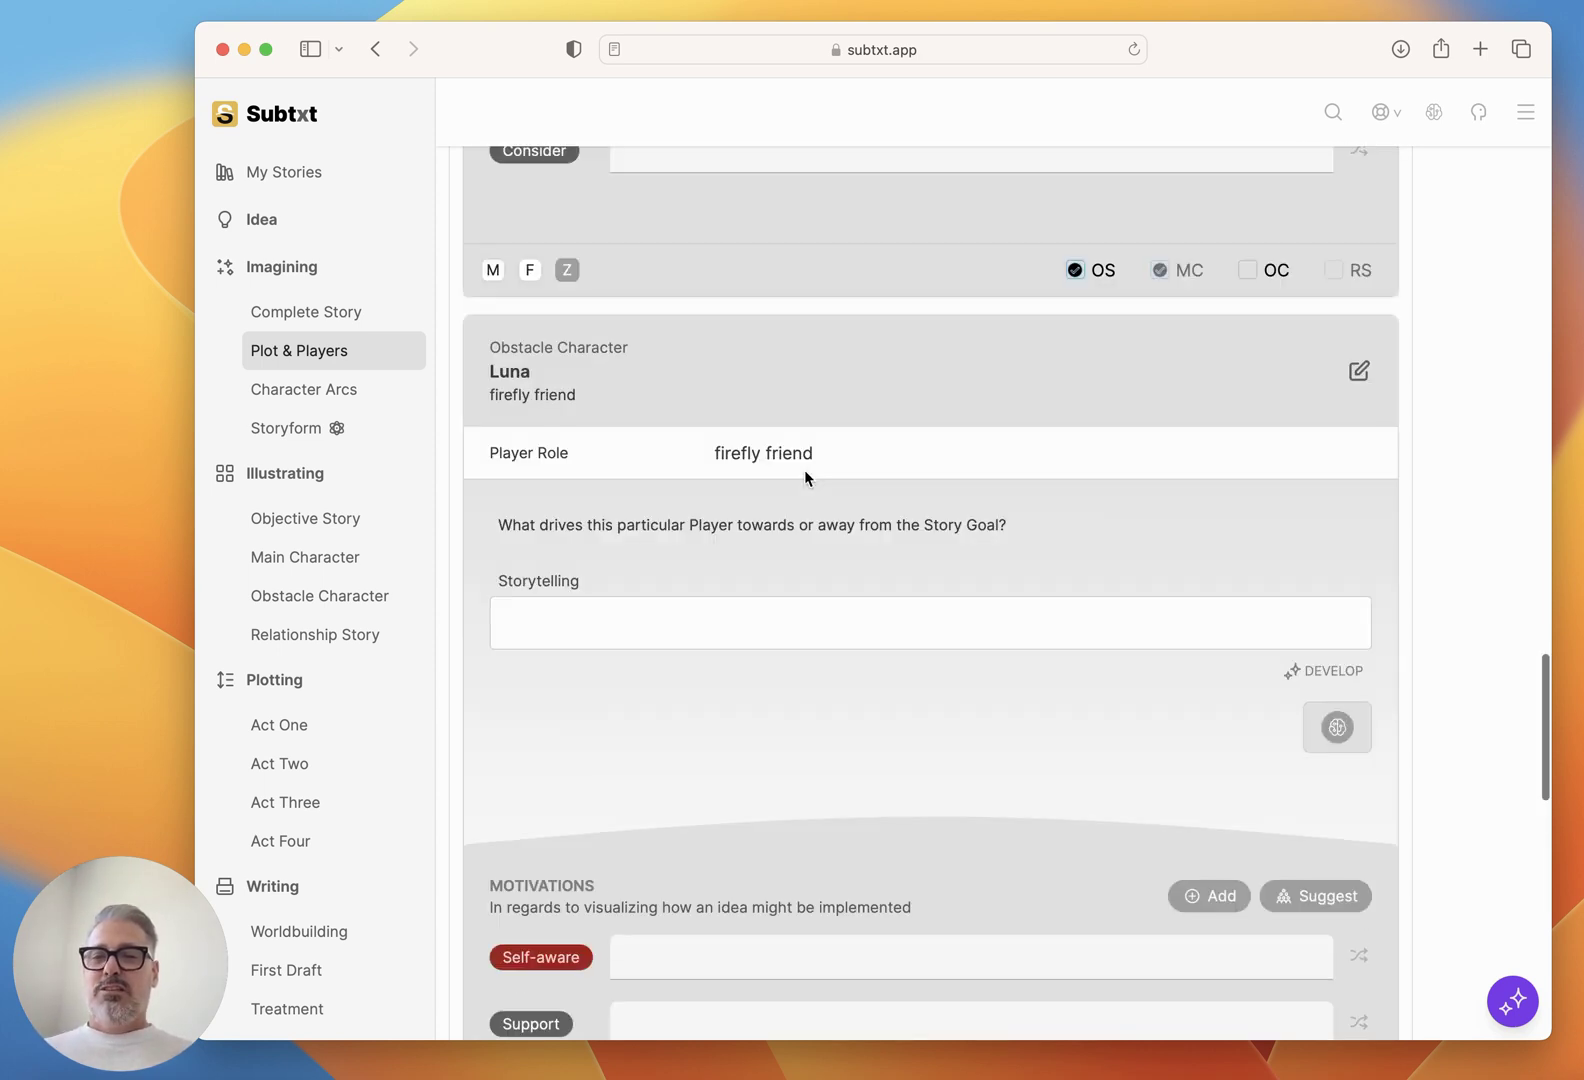
{"action": "scroll", "coordinate": [806, 474], "scroll_direction": "down", "scroll_amount": 4}
{"action": "scroll", "coordinate": [804, 474], "scroll_direction": "down", "scroll_amount": 4}
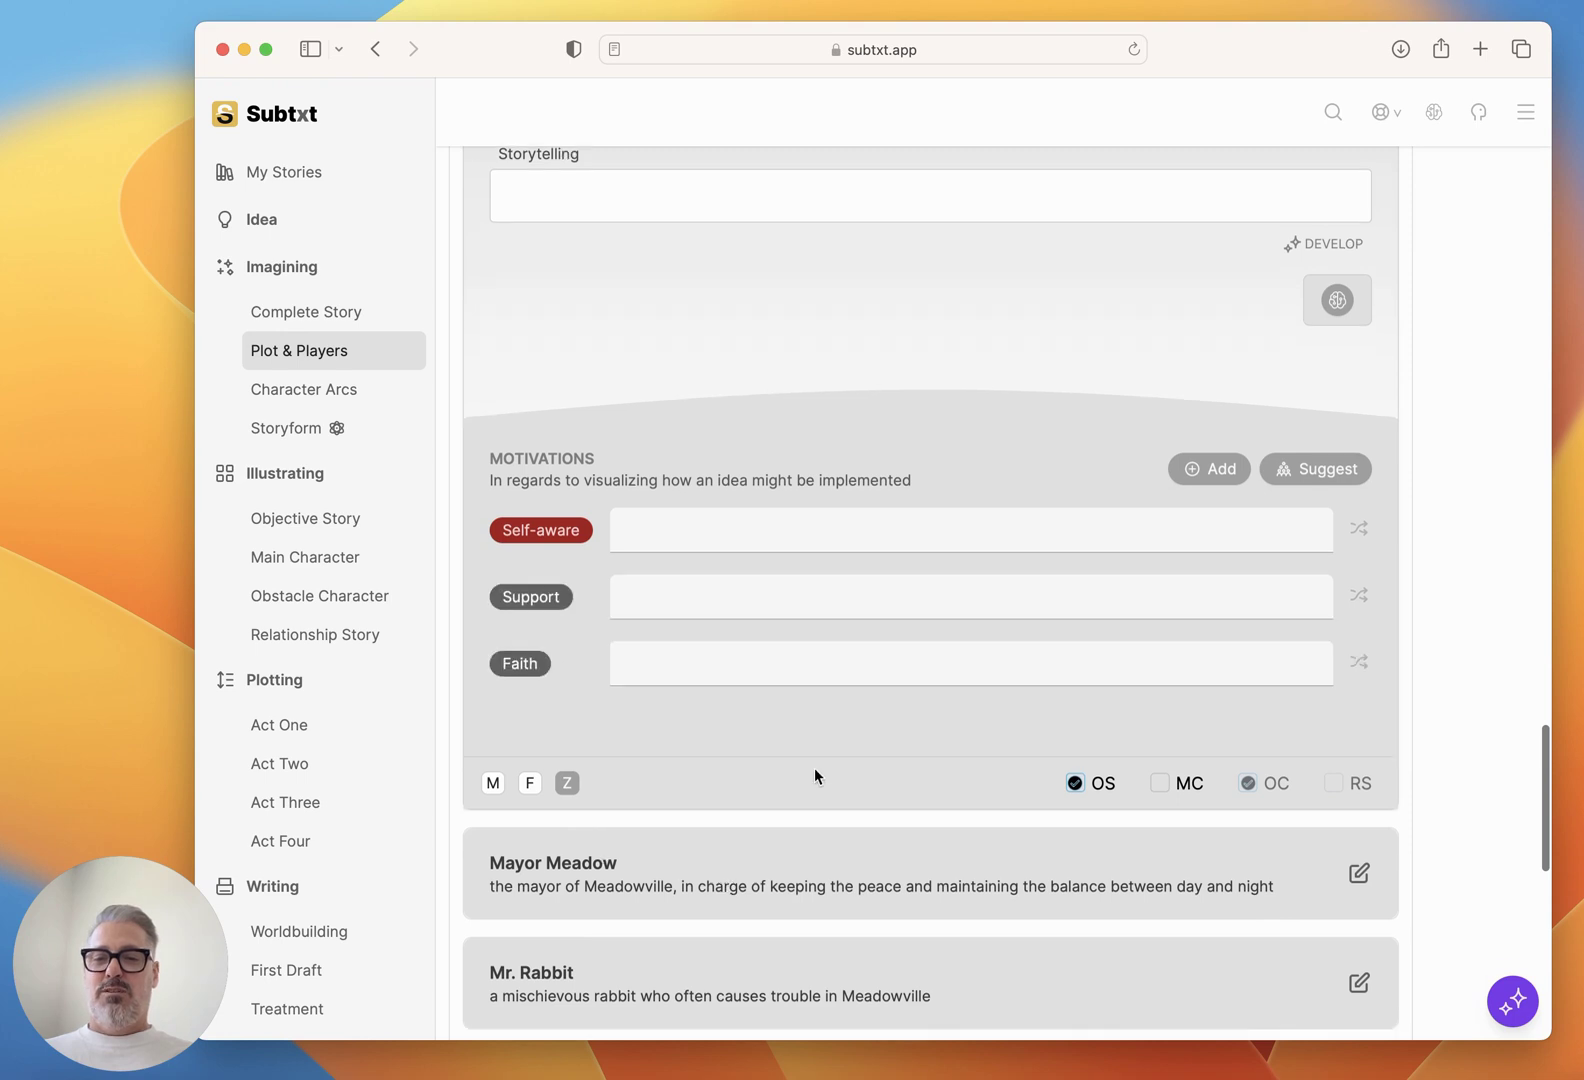
Expand the Objective Story Player Mayor Meadow and compare the Player Role with the assigned Motivations.
{"action": "scroll", "coordinate": [814, 767], "scroll_direction": "down", "scroll_amount": 6}
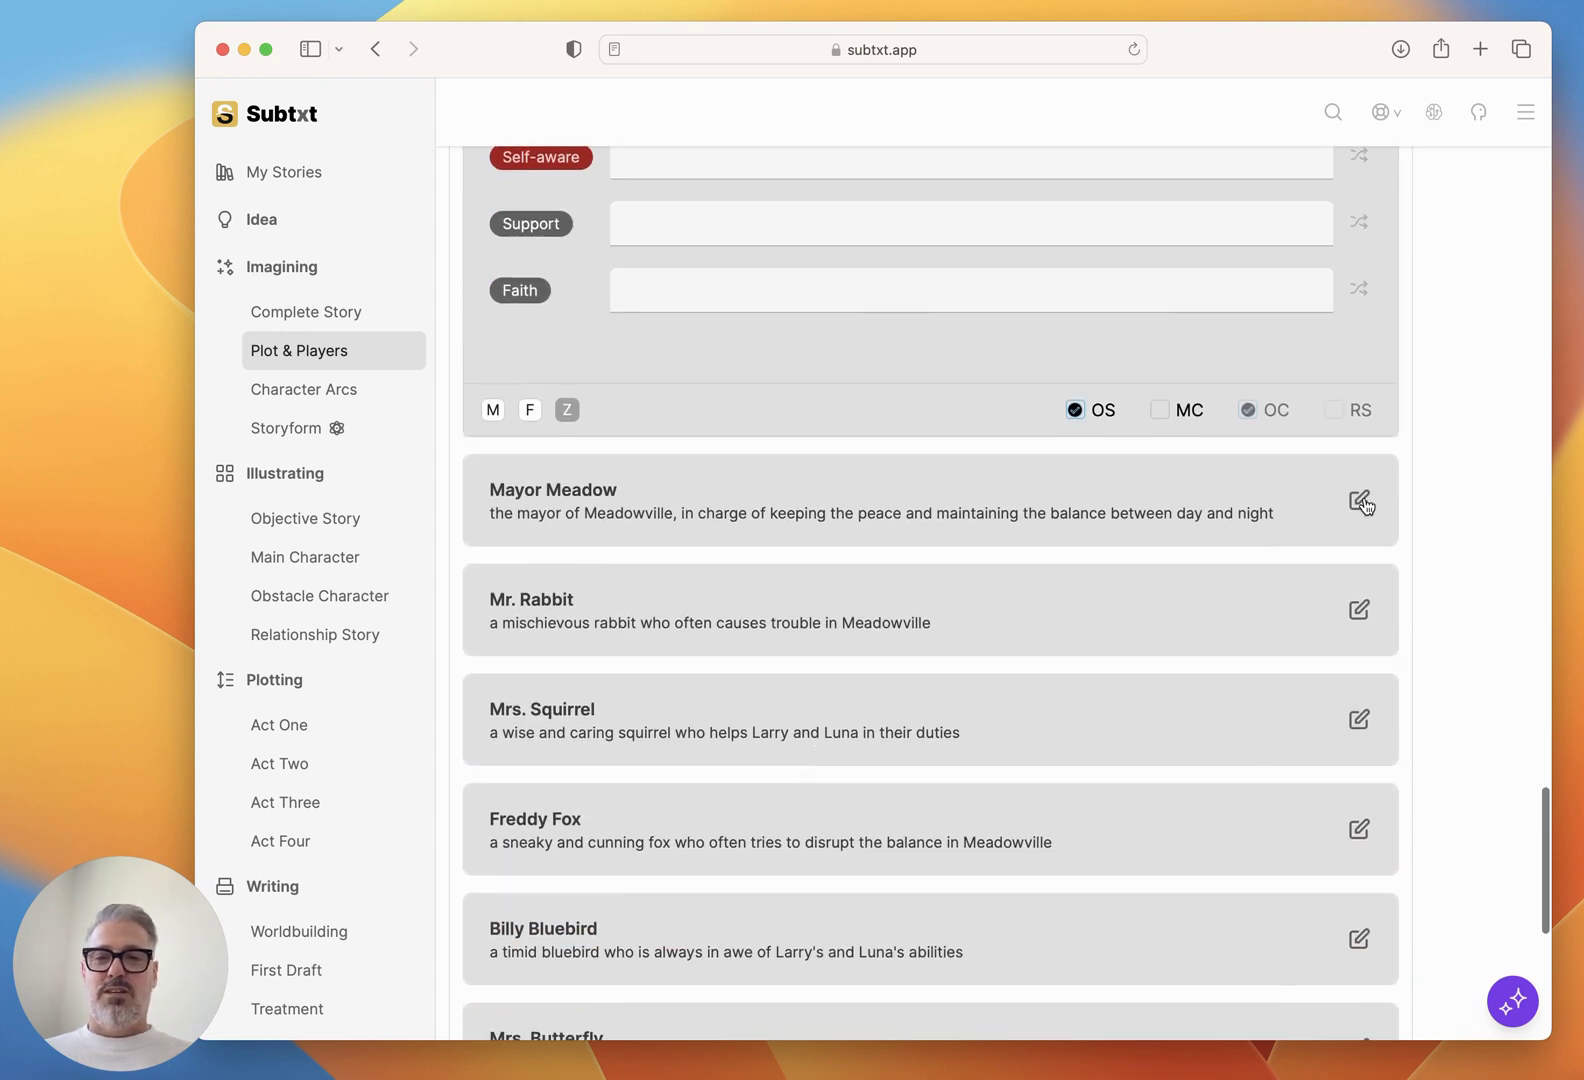
{"action": "left_click", "coordinate": [1359, 501]}
{"action": "scroll", "coordinate": [1069, 618], "scroll_direction": "down", "scroll_amount": 7}
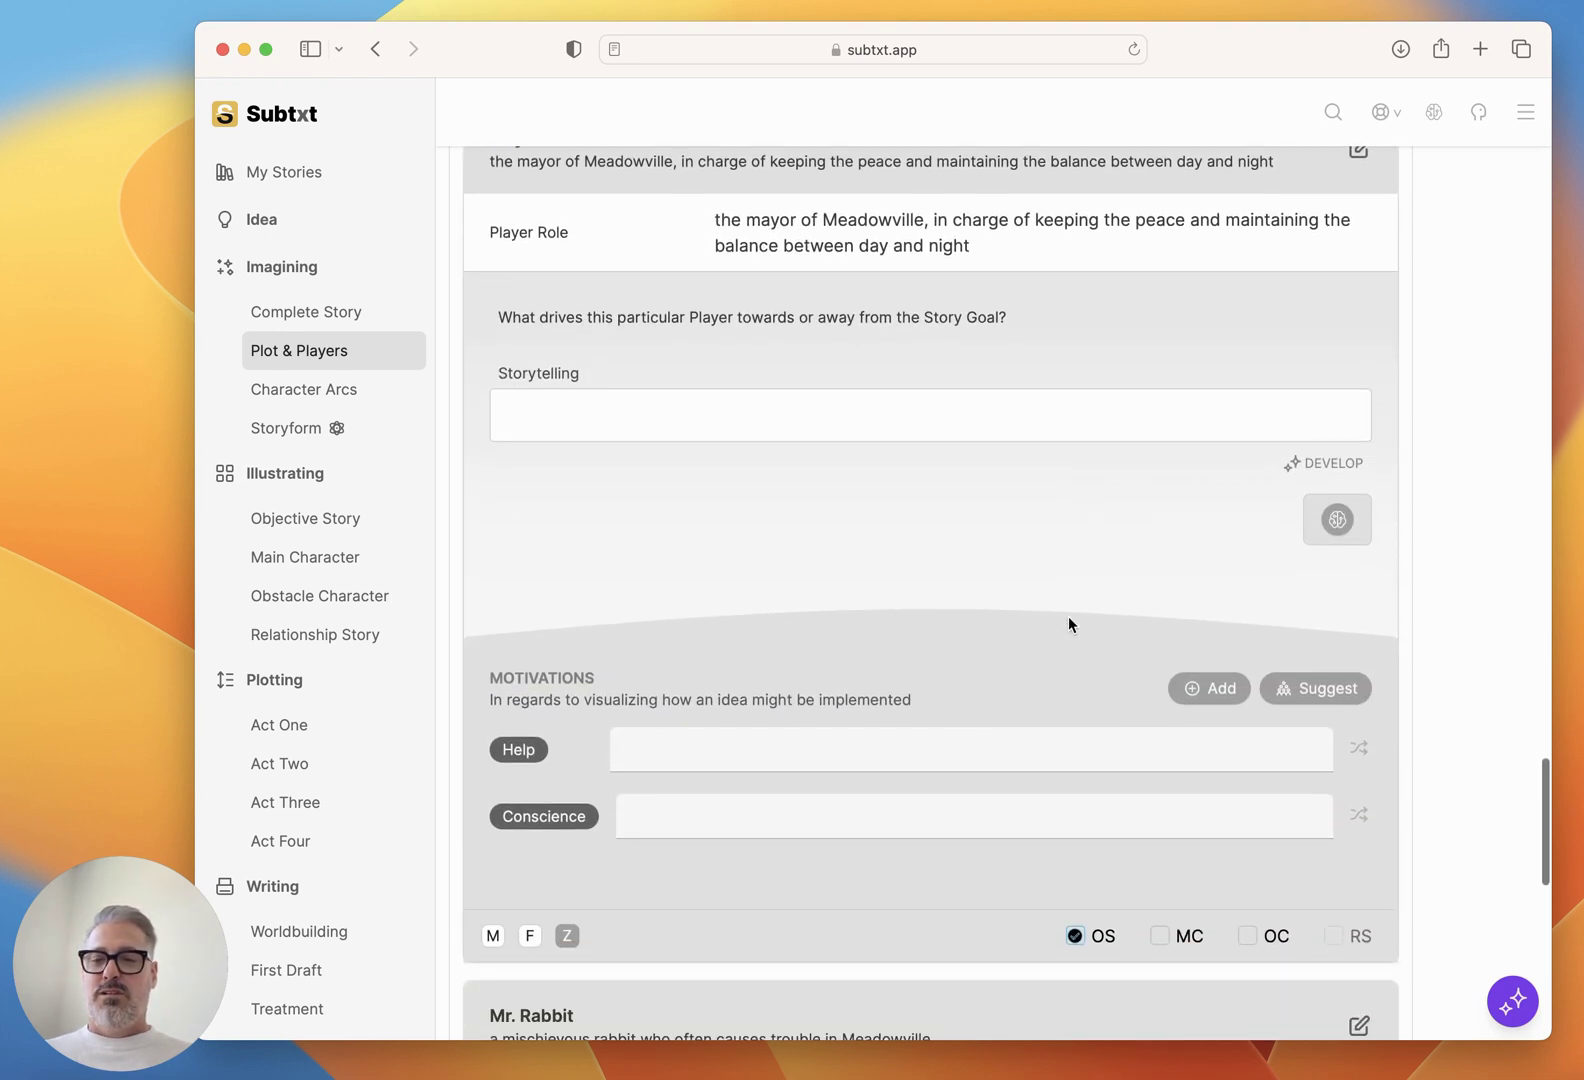
{"action": "scroll", "coordinate": [1069, 618], "scroll_direction": "up", "scroll_amount": 1}
{"action": "scroll", "coordinate": [1068, 625], "scroll_direction": "up", "scroll_amount": 1}
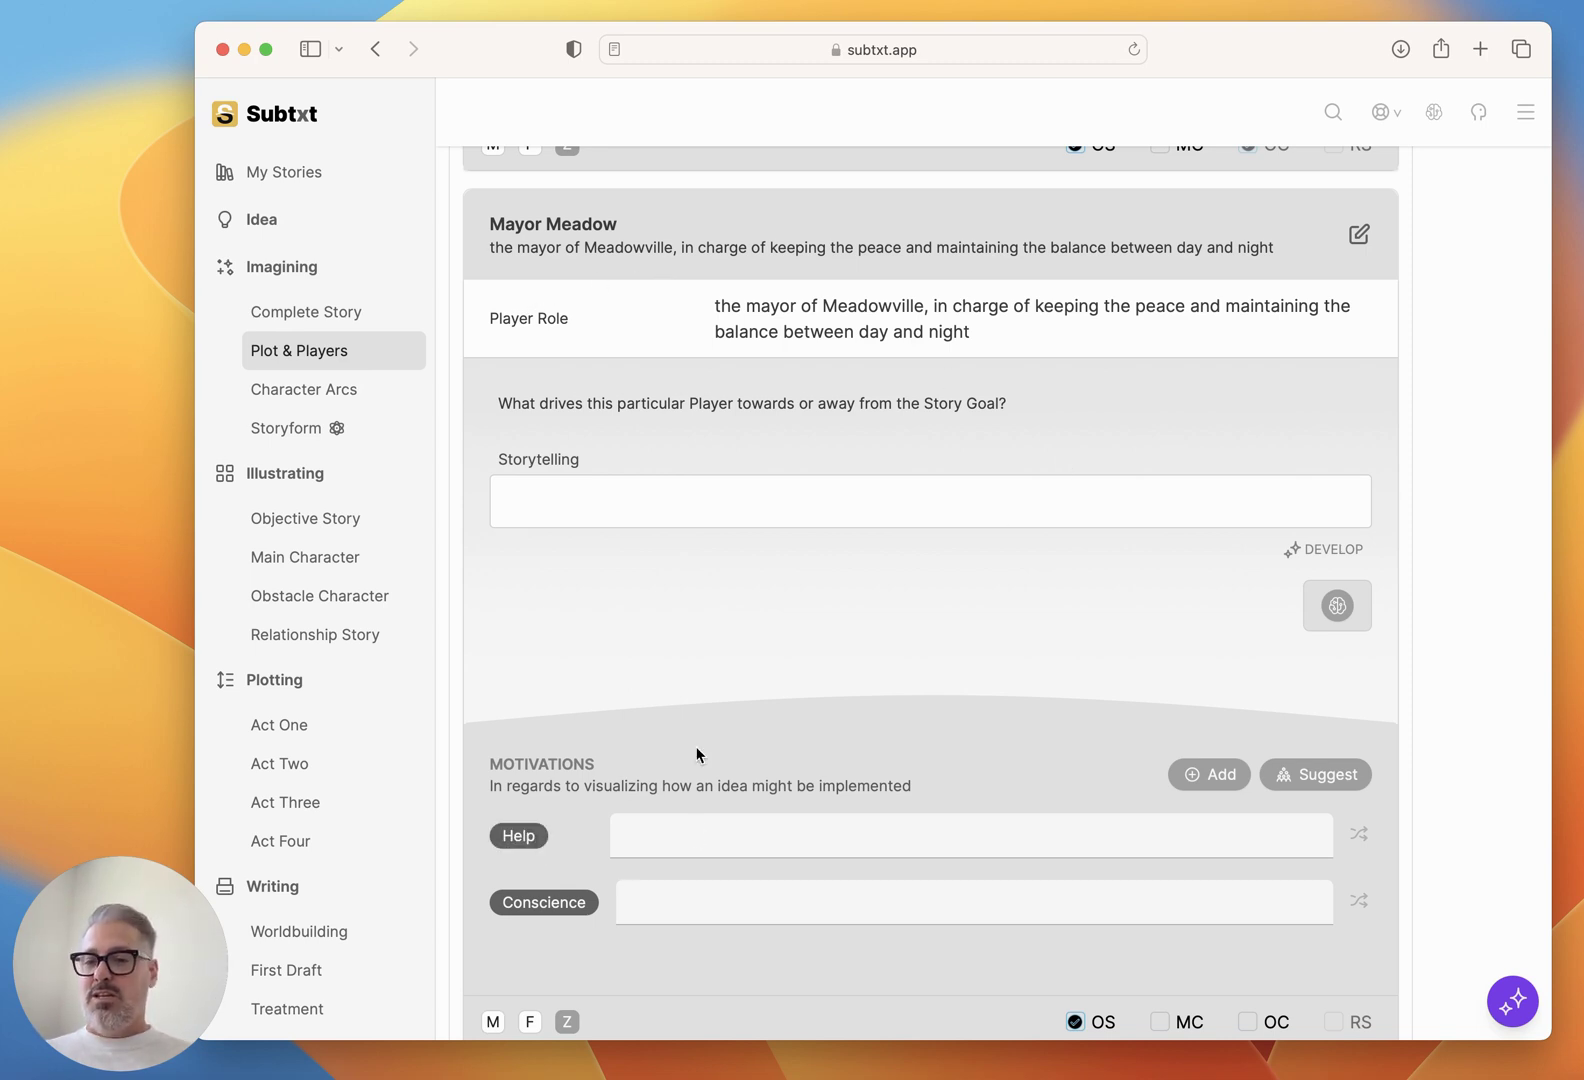
{"action": "scroll", "coordinate": [1082, 705], "scroll_direction": "down", "scroll_amount": 6}
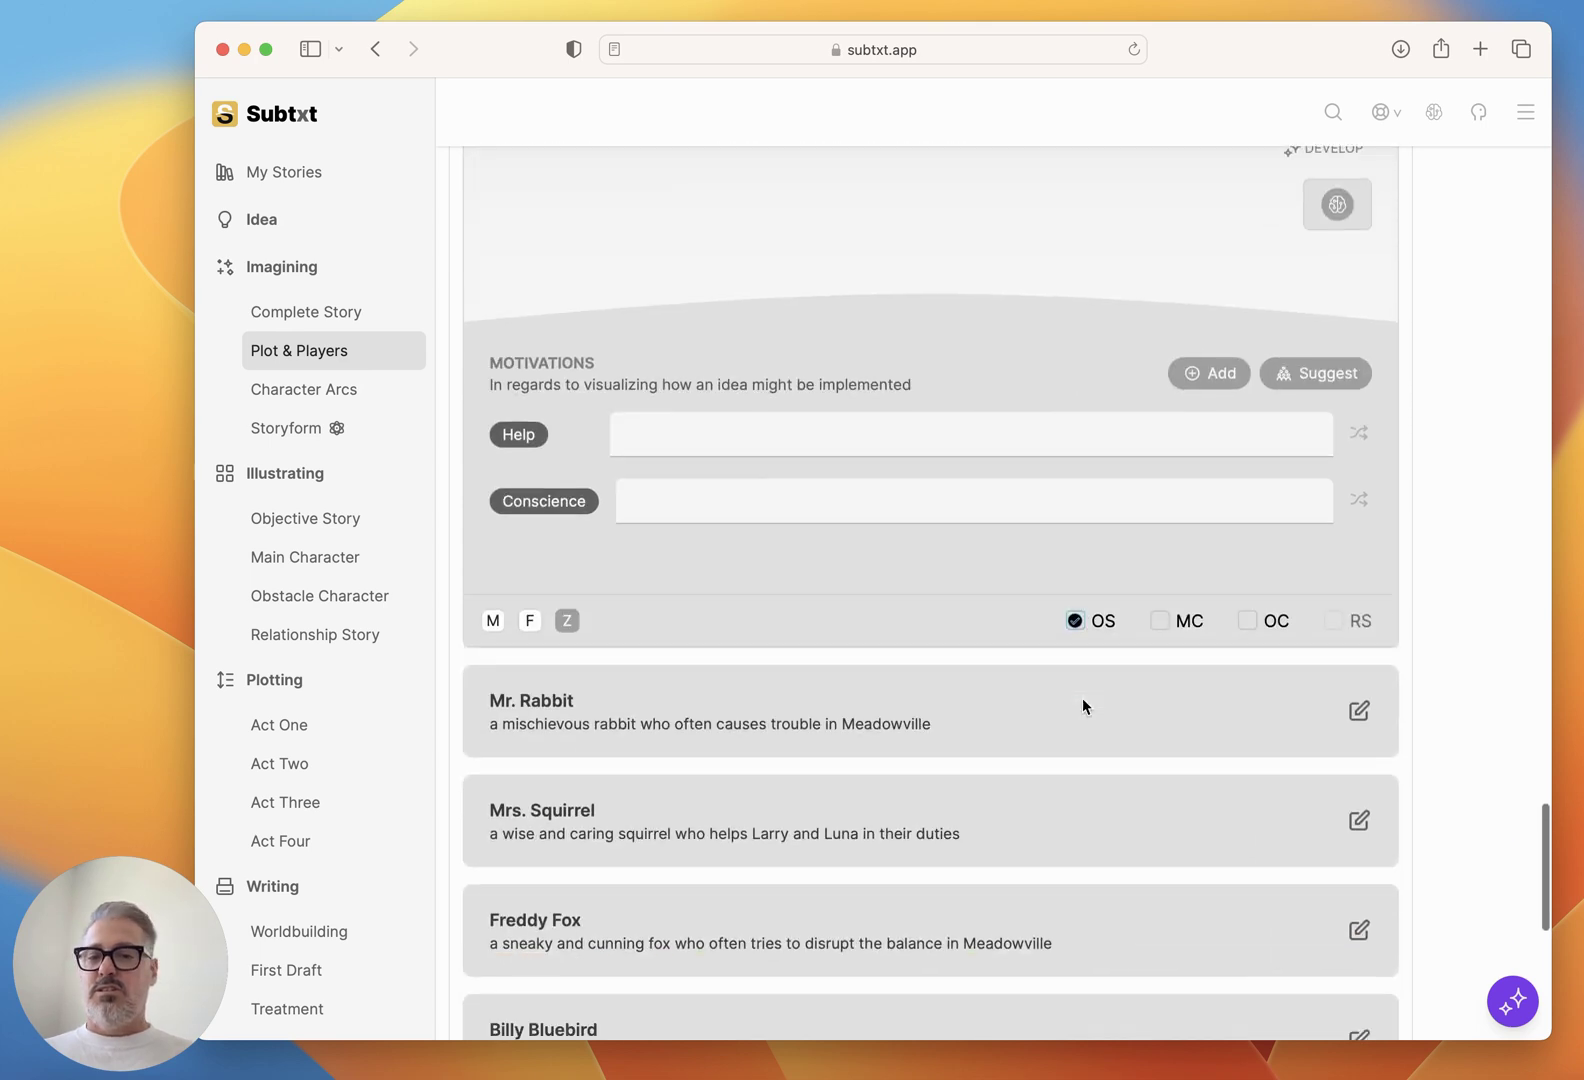
Expand the player Mr. Rabbit and examine how his Motivations fit his Player Role.
{"action": "scroll", "coordinate": [1082, 700], "scroll_direction": "down", "scroll_amount": 1}
{"action": "left_click", "coordinate": [1358, 483]}
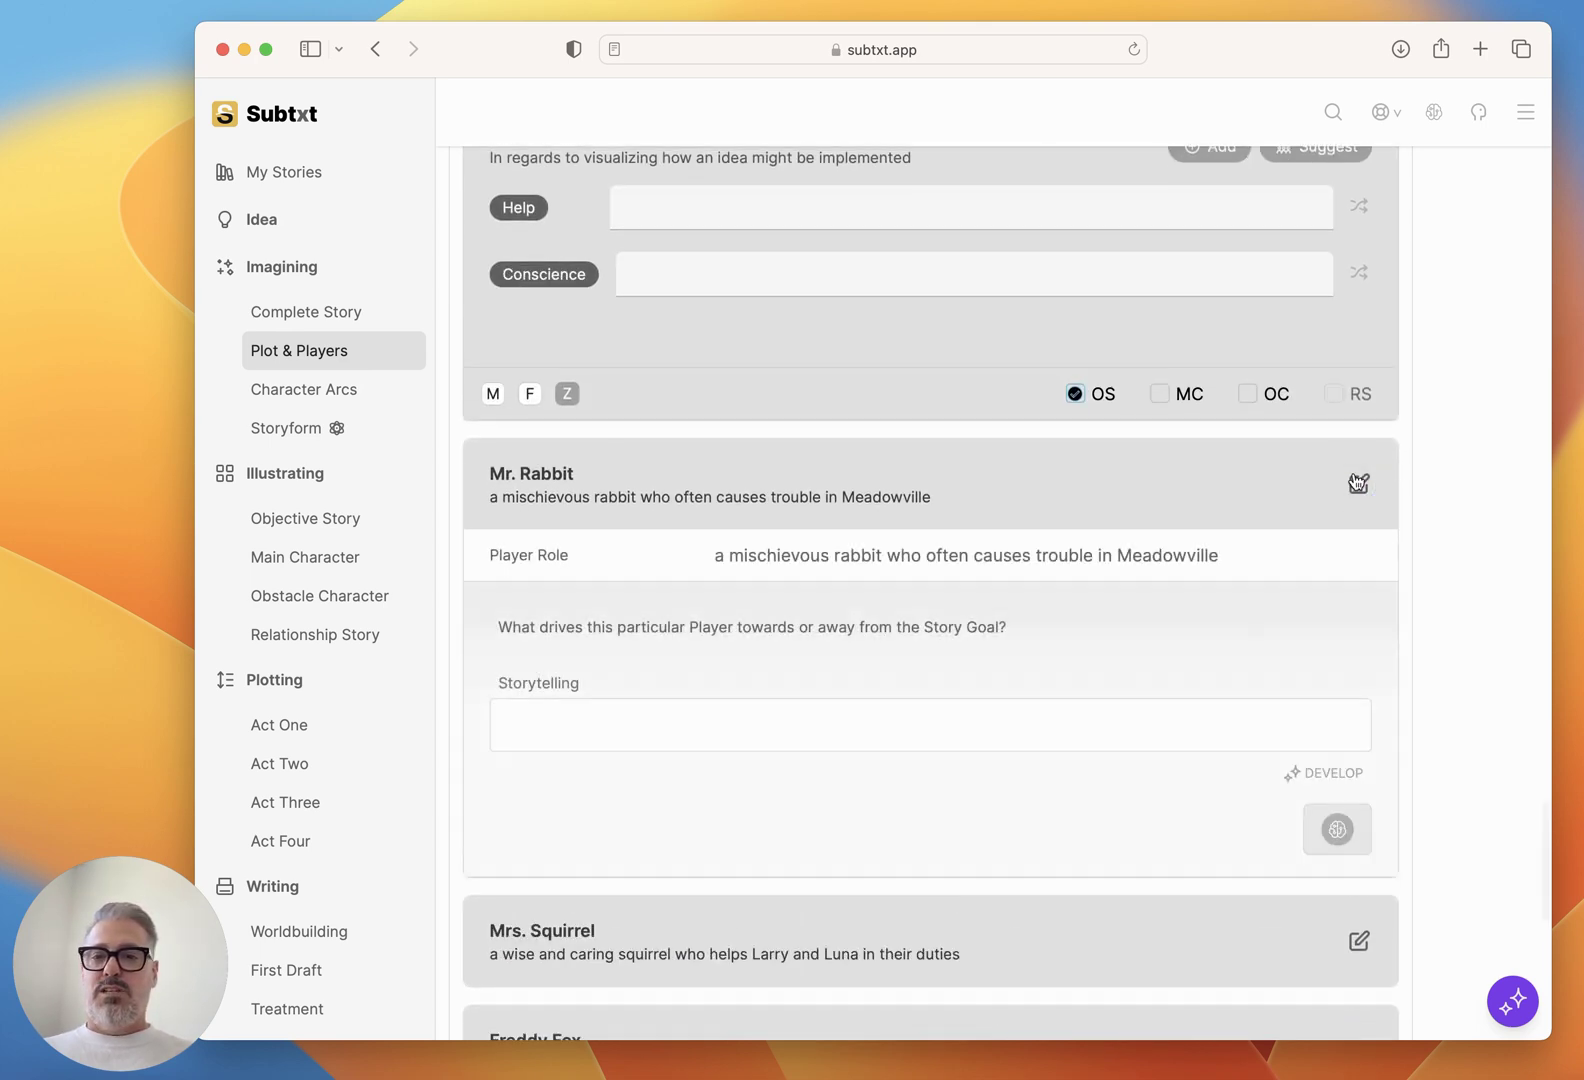
{"action": "scroll", "coordinate": [1151, 590], "scroll_direction": "down", "scroll_amount": 5}
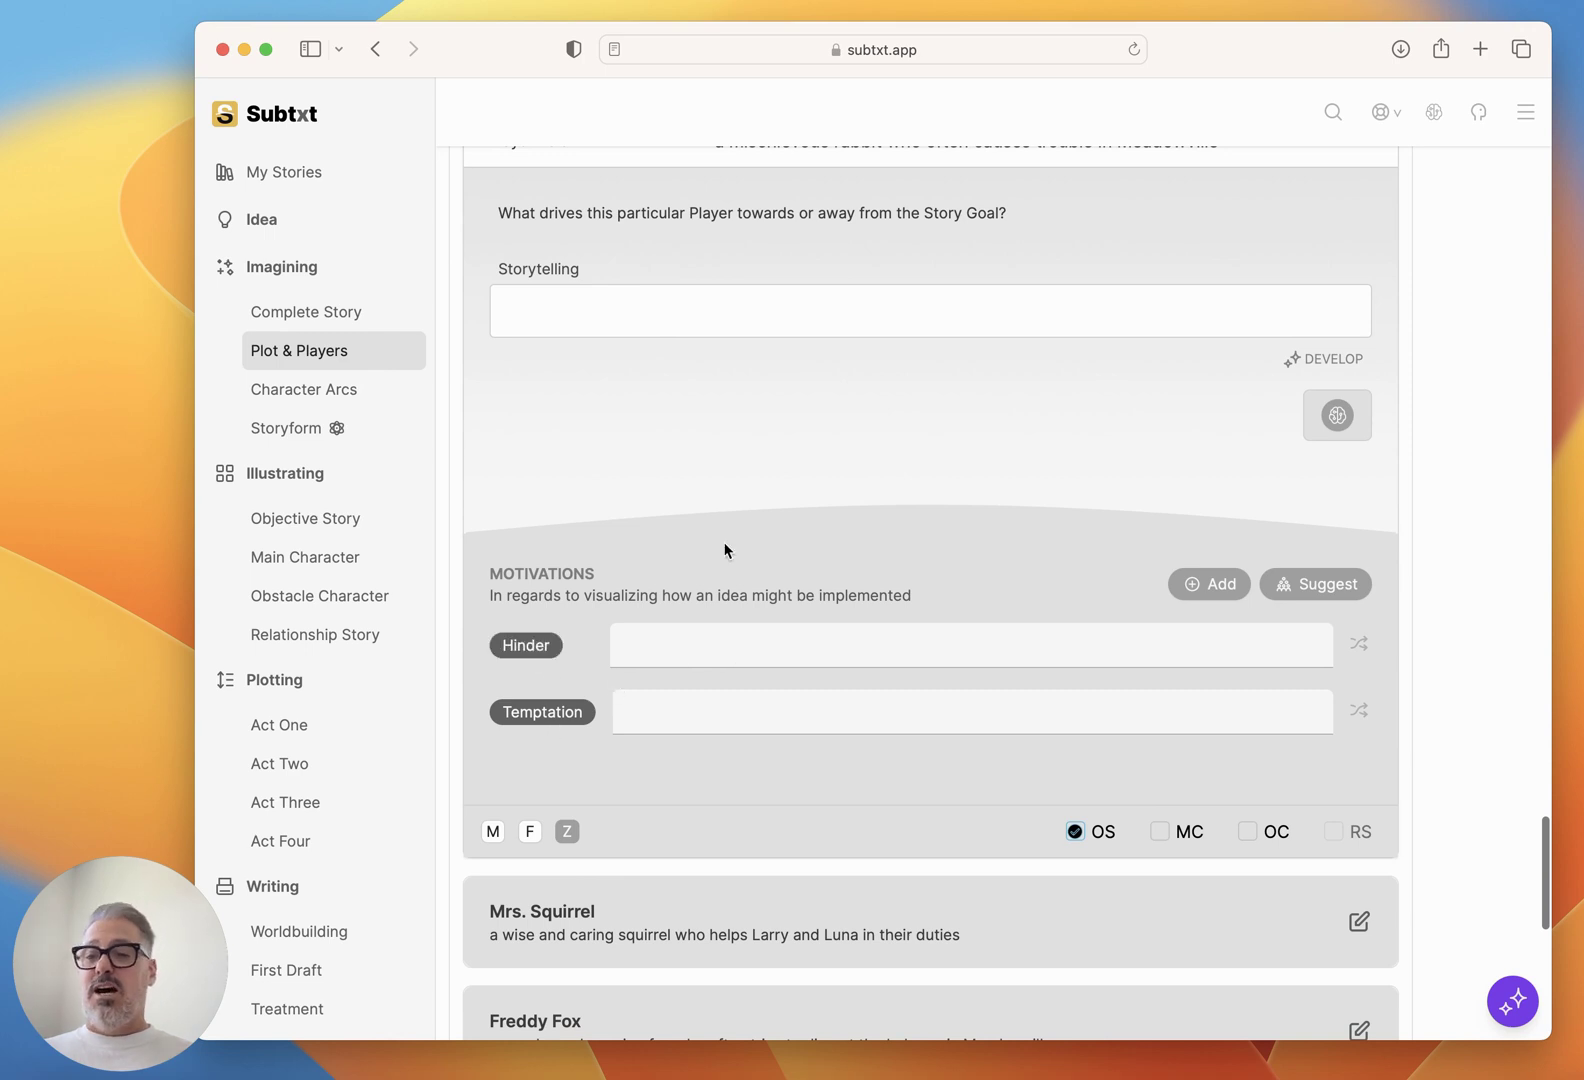
{"action": "scroll", "coordinate": [725, 550], "scroll_direction": "up", "scroll_amount": 6}
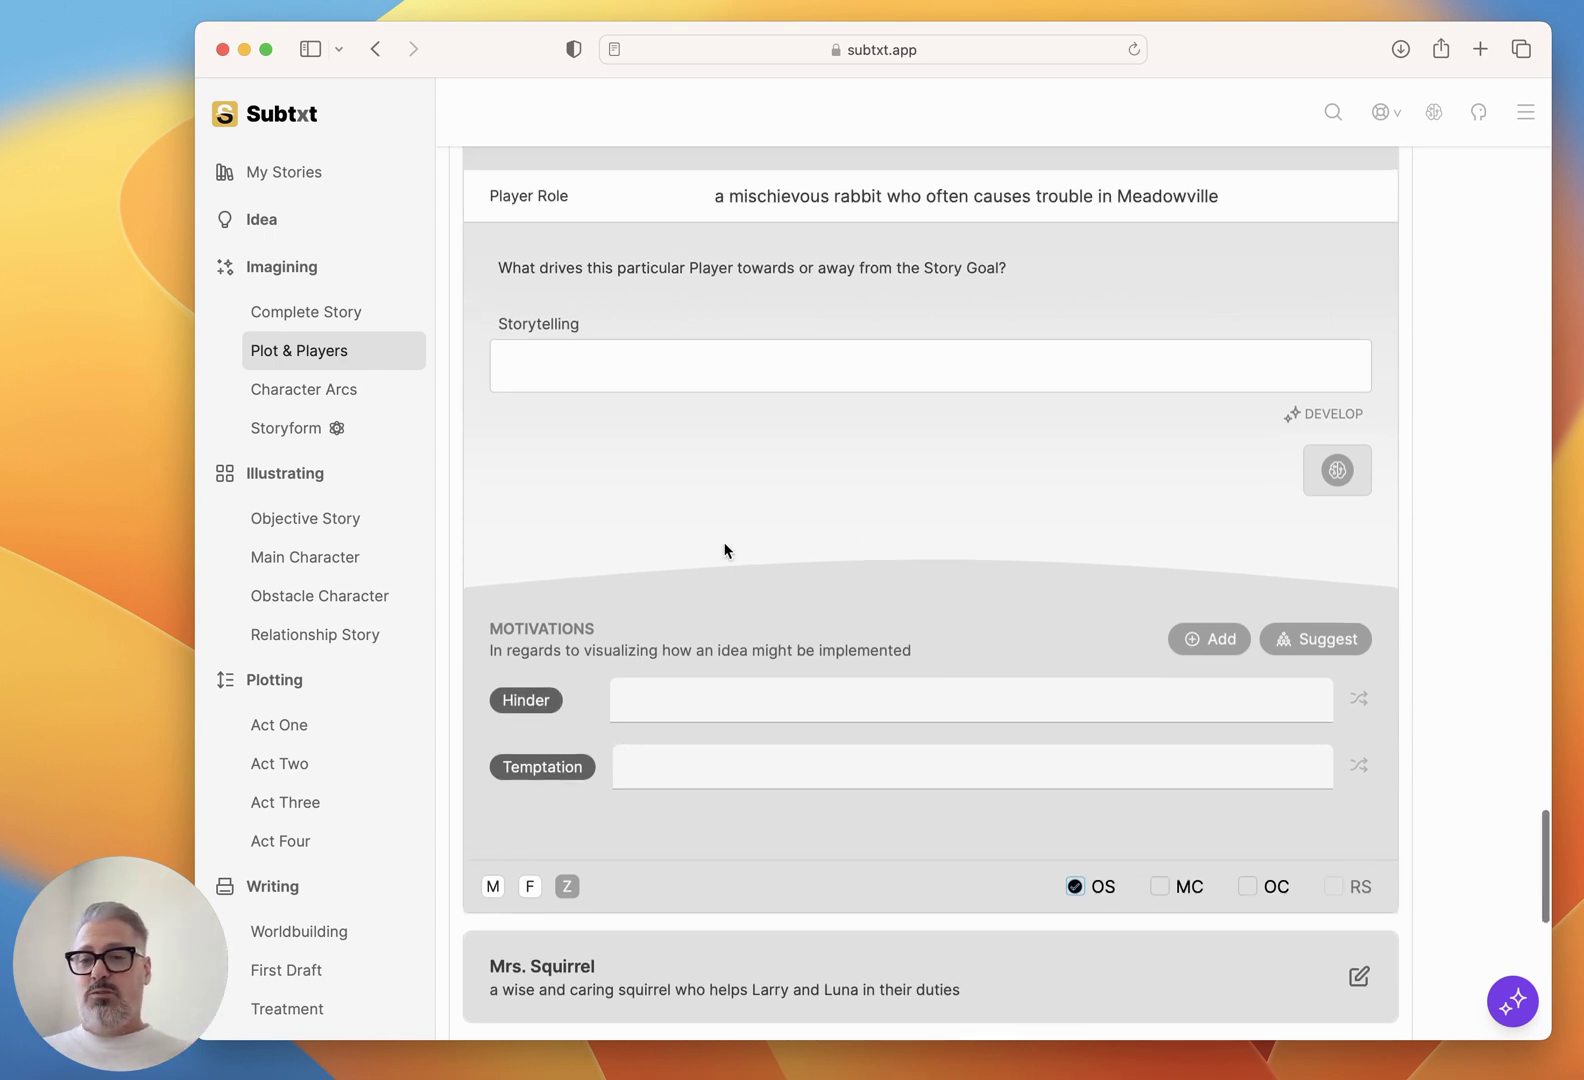
{"action": "scroll", "coordinate": [725, 545], "scroll_direction": "down", "scroll_amount": 7}
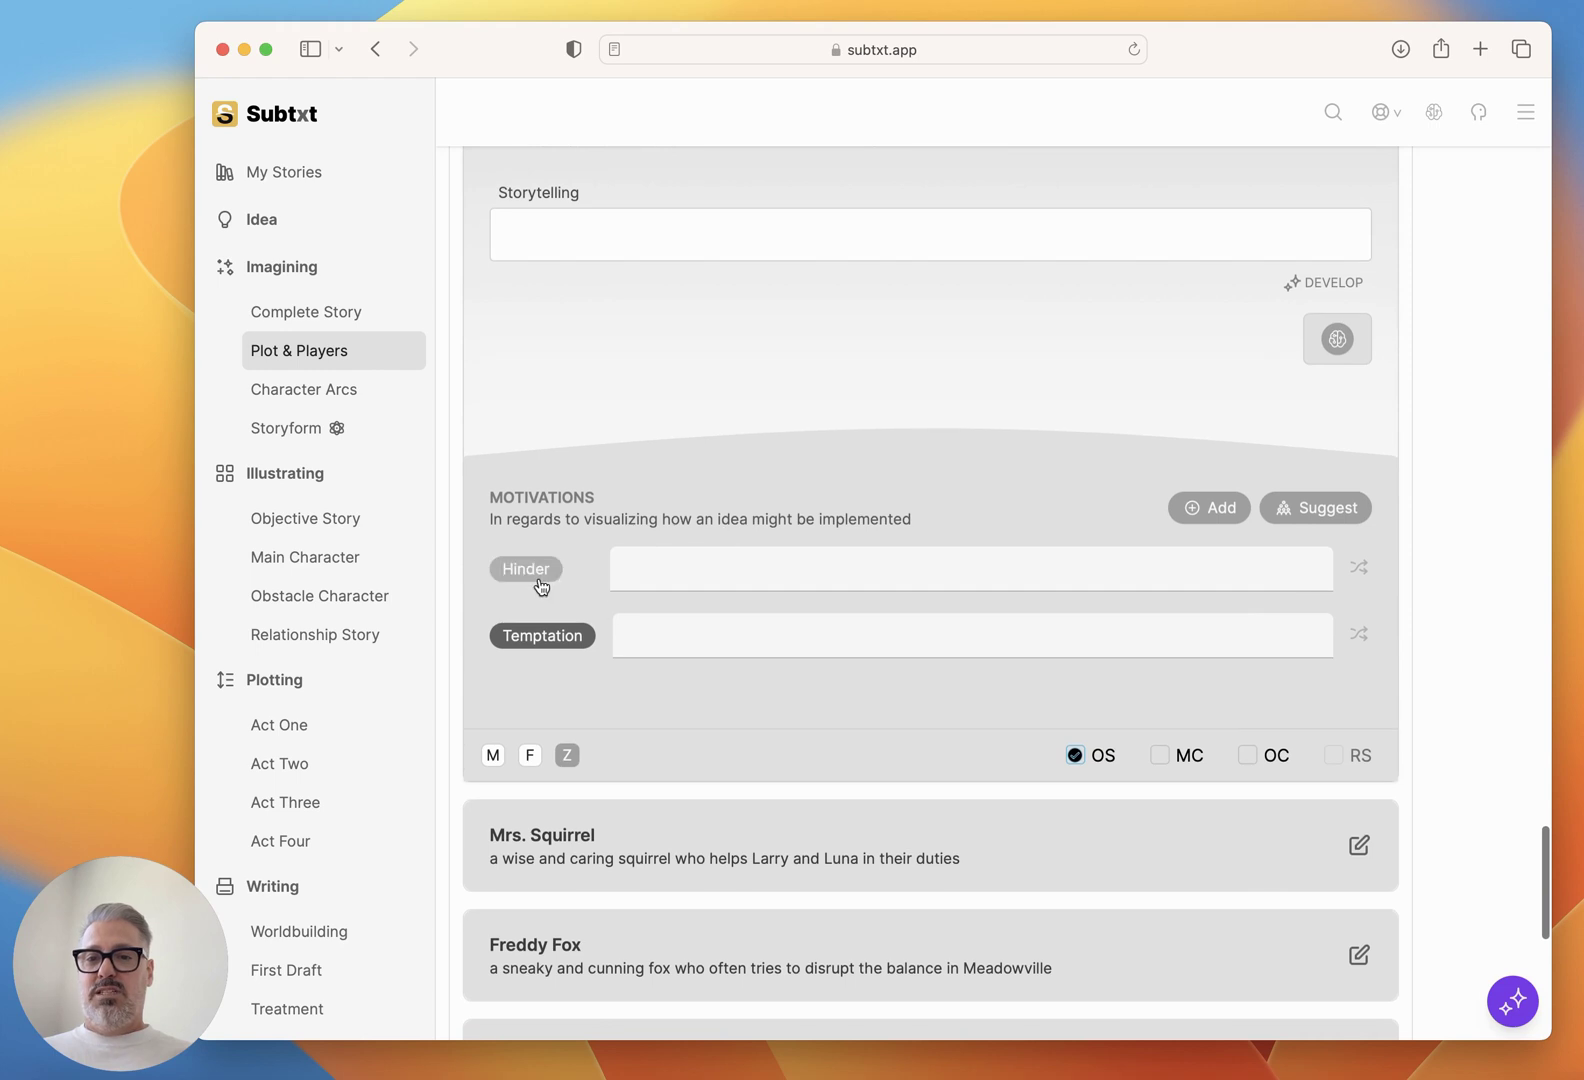
{"action": "scroll", "coordinate": [783, 603], "scroll_direction": "up", "scroll_amount": 2}
{"action": "scroll", "coordinate": [783, 603], "scroll_direction": "up", "scroll_amount": 1}
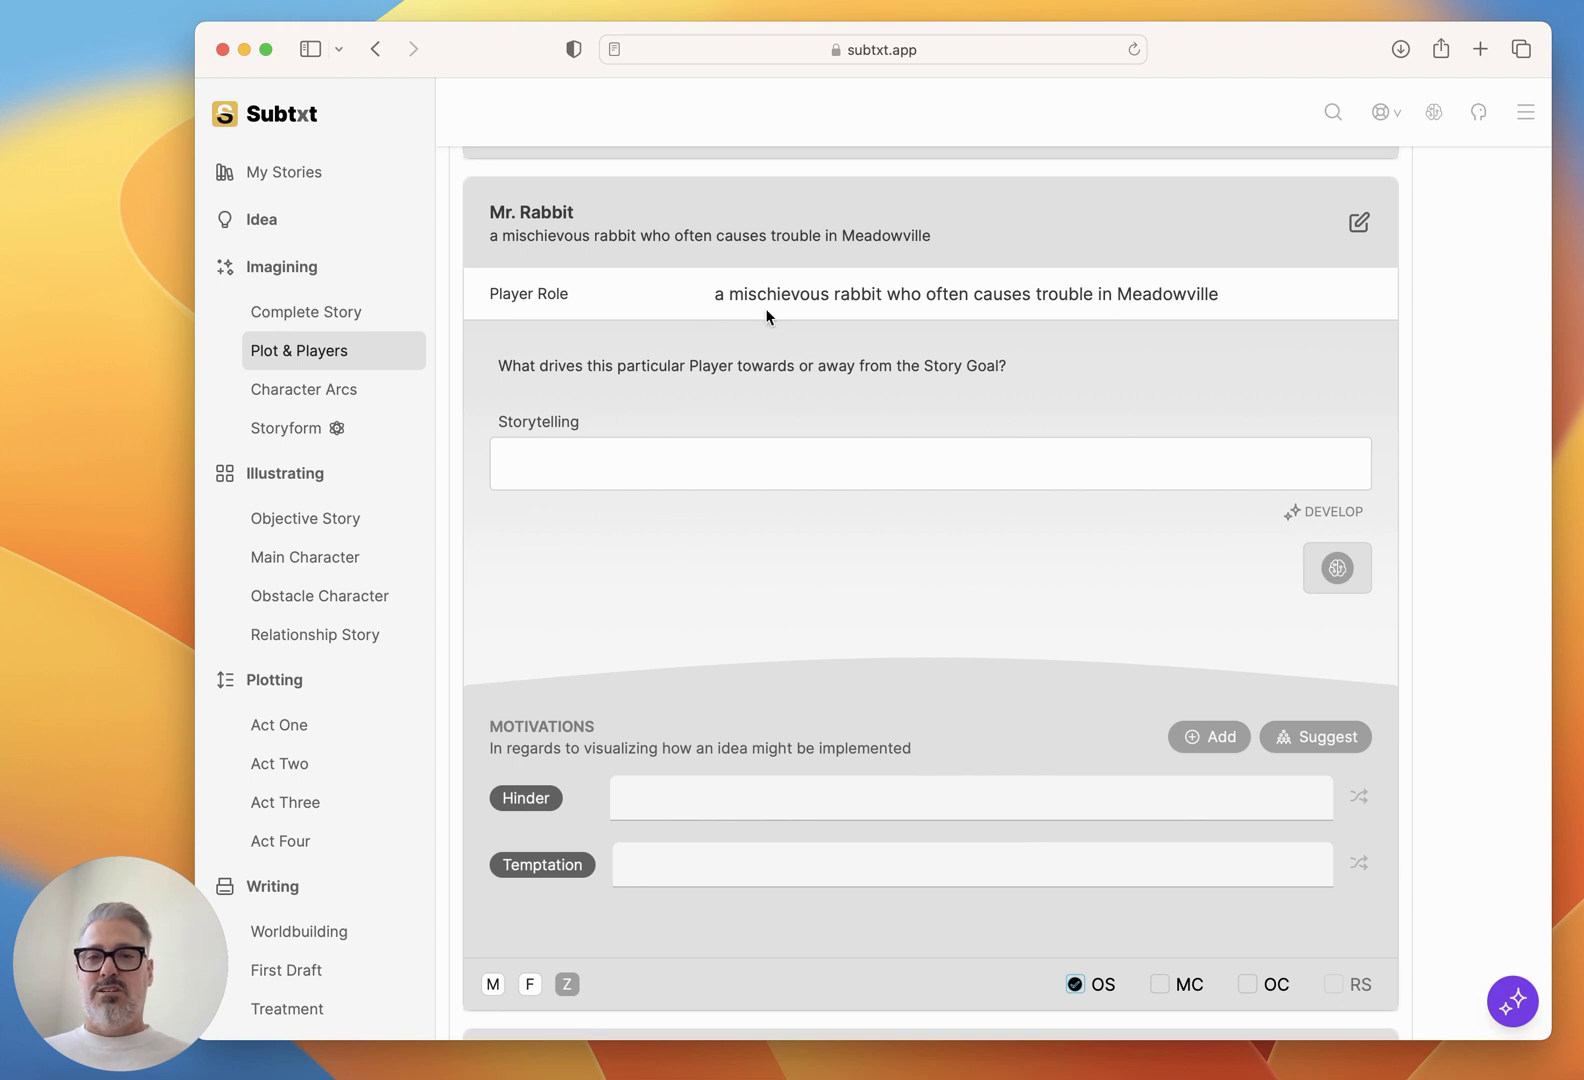
Expand the player Mrs. Squirrel and read her Player Role and Motivations.
{"action": "scroll", "coordinate": [1050, 440], "scroll_direction": "down", "scroll_amount": 10}
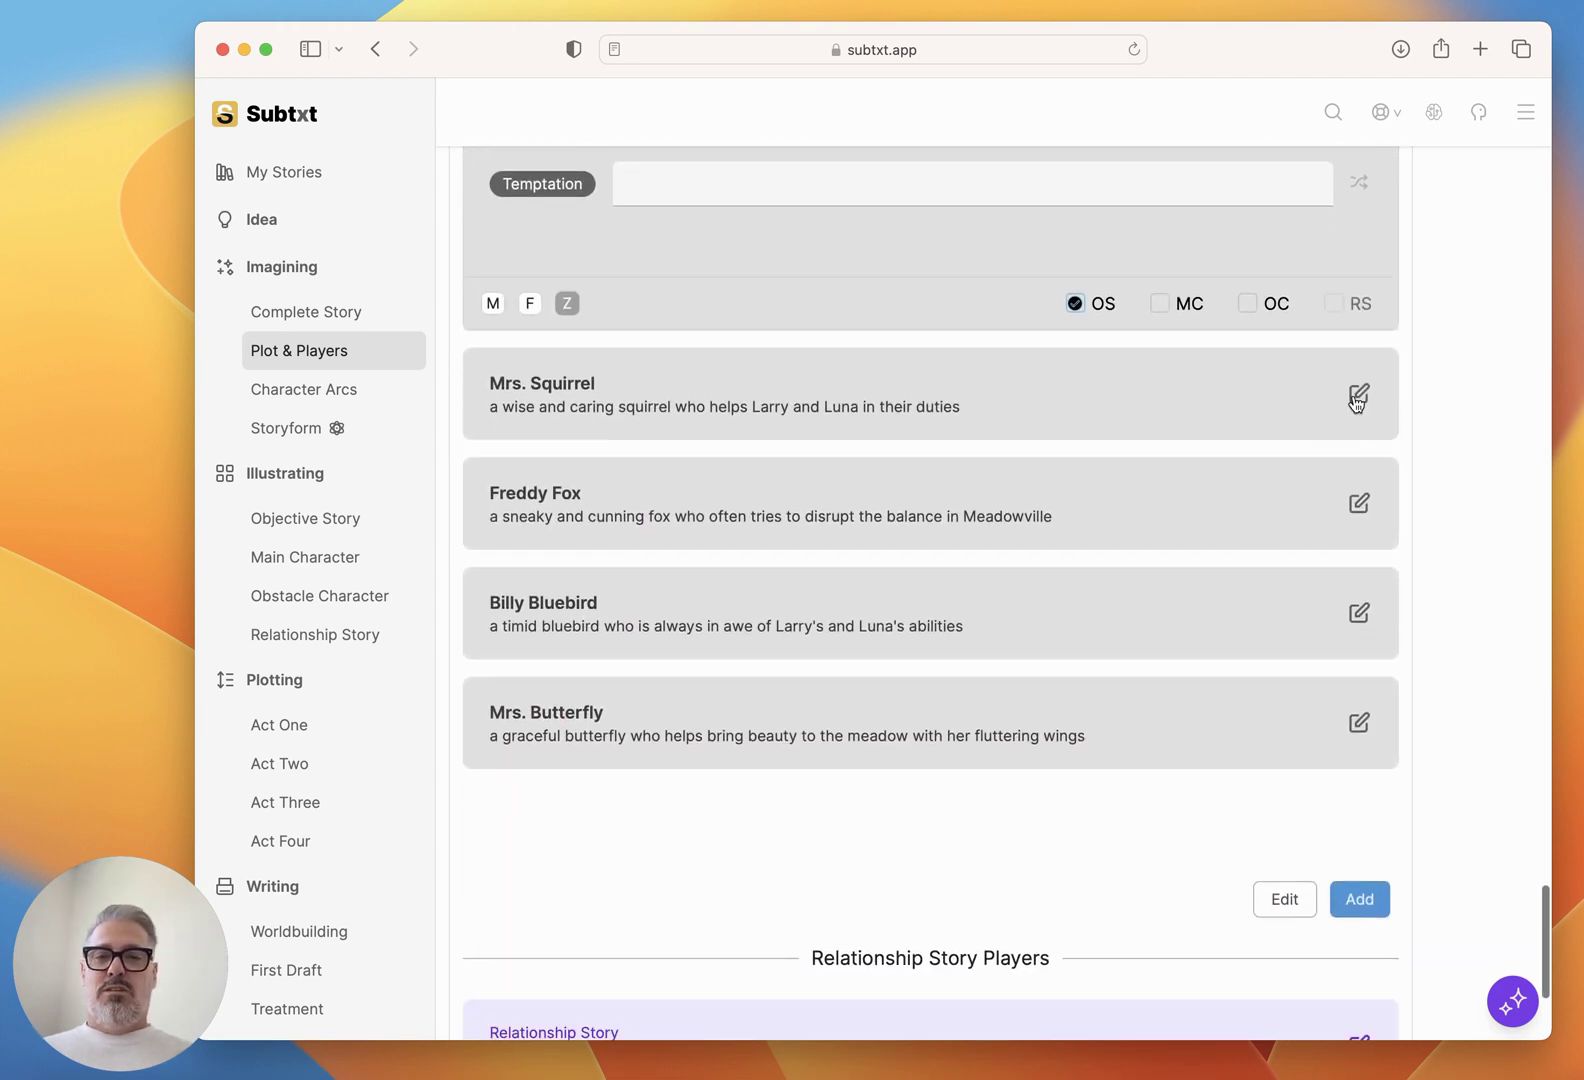
{"action": "left_click", "coordinate": [1356, 398]}
{"action": "scroll", "coordinate": [1124, 594], "scroll_direction": "down", "scroll_amount": 3}
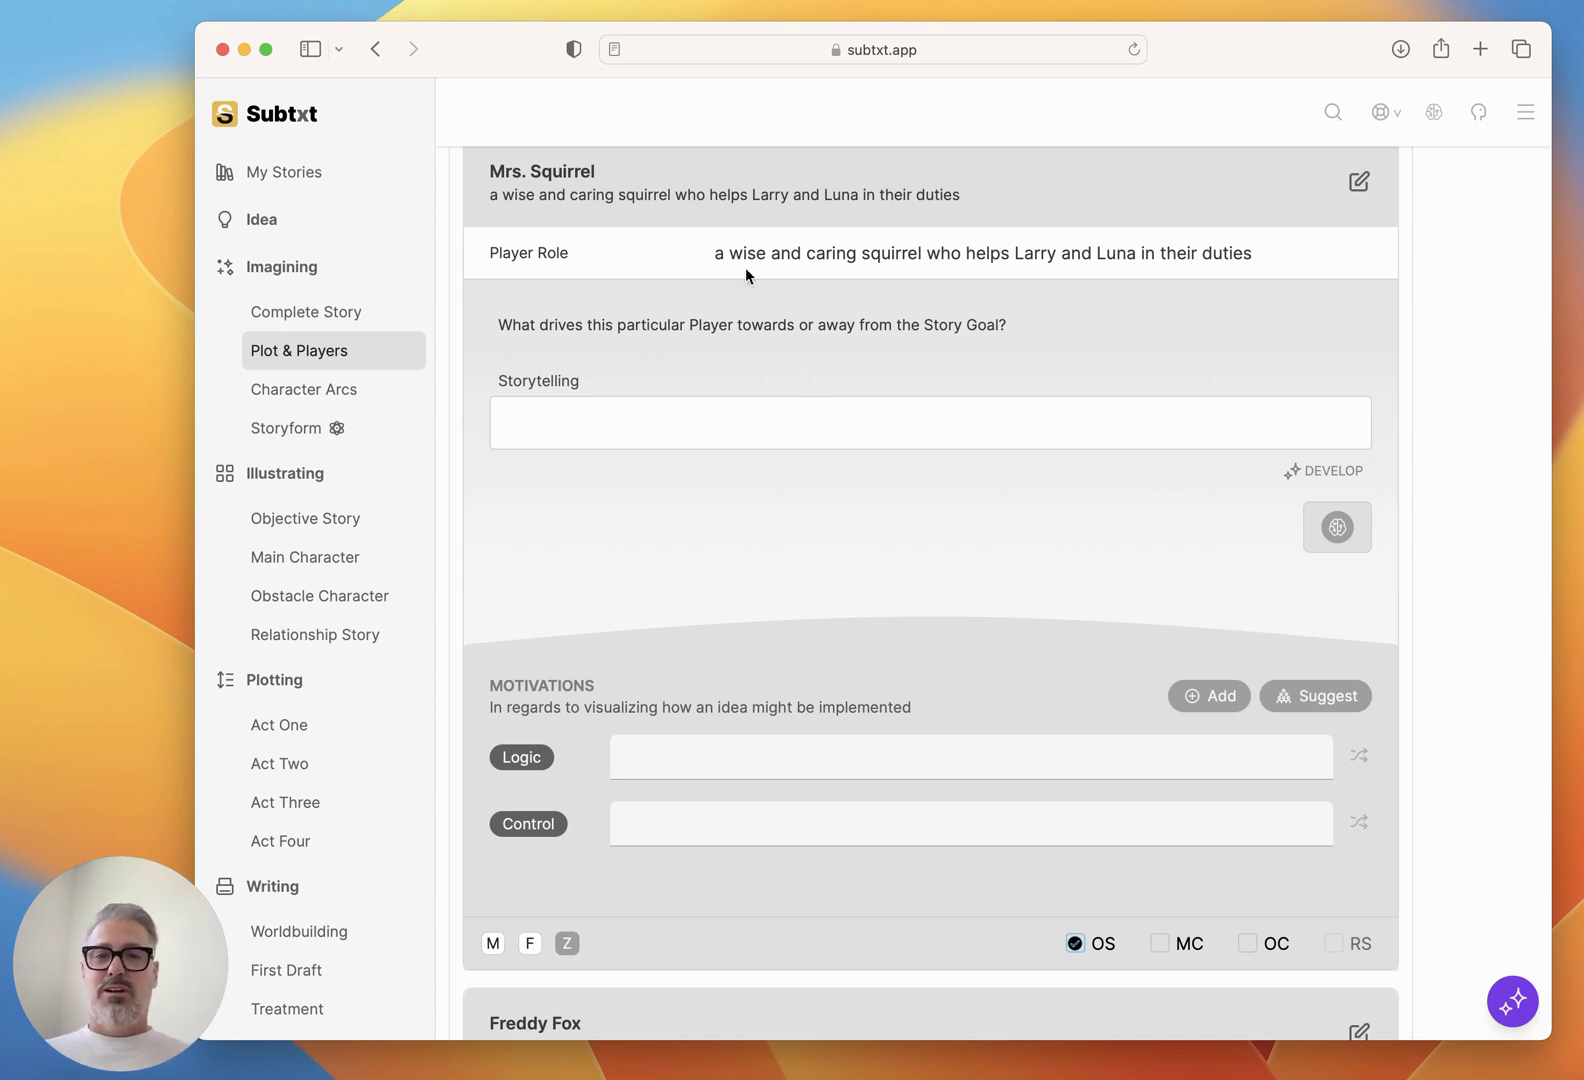
Expand the player Freddy Fox and review his Player Role and Motivations.
{"action": "scroll", "coordinate": [1039, 418], "scroll_direction": "down", "scroll_amount": 5}
{"action": "scroll", "coordinate": [1039, 418], "scroll_direction": "down", "scroll_amount": 2}
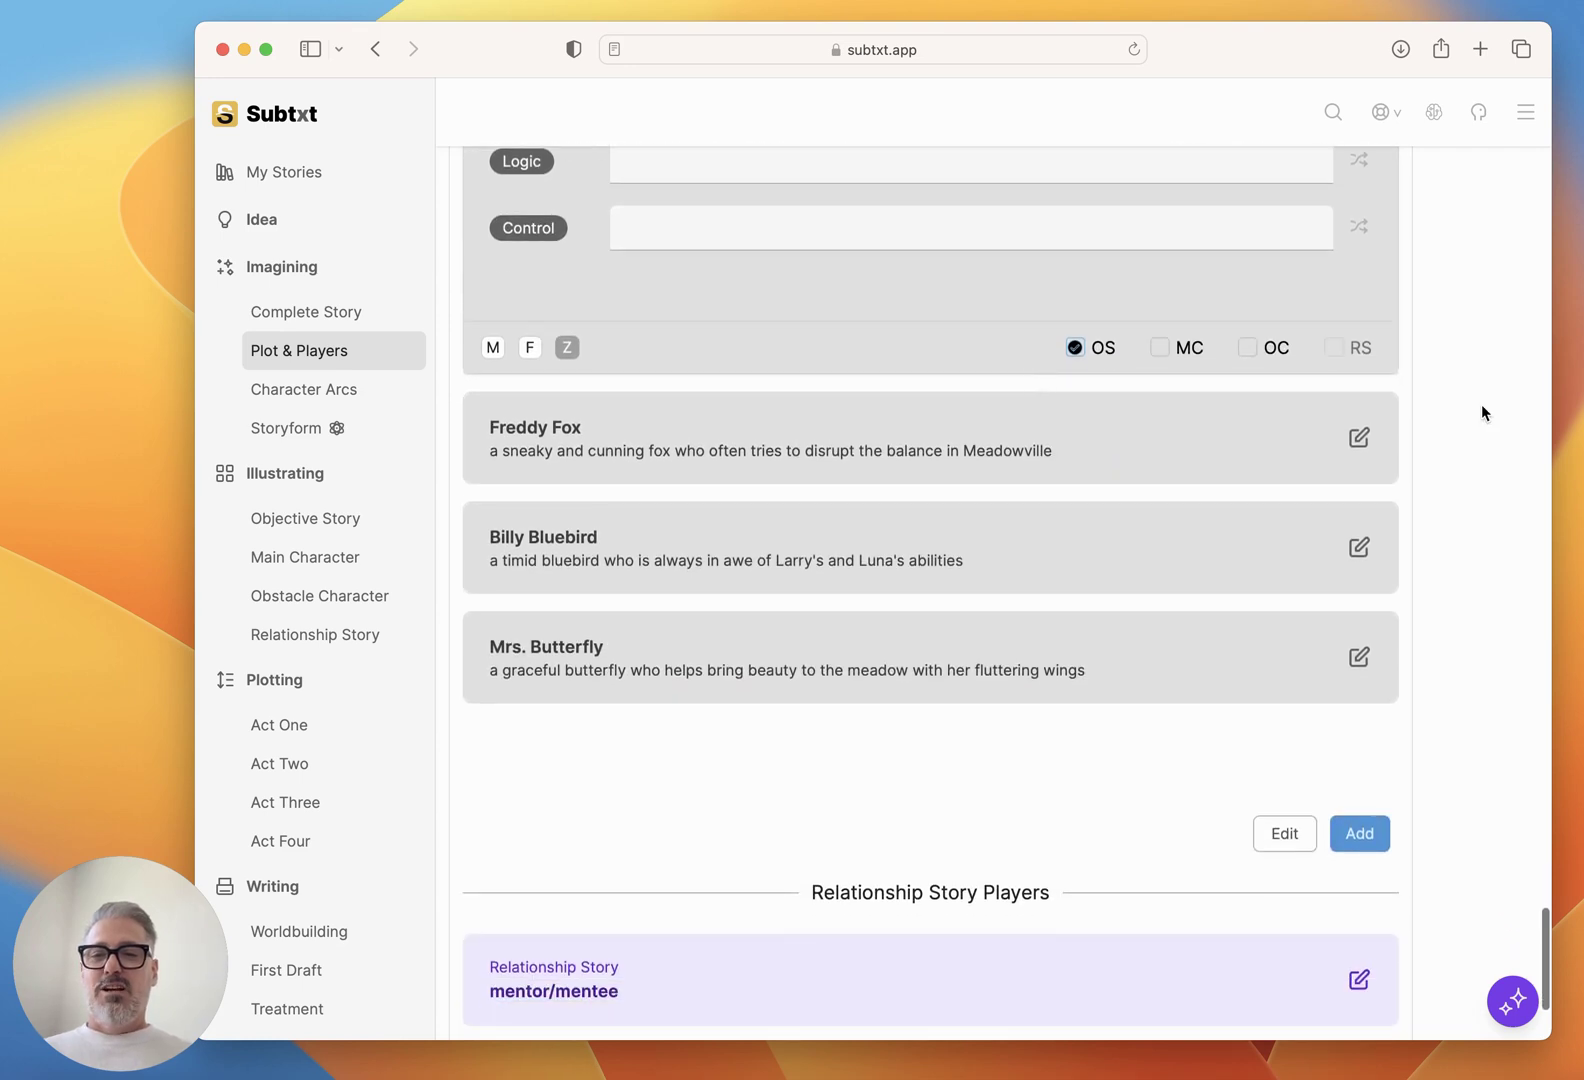
{"action": "left_click", "coordinate": [1358, 437]}
{"action": "scroll", "coordinate": [1107, 615], "scroll_direction": "down", "scroll_amount": 3}
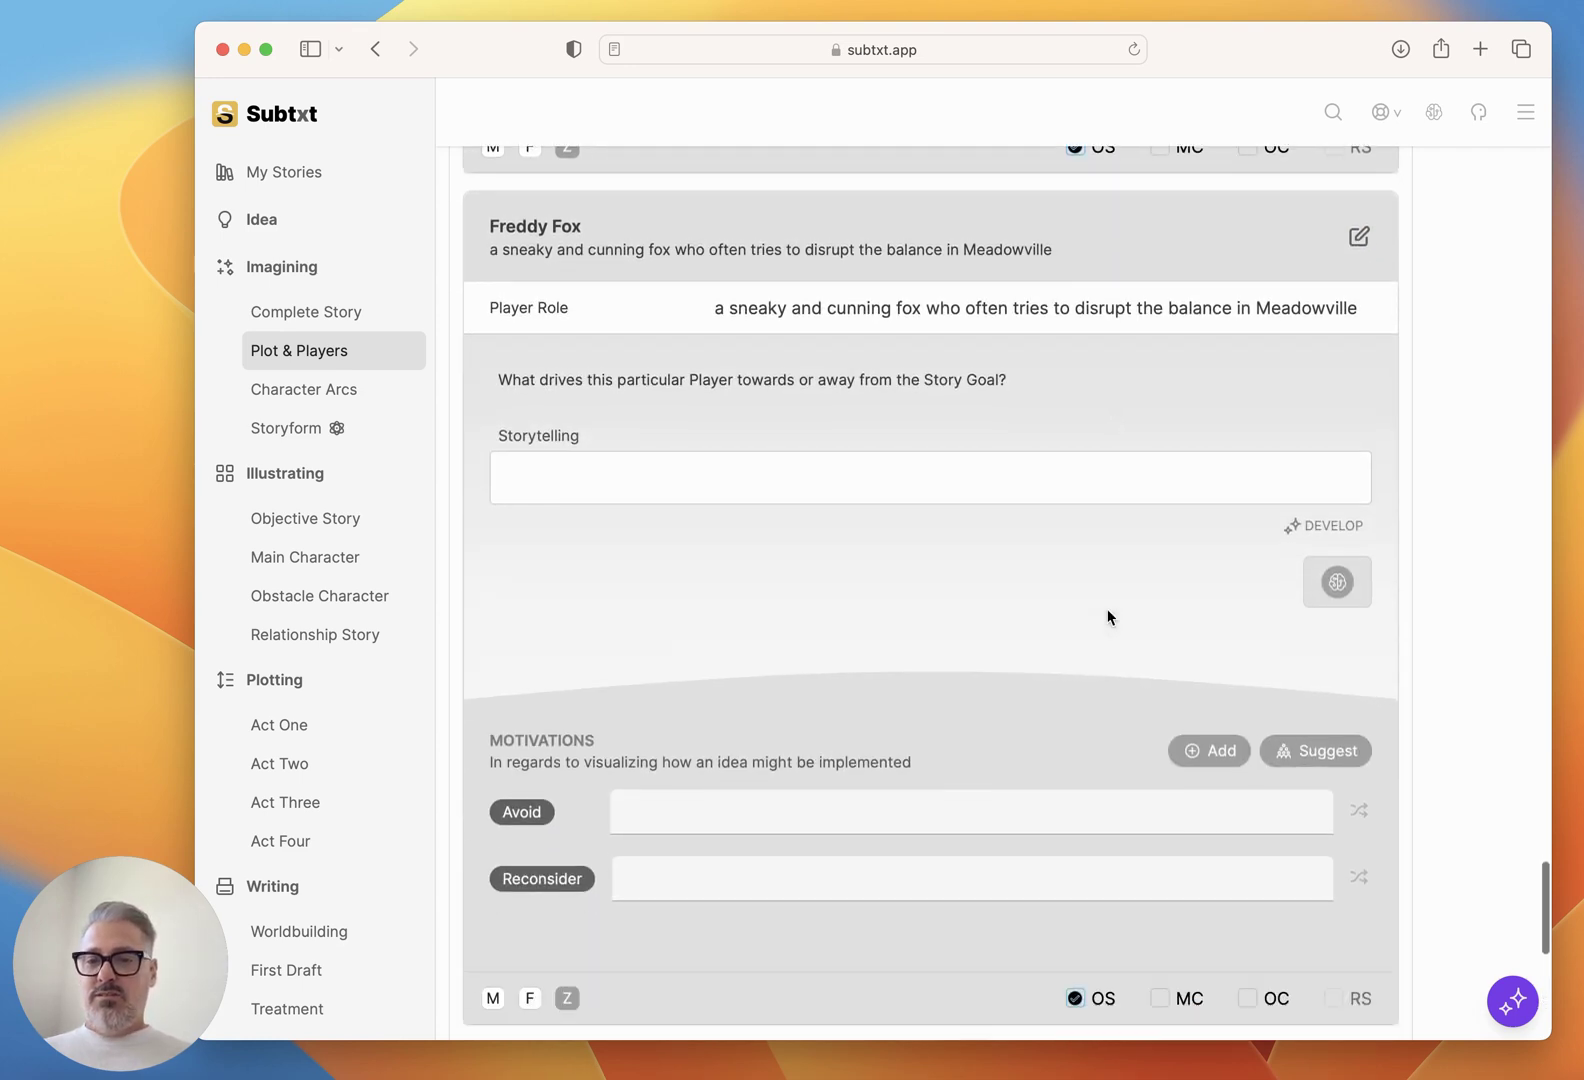
{"action": "scroll", "coordinate": [1107, 615], "scroll_direction": "up", "scroll_amount": 1}
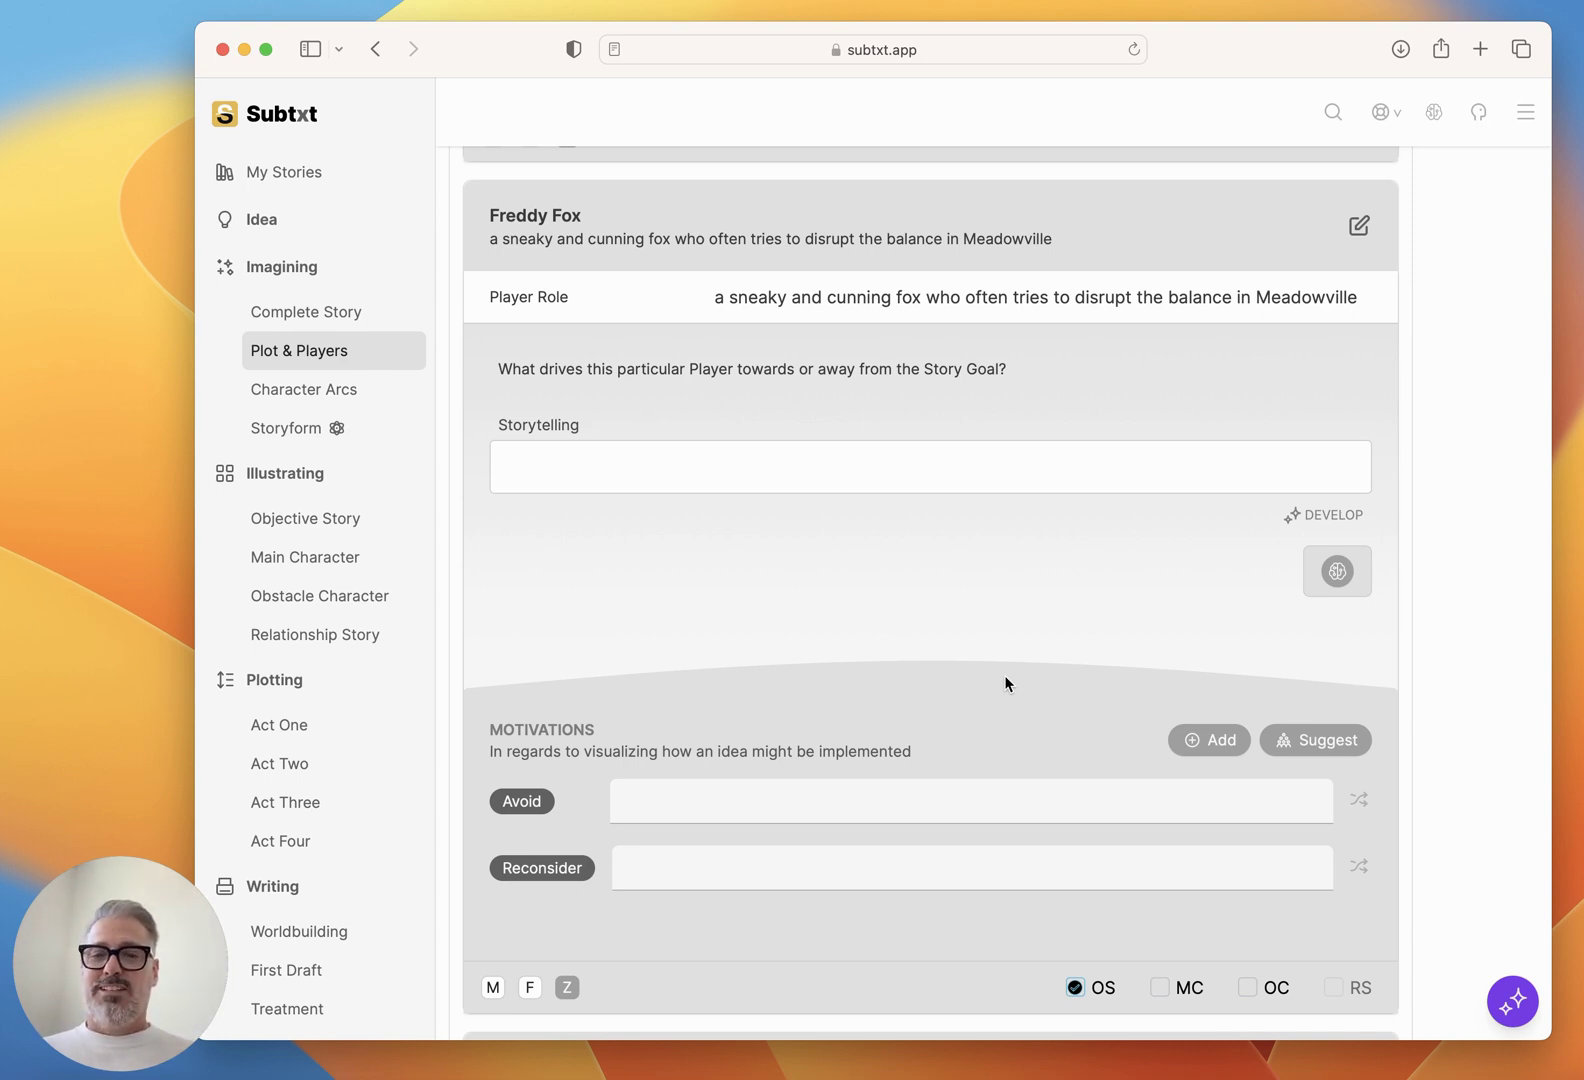
{"action": "scroll", "coordinate": [1005, 683], "scroll_direction": "down", "scroll_amount": 2}
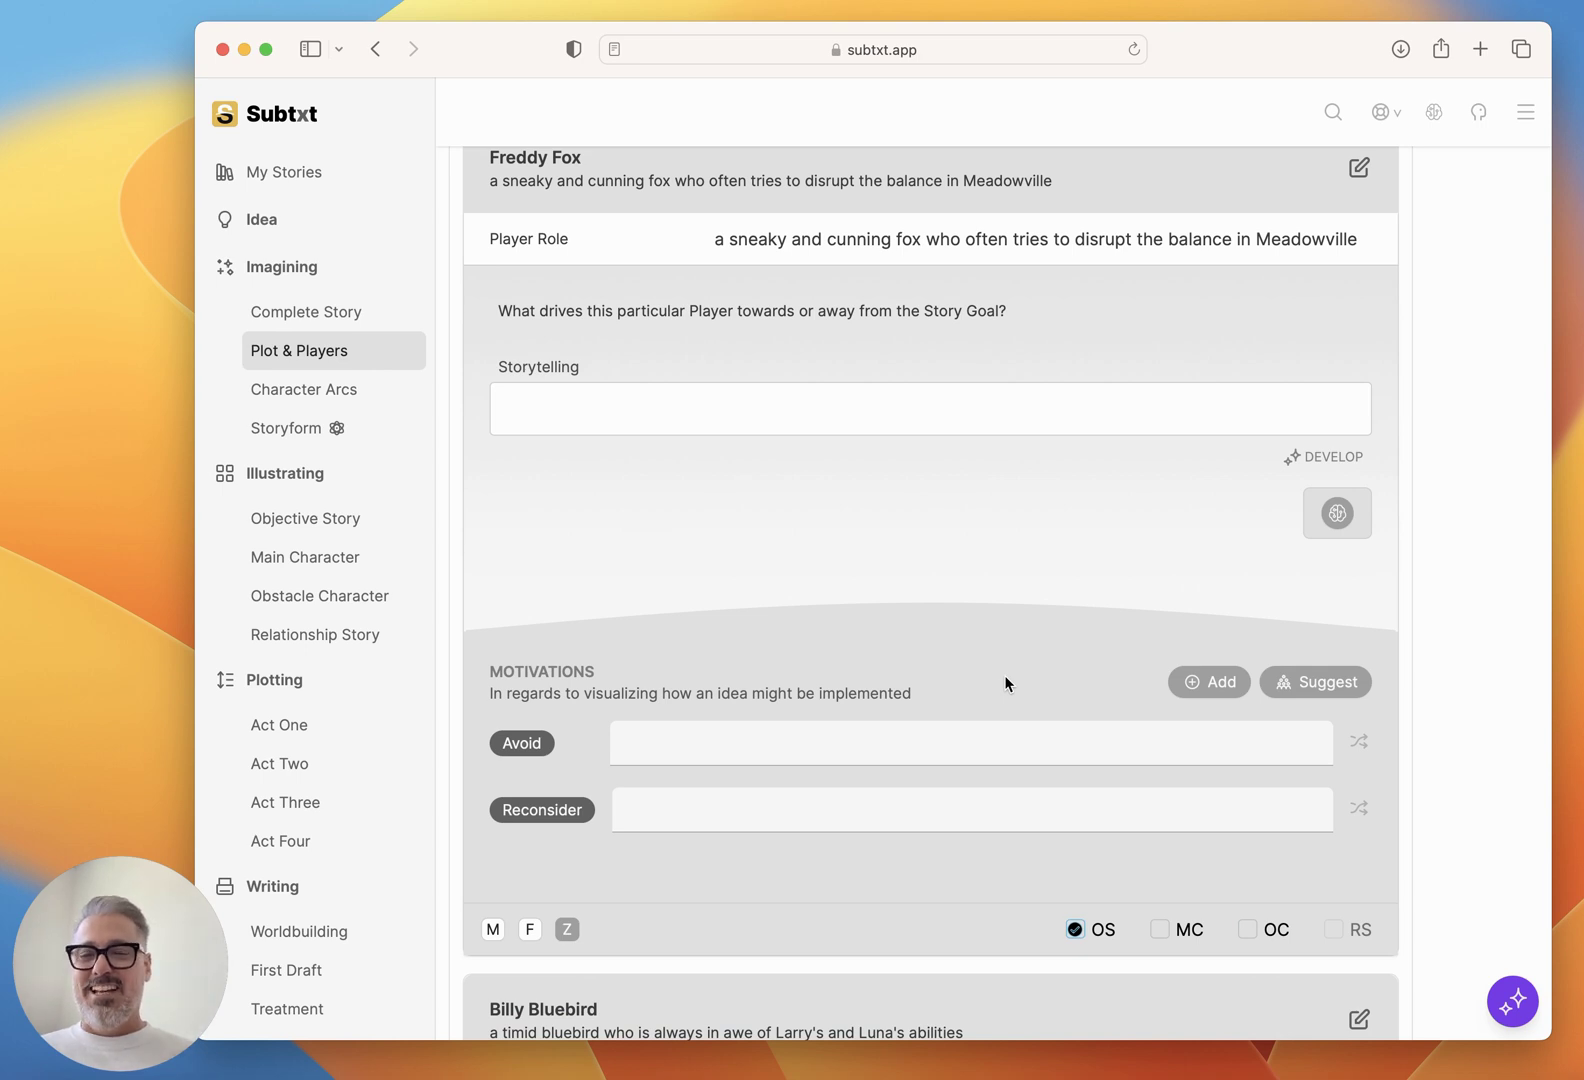
Expand the player Billy Bluebird and examine his Player Role alongside his Motivations.
{"action": "scroll", "coordinate": [1006, 678], "scroll_direction": "down", "scroll_amount": 5}
{"action": "left_click", "coordinate": [1356, 530]}
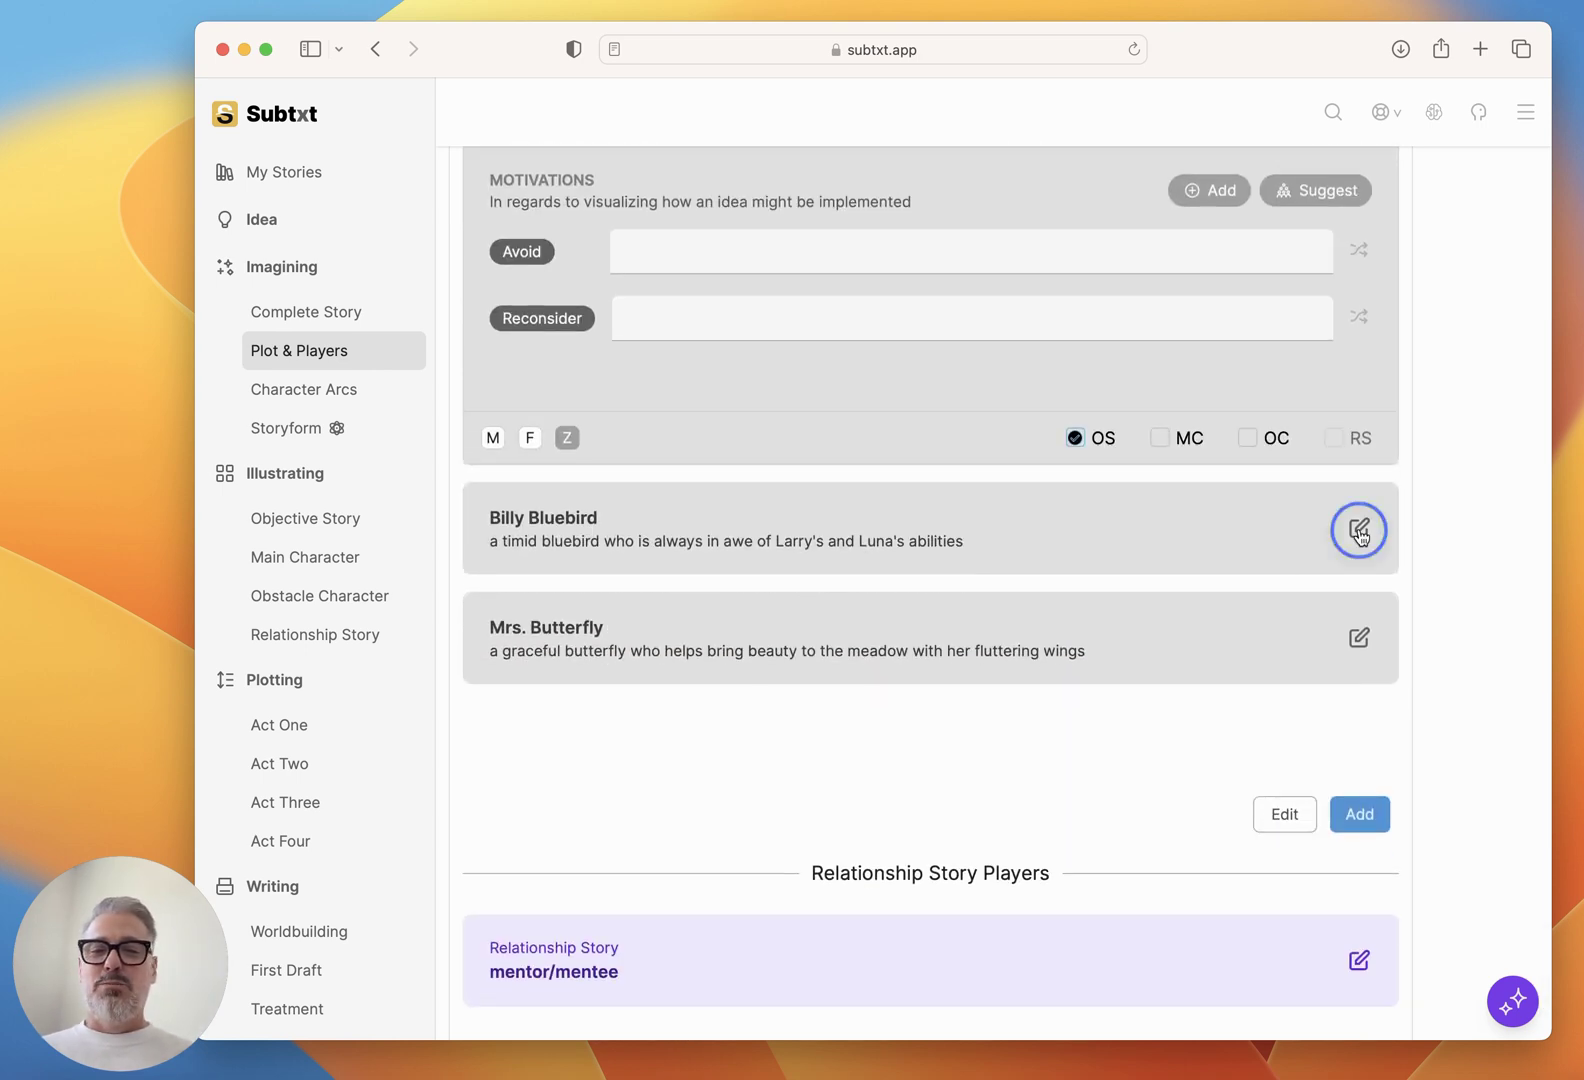
{"action": "scroll", "coordinate": [1068, 642], "scroll_direction": "down", "scroll_amount": 3}
{"action": "scroll", "coordinate": [1069, 636], "scroll_direction": "down", "scroll_amount": 3}
{"action": "scroll", "coordinate": [1069, 636], "scroll_direction": "up", "scroll_amount": 1}
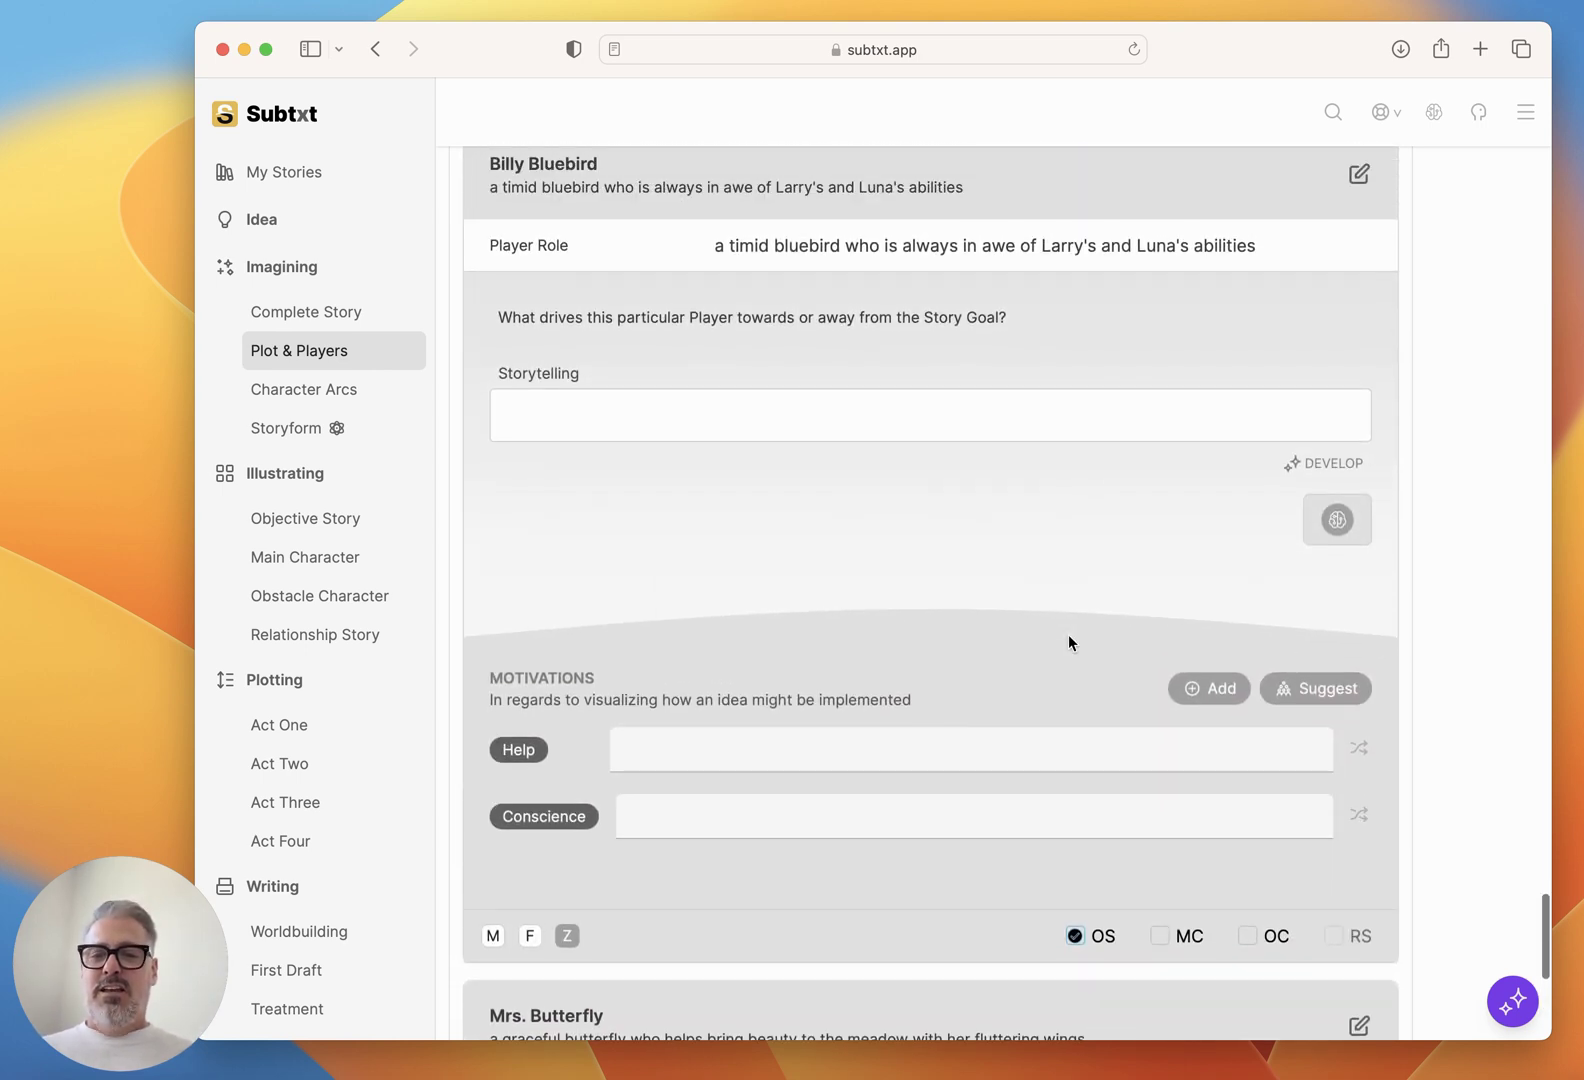
{"action": "scroll", "coordinate": [850, 592], "scroll_direction": "up", "scroll_amount": 4}
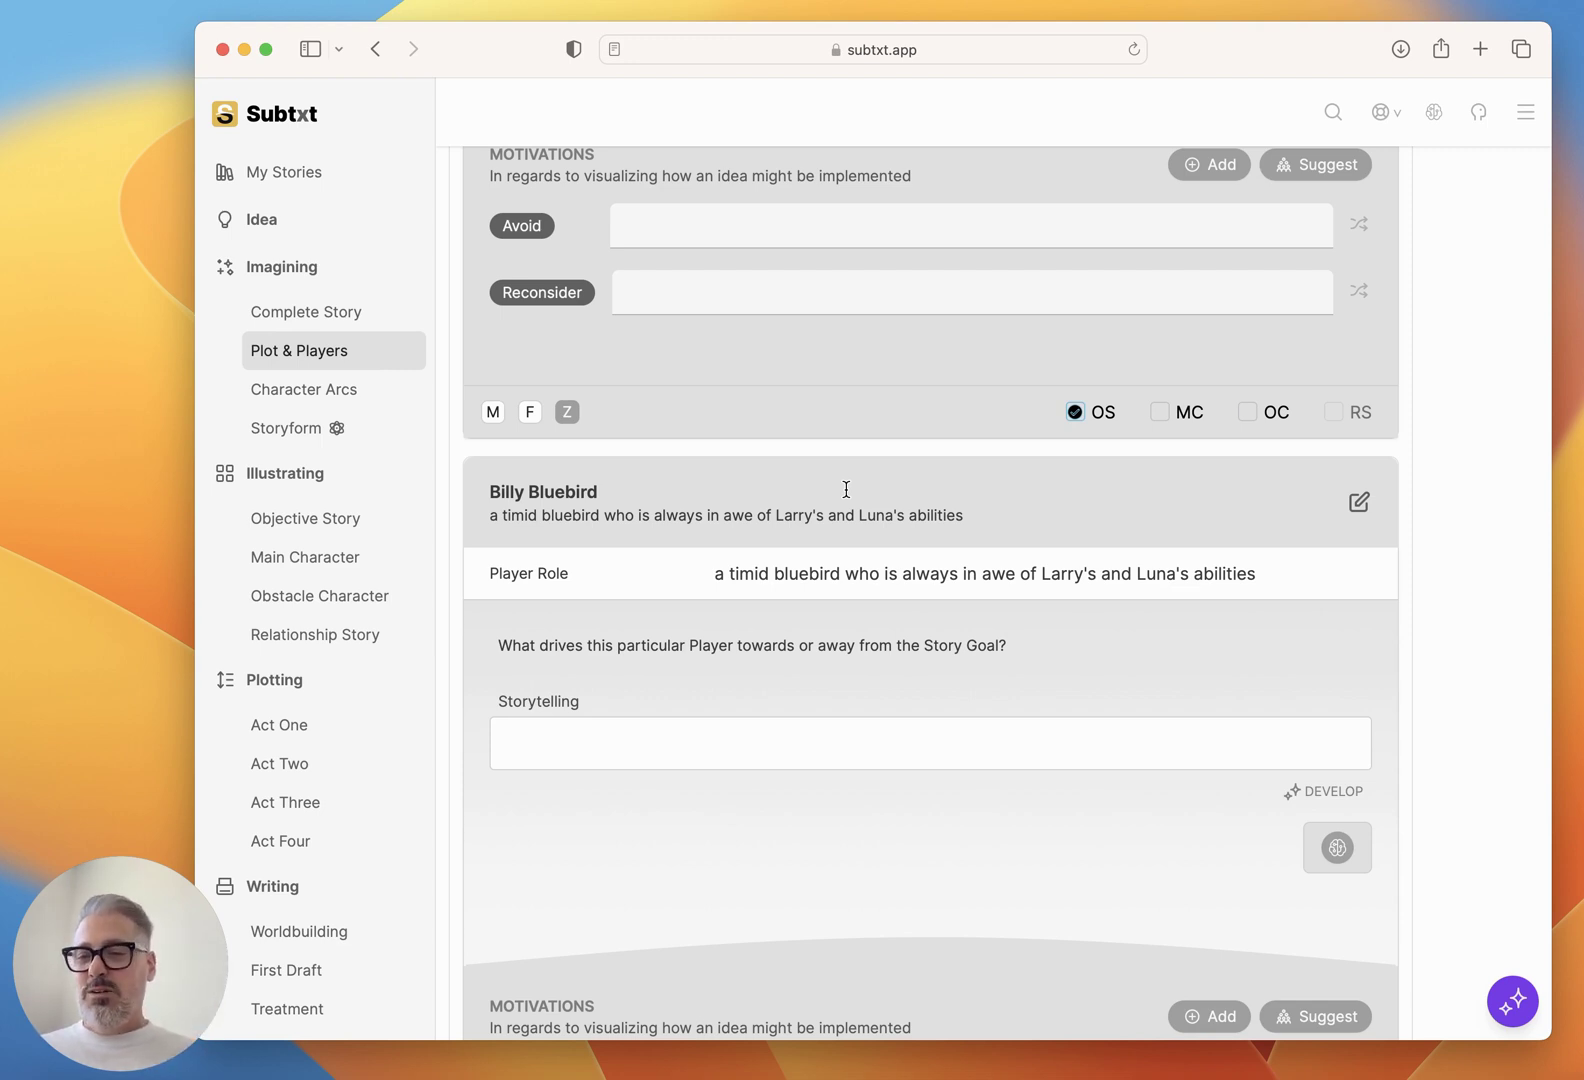
{"action": "scroll", "coordinate": [892, 652], "scroll_direction": "down", "scroll_amount": 5}
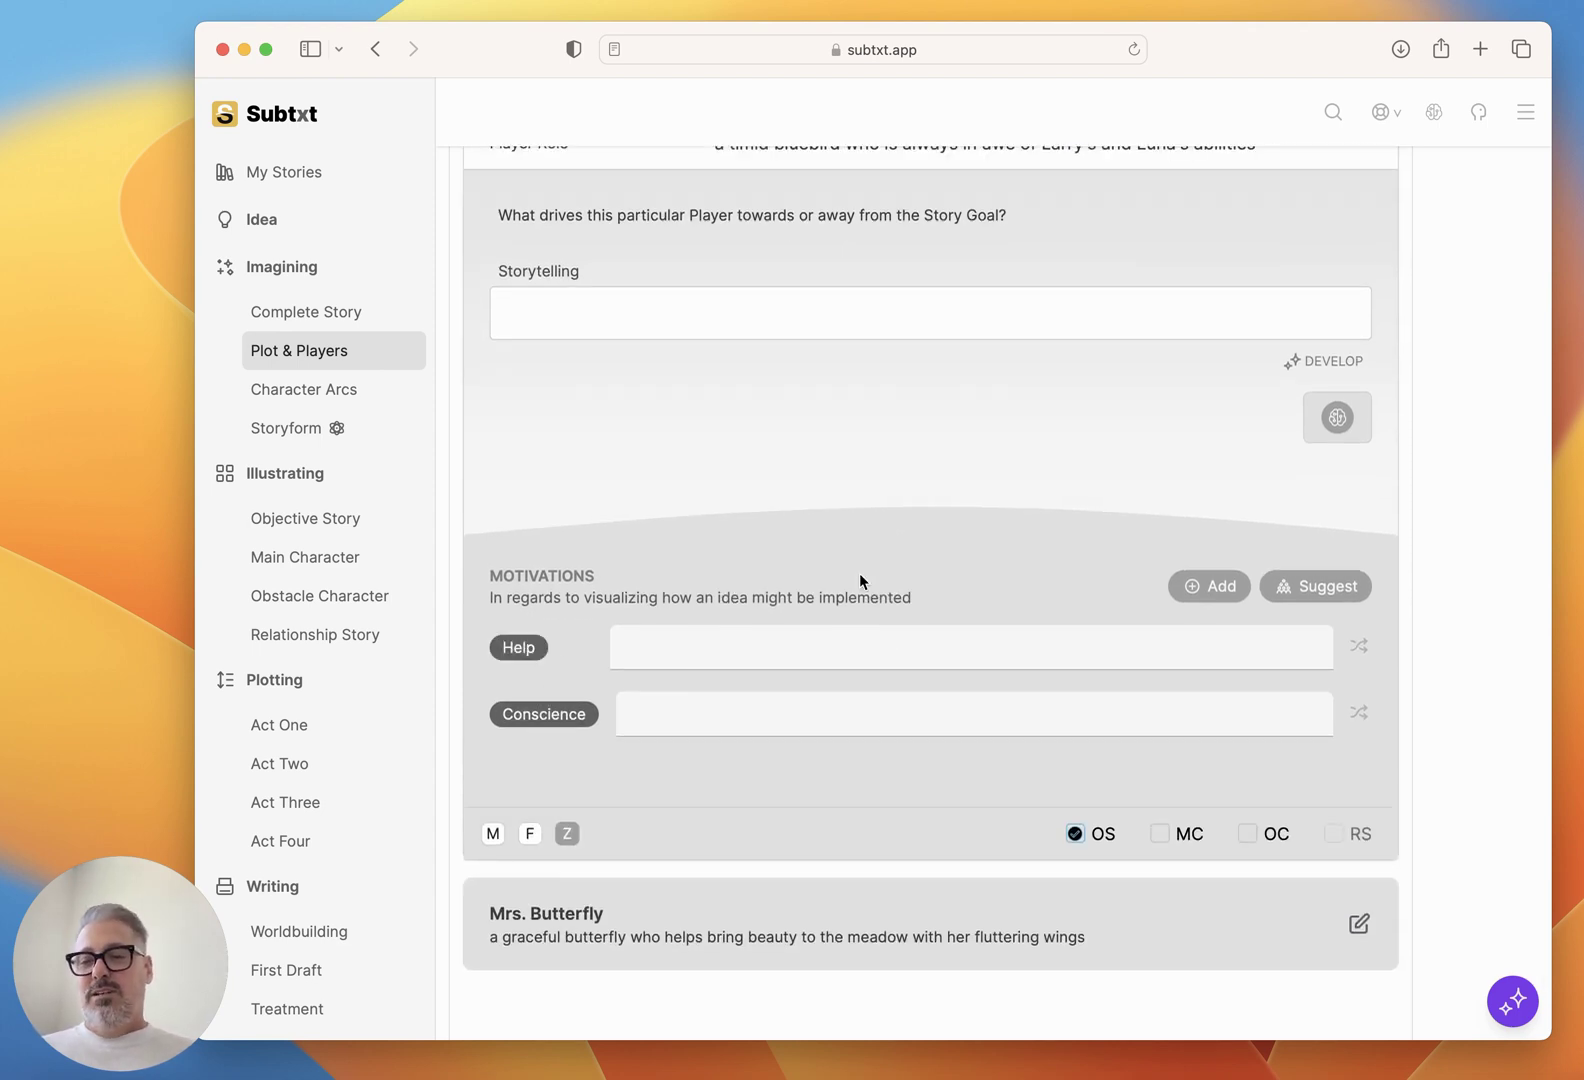
{"action": "scroll", "coordinate": [859, 581], "scroll_direction": "up", "scroll_amount": 2}
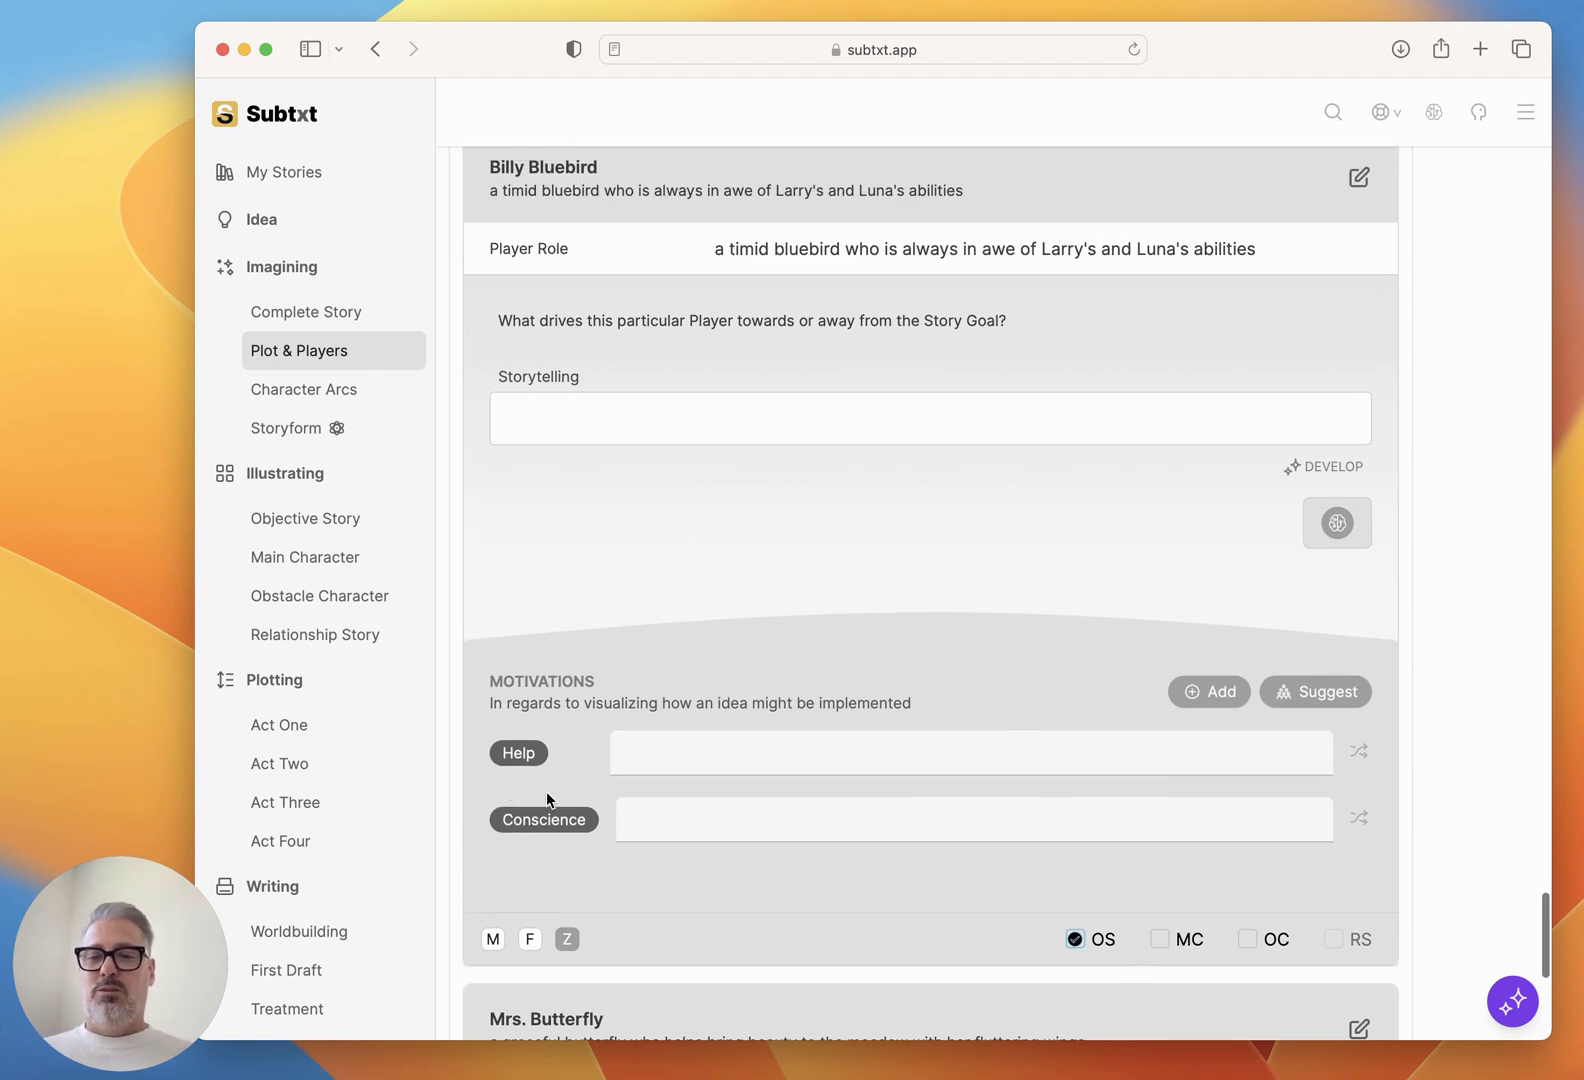
Expand the player Mrs. Butterfly and examine how her Motivations relate to her Player Role.
{"action": "scroll", "coordinate": [854, 718], "scroll_direction": "down", "scroll_amount": 4}
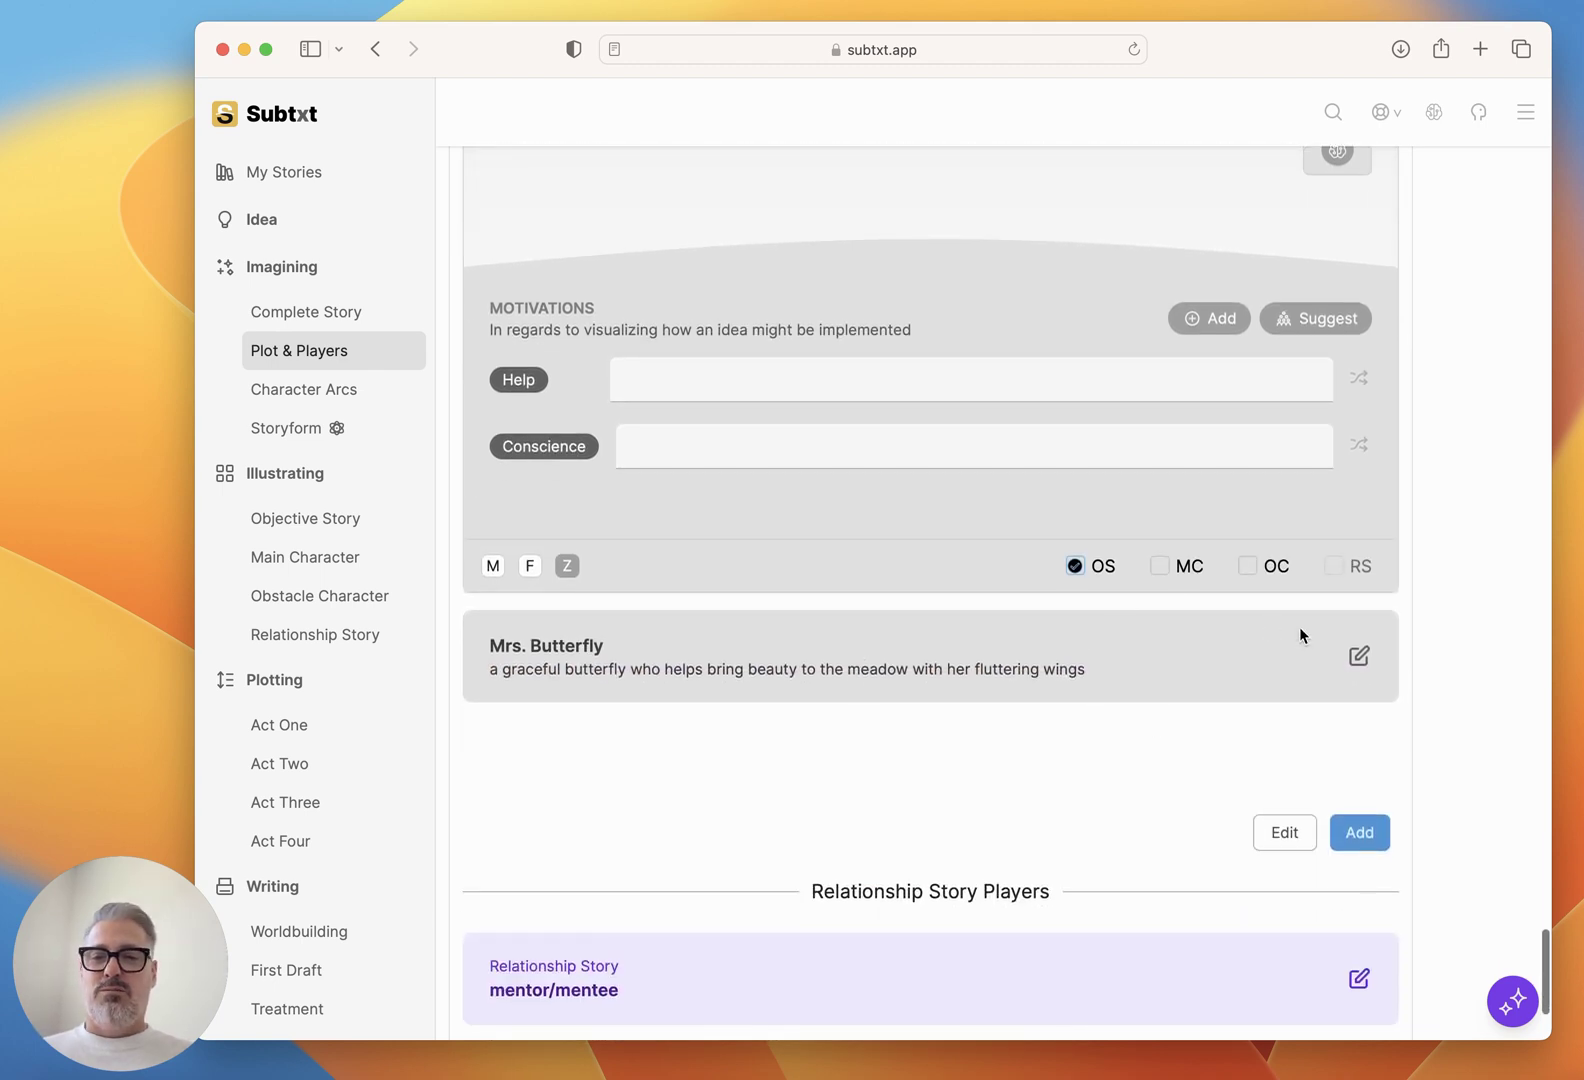
{"action": "left_click", "coordinate": [1358, 657]}
{"action": "scroll", "coordinate": [1066, 660], "scroll_direction": "down", "scroll_amount": 5}
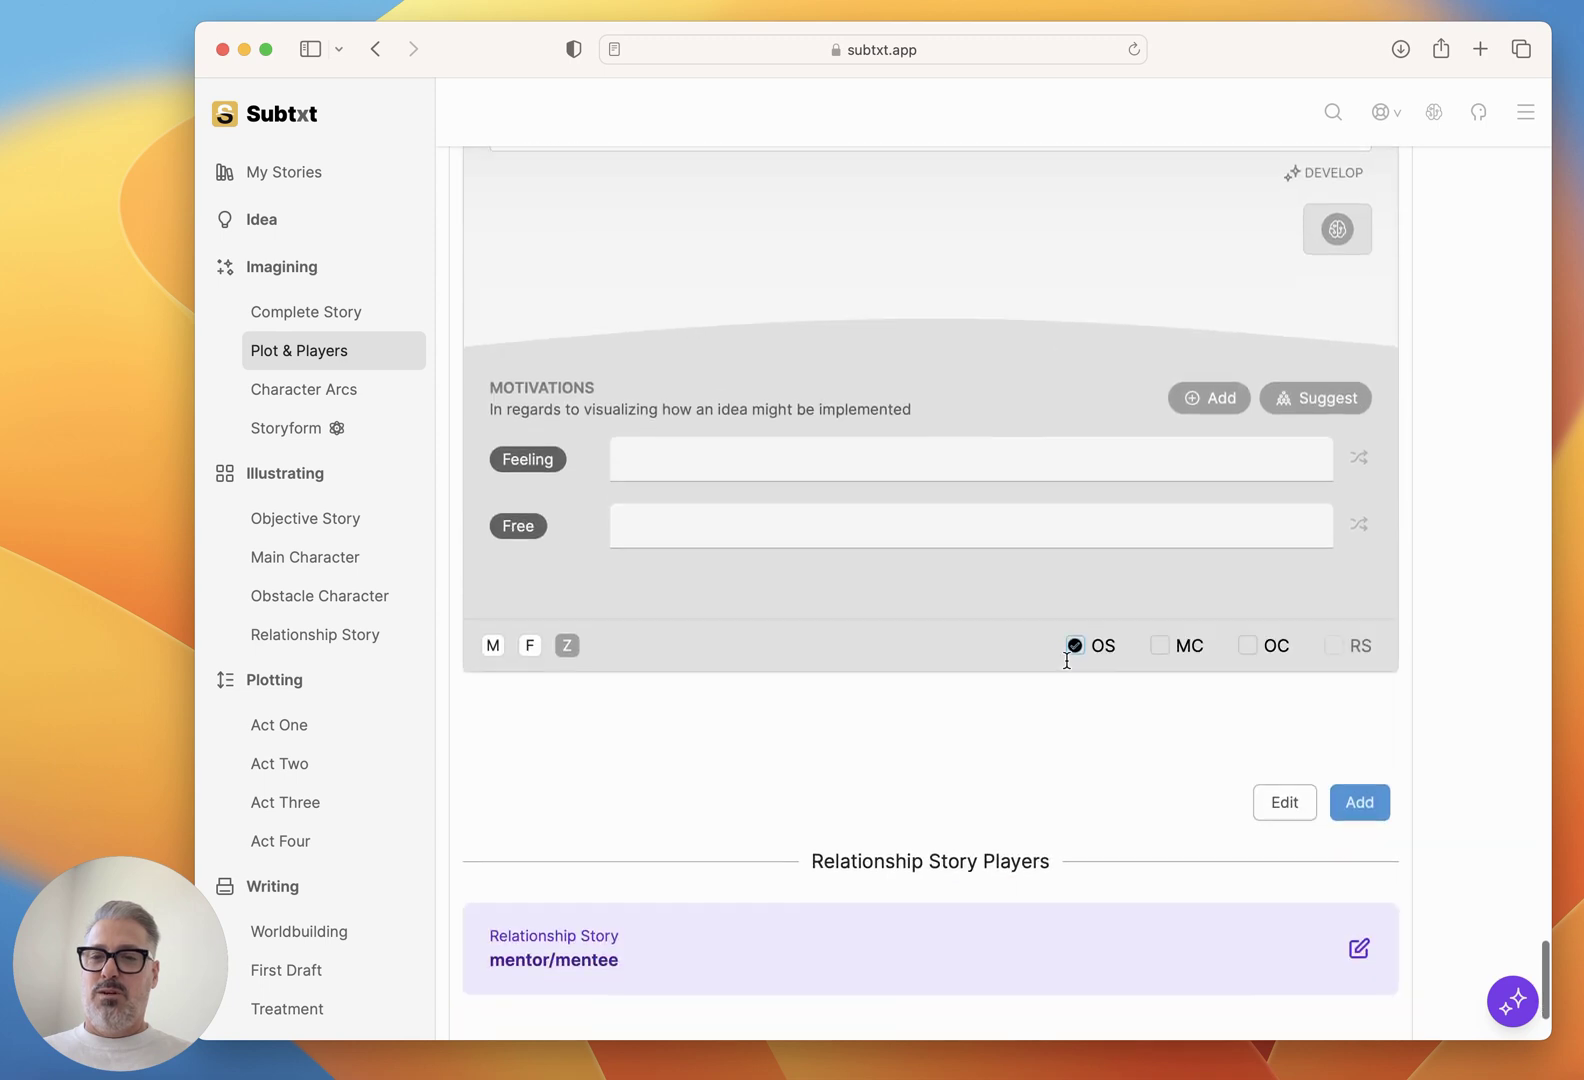
{"action": "scroll", "coordinate": [1066, 660], "scroll_direction": "up", "scroll_amount": 3}
{"action": "scroll", "coordinate": [688, 579], "scroll_direction": "up", "scroll_amount": 1}
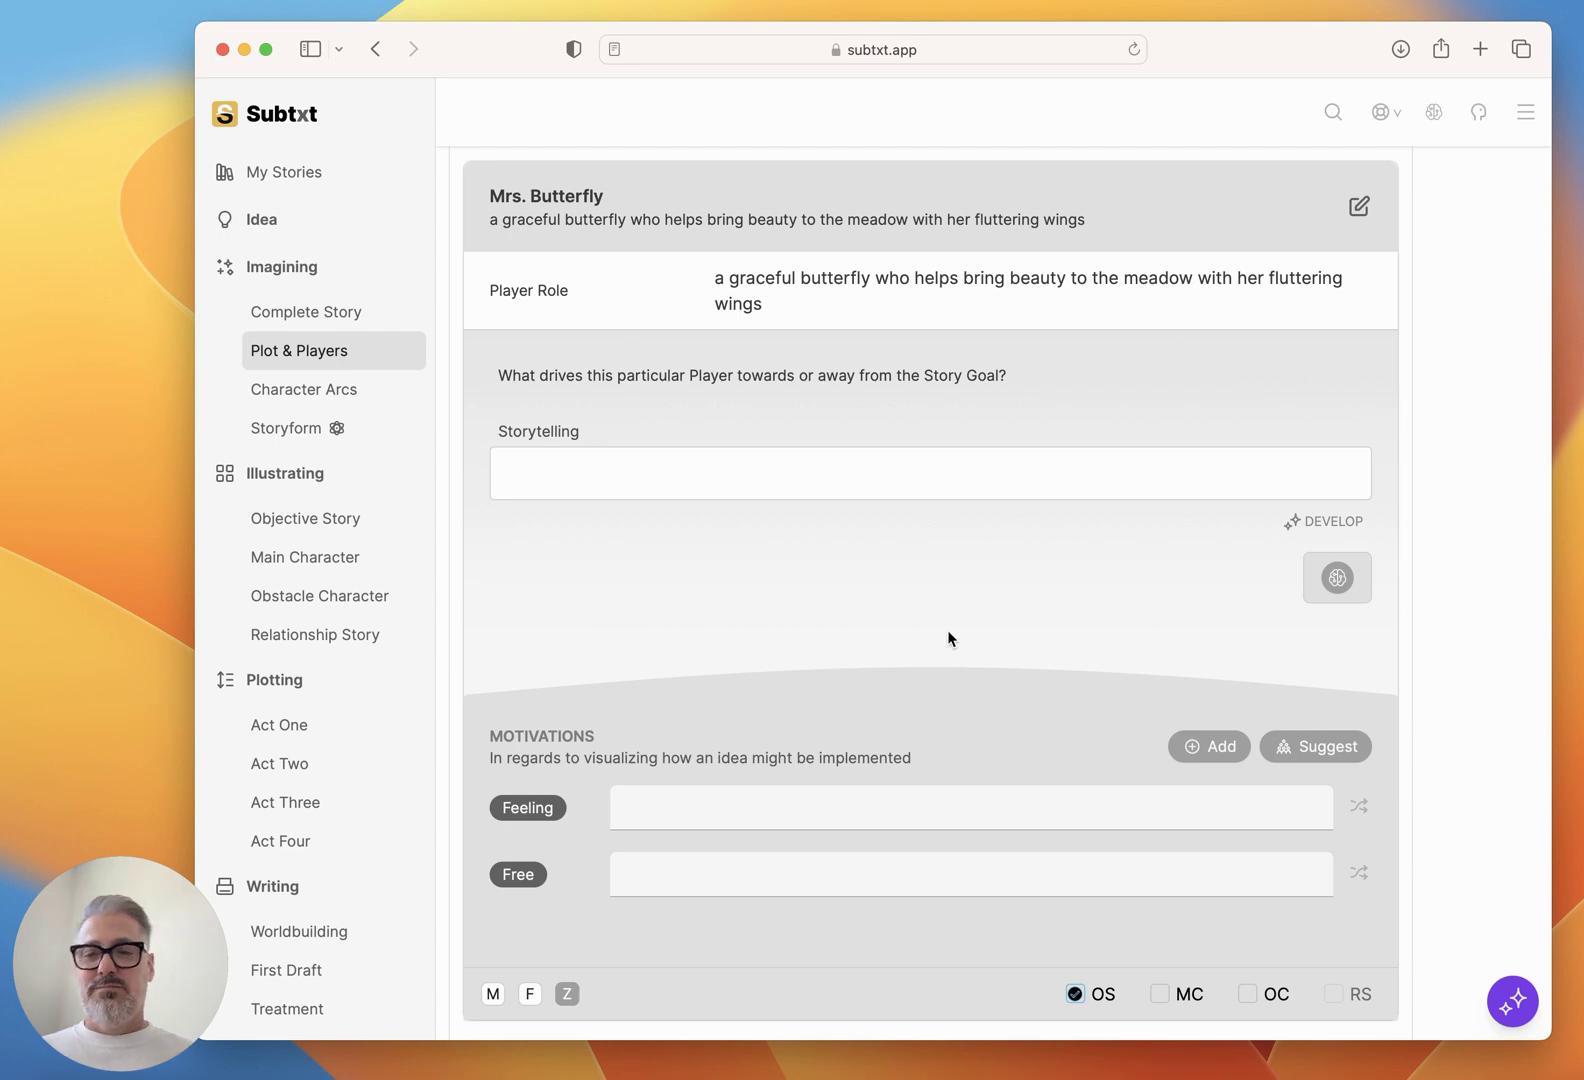
Compare the Motivations of Mrs. Squirrel, Freddy Fox, Billy Bluebird and Mrs. Butterfly against their Player Roles.
{"action": "scroll", "coordinate": [949, 638], "scroll_direction": "up", "scroll_amount": 20}
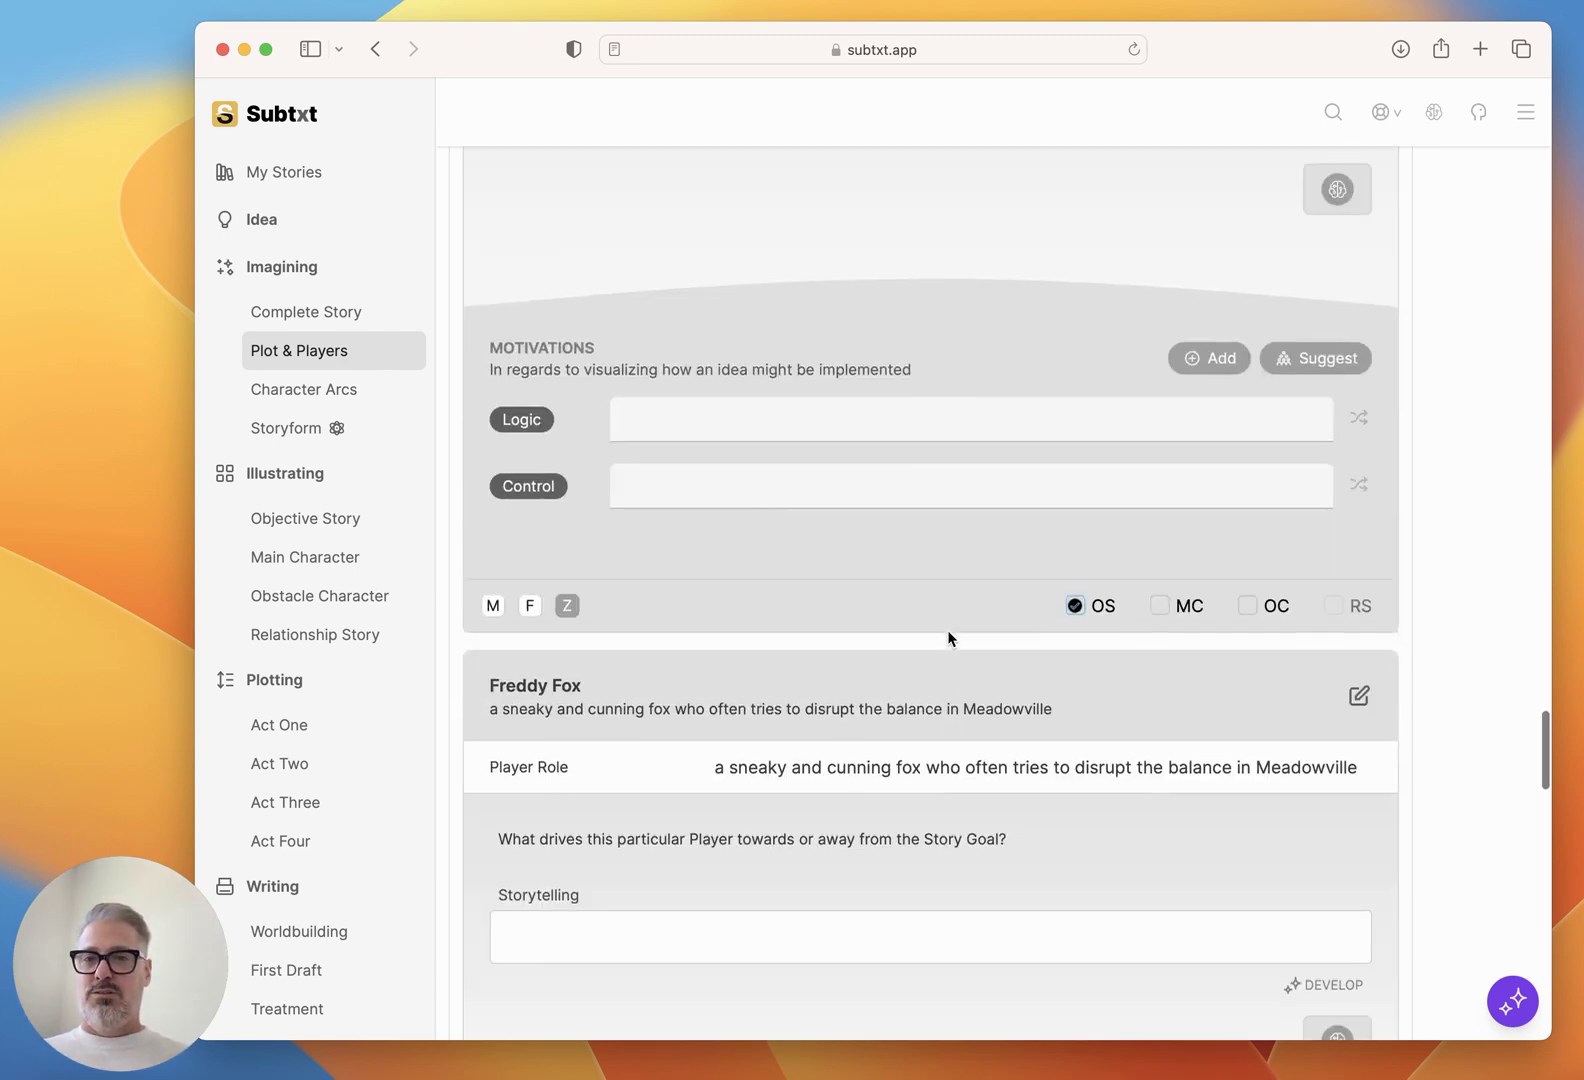
{"action": "scroll", "coordinate": [861, 467], "scroll_direction": "up", "scroll_amount": 4}
{"action": "scroll", "coordinate": [861, 467], "scroll_direction": "down", "scroll_amount": 1}
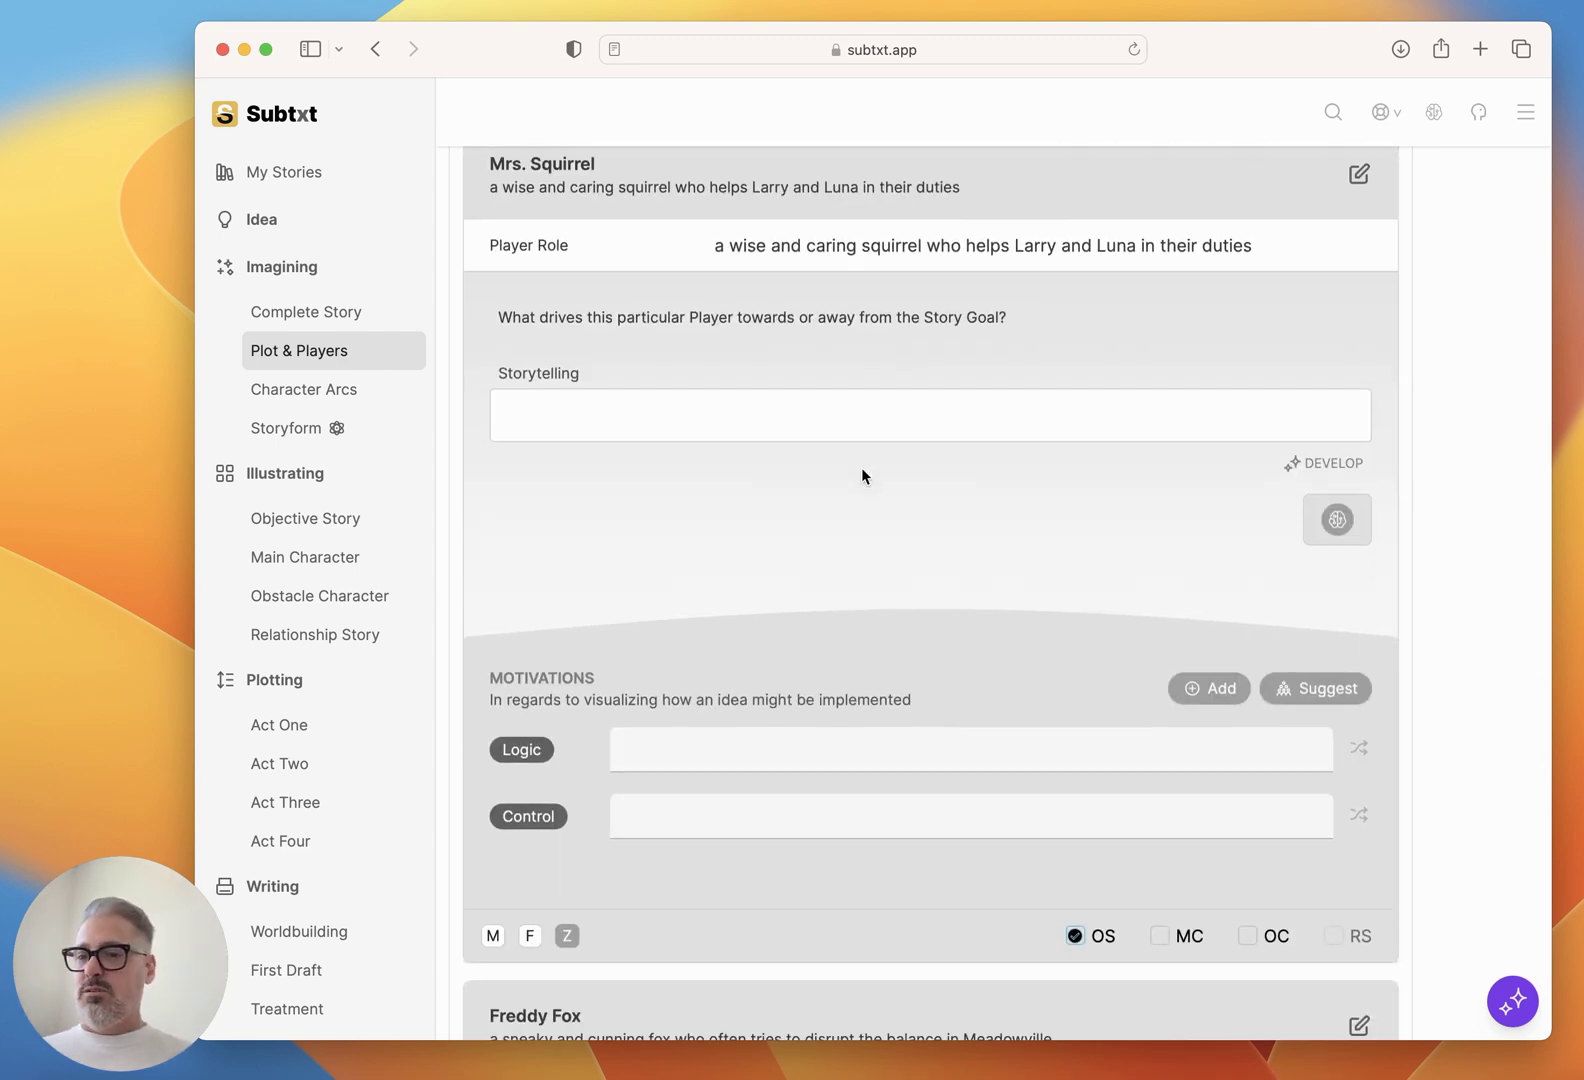
{"action": "scroll", "coordinate": [862, 469], "scroll_direction": "down", "scroll_amount": 15}
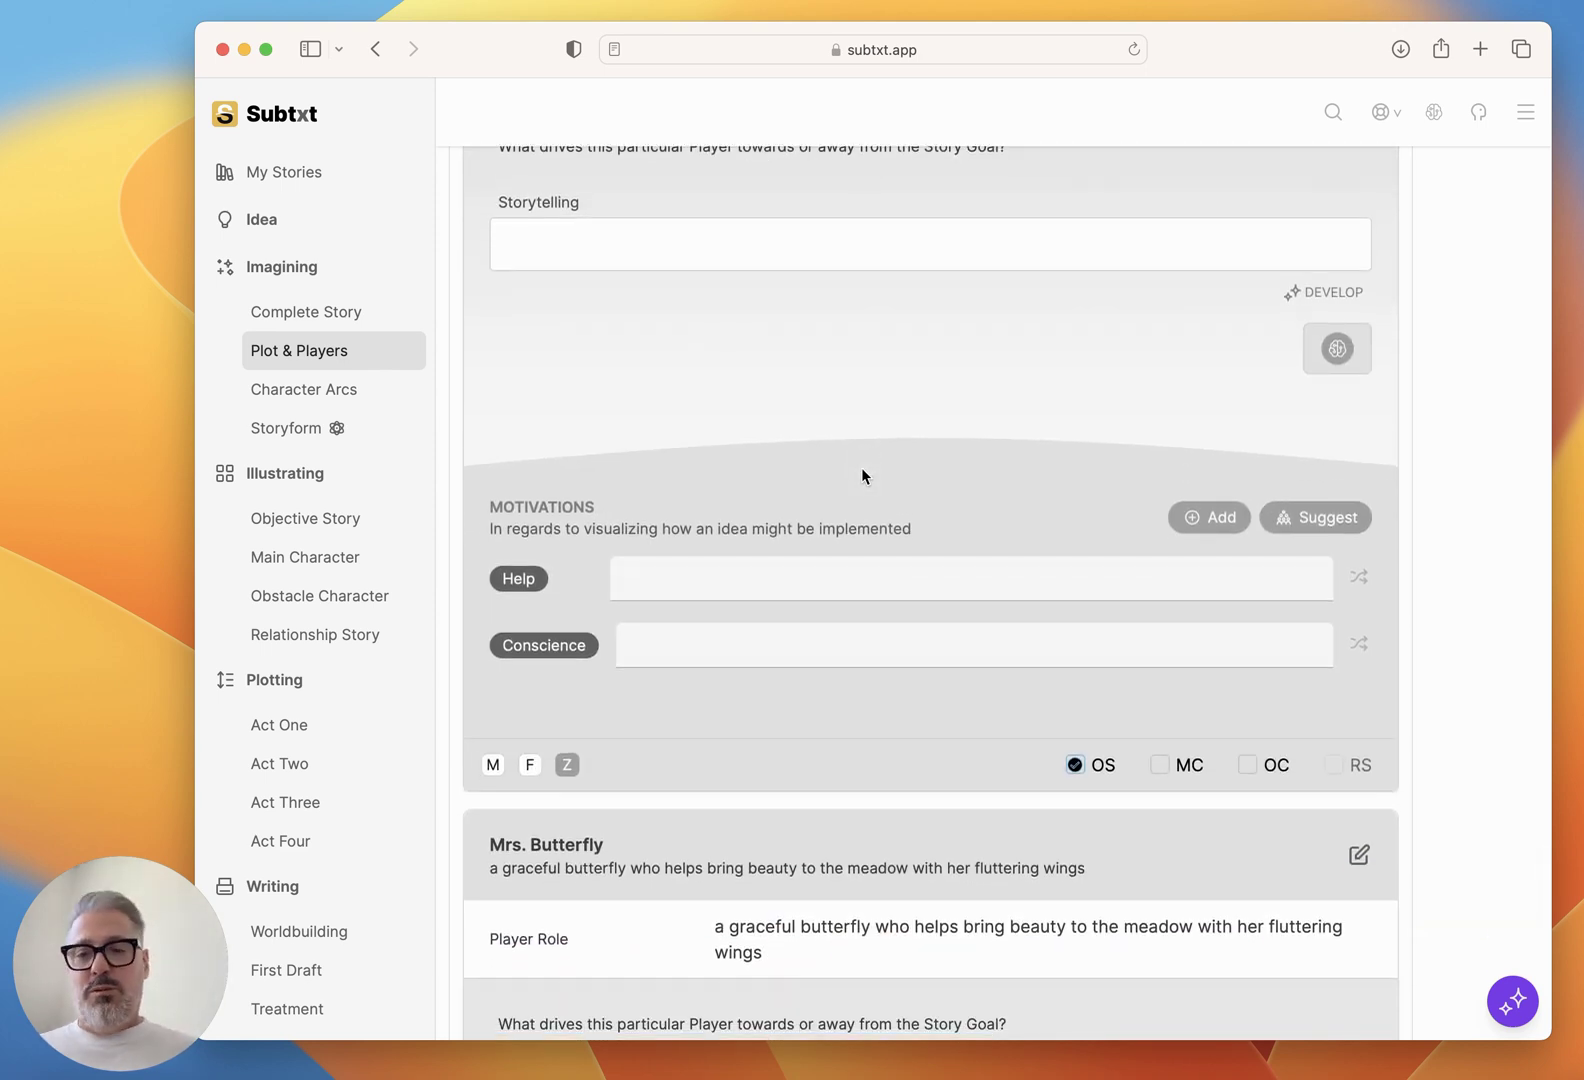
{"action": "scroll", "coordinate": [861, 467], "scroll_direction": "down", "scroll_amount": 1}
{"action": "scroll", "coordinate": [862, 469], "scroll_direction": "up", "scroll_amount": 4}
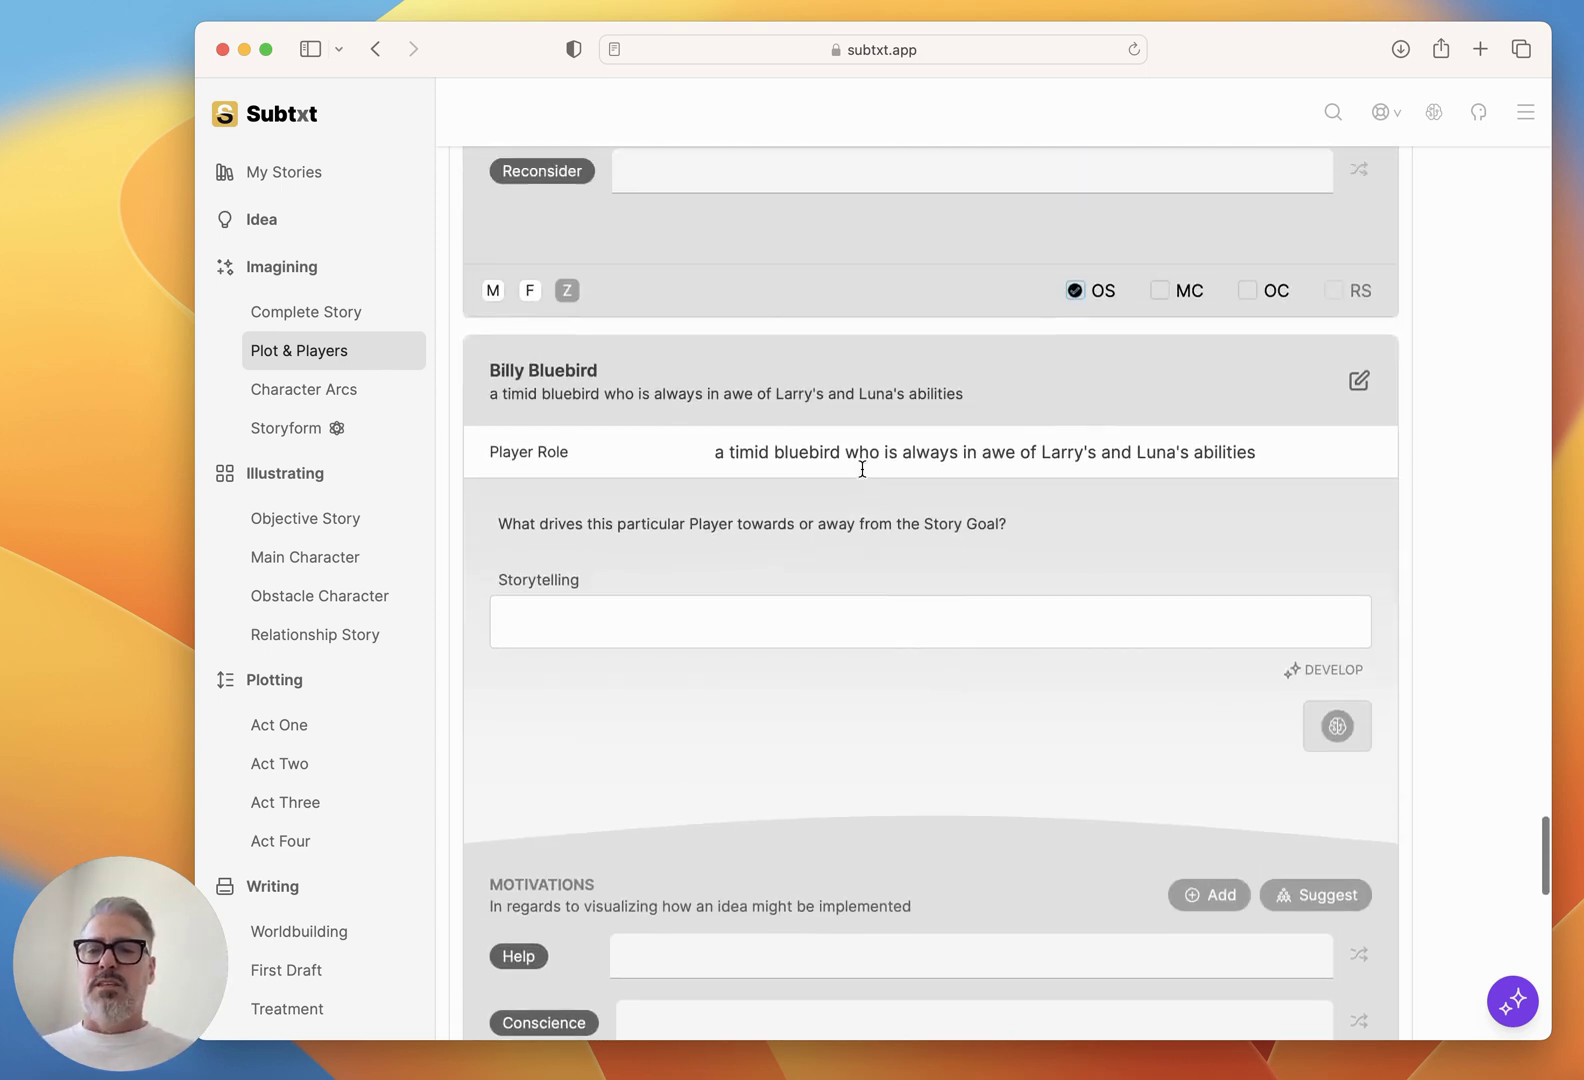
{"action": "scroll", "coordinate": [862, 469], "scroll_direction": "down", "scroll_amount": 2}
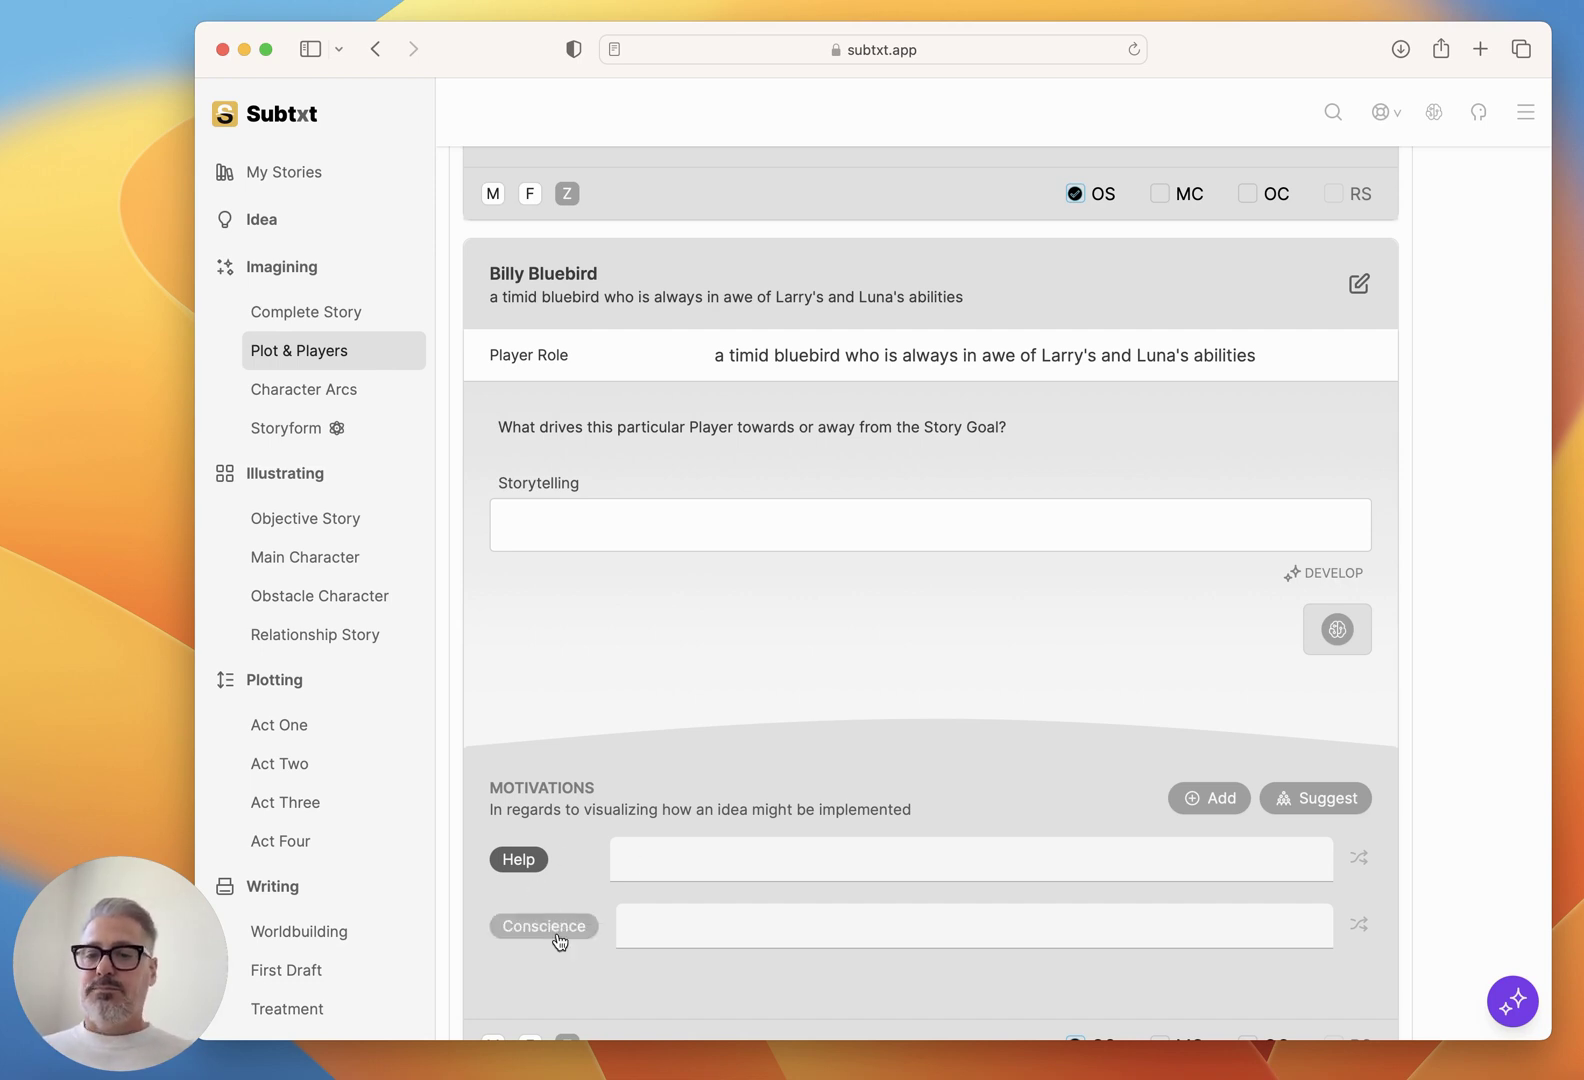
{"action": "scroll", "coordinate": [802, 655], "scroll_direction": "up", "scroll_amount": 10}
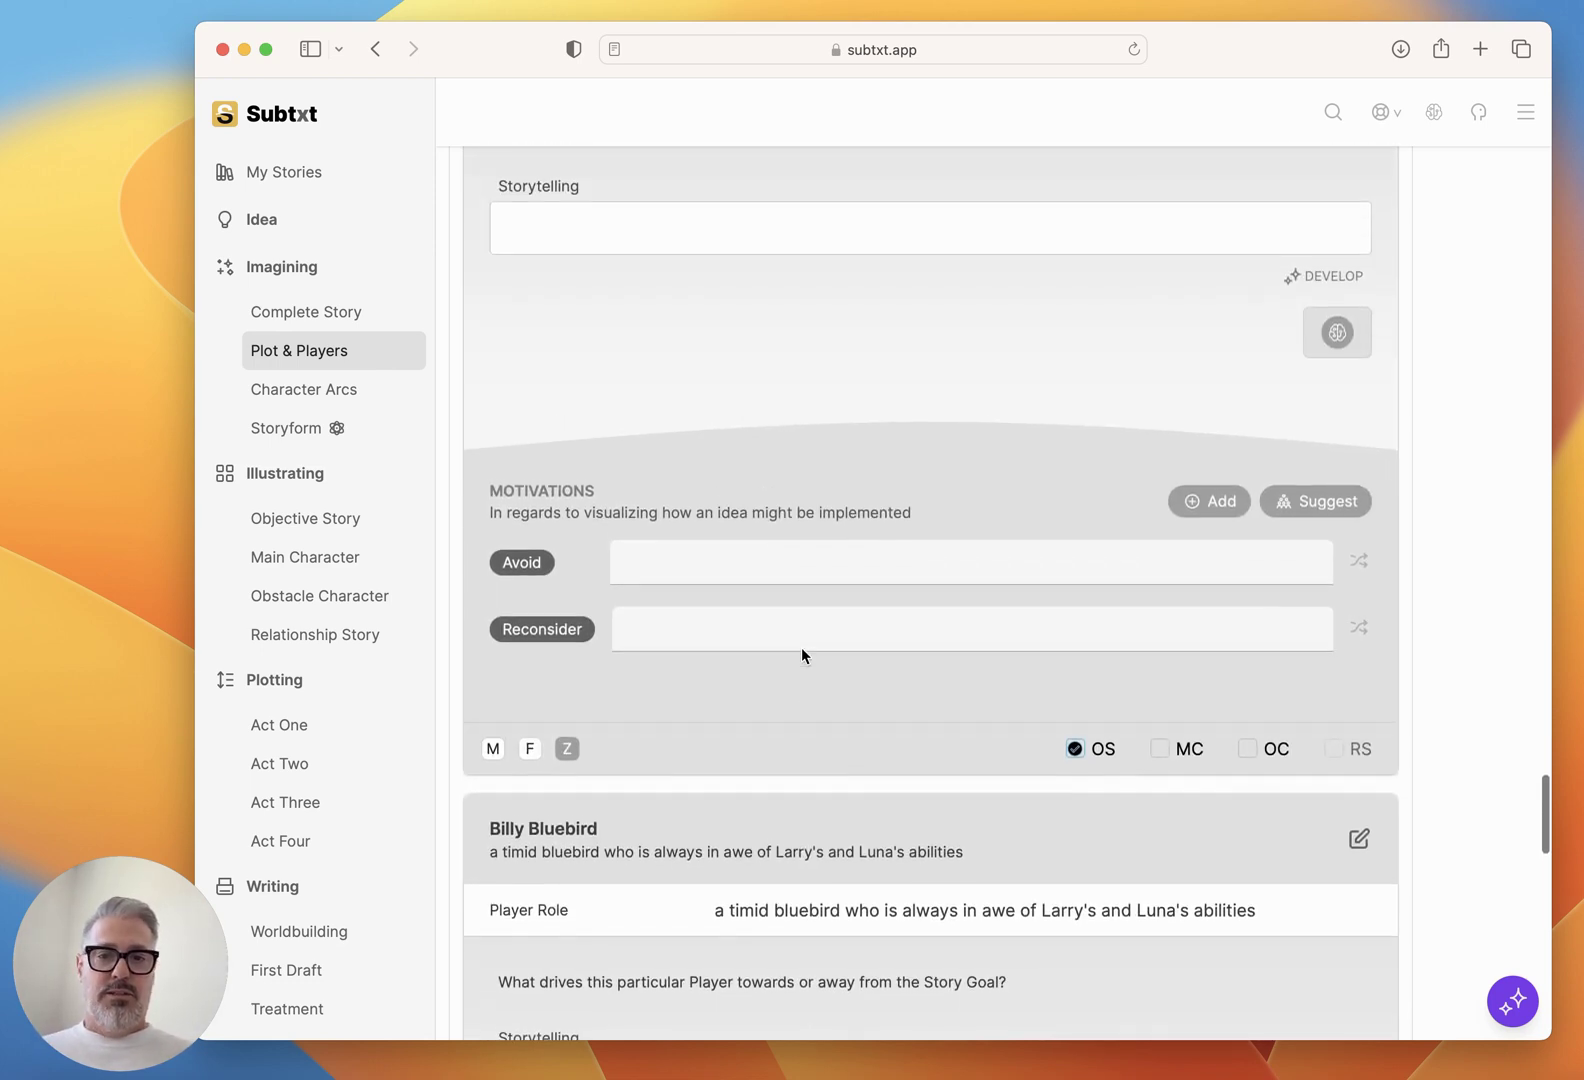
{"action": "scroll", "coordinate": [801, 656], "scroll_direction": "up", "scroll_amount": 1}
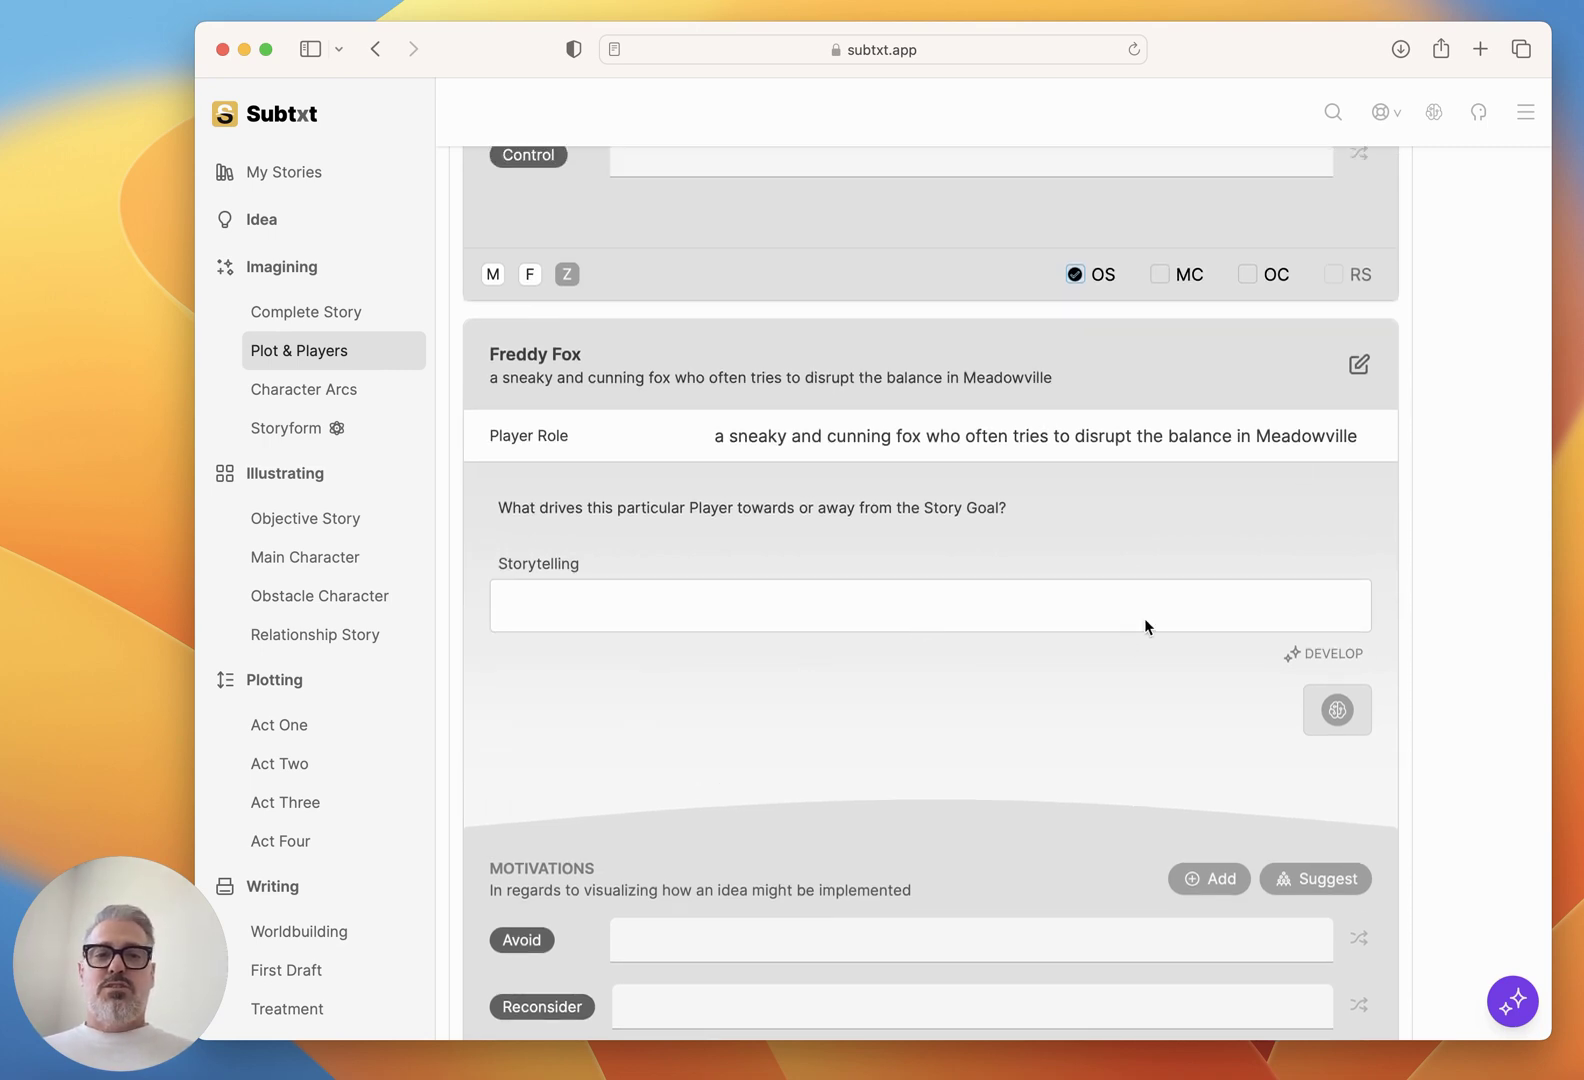
Collapse the details of the players Freddy Fox, Billy Bluebird and Mrs. Butterfly.
{"action": "left_click", "coordinate": [1359, 366]}
{"action": "left_click", "coordinate": [1359, 475]}
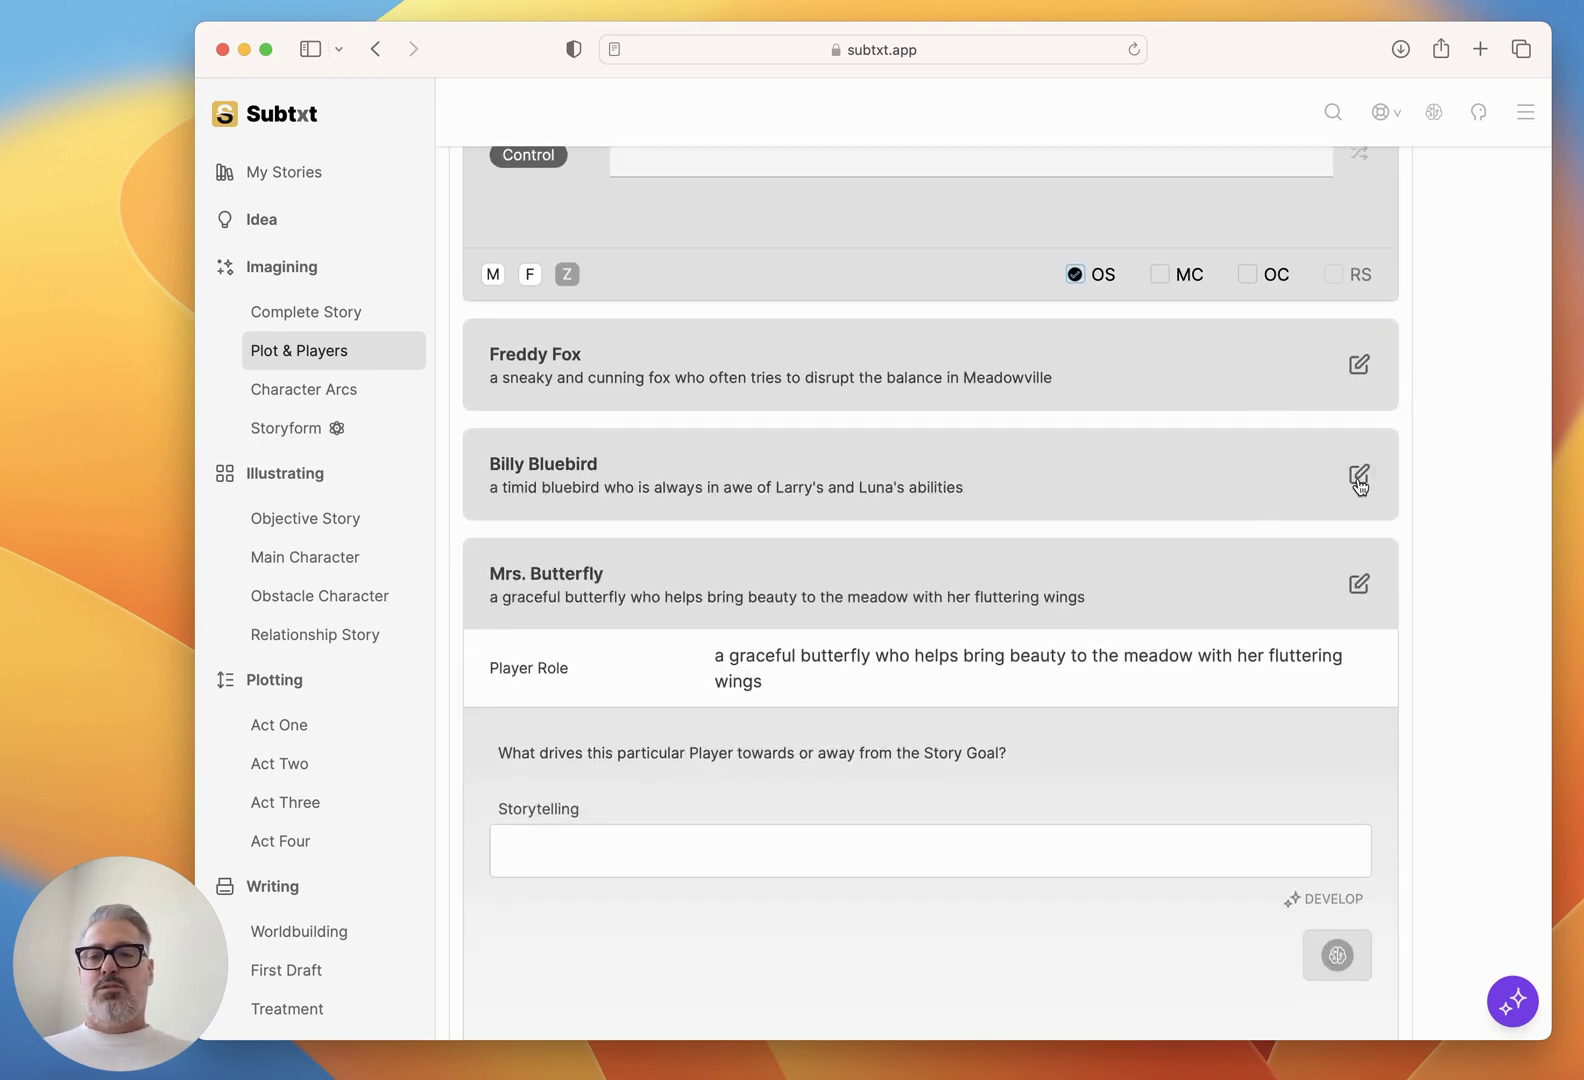
{"action": "left_click", "coordinate": [1358, 587]}
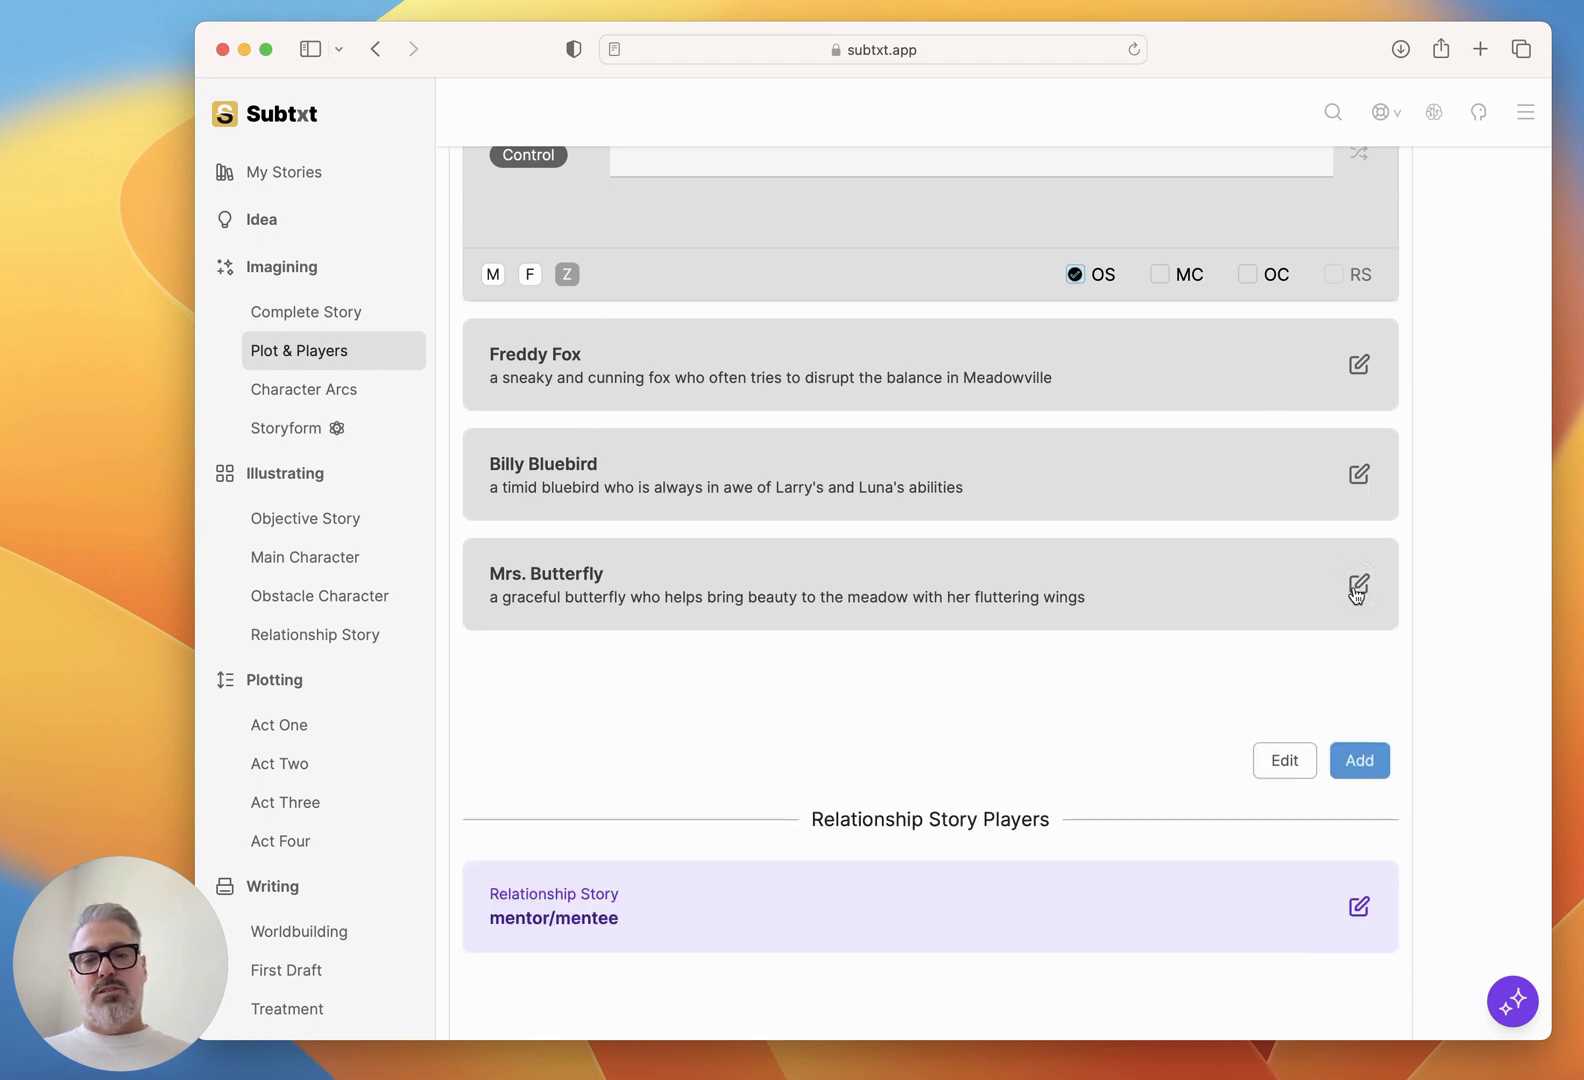
Collapse the details of the players Mrs. Squirrel and Mr. Rabbit.
{"action": "scroll", "coordinate": [1355, 592], "scroll_direction": "up", "scroll_amount": 3}
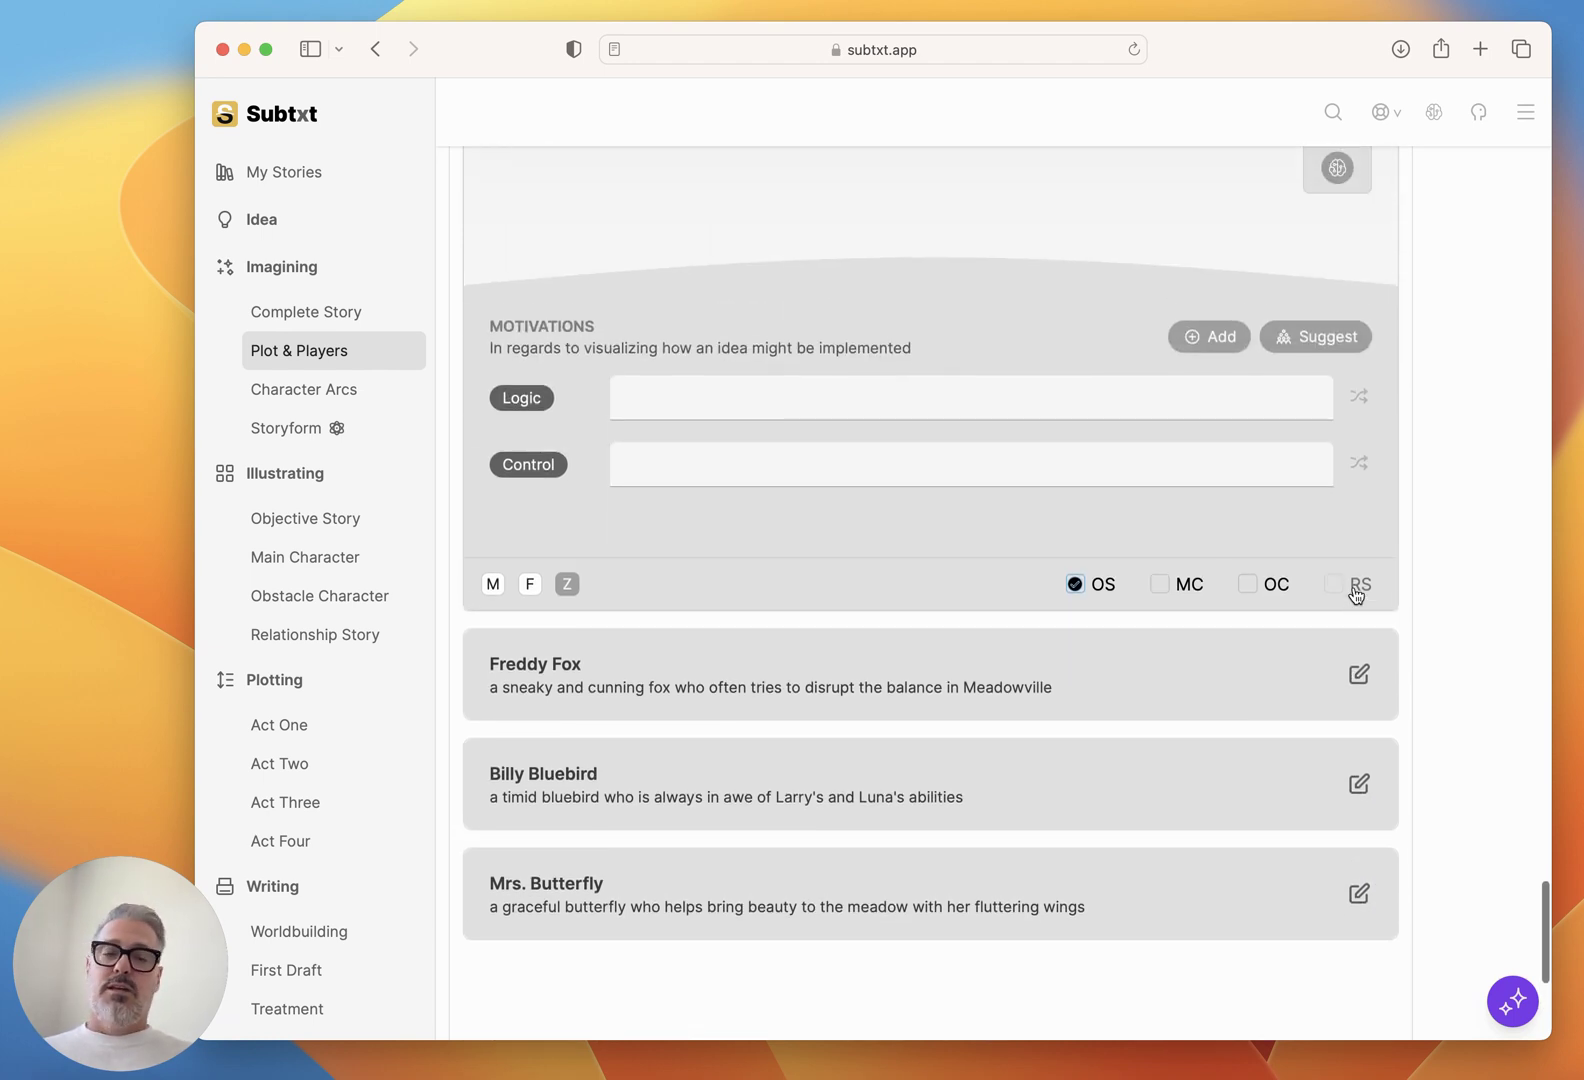
{"action": "scroll", "coordinate": [1354, 592], "scroll_direction": "up", "scroll_amount": 5}
{"action": "scroll", "coordinate": [1353, 593], "scroll_direction": "up", "scroll_amount": 1}
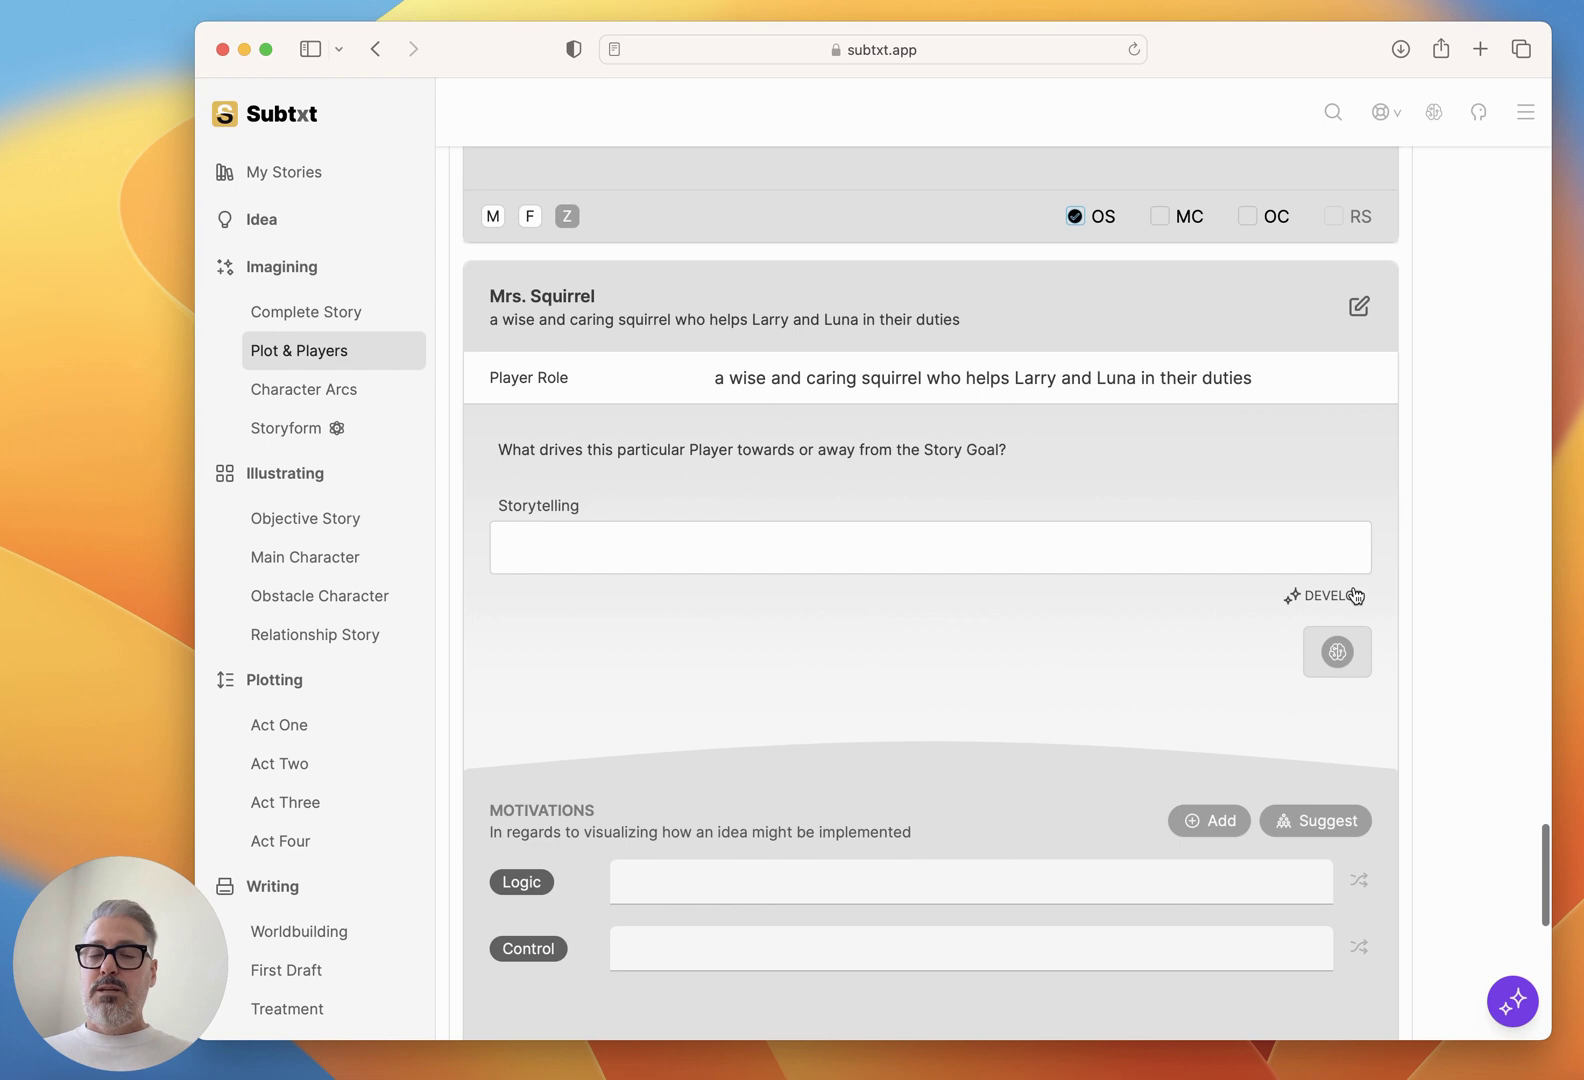
{"action": "left_click", "coordinate": [1358, 308]}
{"action": "scroll", "coordinate": [1212, 590], "scroll_direction": "up", "scroll_amount": 8}
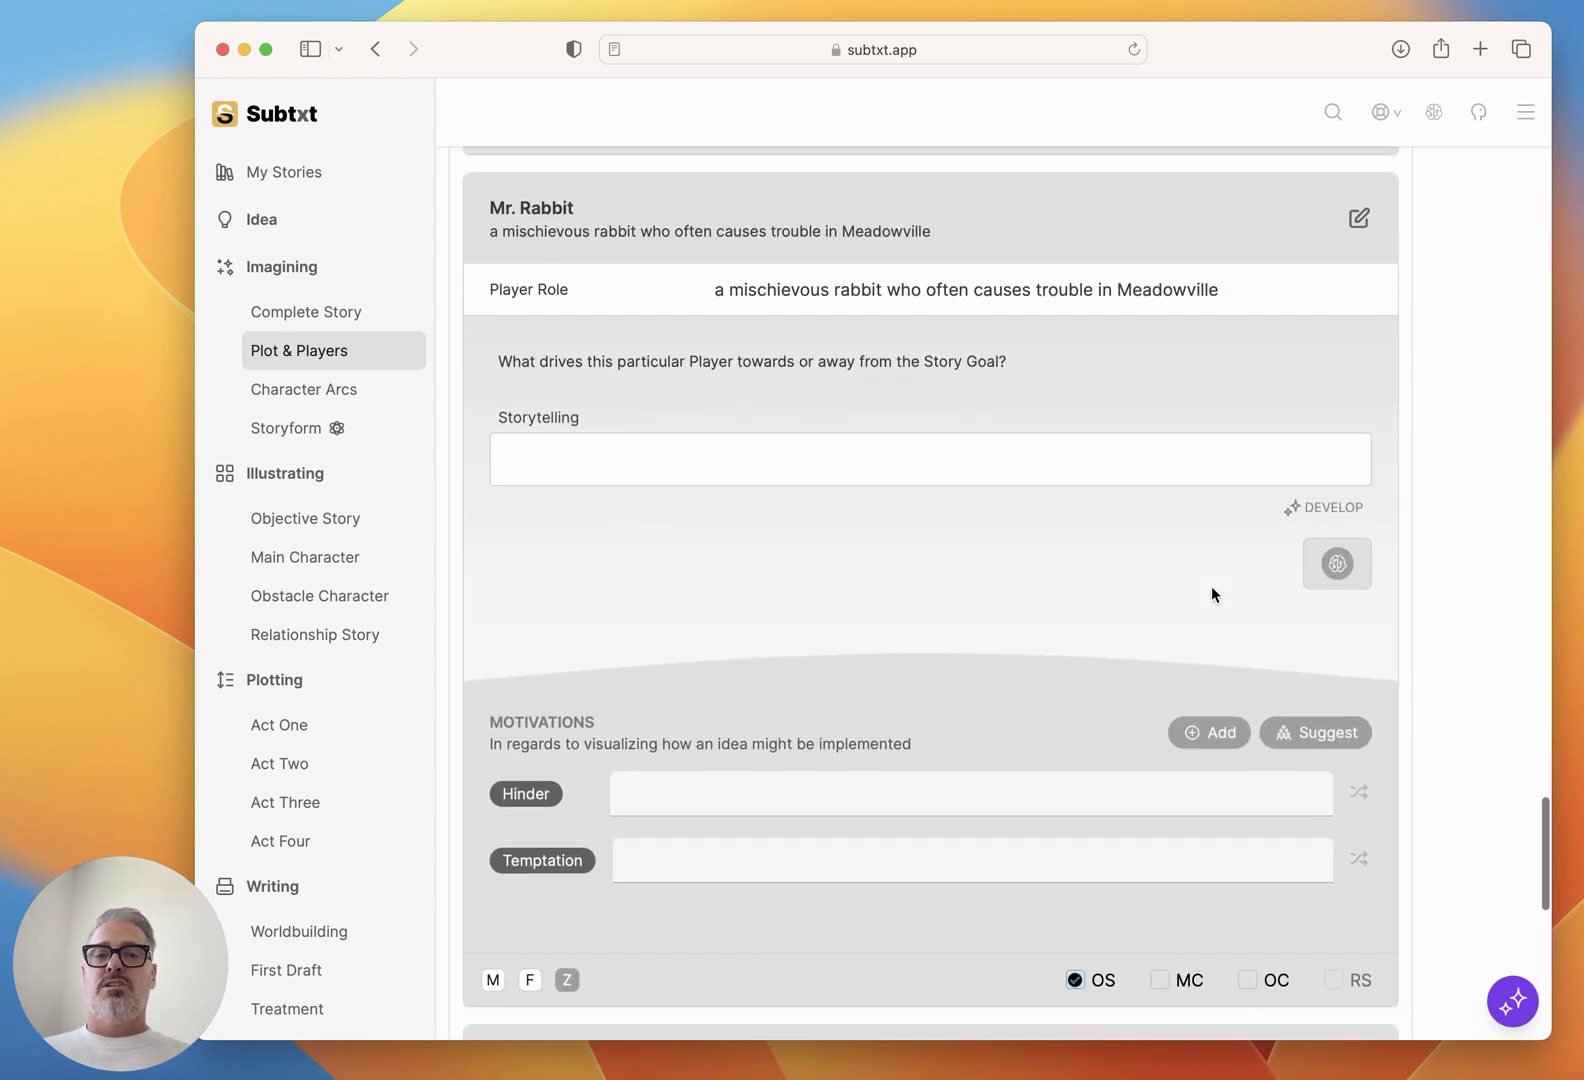
{"action": "left_click", "coordinate": [1358, 218]}
Collapse the details of Mayor Meadow and the Obstacle Character Luna.
{"action": "scroll", "coordinate": [1327, 452], "scroll_direction": "up", "scroll_amount": 10}
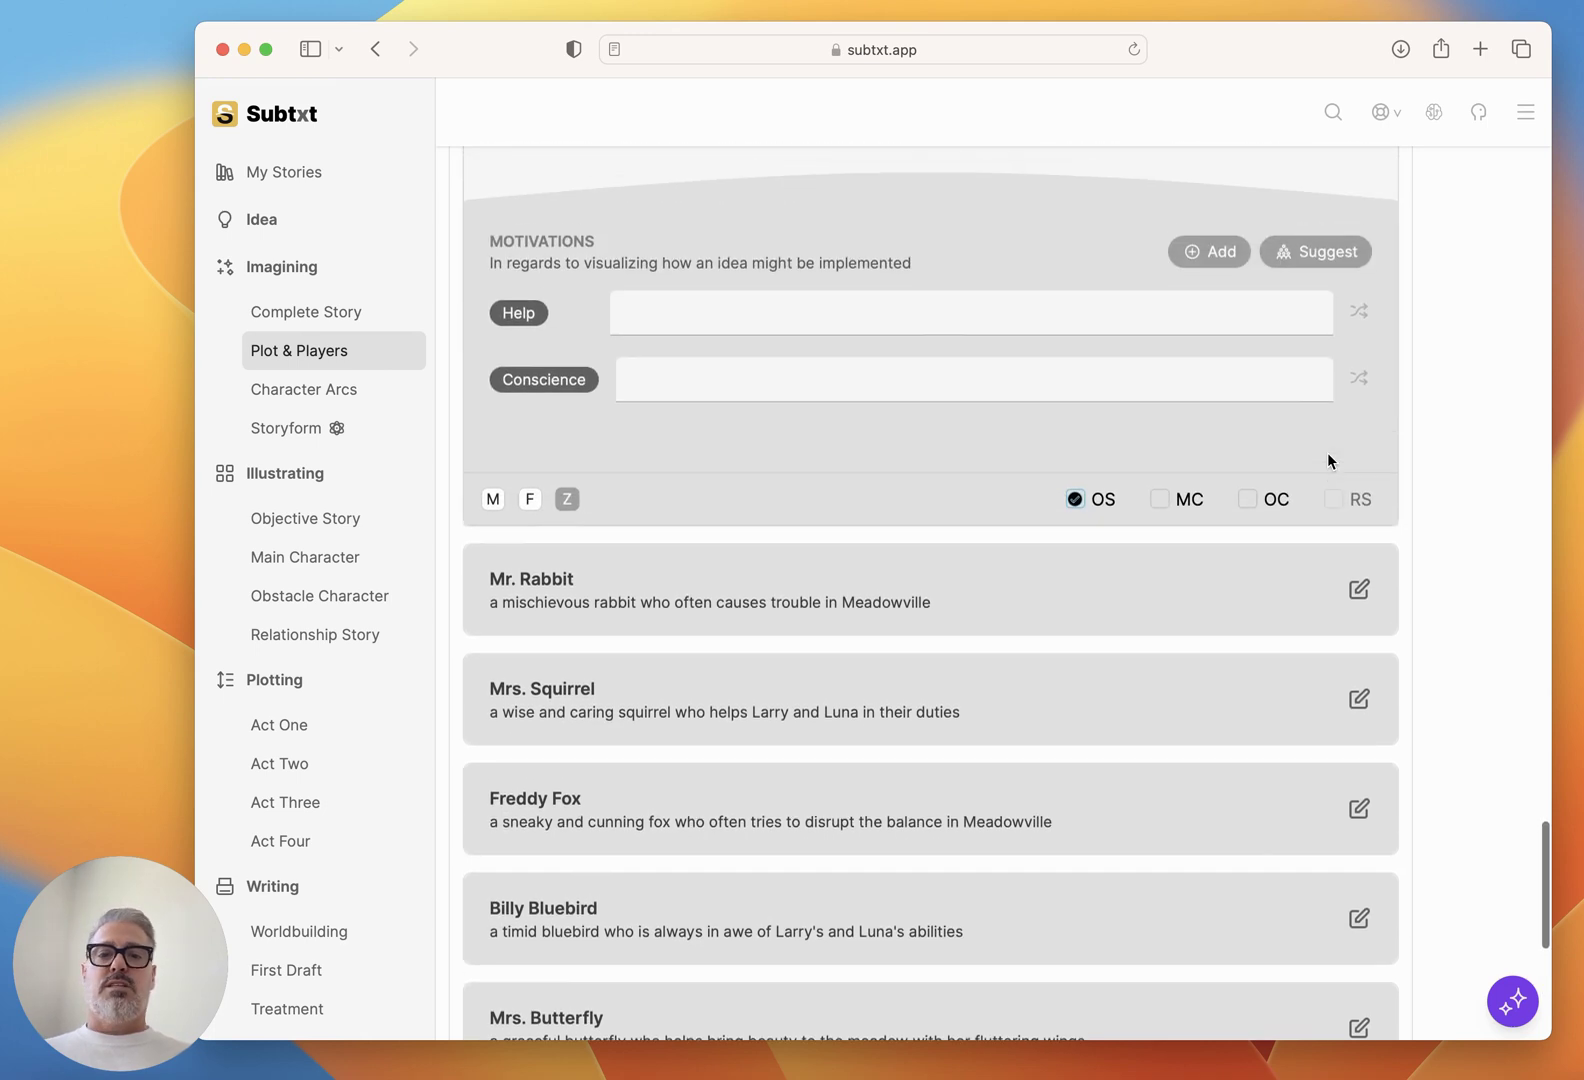
{"action": "scroll", "coordinate": [1327, 452], "scroll_direction": "up", "scroll_amount": 4}
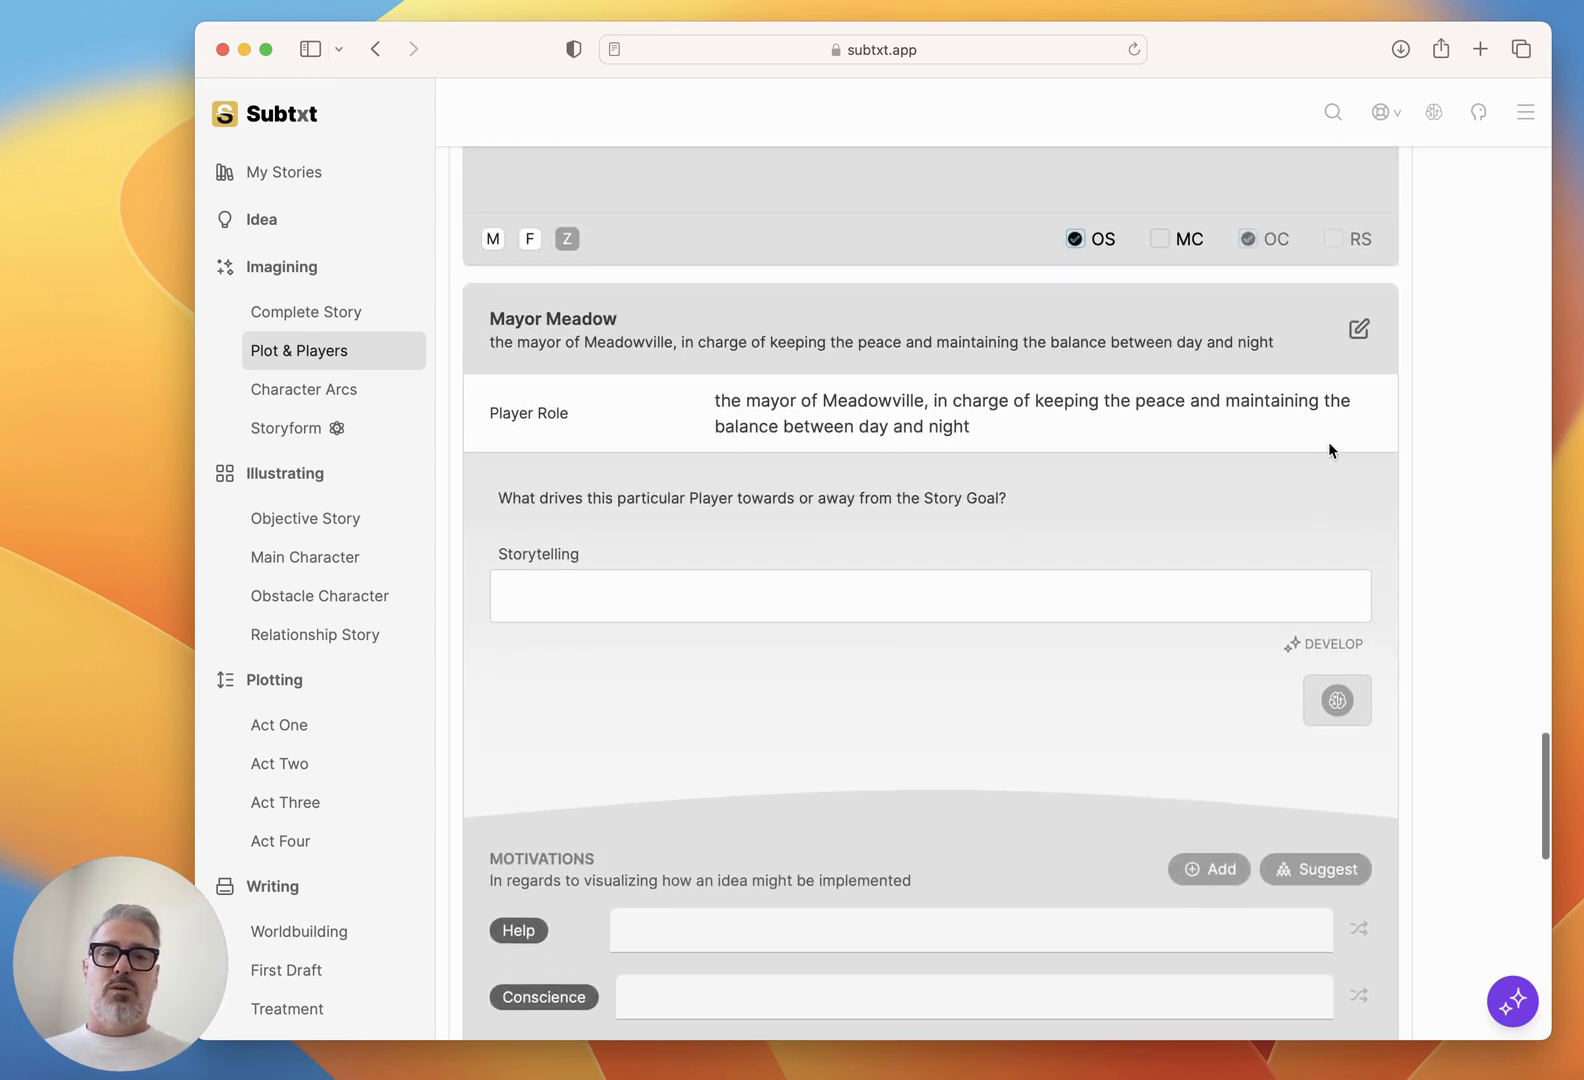
{"action": "left_click", "coordinate": [1358, 330]}
{"action": "scroll", "coordinate": [1358, 345], "scroll_direction": "up", "scroll_amount": 8}
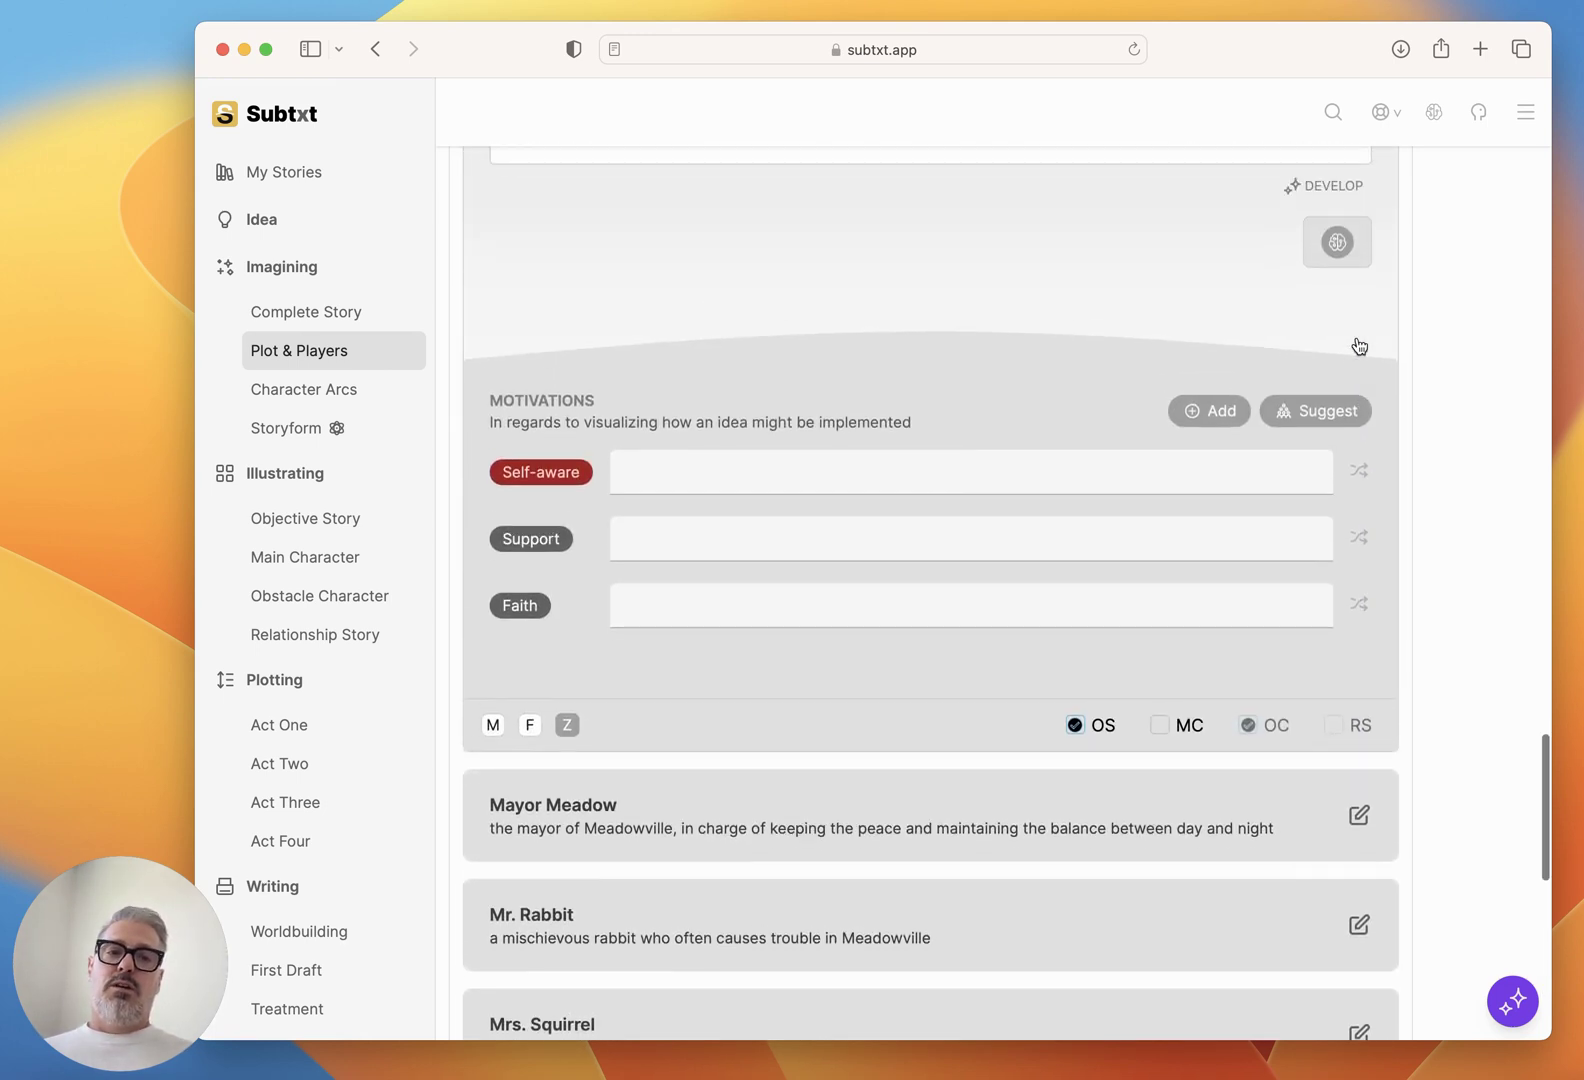
{"action": "scroll", "coordinate": [1356, 337], "scroll_direction": "up", "scroll_amount": 5}
{"action": "left_click", "coordinate": [1358, 268]}
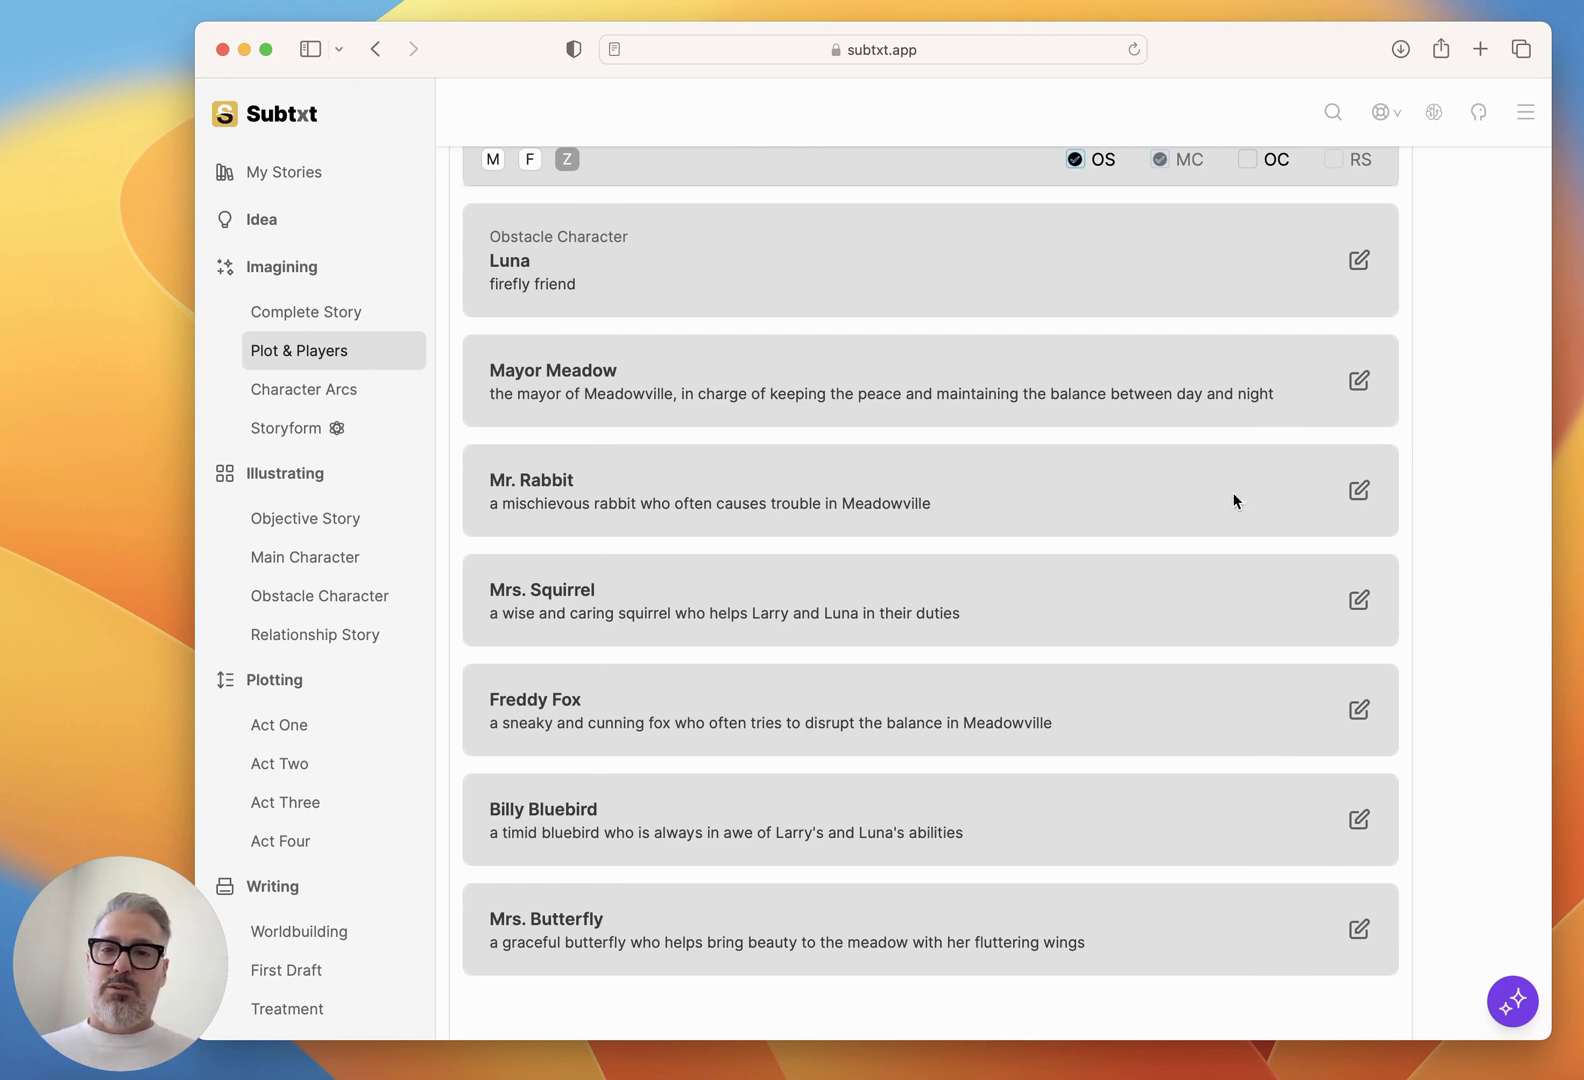
Collapse the Main Character Larry and look over the full list of Objective Story Players.
{"action": "scroll", "coordinate": [1234, 501], "scroll_direction": "up", "scroll_amount": 1}
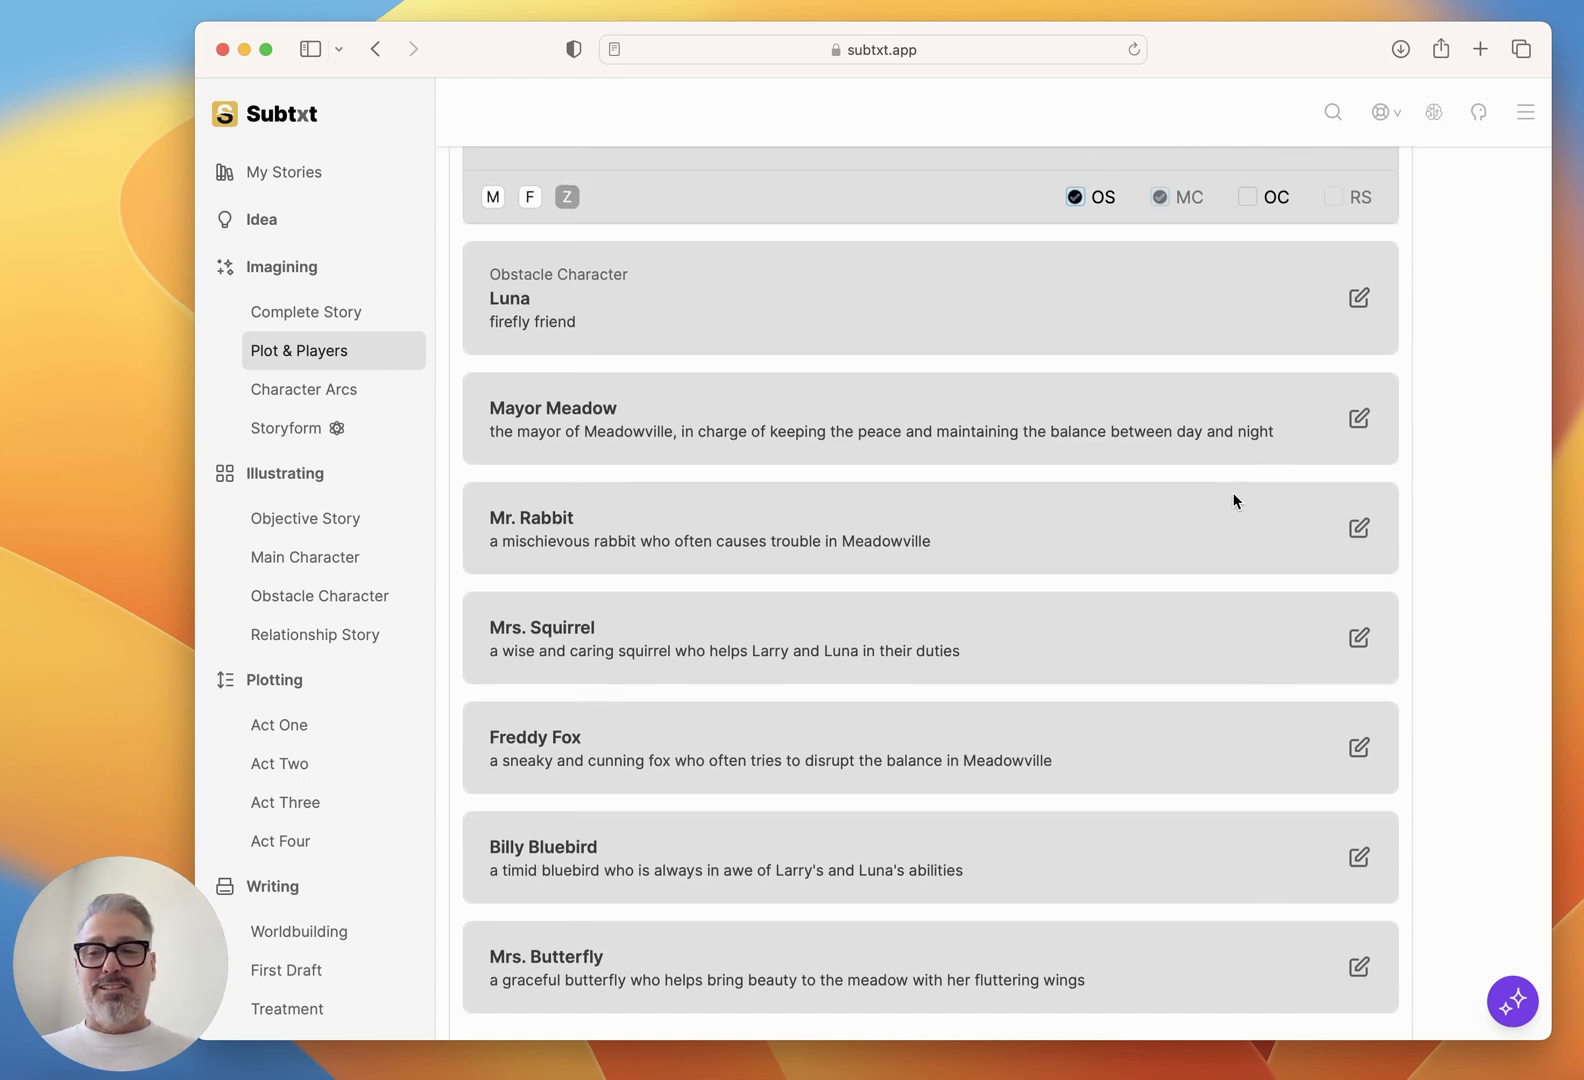
{"action": "scroll", "coordinate": [1234, 501], "scroll_direction": "down", "scroll_amount": 15}
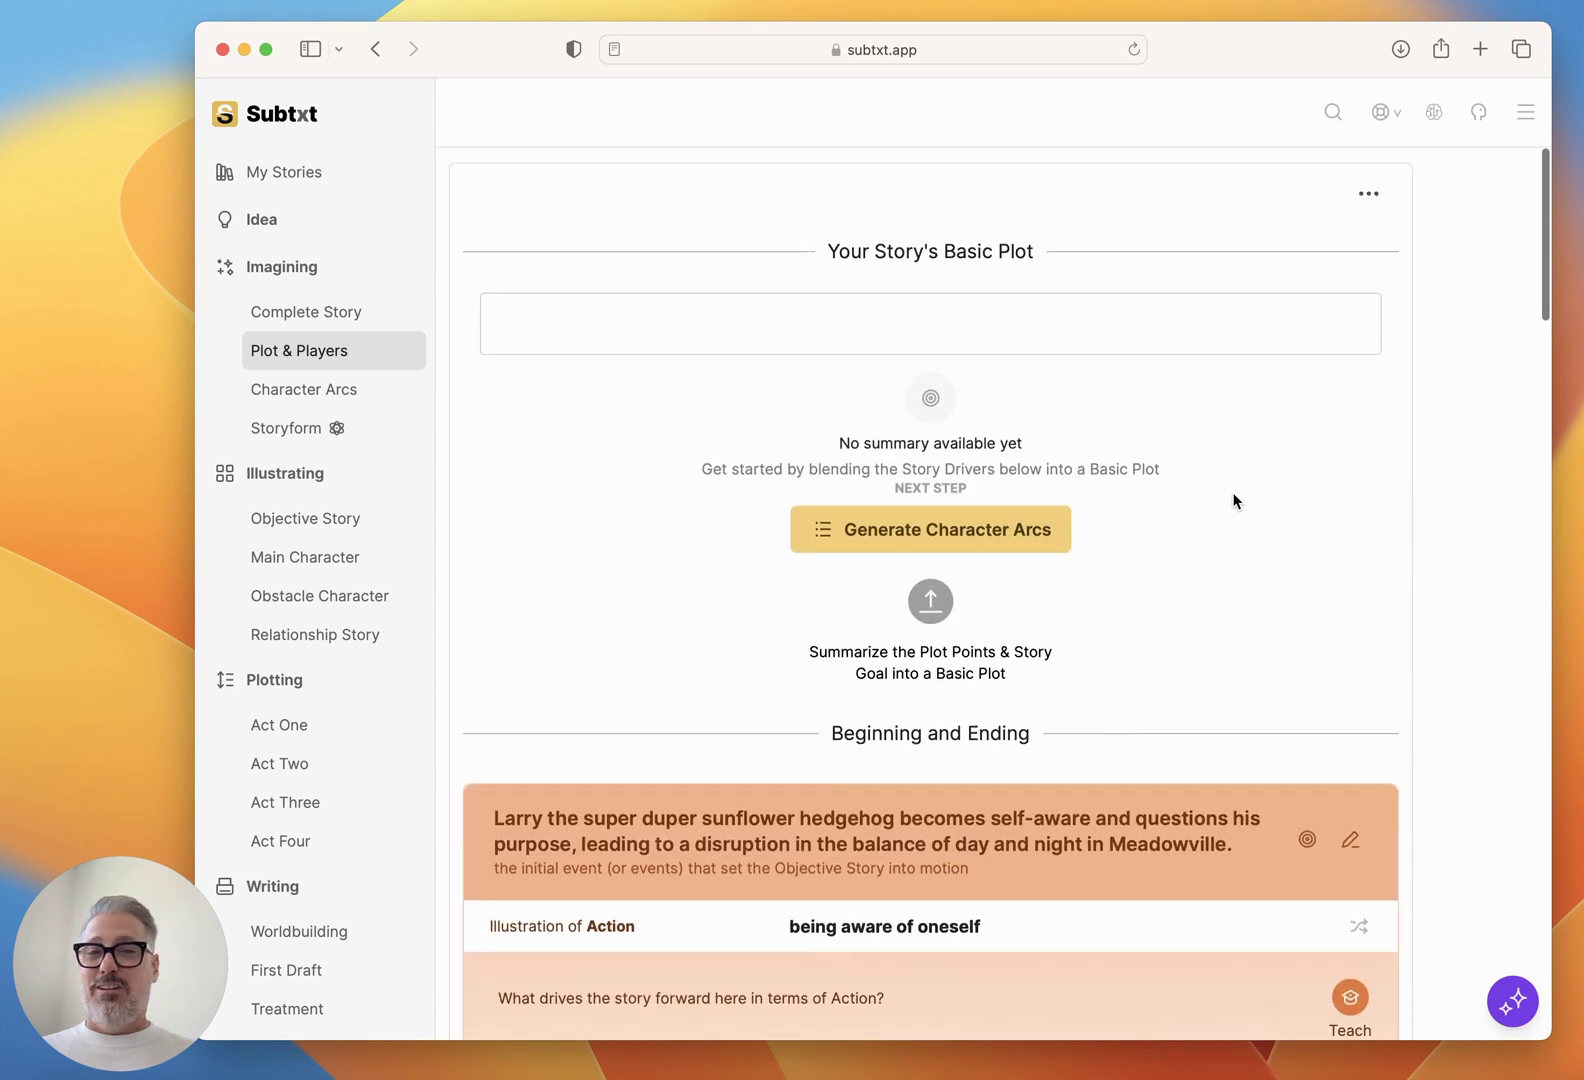
{"action": "scroll", "coordinate": [1234, 501], "scroll_direction": "down", "scroll_amount": 15}
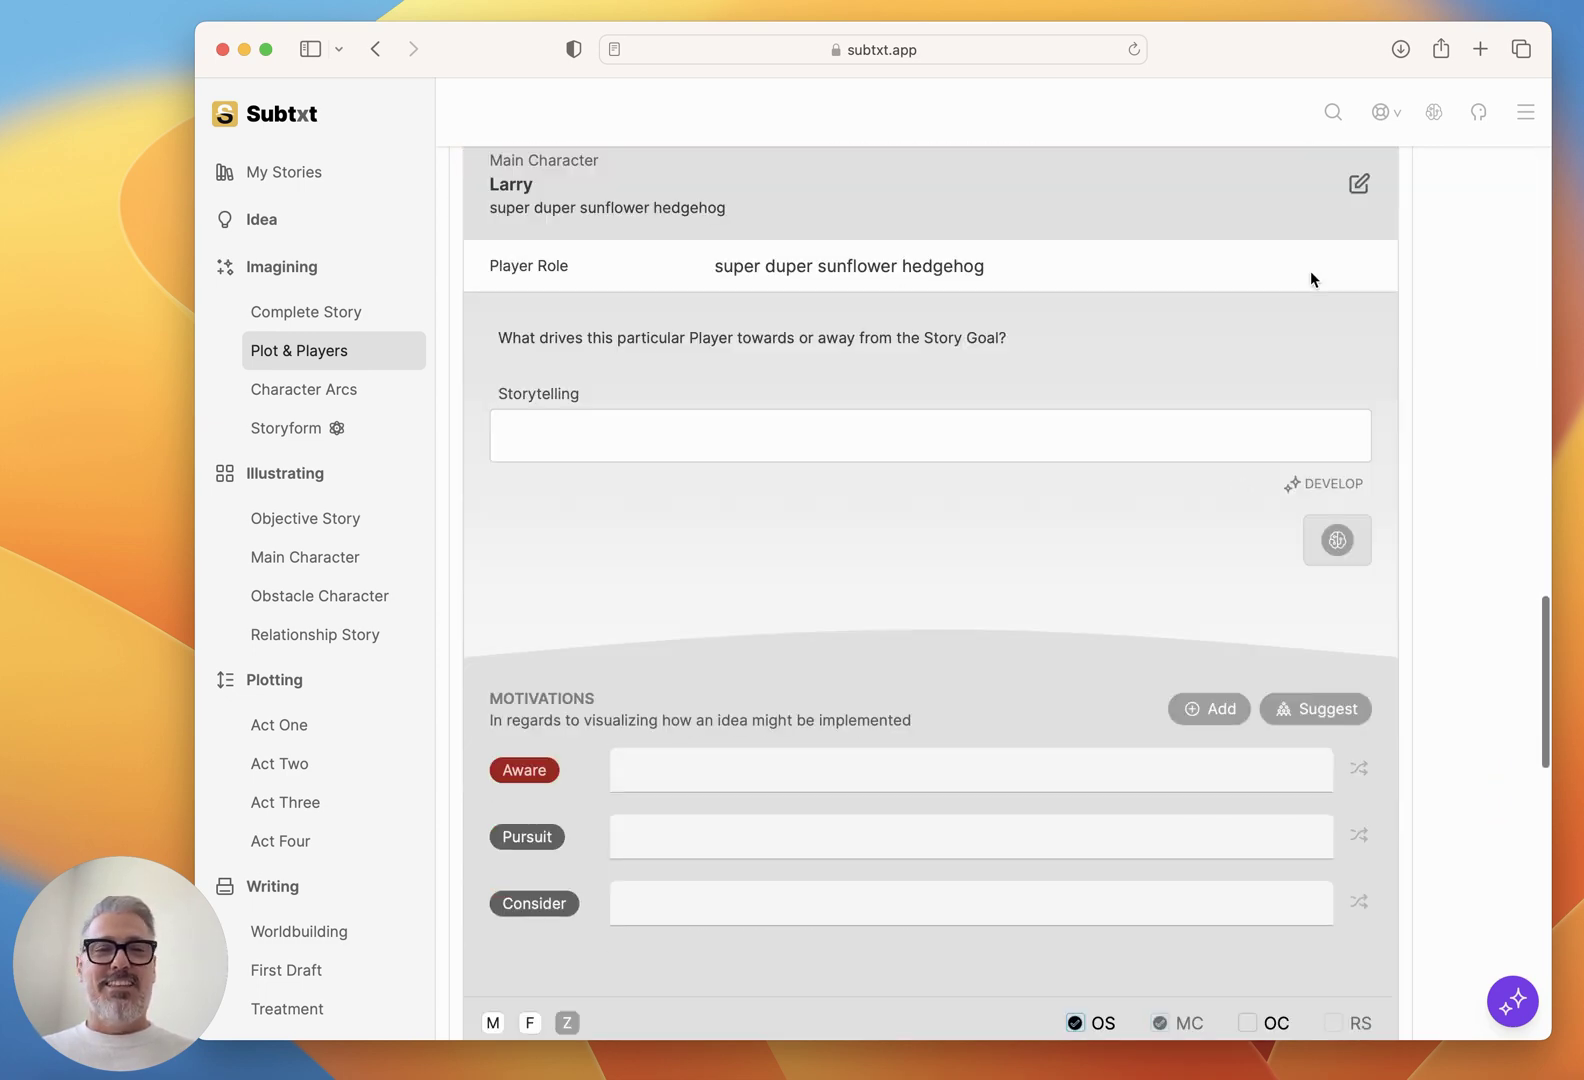
{"action": "left_click", "coordinate": [1359, 183]}
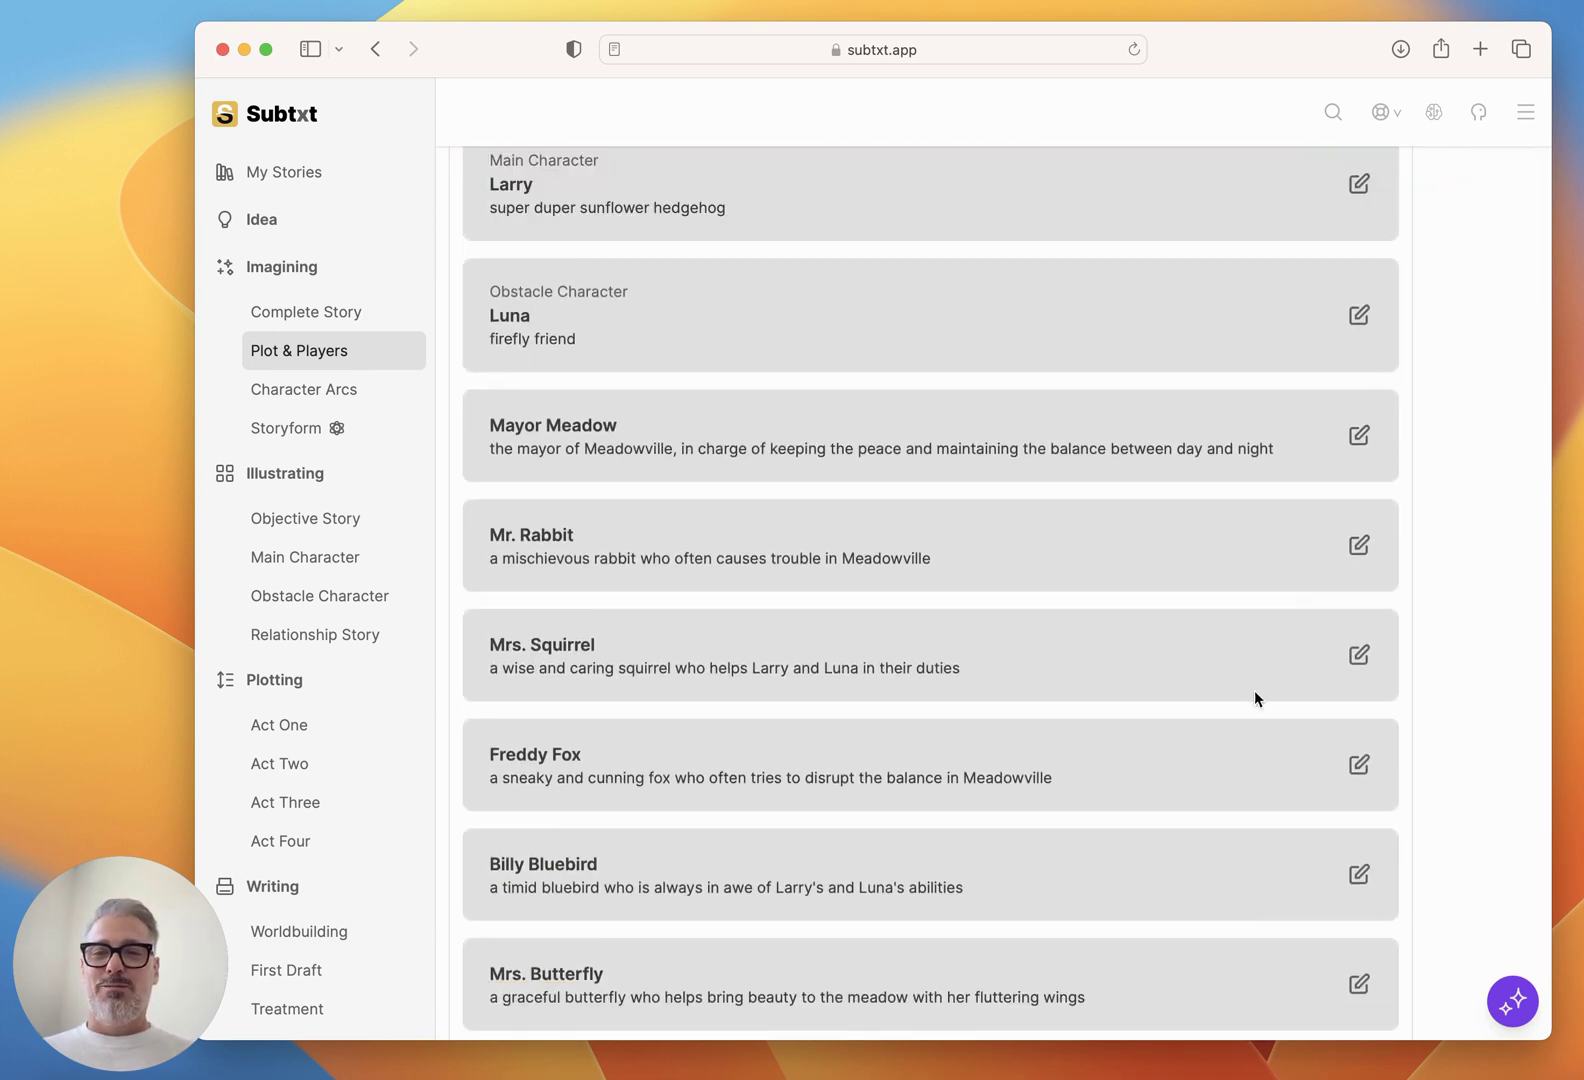
{"action": "scroll", "coordinate": [1178, 514], "scroll_direction": "up", "scroll_amount": 5}
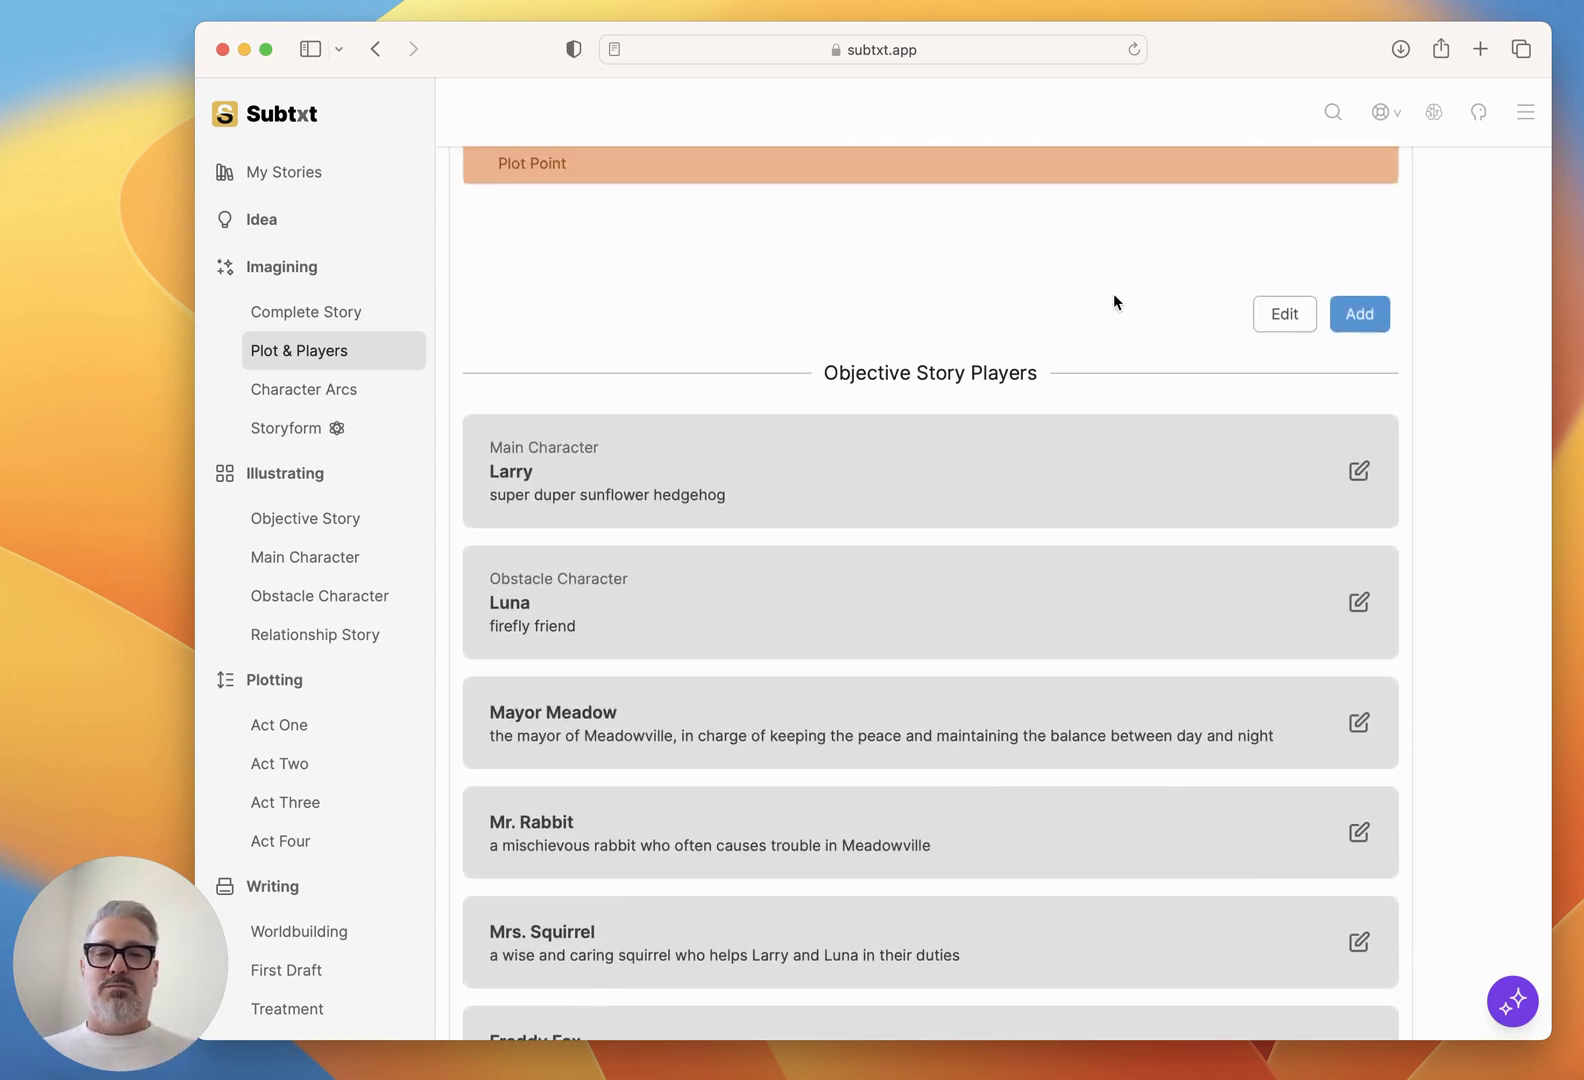
{"action": "scroll", "coordinate": [1114, 295], "scroll_direction": "up", "scroll_amount": 1}
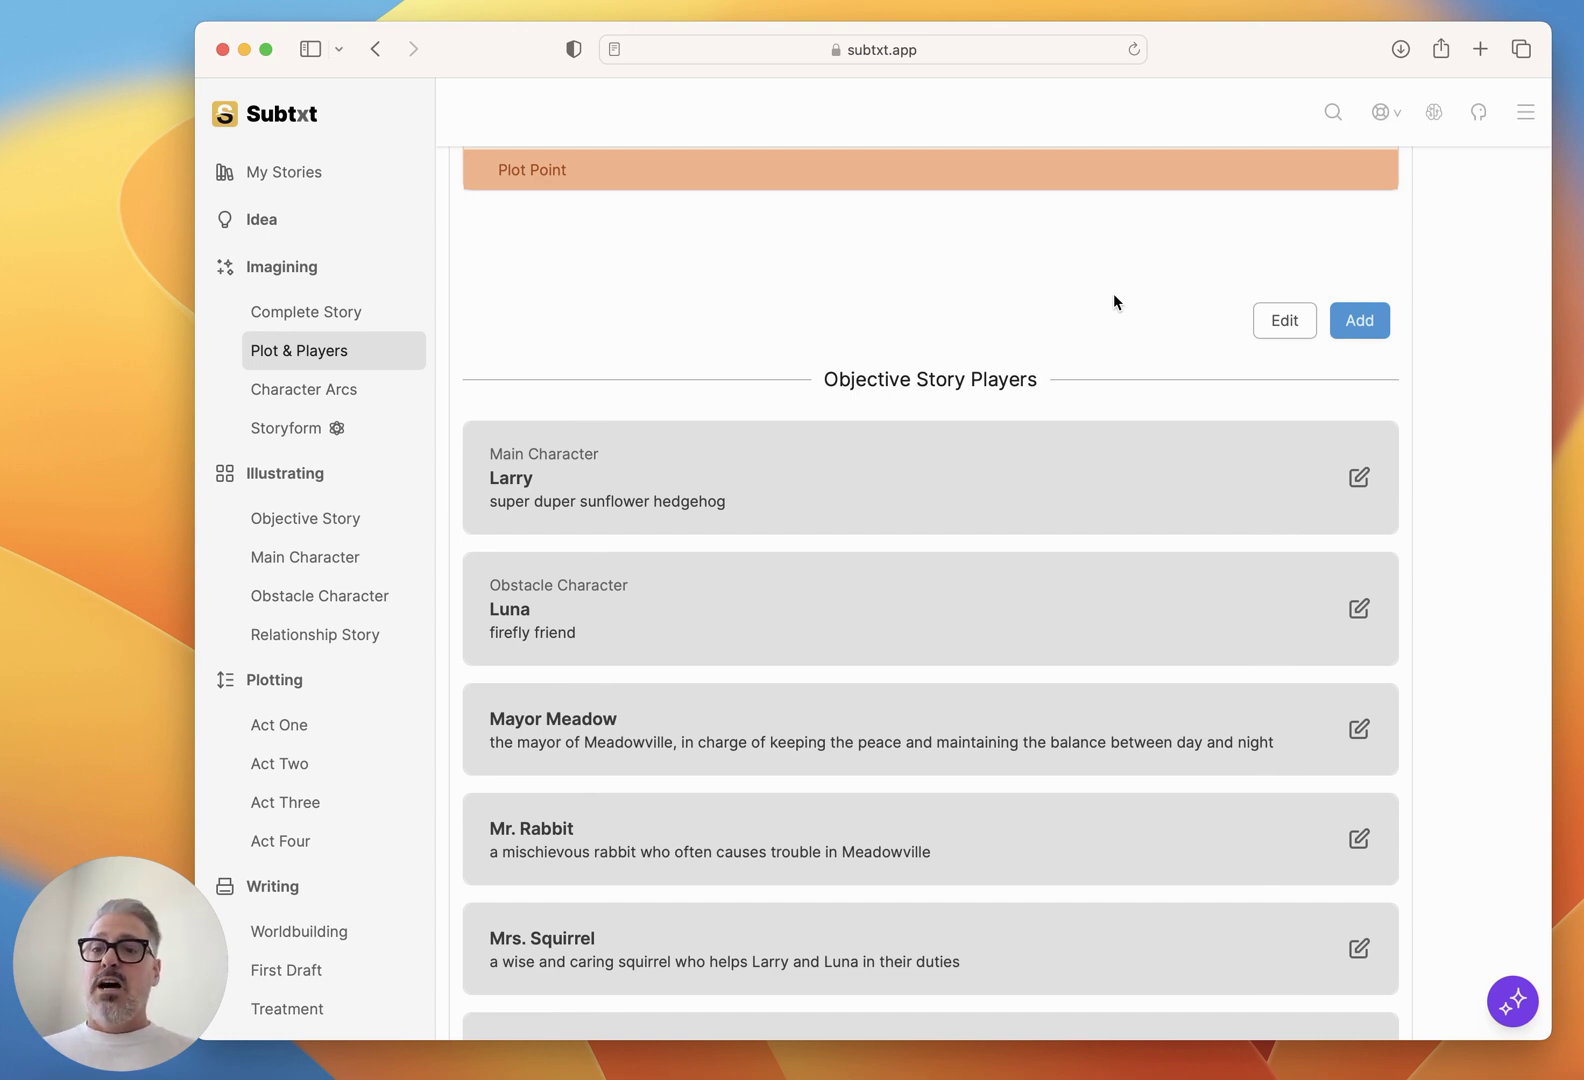
Look through Larry's Main Character Storypoints and Storybeats, the Storyform's premise and the Complete Story summary.
{"action": "left_click", "coordinate": [308, 558]}
{"action": "scroll", "coordinate": [733, 440], "scroll_direction": "up", "scroll_amount": 3}
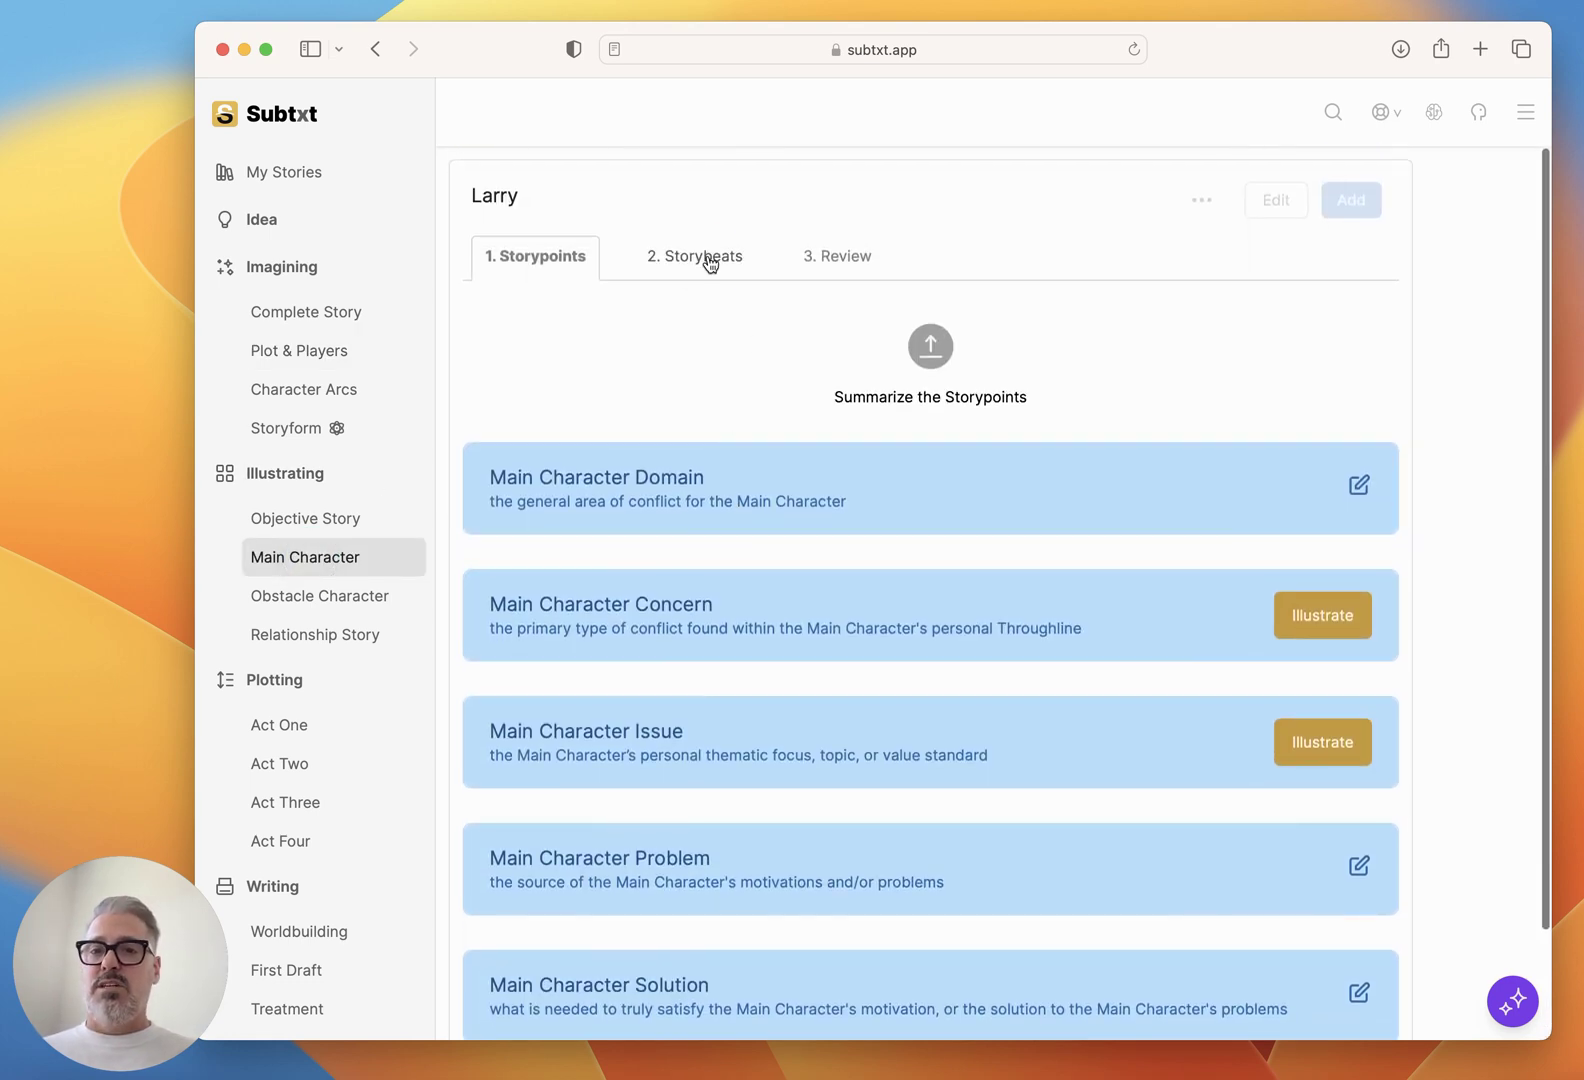
{"action": "left_click", "coordinate": [709, 262]}
{"action": "left_click", "coordinate": [330, 428]}
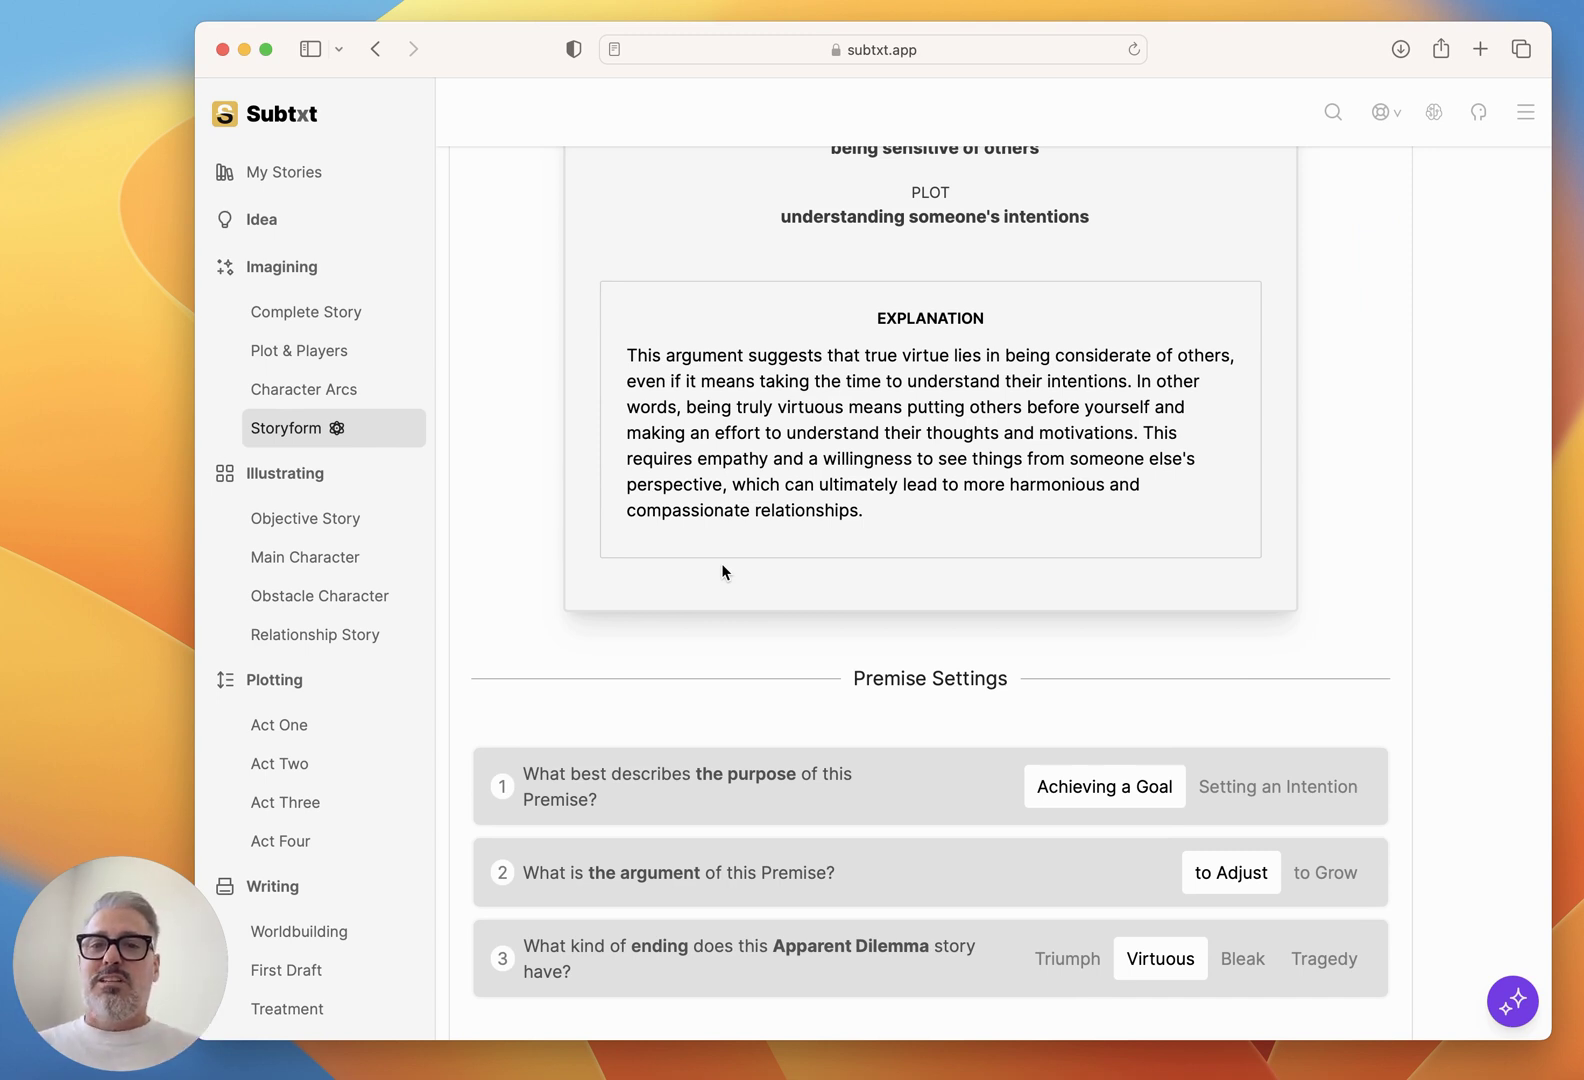
{"action": "left_click", "coordinate": [342, 309]}
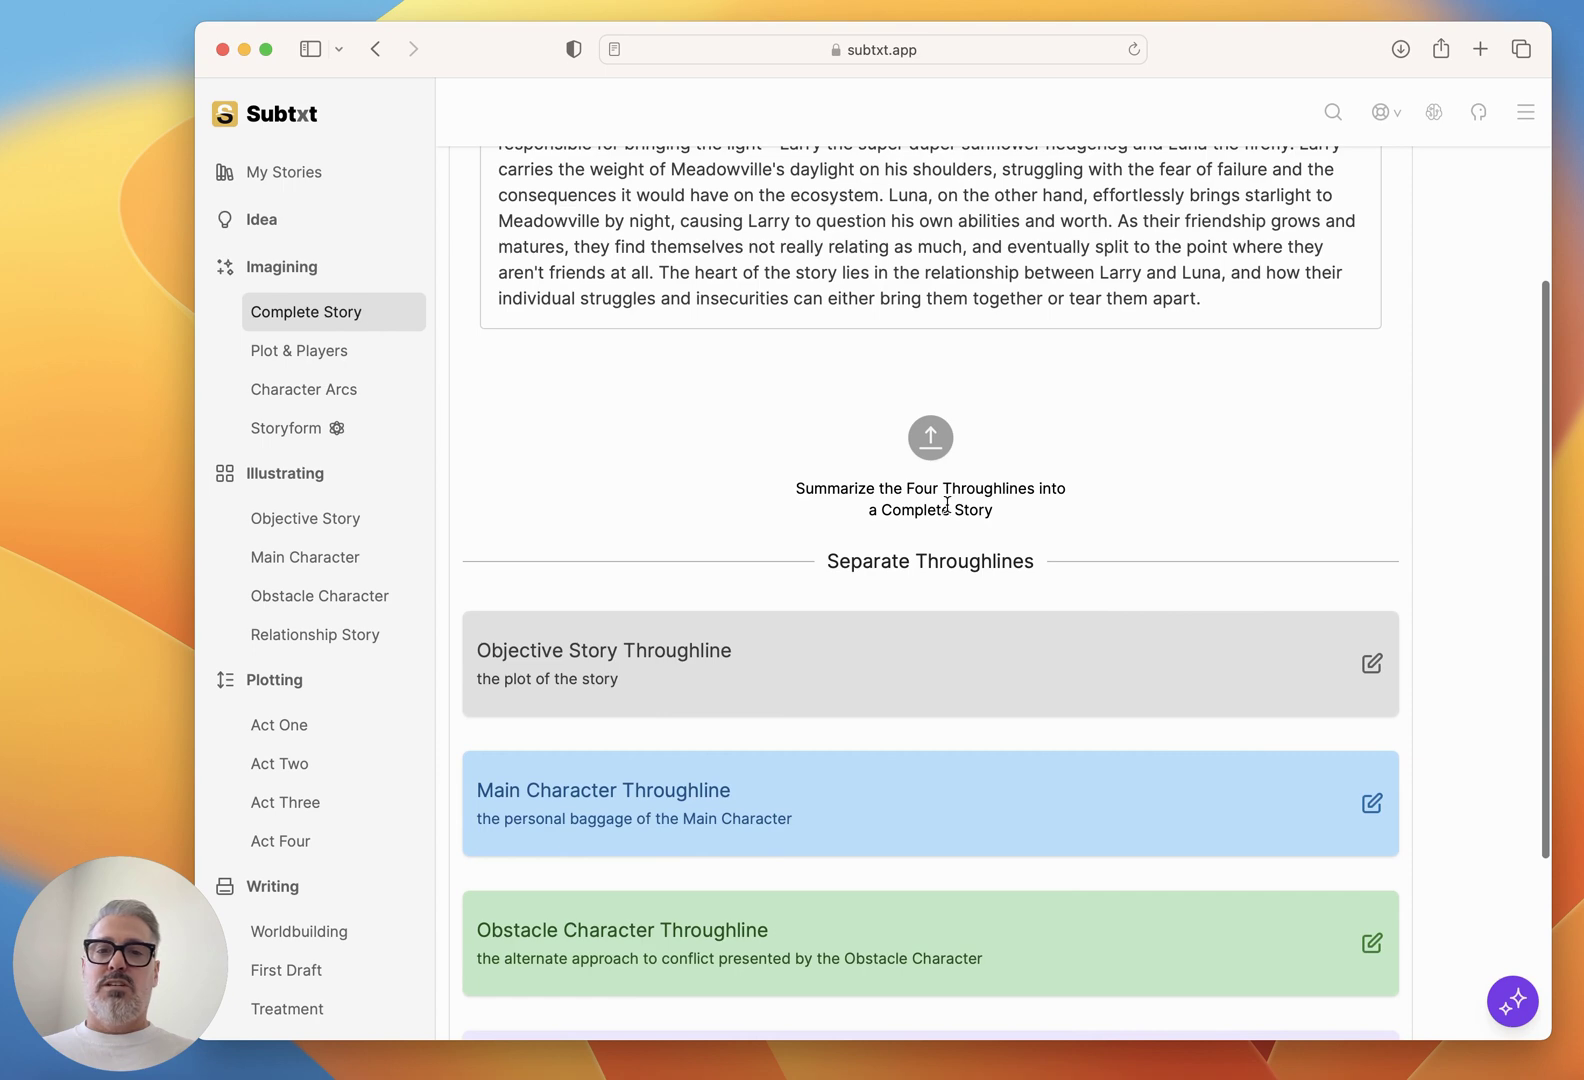
{"action": "scroll", "coordinate": [784, 490], "scroll_direction": "up", "scroll_amount": 3}
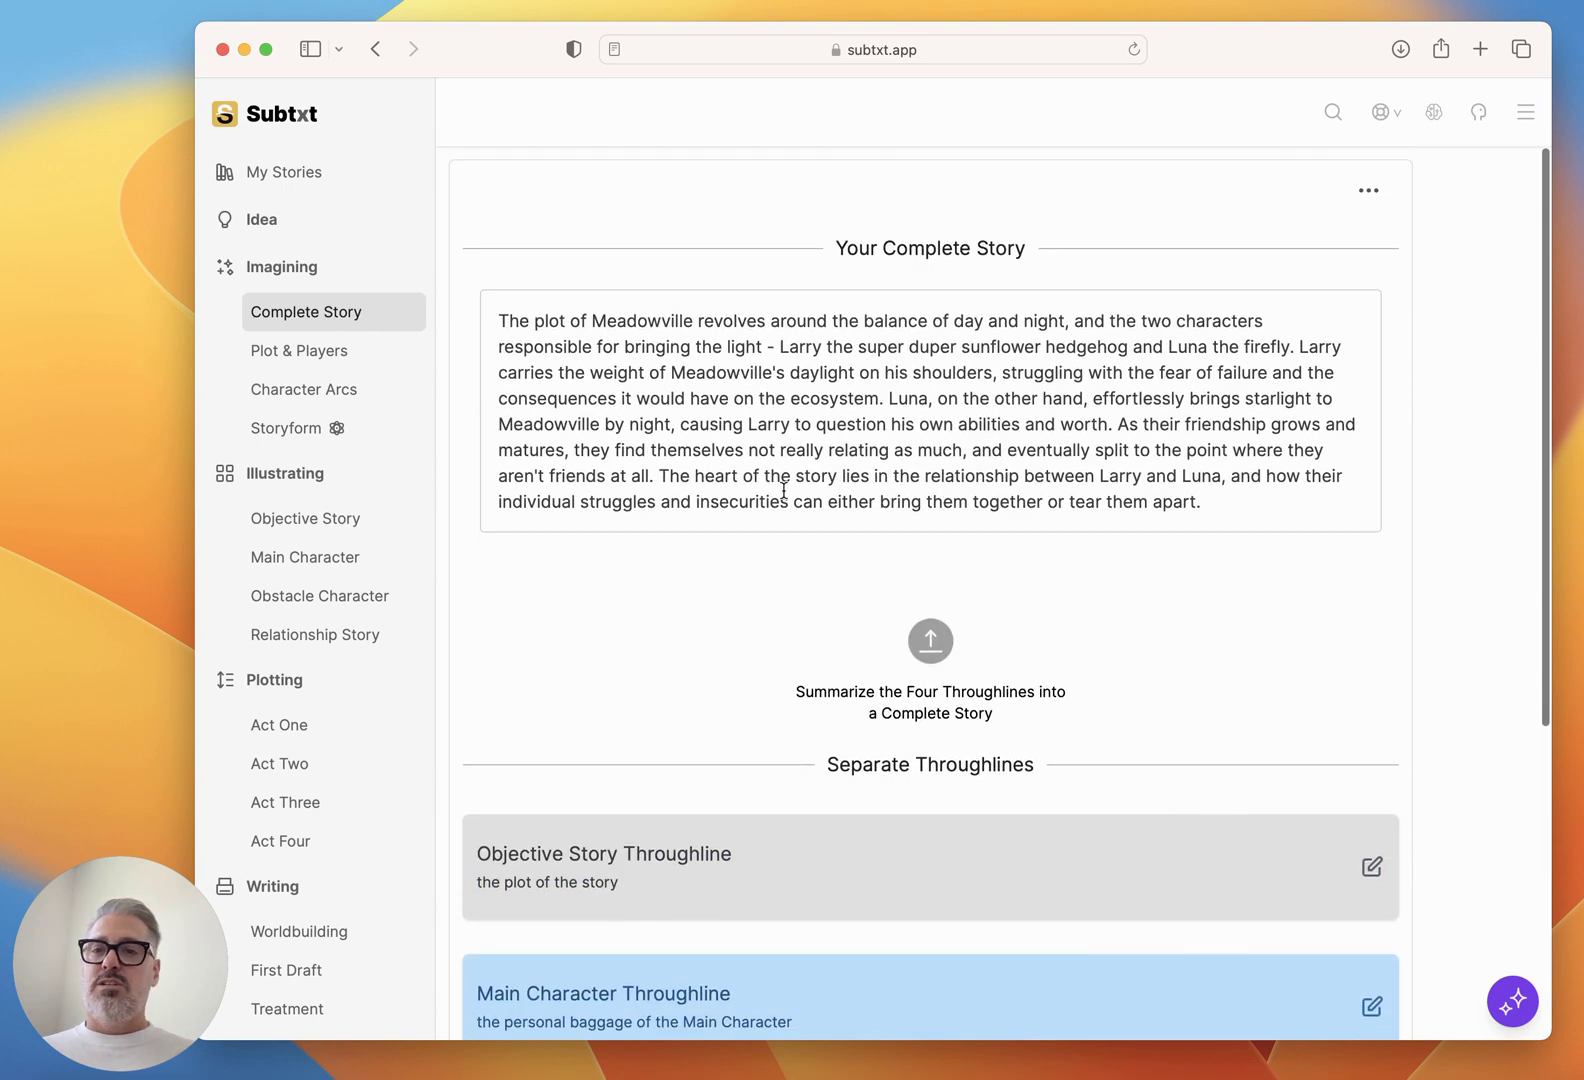
Open the story's Idea page and place the cursor at the end of the Story Idea text about Larry and Luna.
{"action": "left_click", "coordinate": [260, 219]}
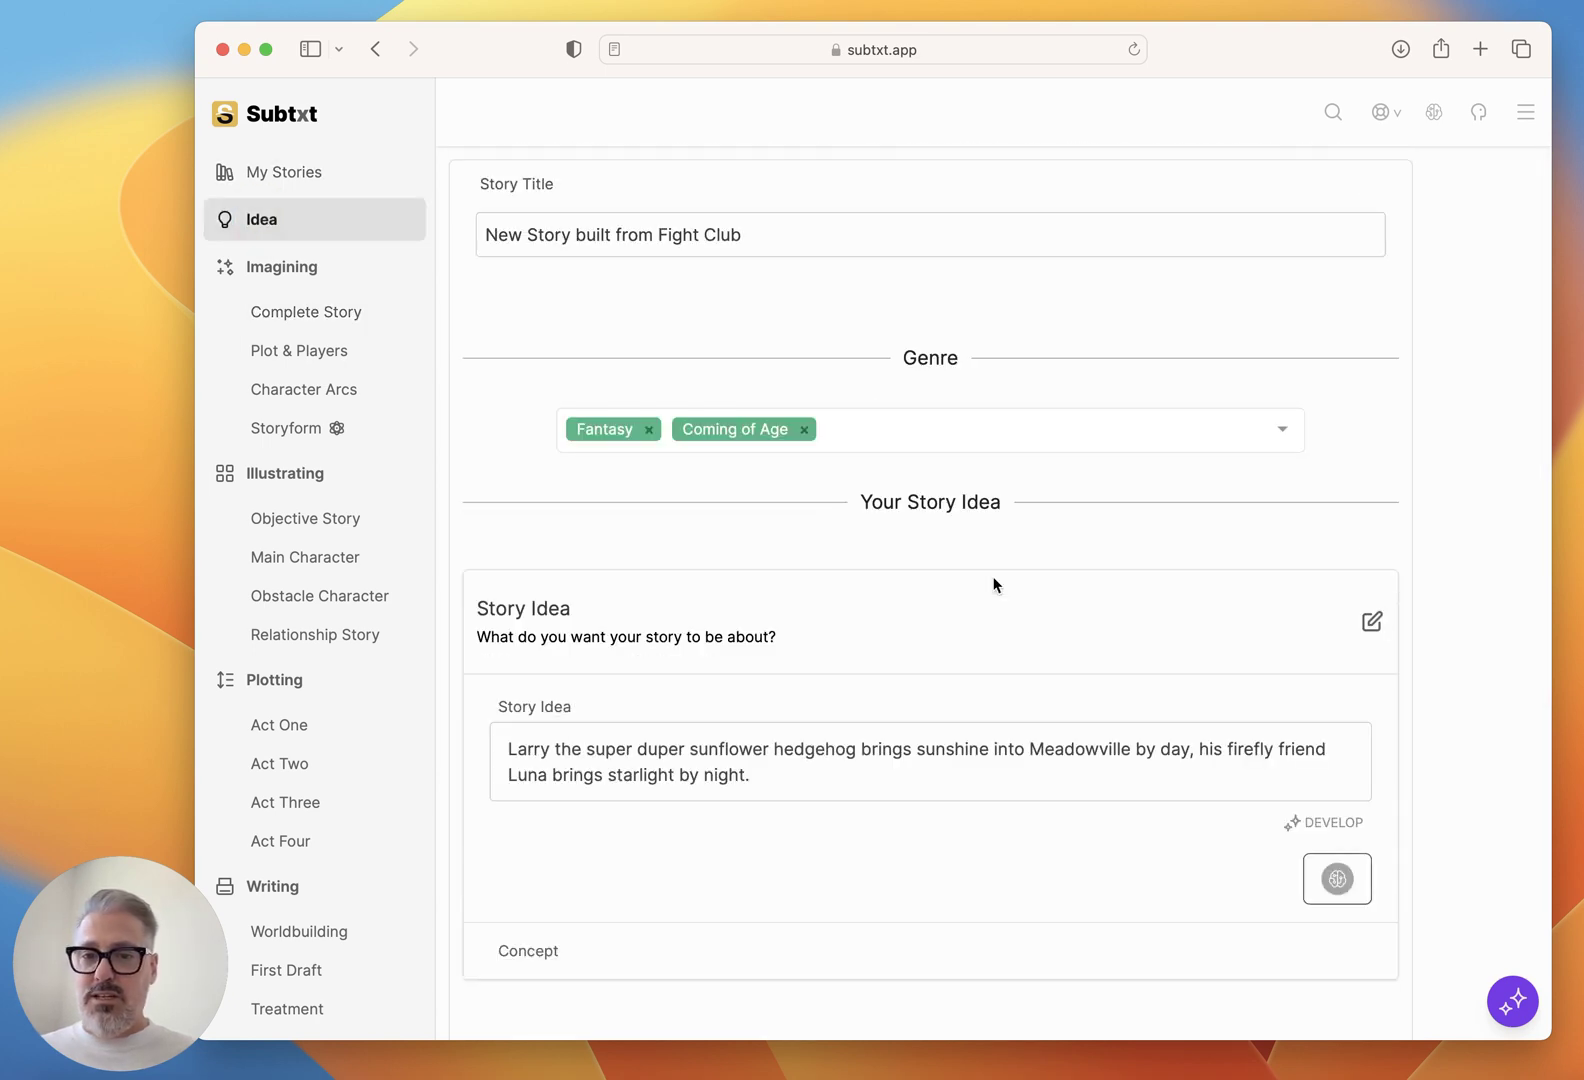
{"action": "left_click", "coordinate": [969, 772]}
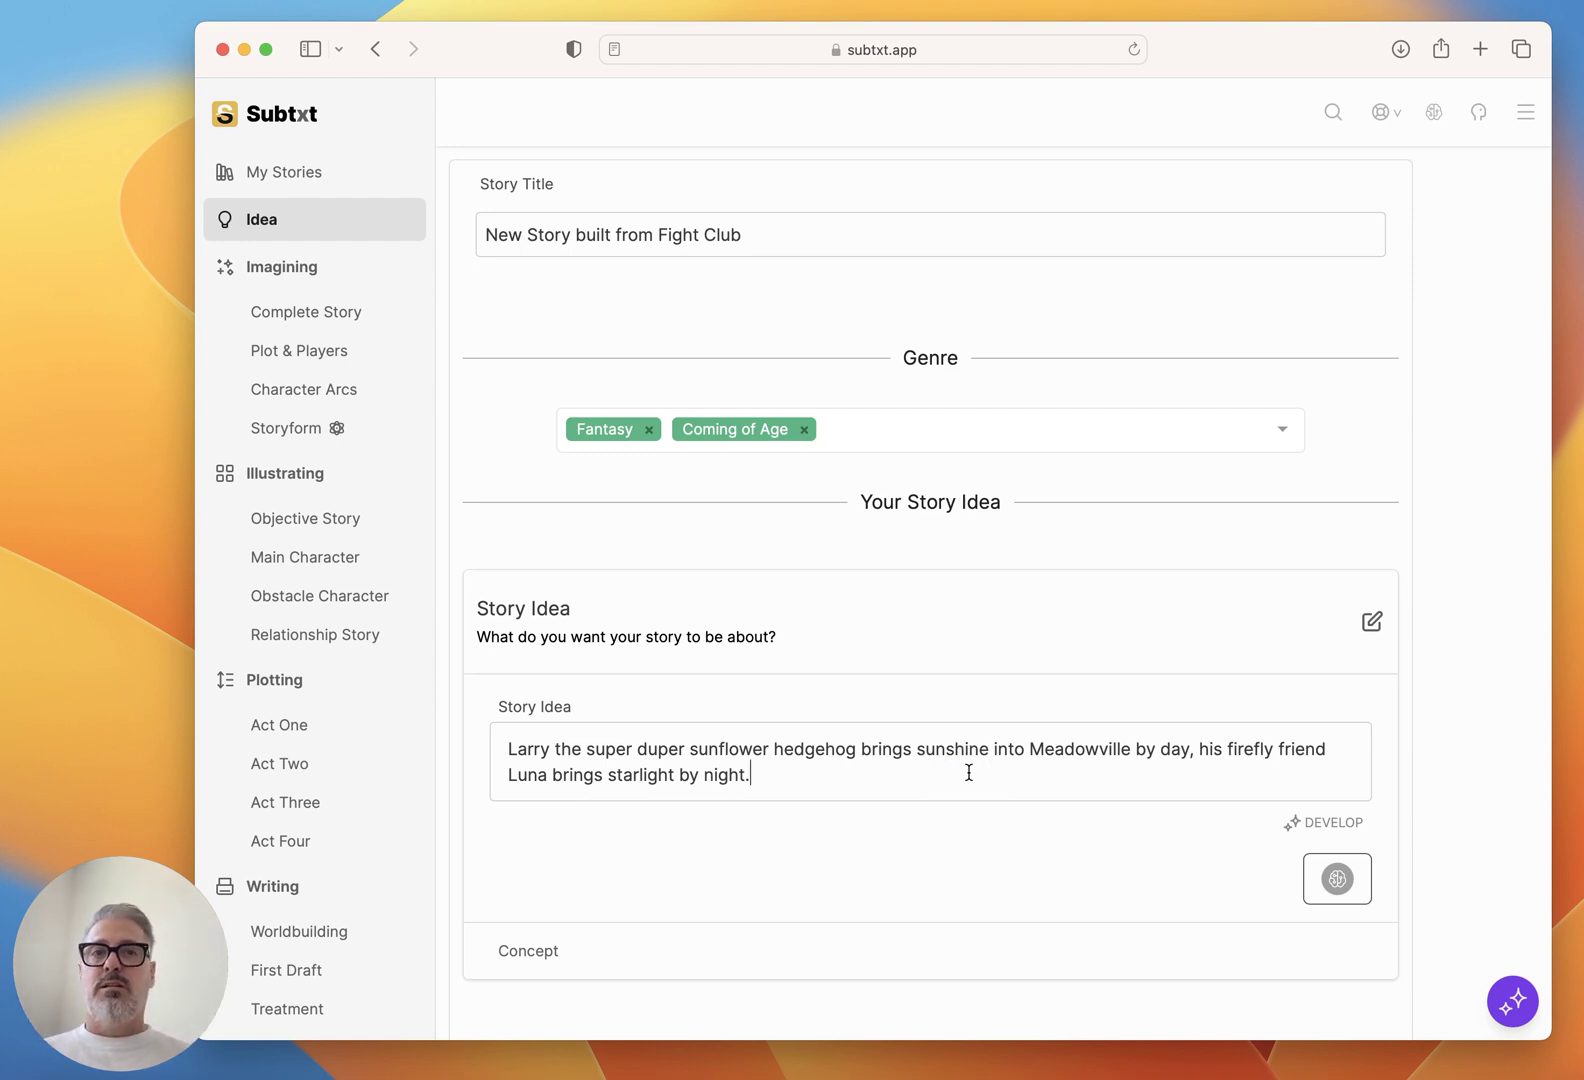